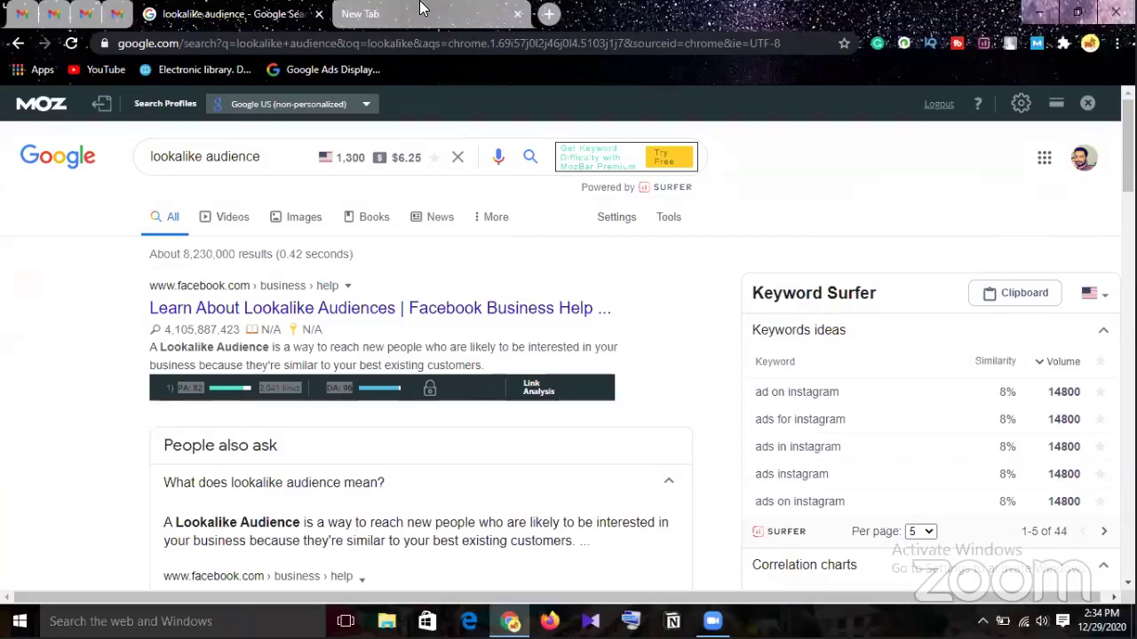
# Step: Close the lookalike audience search tab and return to the blank new tab
pyautogui.click(382, 13)
pyautogui.click(318, 13)
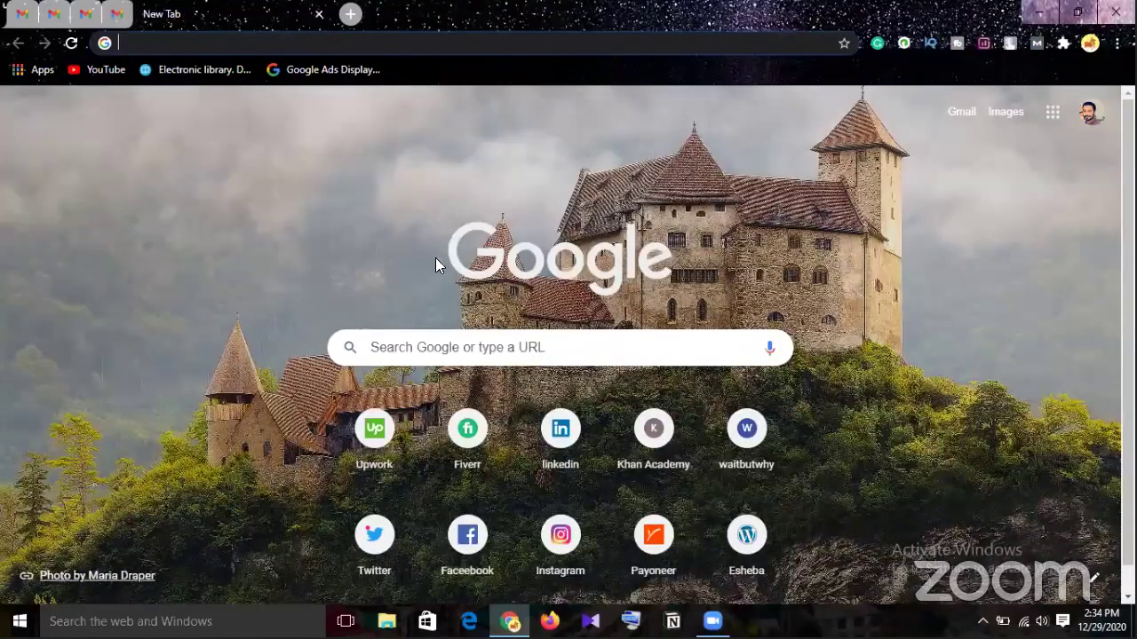
pyautogui.click(219, 43)
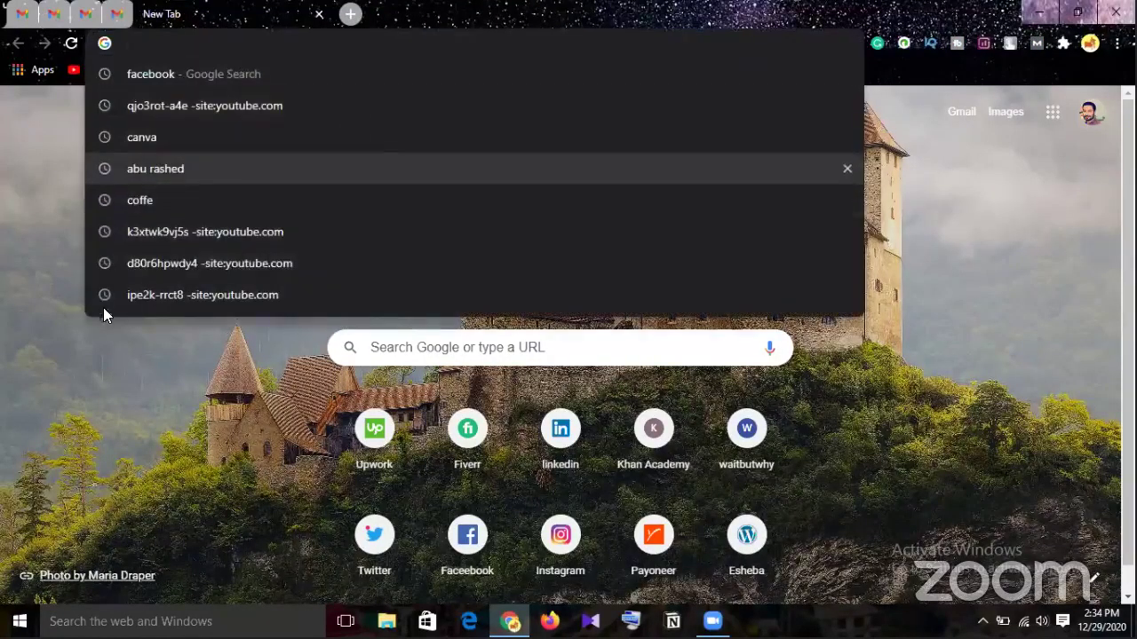
pyautogui.click(78, 366)
# Step: Open the eshebabd.xyz WordPress dashboard from the Esheba shortcut, then start a fresh tab
pyautogui.scroll(-1, 748, 436)
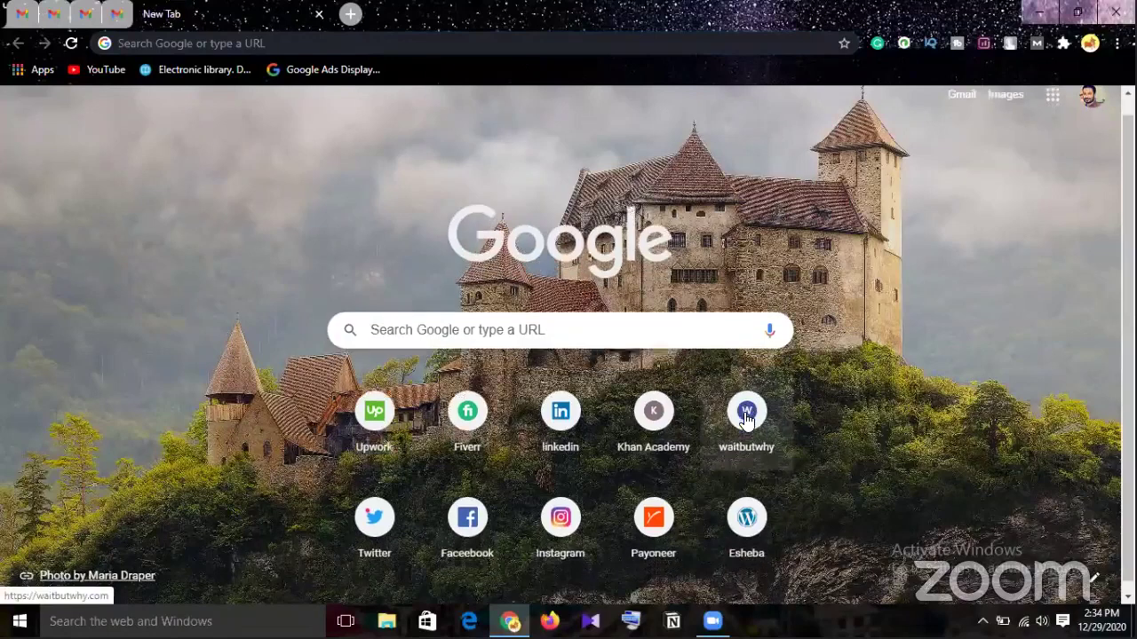
pyautogui.click(752, 479)
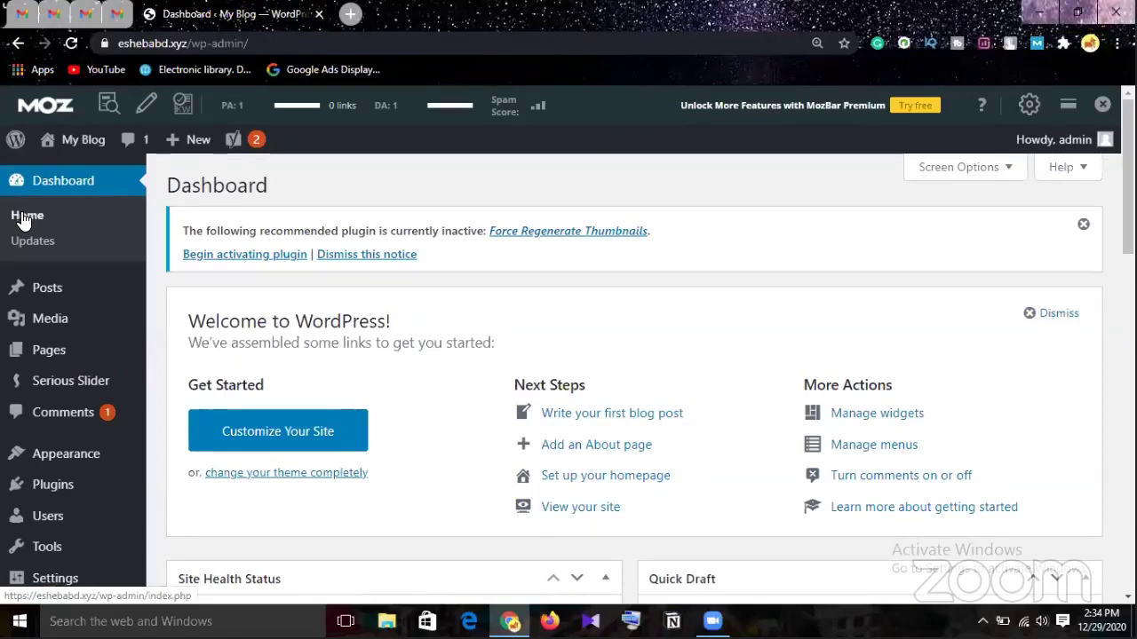
pyautogui.click(350, 14)
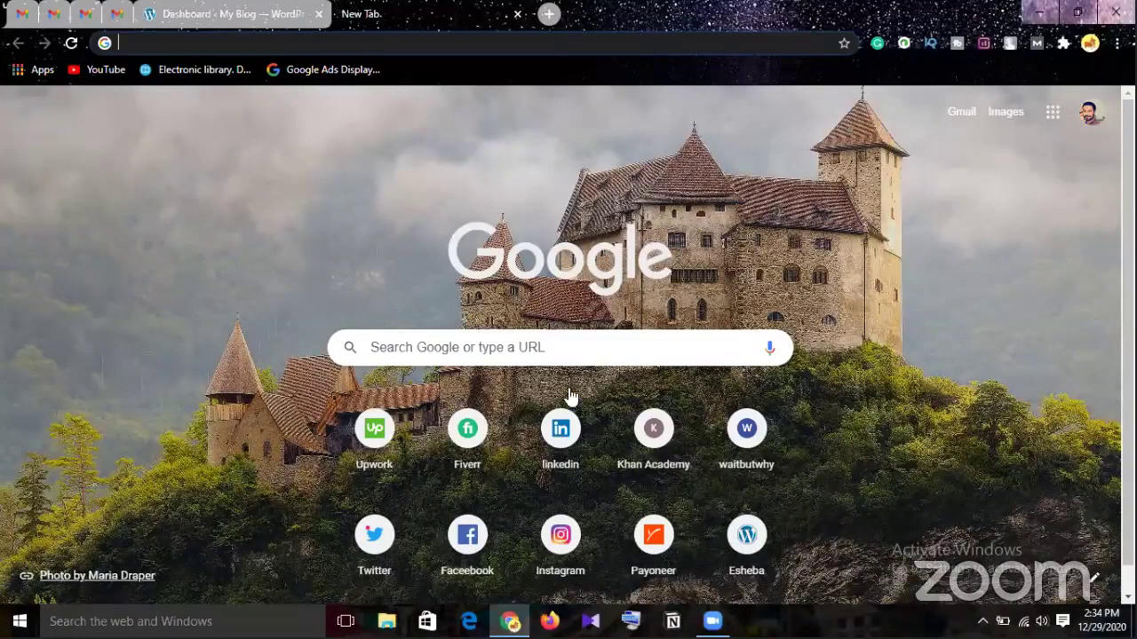
# Step: Log into Facebook with the saved recent account, then switch back to the WordPress Dashboard
pyautogui.click(462, 535)
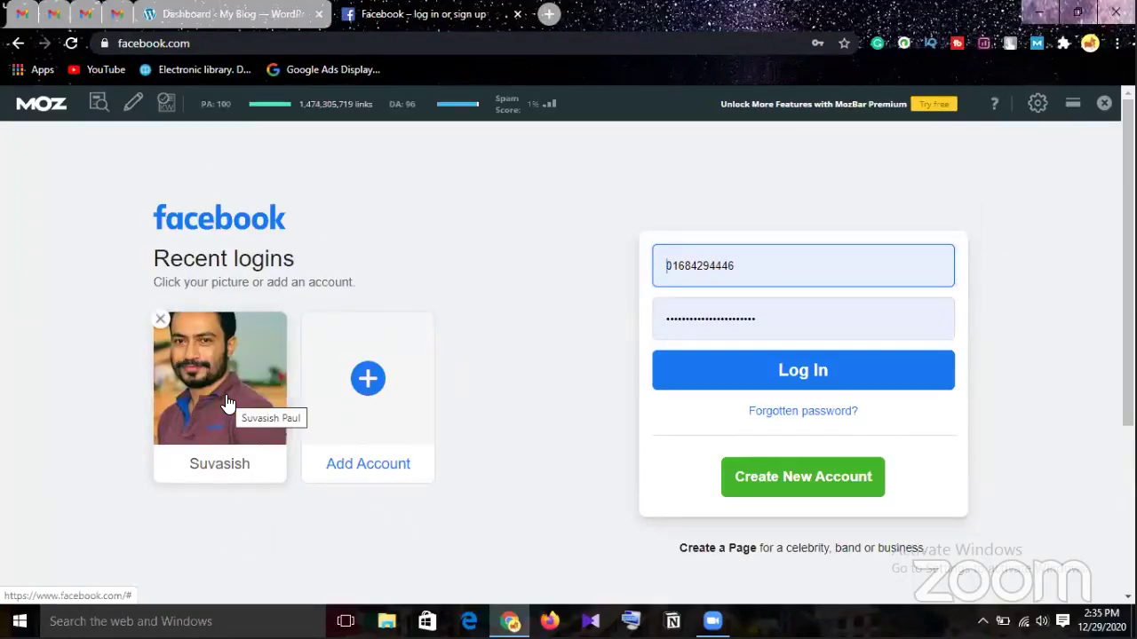
pyautogui.click(226, 400)
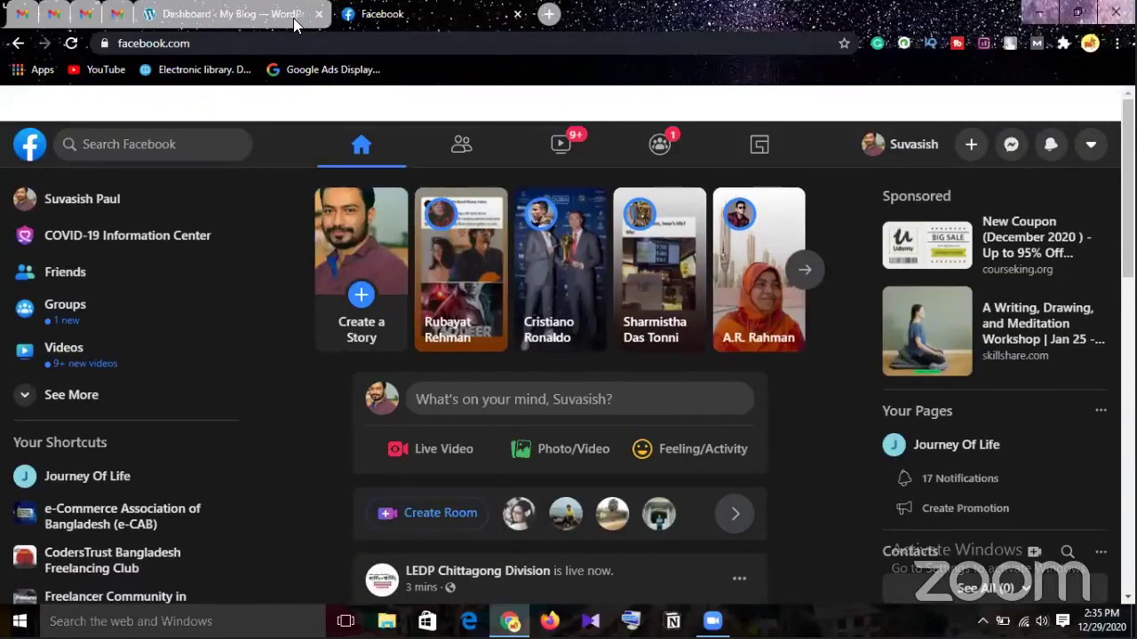
pyautogui.click(250, 20)
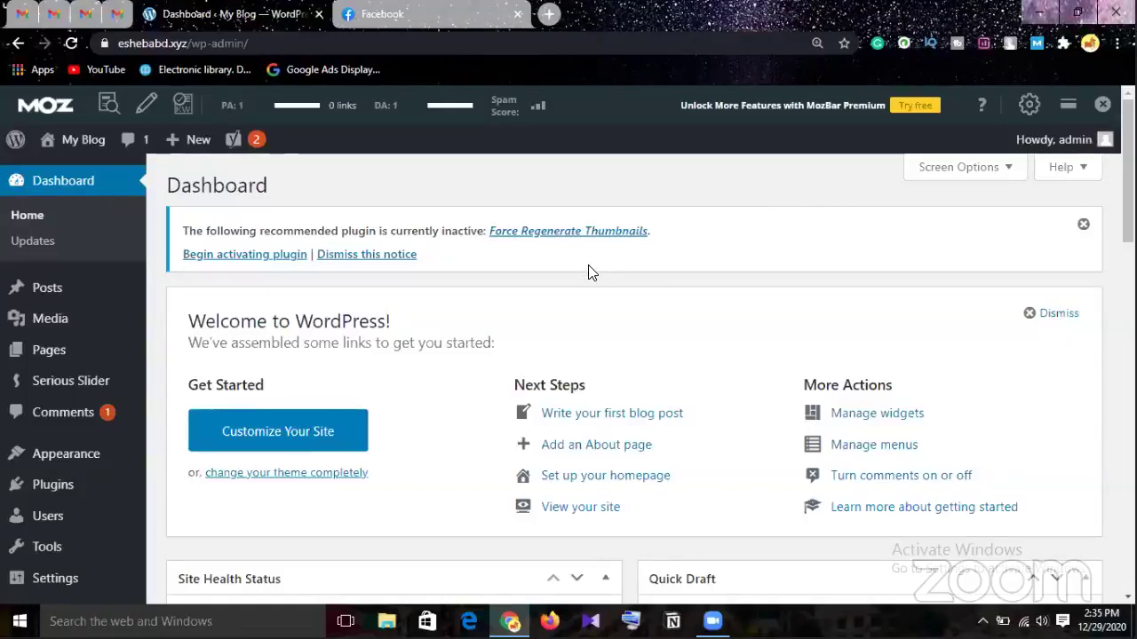
pyautogui.moveTo(85, 467)
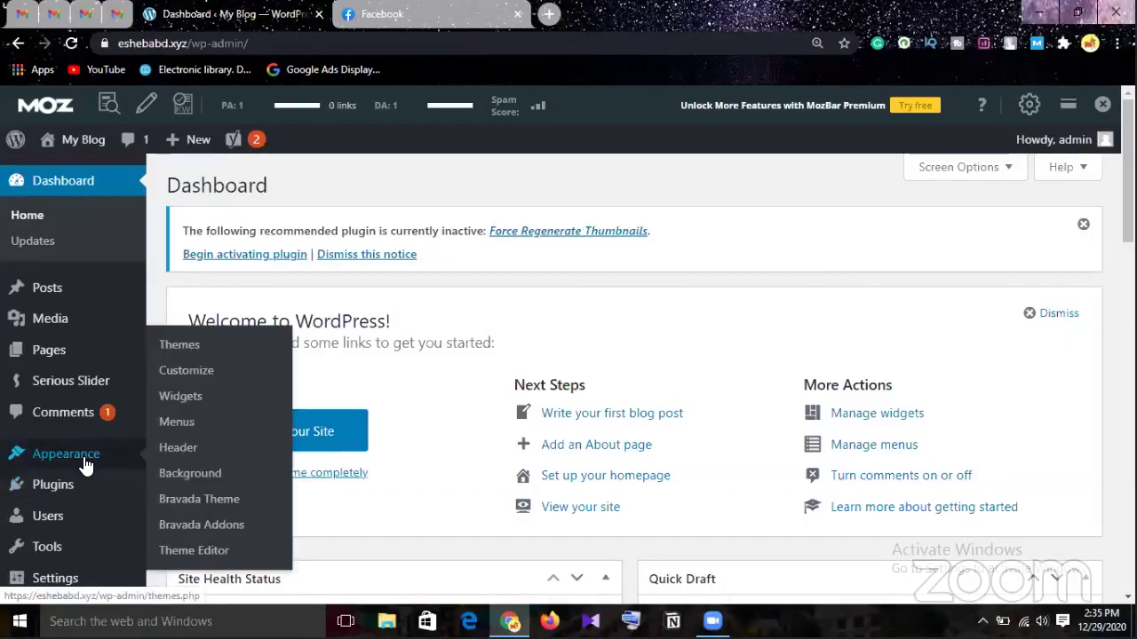
pyautogui.moveTo(89, 493)
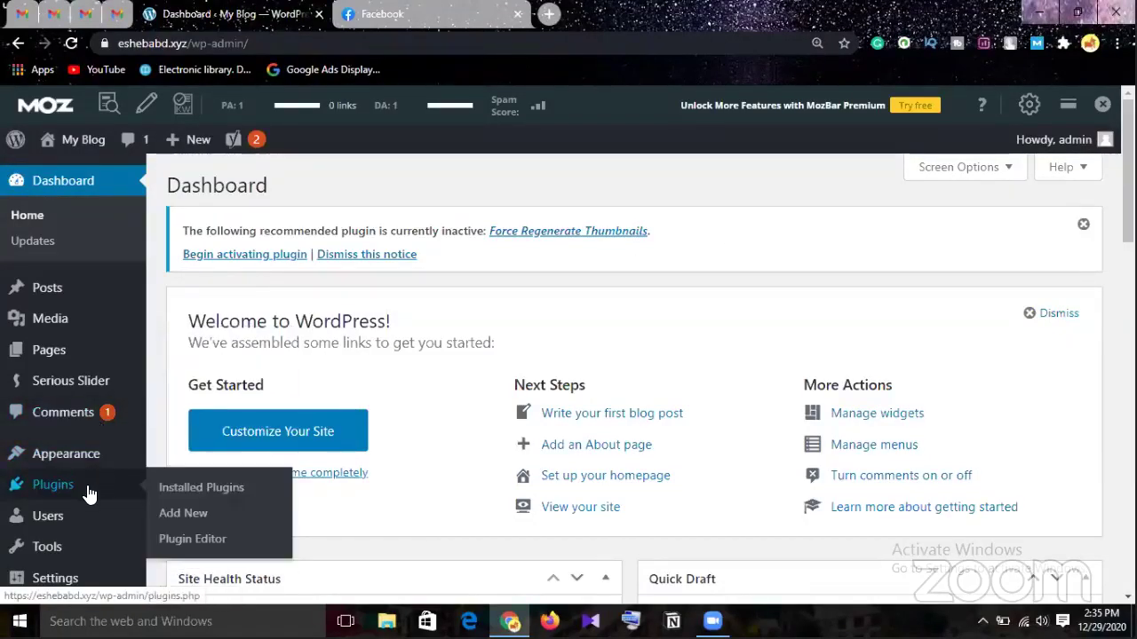
pyautogui.scroll(-1, 78, 519)
pyautogui.moveTo(76, 514)
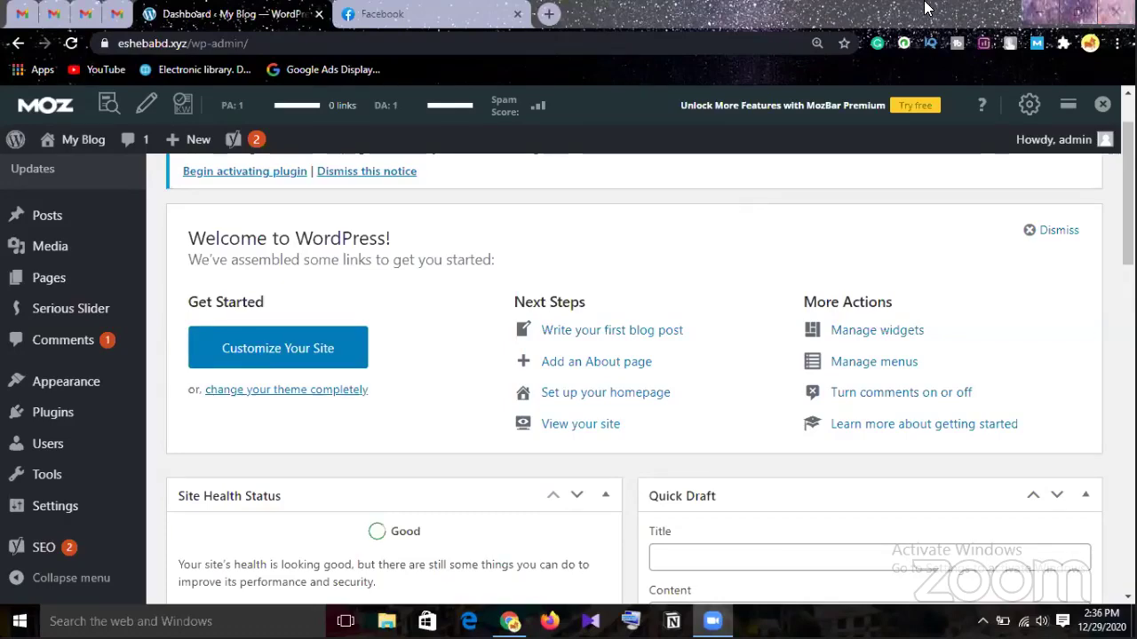
# Step: Glance at the Facebook news feed, then return to the WordPress Dashboard tab
pyautogui.click(502, 18)
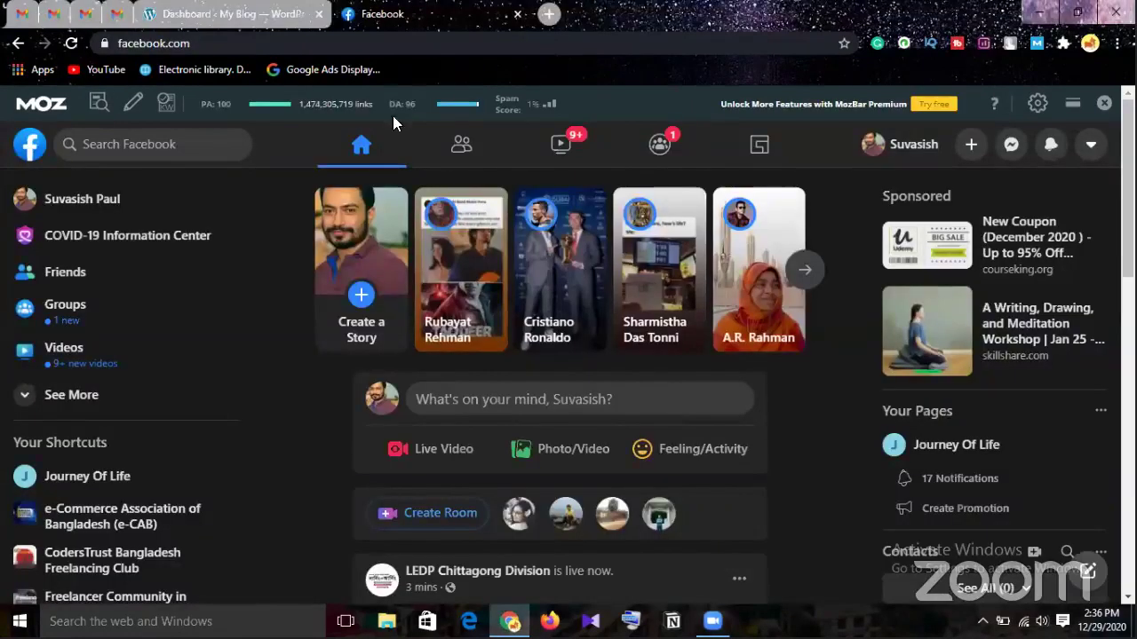
pyautogui.click(222, 13)
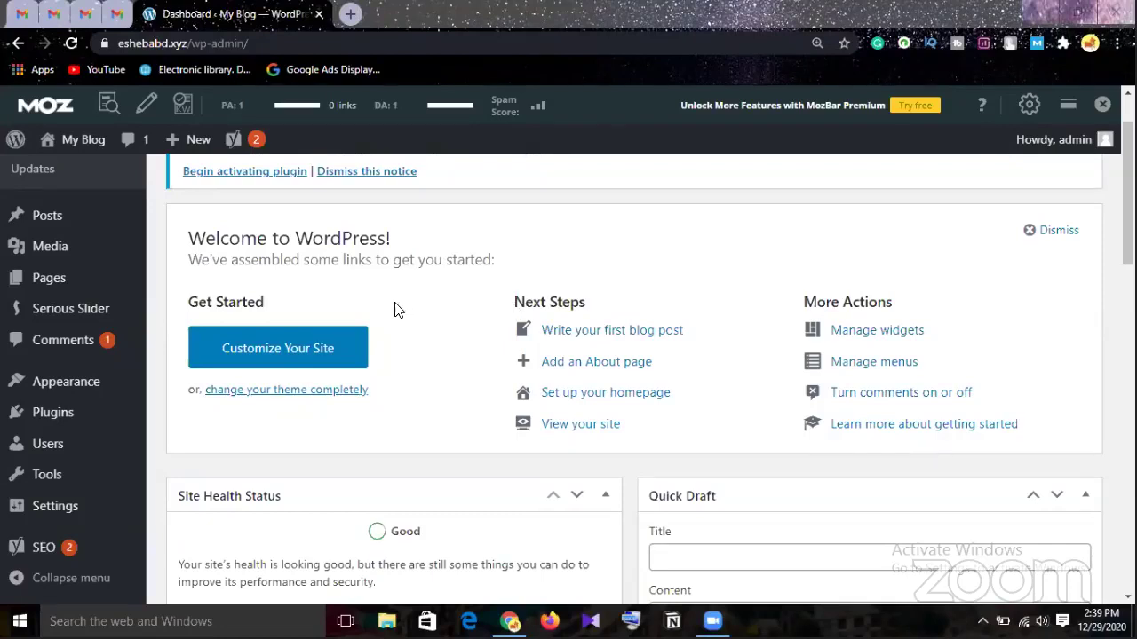
pyautogui.moveTo(26, 382)
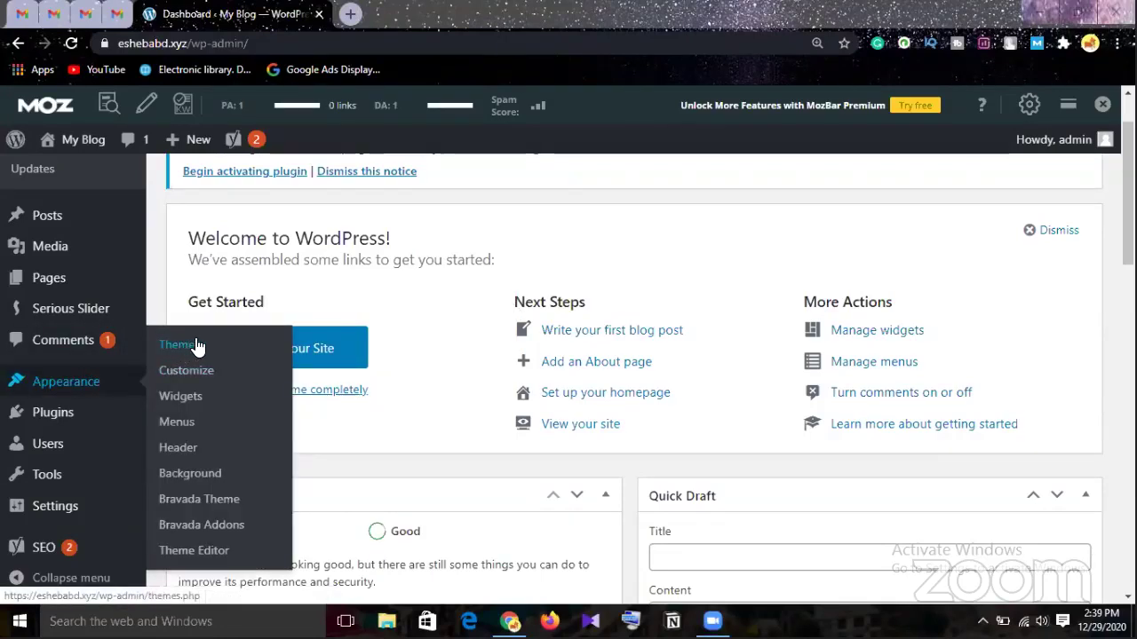
pyautogui.moveTo(68, 515)
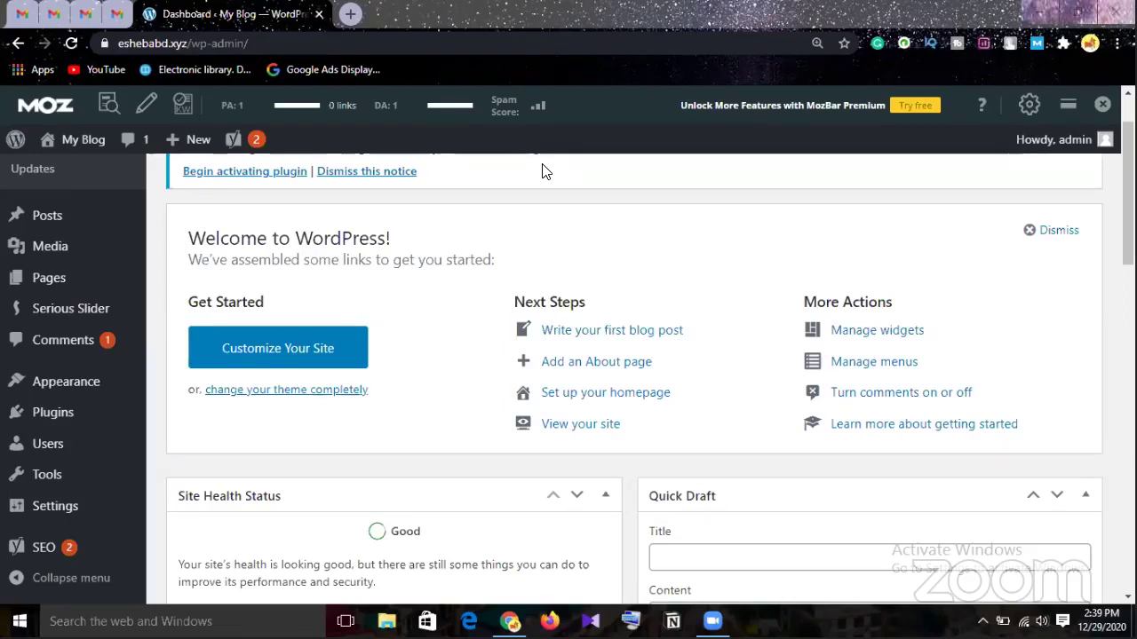
# Step: Look through the site's Comments list
pyautogui.click(55, 340)
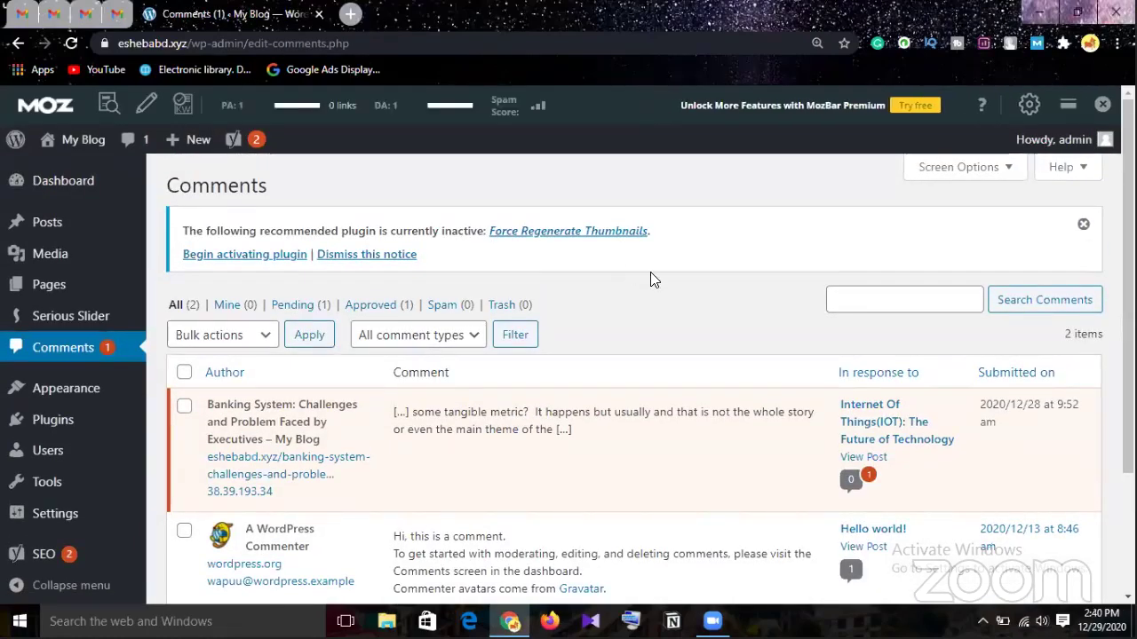
pyautogui.scroll(-1, 650, 280)
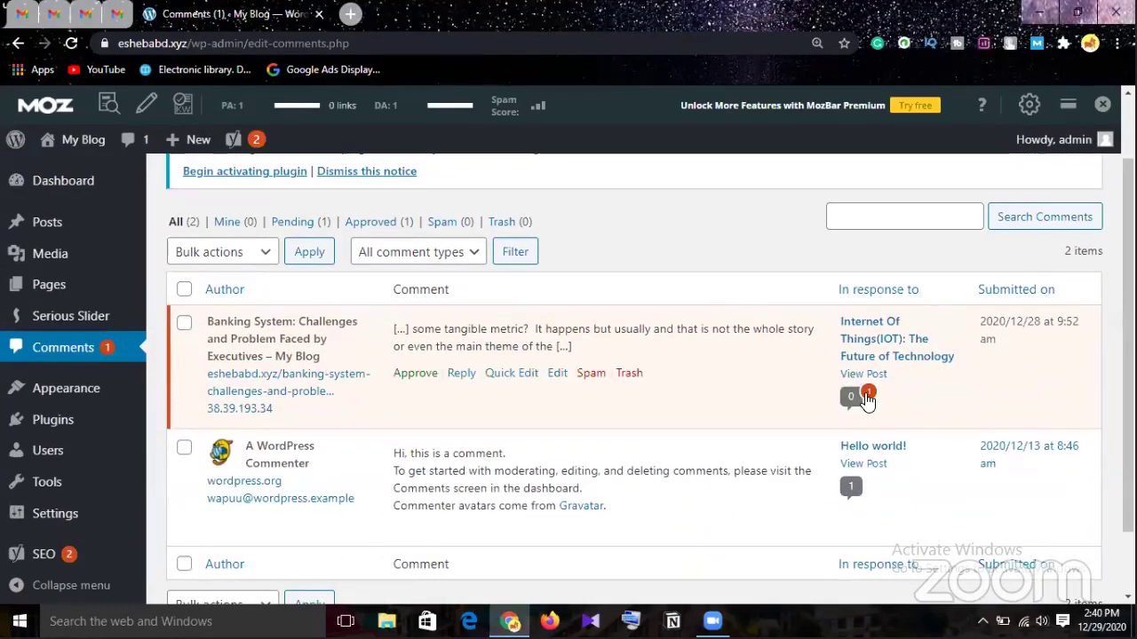
pyautogui.scroll(-1, 606, 311)
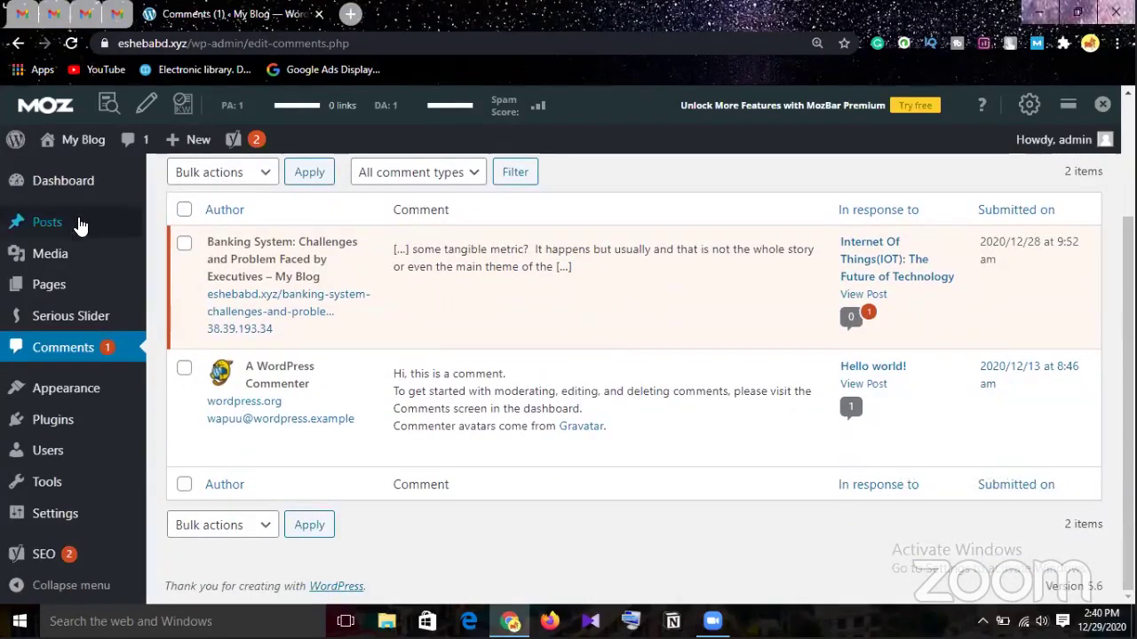
# Step: Open 'Internet Of Things(IOT): The Future of Technology' for editing from All Posts
pyautogui.click(112, 222)
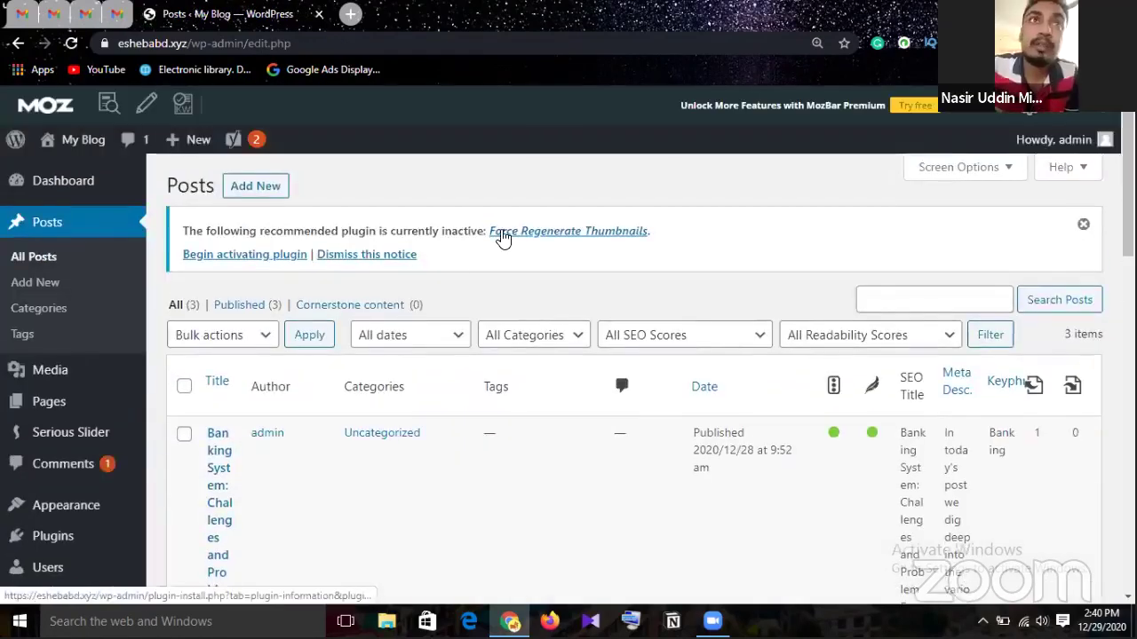
pyautogui.scroll(-3, 503, 238)
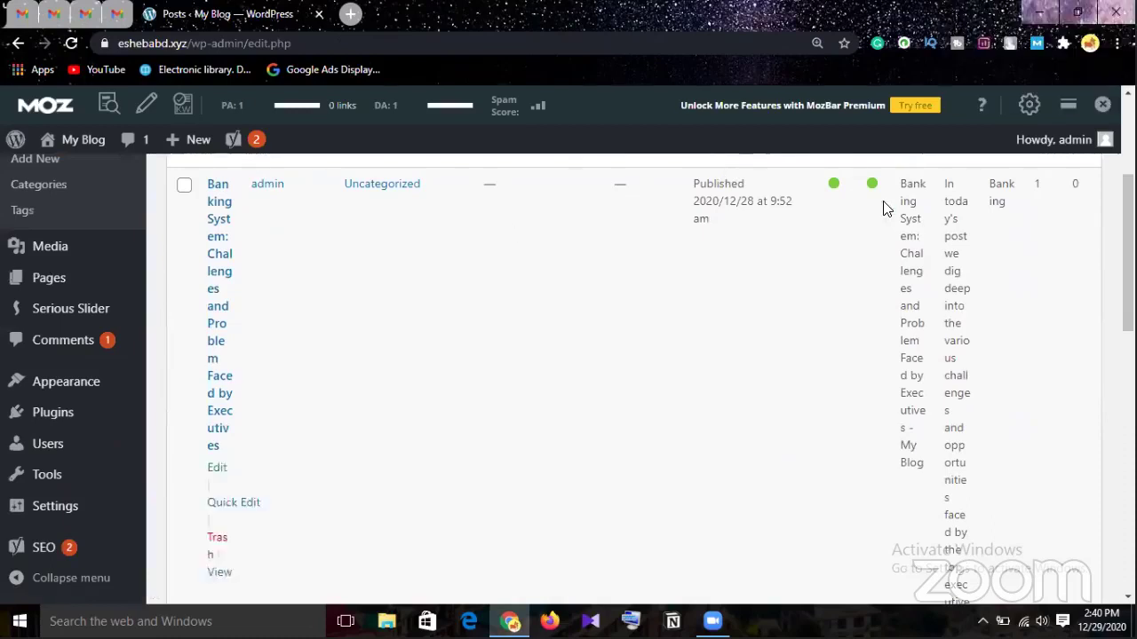
pyautogui.scroll(2, 939, 237)
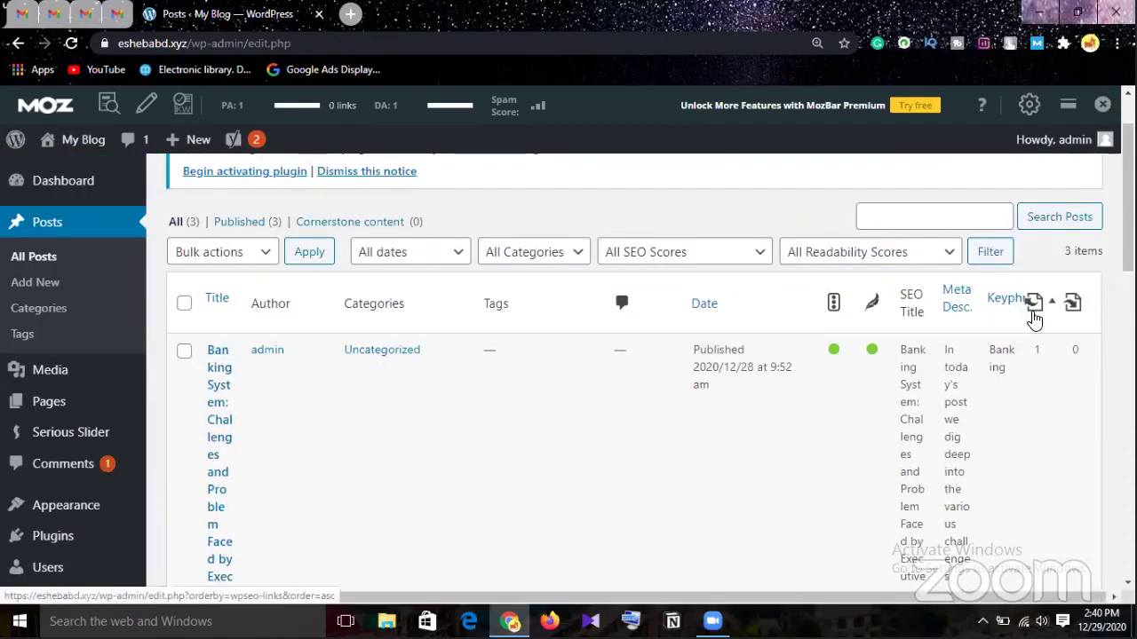
pyautogui.scroll(-8, 461, 212)
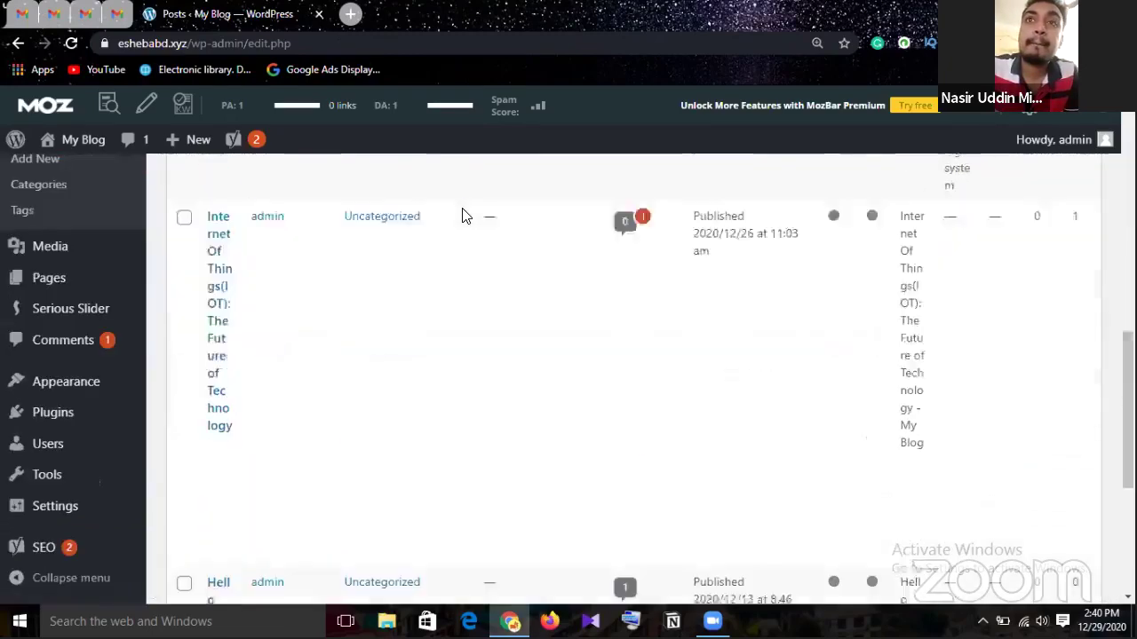
pyautogui.scroll(2, 465, 216)
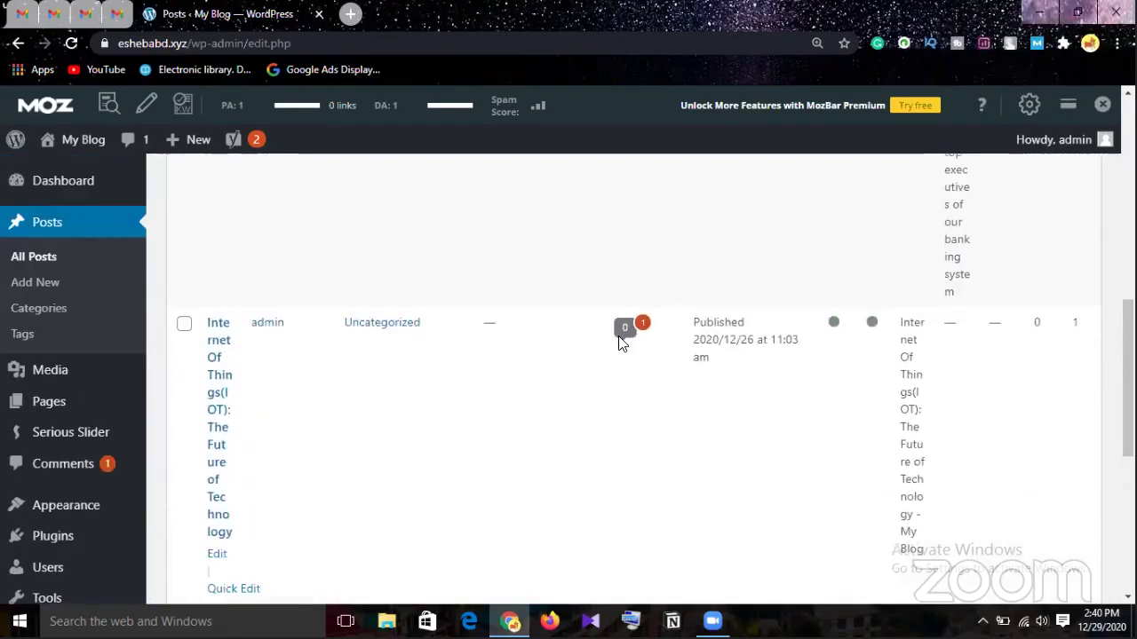
pyautogui.click(217, 349)
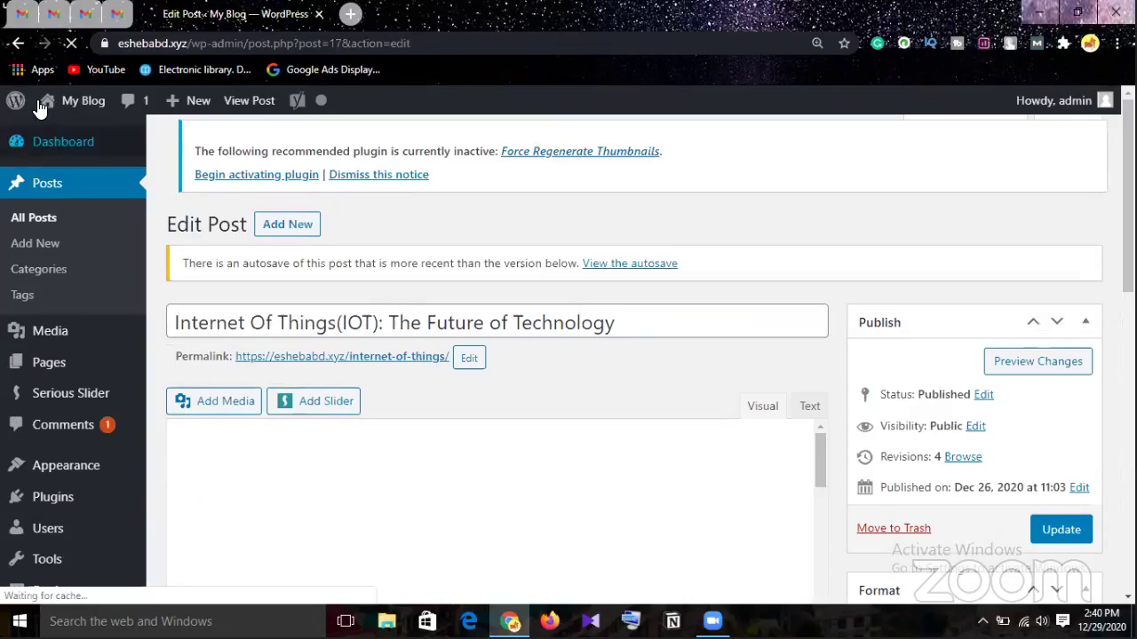
# Step: Visit the My Blog public home page, then open Facebook in a new tab
pyautogui.click(44, 105)
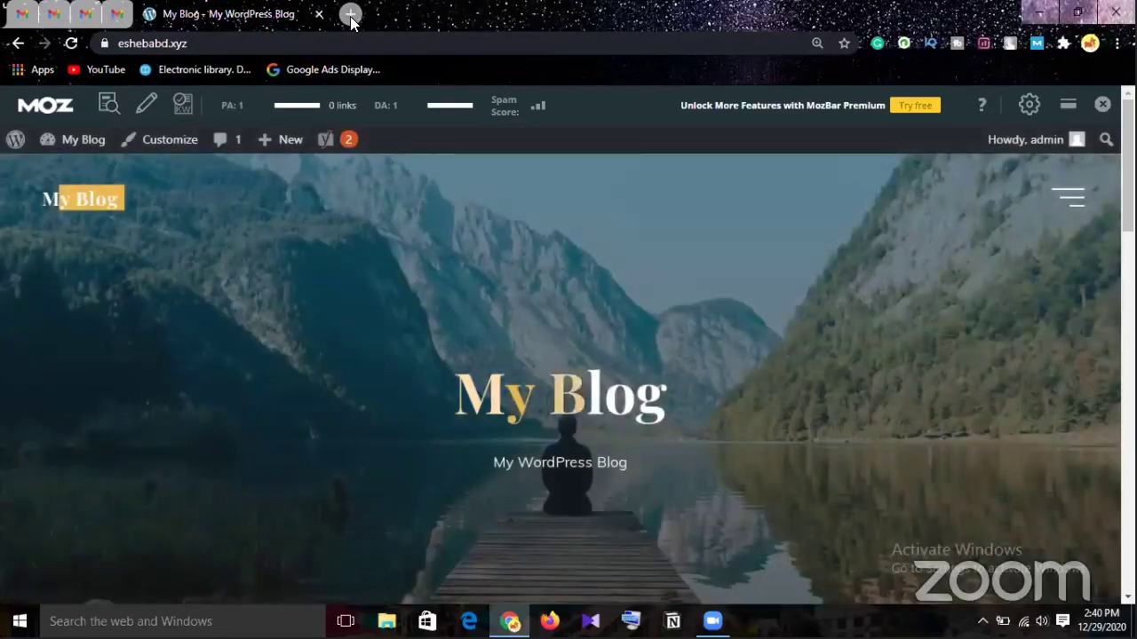
pyautogui.click(351, 18)
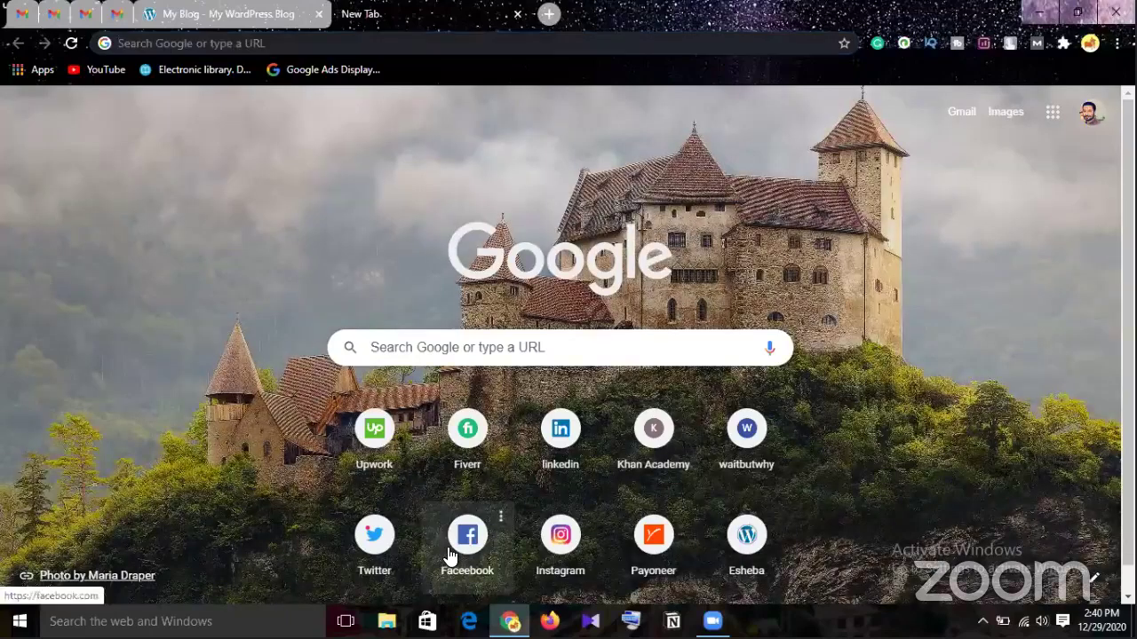
pyautogui.click(452, 552)
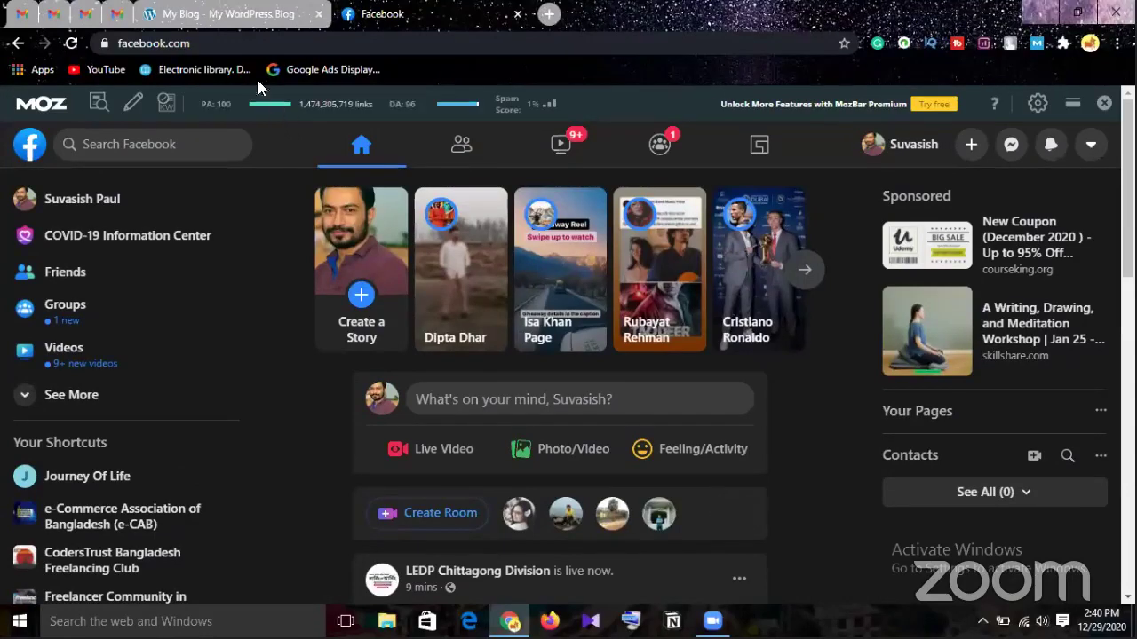
# Step: Check the blog tab, then show Facebook's Create menu with Post, Story, Page, Ad, Group, Event
pyautogui.click(222, 13)
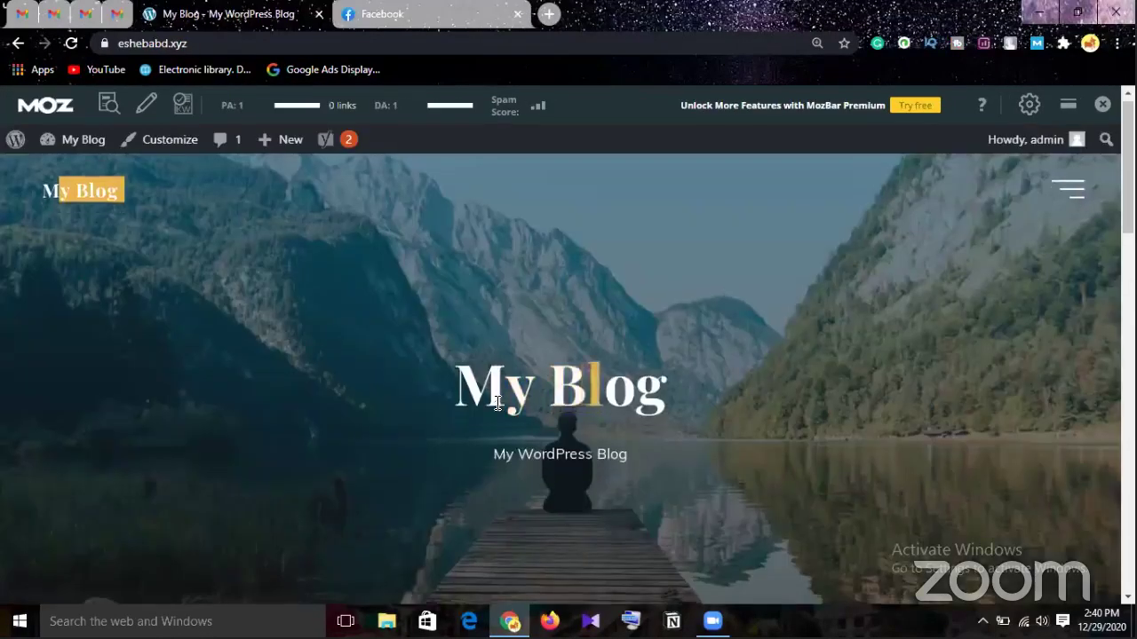
pyautogui.scroll(-10, 497, 404)
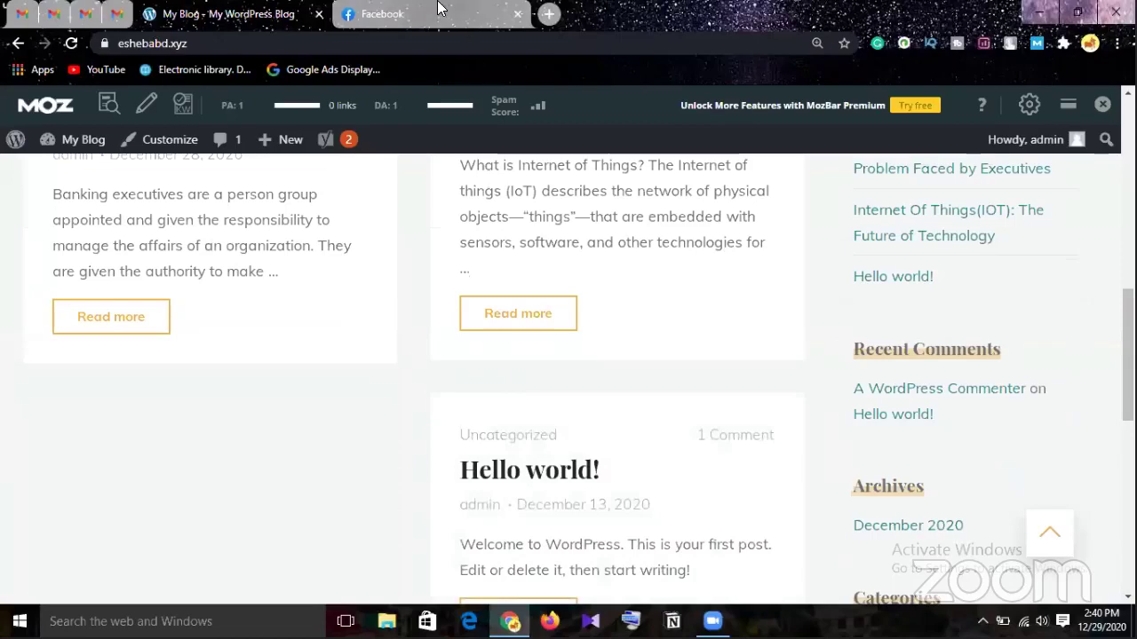
pyautogui.click(436, 13)
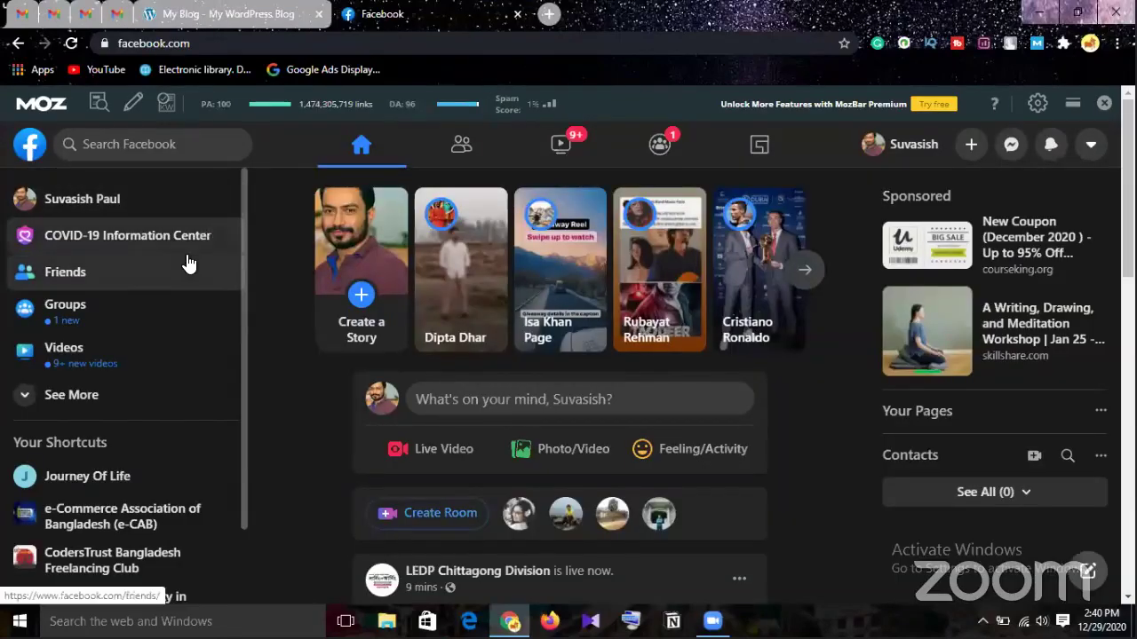
pyautogui.scroll(-2, 181, 371)
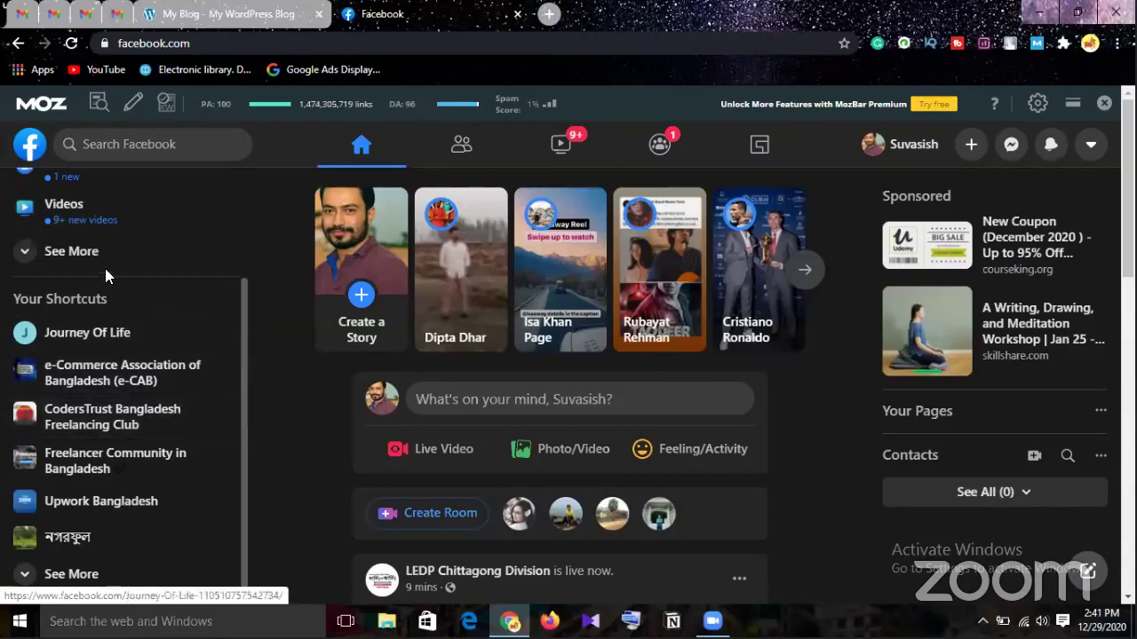
pyautogui.scroll(2, 135, 307)
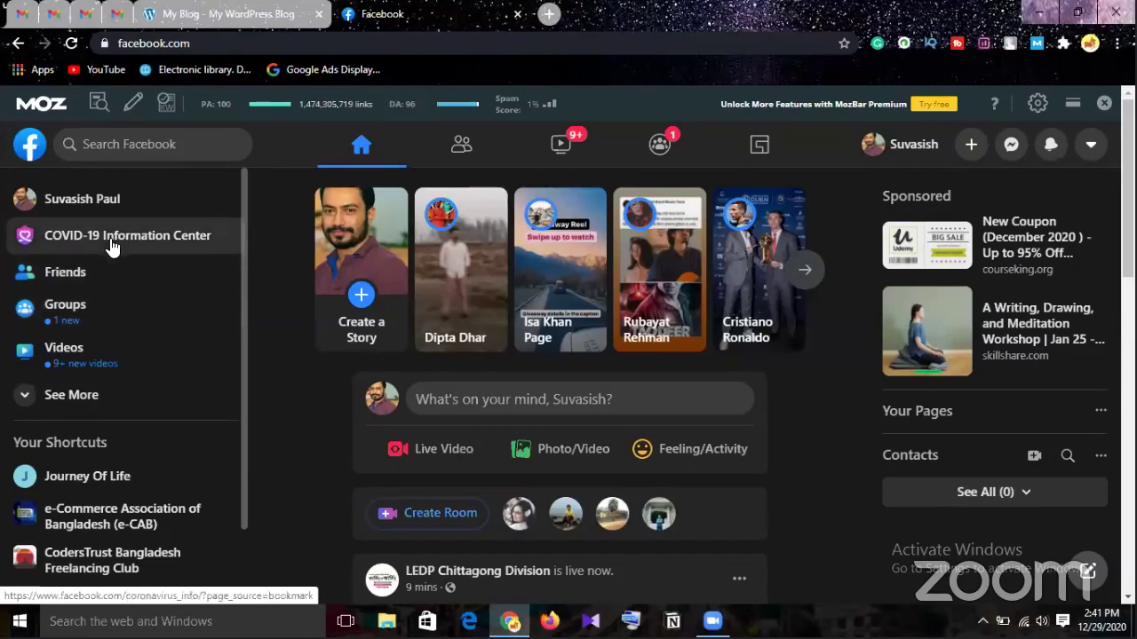
pyautogui.click(973, 160)
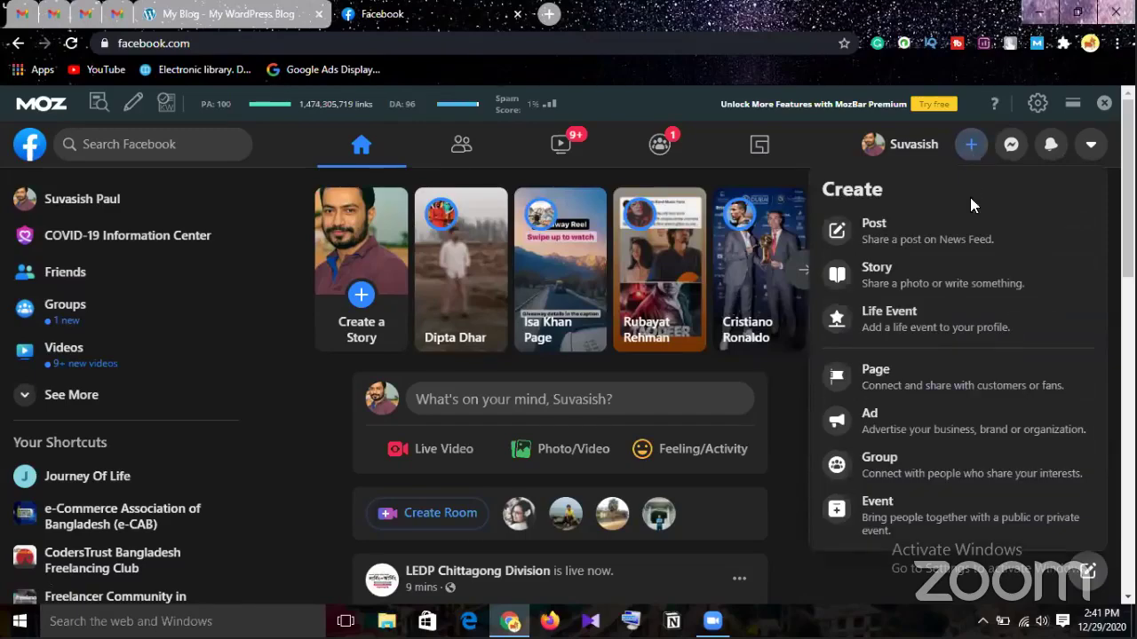
pyautogui.scroll(-1, 941, 367)
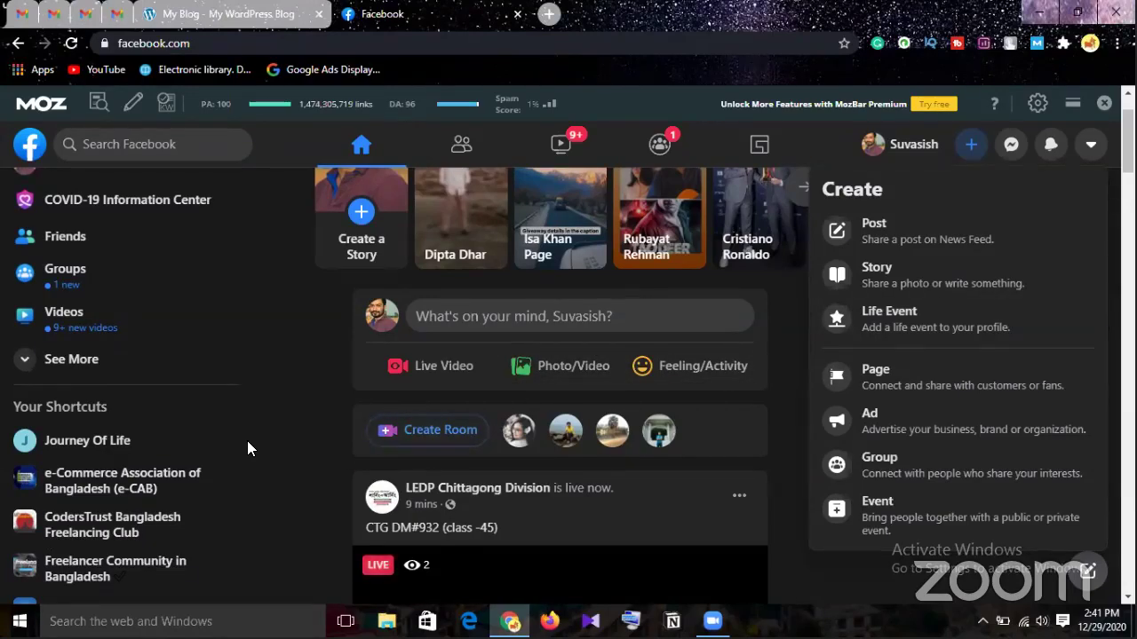
# Step: Open the Journey Of Life page from Your Shortcuts and scroll its Home tab
pyautogui.click(117, 450)
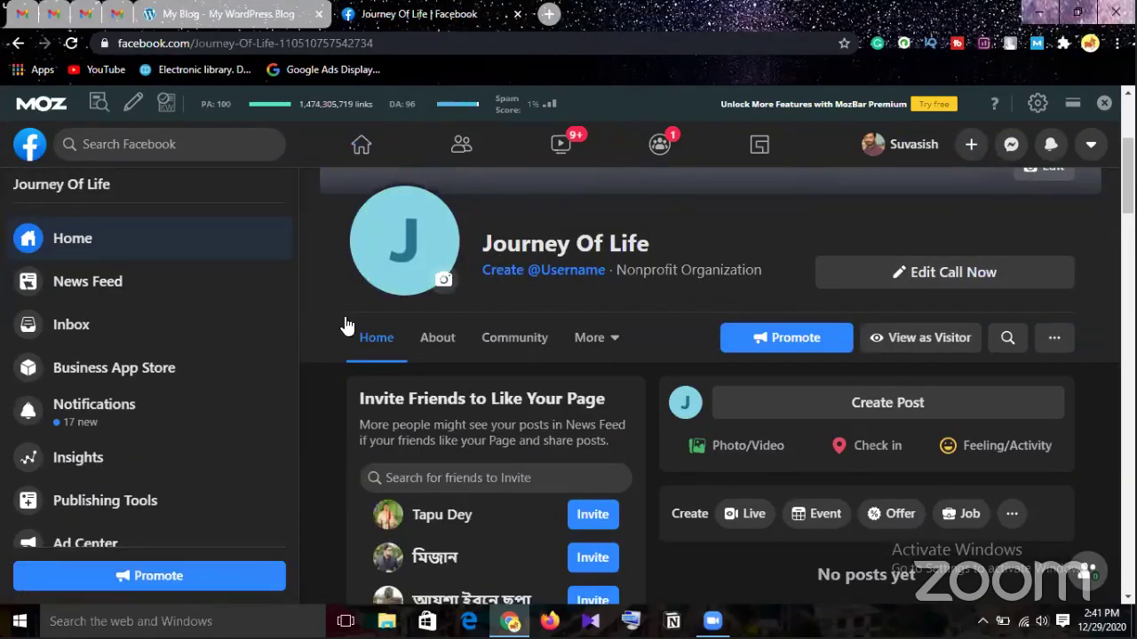
pyautogui.scroll(-1, 98, 461)
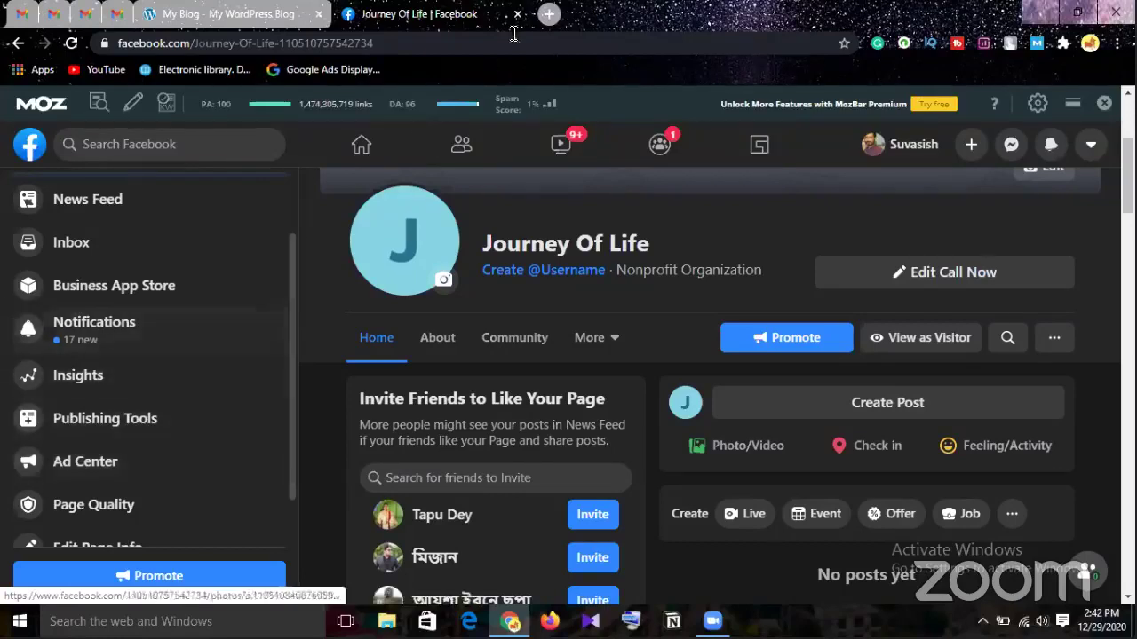
# Step: Load ads.facebook.com in another new tab
pyautogui.click(550, 14)
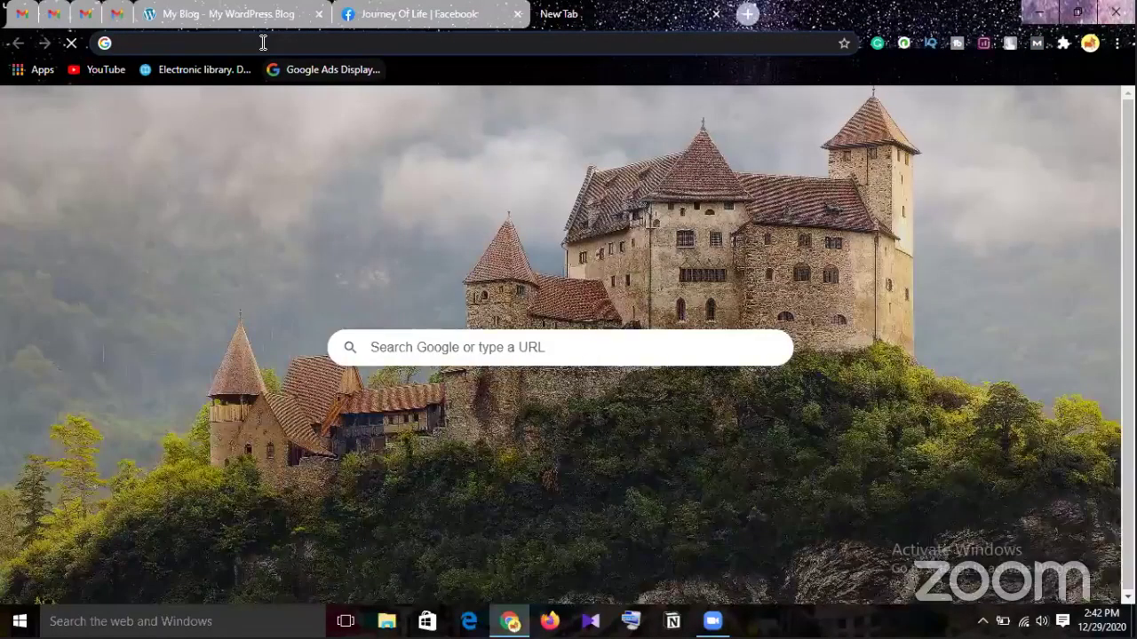
pyautogui.click(262, 42)
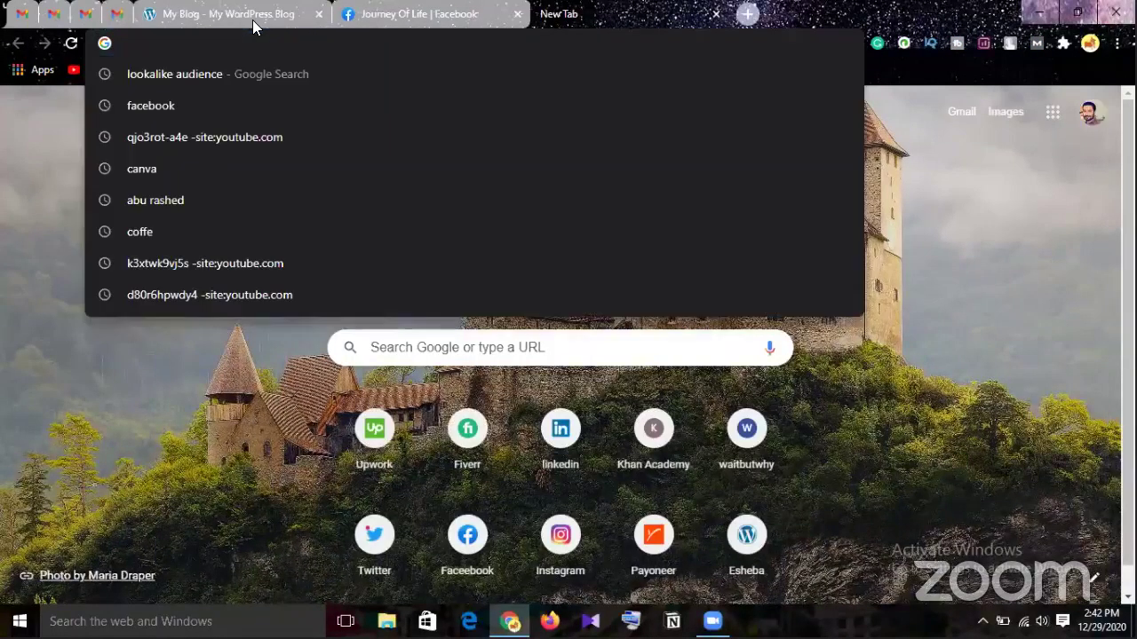
pyautogui.write('ads')
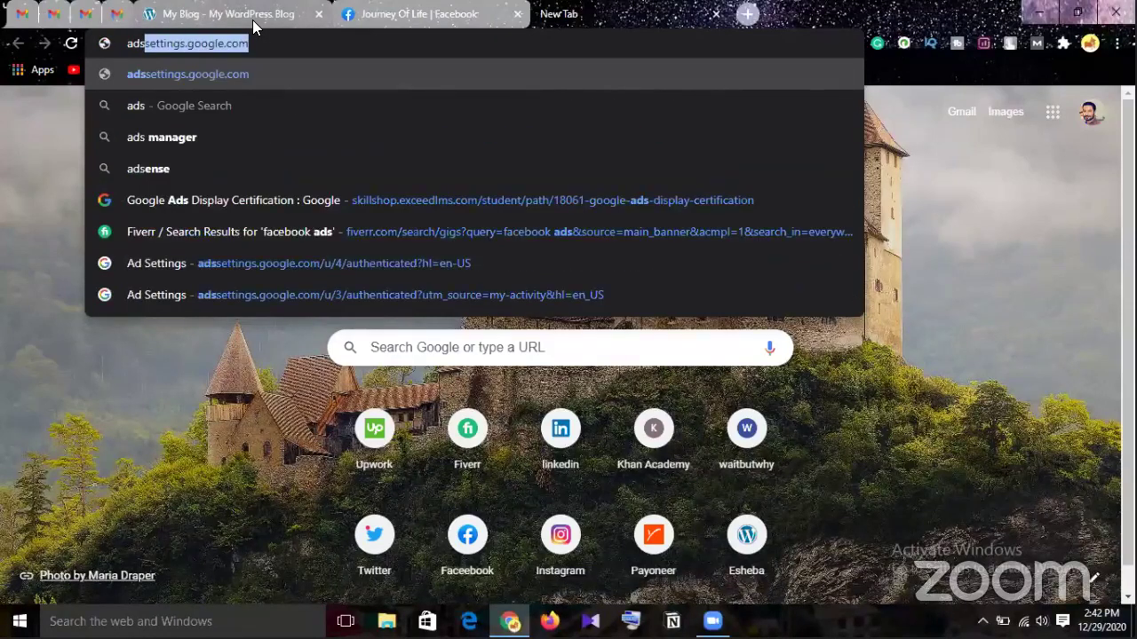
pyautogui.write('.')
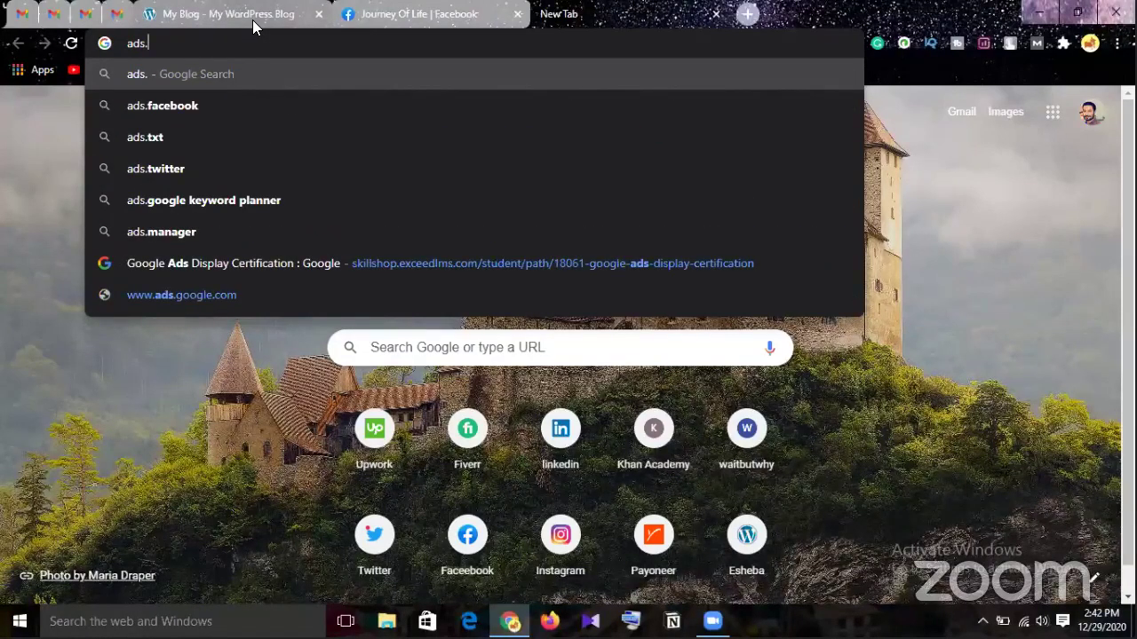
pyautogui.write('facebook')
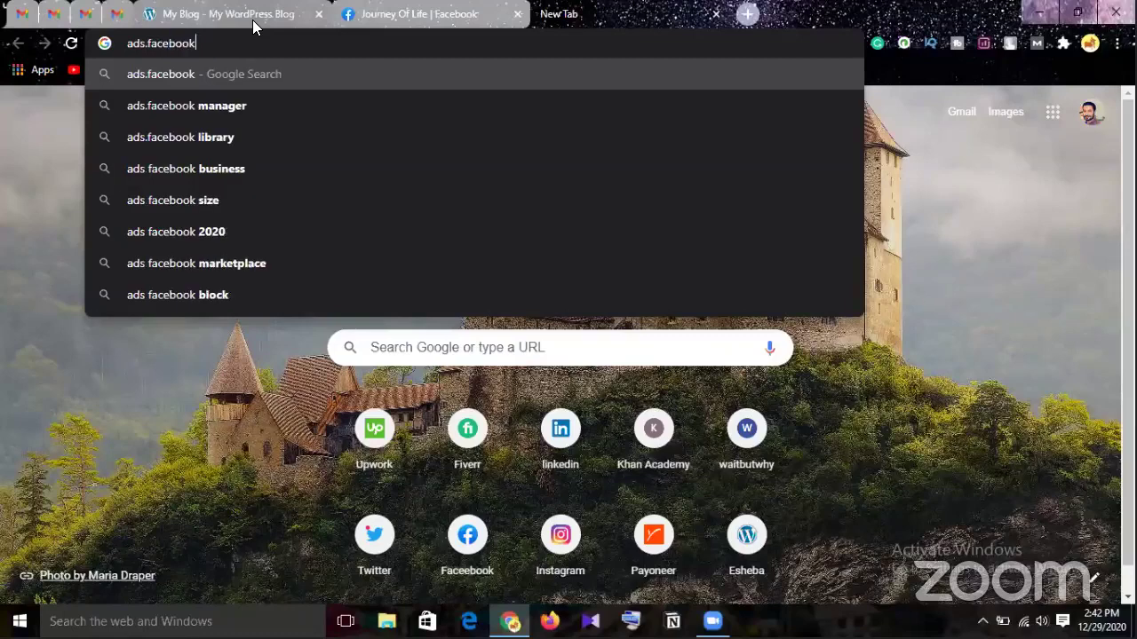
pyautogui.write('.com')
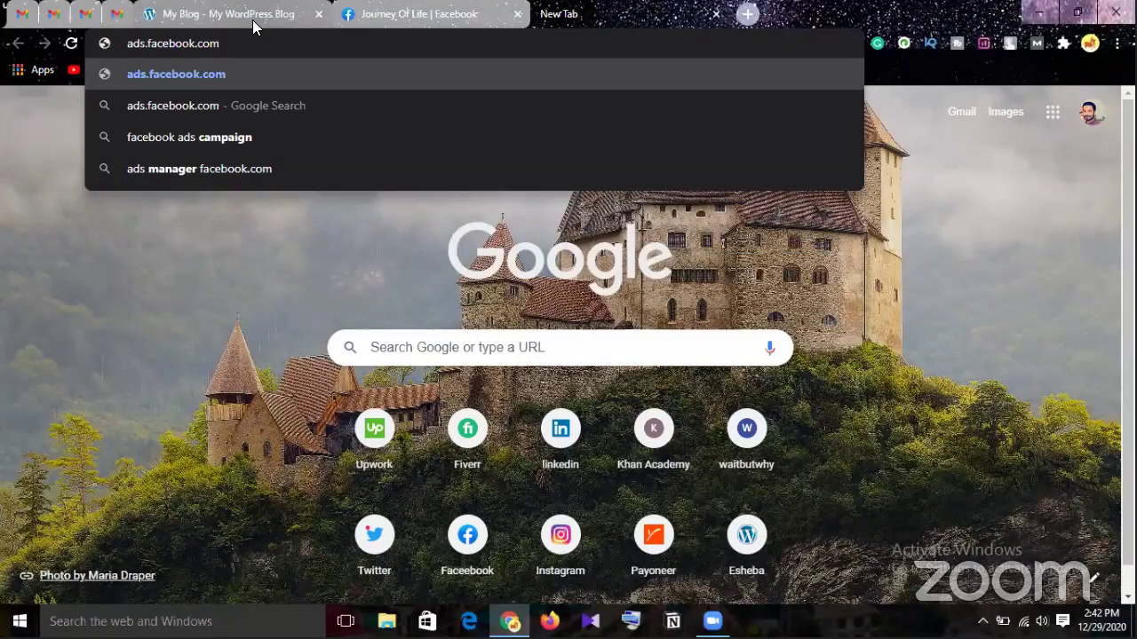
pyautogui.press('Return')
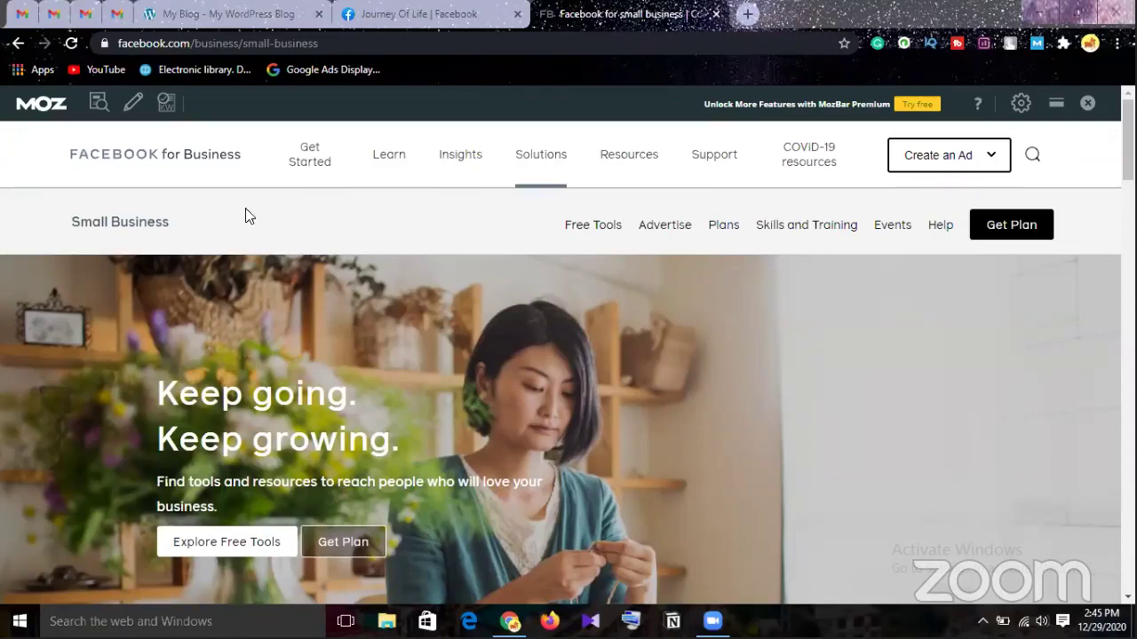
# Step: Go back from the Facebook for Business Small Business page to the Google start page
pyautogui.click(13, 42)
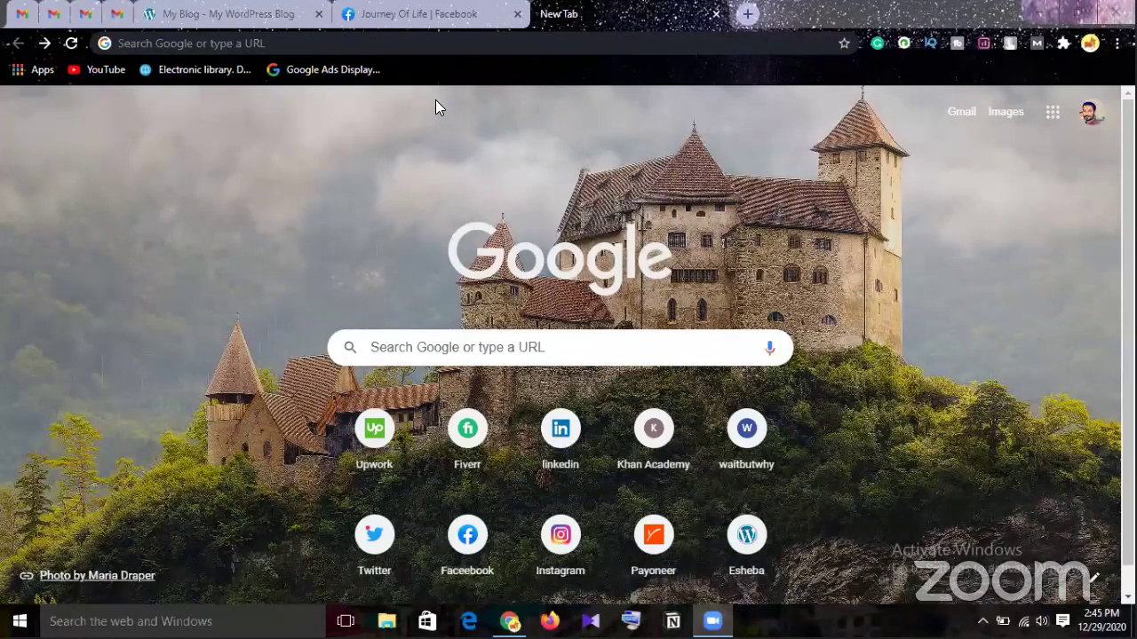
# Step: Search Google for 'facebook ads manager' and open the official Ads Manager result
pyautogui.click(291, 42)
pyautogui.write('fac')
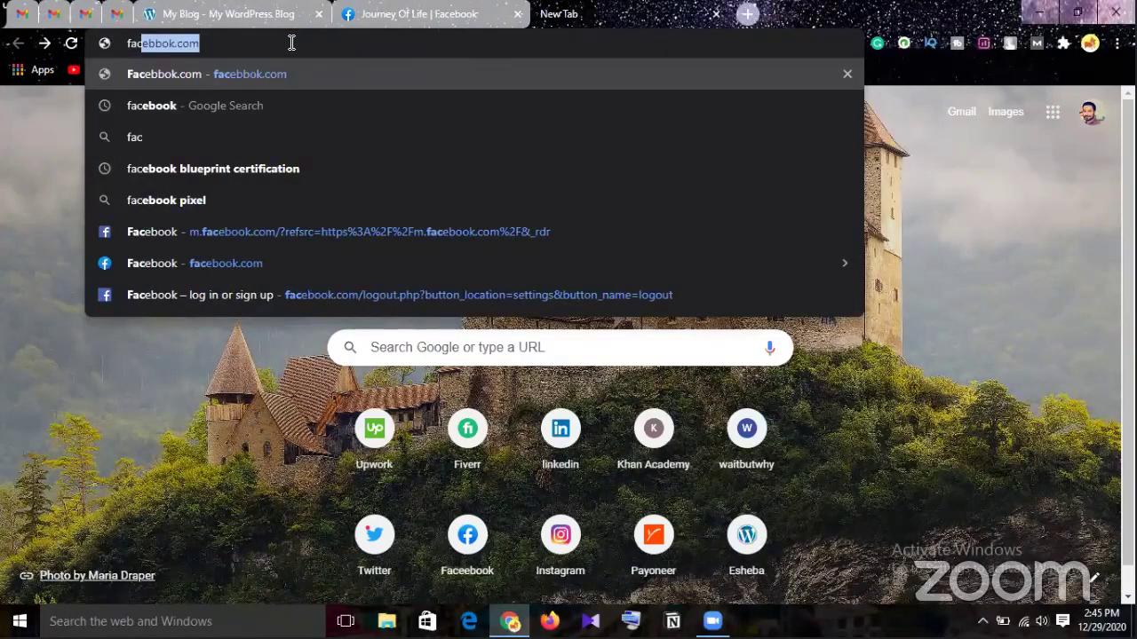
pyautogui.write('ebook ad')
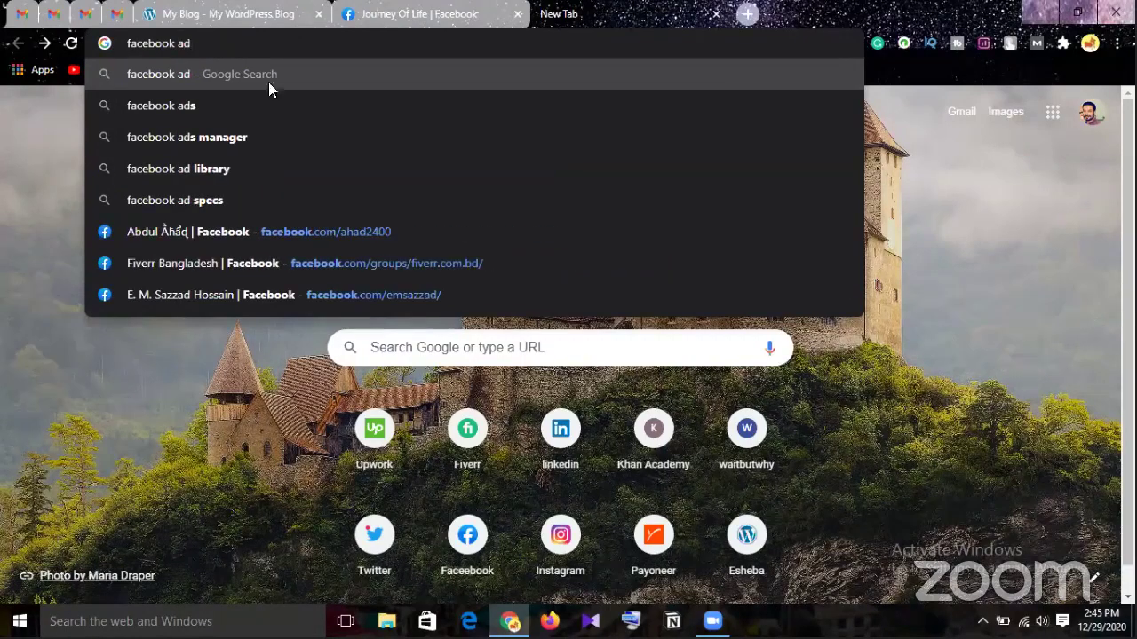
pyautogui.click(253, 135)
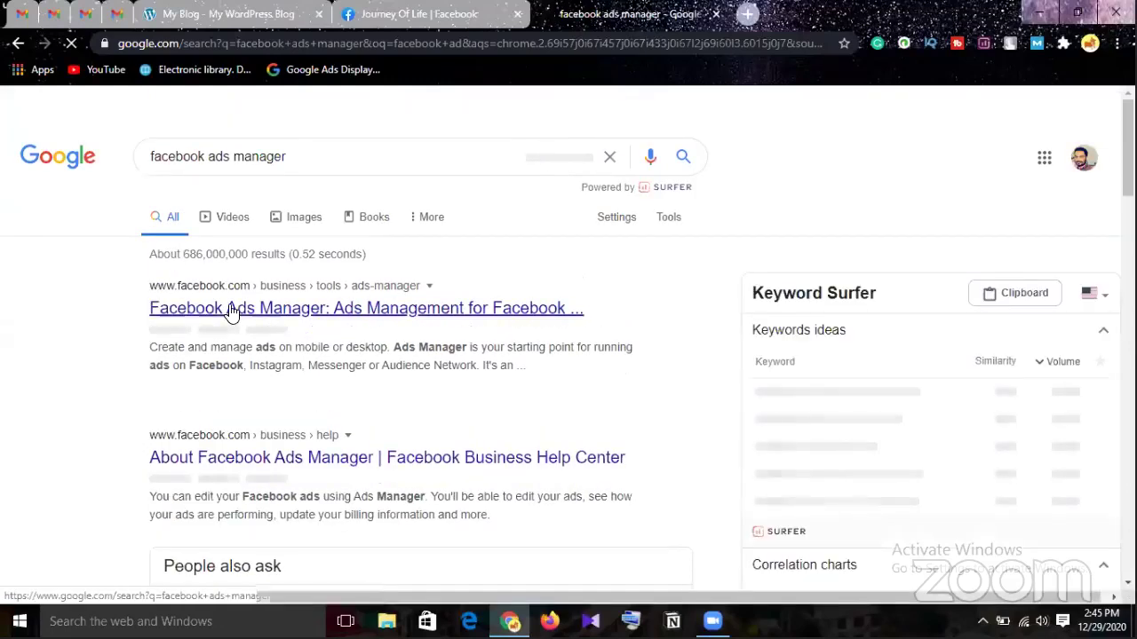
pyautogui.click(230, 308)
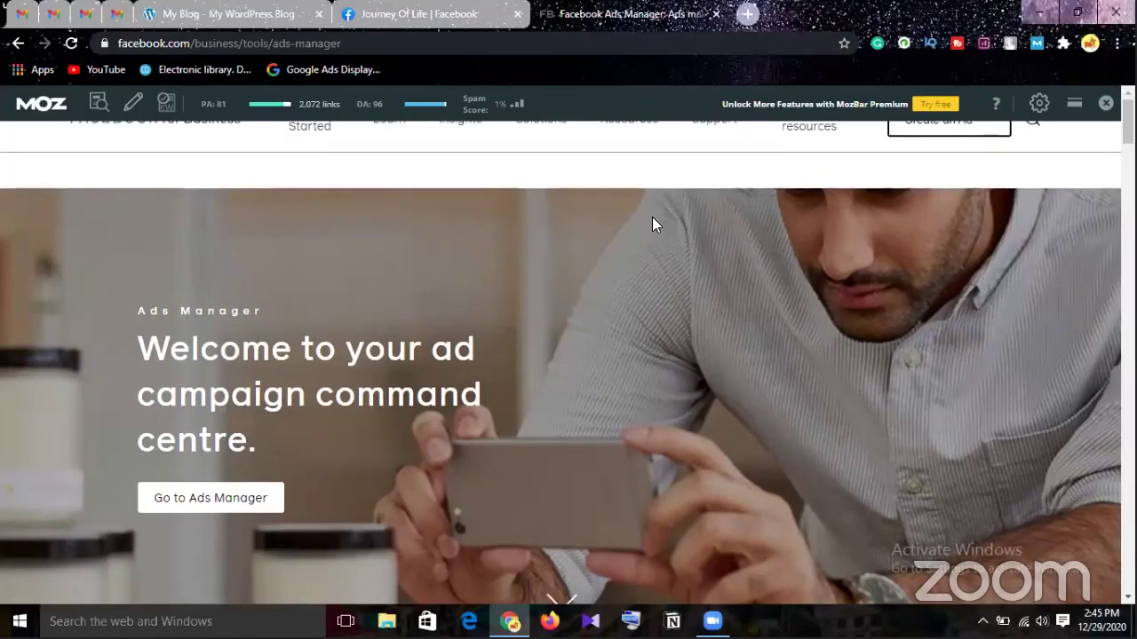
# Step: Enter Ads Manager from the landing page and close the MozBar overlay on the Ad Accounts page
pyautogui.click(190, 502)
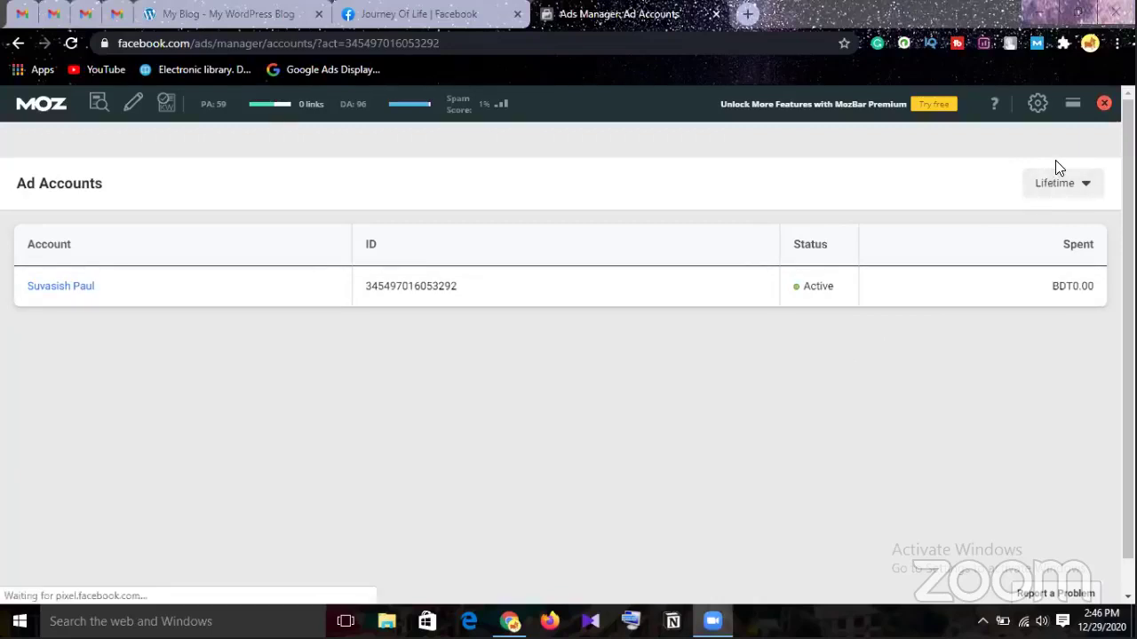
pyautogui.click(1104, 103)
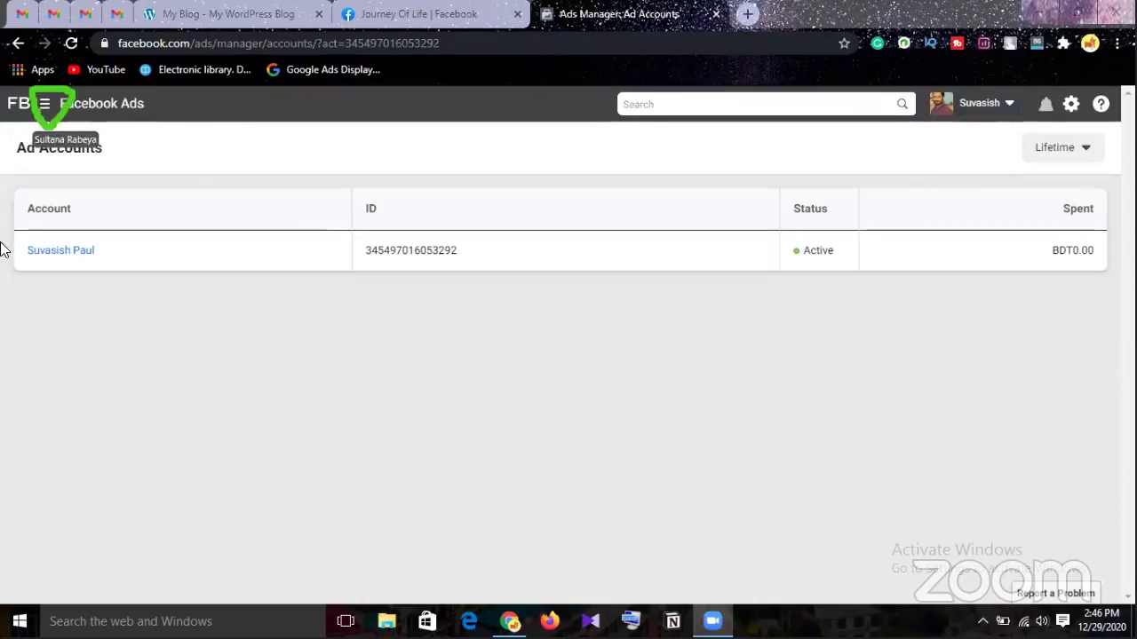
# Step: Open the hamburger menu beside 'Facebook Ads' to show shortcuts like Billing, Audiences and Events Manager
pyautogui.click(44, 107)
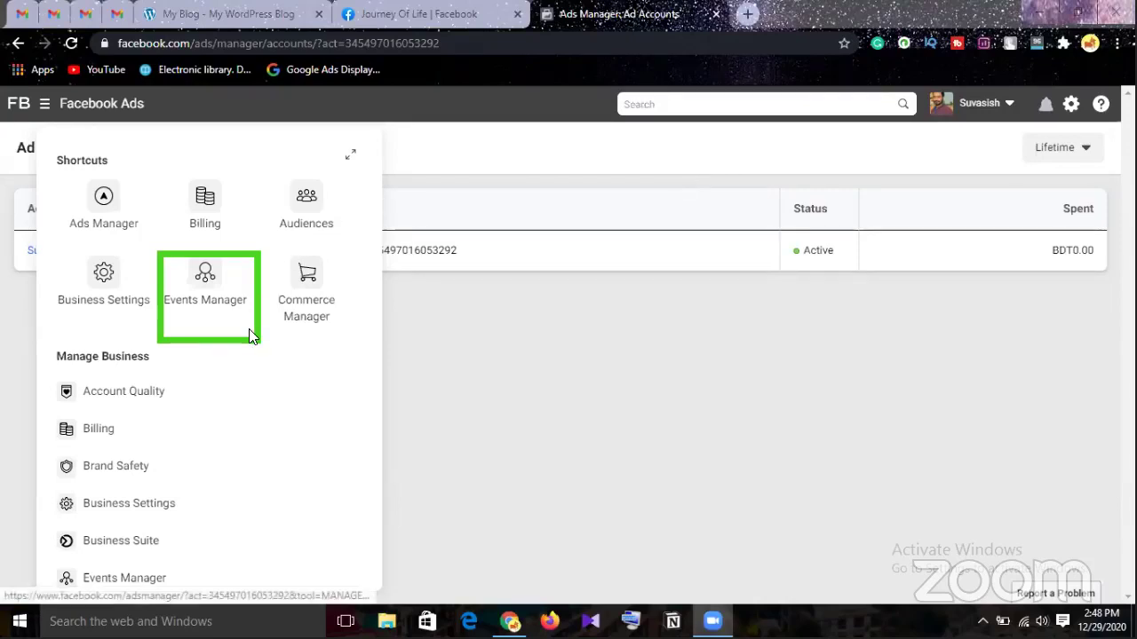
pyautogui.scroll(-1, 248, 329)
pyautogui.scroll(-1, 249, 329)
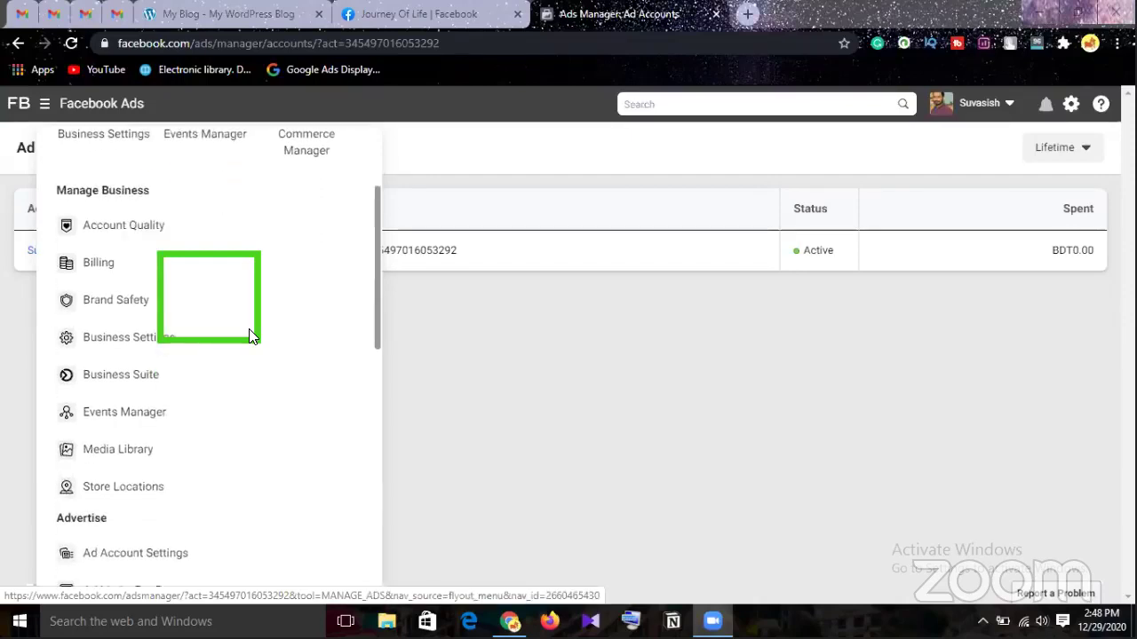
pyautogui.scroll(-1, 250, 336)
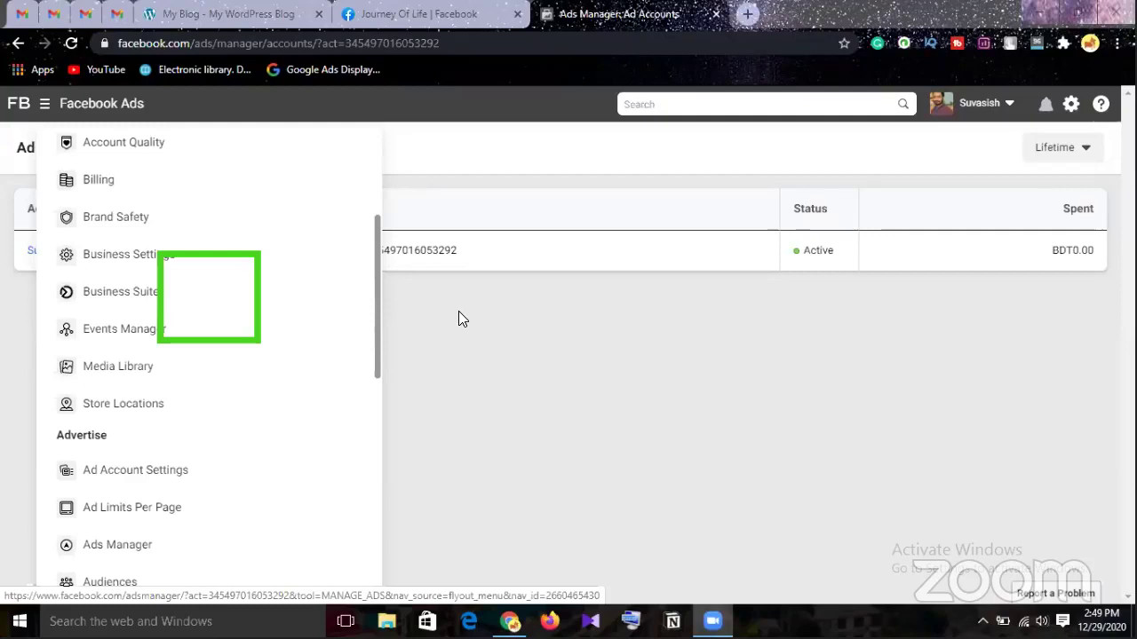
pyautogui.scroll(3, 315, 325)
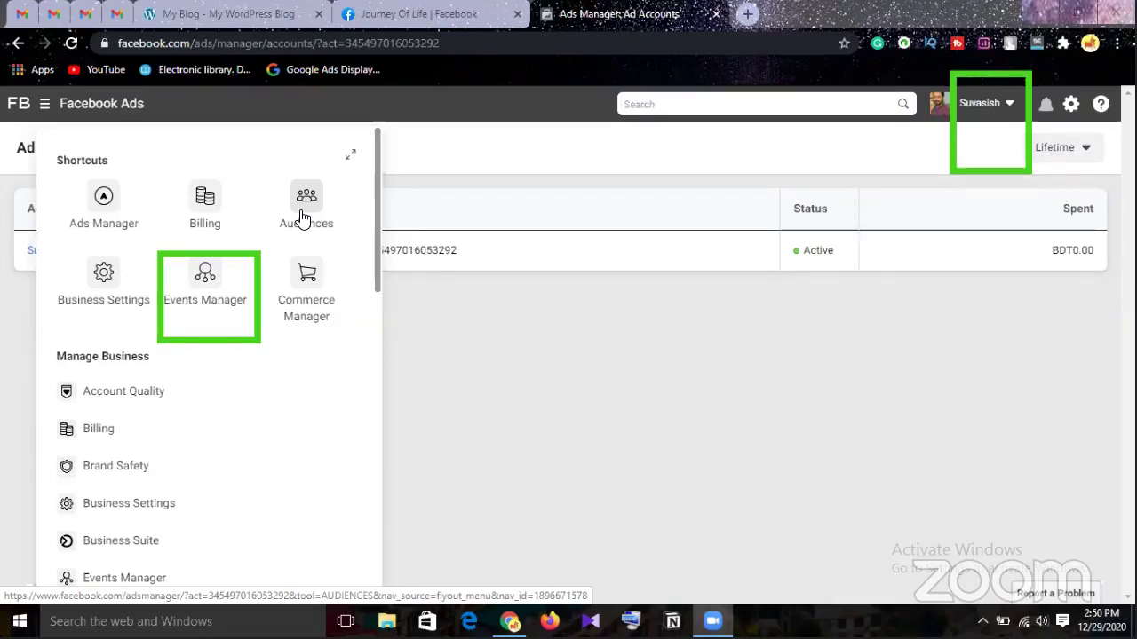
# Step: Choose the Audiences shortcut from the tools menu
pyautogui.click(302, 217)
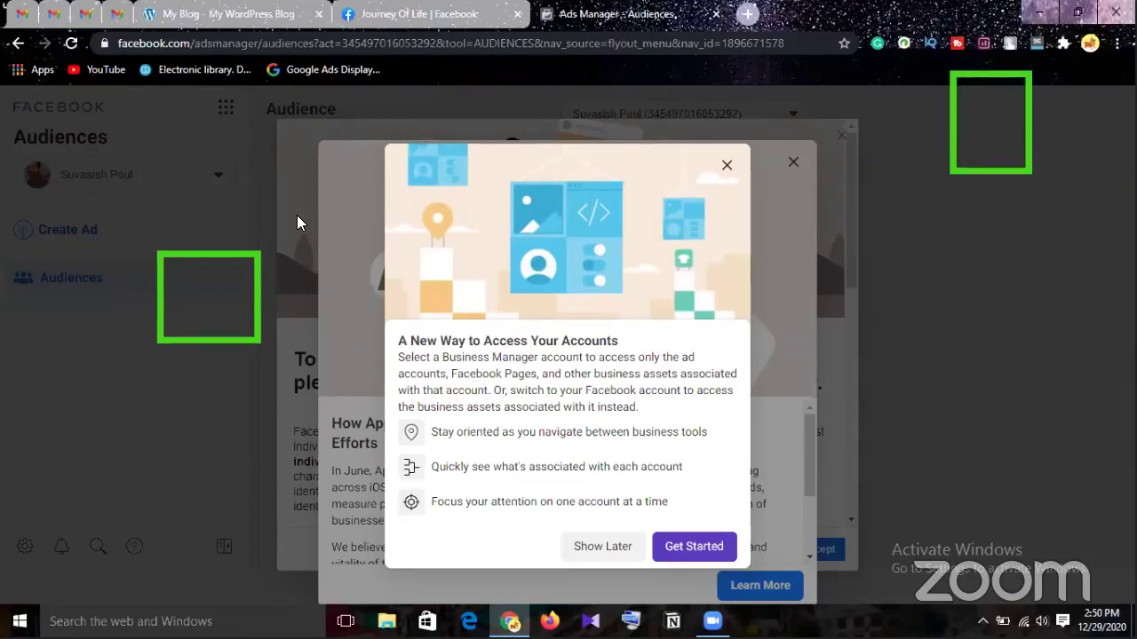
# Step: Dismiss the account-access and Apple privacy notices, then accept the non-discrimination policy and close its confirmation
pyautogui.click(673, 560)
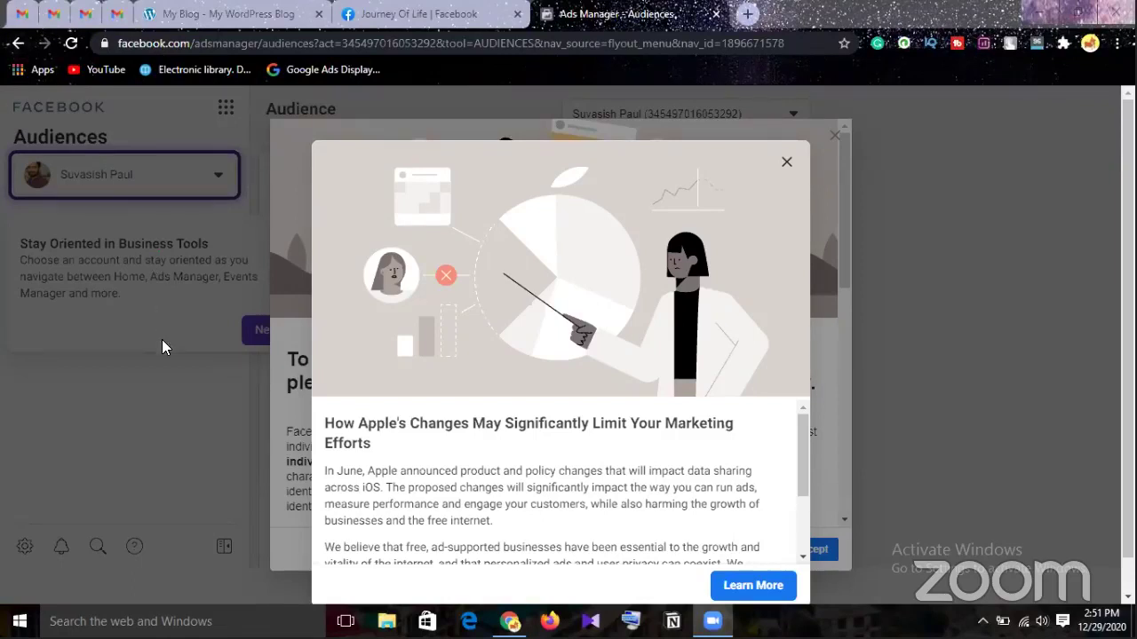
pyautogui.scroll(-3, 668, 498)
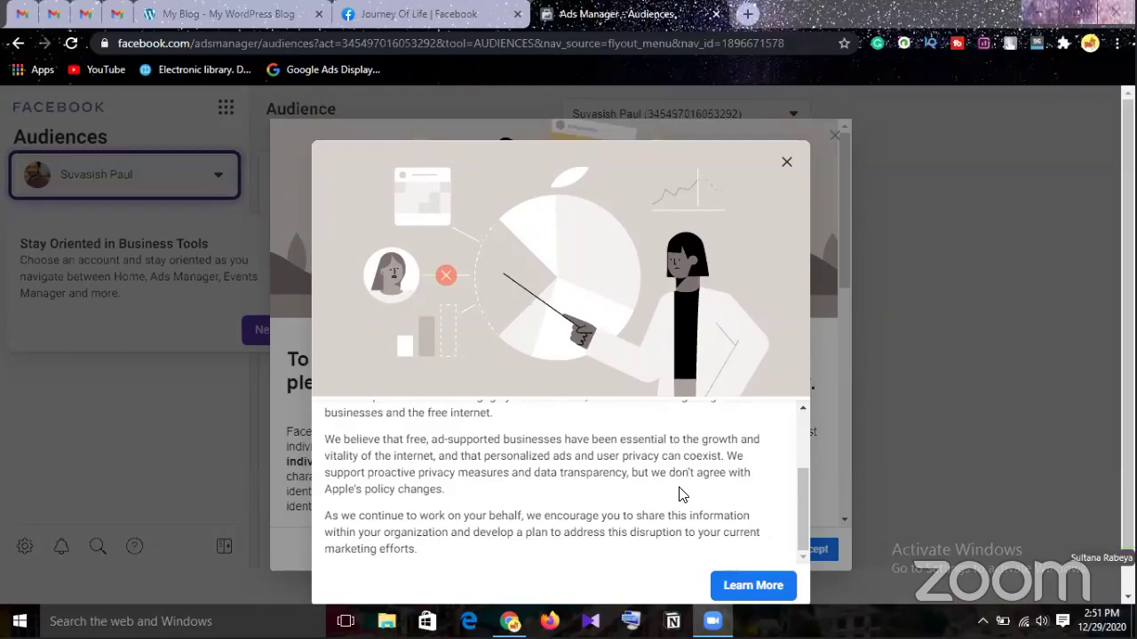
pyautogui.scroll(-1, 561, 355)
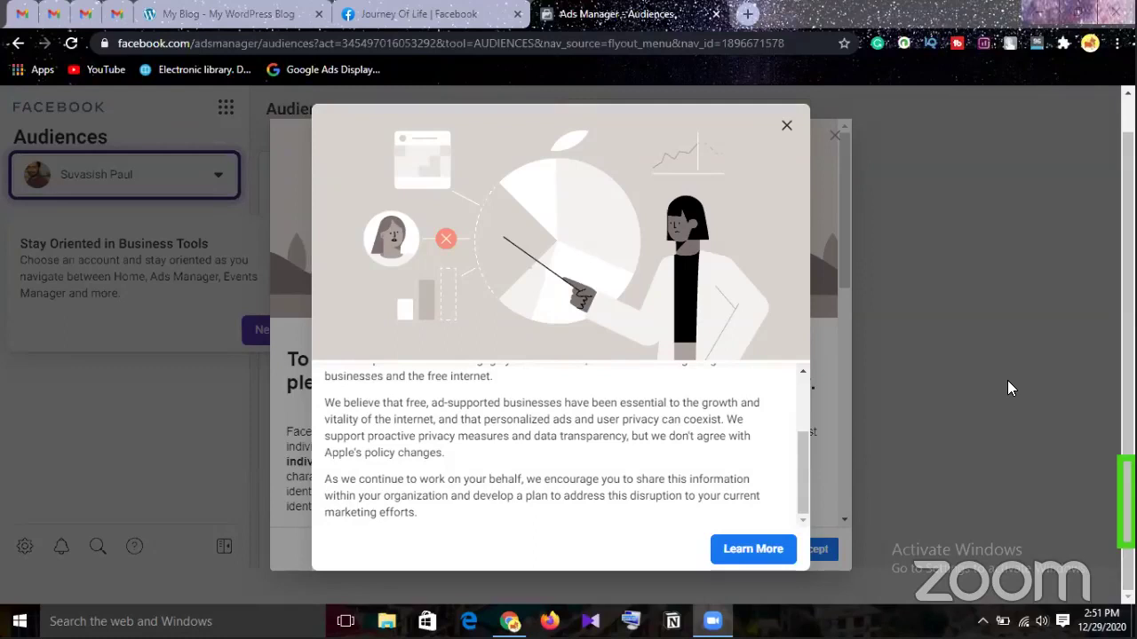
pyautogui.click(787, 126)
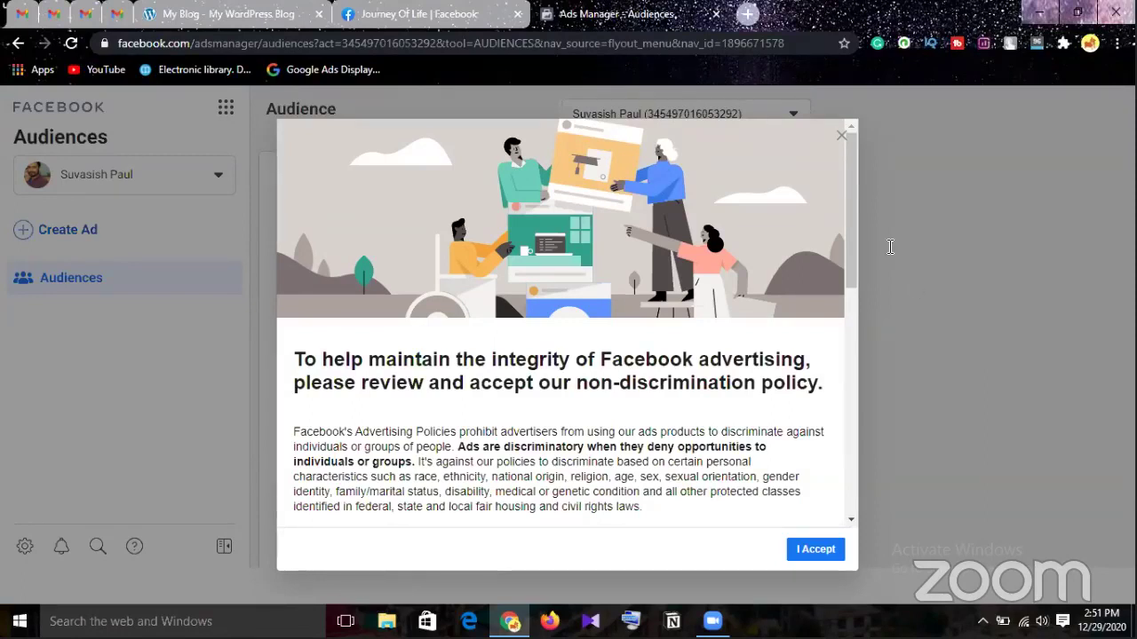
pyautogui.click(801, 551)
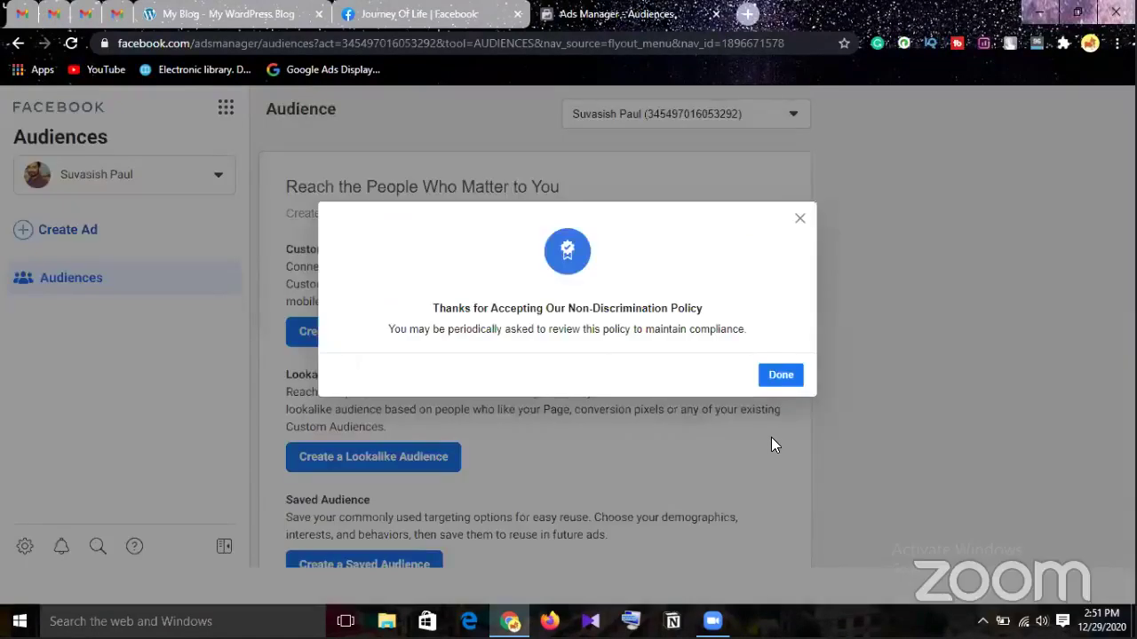
pyautogui.click(769, 382)
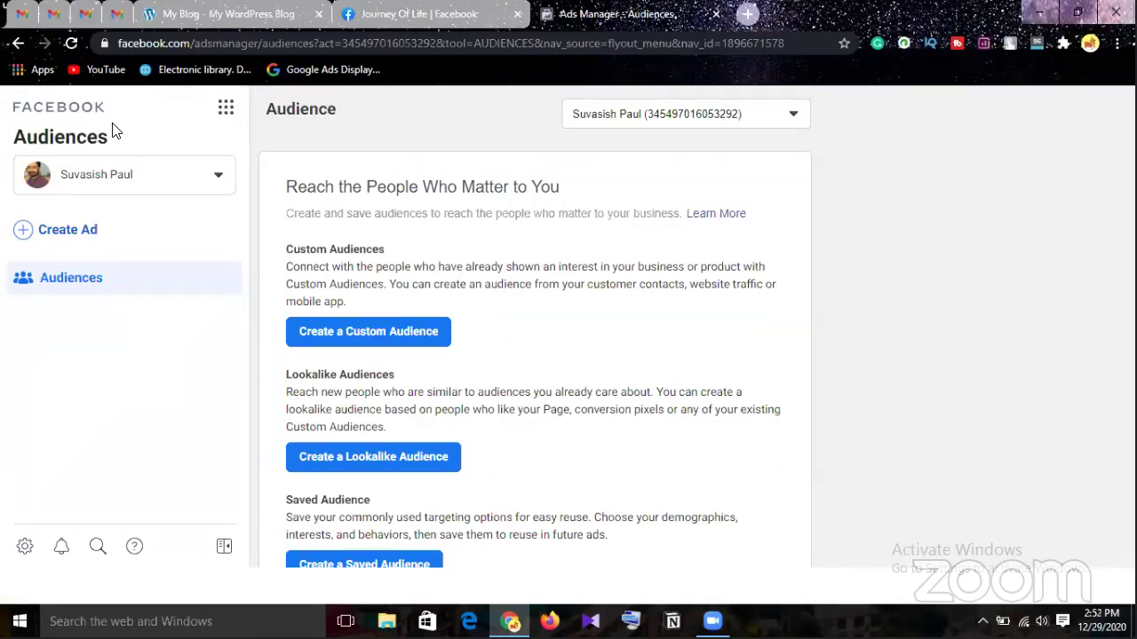
# Step: Go back to the Ad Accounts list and expand the profile menu showing the personal ad account and log-out option
pyautogui.click(18, 44)
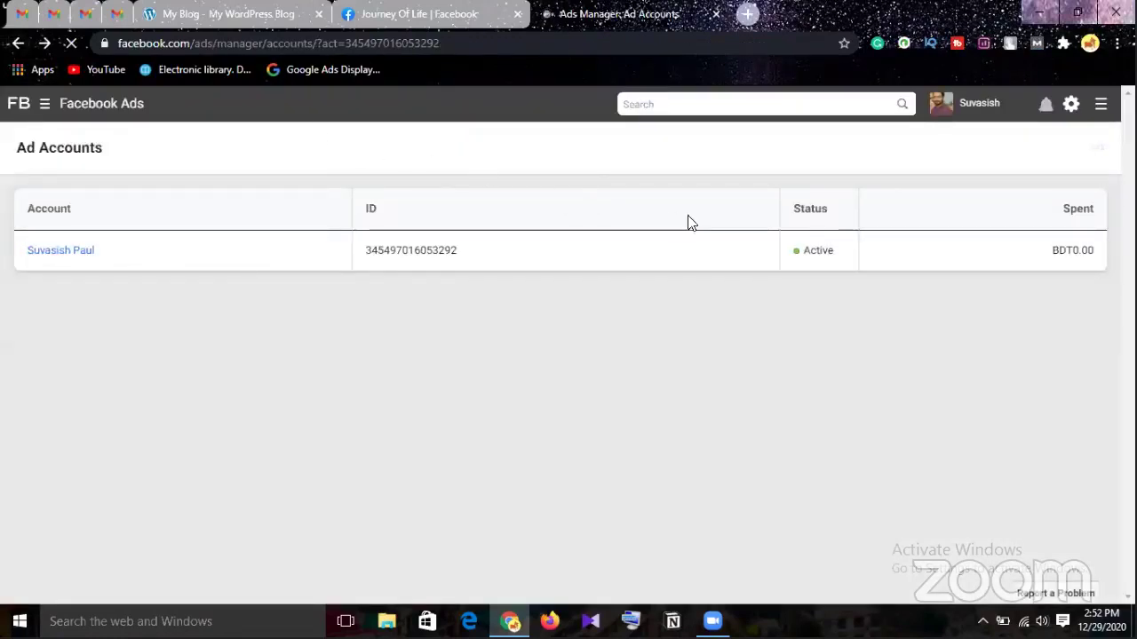
pyautogui.click(1009, 103)
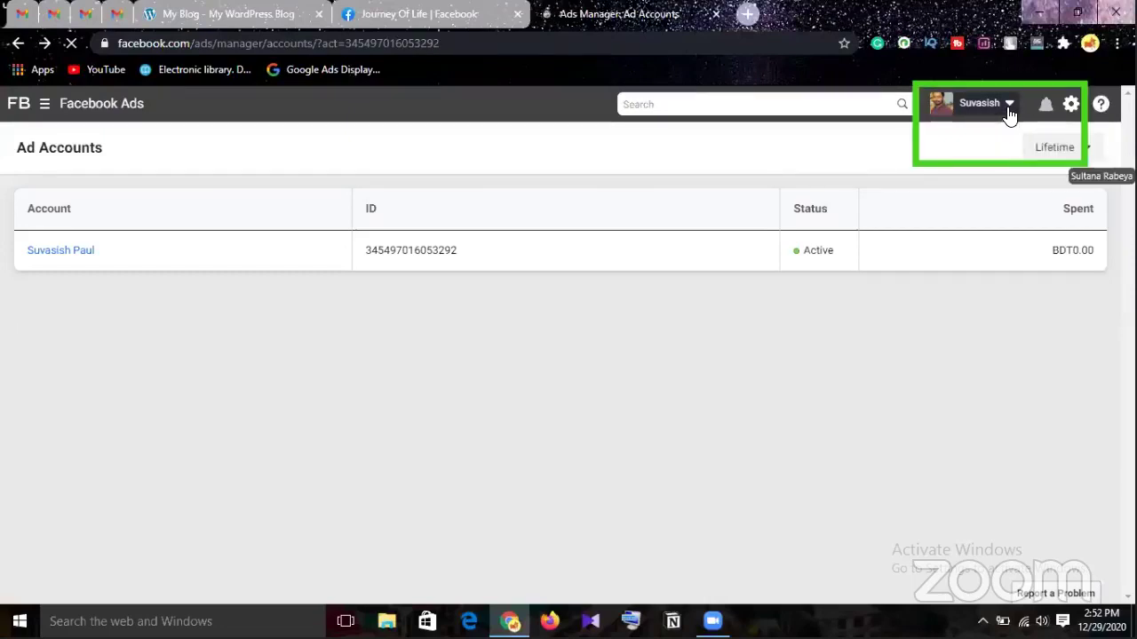
pyautogui.click(1009, 103)
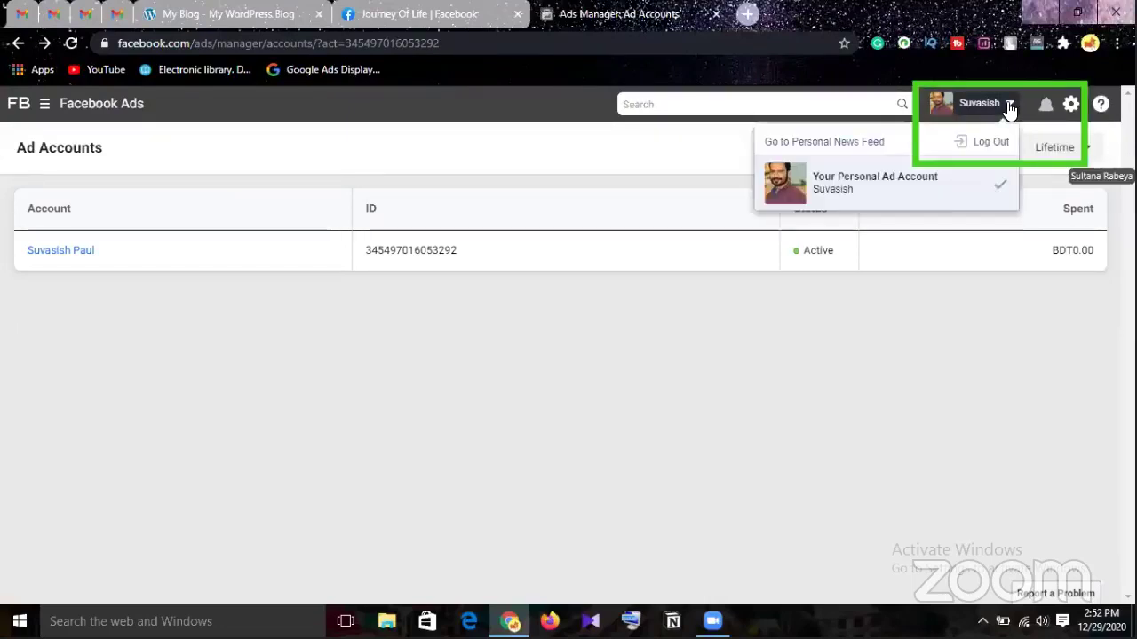
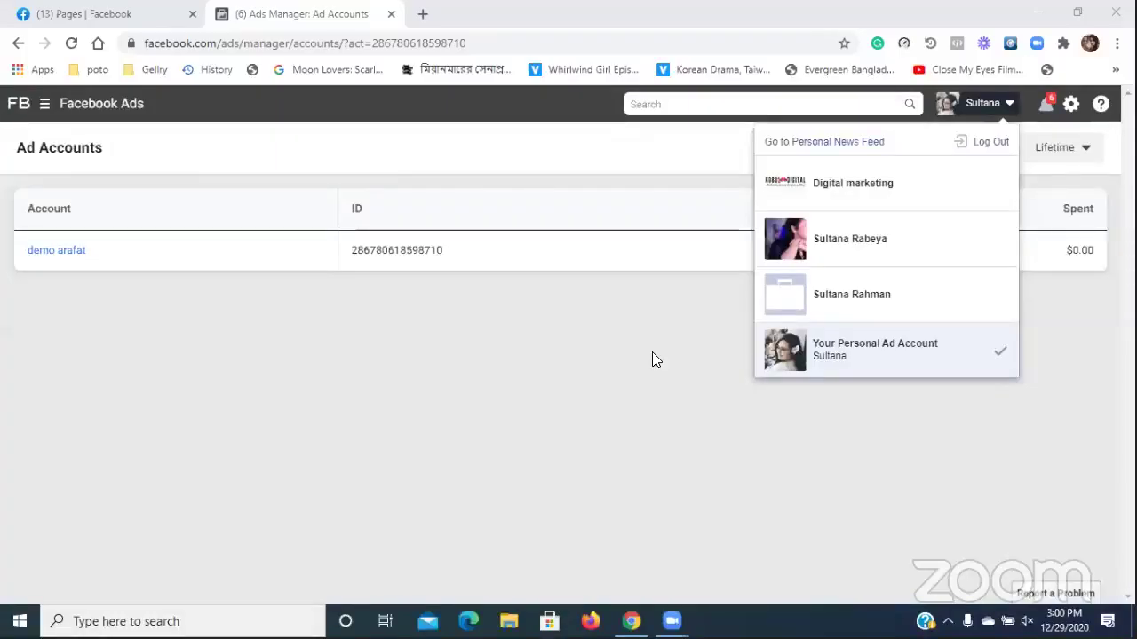
# Step: Switch from the current business to the Digital marketing business
pyautogui.click(651, 357)
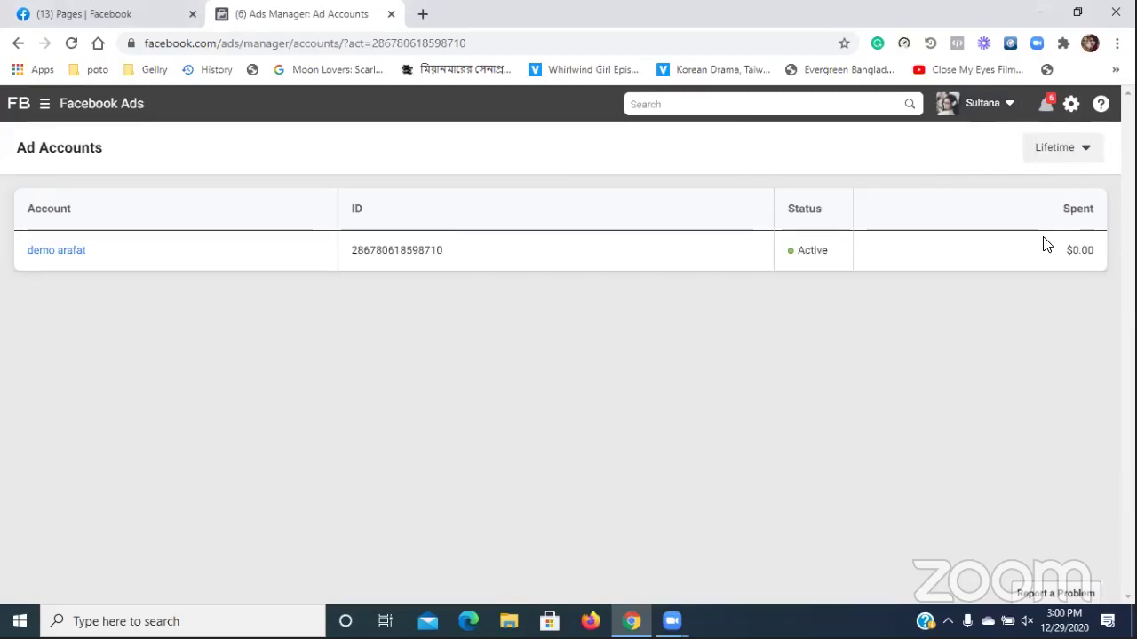
pyautogui.click(986, 105)
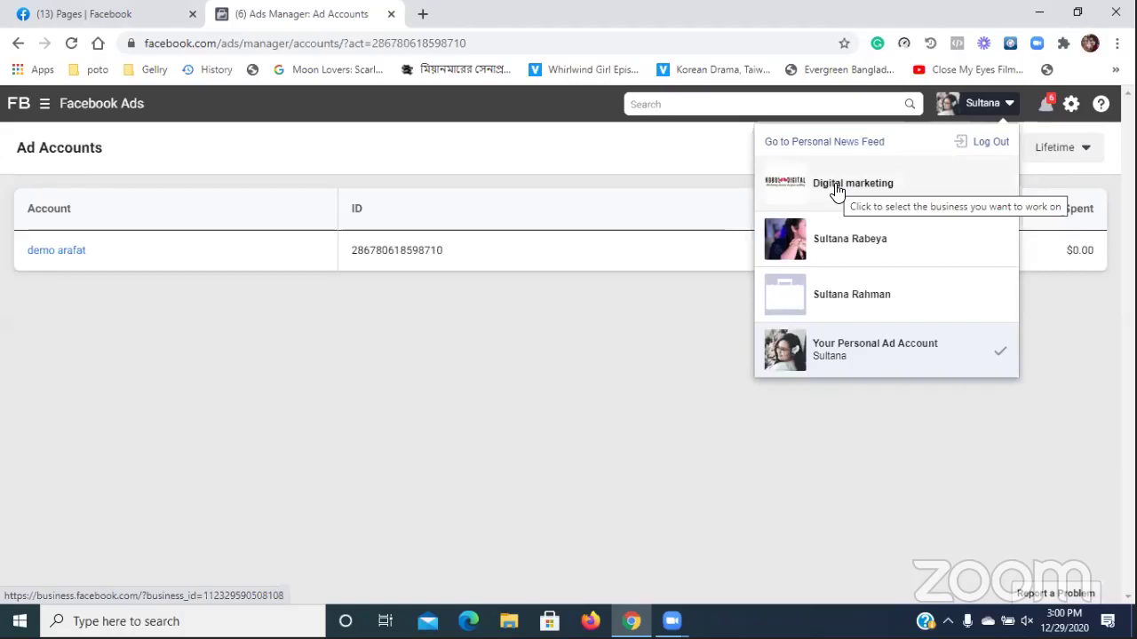
pyautogui.click(836, 185)
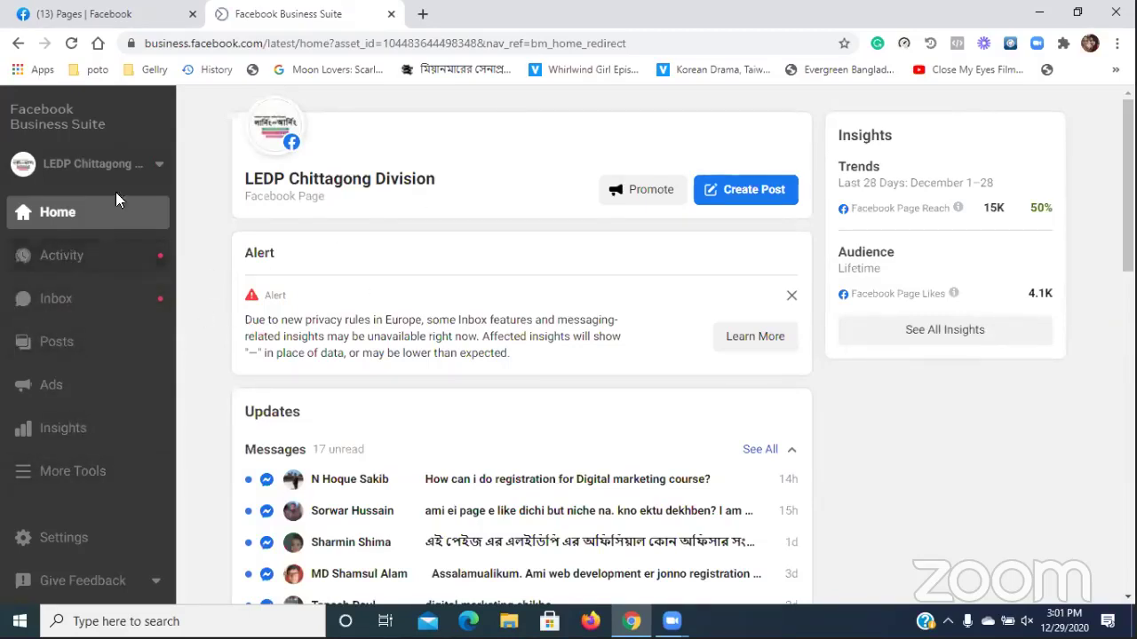
# Step: Browse the Digital marketing business's managed pages, then return to the Ad Accounts page
pyautogui.click(160, 166)
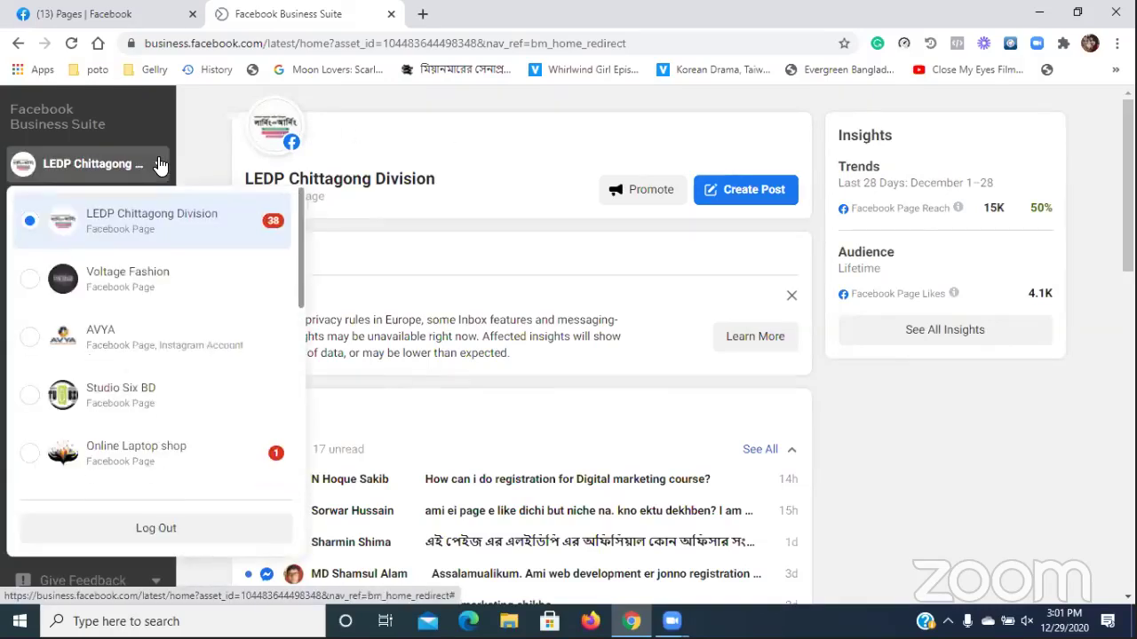
pyautogui.scroll(-5, 179, 325)
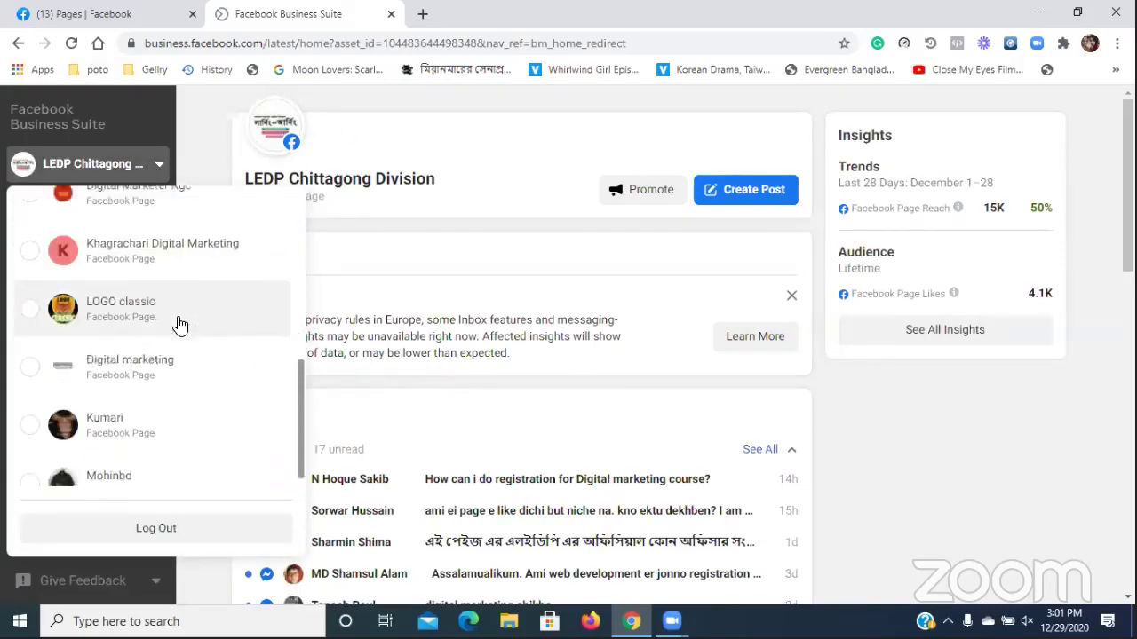
pyautogui.scroll(5, 179, 325)
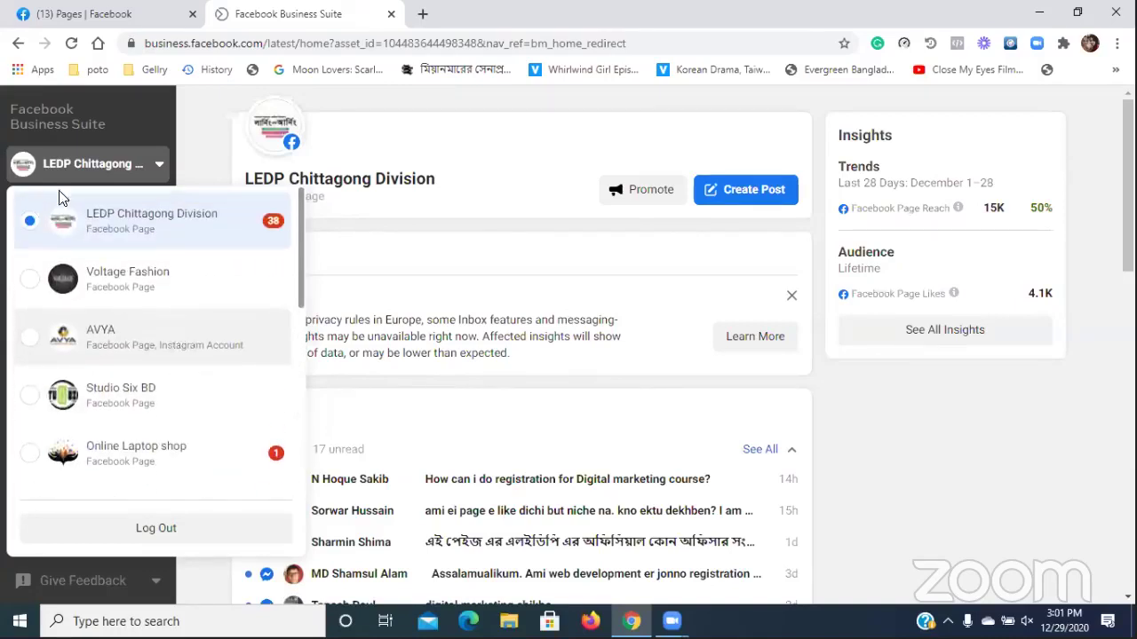
pyautogui.click(16, 44)
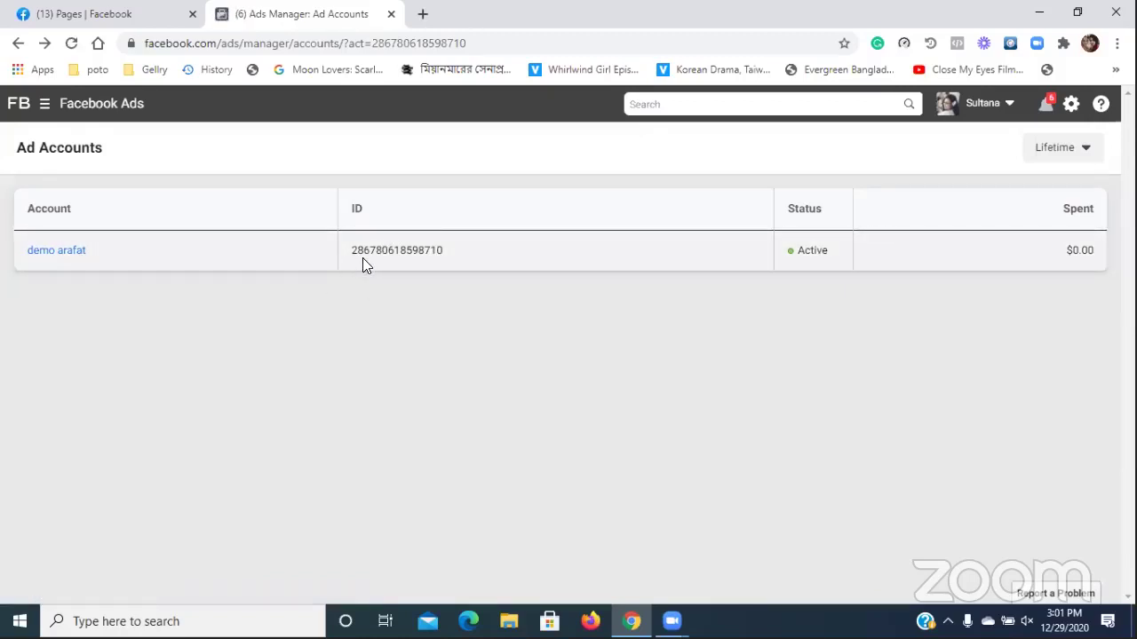
# Step: Go to Ads Manager via the Shortcuts menu and dismiss the Apple changes announcement
pyautogui.click(45, 105)
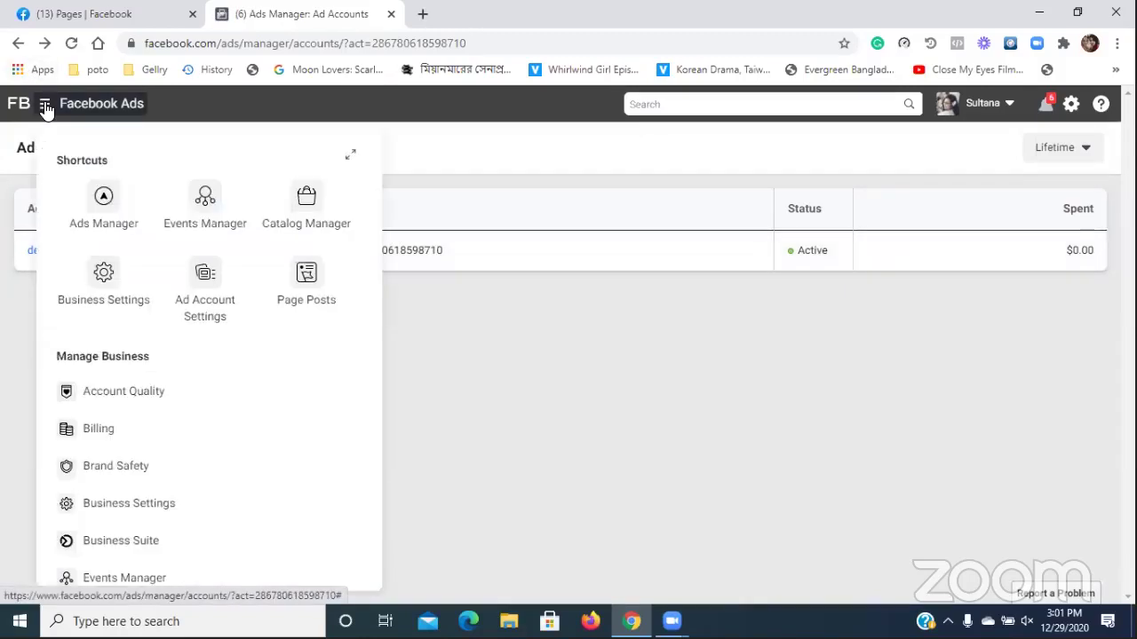
pyautogui.click(99, 209)
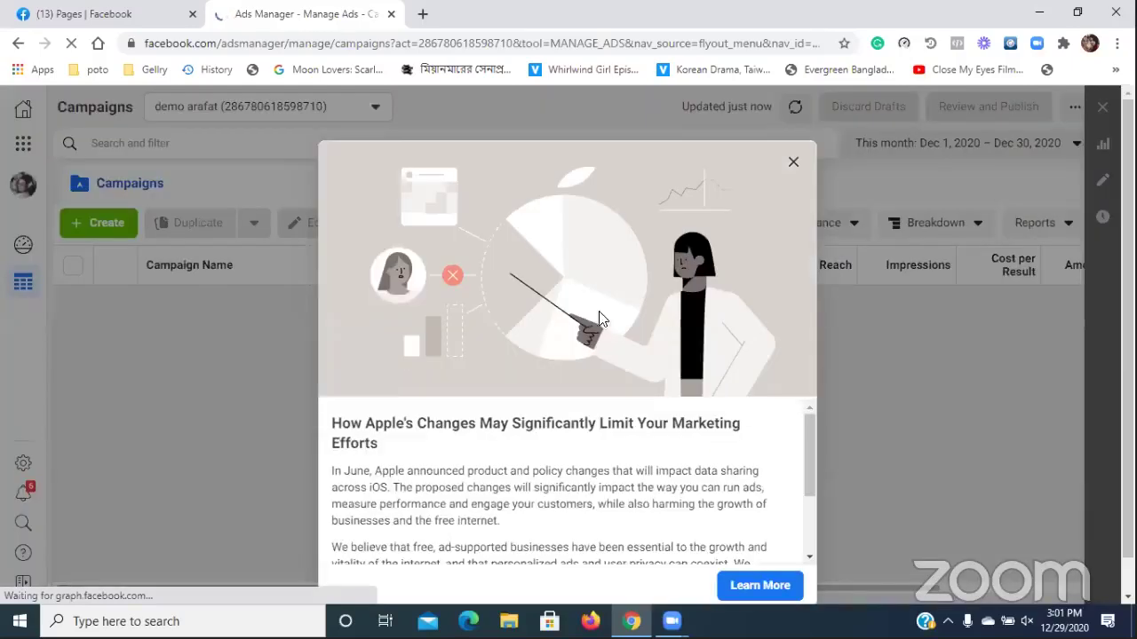
pyautogui.click(793, 163)
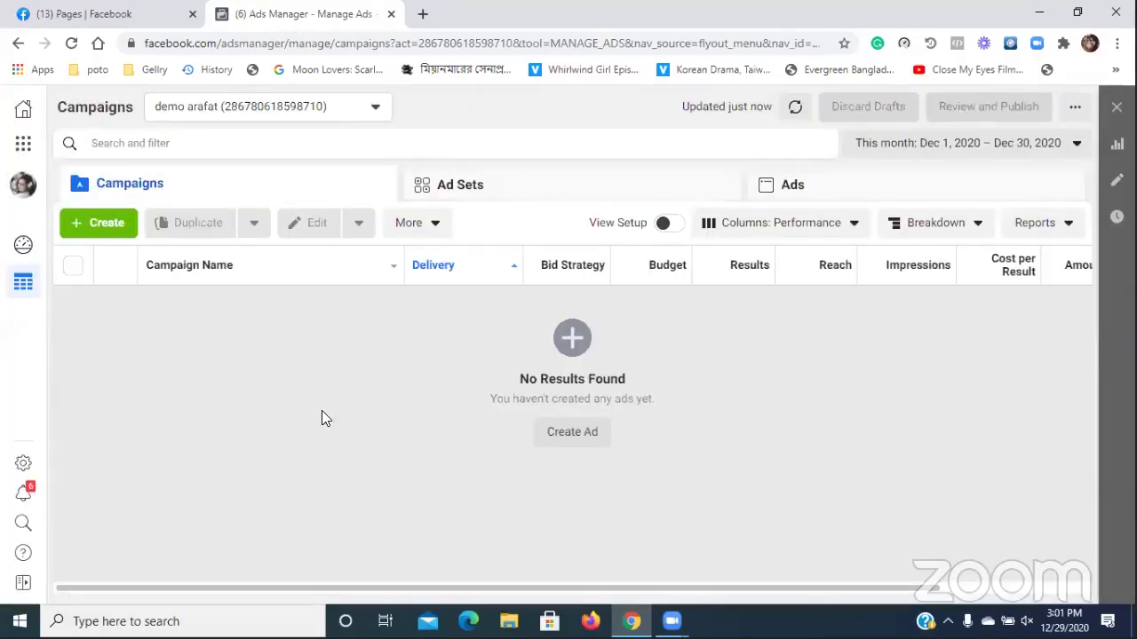
# Step: Show the ad accounts available beside the Campaigns title
pyautogui.click(377, 107)
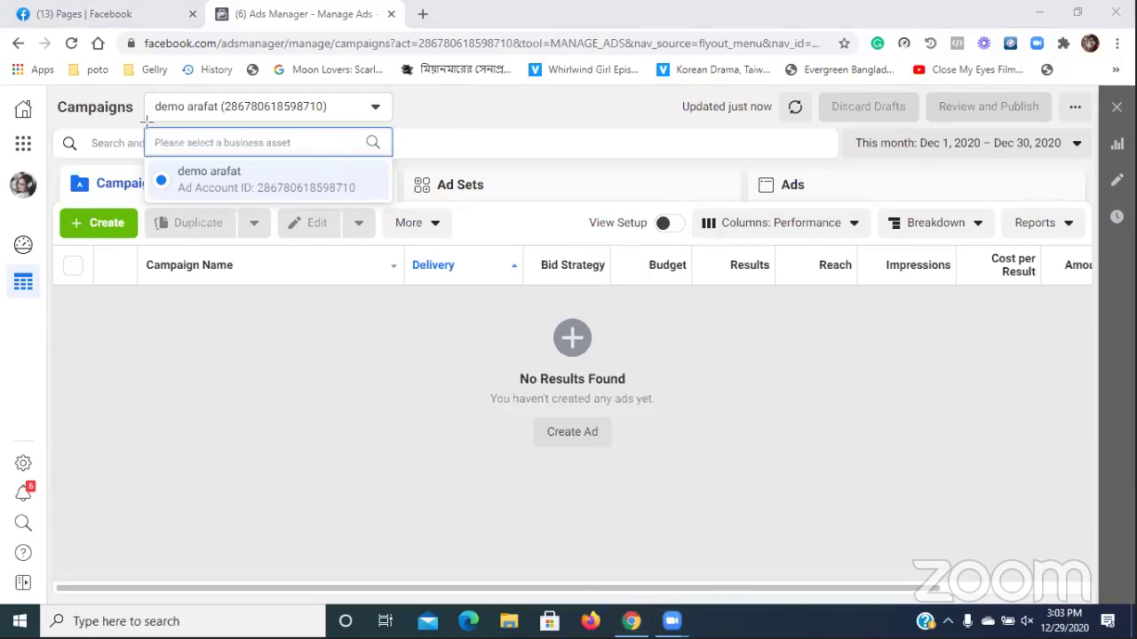
pyautogui.moveTo(144, 122)
pyautogui.mouseDown()
pyautogui.moveTo(204, 187)
pyautogui.moveTo(318, 250)
pyautogui.moveTo(386, 368)
pyautogui.mouseUp()
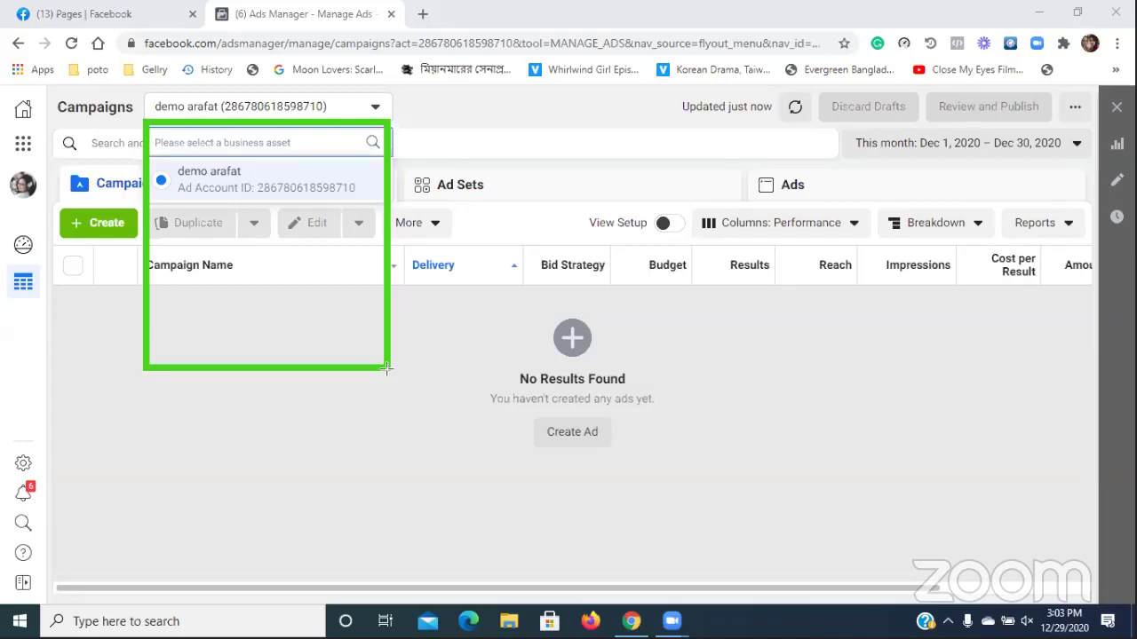
pyautogui.press('XF86AudioRaiseVolume')
pyautogui.press('XF86AudioMute')
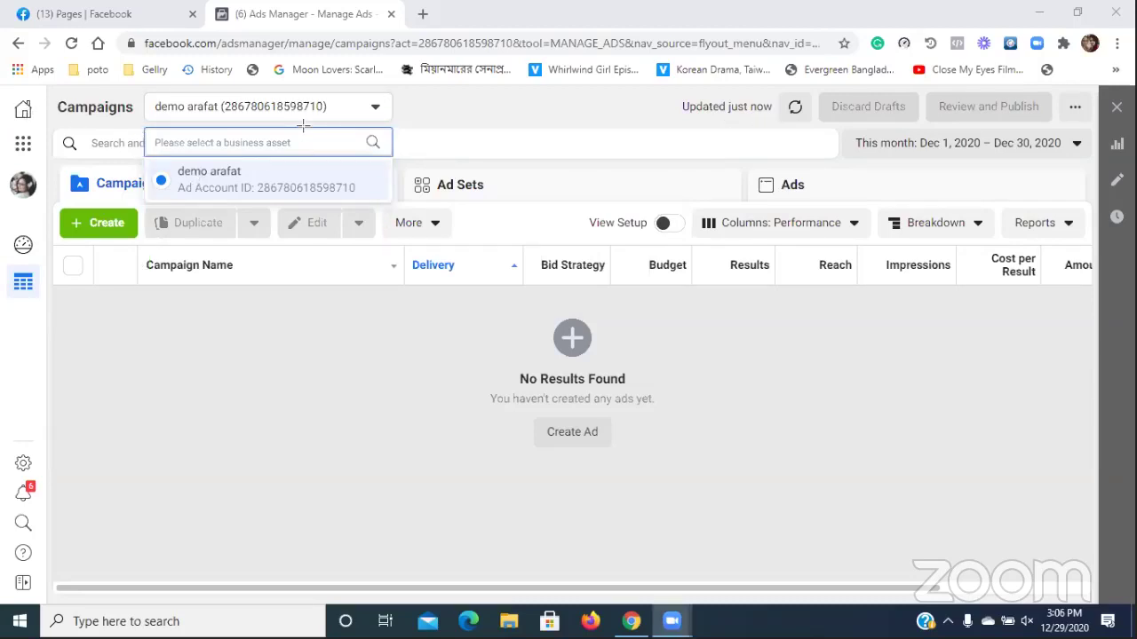
# Step: Go to Audiences under the Advertise section of the All Tools flyout
pyautogui.click(24, 147)
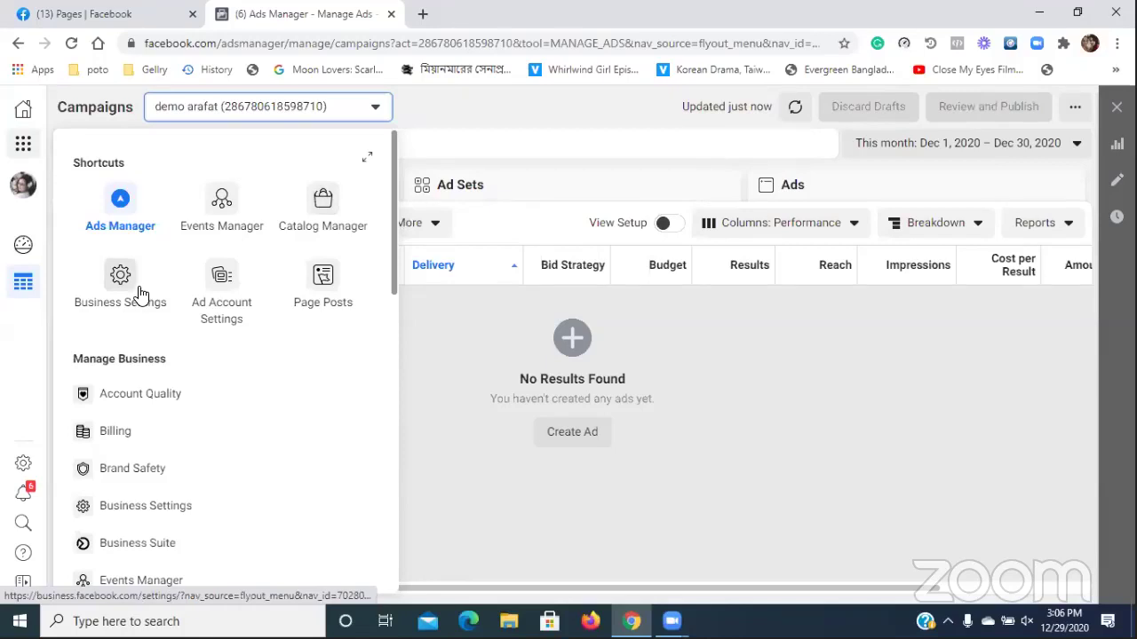
pyautogui.scroll(-2, 249, 418)
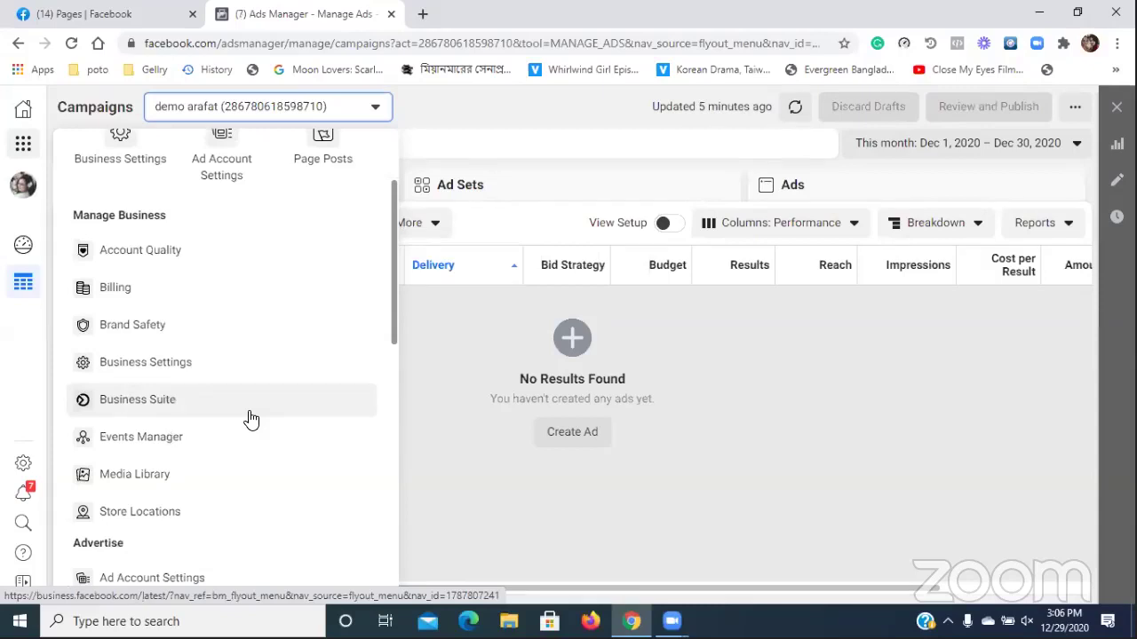
pyautogui.scroll(2, 251, 420)
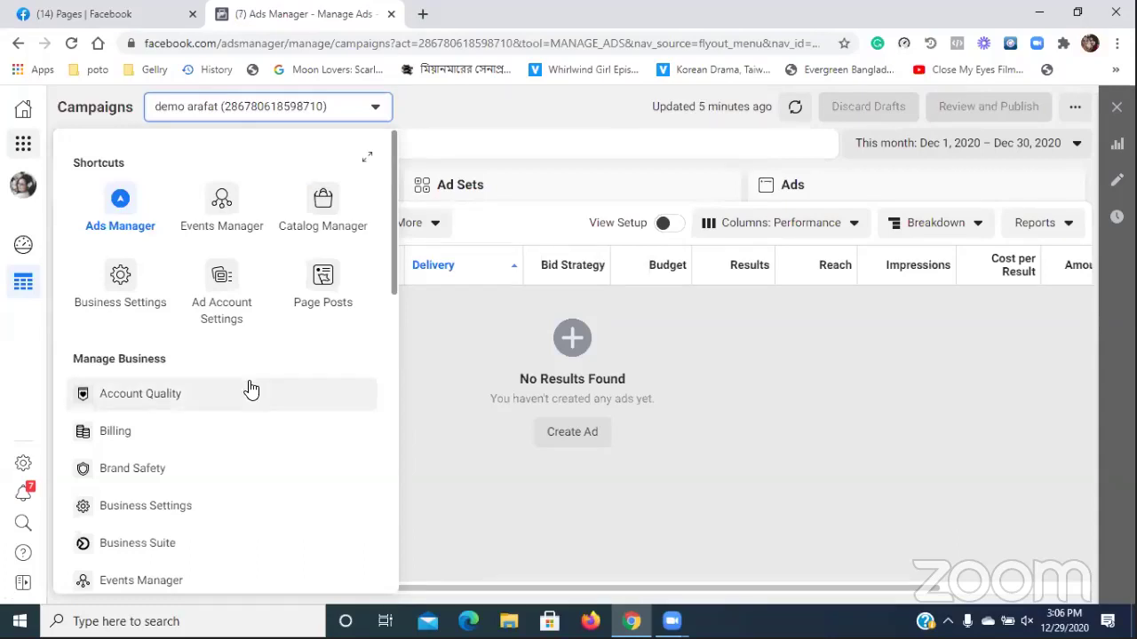
pyautogui.scroll(-1, 248, 388)
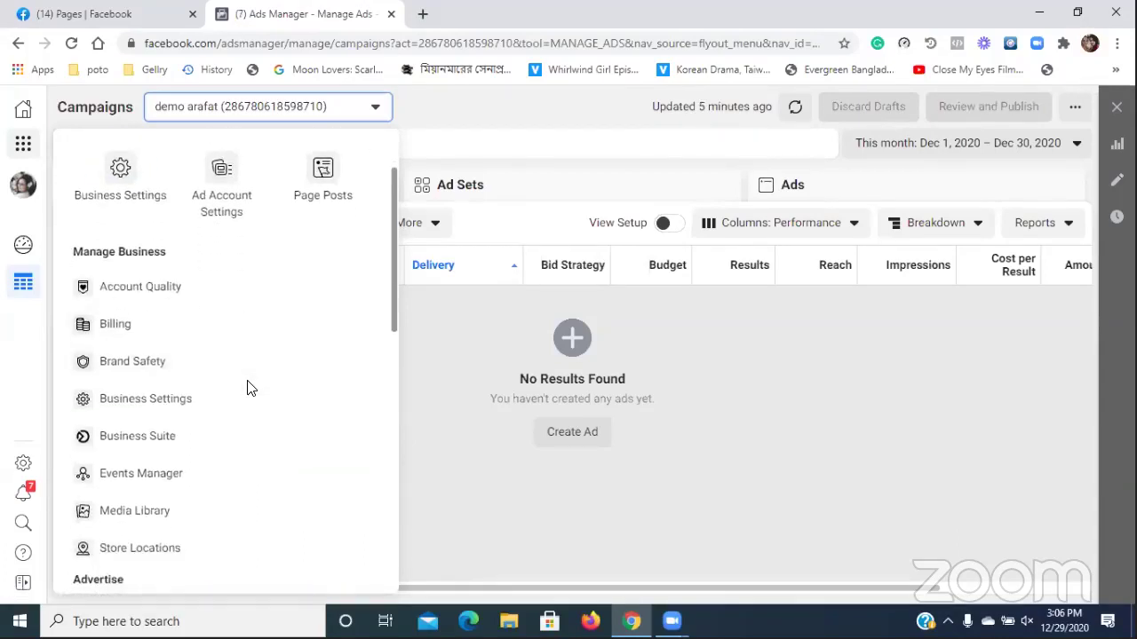
pyautogui.scroll(-1, 250, 361)
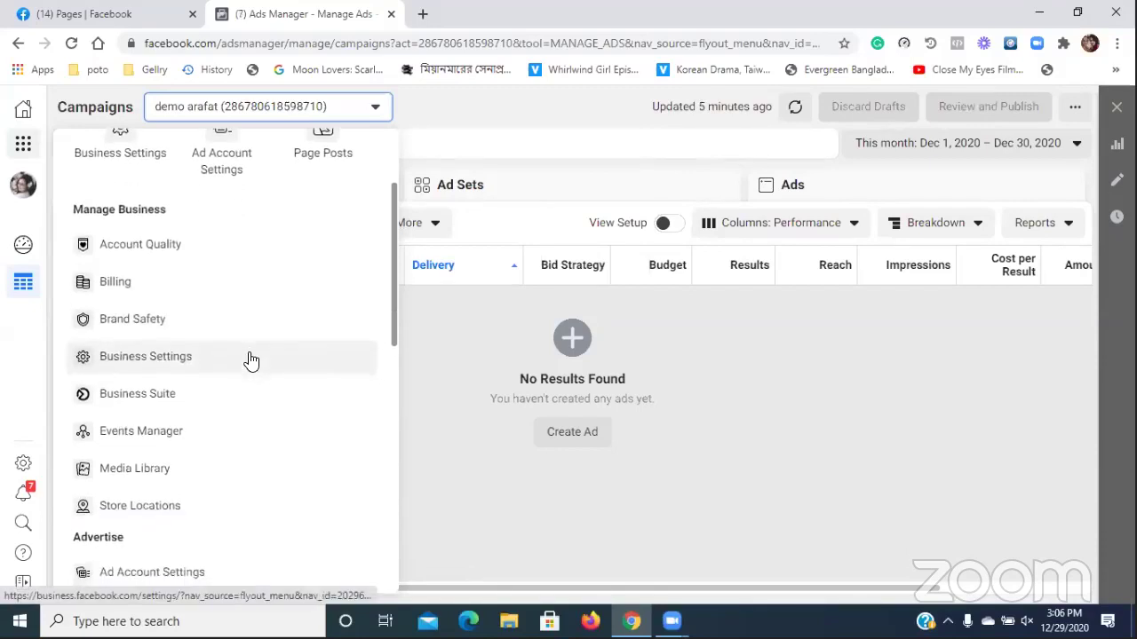
pyautogui.scroll(-1, 250, 360)
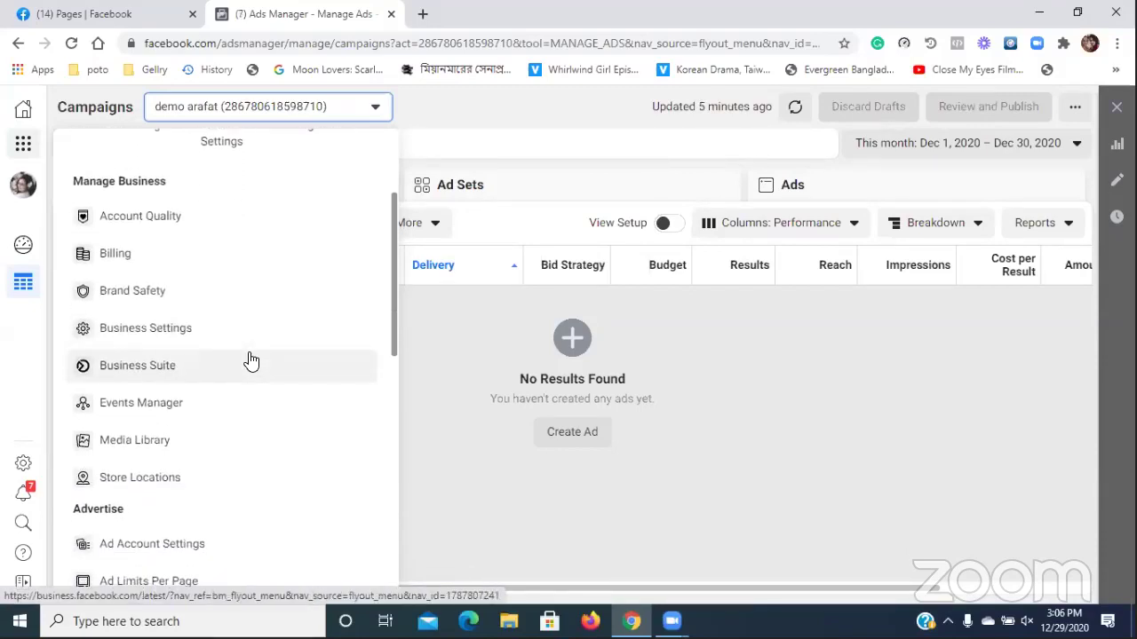
pyautogui.scroll(-2, 250, 360)
pyautogui.scroll(-1, 249, 360)
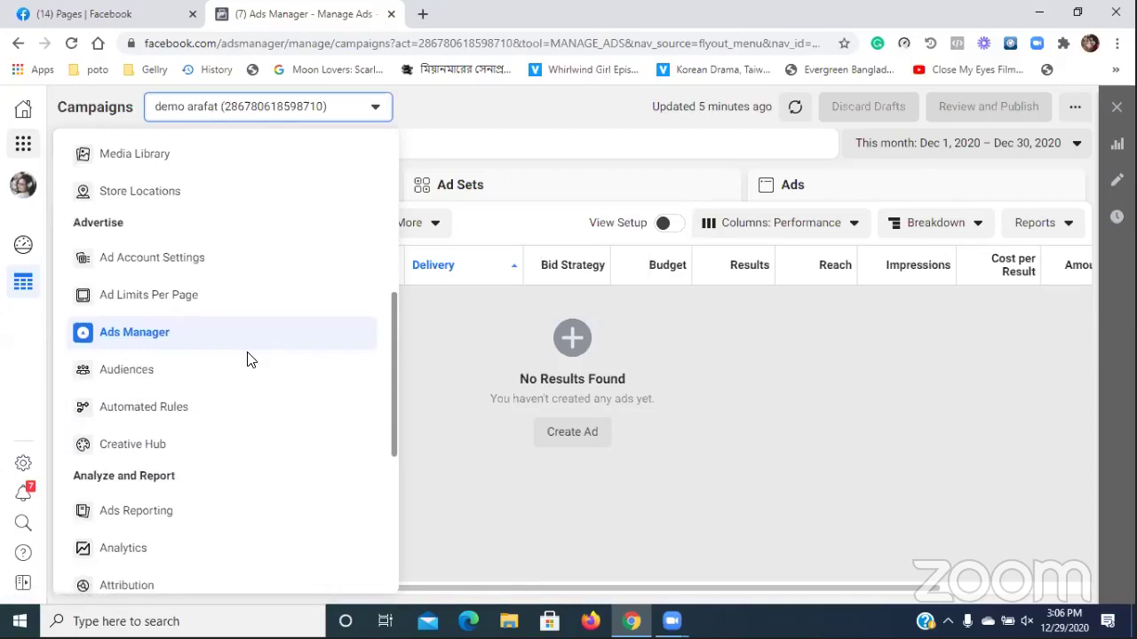
pyautogui.click(160, 387)
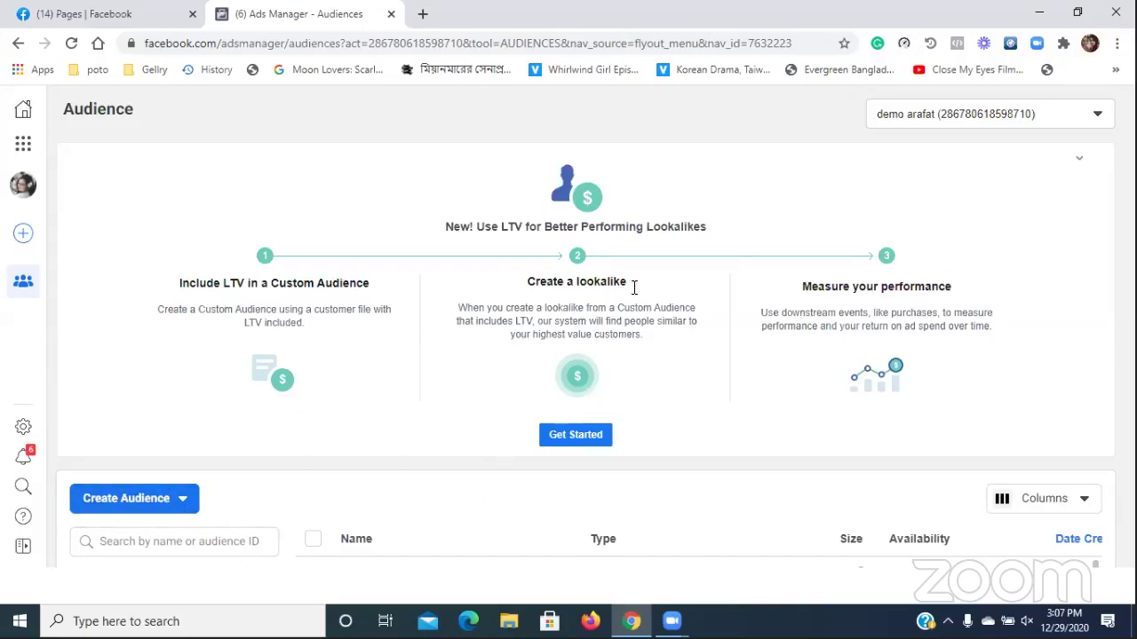
# Step: Check the ad account selector to confirm the demo account is the only one
pyautogui.click(998, 121)
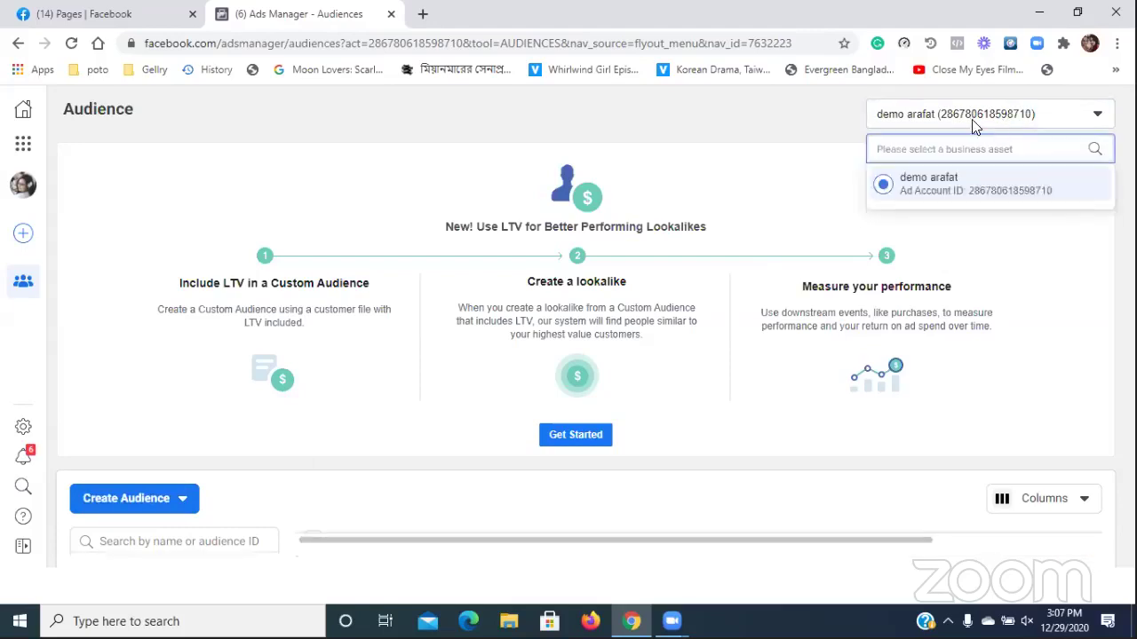
# Step: Choose Custom Audience from the Create Audience dropdown
pyautogui.click(169, 512)
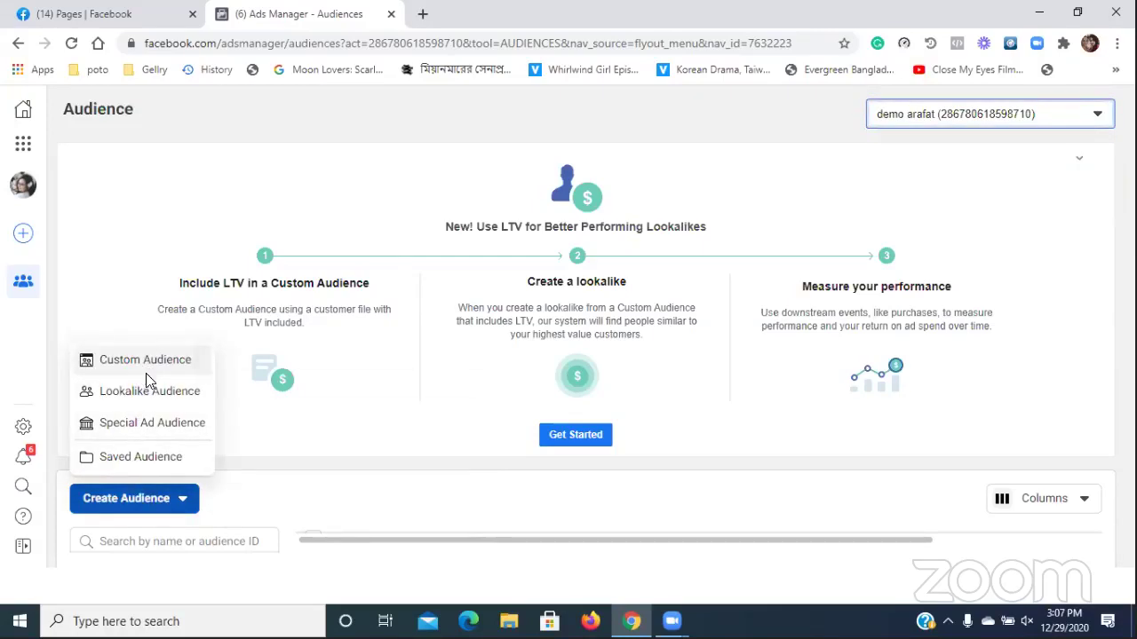
pyautogui.moveTo(142, 458)
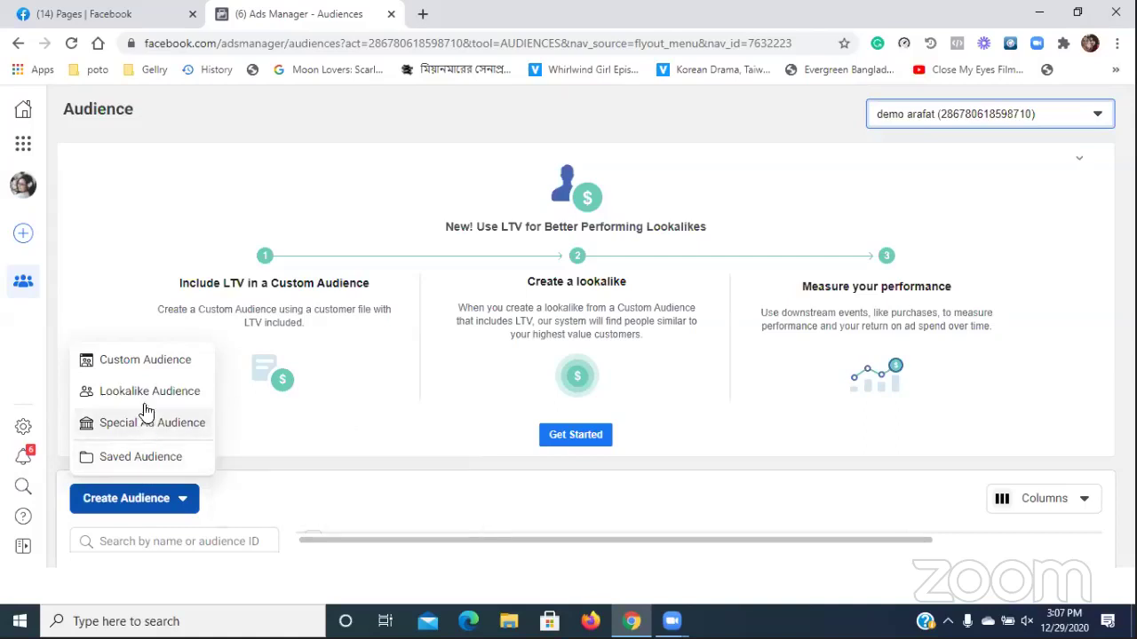
pyautogui.moveTo(148, 369)
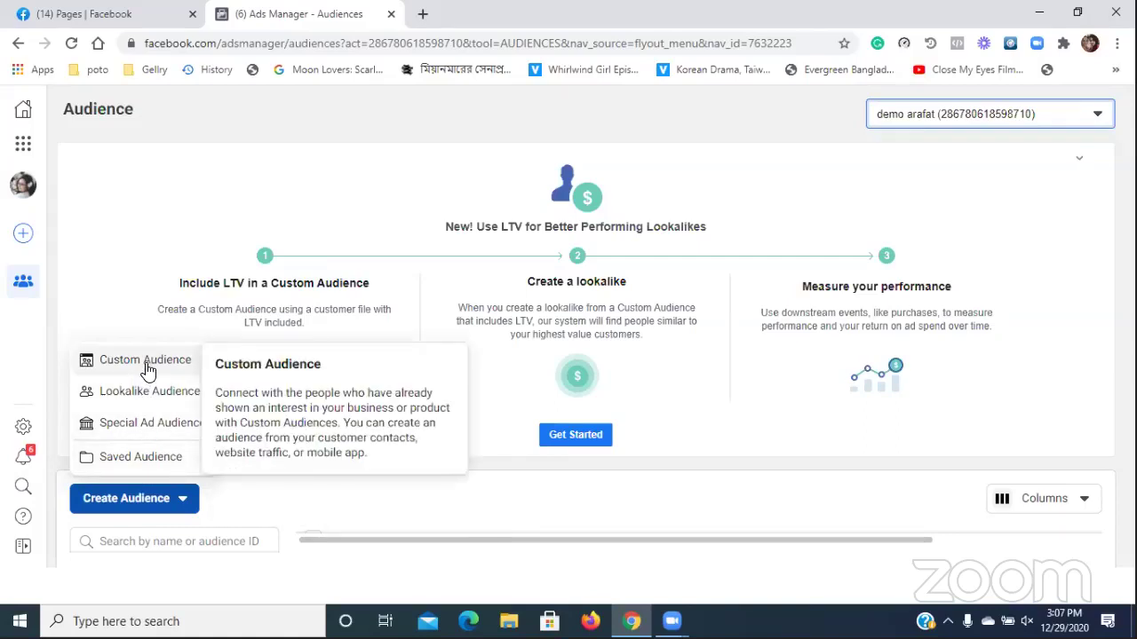
pyautogui.click(147, 369)
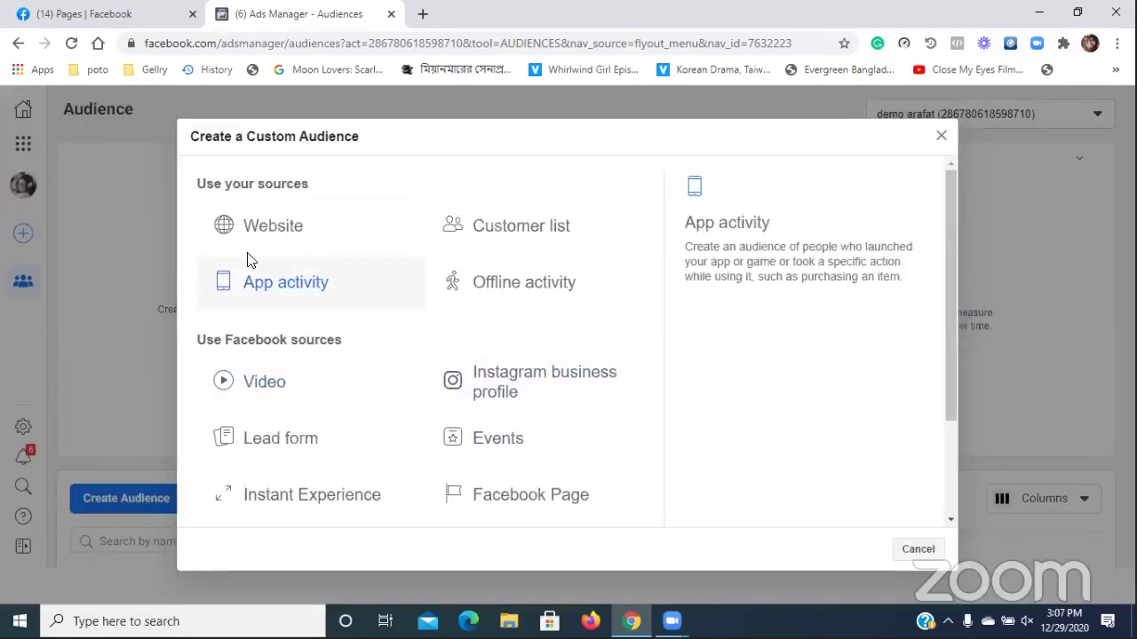
# Step: Pick Website as the Custom Audience source and view the available pixels
pyautogui.click(280, 223)
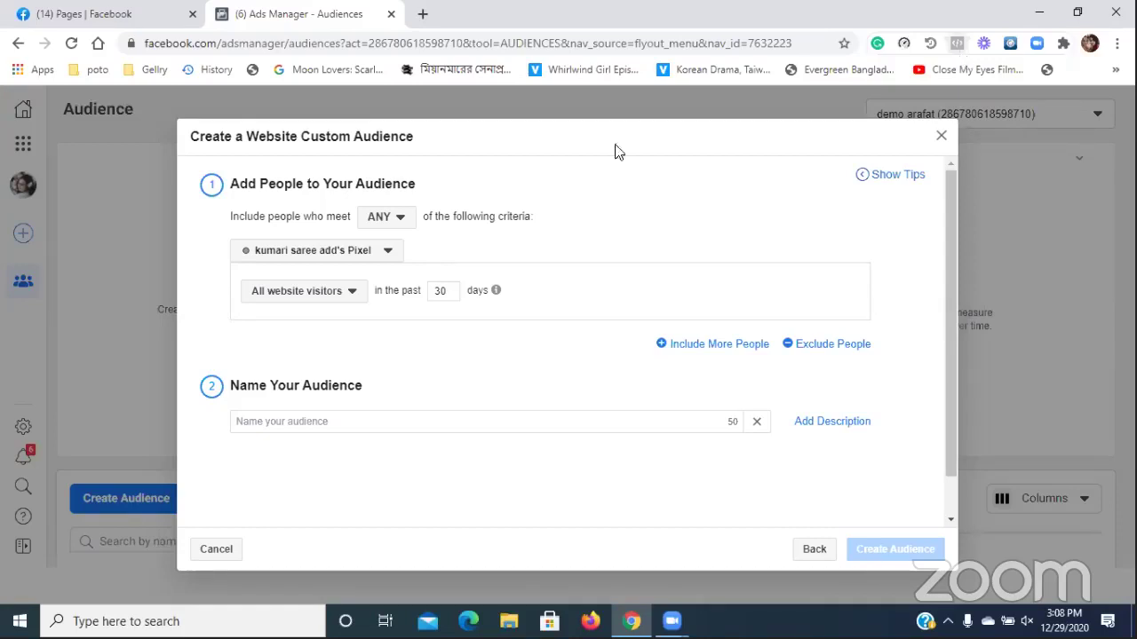
pyautogui.click(383, 257)
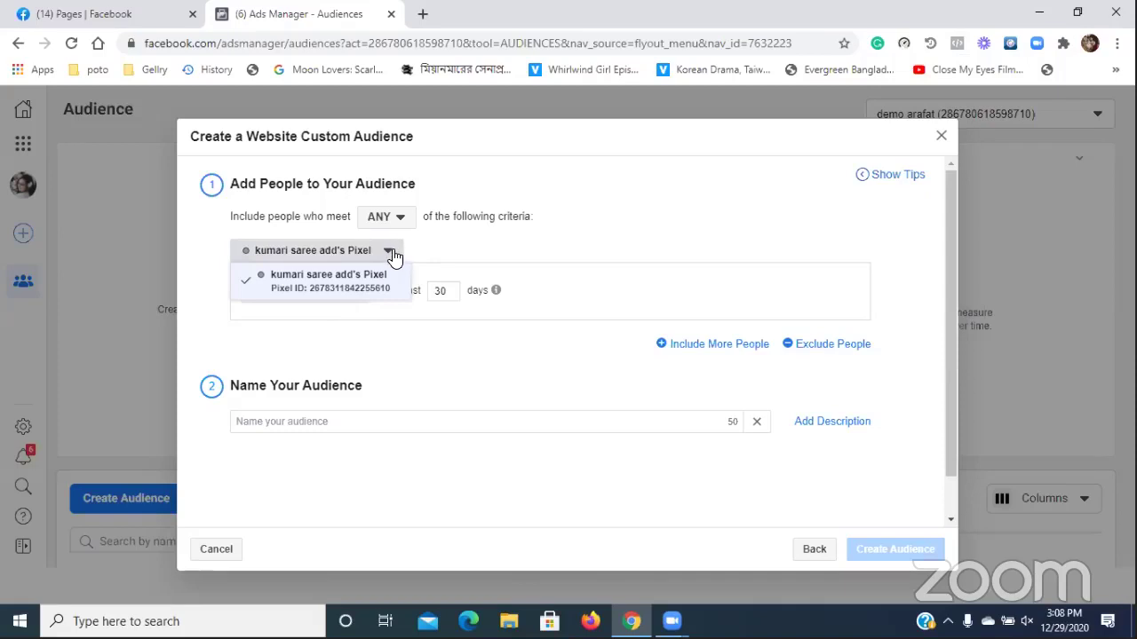
# Step: Check the pixel, All website visitors and ANY criteria options, then close the form unsaved
pyautogui.click(393, 254)
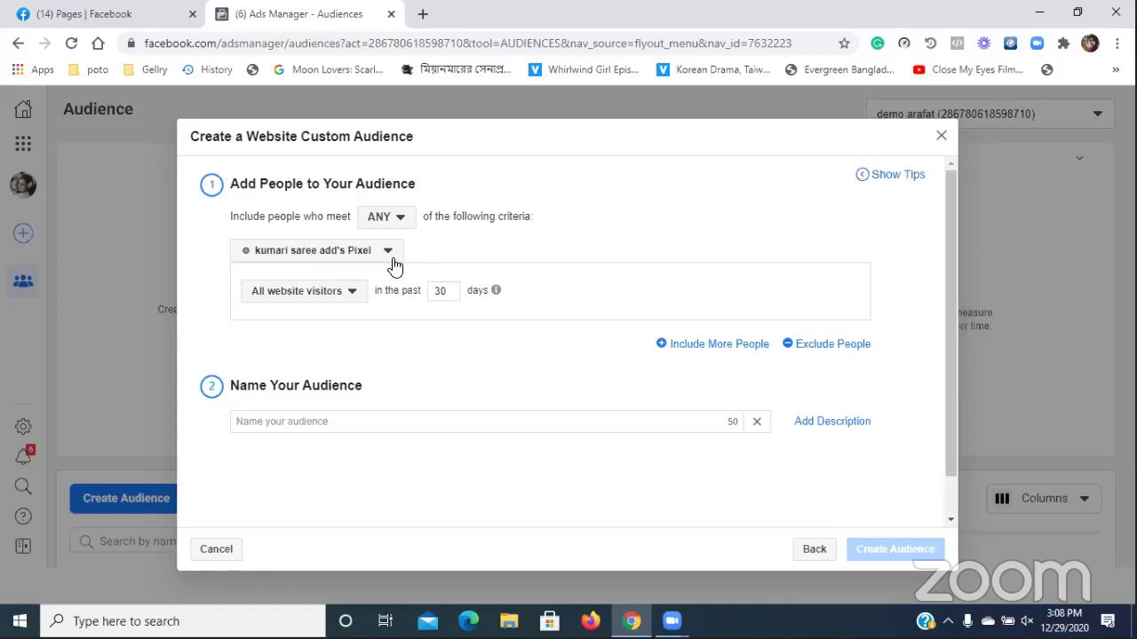
pyautogui.click(359, 297)
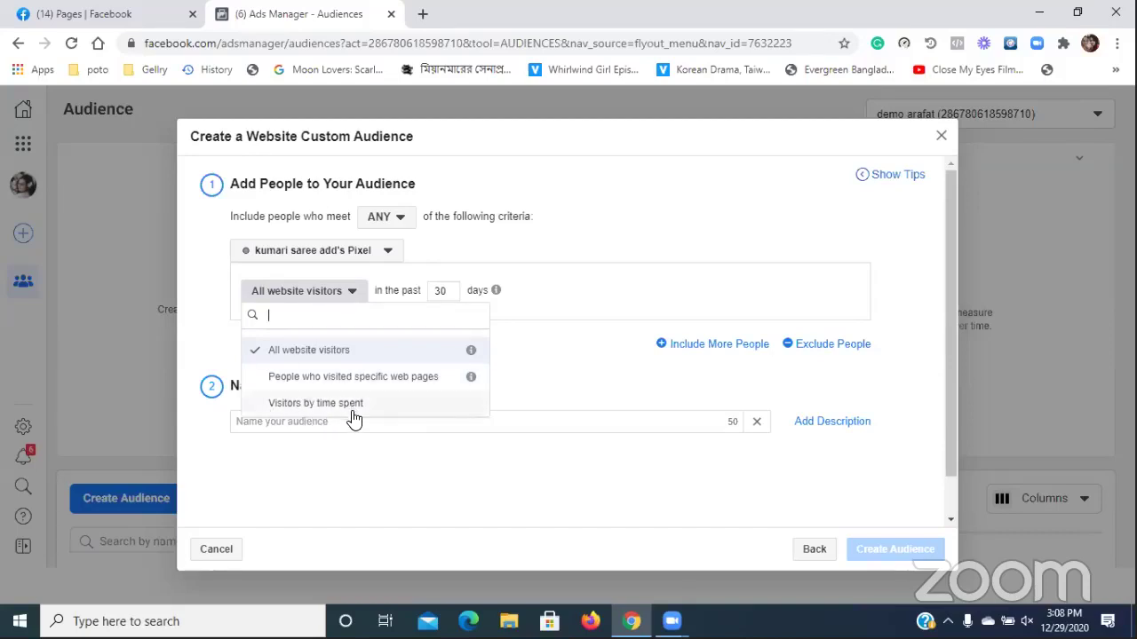
pyautogui.click(444, 290)
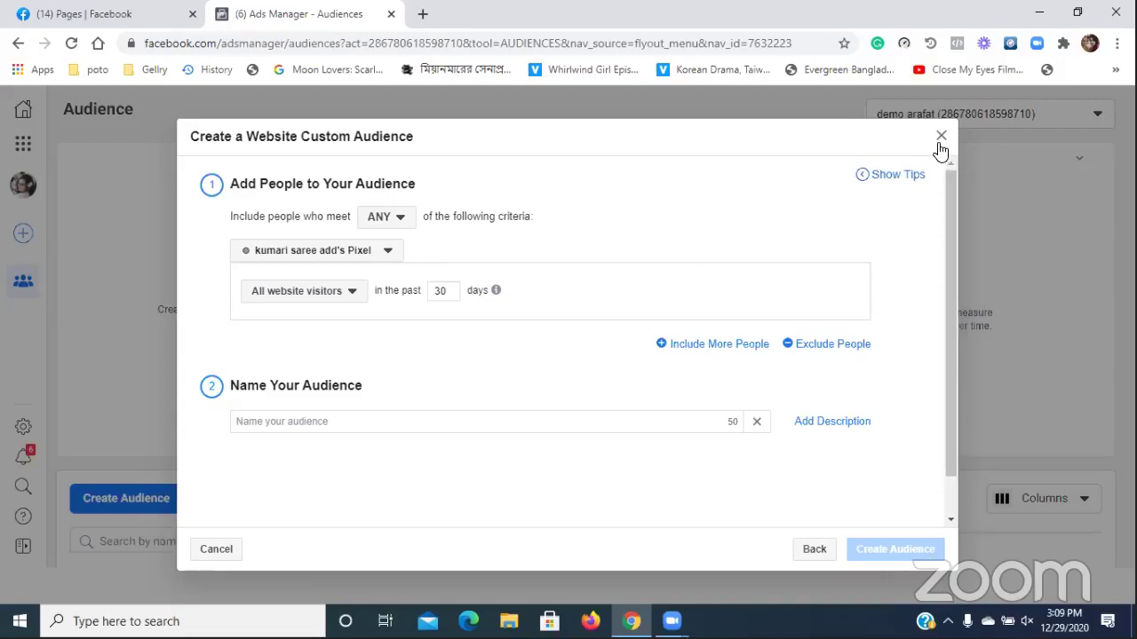
pyautogui.click(394, 223)
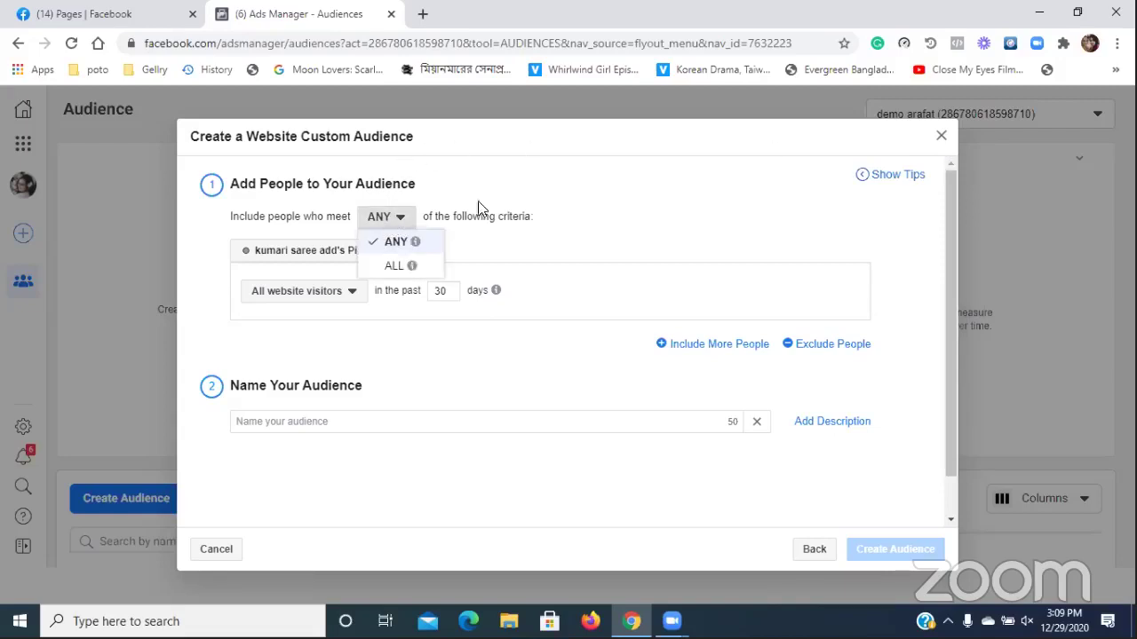
pyautogui.click(944, 137)
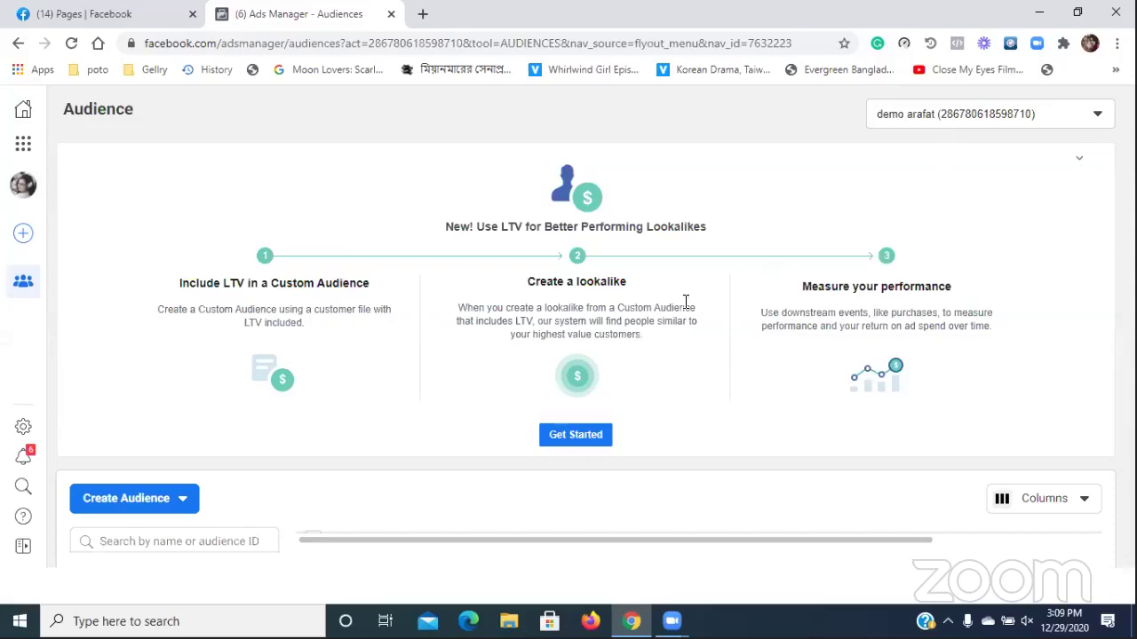
pyautogui.click(186, 504)
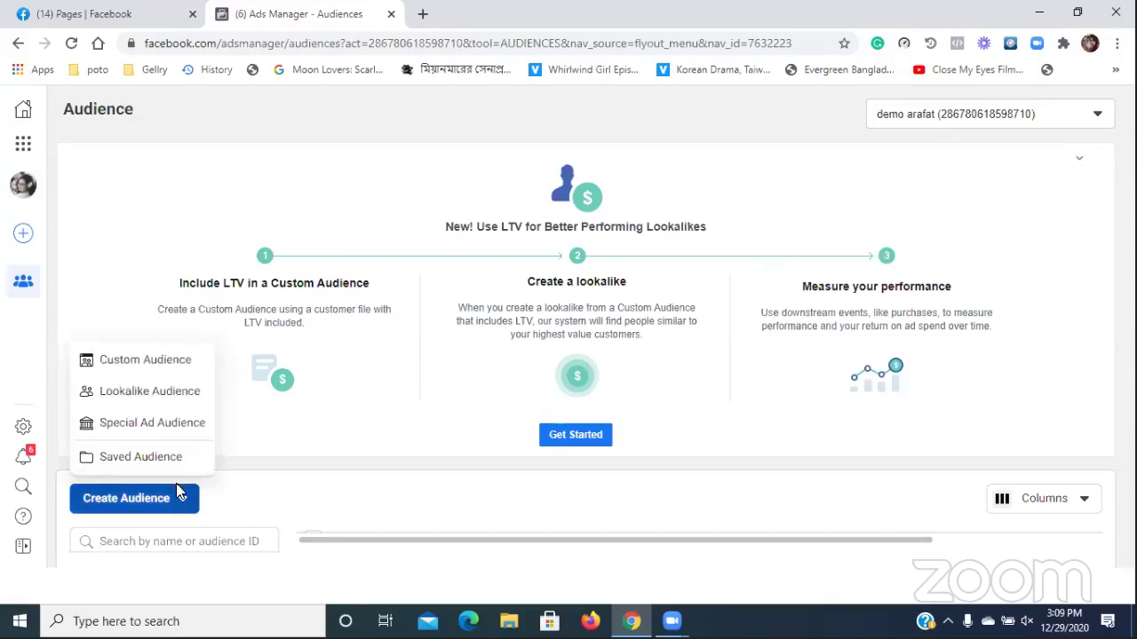
pyautogui.click(173, 399)
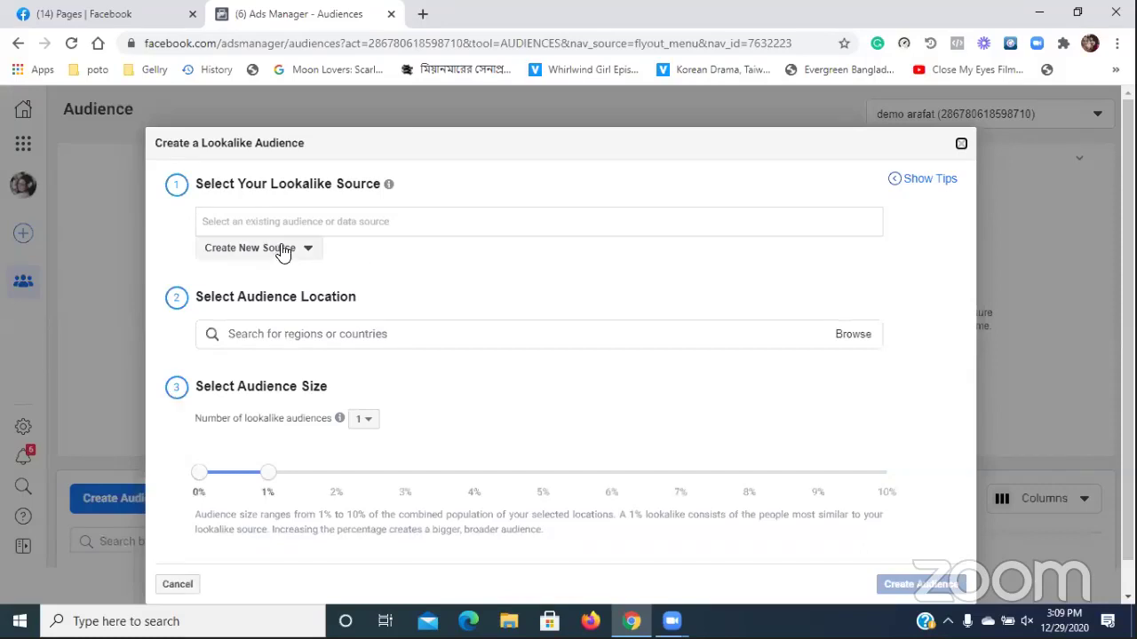
pyautogui.click(282, 252)
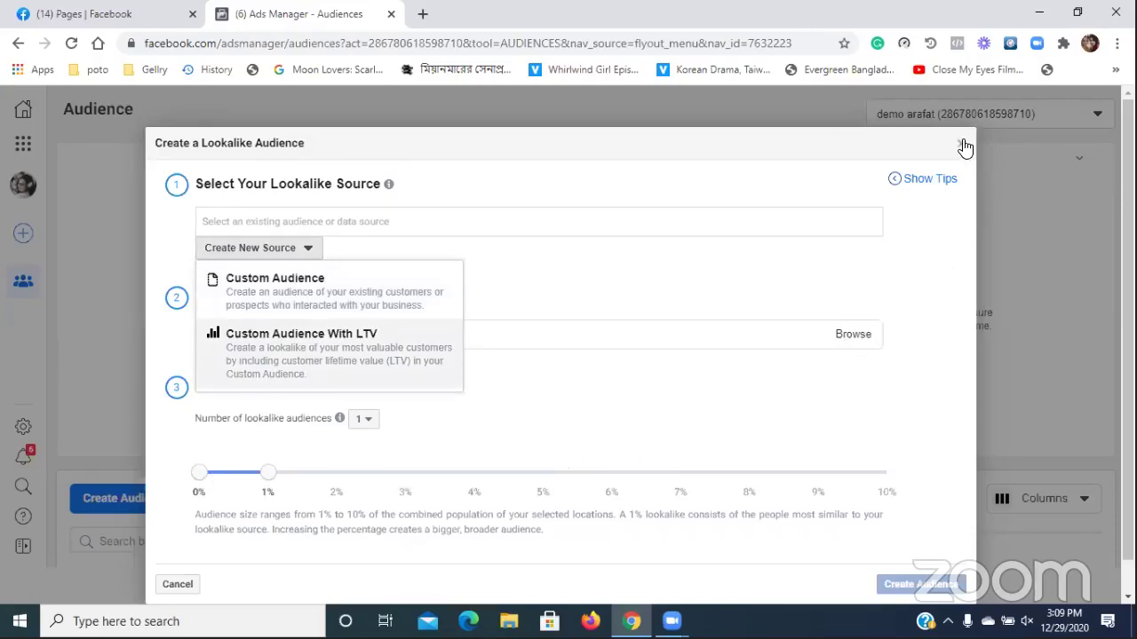
pyautogui.click(62, 424)
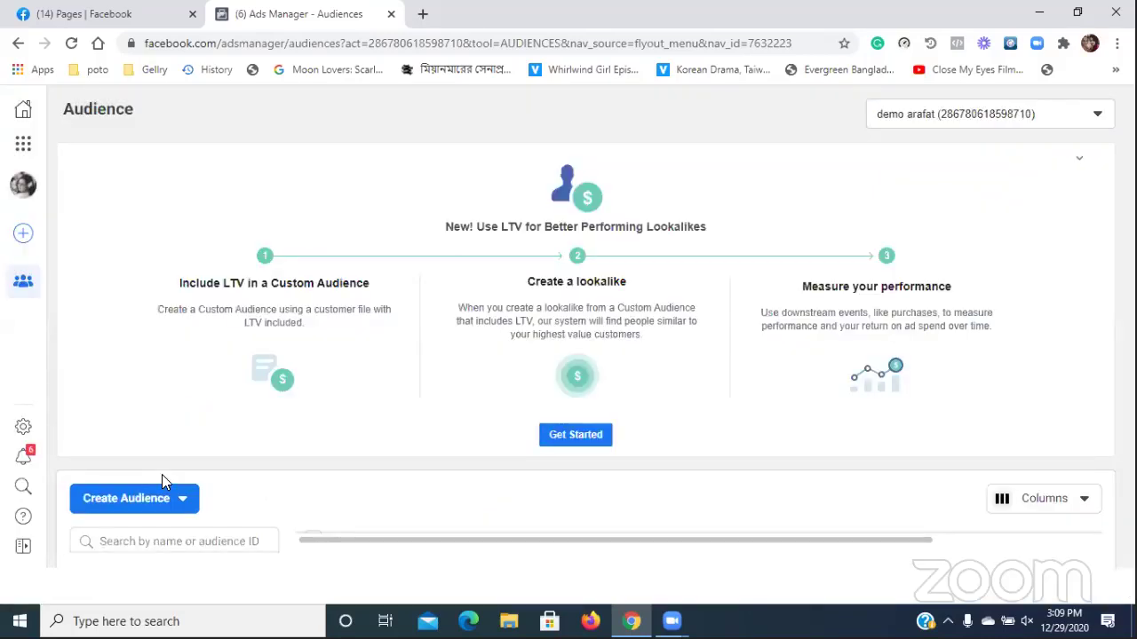
pyautogui.click(125, 499)
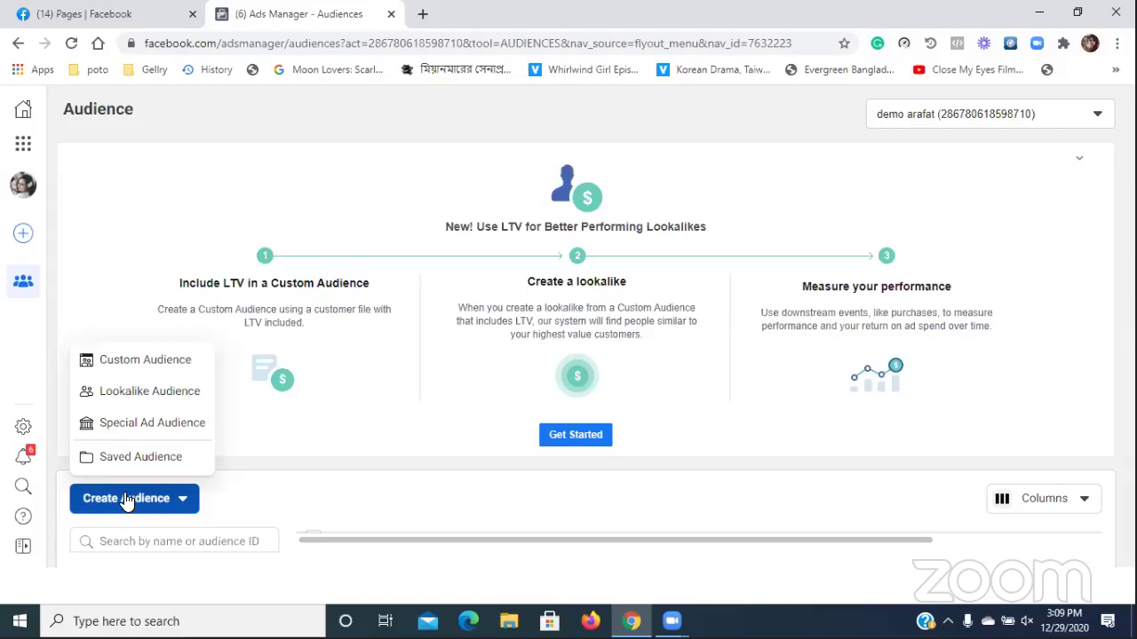
pyautogui.click(127, 361)
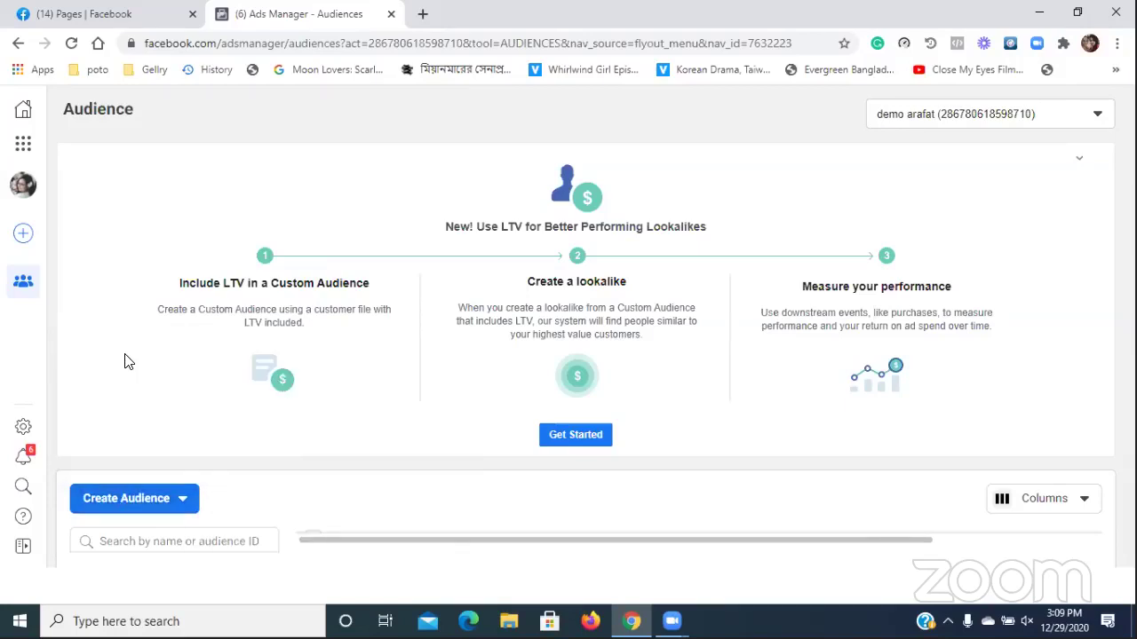
pyautogui.click(262, 262)
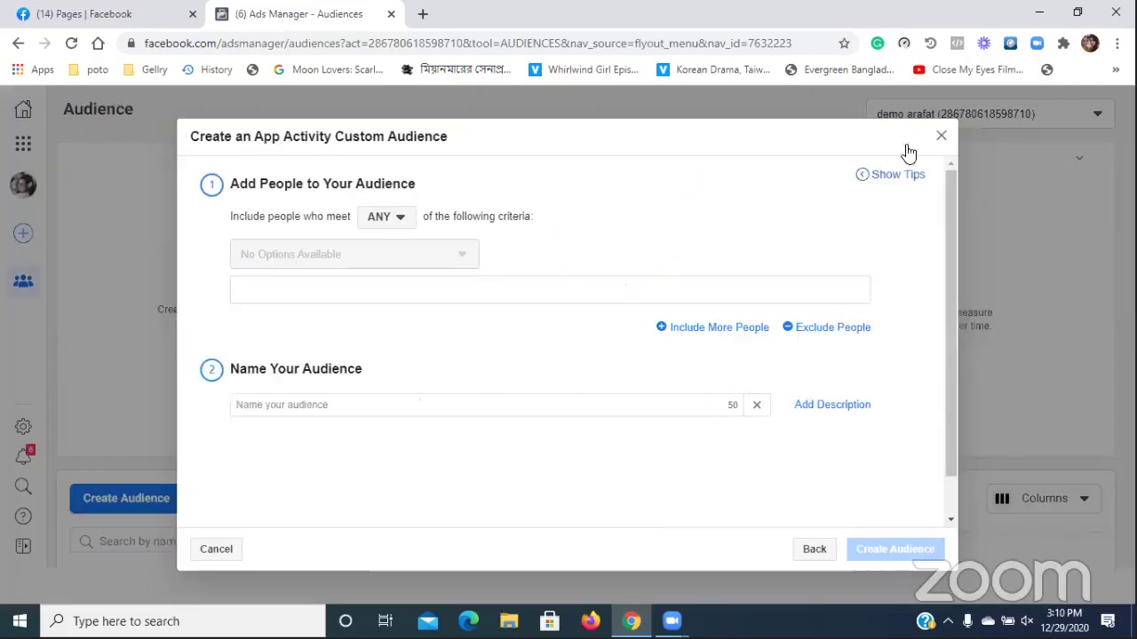
pyautogui.click(940, 139)
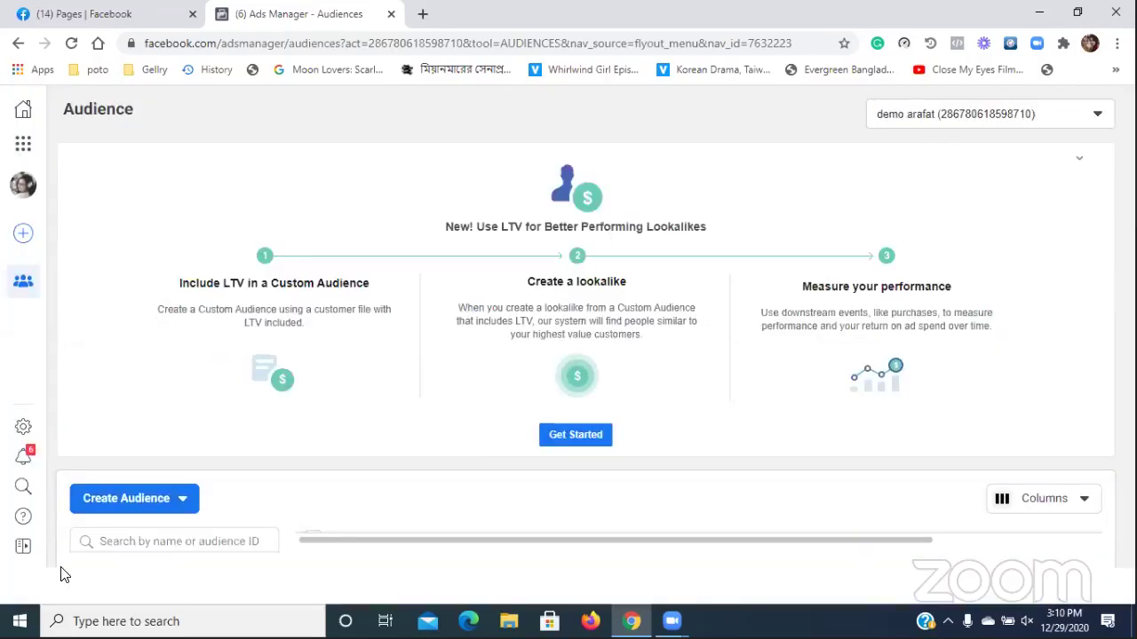
pyautogui.click(129, 500)
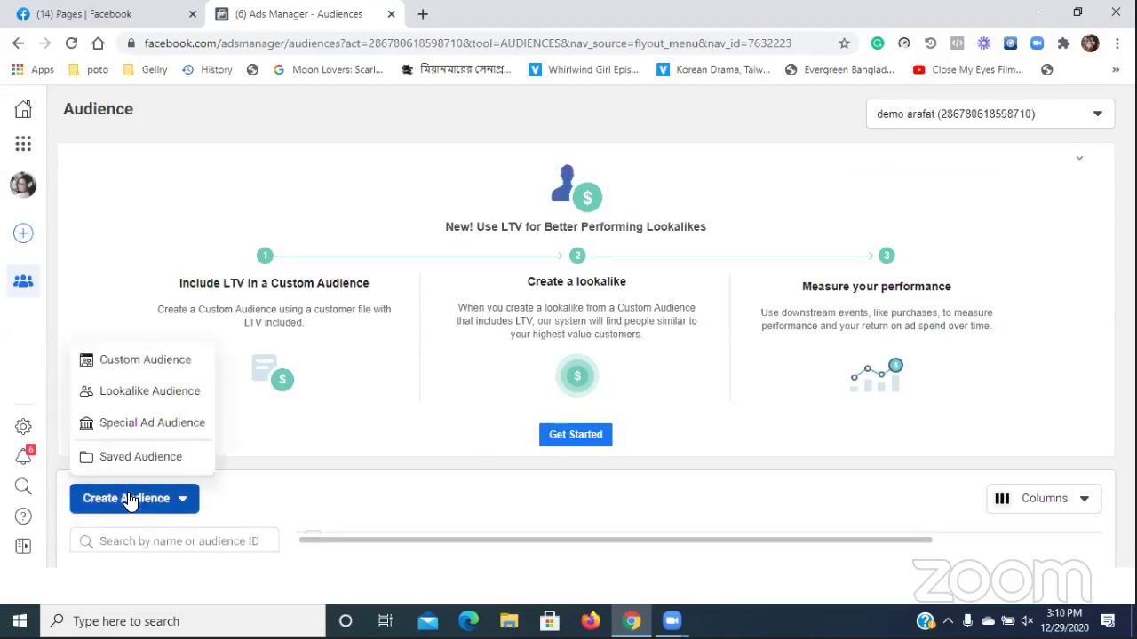
pyautogui.click(127, 364)
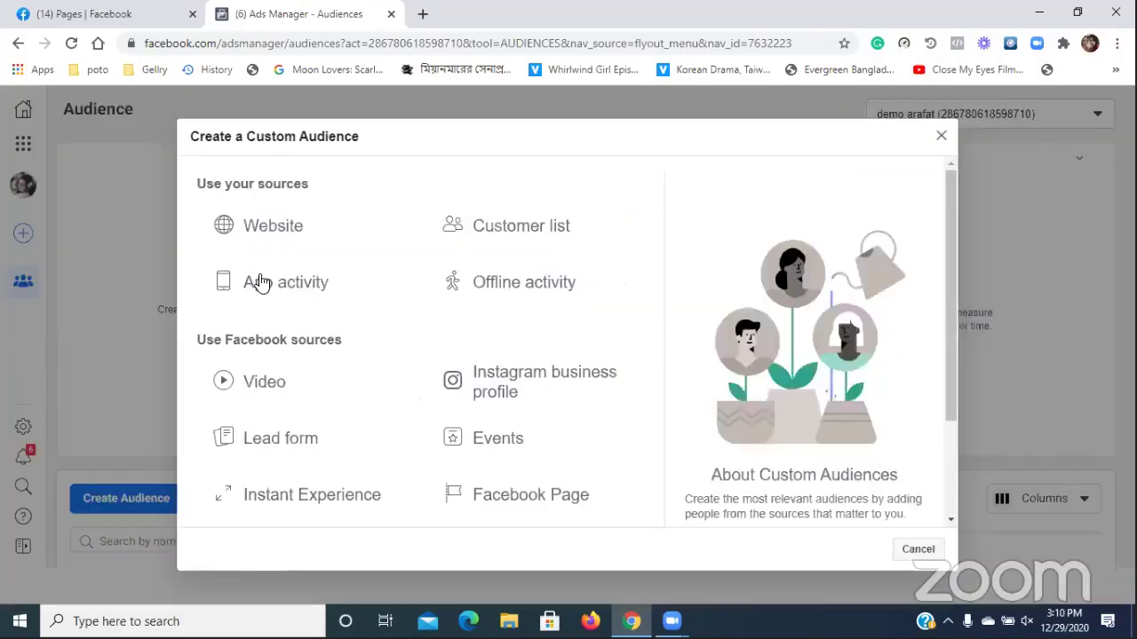
pyautogui.click(263, 233)
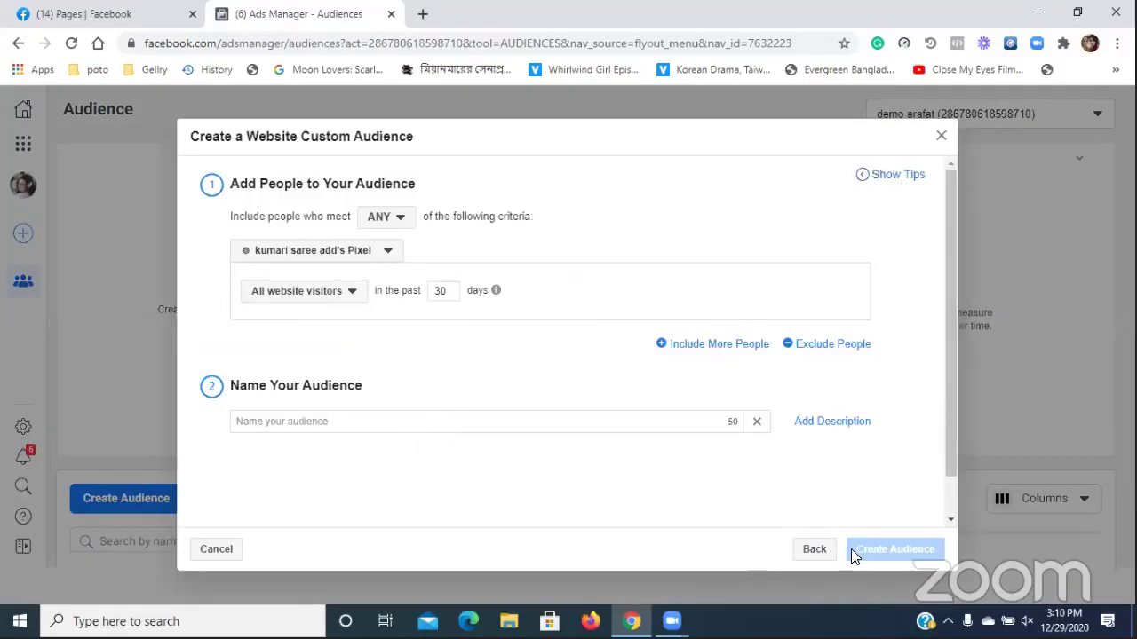
pyautogui.click(351, 293)
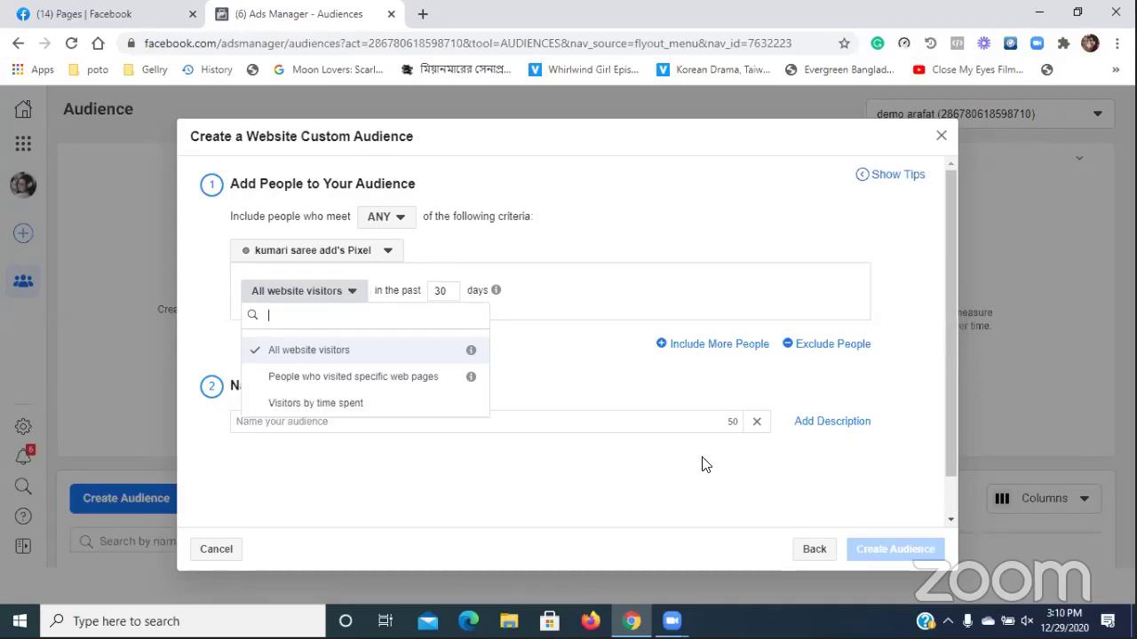
pyautogui.click(940, 138)
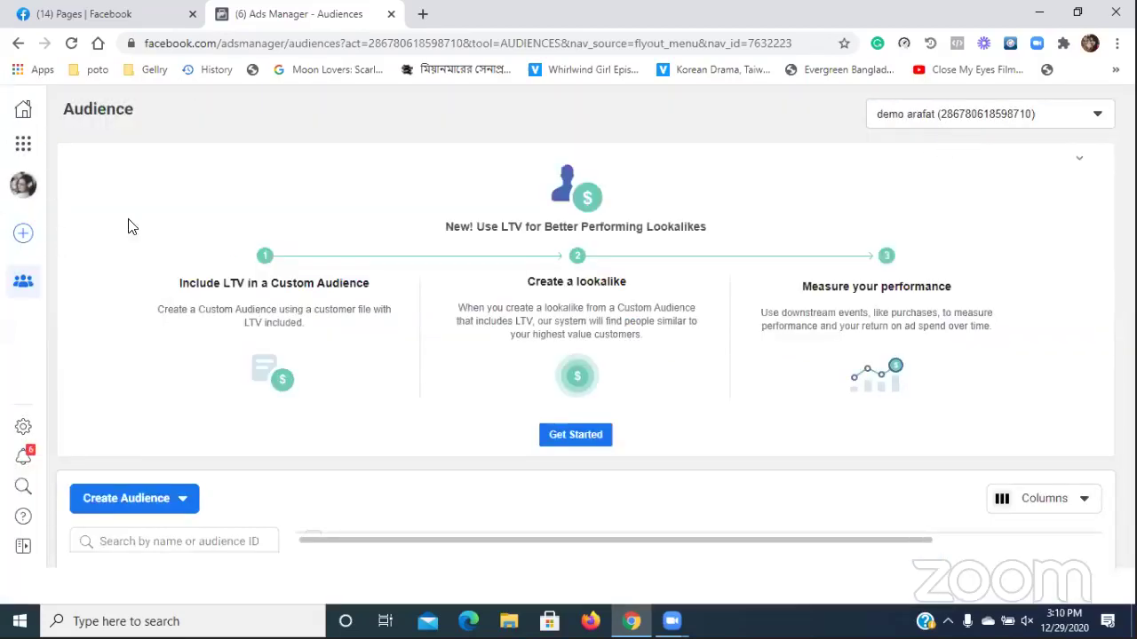
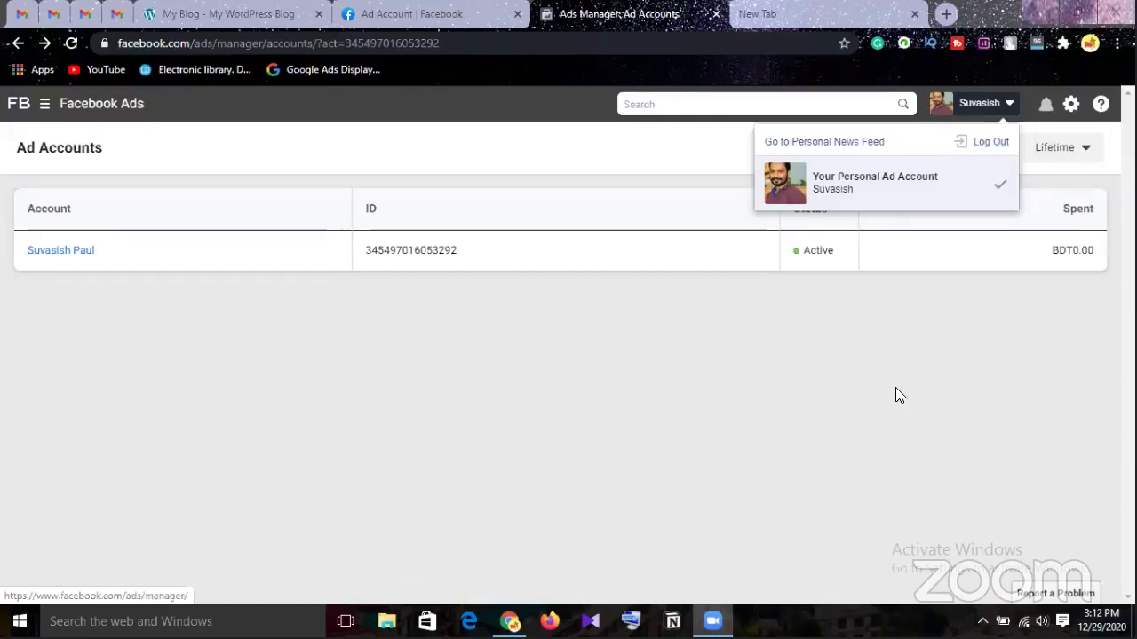
# Step: On the Ad Account tab, close the Important next steps prompt, then return to the Facebook home feed
pyautogui.click(405, 15)
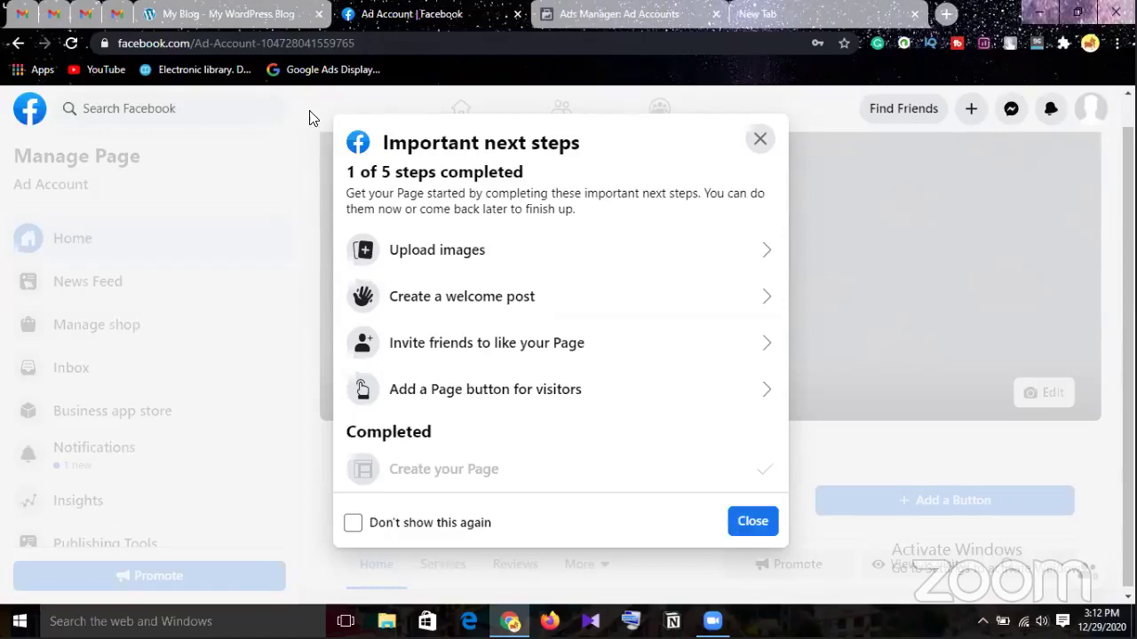
pyautogui.click(749, 523)
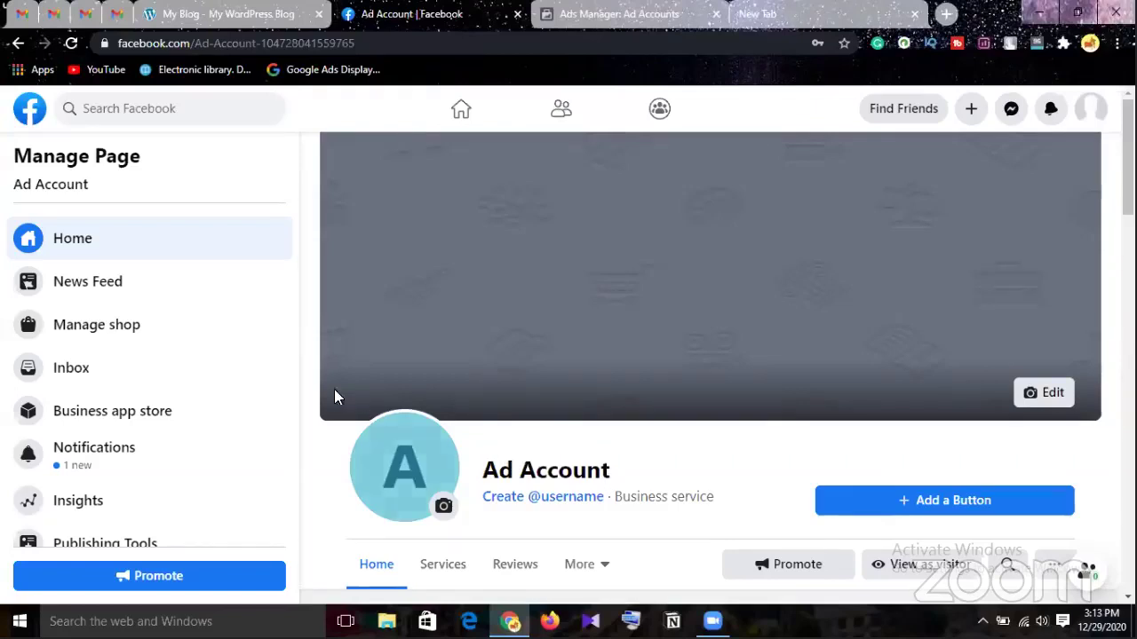
pyautogui.scroll(-2, 134, 417)
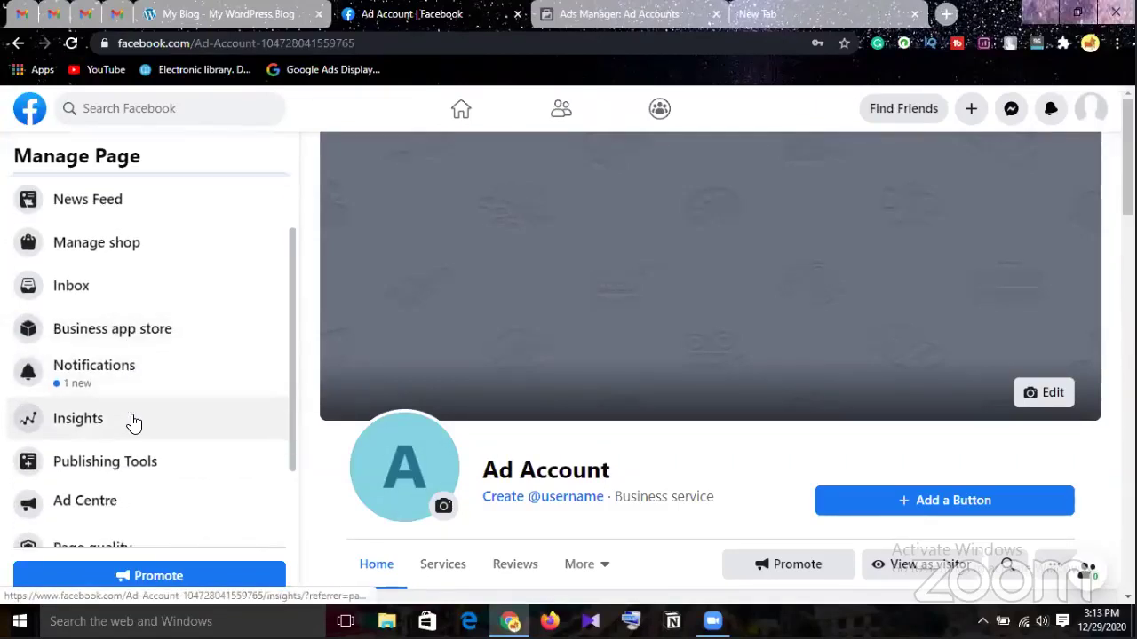
pyautogui.scroll(-2, 134, 422)
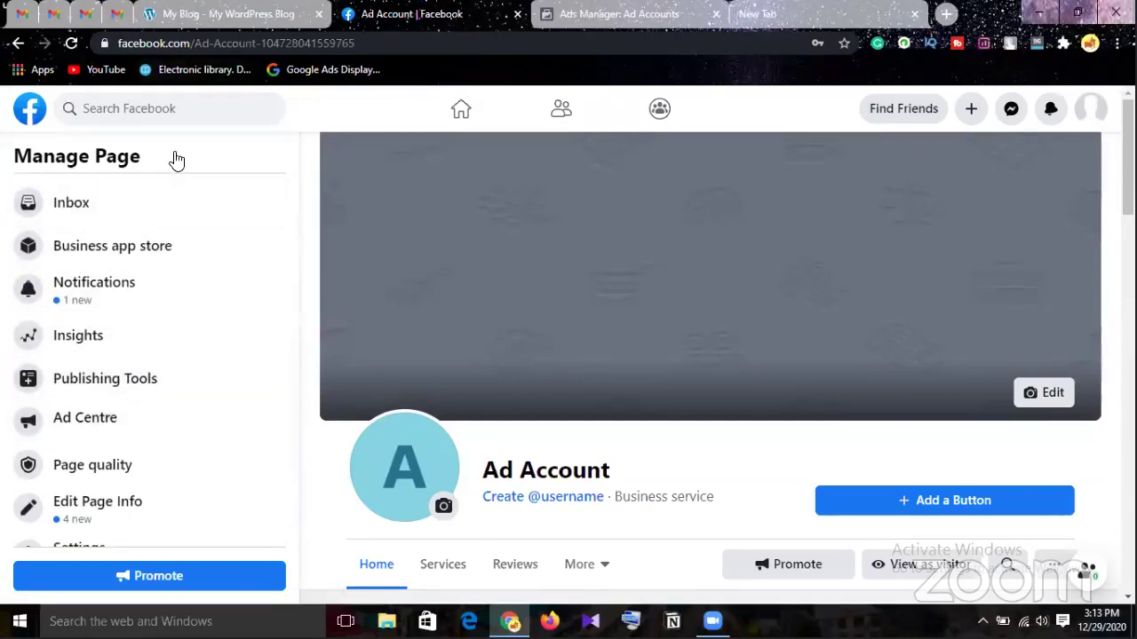
pyautogui.click(25, 121)
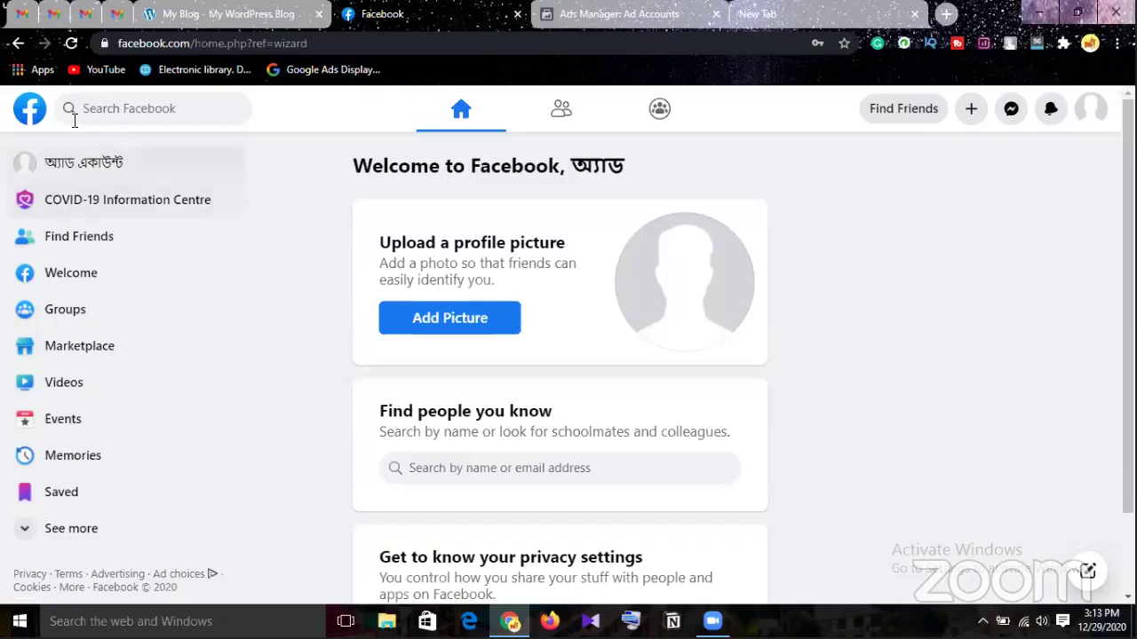
# Step: View the personal profile, go back home, and reopen Ad Account from Your Pages
pyautogui.click(40, 167)
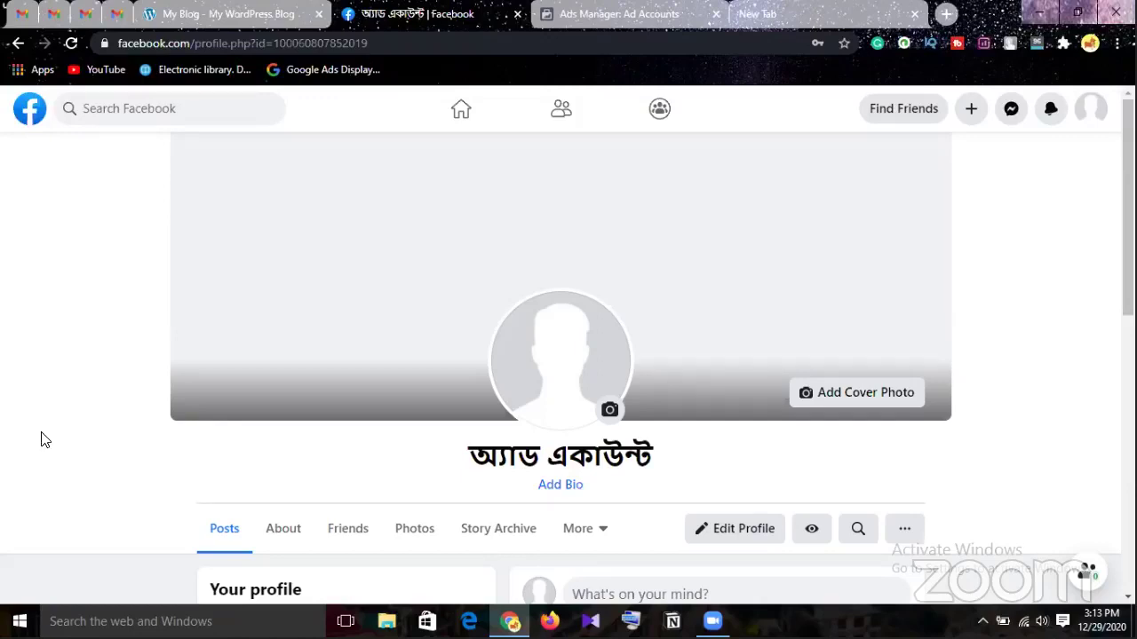
pyautogui.click(29, 111)
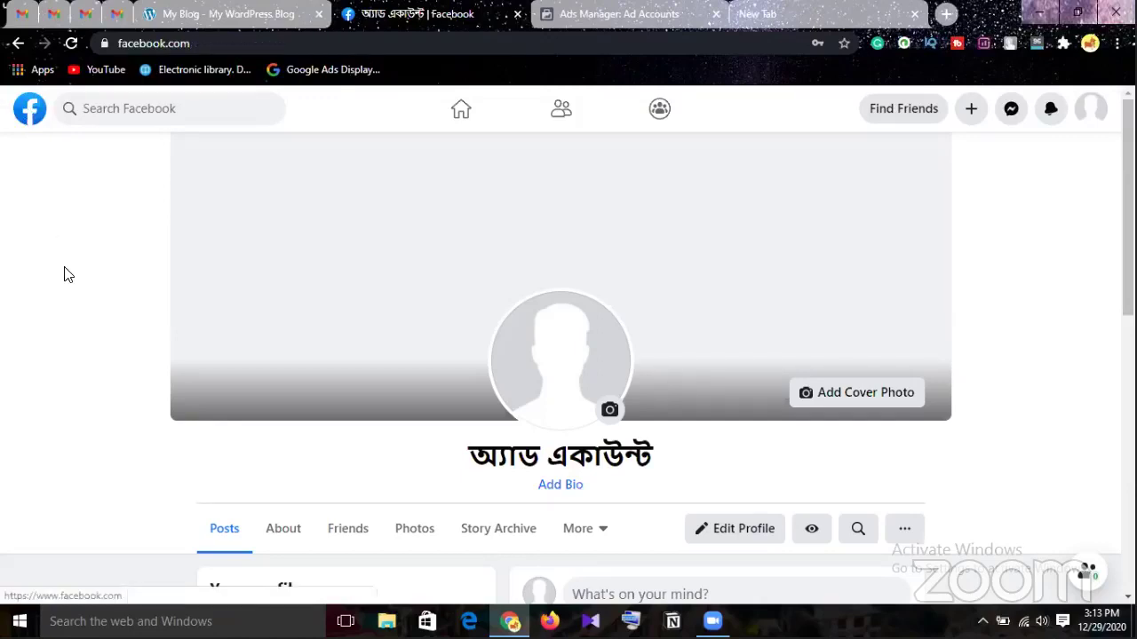
pyautogui.scroll(-2, 76, 427)
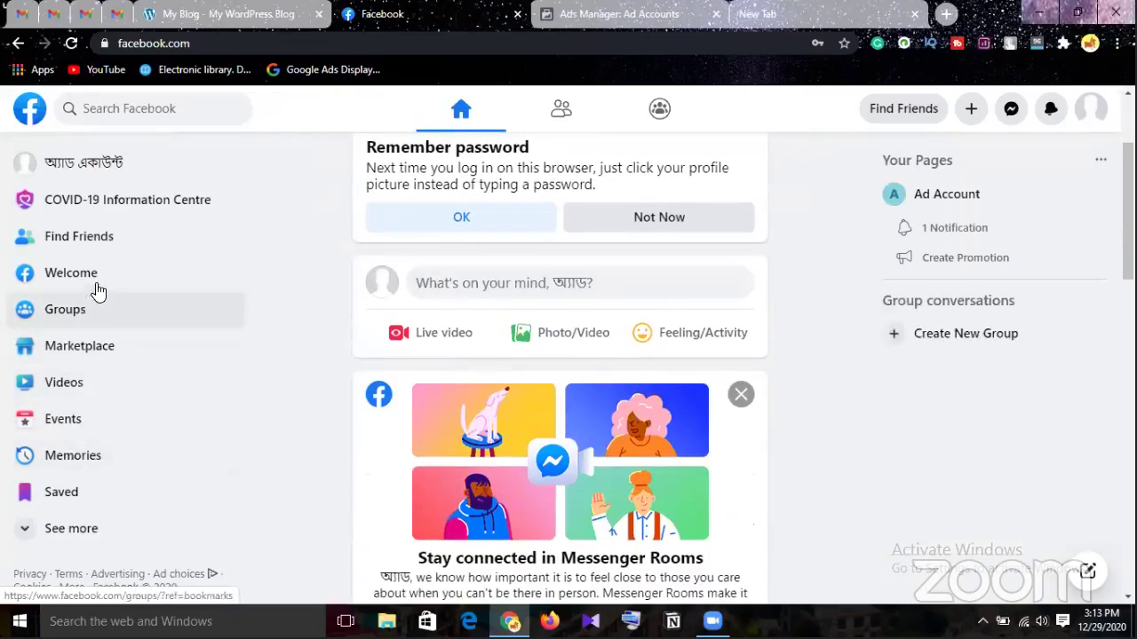
pyautogui.click(958, 216)
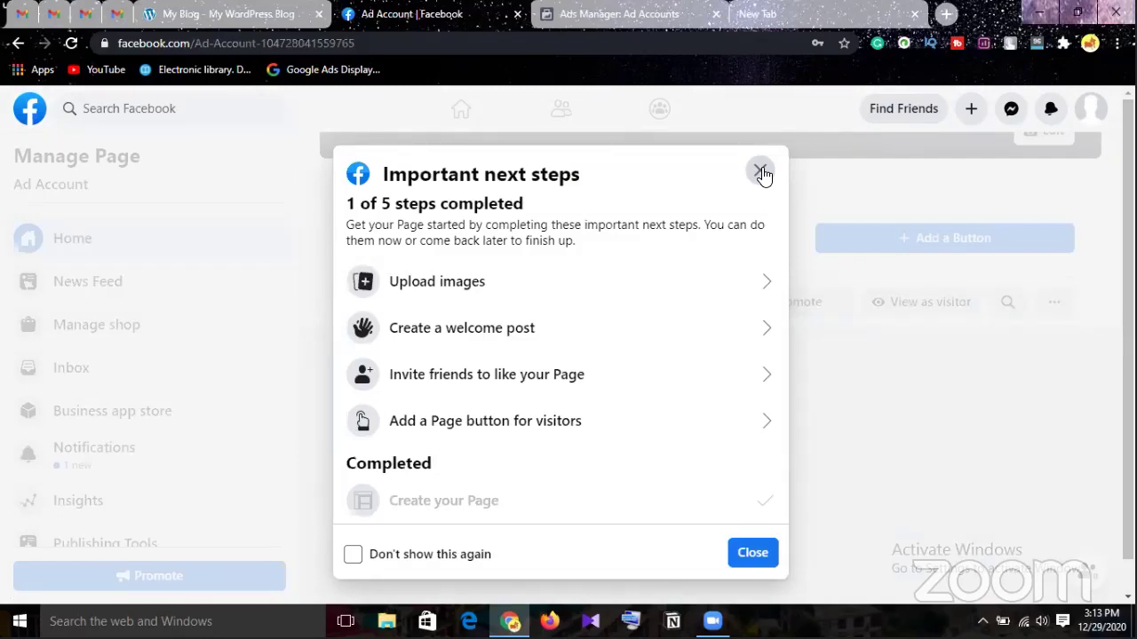
# Step: Close the Important next steps dialog and log out through the Account menu
pyautogui.click(762, 170)
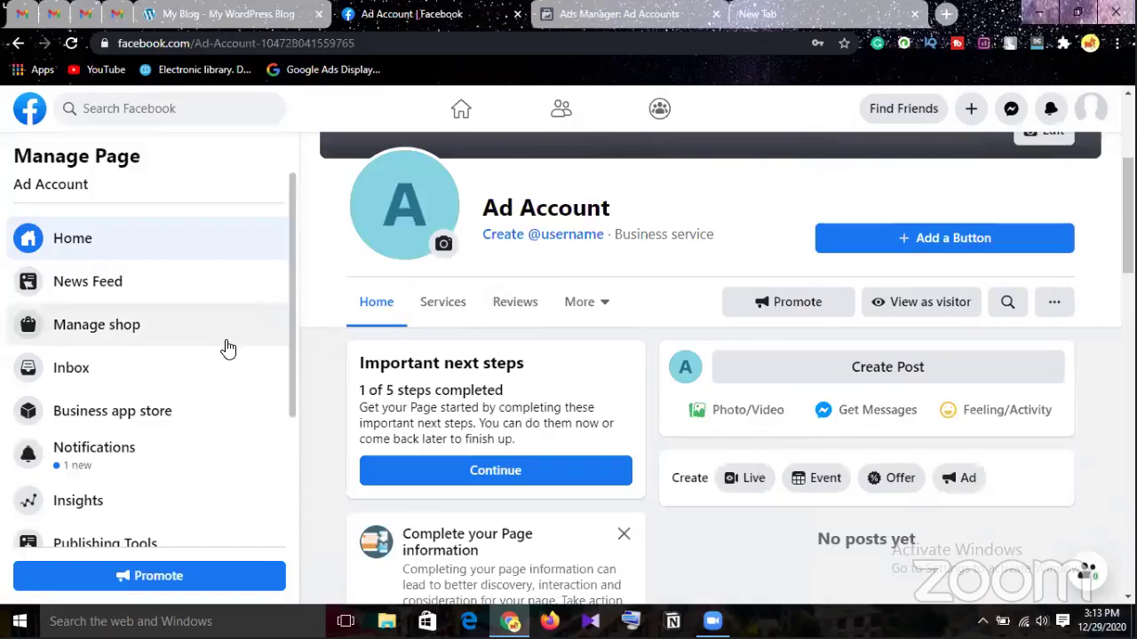
pyautogui.scroll(-1, 228, 348)
pyautogui.scroll(-2, 226, 349)
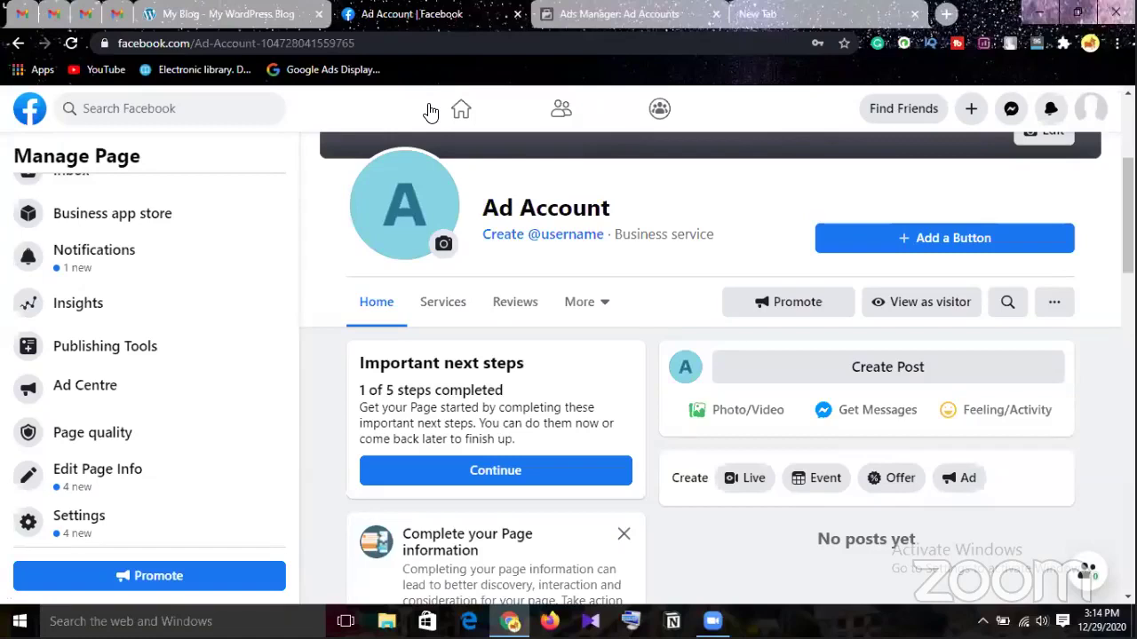
pyautogui.click(1092, 125)
pyautogui.click(893, 471)
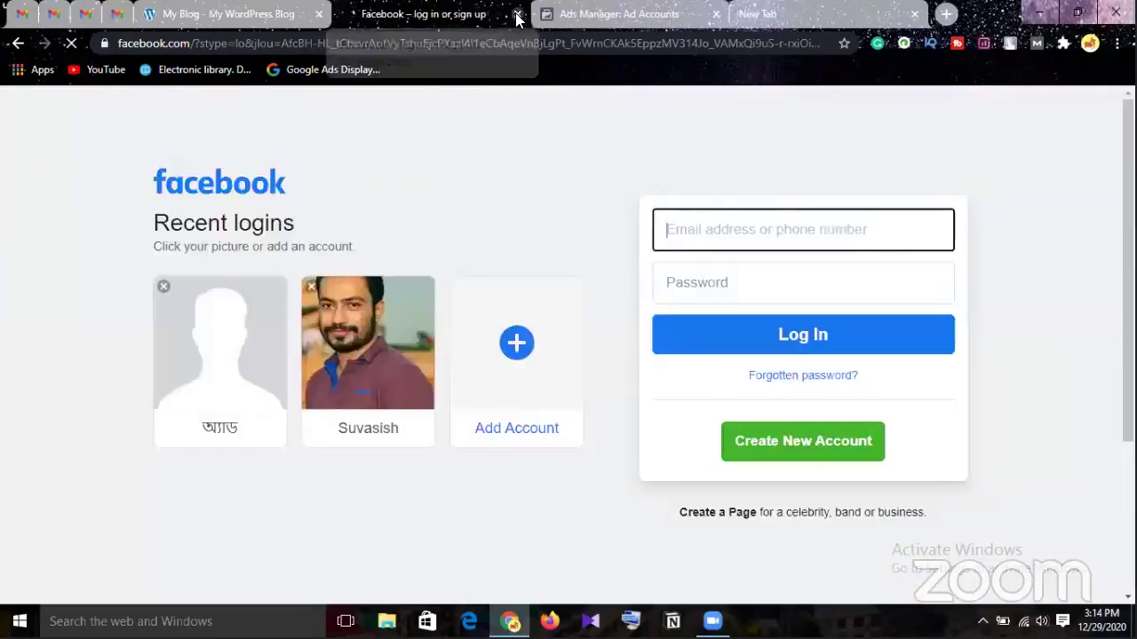
# Step: Close the logged-out Facebook tab and launch Ads Manager from the business tools menu
pyautogui.click(513, 15)
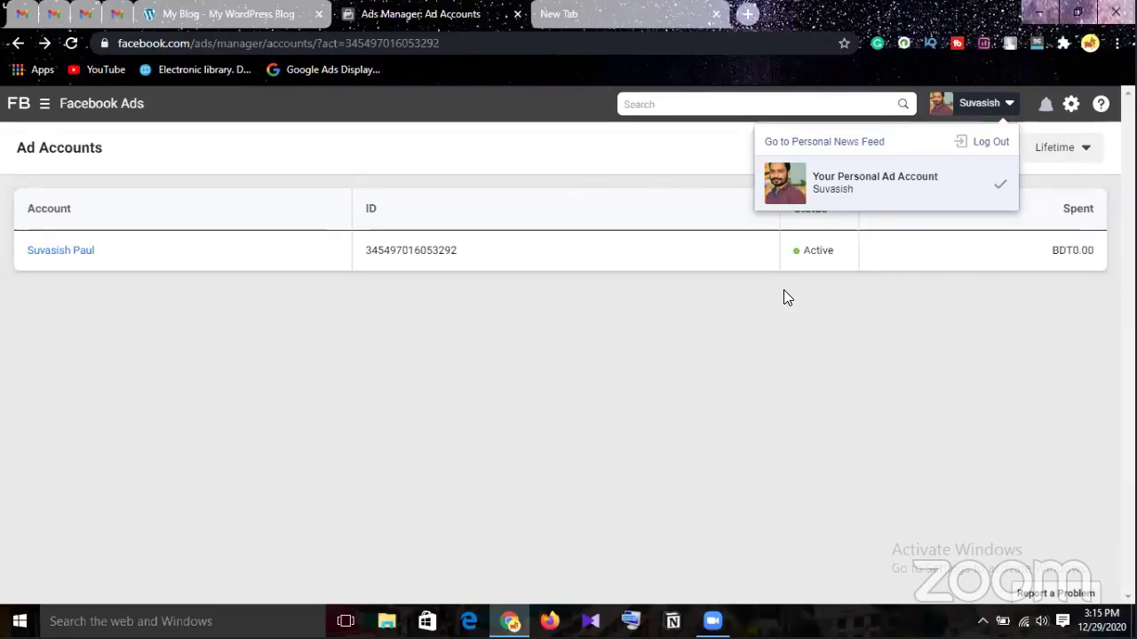
pyautogui.click(37, 108)
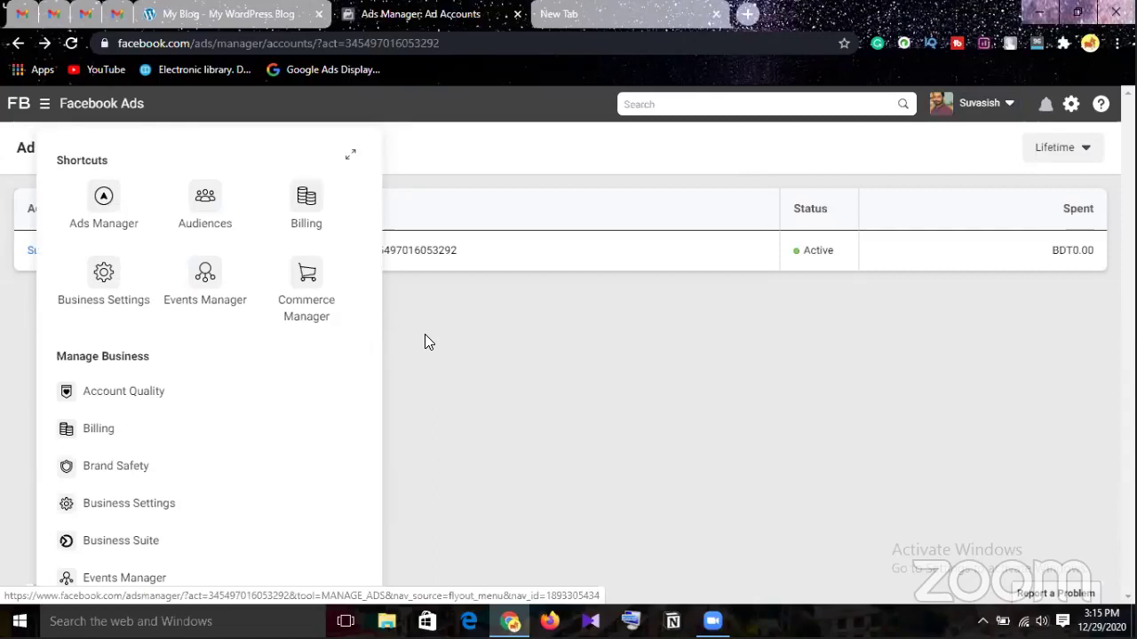
pyautogui.click(103, 203)
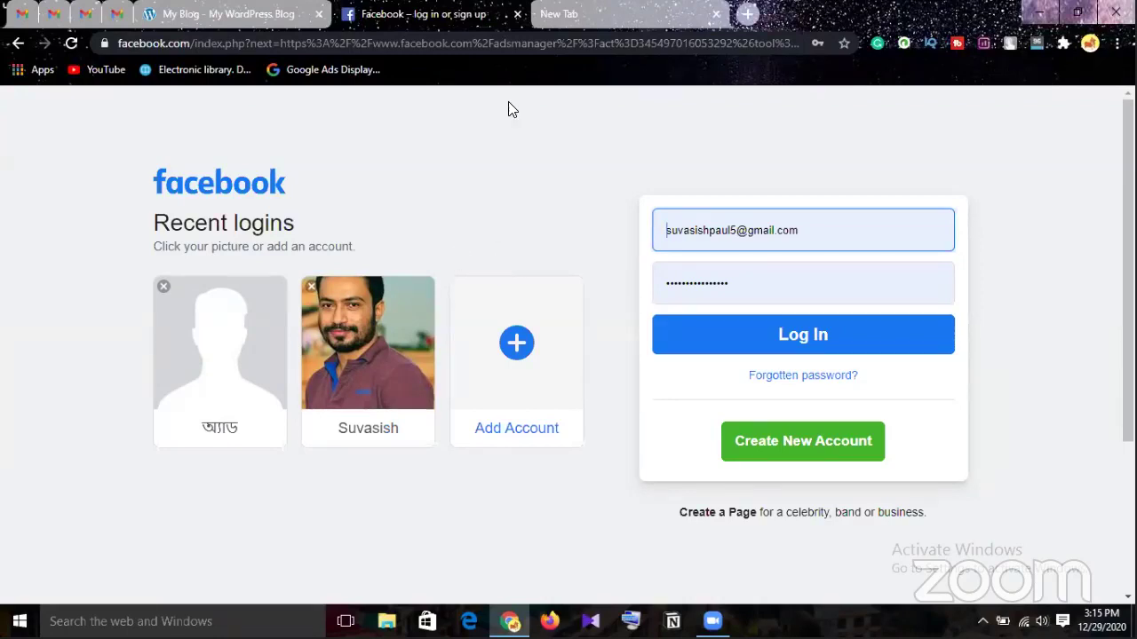
# Step: Close the Facebook login tab
pyautogui.click(517, 15)
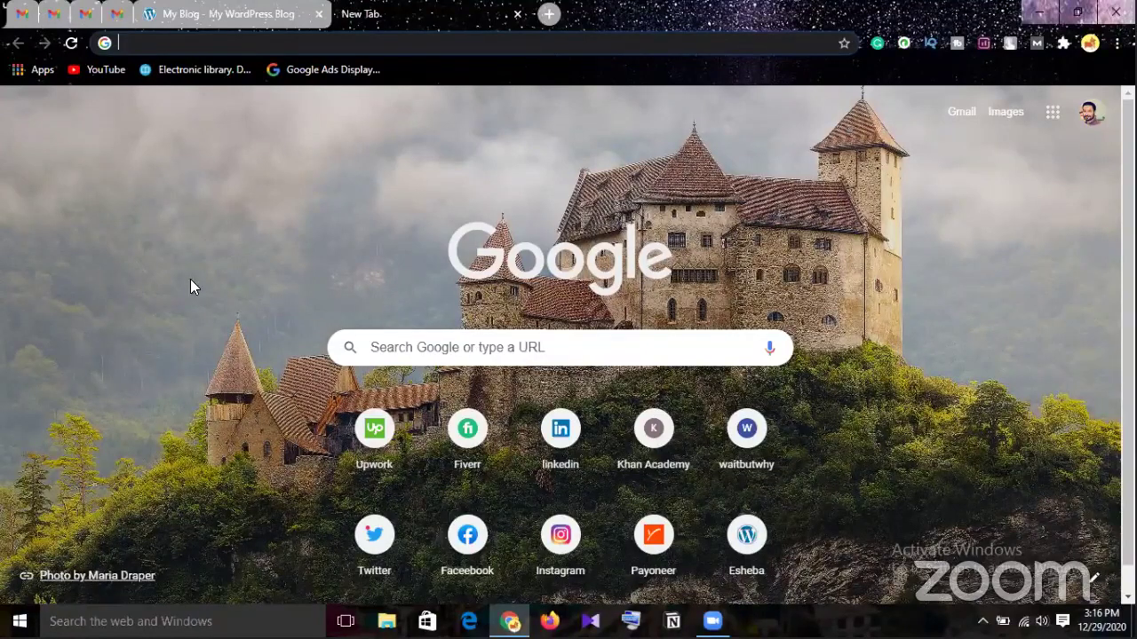
# Step: Reopen Facebook from the shortcut tile, log in as the second recent account, and open another tab
pyautogui.click(482, 554)
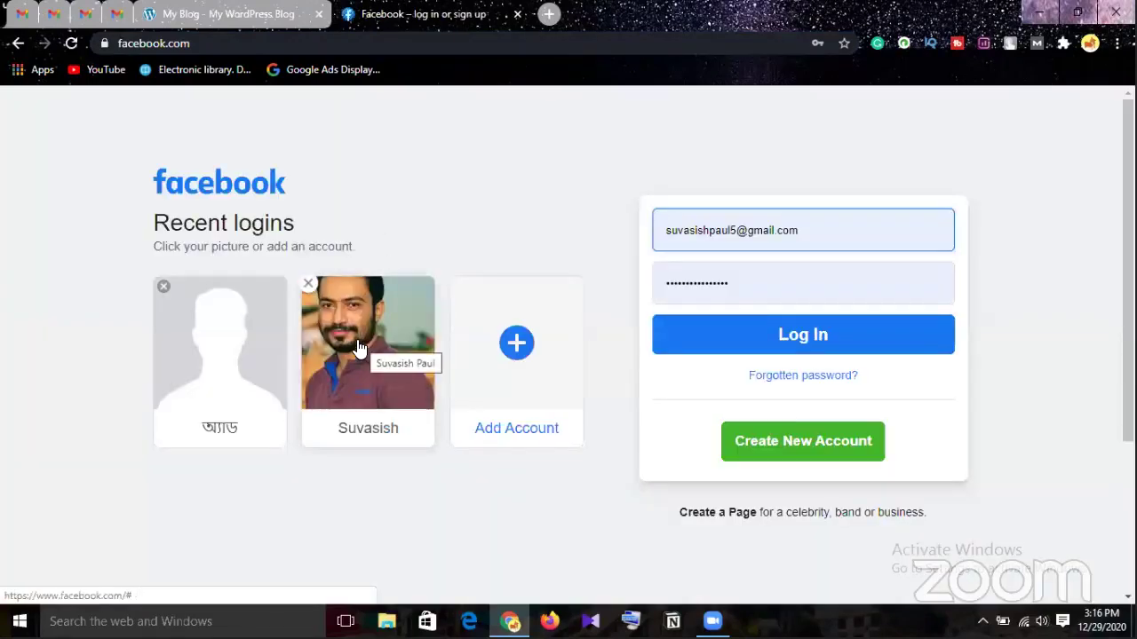
pyautogui.click(359, 346)
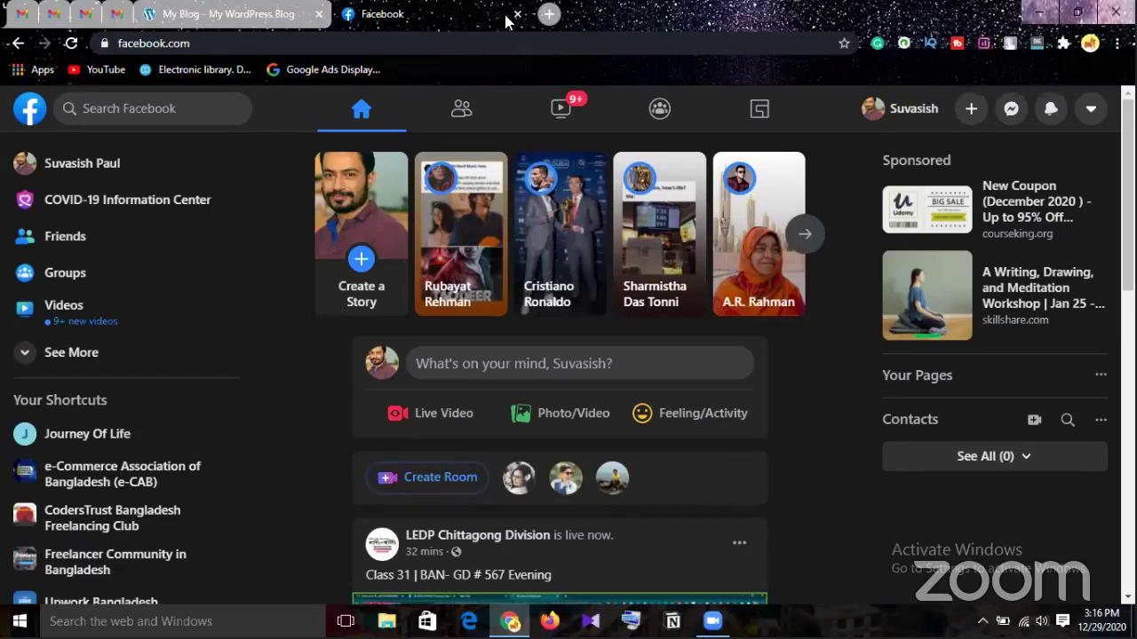
pyautogui.click(549, 14)
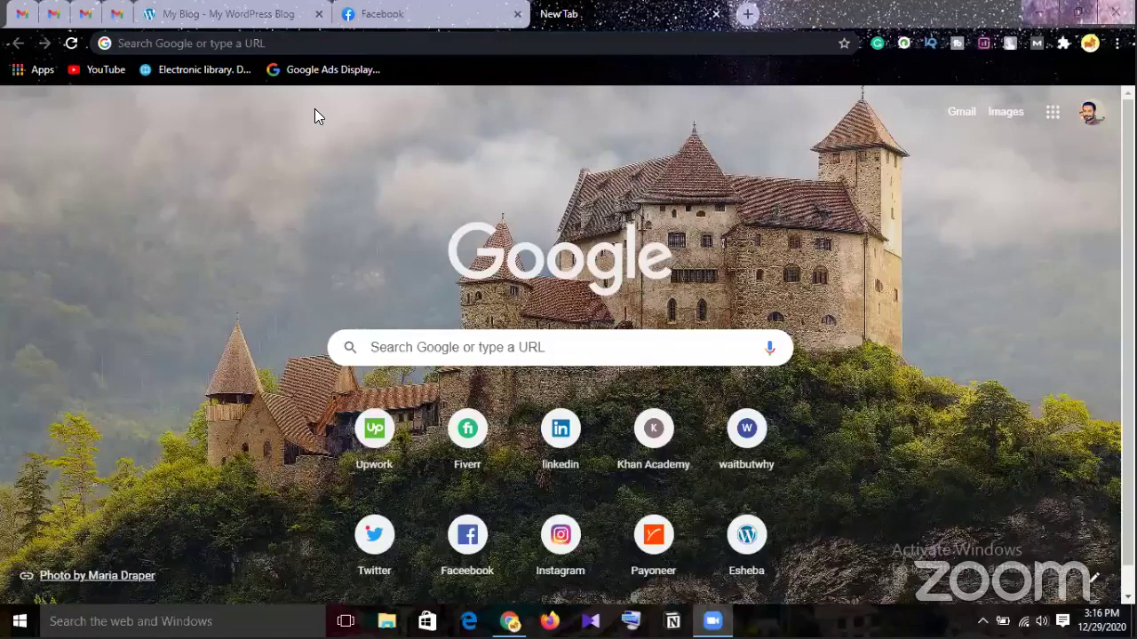
# Step: Search Google for 'facebook ads manager' and follow the result into the Ad Accounts list
pyautogui.click(242, 41)
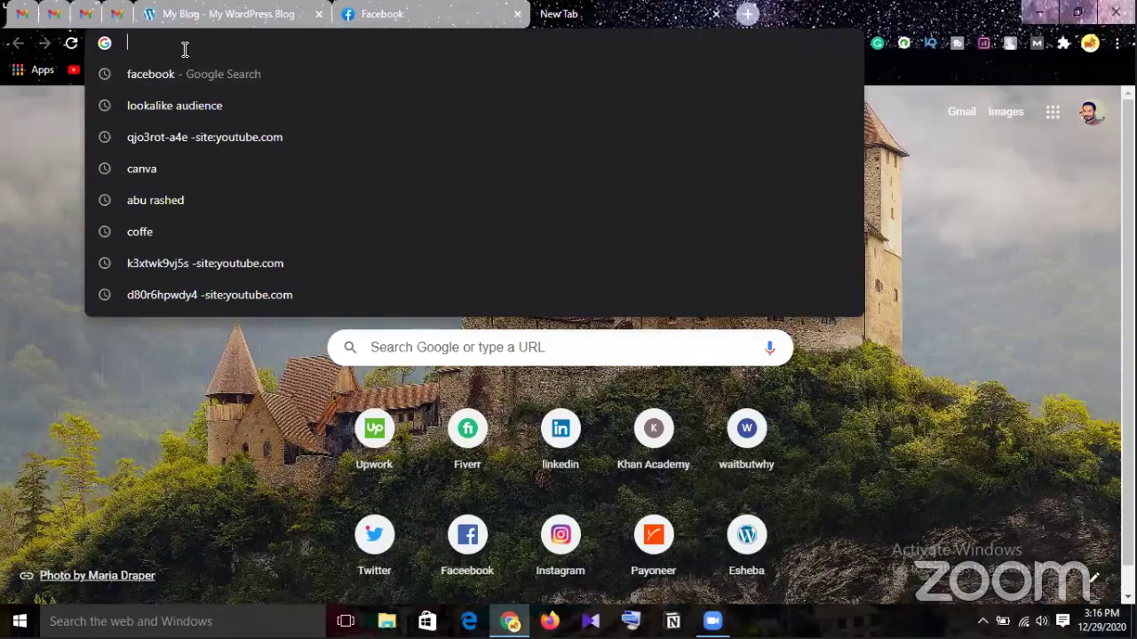
pyautogui.write('f')
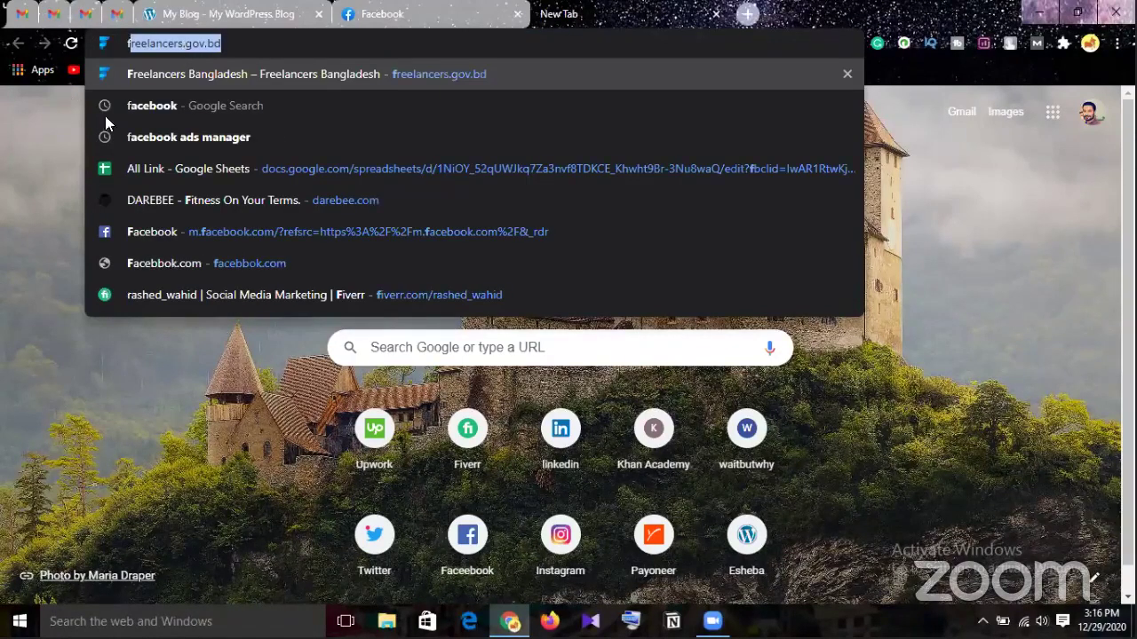
pyautogui.press('Down')
pyautogui.press('Down')
pyautogui.click(155, 137)
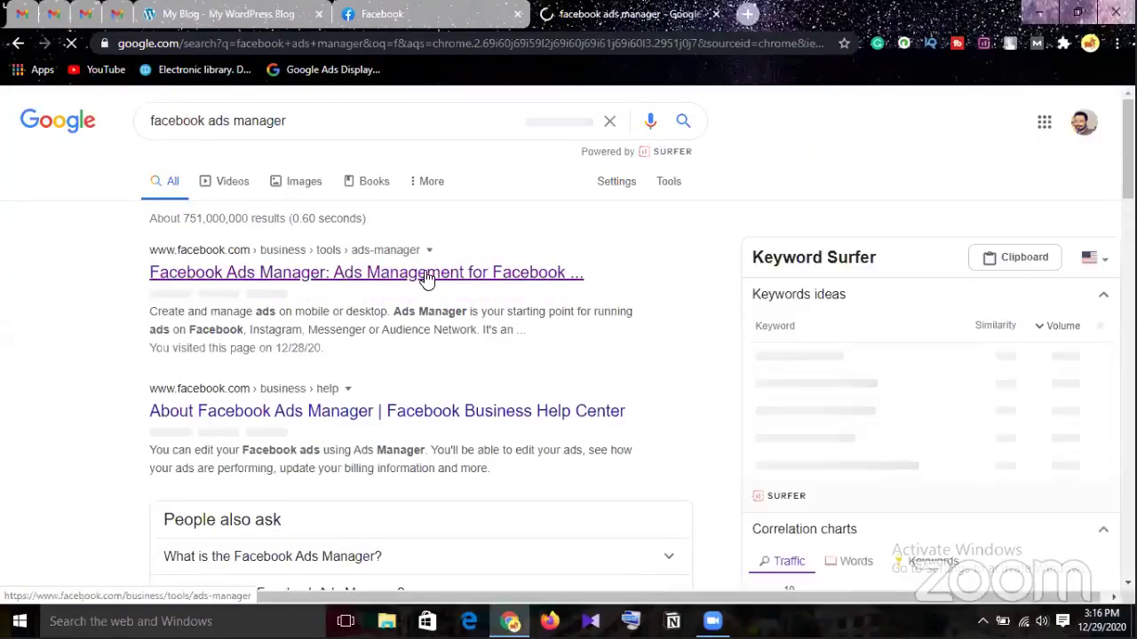
pyautogui.click(427, 272)
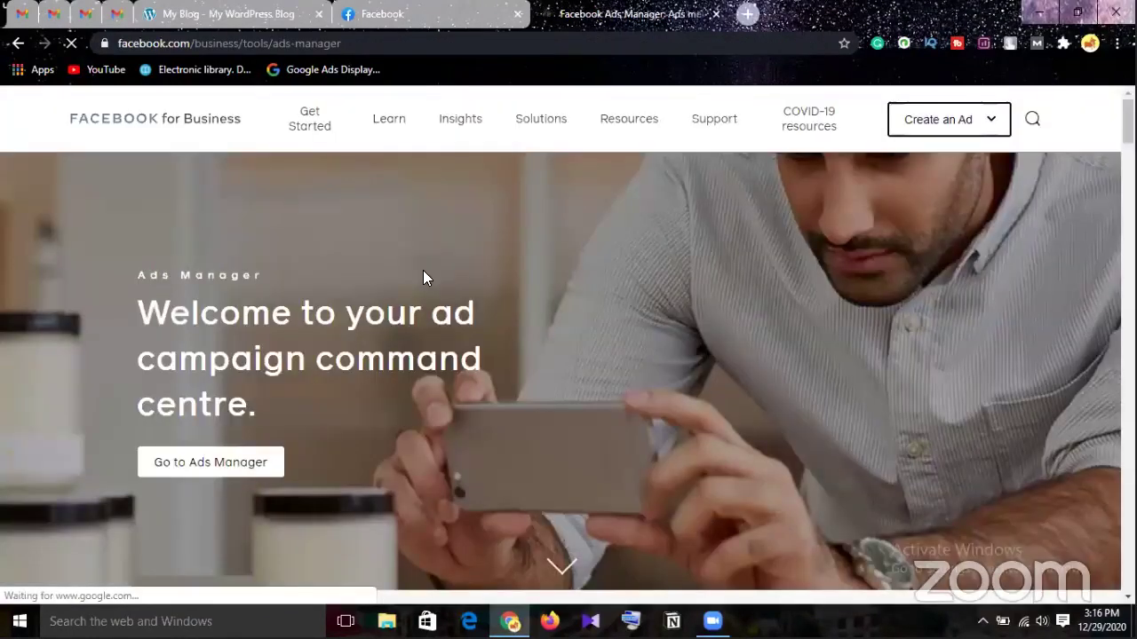
pyautogui.click(218, 471)
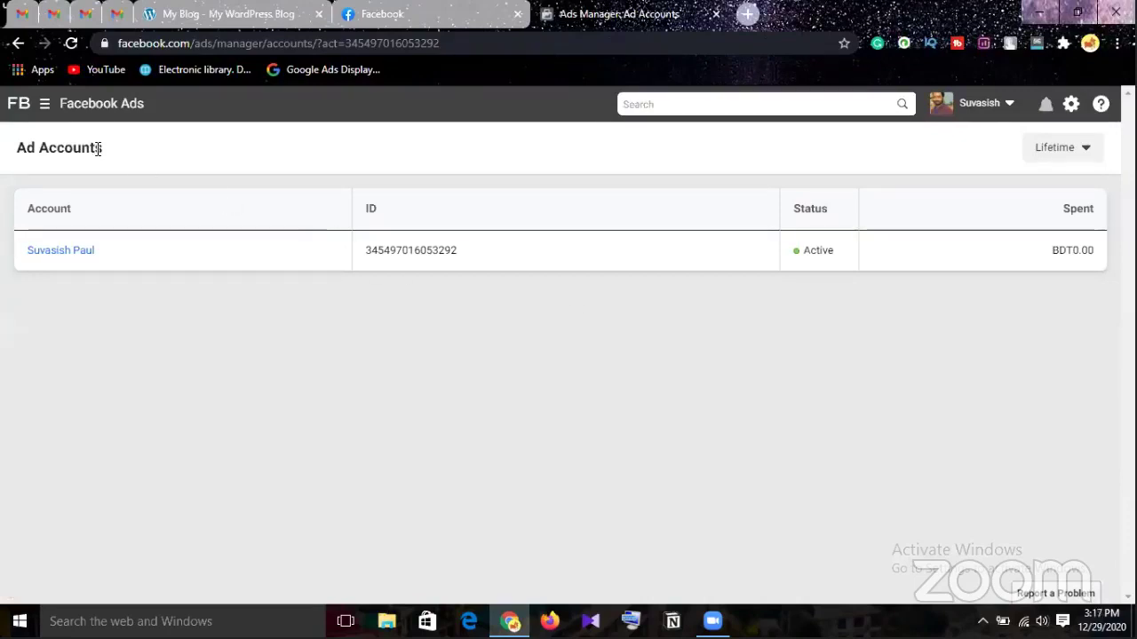
# Step: Go to the Ads Manager campaigns overview, then to the Audiences page via the business tools menu
pyautogui.click(45, 105)
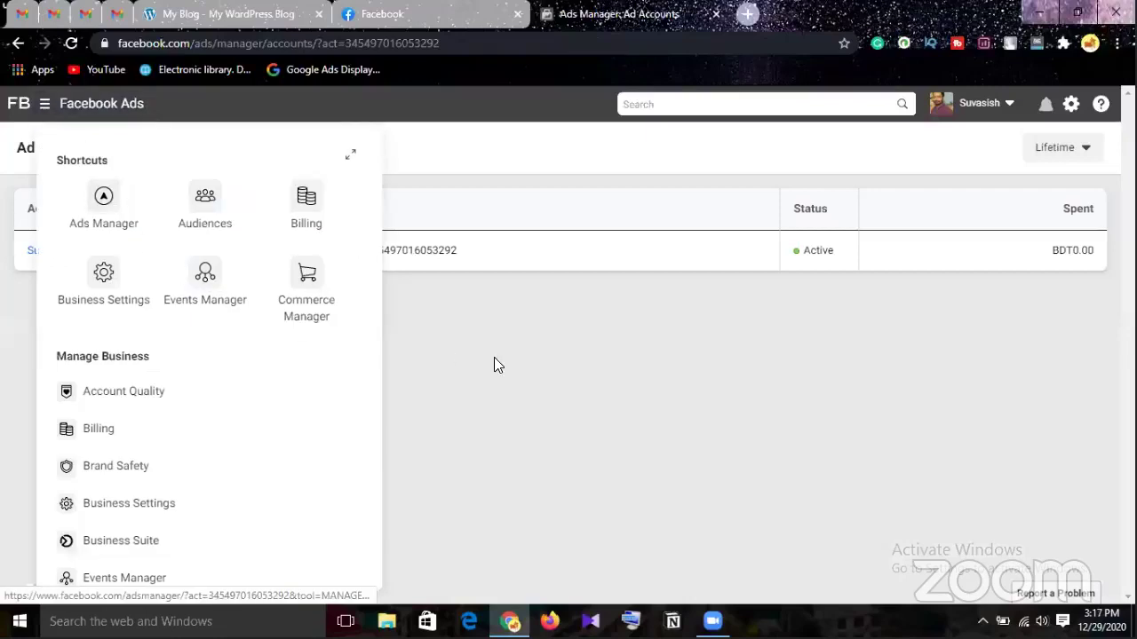
pyautogui.click(120, 220)
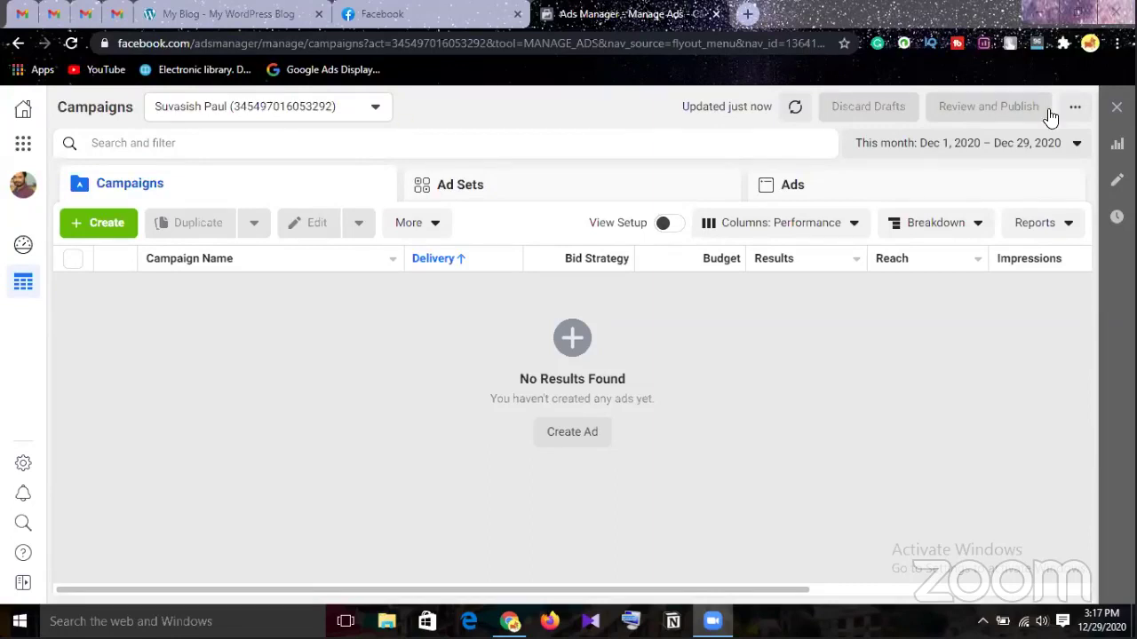
pyautogui.click(22, 145)
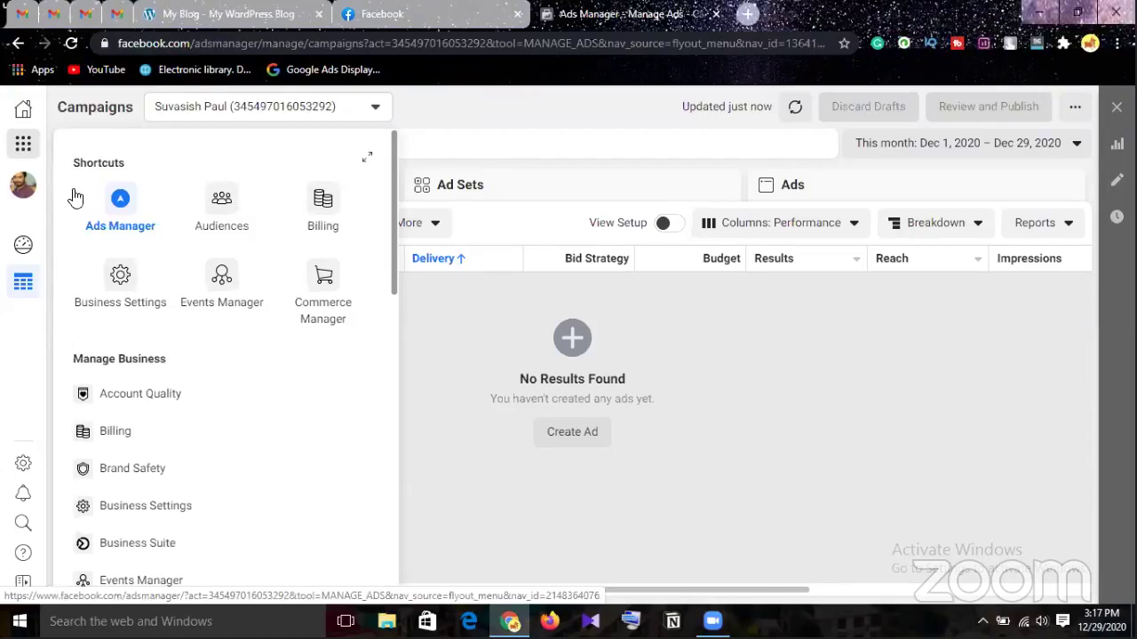
pyautogui.click(235, 207)
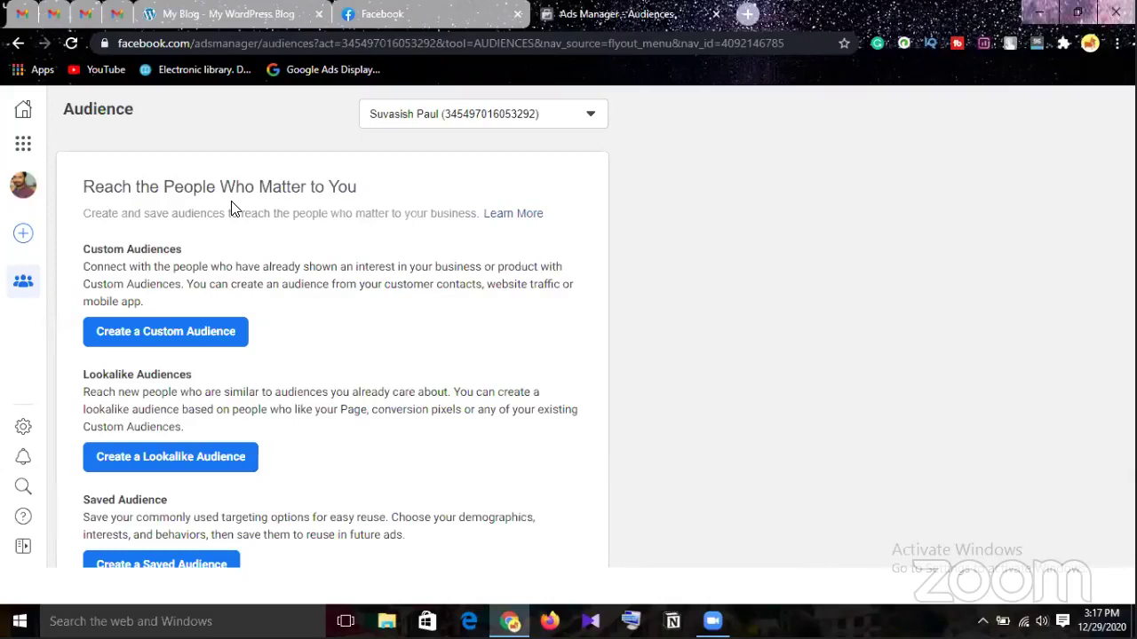
# Step: Create a Custom Audience with Website as the source to bring up pixel setup
pyautogui.click(194, 344)
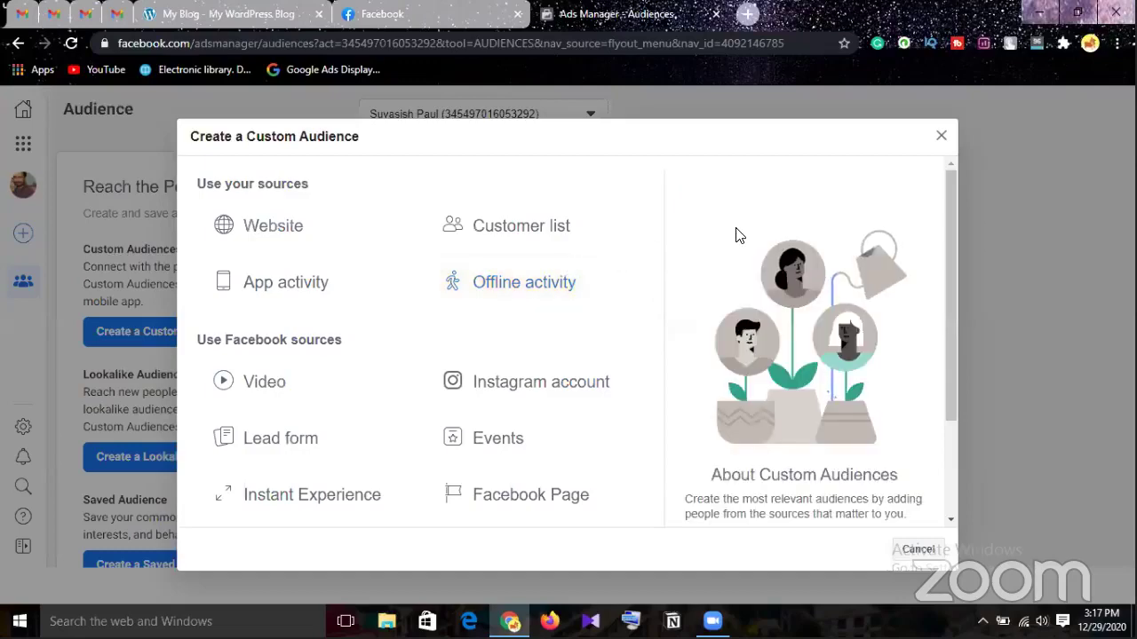
pyautogui.click(262, 229)
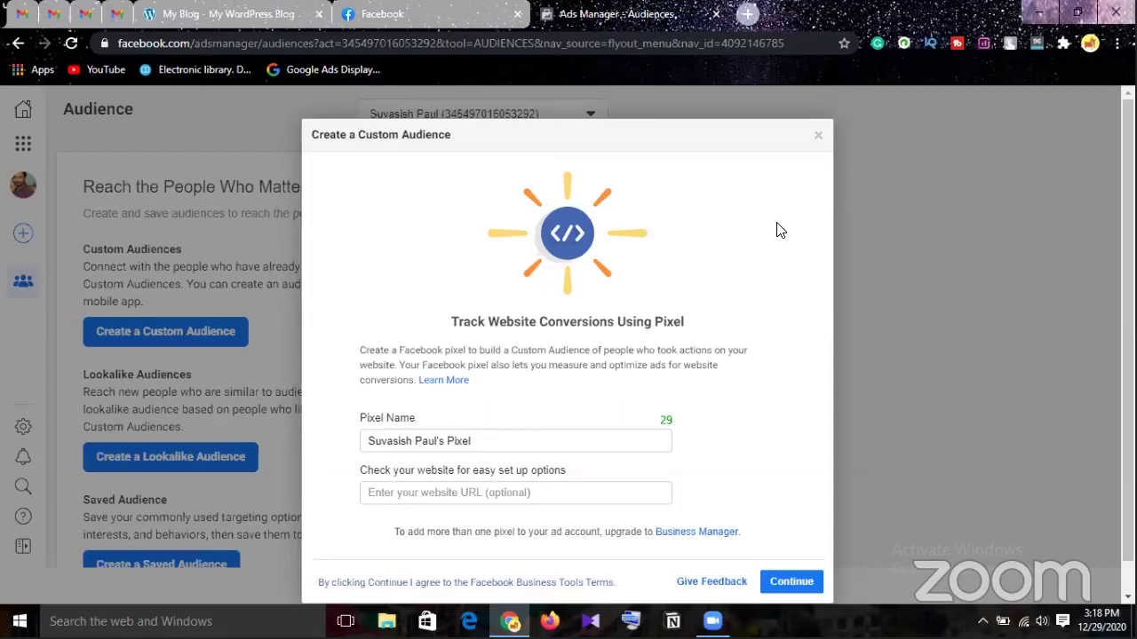
# Step: Close the Create a Custom Audience pixel dialog with Esc
pyautogui.press('Escape')
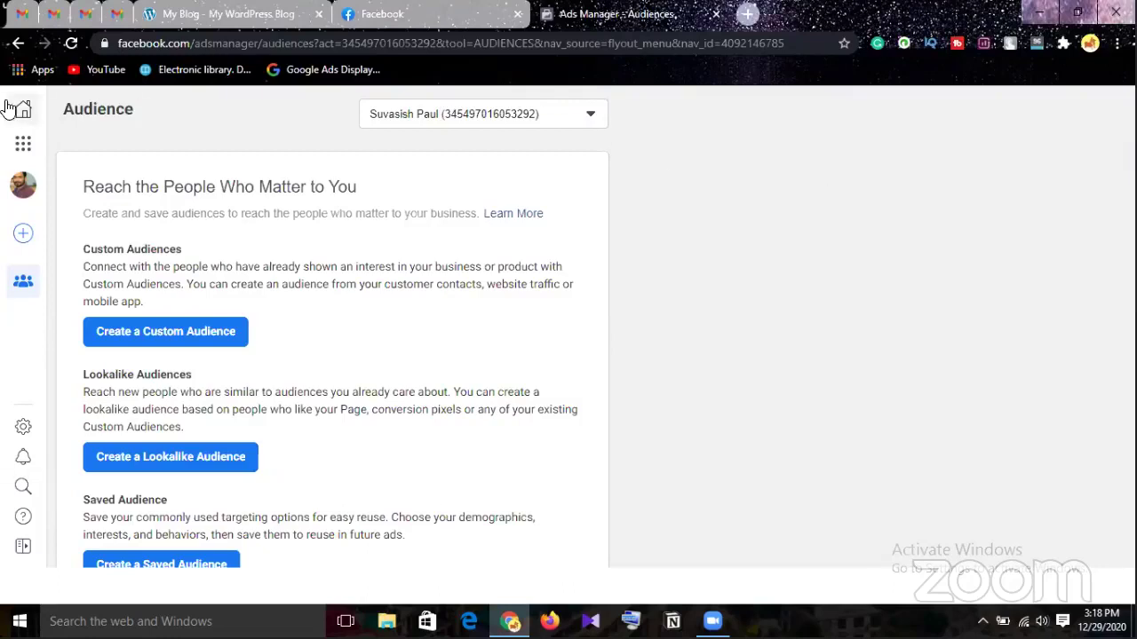
pyautogui.click(17, 44)
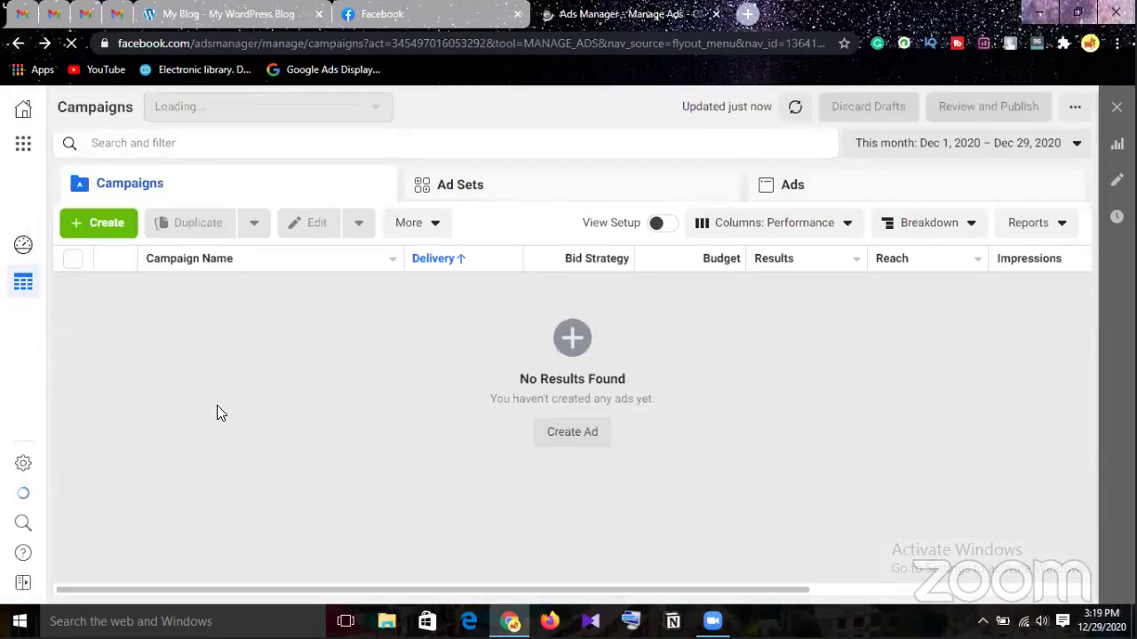
pyautogui.click(23, 145)
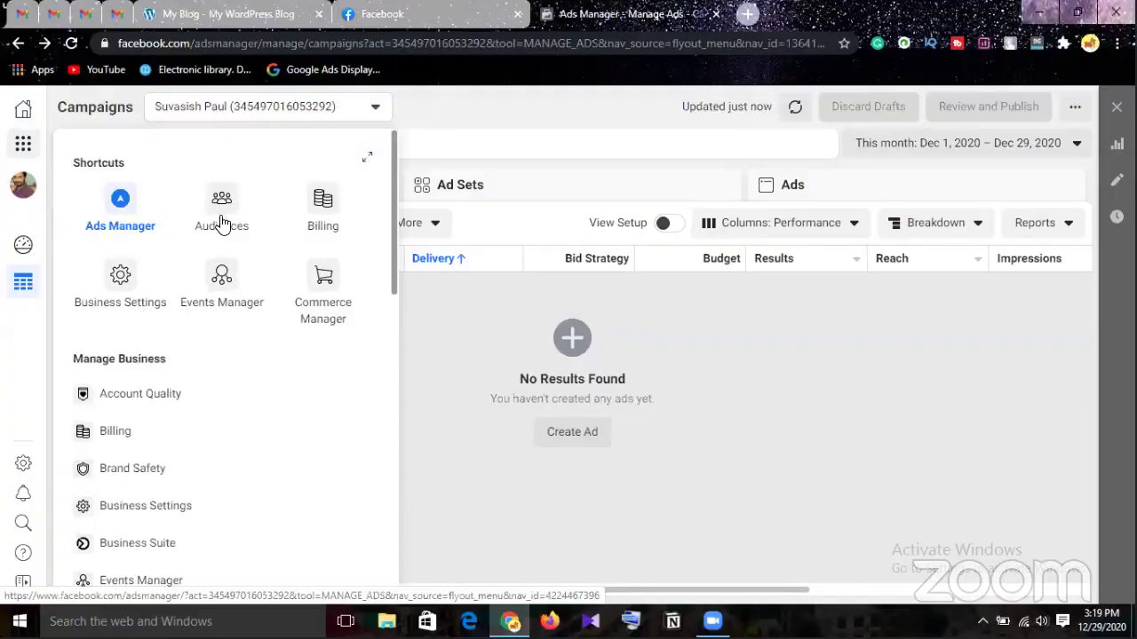
pyautogui.click(222, 217)
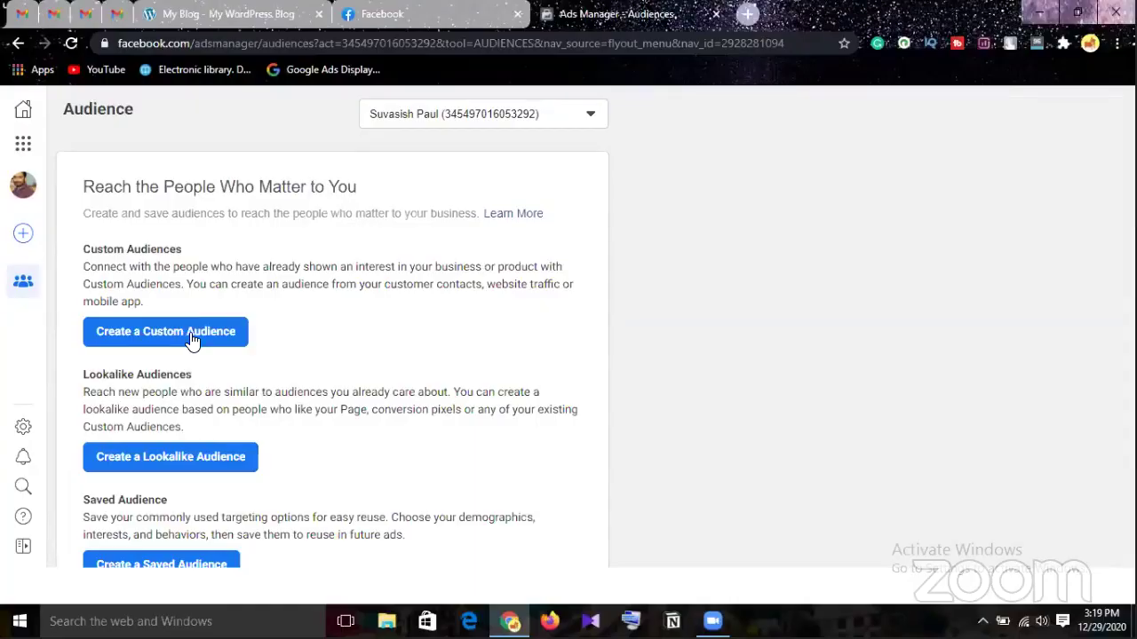
# Step: Start a Website custom audience and reach the pixel setup, leaving the website URL blank
pyautogui.click(190, 333)
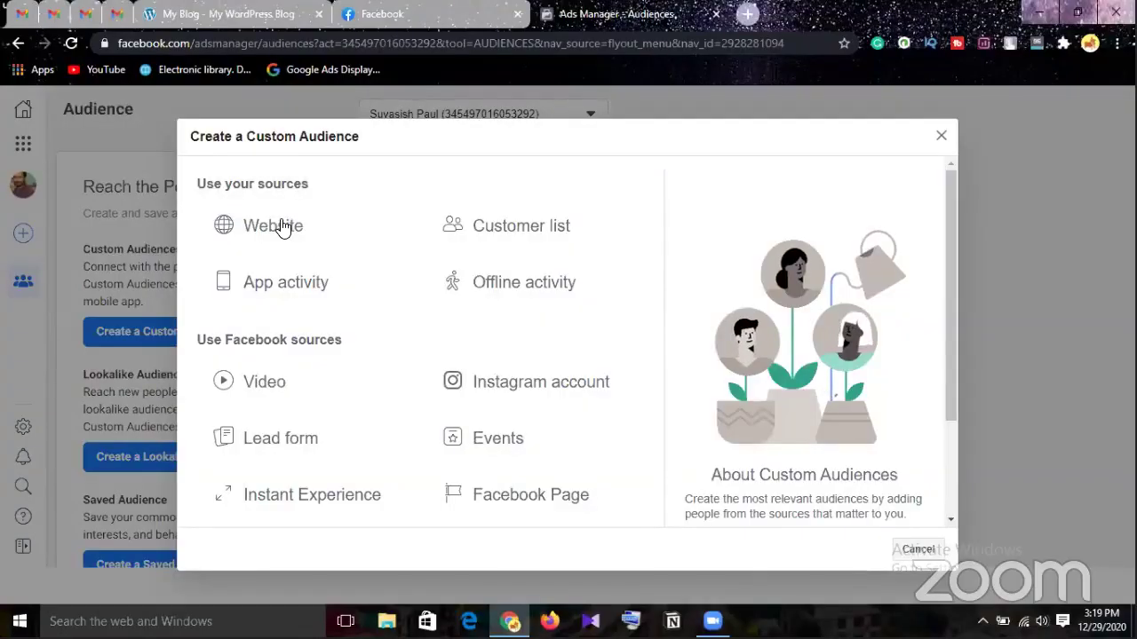
pyautogui.click(281, 224)
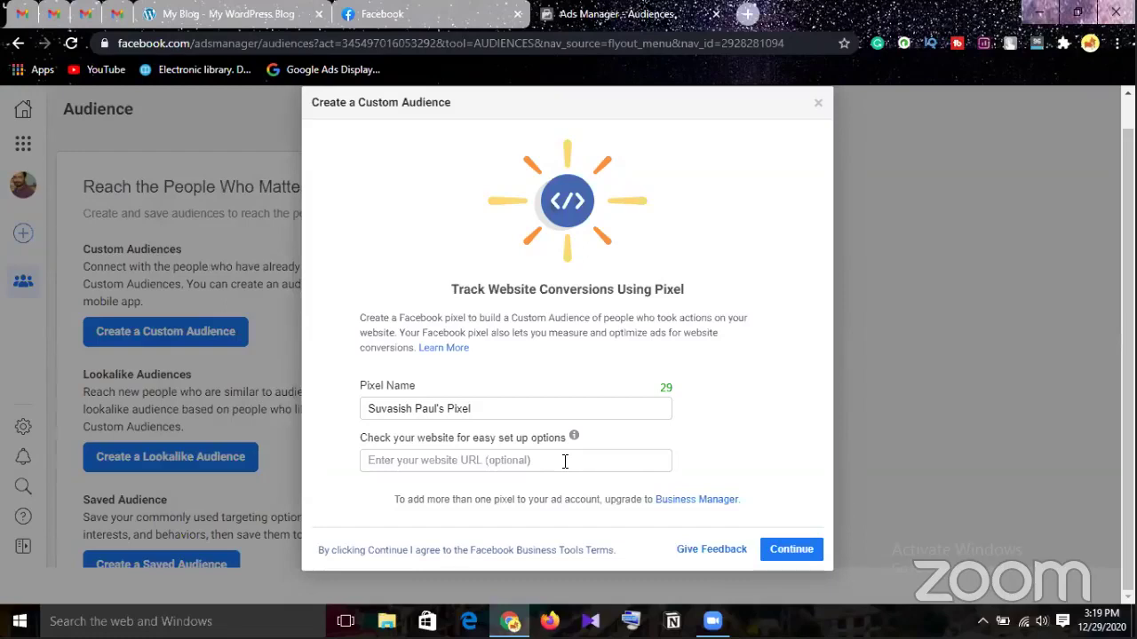
pyautogui.click(563, 461)
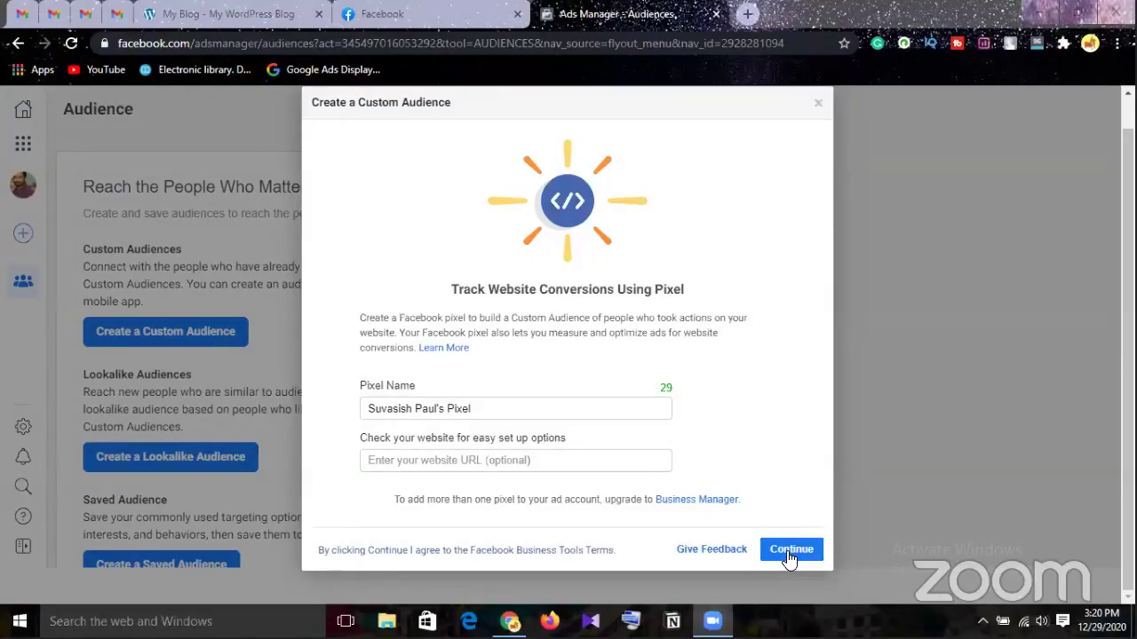
# Step: Continue to the website audience form, keep ANY matching and set the window to 90 days
pyautogui.click(790, 554)
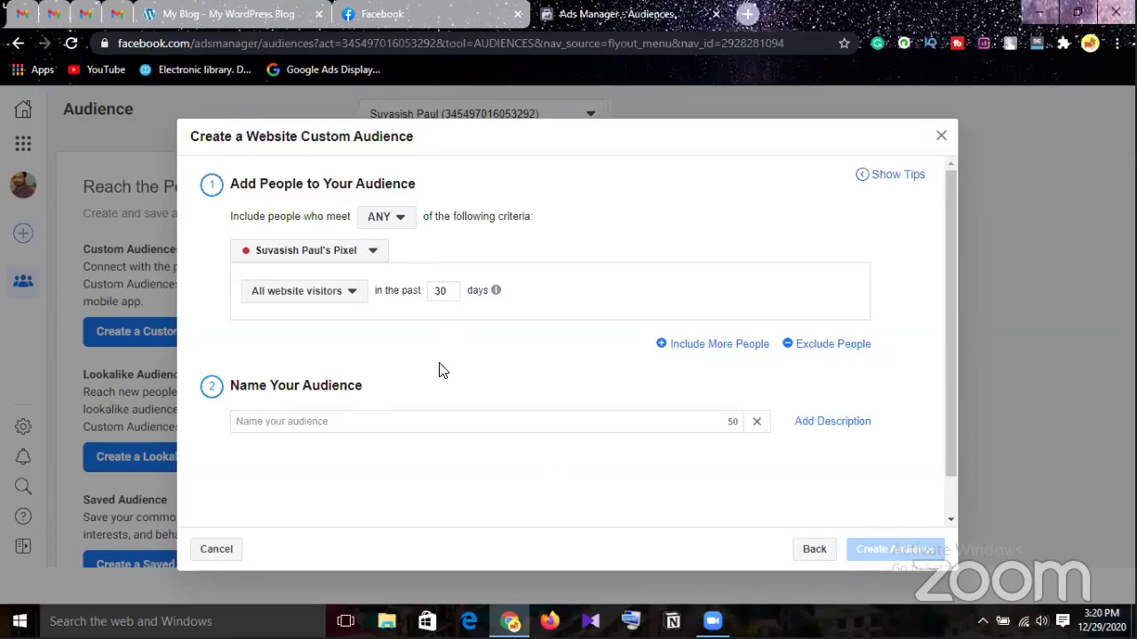
pyautogui.click(405, 224)
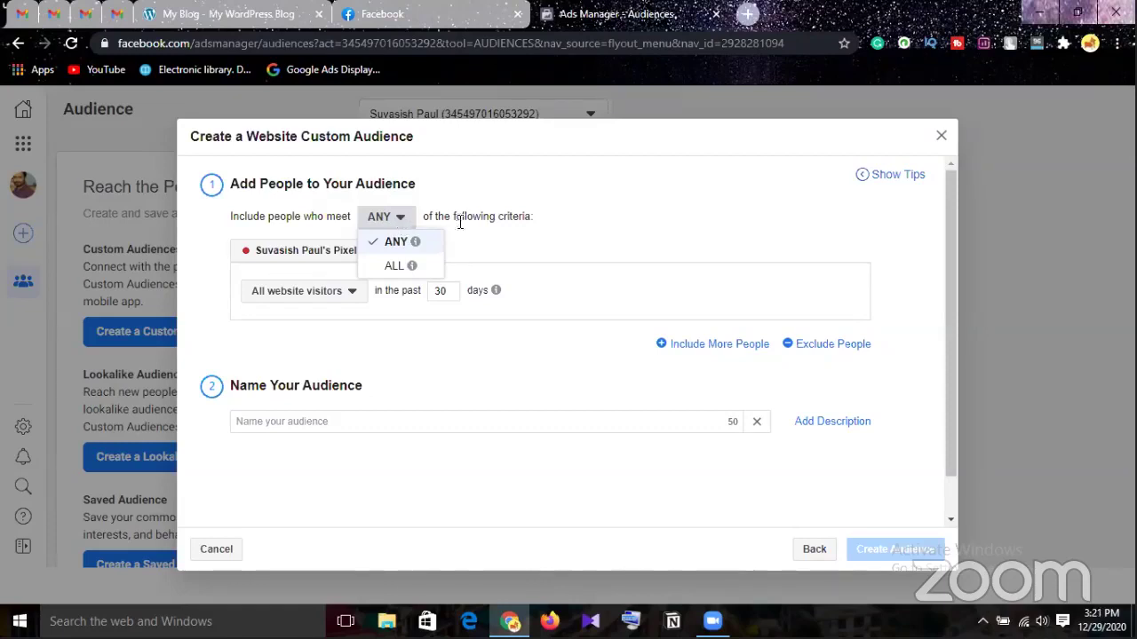
pyautogui.click(489, 264)
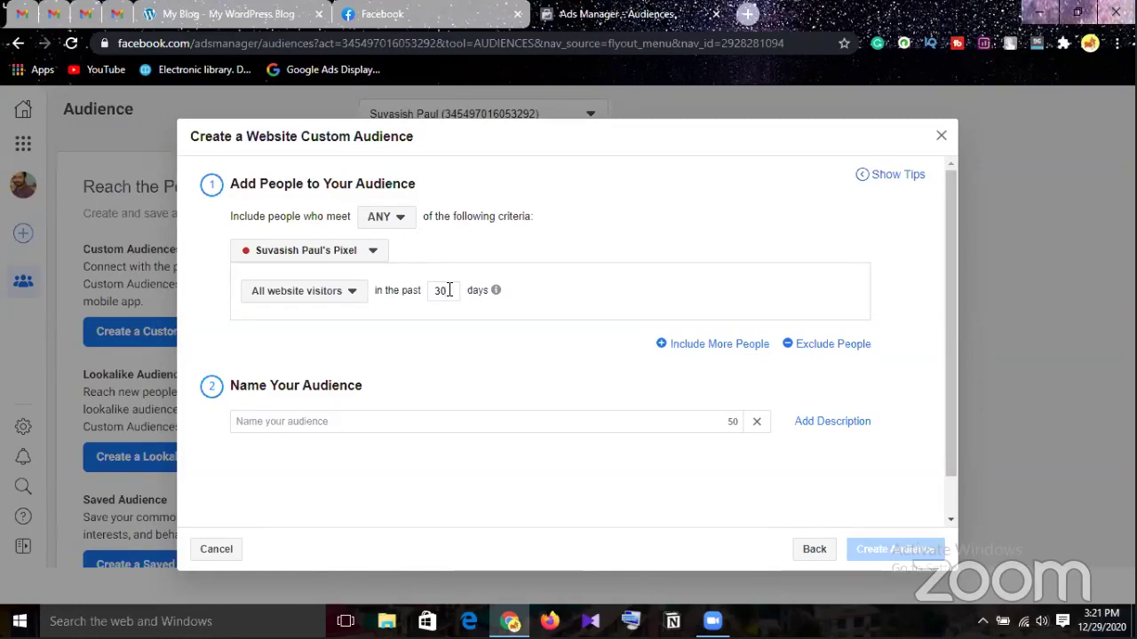
pyautogui.write('90')
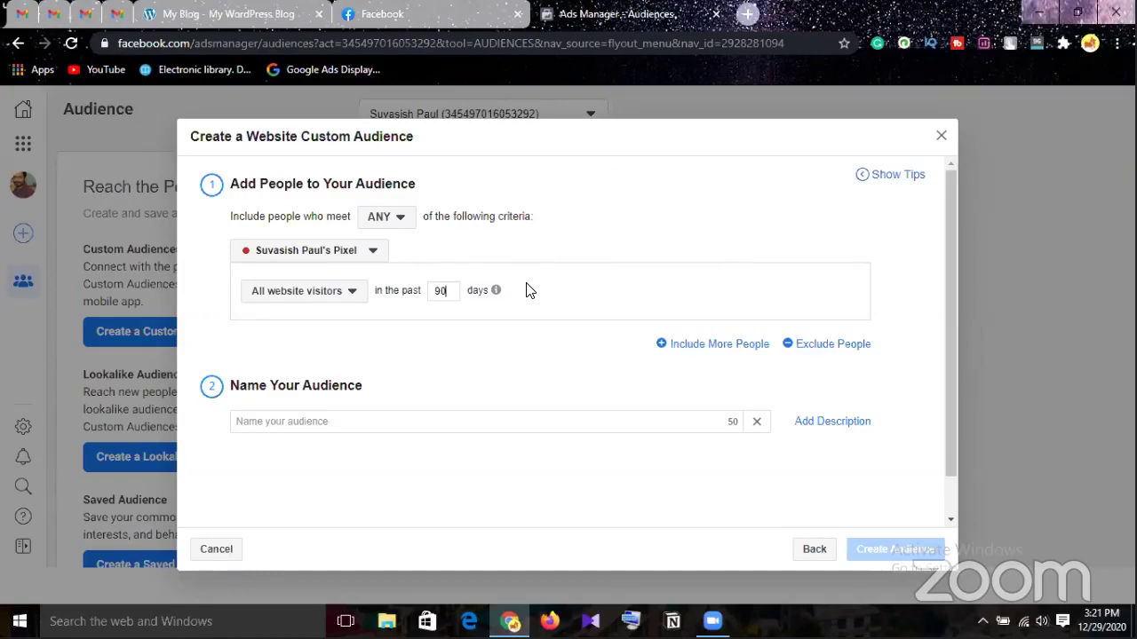
pyautogui.moveTo(496, 290)
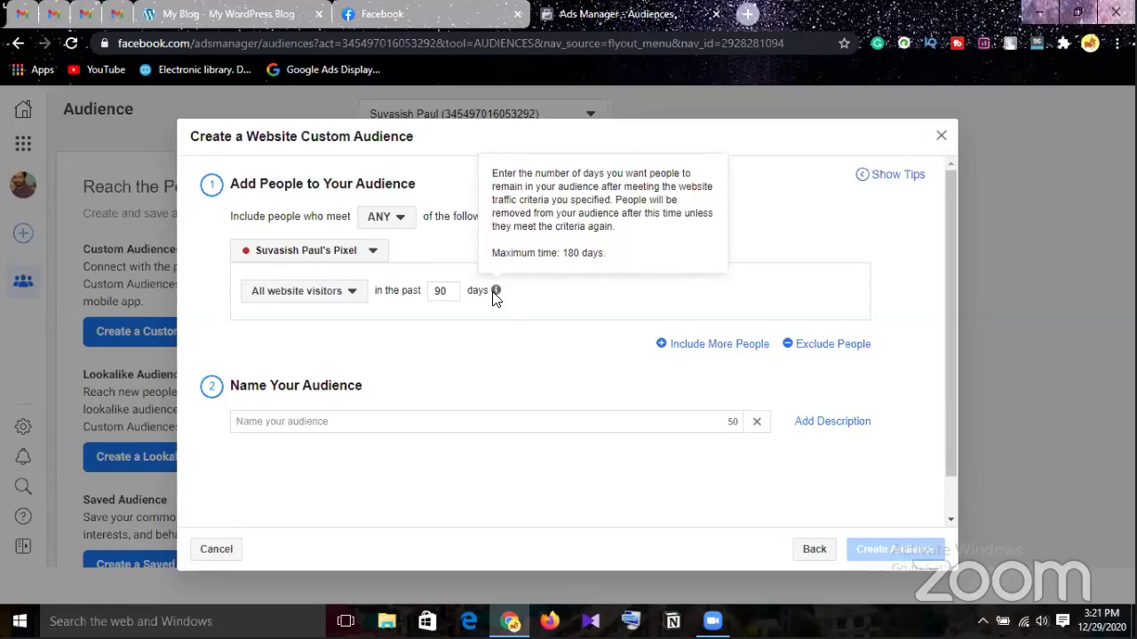
pyautogui.hotkey('ctrl', '+')
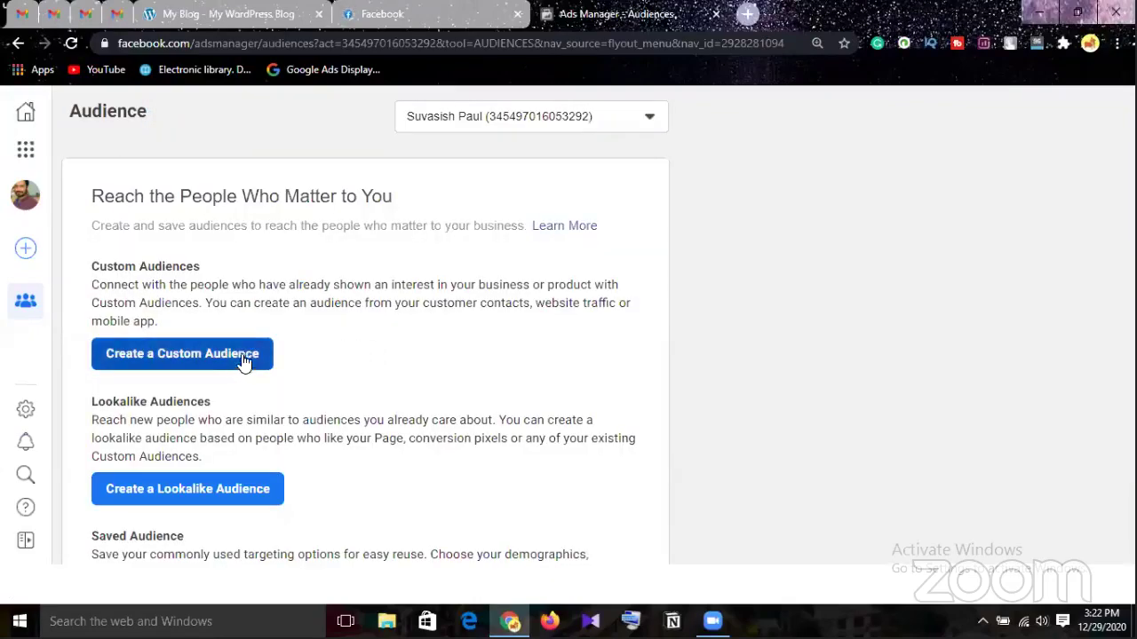
# Step: Start a new Website custom audience for all visitors and set its retention to 180 days
pyautogui.click(244, 356)
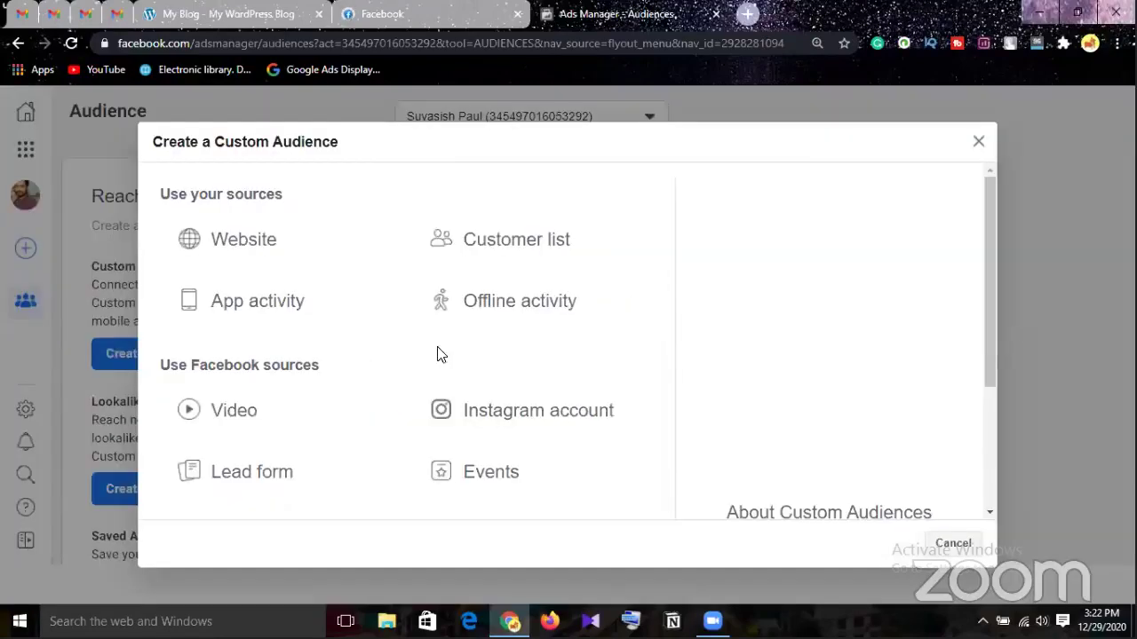
pyautogui.click(259, 255)
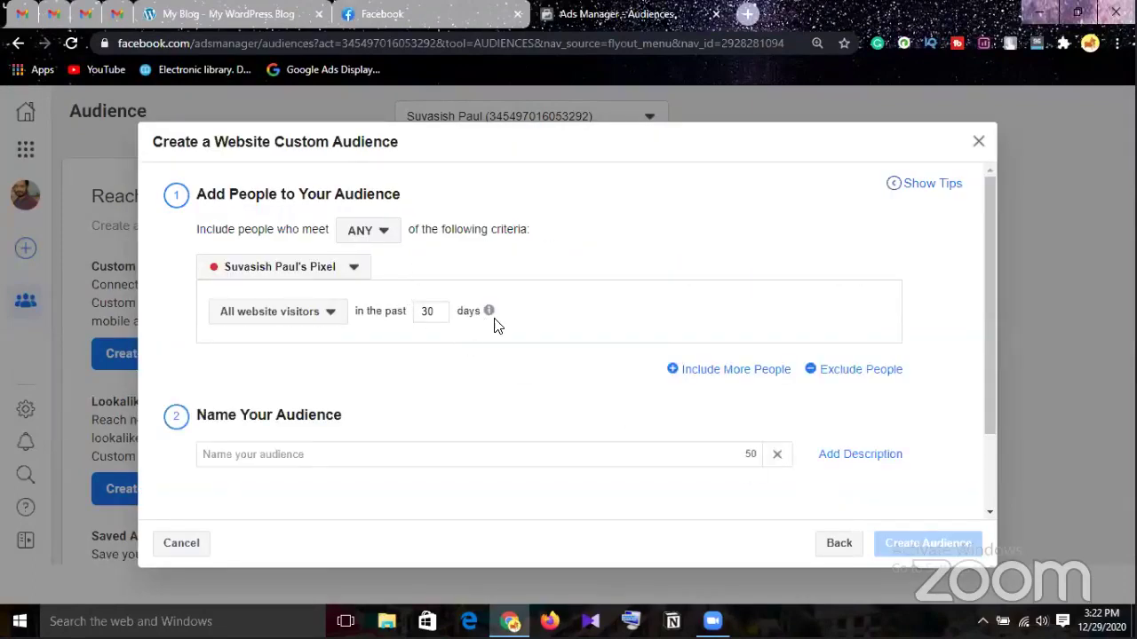
pyautogui.moveTo(491, 317)
pyautogui.press('BackSpace')
pyautogui.press('BackSpace')
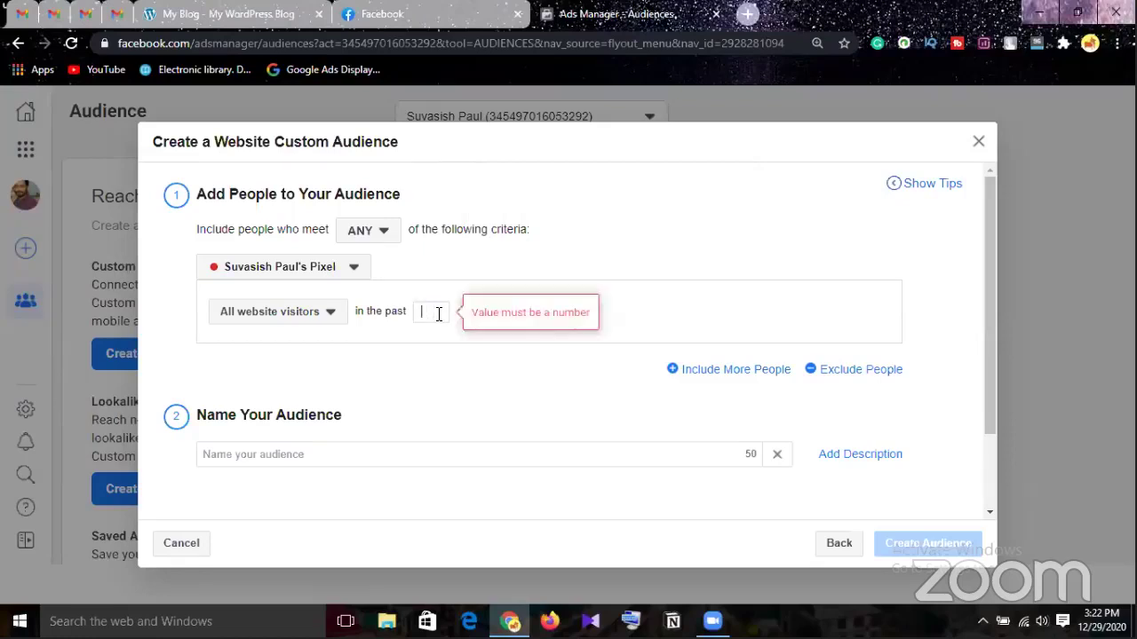
pyautogui.write('90')
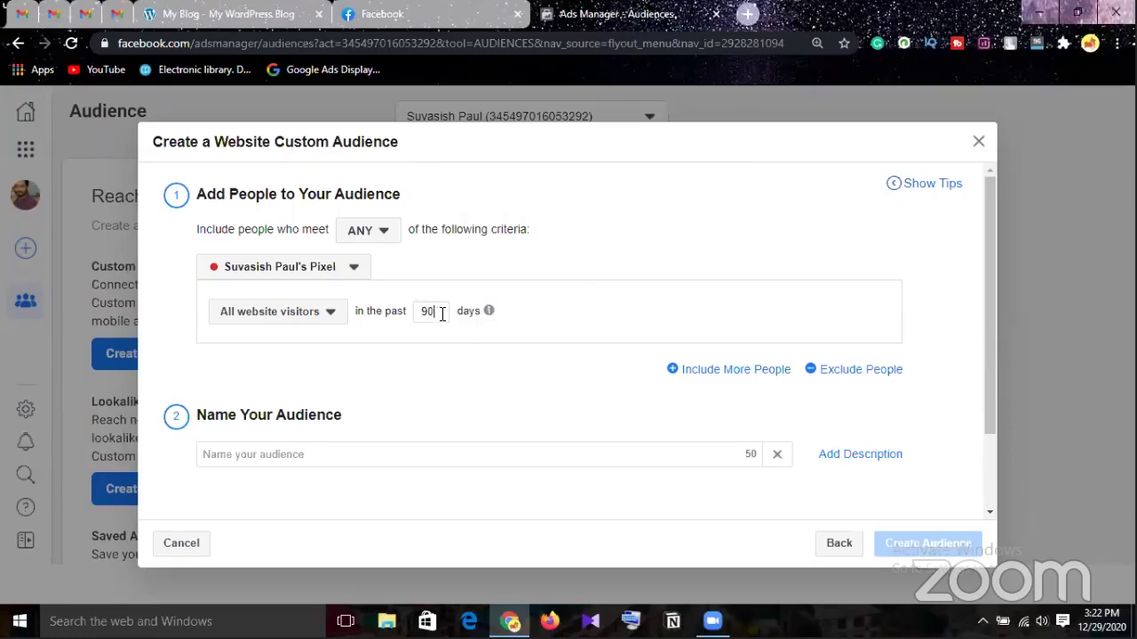
pyautogui.moveTo(487, 318)
pyautogui.press('BackSpace')
pyautogui.press('BackSpace')
pyautogui.write('180')
# Step: Enter 'Brand Awareness-934 Demo' as the audience name, then trim the extra word
pyautogui.click(382, 457)
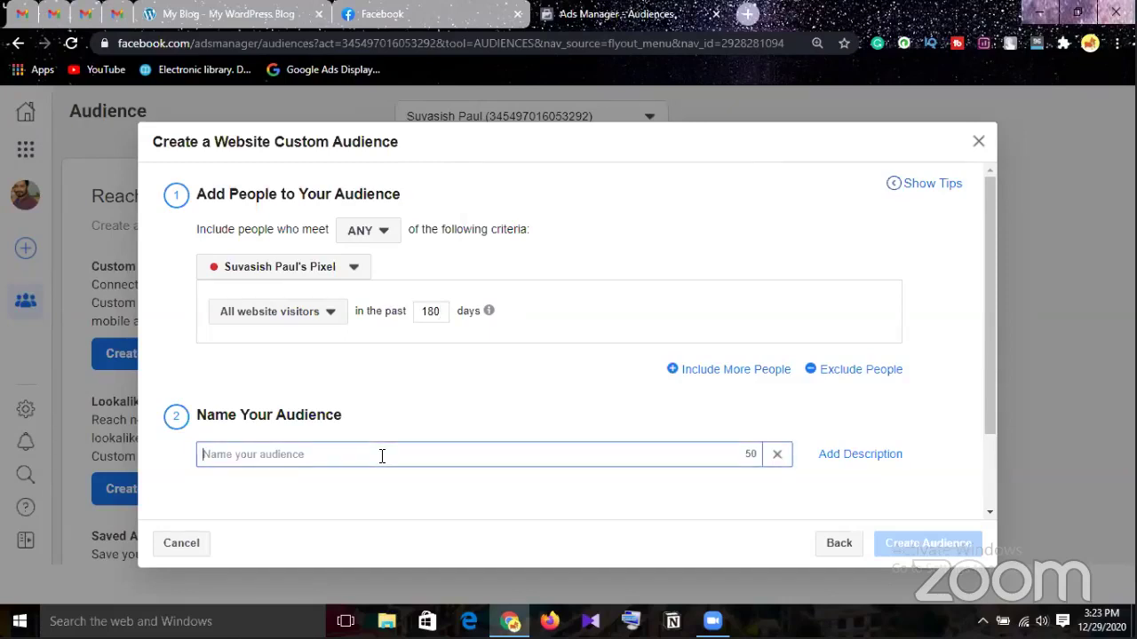
pyautogui.write('B')
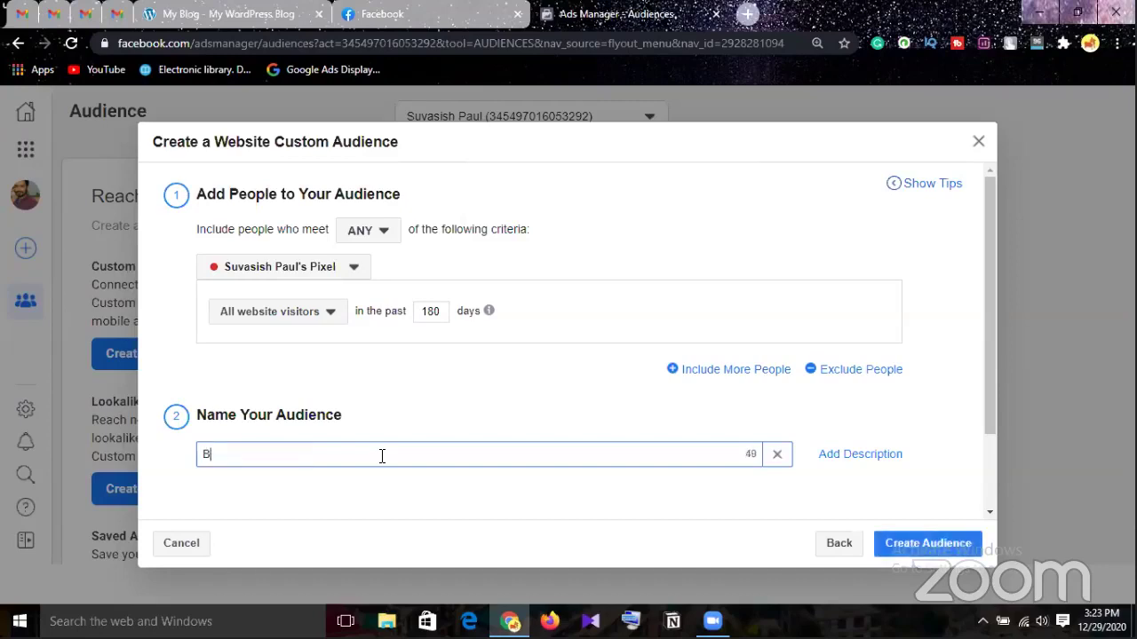
pyautogui.write('rand Aware')
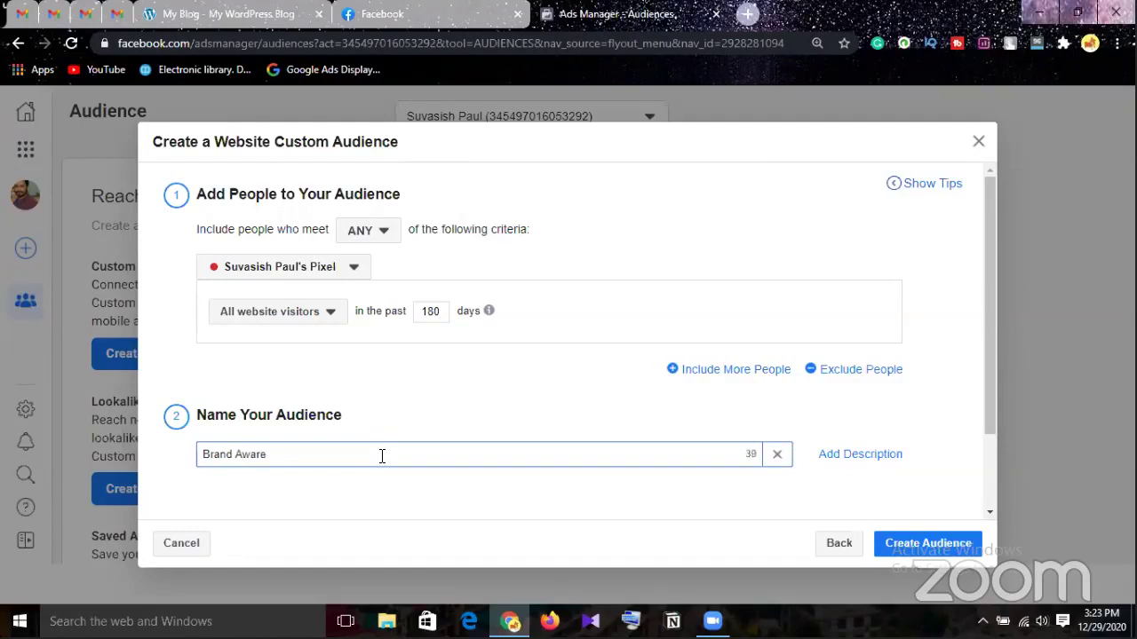
pyautogui.write('ness-934 Demo')
pyautogui.press('BackSpace')
pyautogui.press('BackSpace')
pyautogui.press('BackSpace')
pyautogui.press('BackSpace')
pyautogui.press('BackSpace')
pyautogui.click(329, 320)
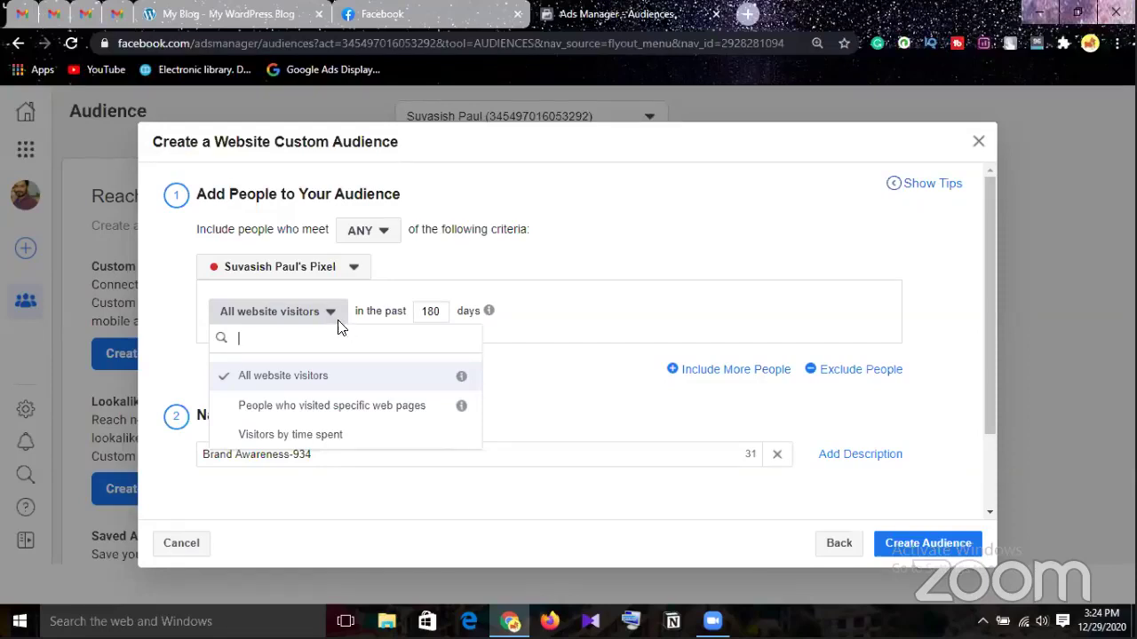
pyautogui.moveTo(463, 378)
pyautogui.moveTo(461, 414)
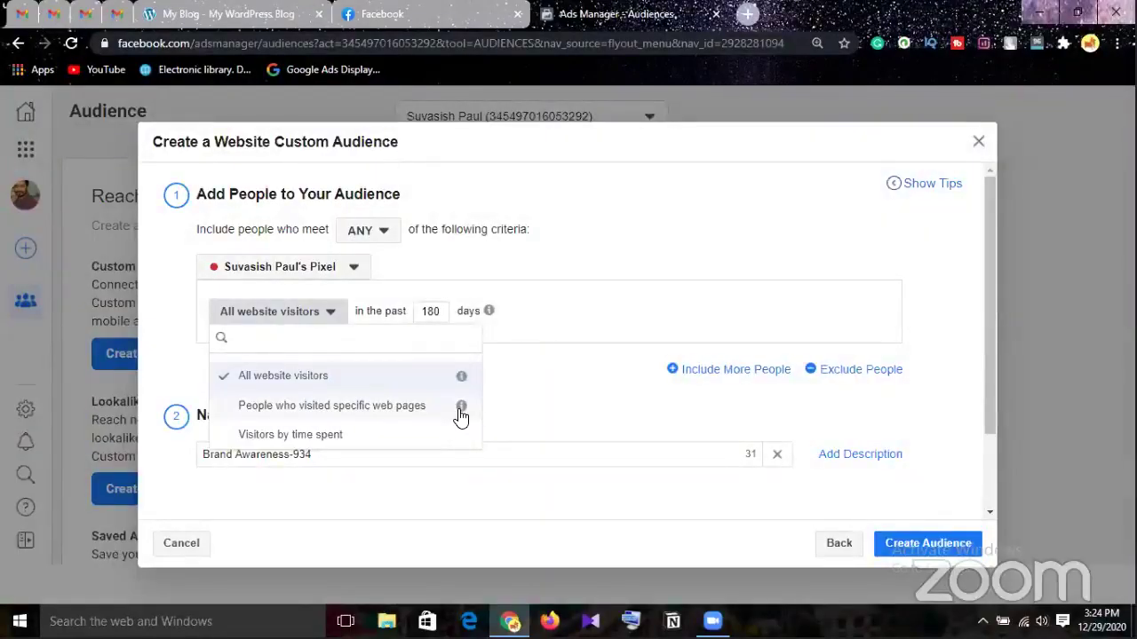
pyautogui.moveTo(461, 414)
pyautogui.click(526, 330)
pyautogui.scroll(-1, 802, 462)
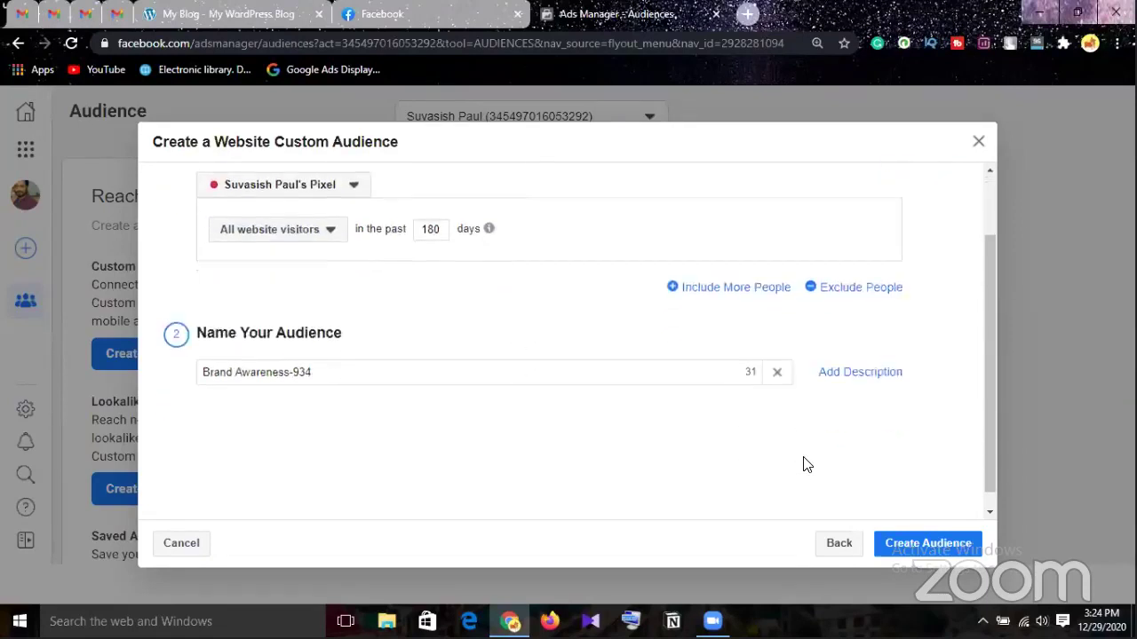
pyautogui.scroll(1, 817, 460)
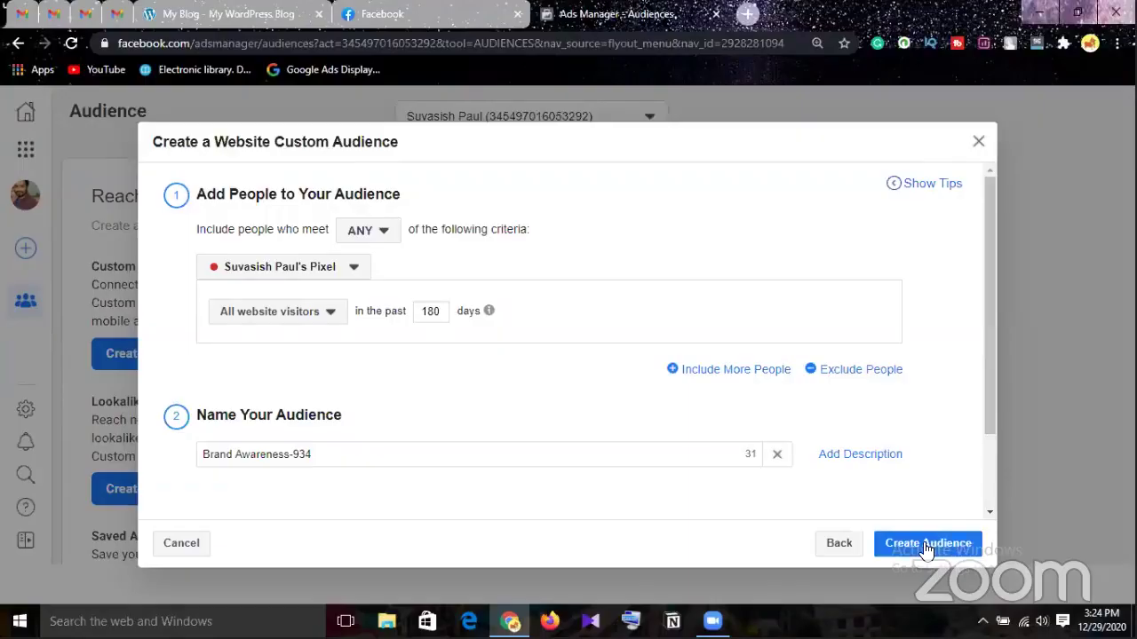
# Step: Create the Brand Awareness-934 audience and tick its row in the Audiences list
pyautogui.click(925, 545)
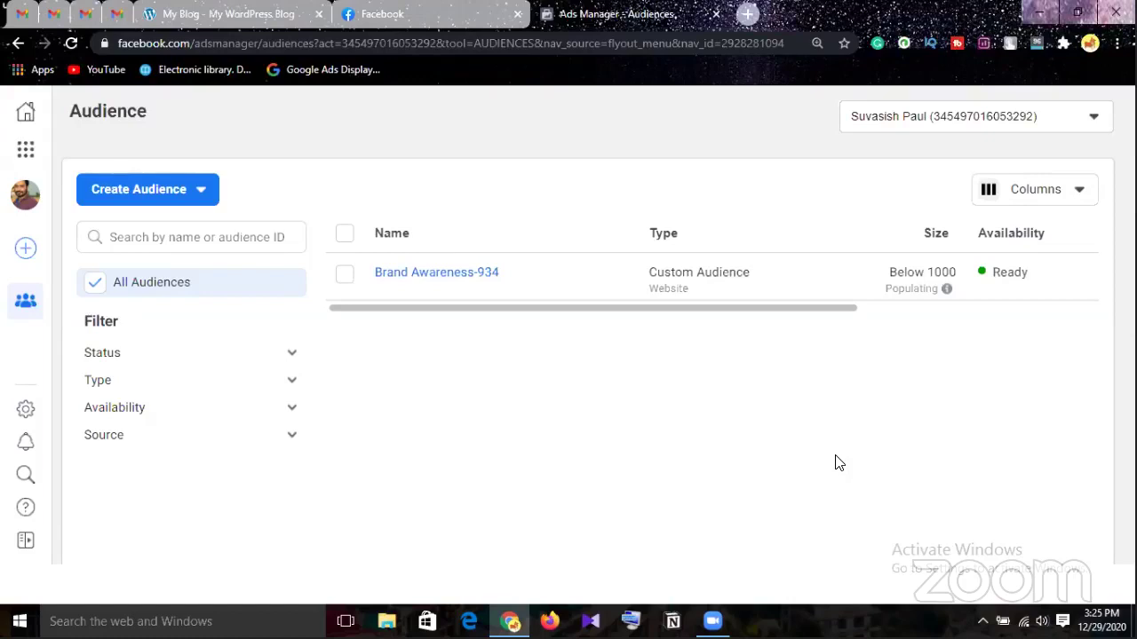
pyautogui.click(345, 275)
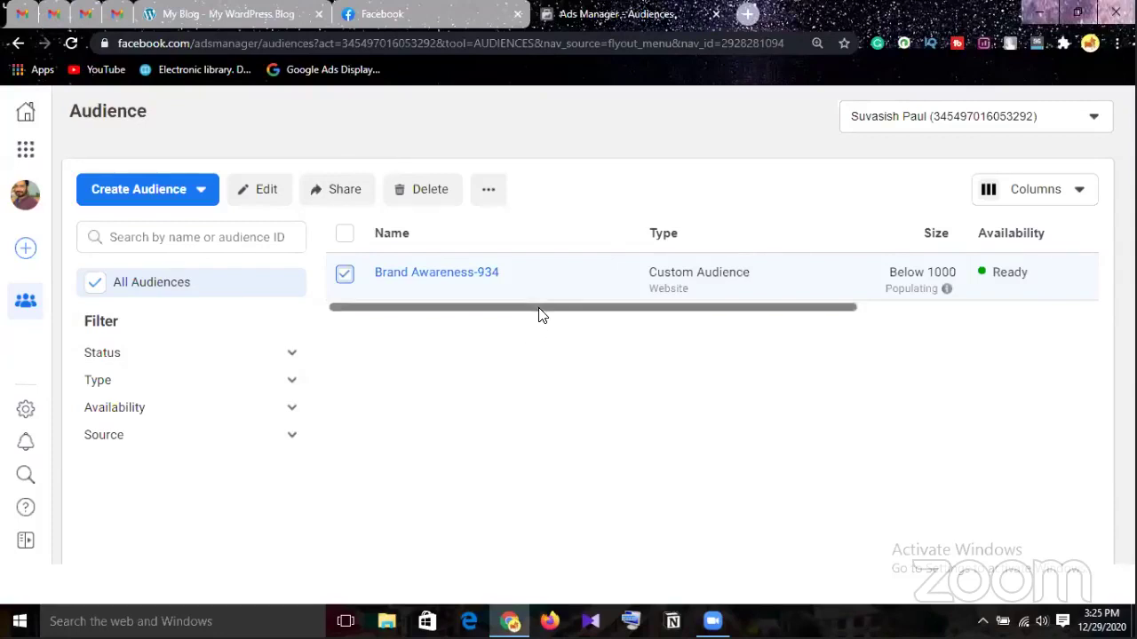
# Step: Scroll the audience table right to show the Date Created and Sharing columns
pyautogui.moveTo(563, 309); pyautogui.dragTo(773, 349)
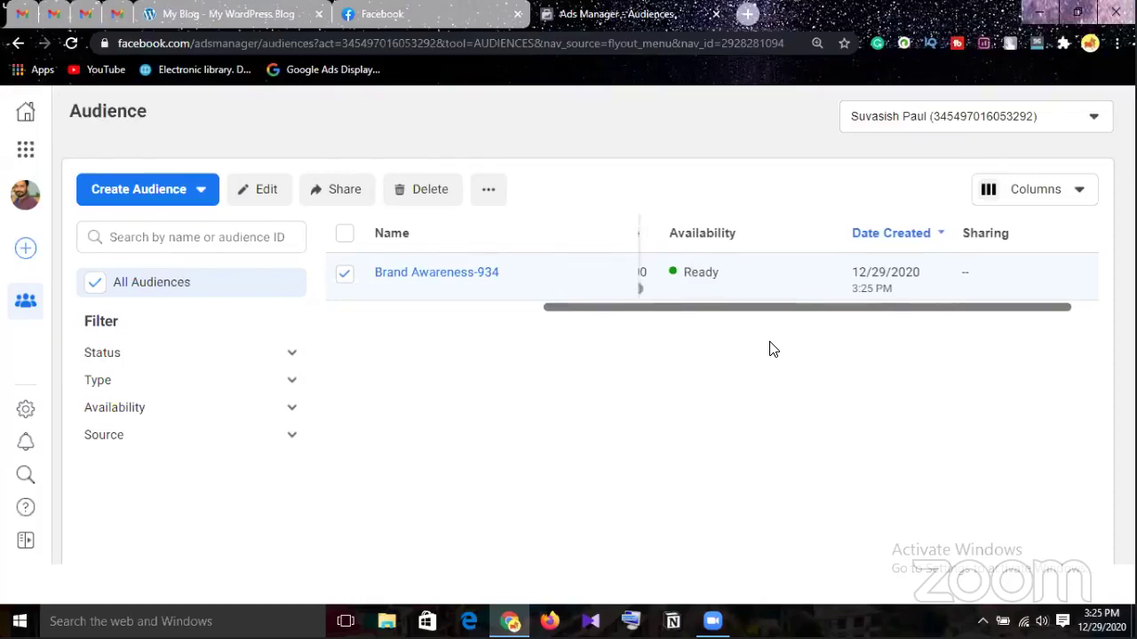
pyautogui.moveTo(773, 349); pyautogui.dragTo(906, 345)
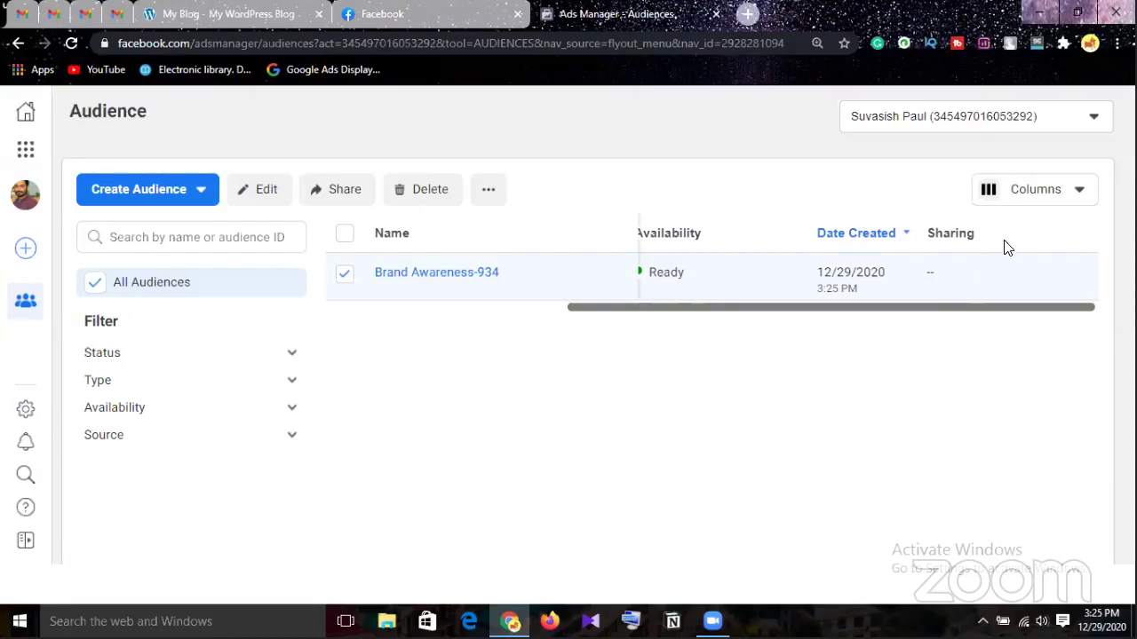
pyautogui.click(1080, 192)
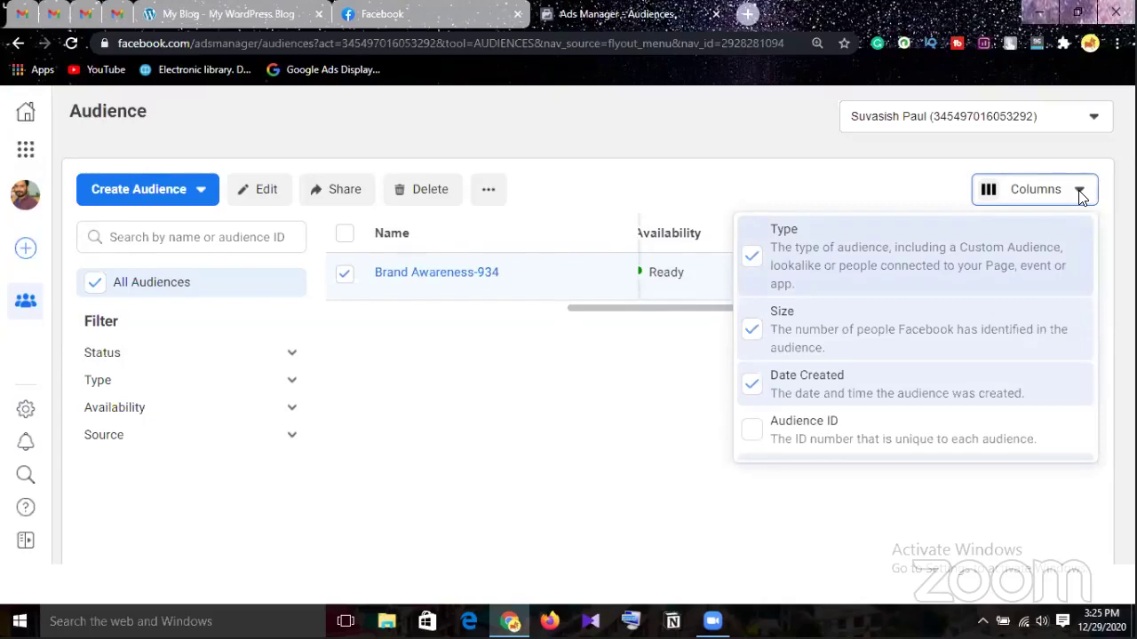
pyautogui.click(1080, 194)
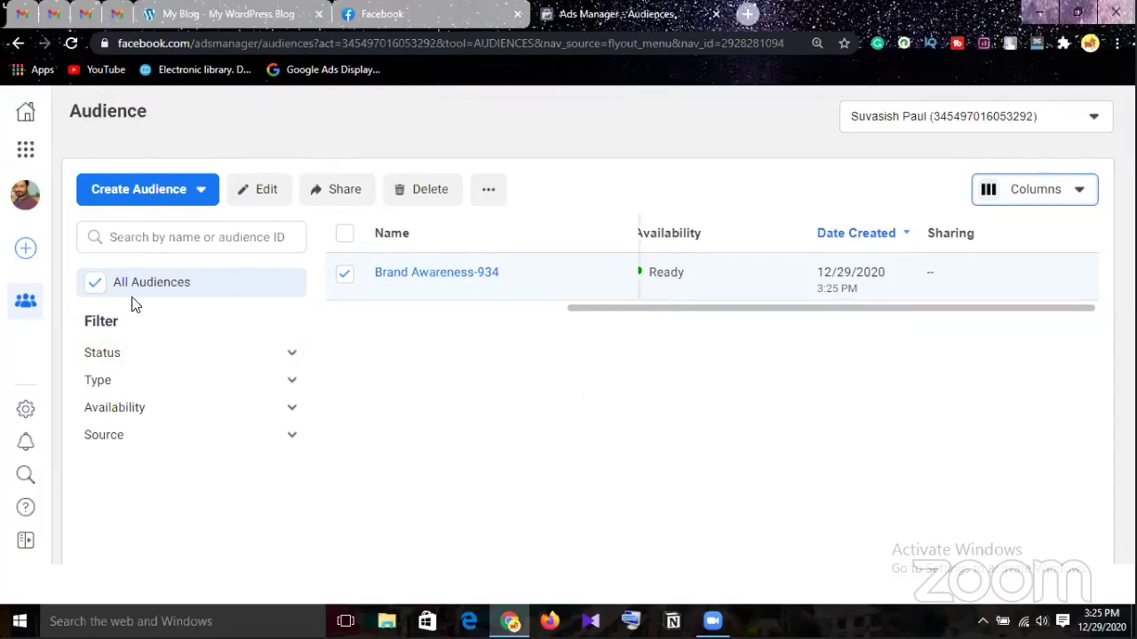
pyautogui.click(94, 282)
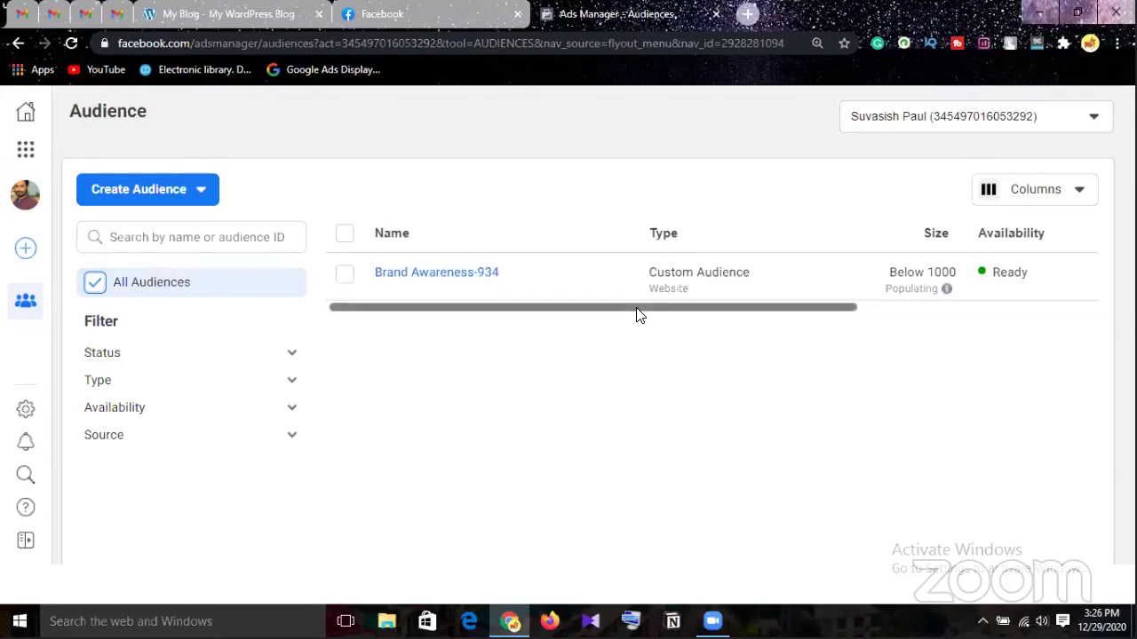
pyautogui.moveTo(640, 315); pyautogui.dragTo(710, 352)
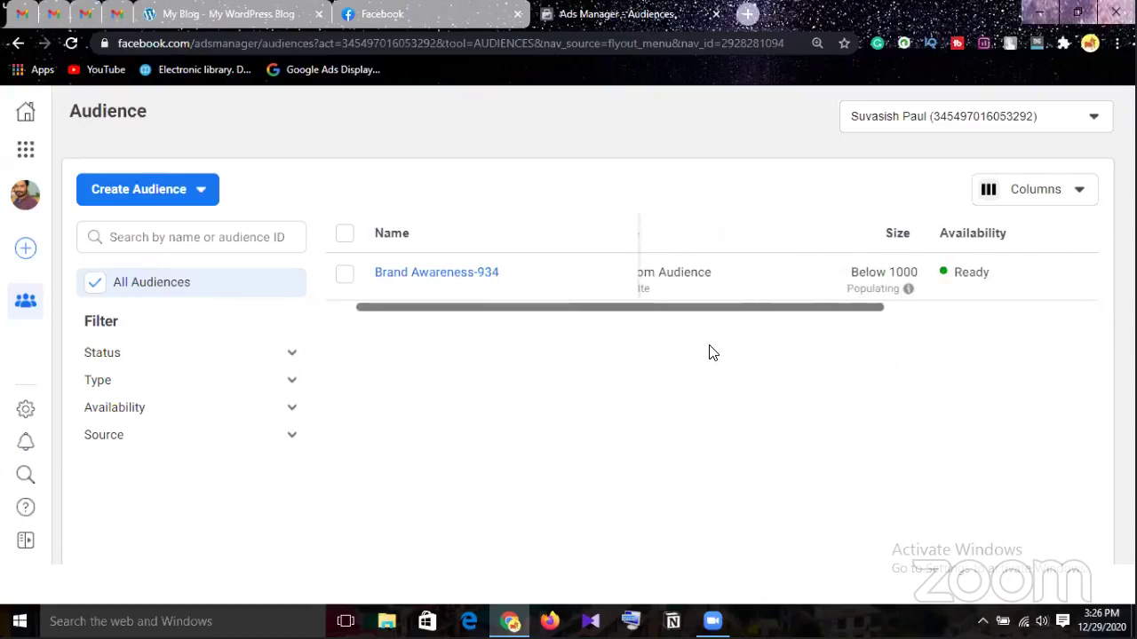
pyautogui.click(343, 275)
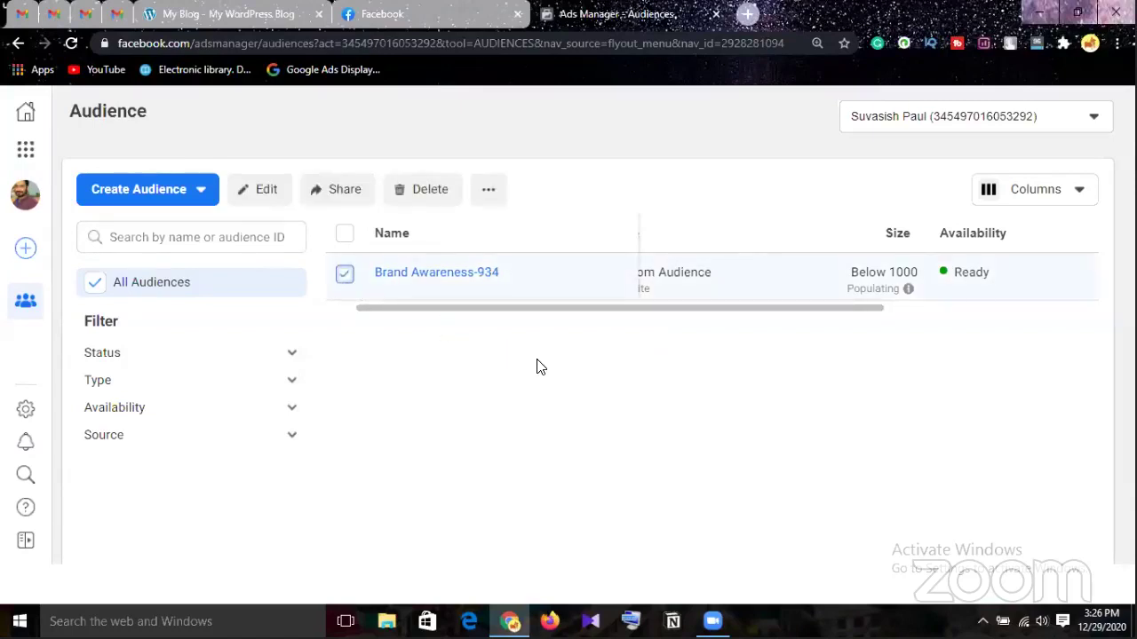
pyautogui.moveTo(431, 310); pyautogui.dragTo(404, 313)
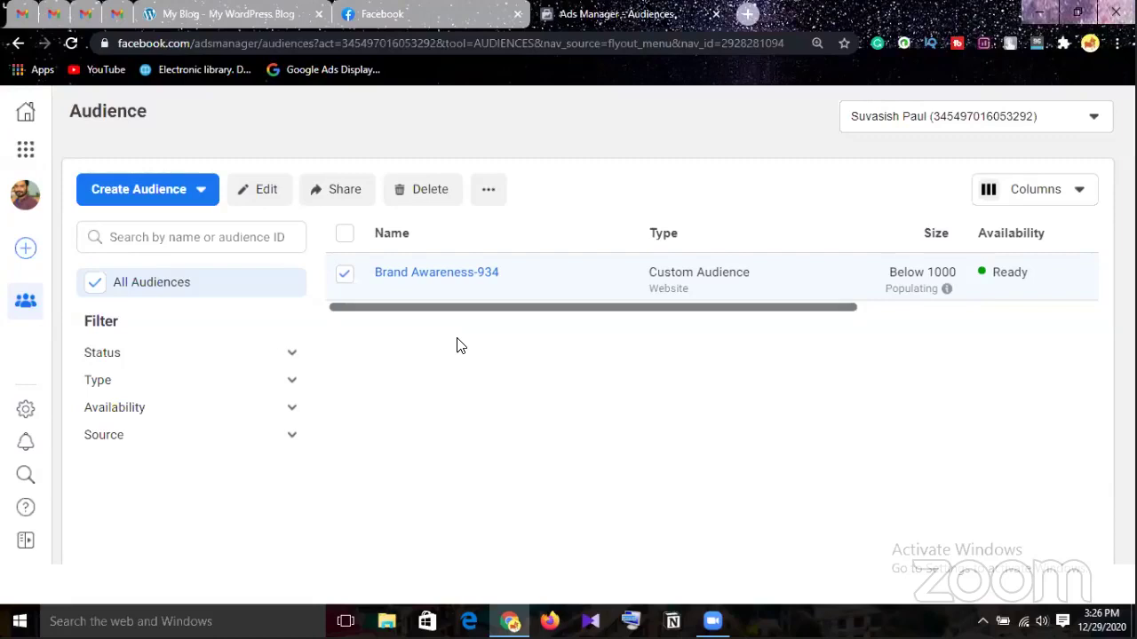
pyautogui.click(96, 287)
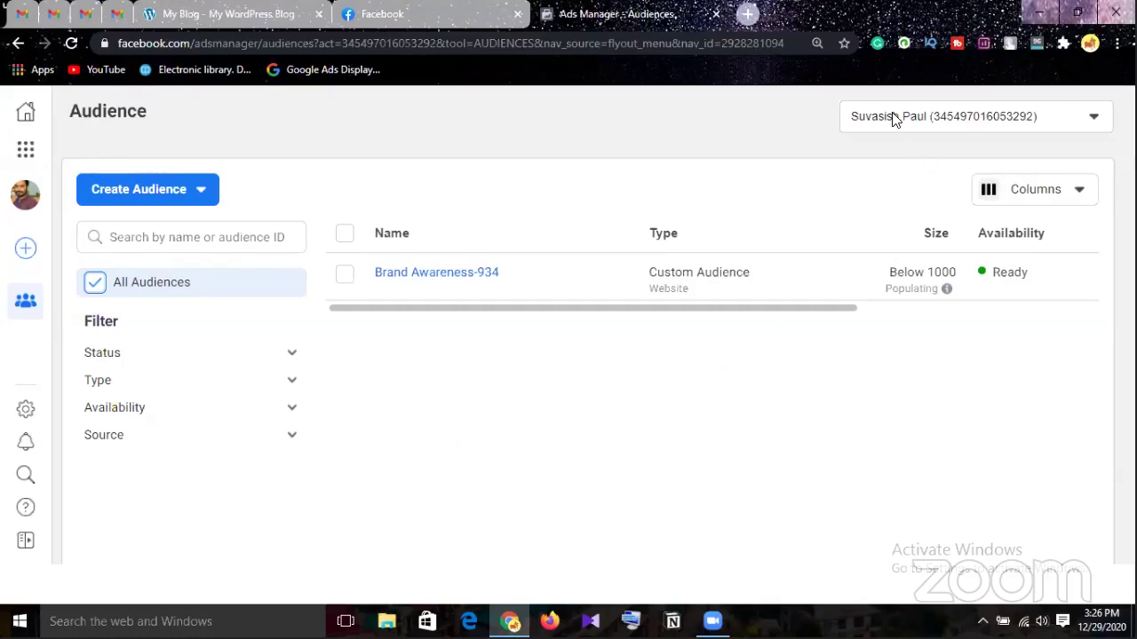
# Step: Glance at the ad account list, then expand the Status and Type filter options
pyautogui.click(1089, 130)
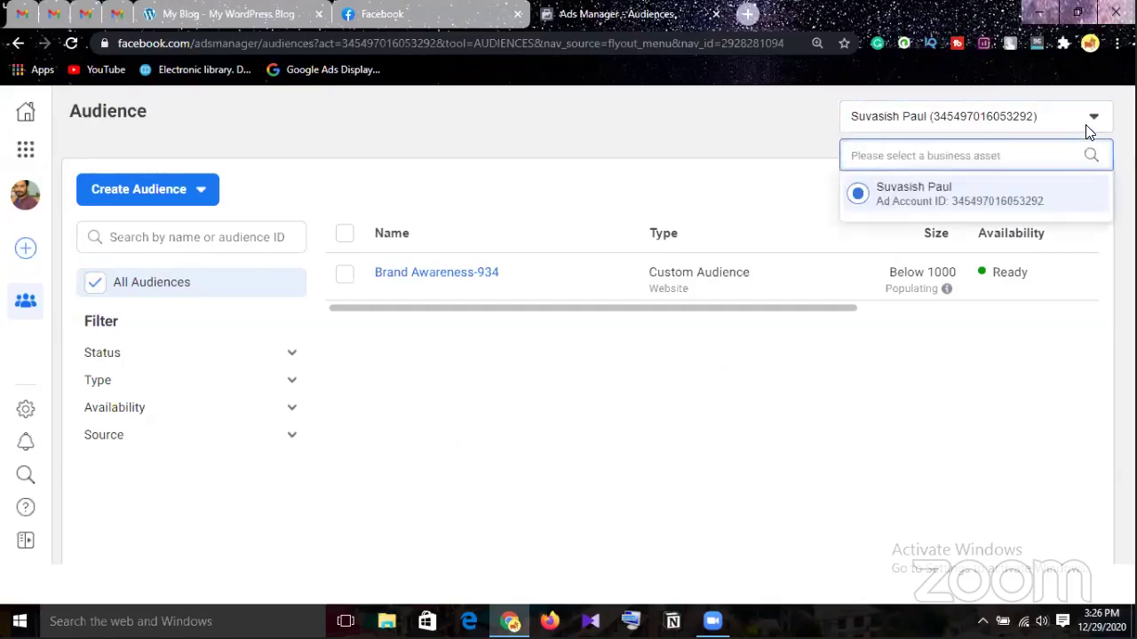
pyautogui.click(1089, 129)
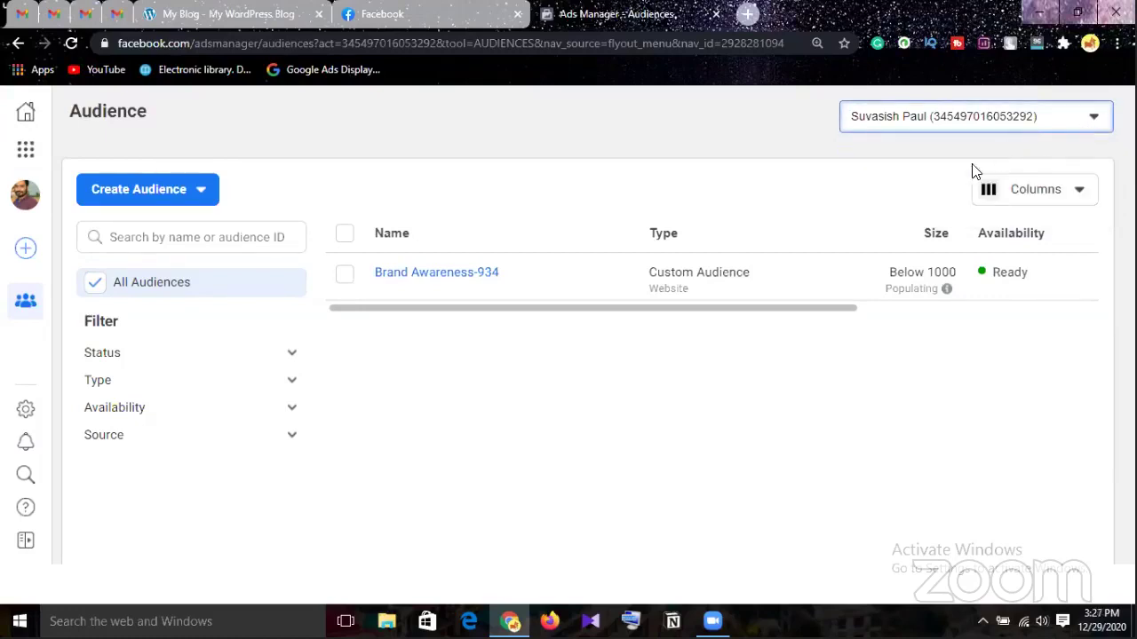
pyautogui.click(293, 358)
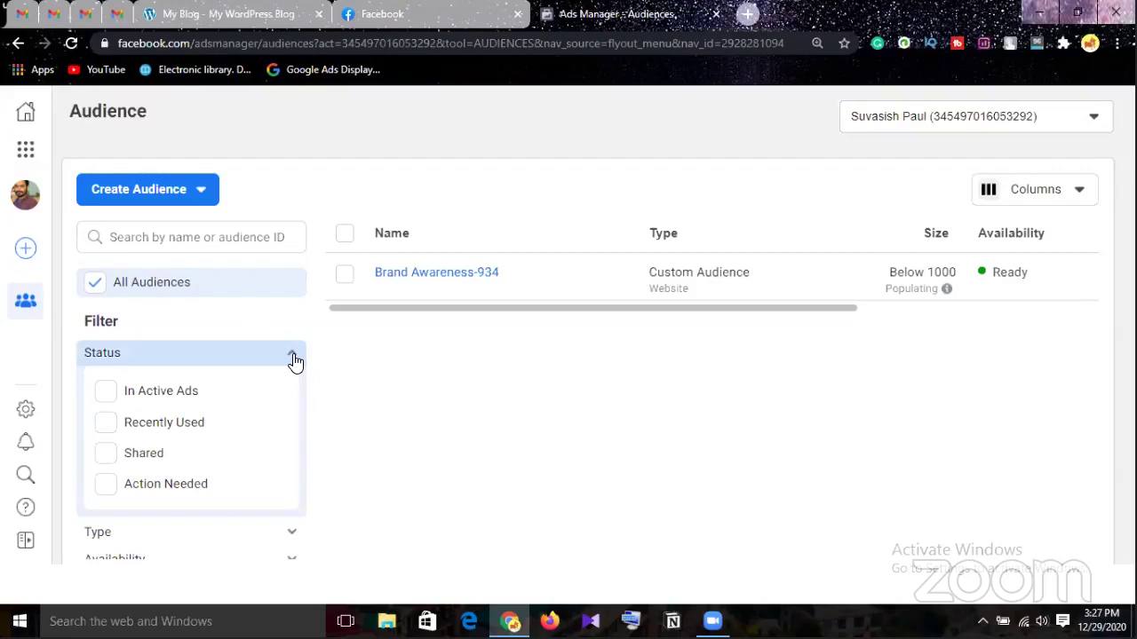
pyautogui.click(295, 360)
pyautogui.click(291, 386)
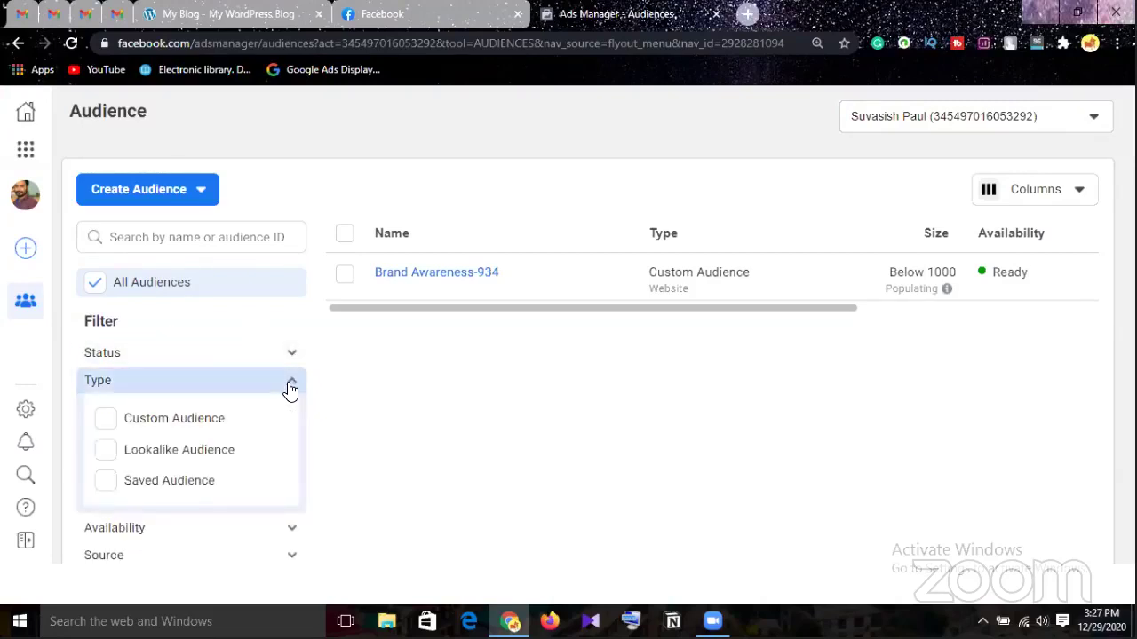
# Step: Expand the Availability and Source filter options, then collapse Source again
pyautogui.click(292, 387)
pyautogui.click(291, 414)
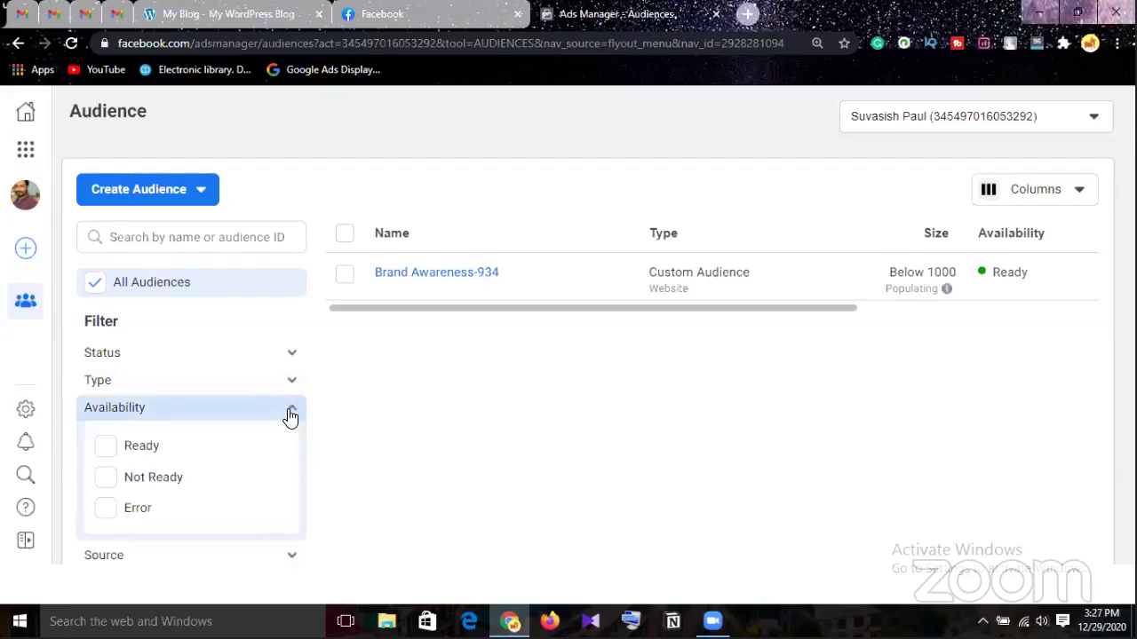
pyautogui.click(291, 414)
pyautogui.click(293, 435)
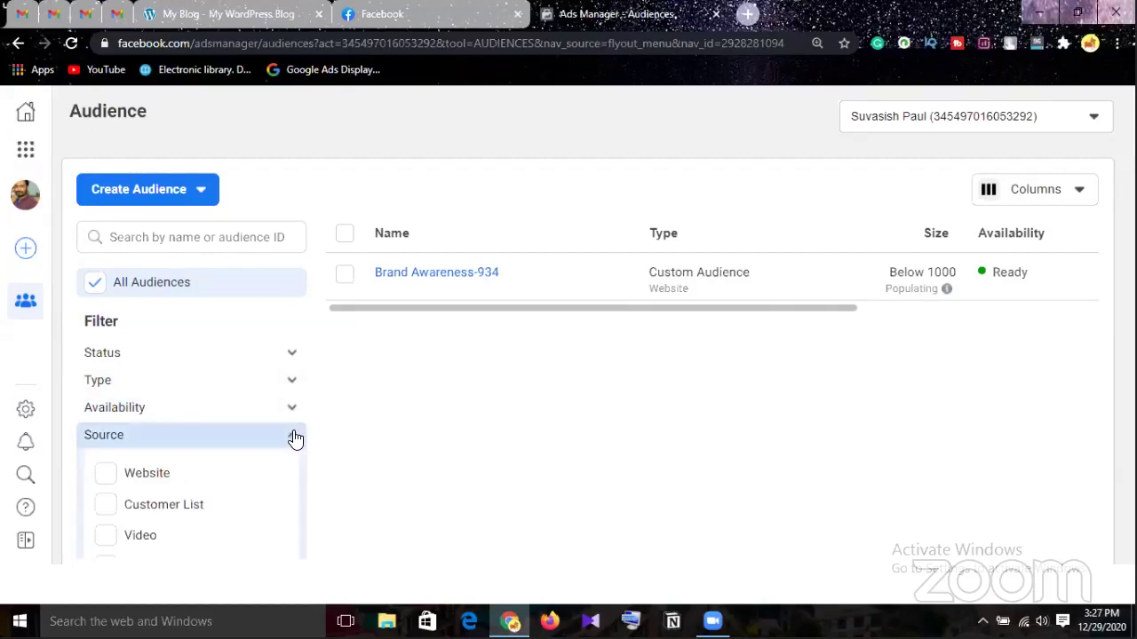
pyautogui.click(296, 437)
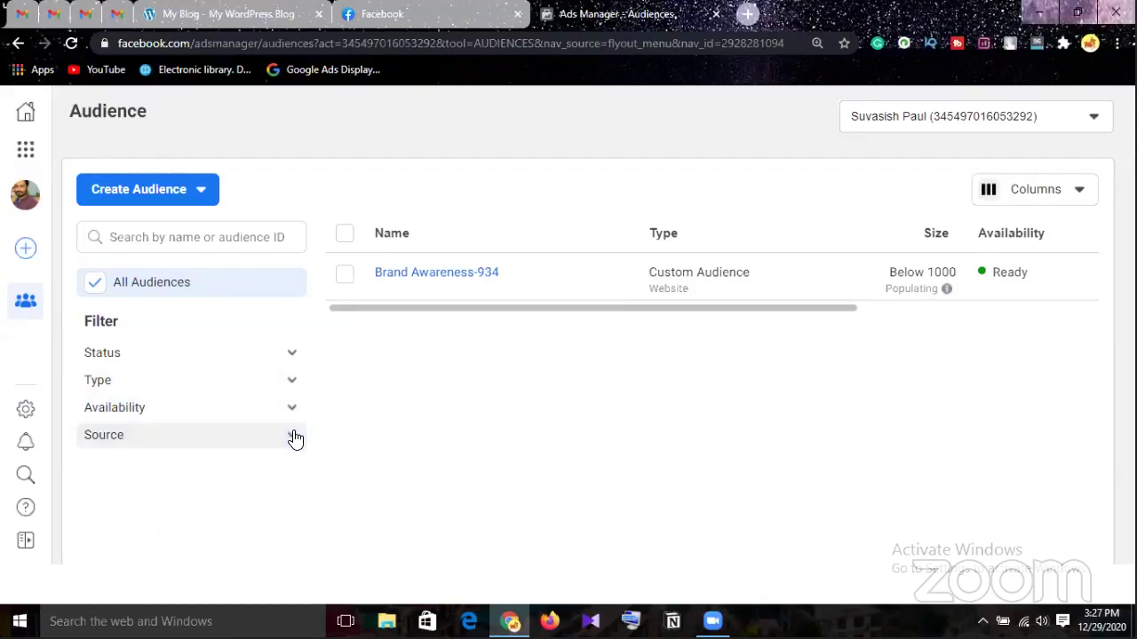
pyautogui.moveTo(30, 303)
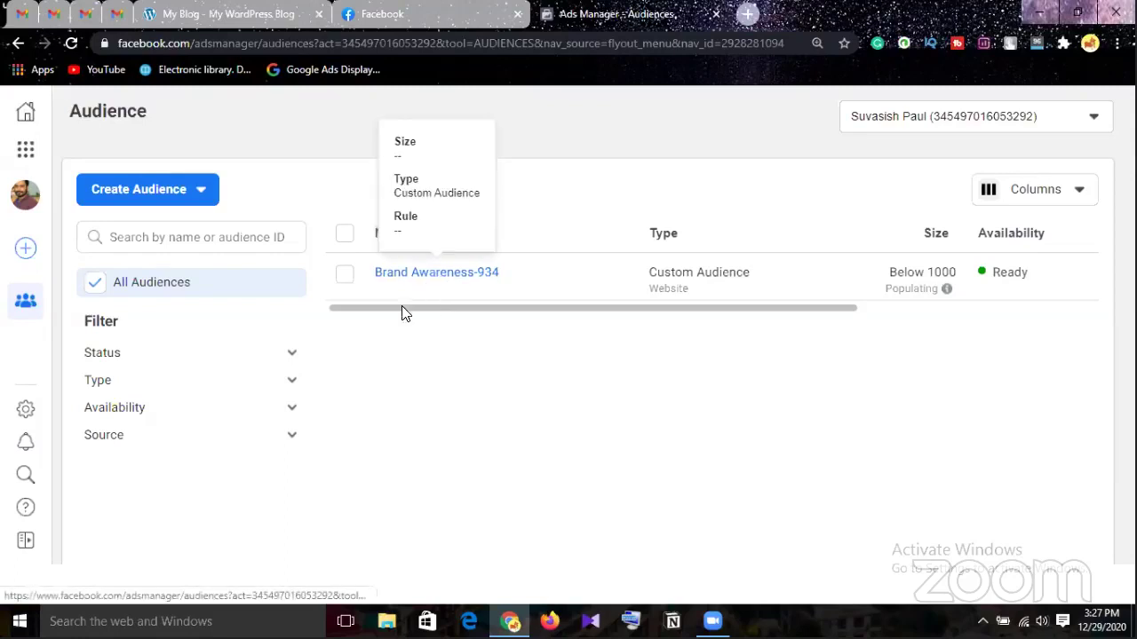
# Step: Select Brand Awareness-934 and choose View Pixel from its '...' actions menu
pyautogui.click(346, 278)
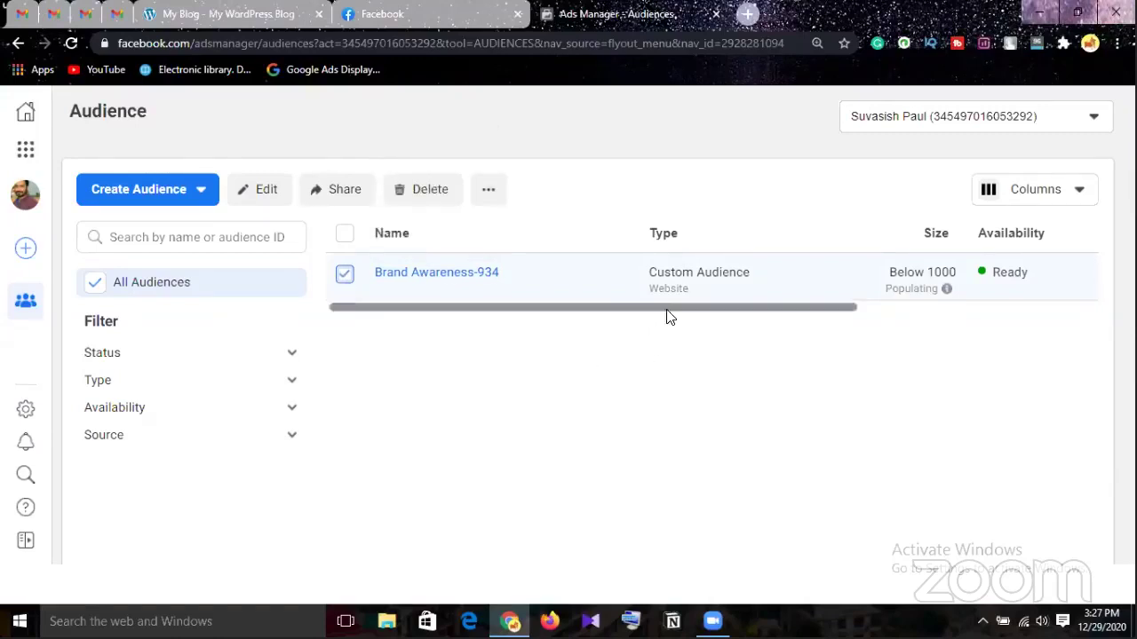
pyautogui.click(491, 192)
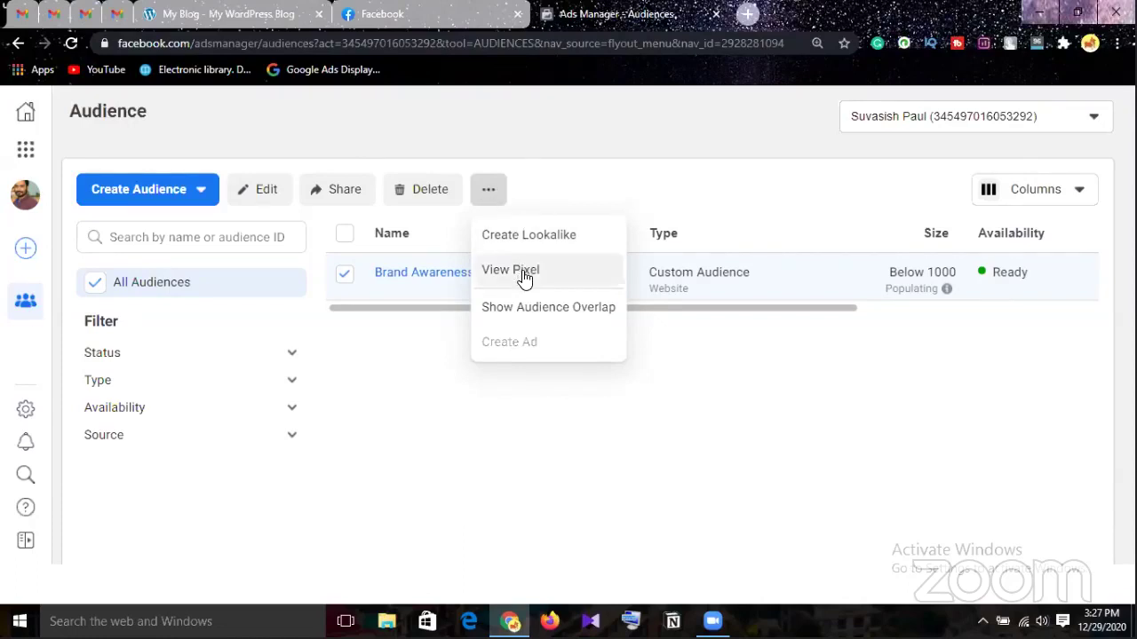
pyautogui.click(480, 408)
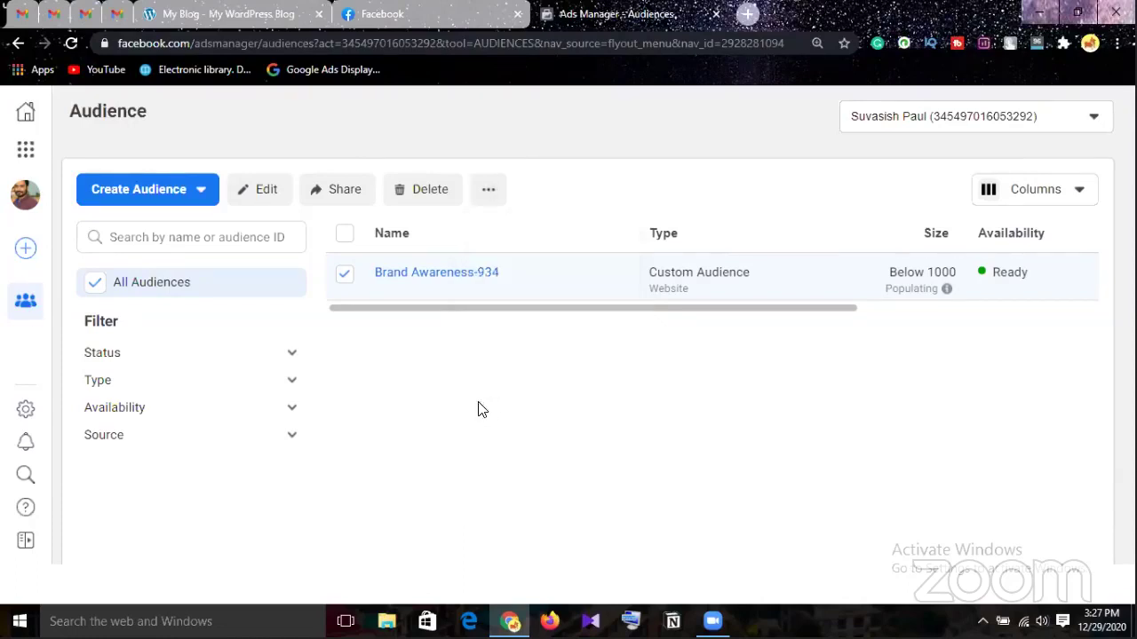
pyautogui.click(487, 191)
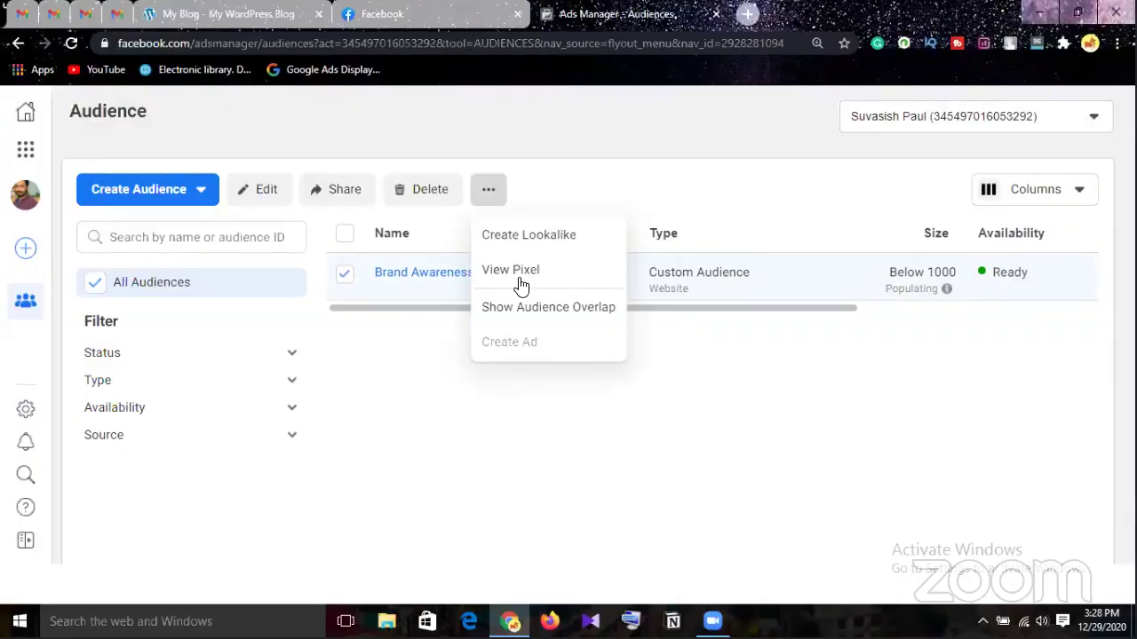
pyautogui.click(527, 279)
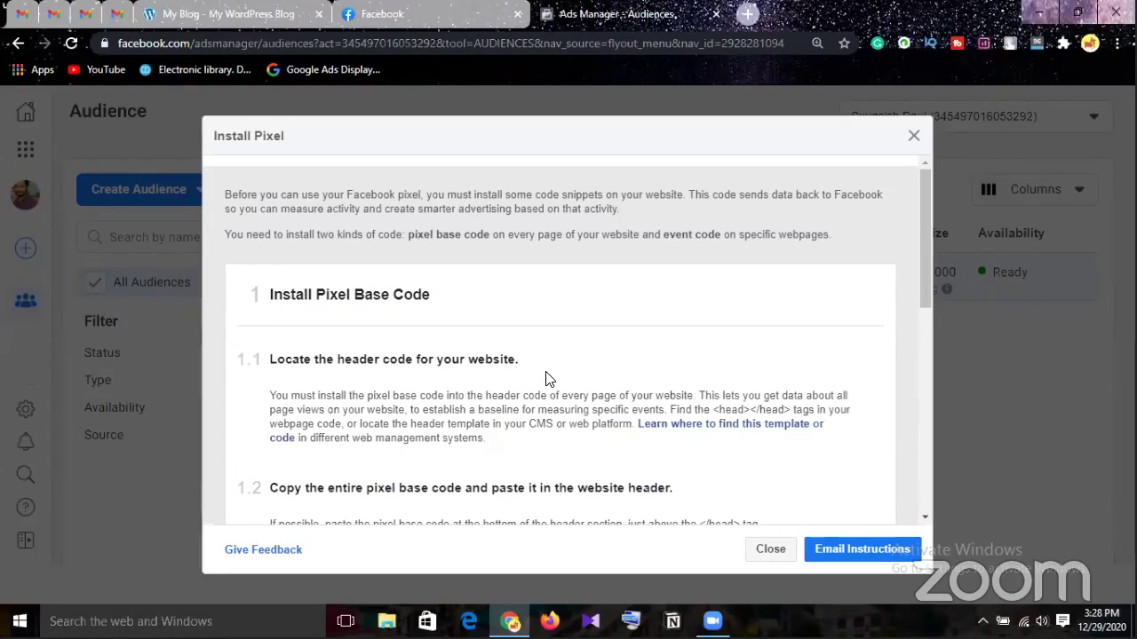
# Step: Scroll to the pixel base code box in Install Pixel and copy the code
pyautogui.scroll(-2, 548, 380)
pyautogui.scroll(-2, 548, 379)
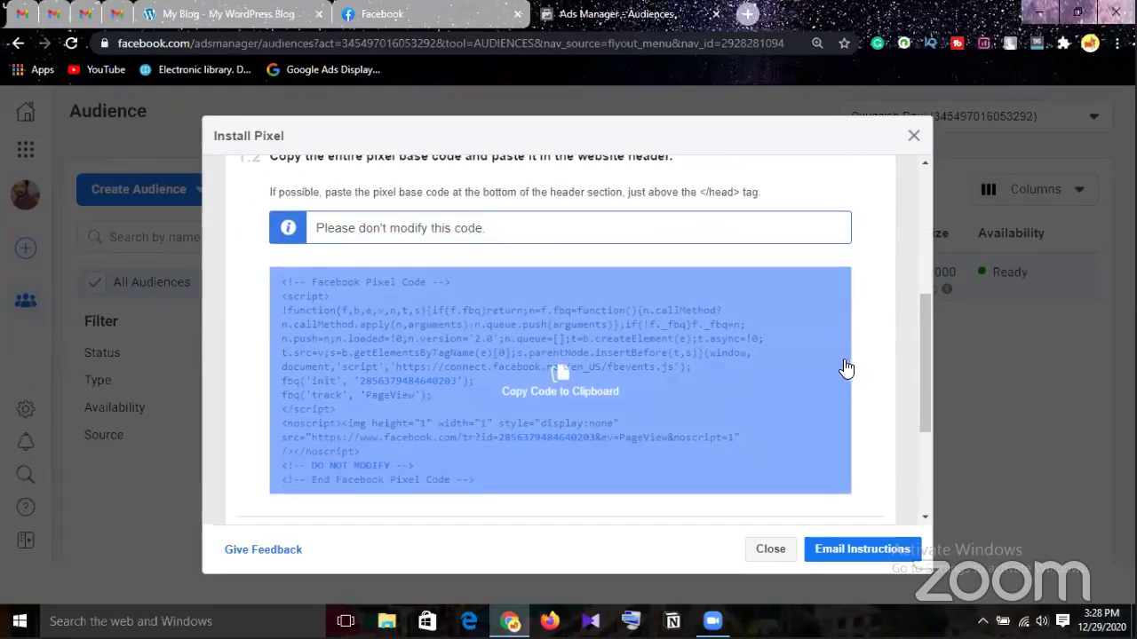
pyautogui.scroll(-3, 684, 335)
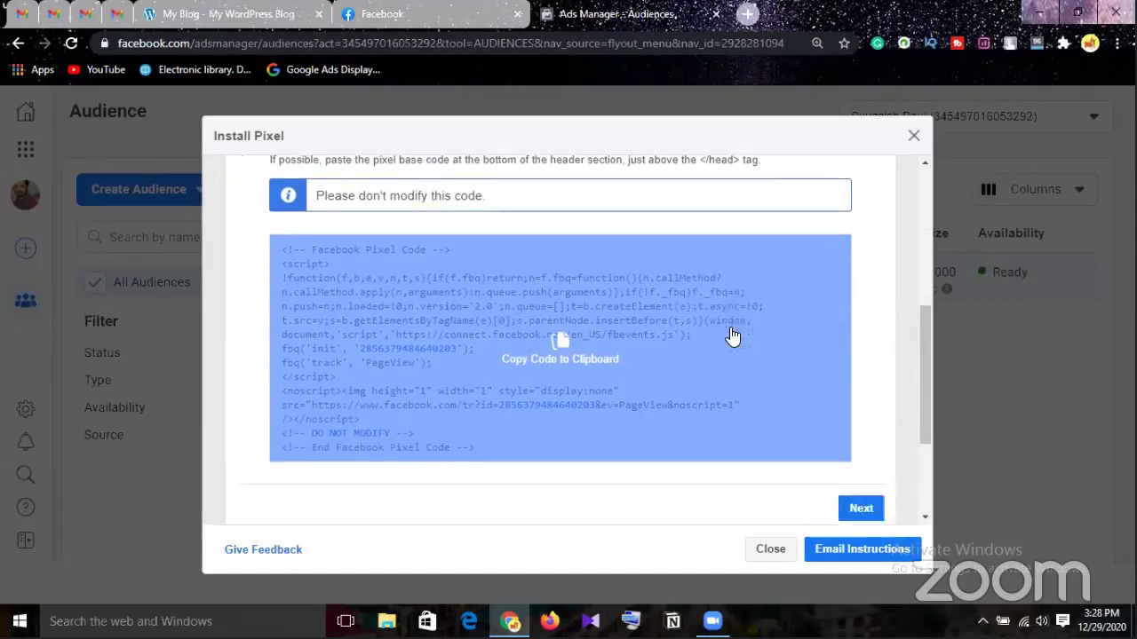
pyautogui.scroll(1, 716, 339)
pyautogui.scroll(1, 716, 338)
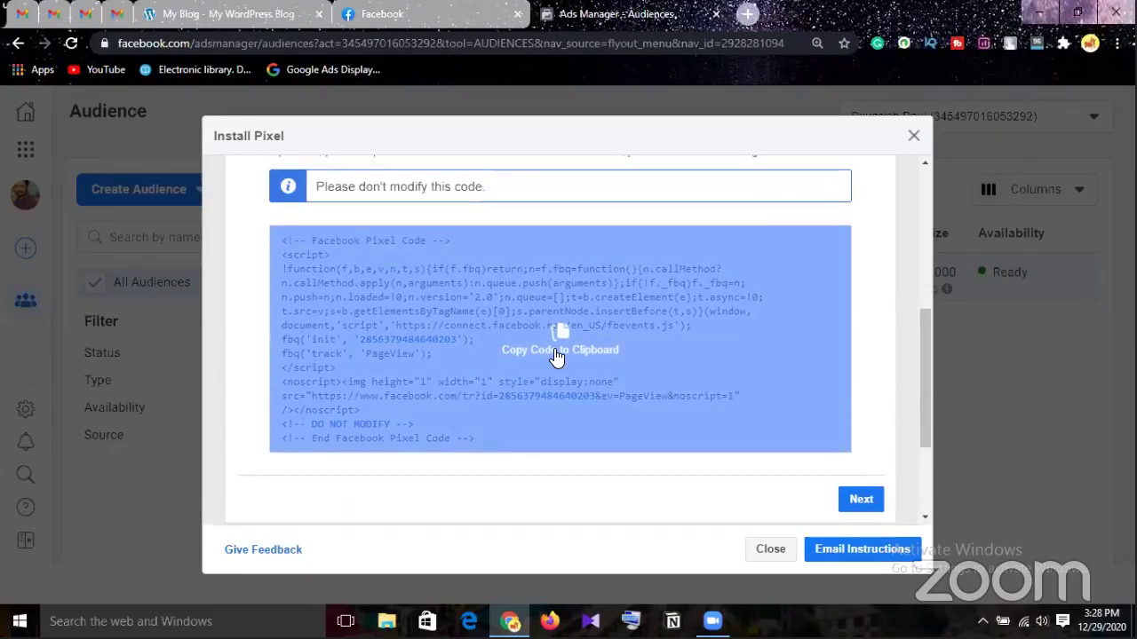
pyautogui.click(556, 354)
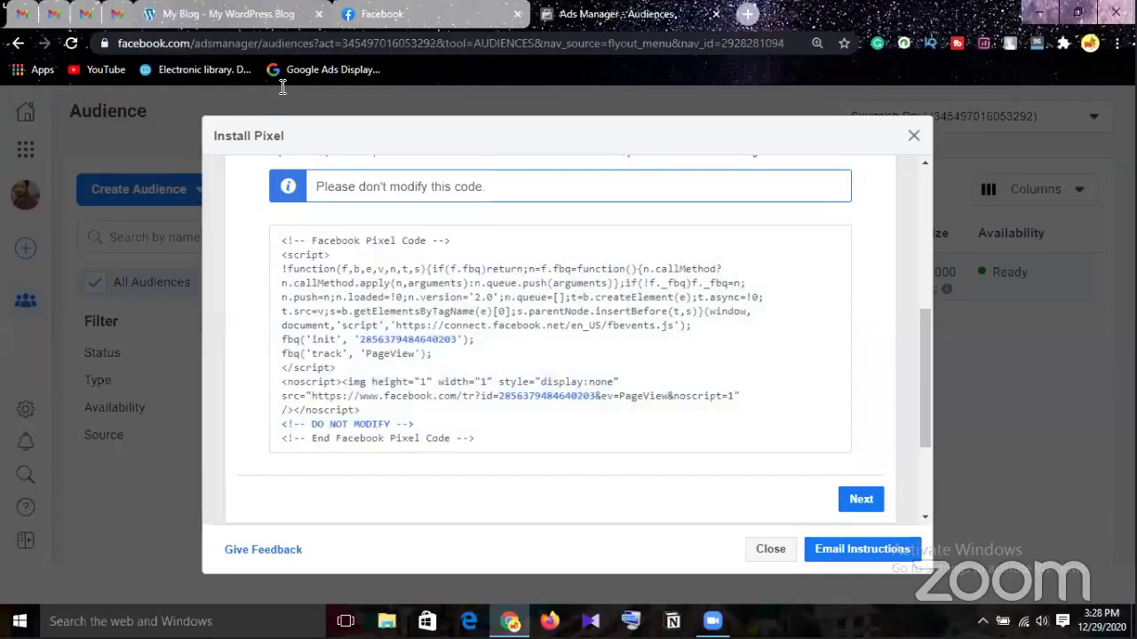
# Step: Switch to the My Blog tab and go to the WordPress admin Dashboard via the admin bar
pyautogui.click(224, 14)
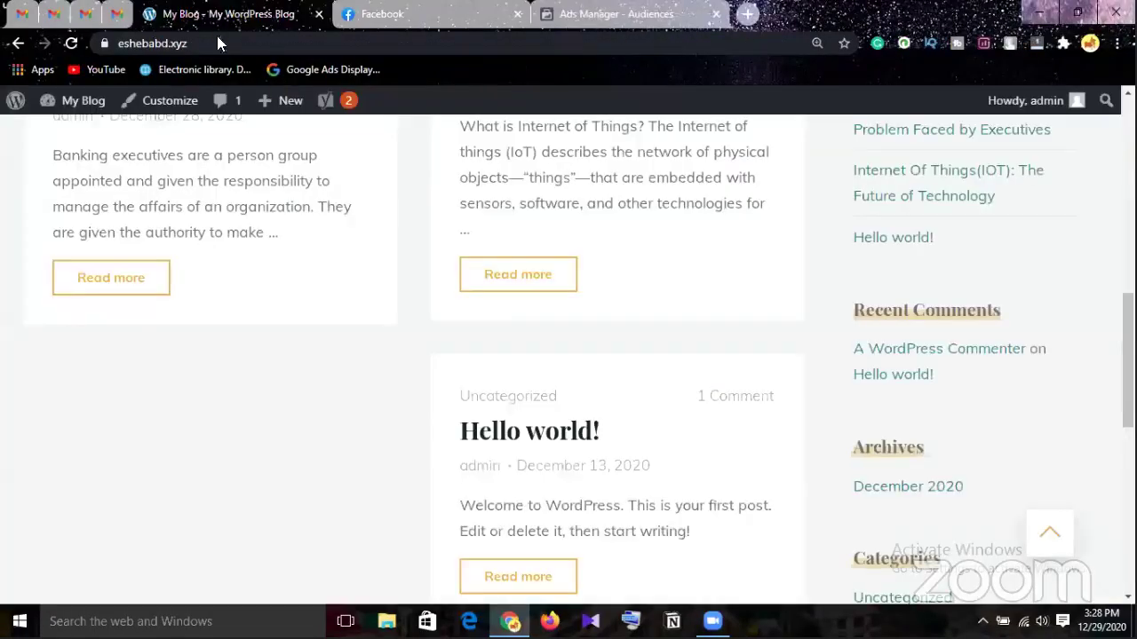
pyautogui.scroll(6, 166, 237)
pyautogui.moveTo(95, 104)
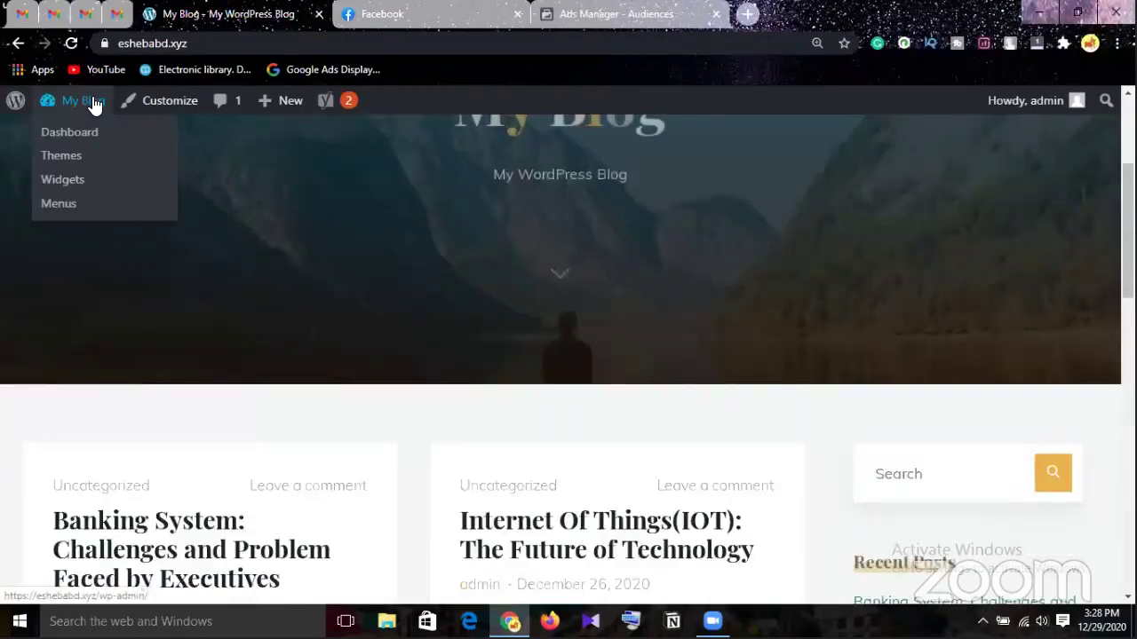
pyautogui.click(78, 135)
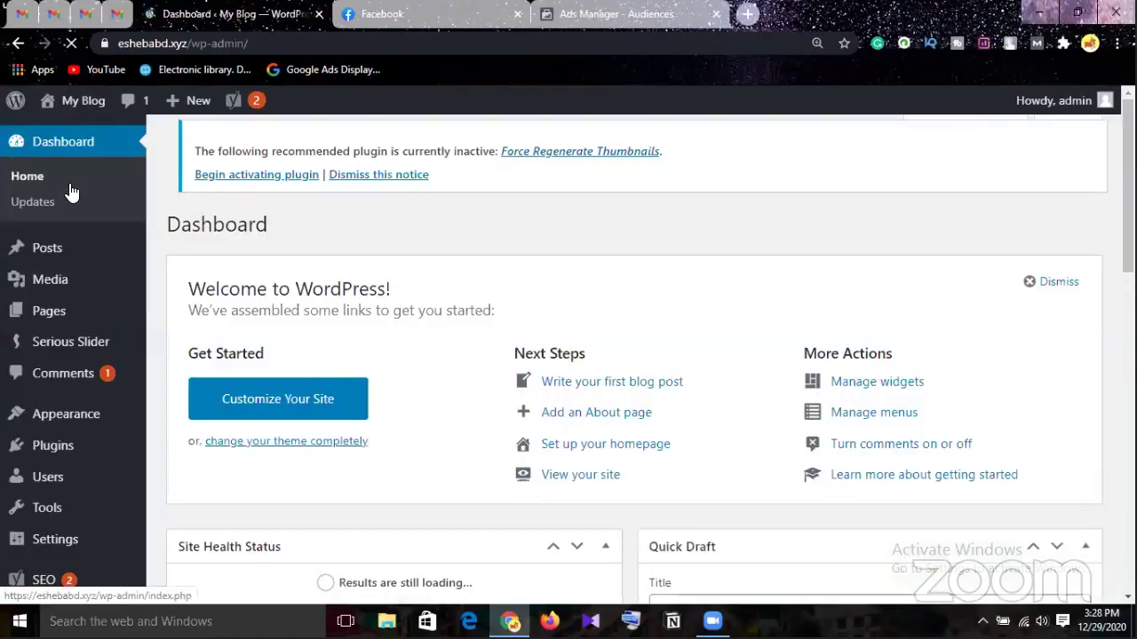
pyautogui.moveTo(49, 426)
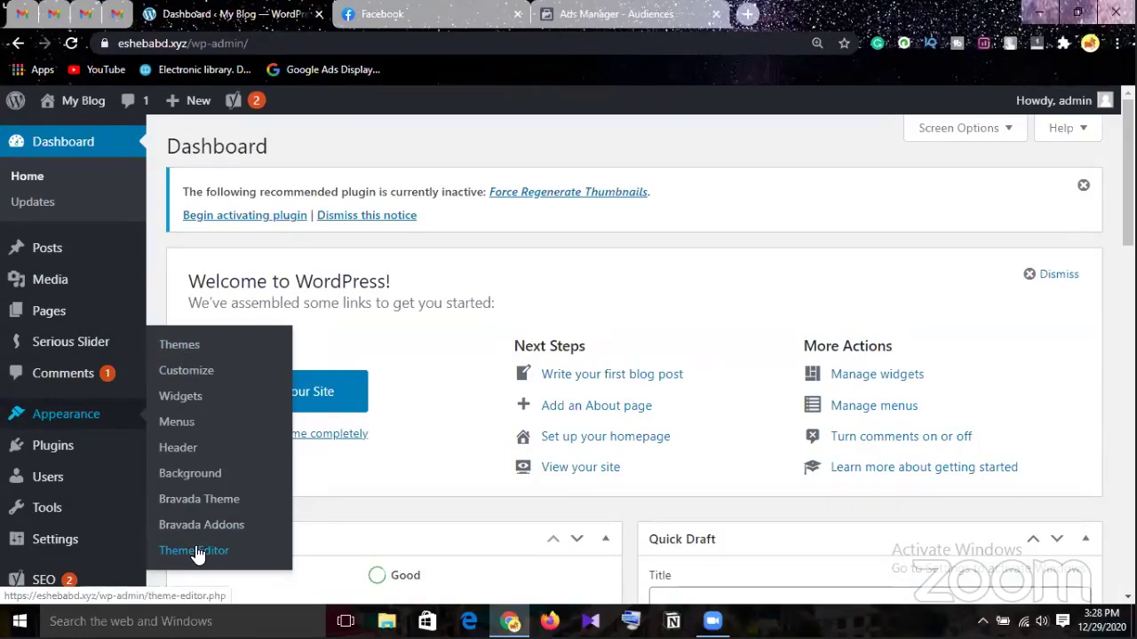
pyautogui.moveTo(71, 544)
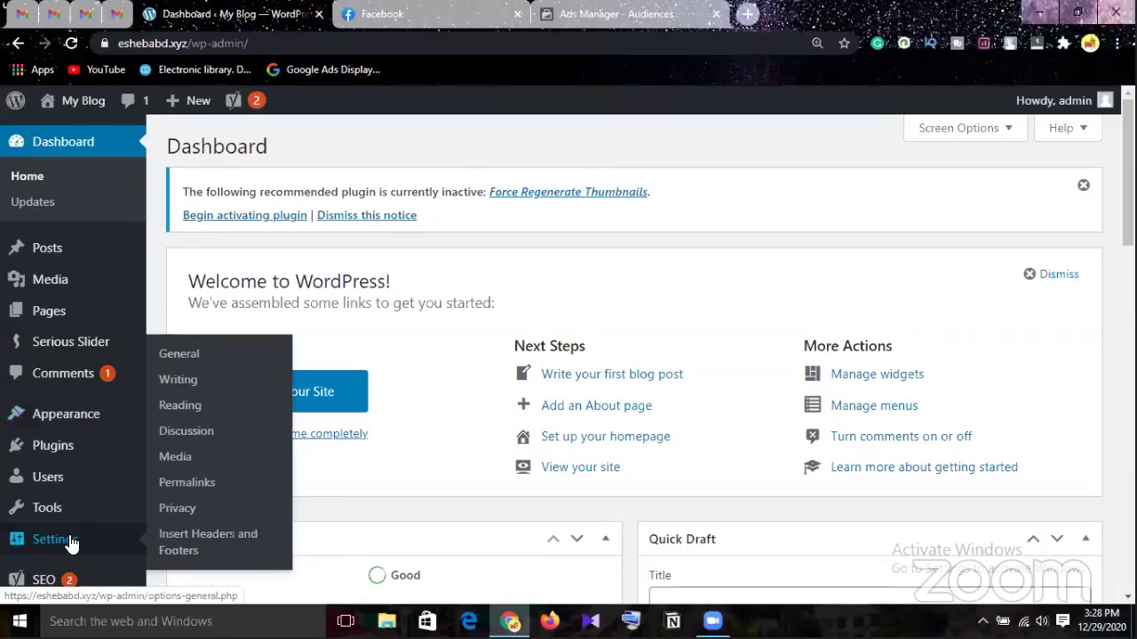
# Step: Open the Bravada theme in Appearance > Theme Editor and accept the Heads up! direct-edit warning
pyautogui.moveTo(84, 418)
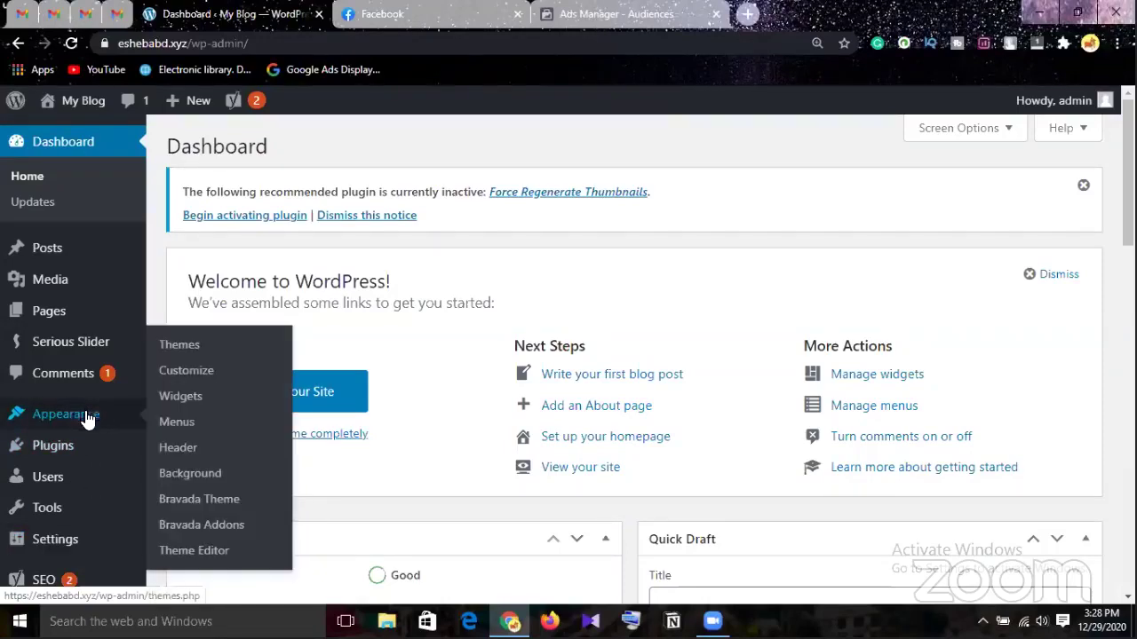
pyautogui.click(175, 555)
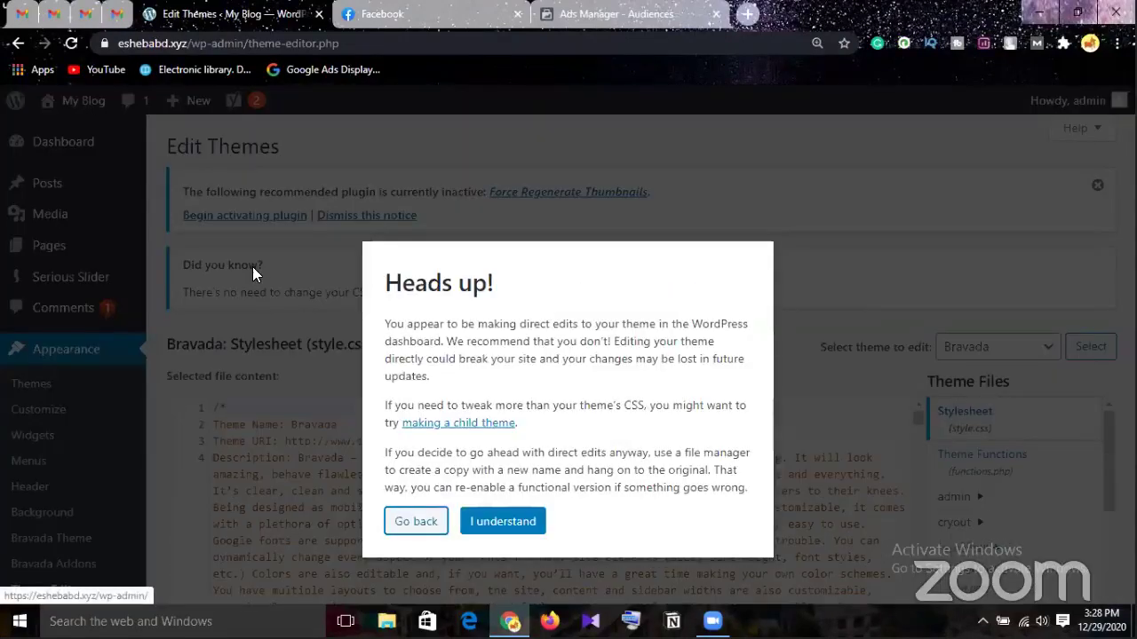
pyautogui.click(503, 524)
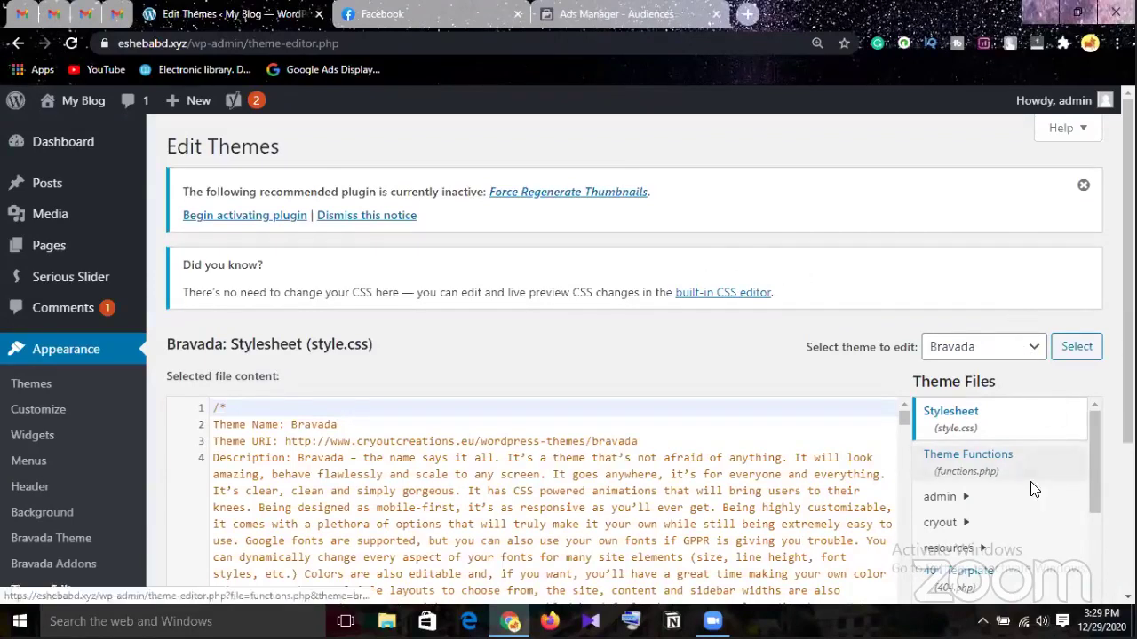
# Step: Load Theme Header (header.php) from the Theme Files list into the editor
pyautogui.scroll(-2, 1023, 495)
pyautogui.scroll(-3, 1021, 479)
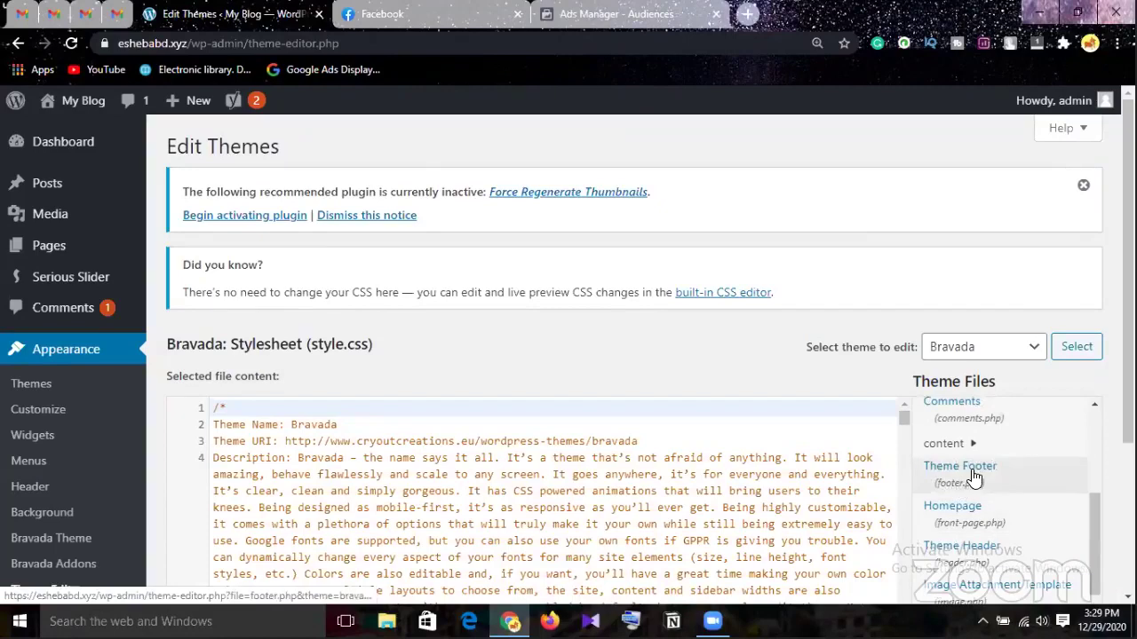
pyautogui.click(982, 560)
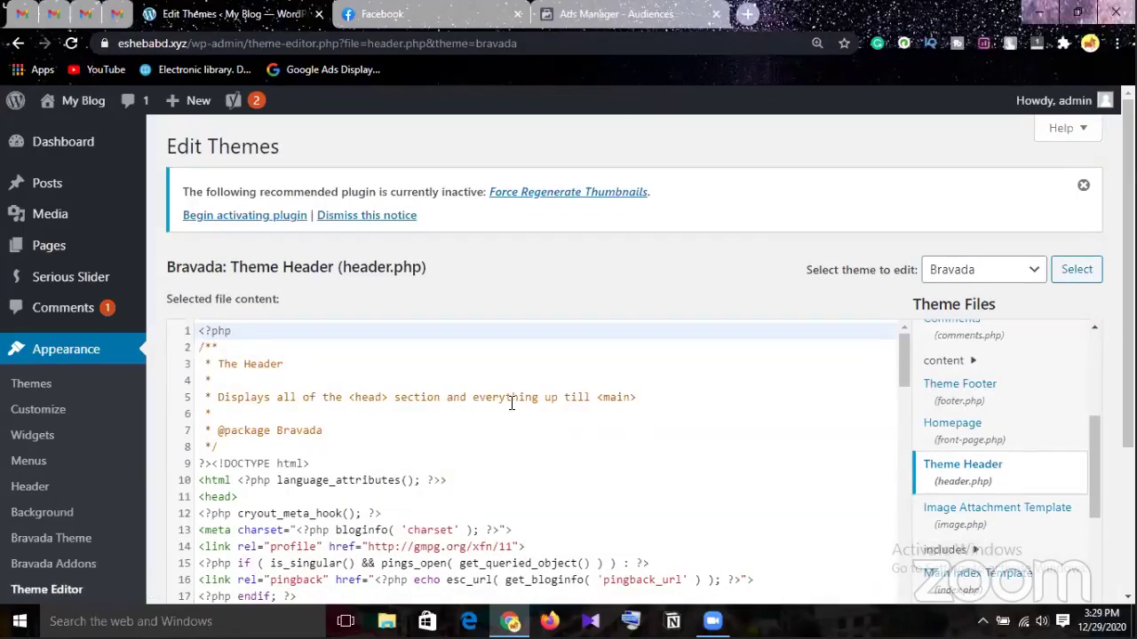
# Step: Insert two new lines after line 3 ' * The Header' in header.php
pyautogui.click(292, 365)
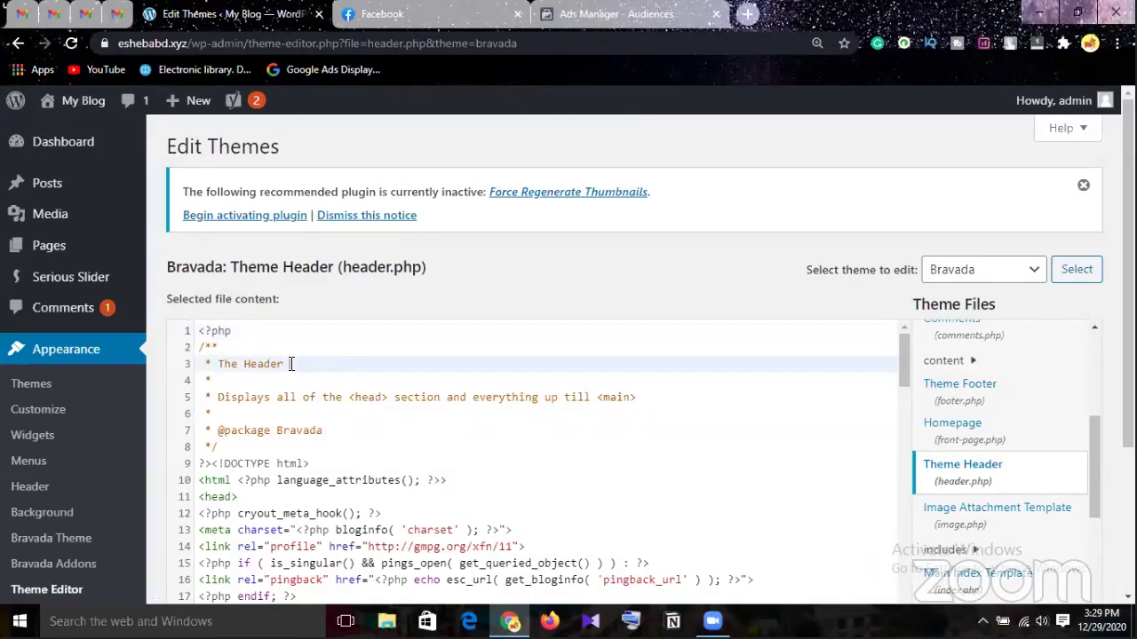
pyautogui.press('Return')
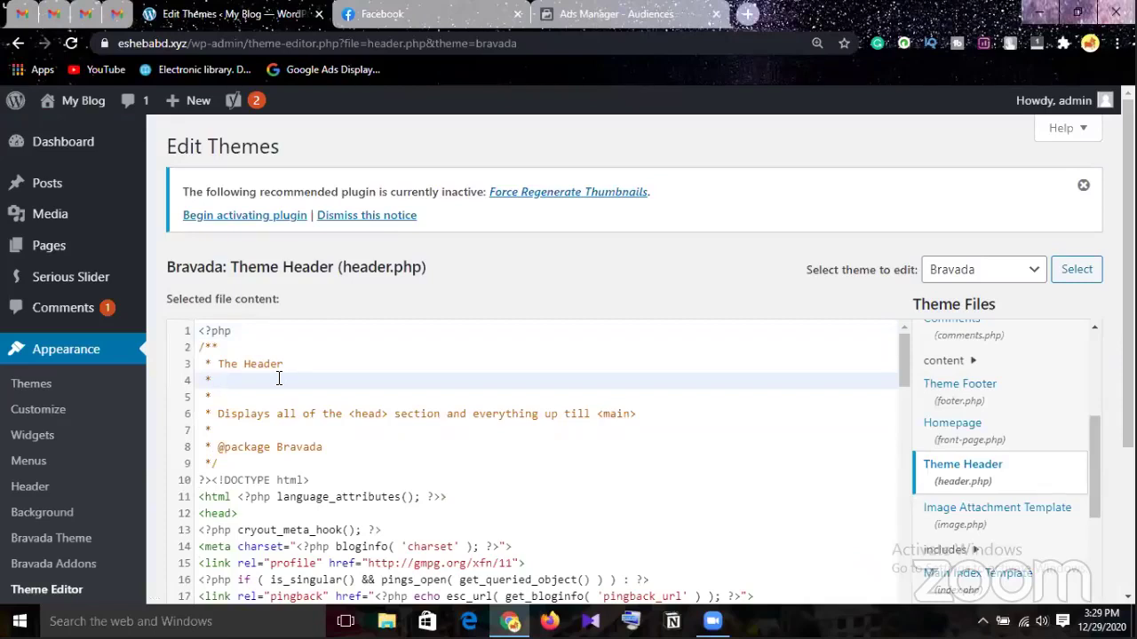
pyautogui.press('Return')
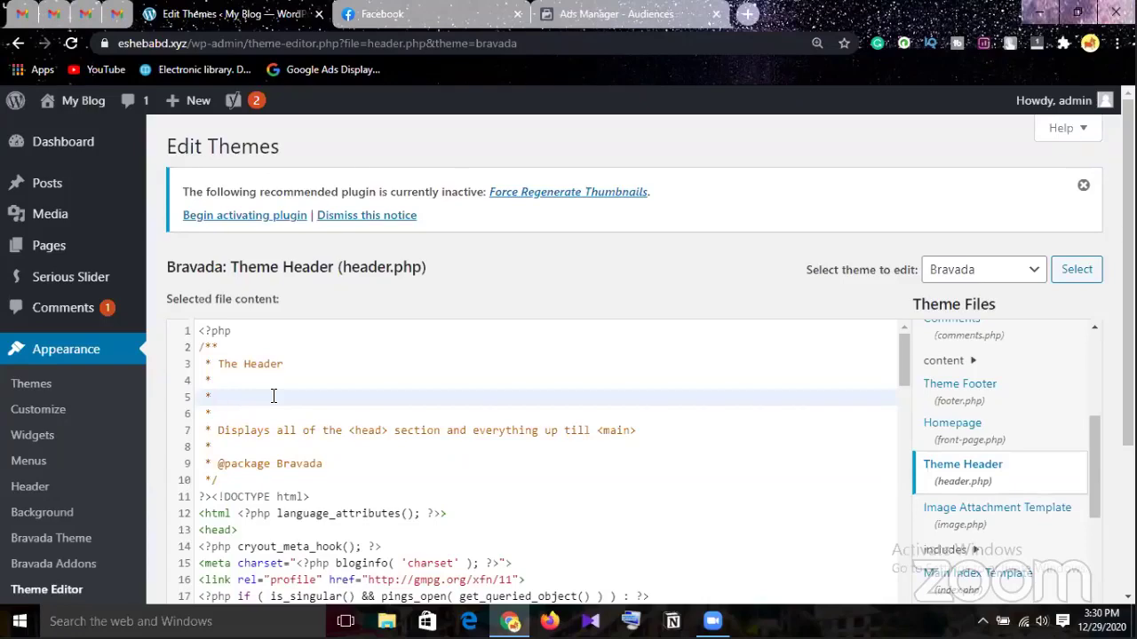
# Step: At the end of header.php, add a blank line after empty line 92, above </header>
pyautogui.scroll(-8, 274, 396)
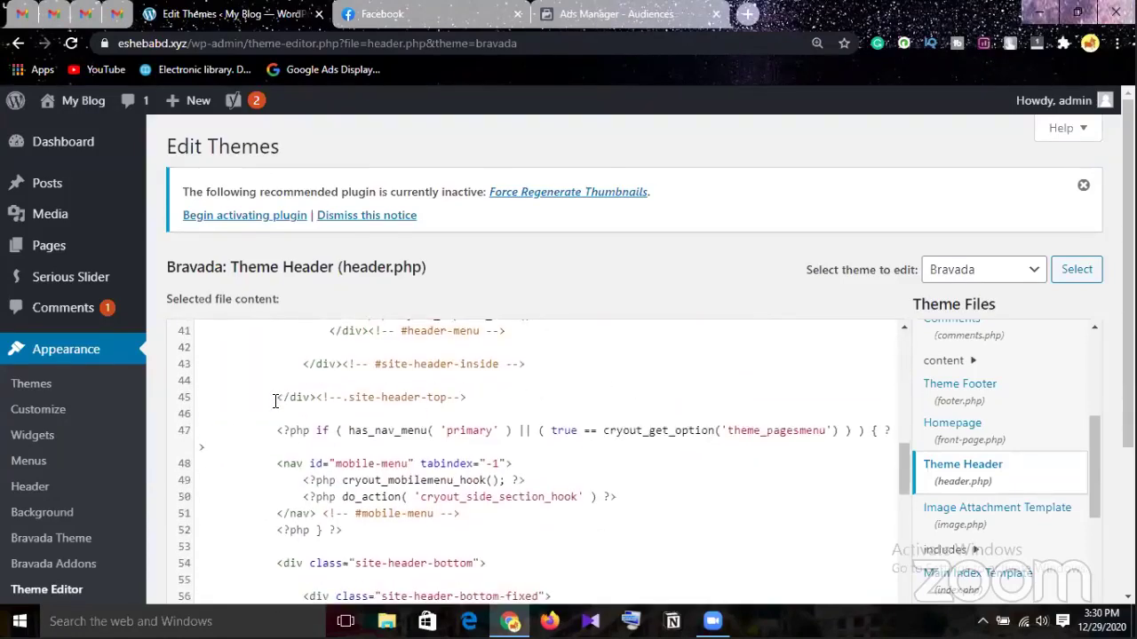
pyautogui.scroll(-4, 275, 401)
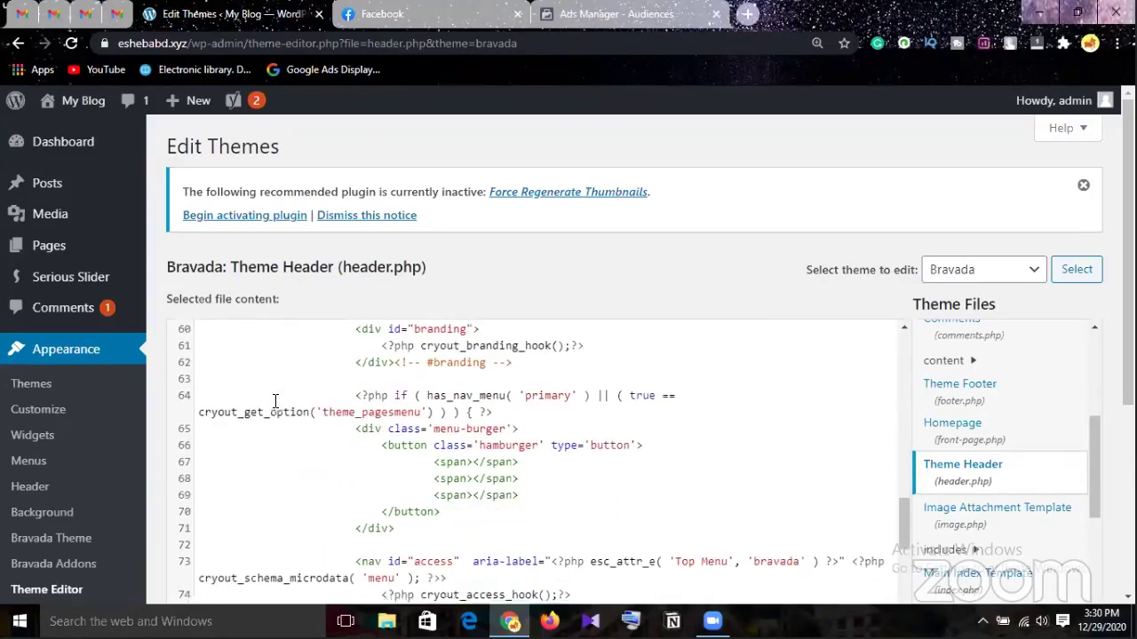
pyautogui.scroll(-5, 276, 401)
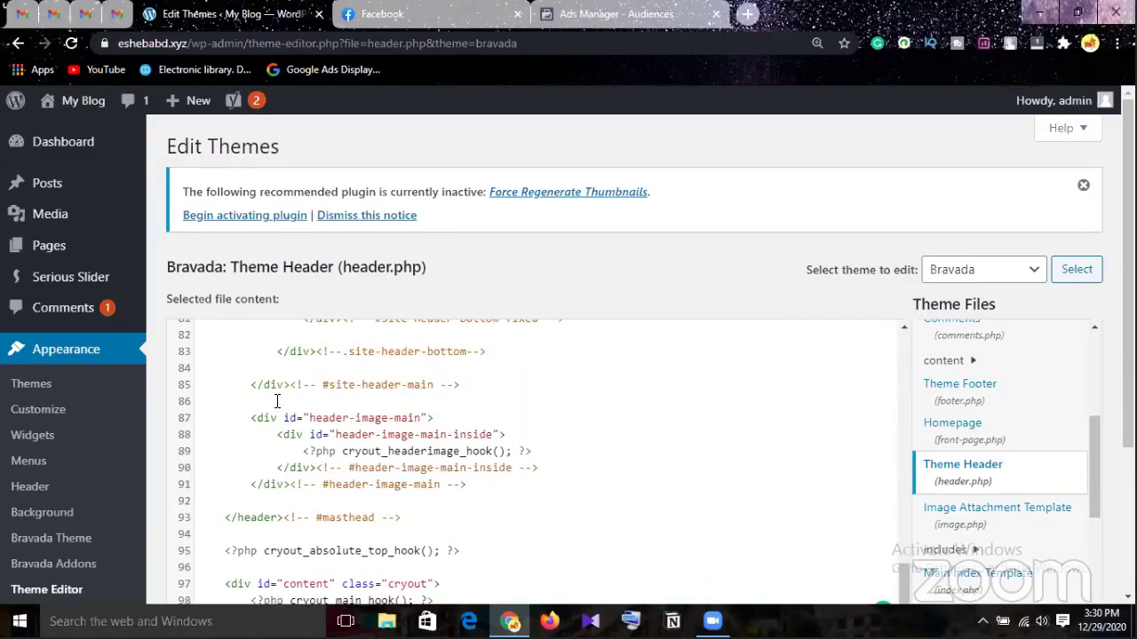
pyautogui.scroll(-3, 277, 401)
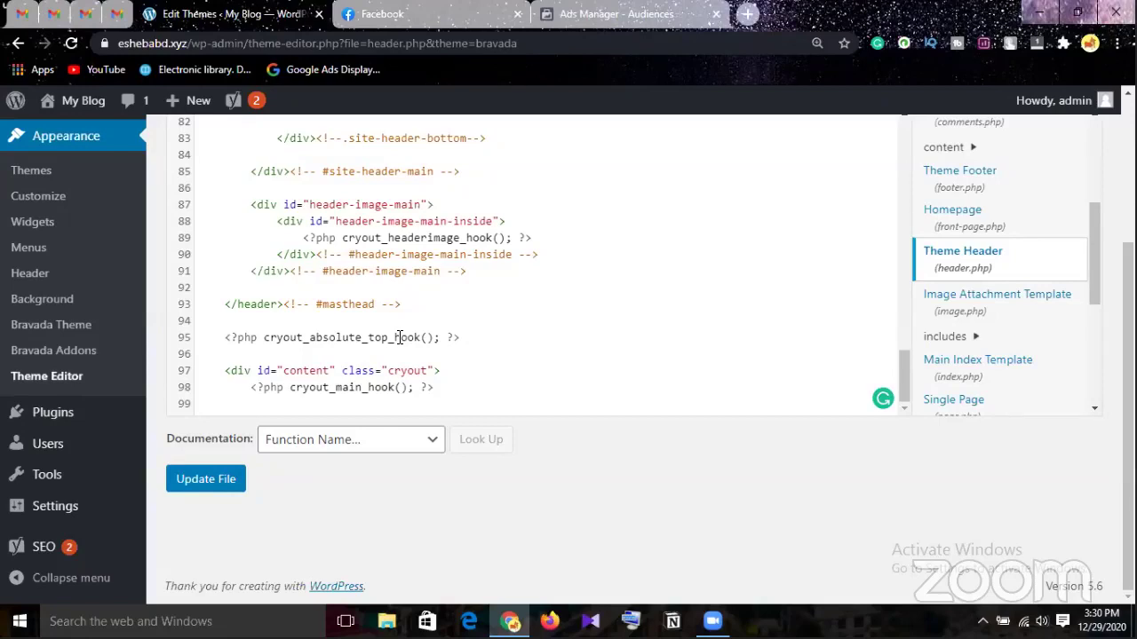
pyautogui.click(221, 286)
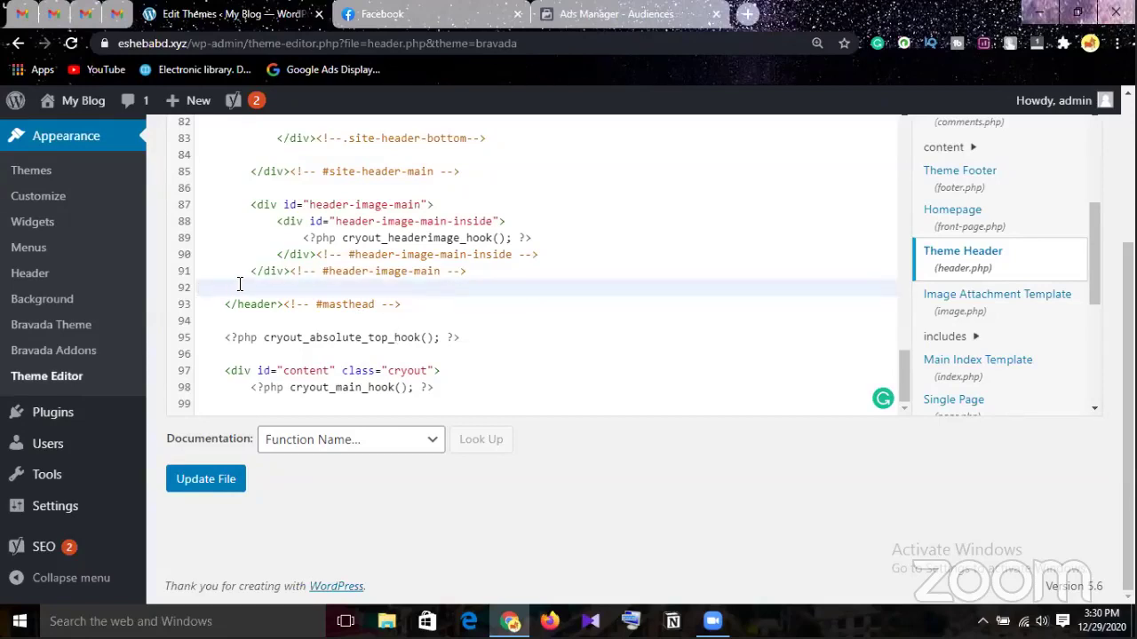
pyautogui.press('Return')
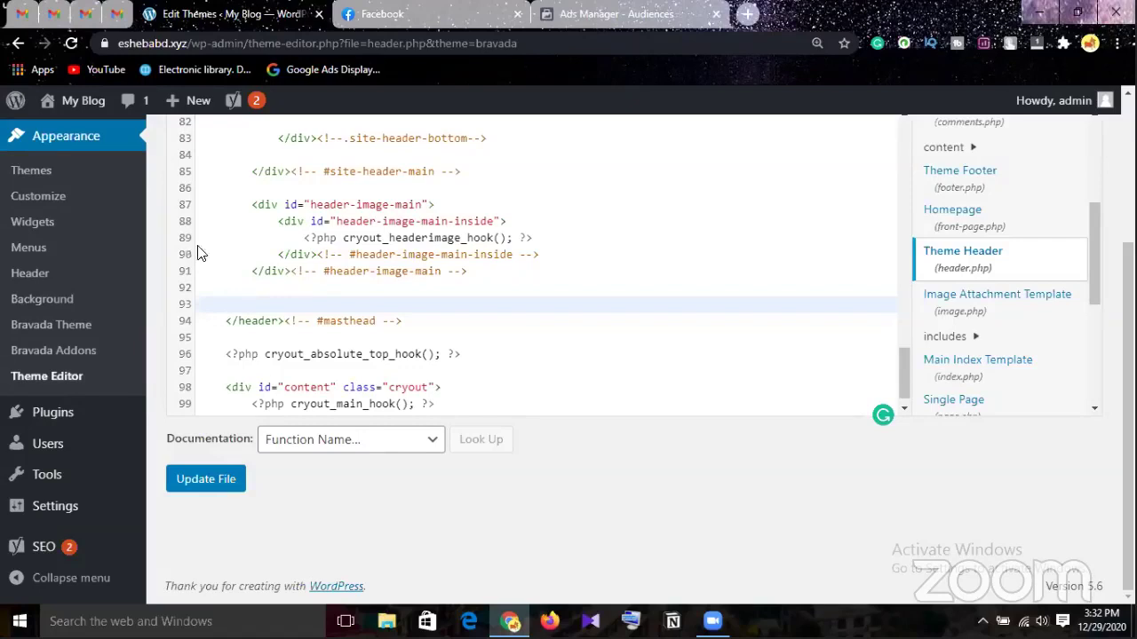
# Step: Scroll the code editor back up to line 1 of header.php
pyautogui.scroll(1, 404, 271)
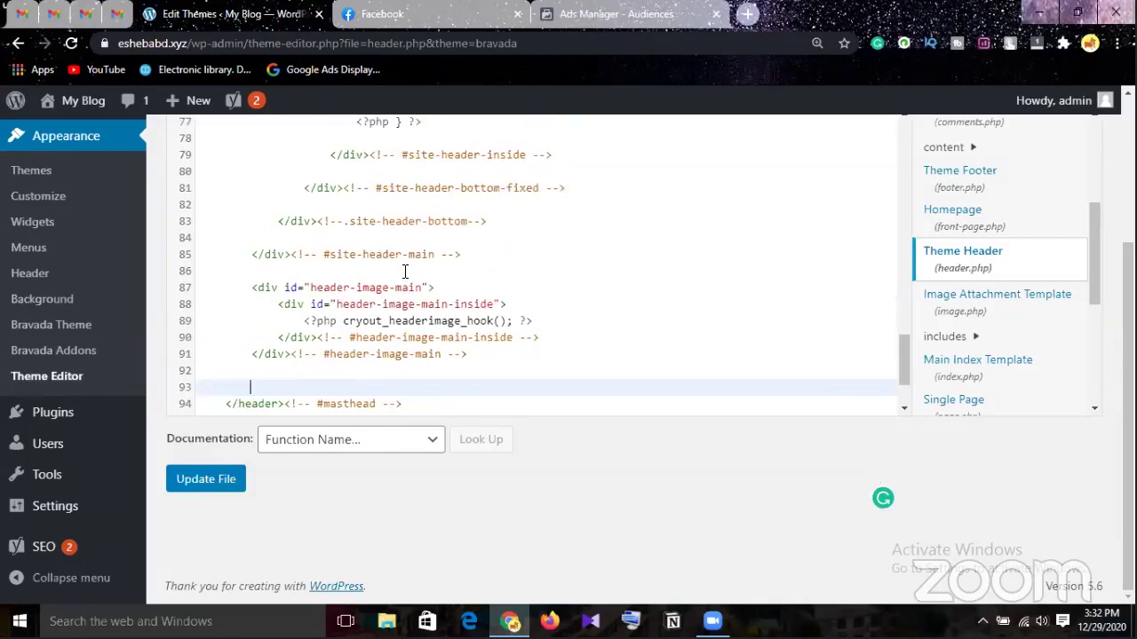
pyautogui.scroll(-1, 367, 281)
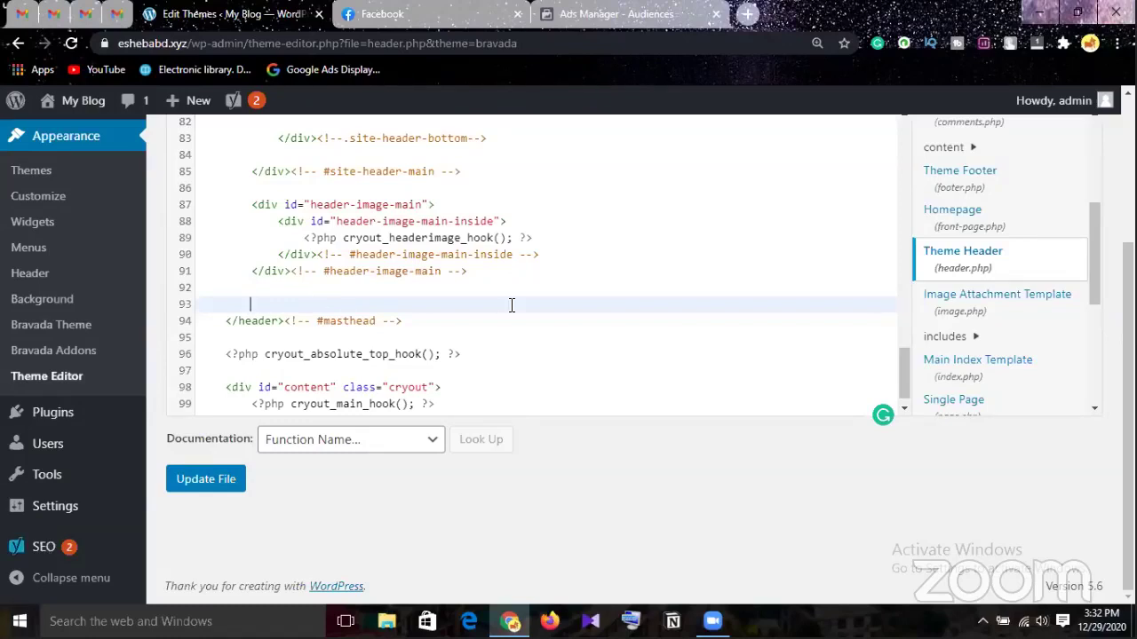
pyautogui.scroll(2, 512, 302)
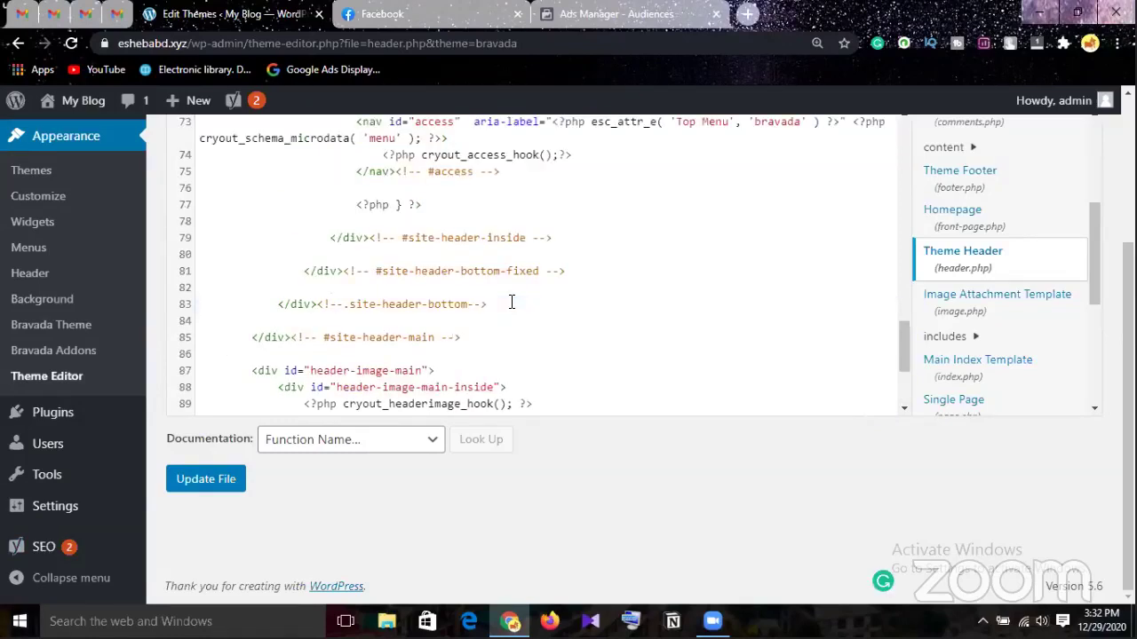
pyautogui.scroll(2, 512, 302)
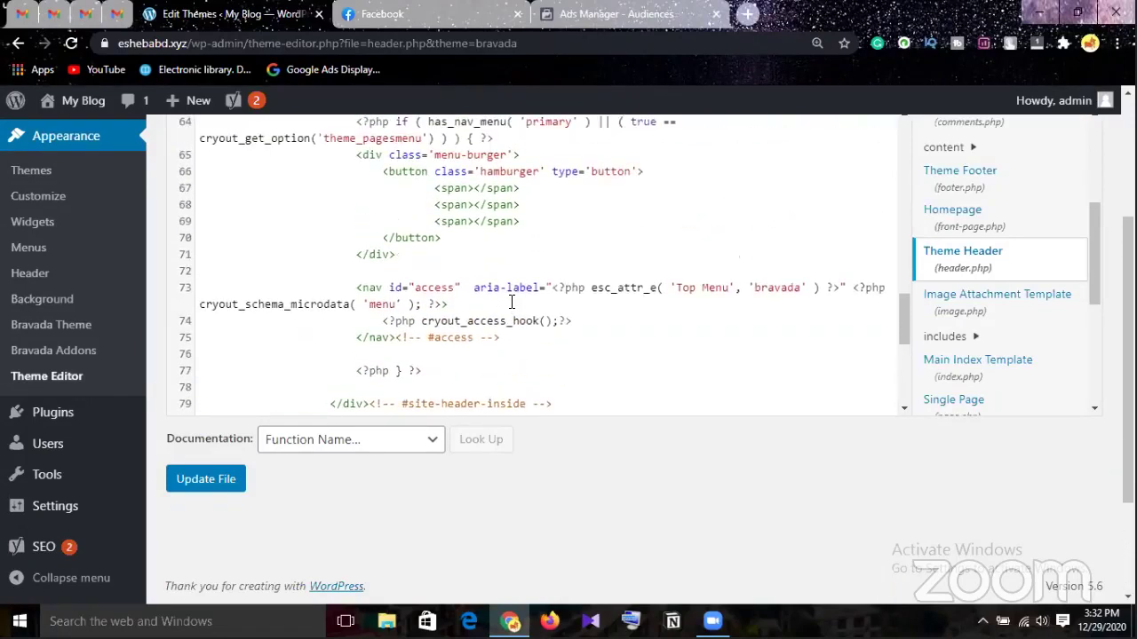
pyautogui.scroll(2, 511, 302)
pyautogui.scroll(1, 512, 303)
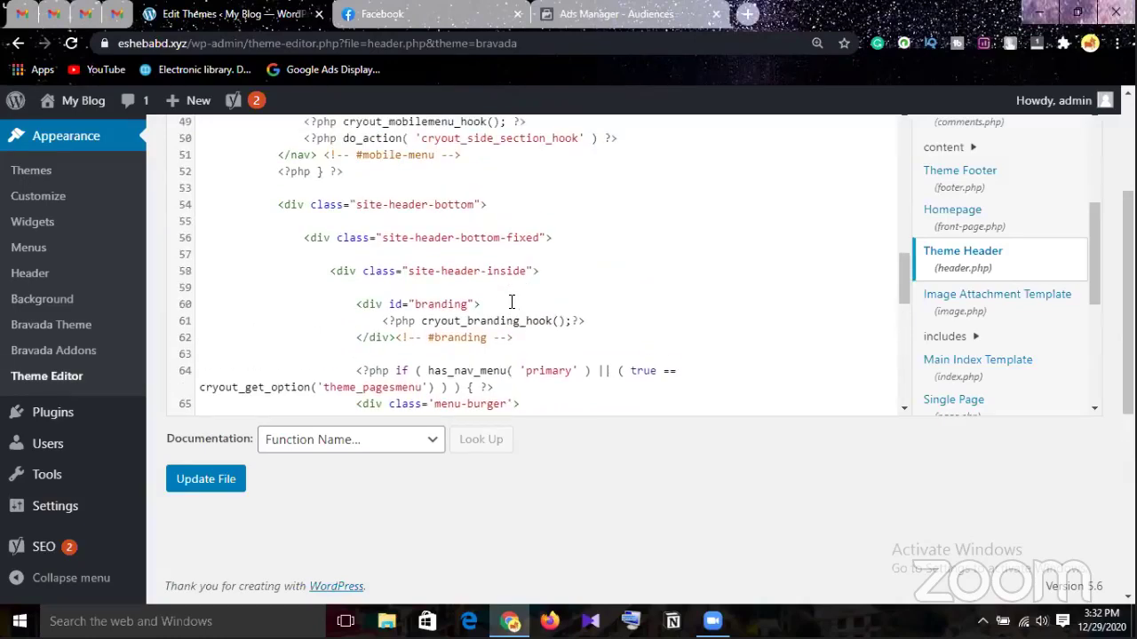
pyautogui.scroll(6, 511, 303)
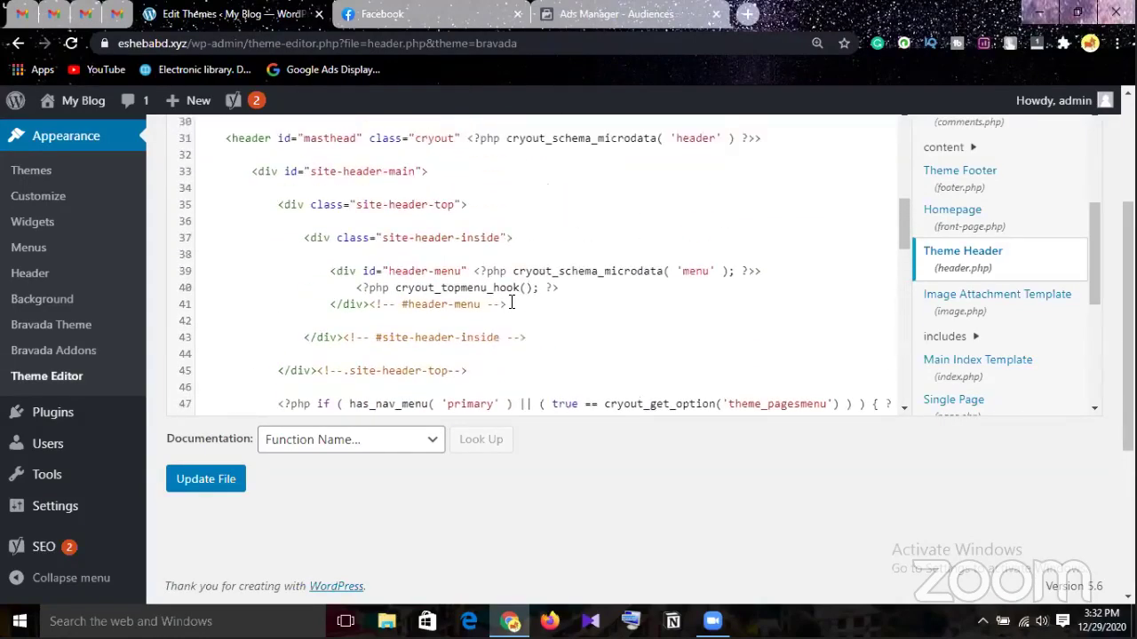
pyautogui.scroll(10, 512, 303)
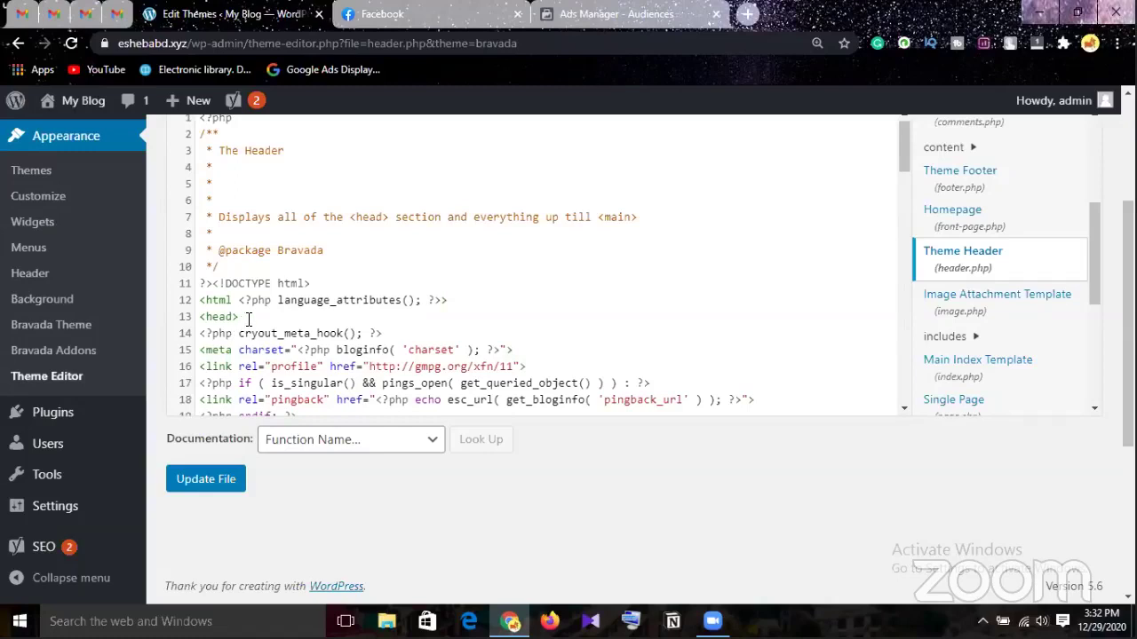
pyautogui.click(248, 317)
pyautogui.press('Return')
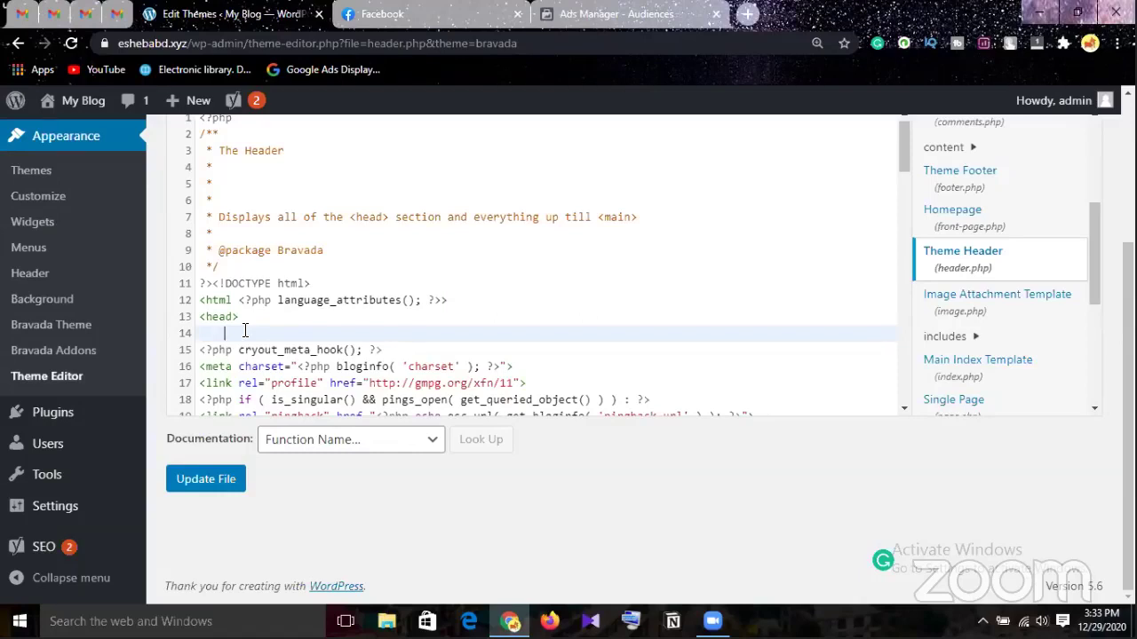
pyautogui.press('BackSpace')
pyautogui.press('BackSpace')
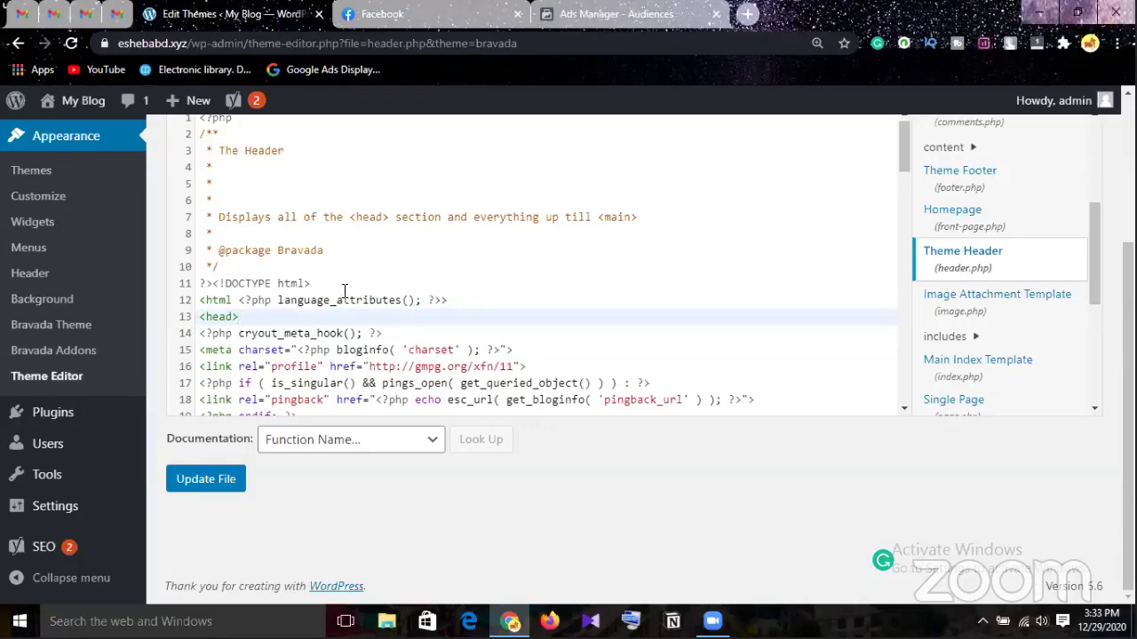
pyautogui.moveTo(901, 154); pyautogui.dragTo(895, 197)
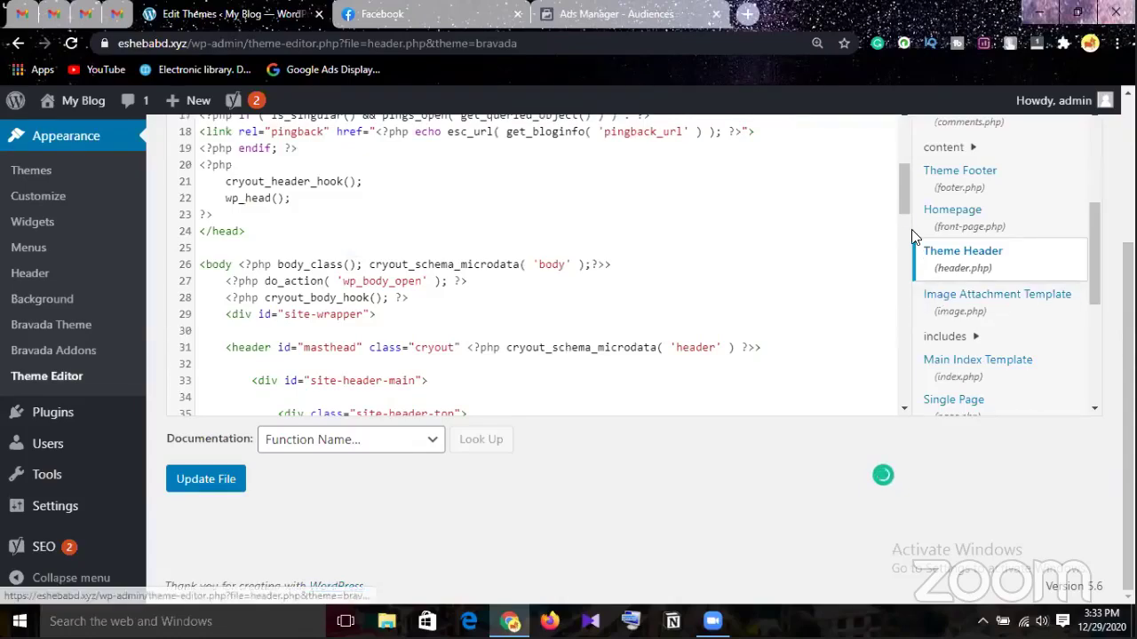
# Step: Delete the extra blank lines 92–93 above </header>, then return to the top of header.php
pyautogui.moveTo(911, 237); pyautogui.dragTo(906, 361)
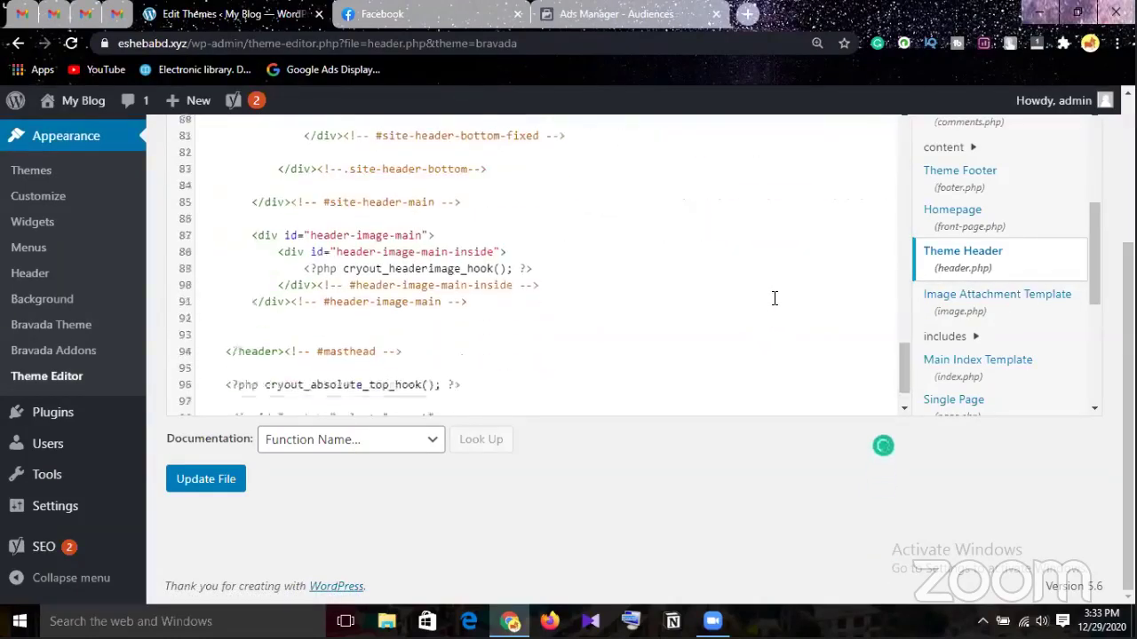
pyautogui.scroll(-1, 774, 299)
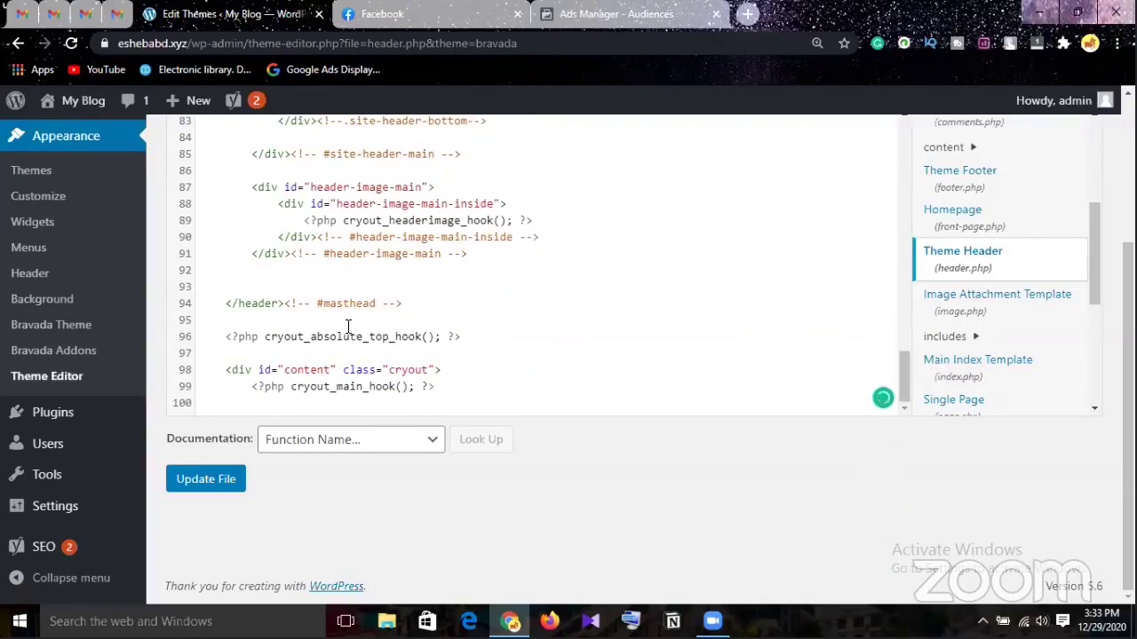
pyautogui.click(229, 287)
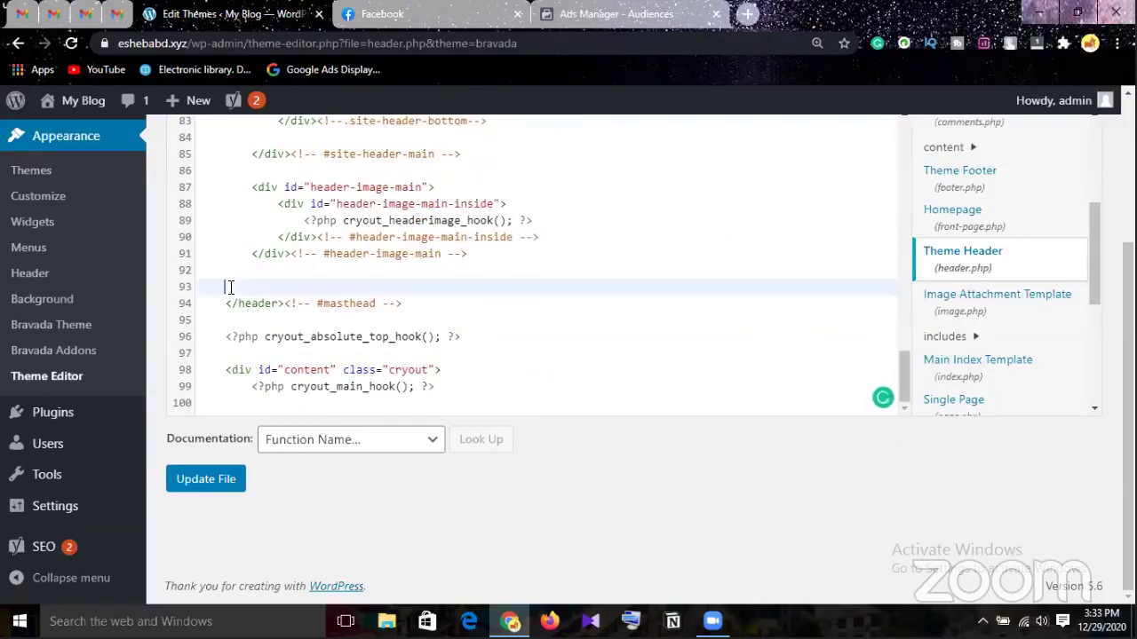
pyautogui.press('BackSpace')
pyautogui.press('BackSpace')
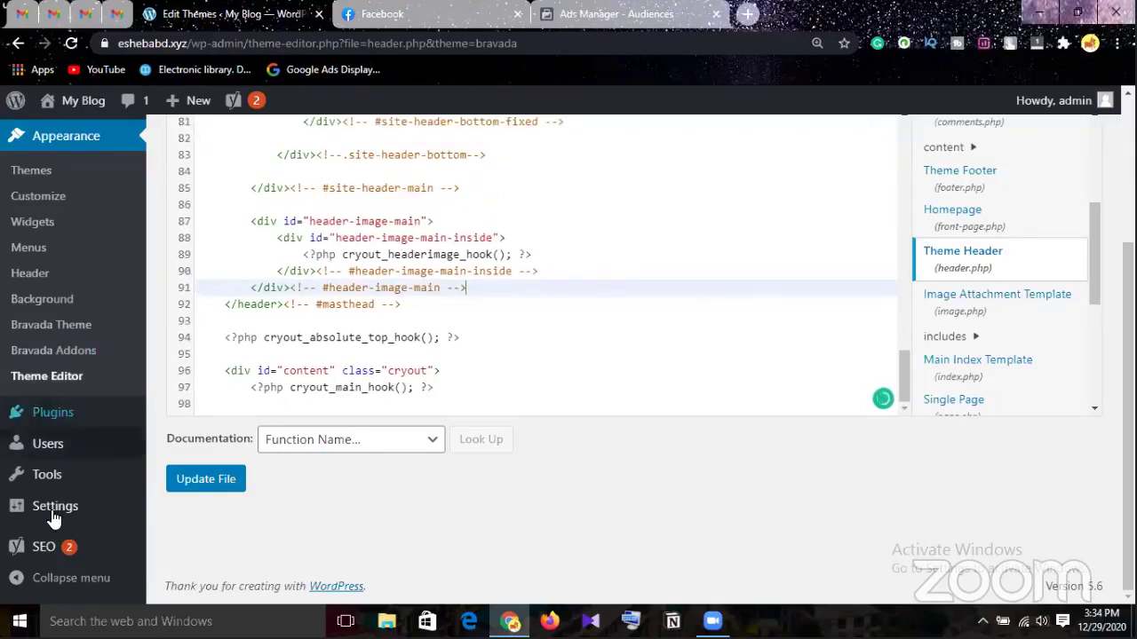
pyautogui.moveTo(69, 502)
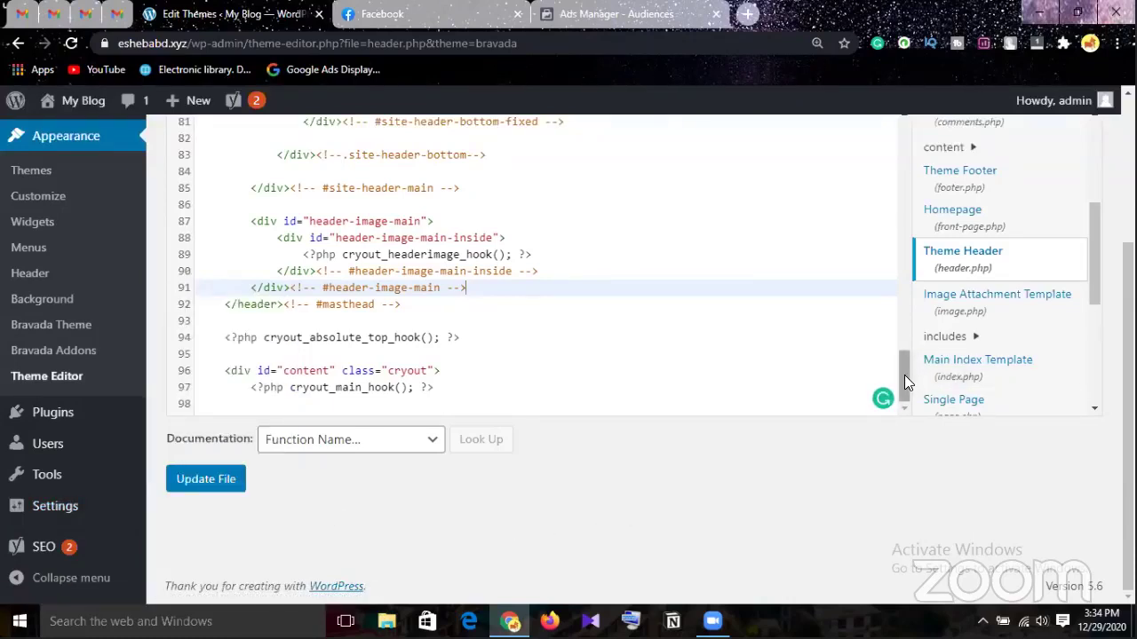
pyautogui.moveTo(904, 374); pyautogui.dragTo(902, 146)
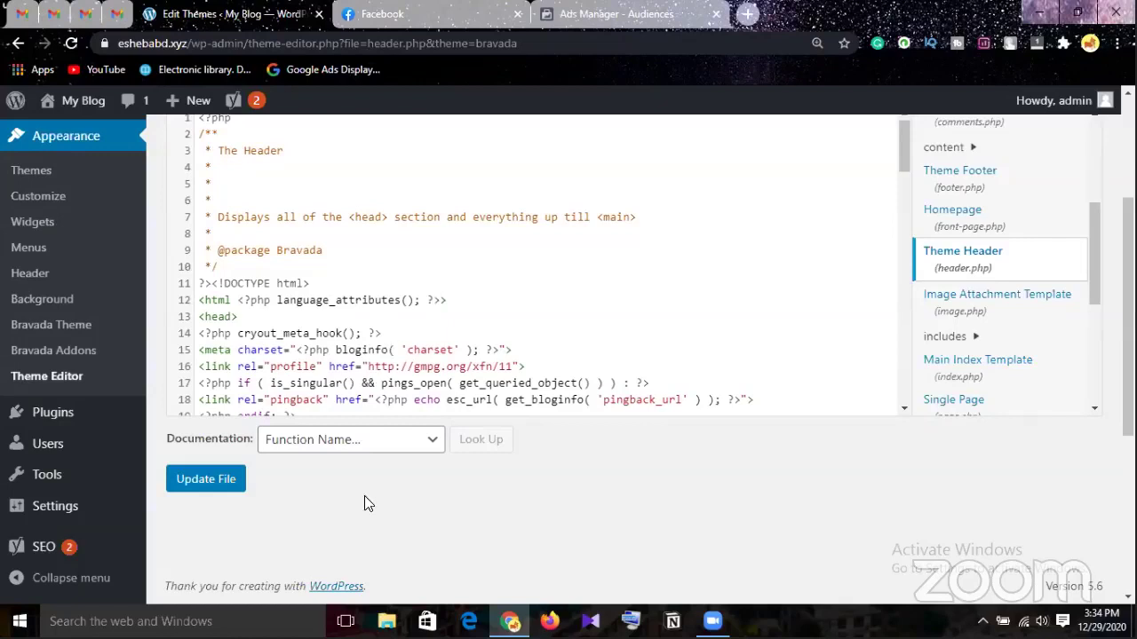
pyautogui.click(431, 443)
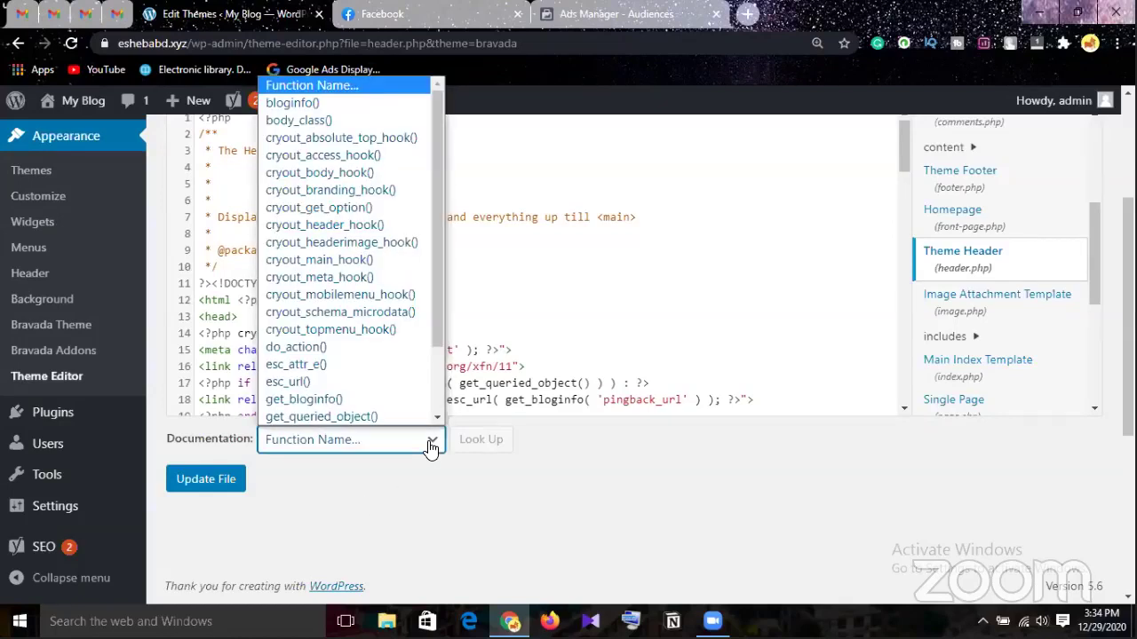
pyautogui.click(355, 448)
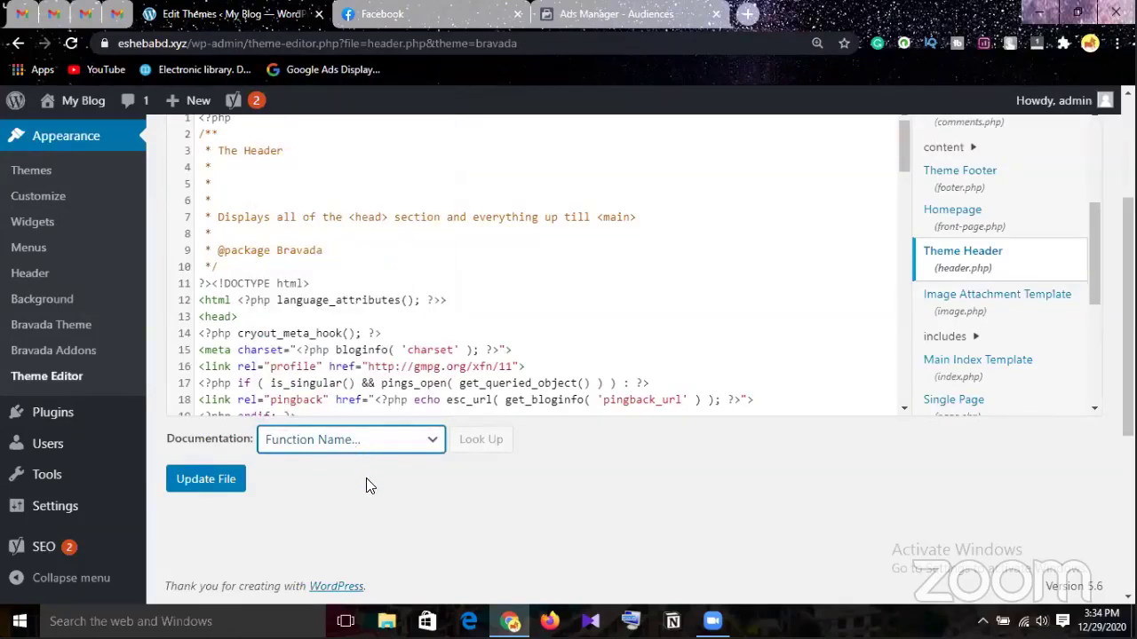
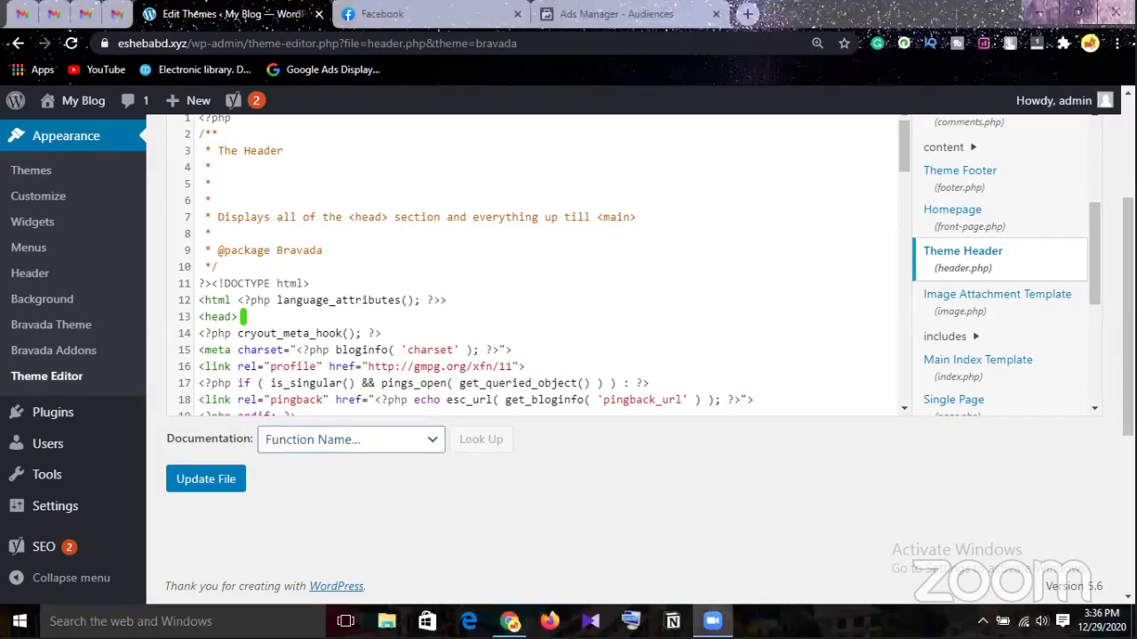
# Step: Try a blank line right after the <head> tag in header.php, then remove it
pyautogui.moveTo(78, 518)
pyautogui.scroll(2, 444, 307)
pyautogui.scroll(-3, 444, 309)
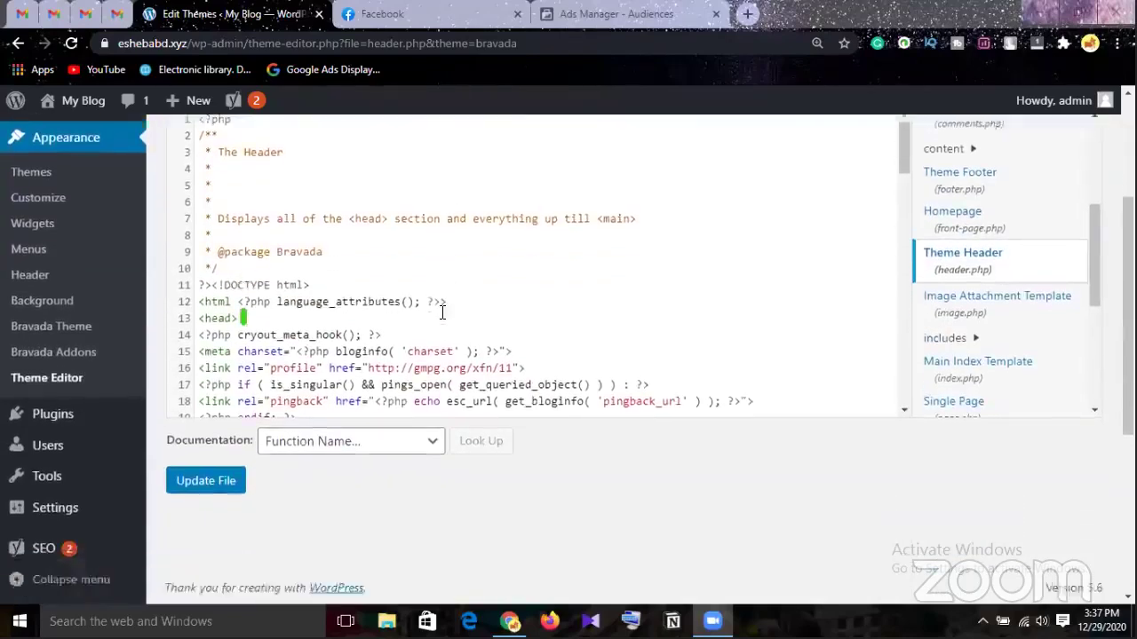
pyautogui.scroll(2, 345, 359)
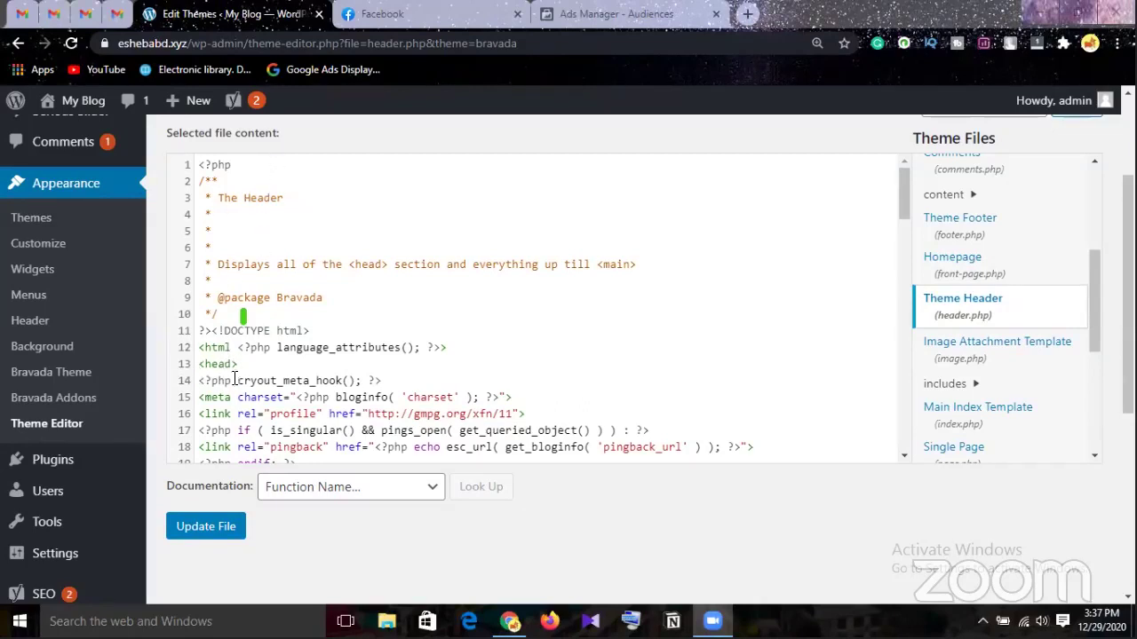
pyautogui.click(245, 363)
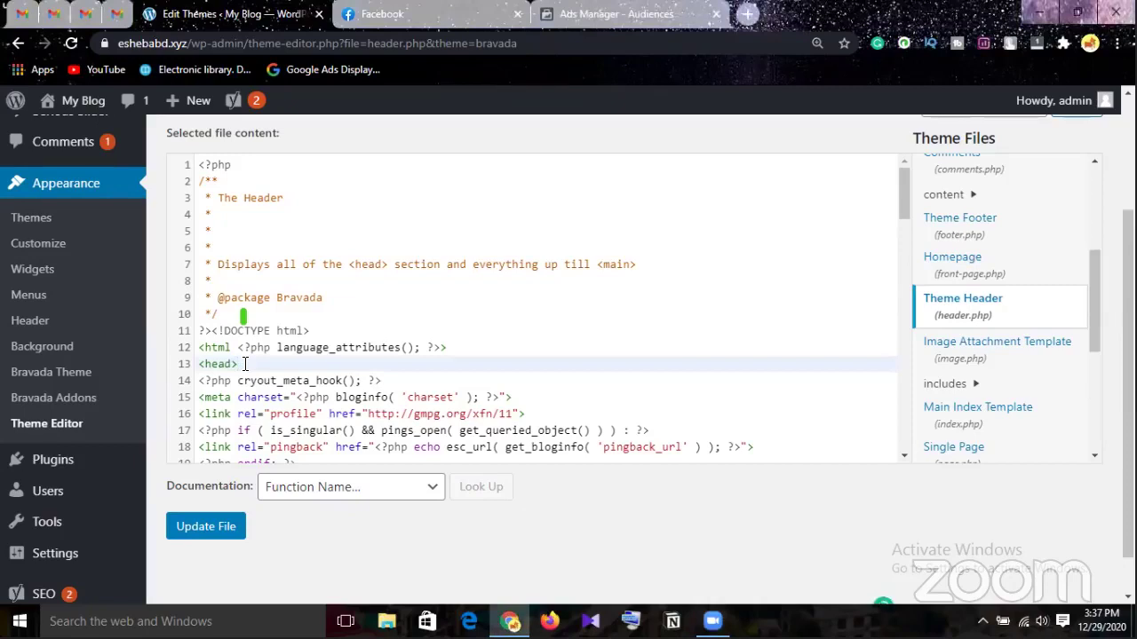
pyautogui.press('Return')
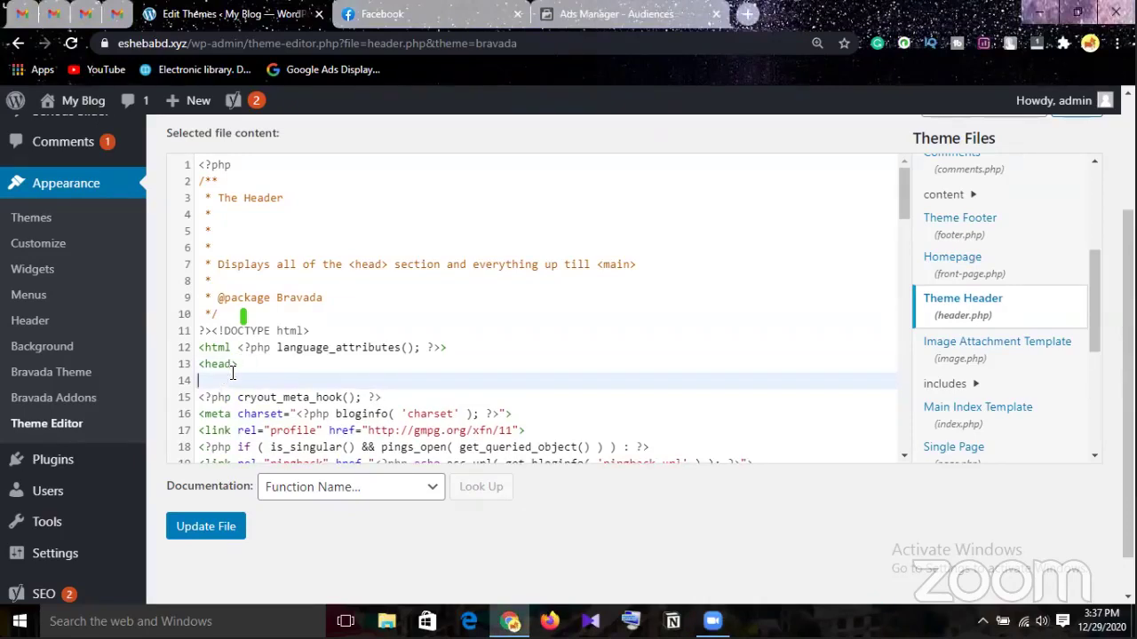
pyautogui.press('BackSpace')
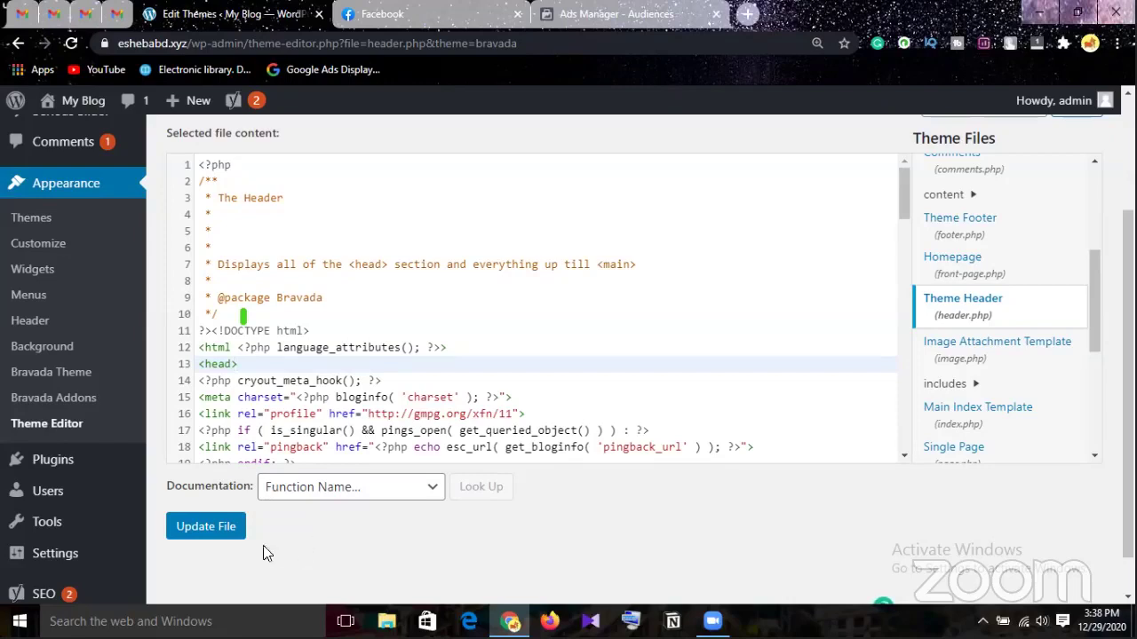
pyautogui.moveTo(95, 566)
pyautogui.scroll(-15, 435, 348)
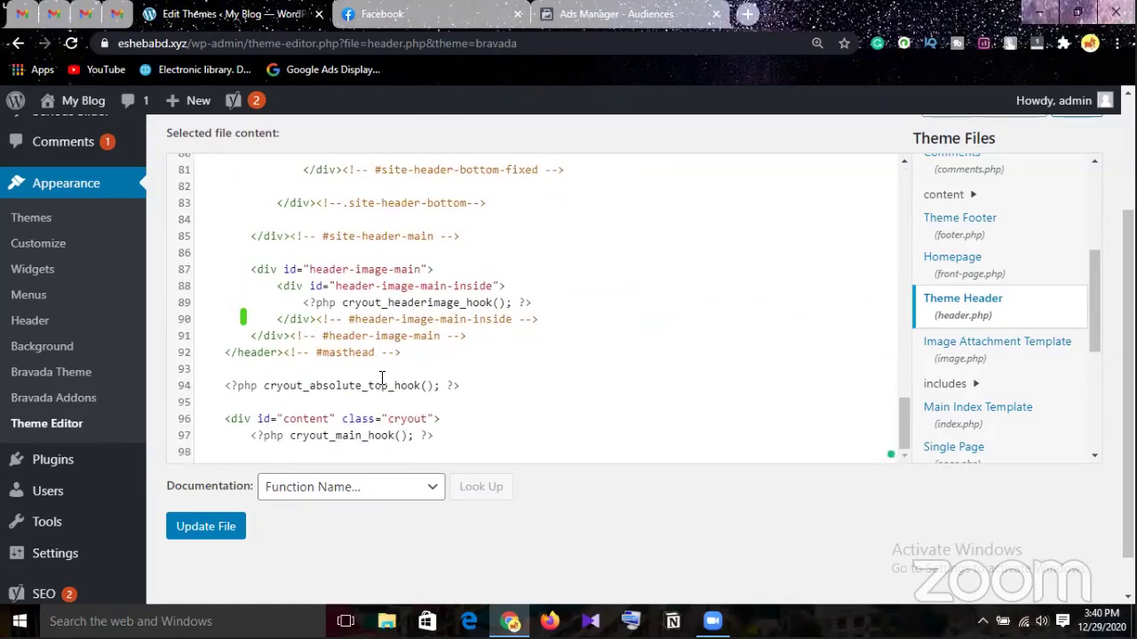
pyautogui.scroll(1, 494, 343)
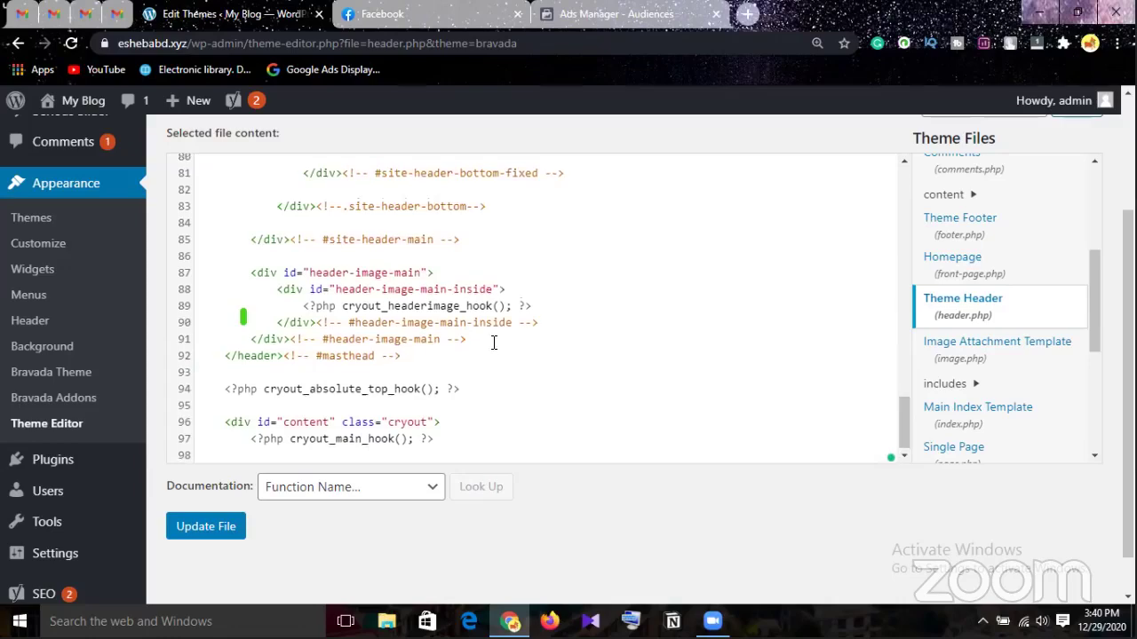
pyautogui.scroll(13, 494, 343)
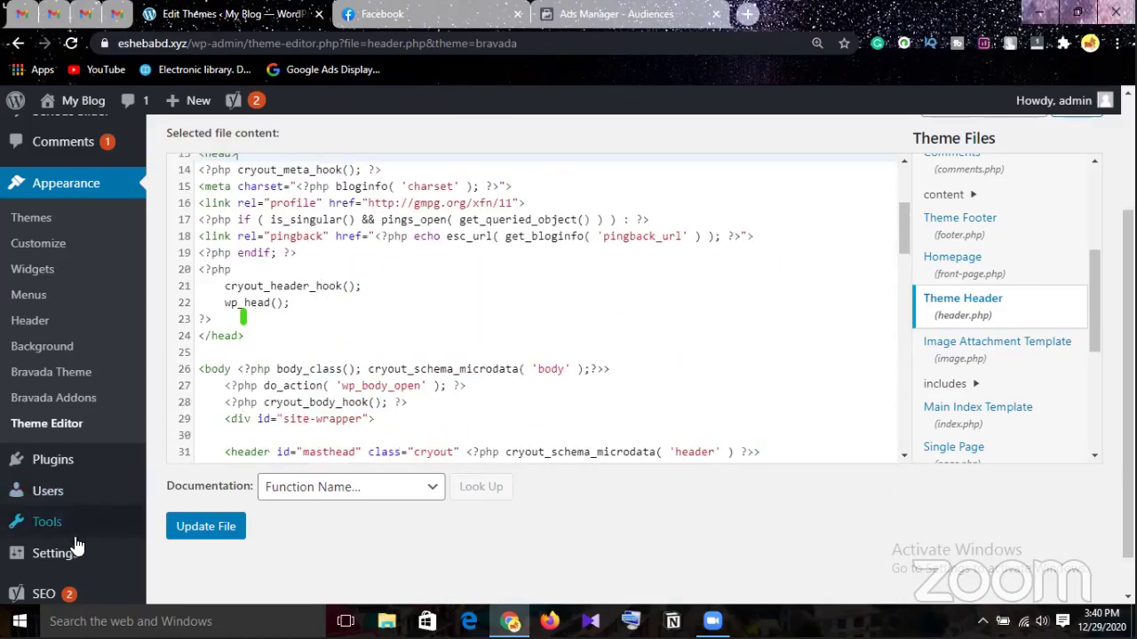
pyautogui.moveTo(101, 553)
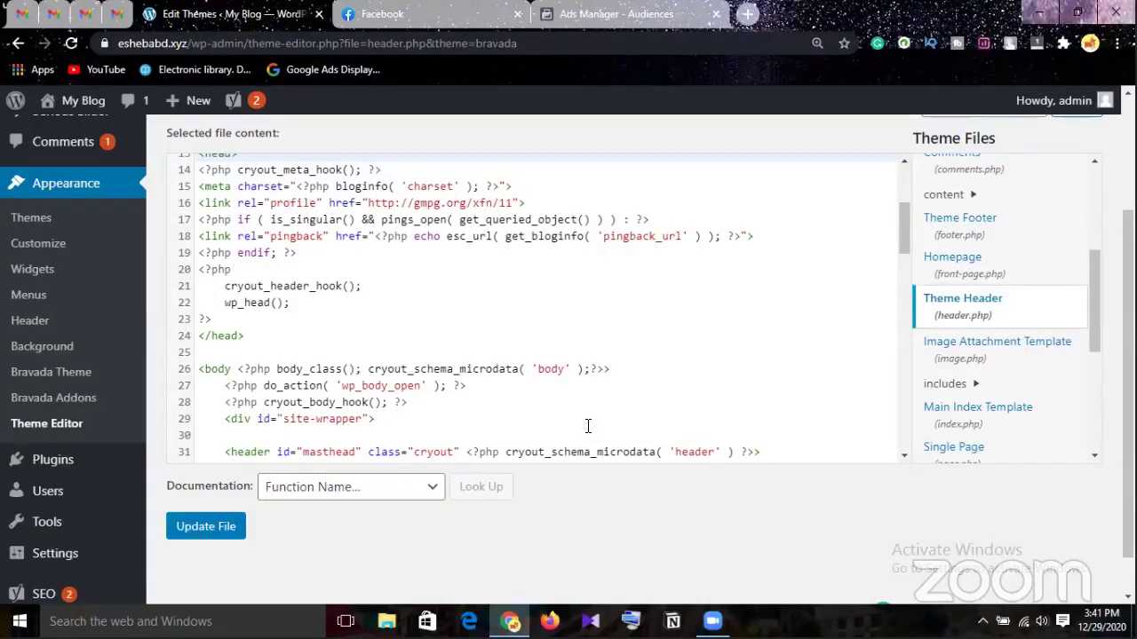
pyautogui.scroll(5, 591, 418)
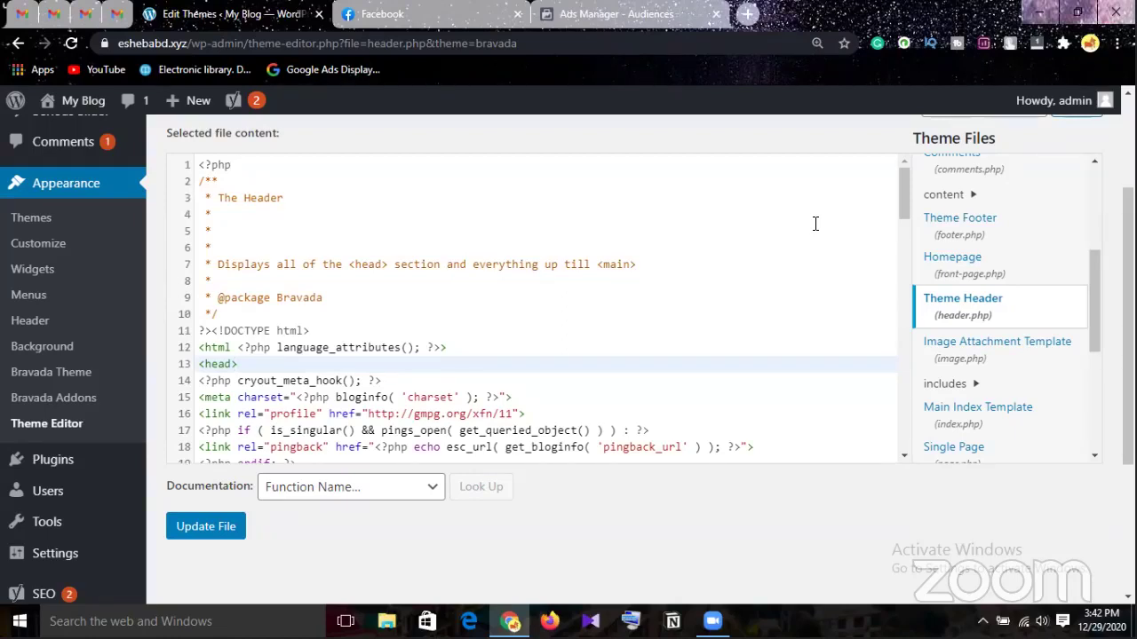
# Step: Search header.php for 'head' and go to the <head> tag on line 13
pyautogui.hotkey('ctrl', 'f')
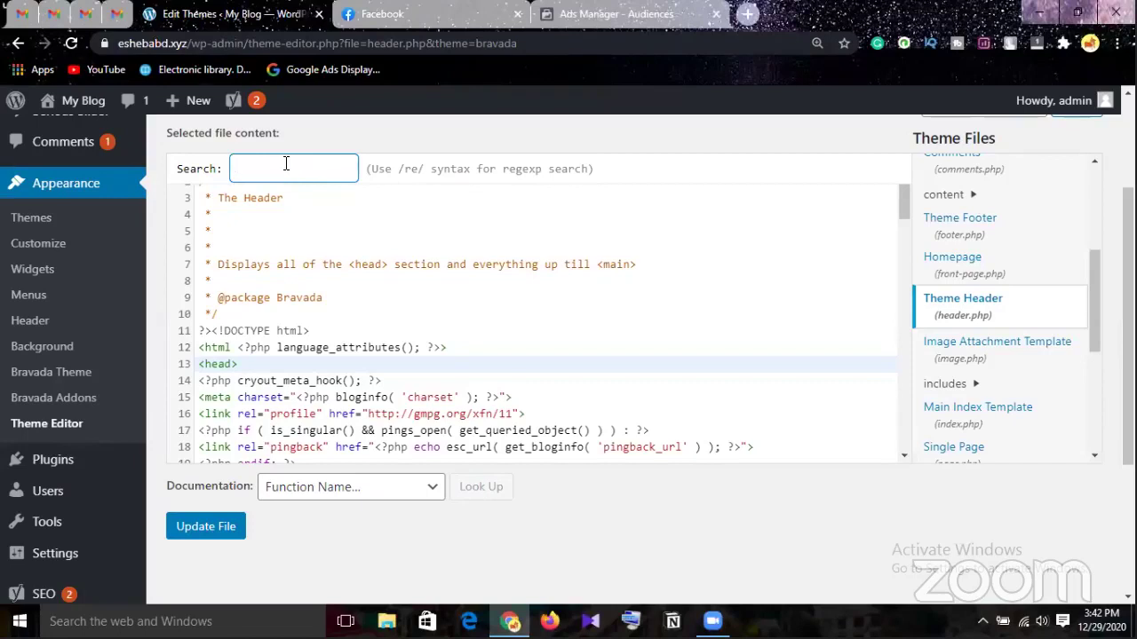
pyautogui.write('head')
pyautogui.click(741, 213)
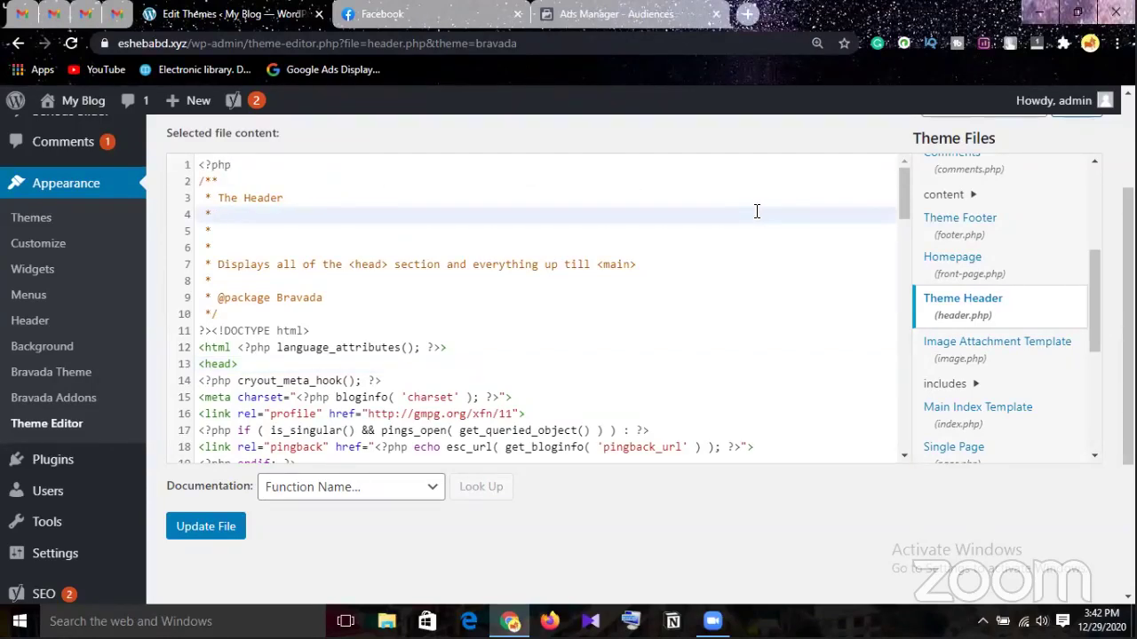
pyautogui.scroll(1, 713, 224)
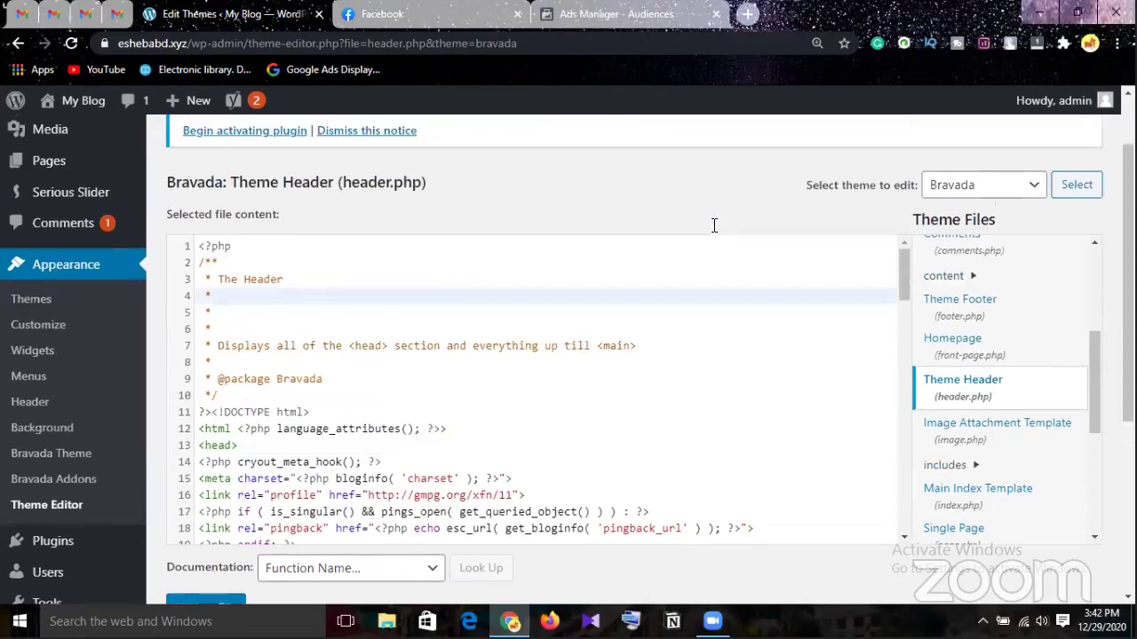
pyautogui.hotkey('ctrl', 'f')
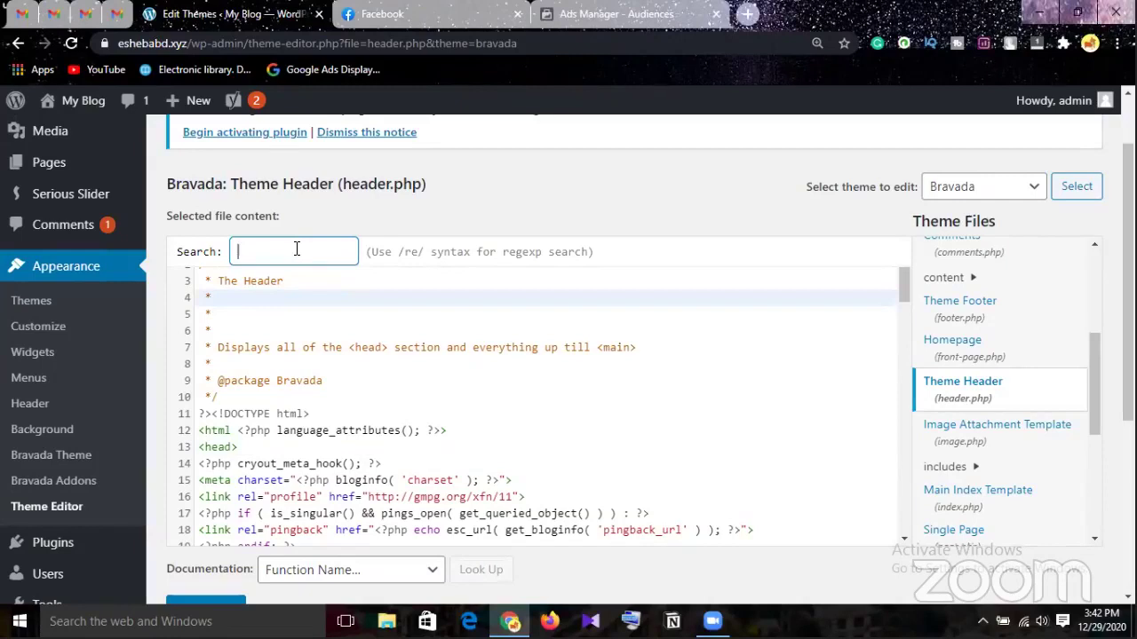
pyautogui.write('d')
pyautogui.press('BackSpace')
pyautogui.write('head')
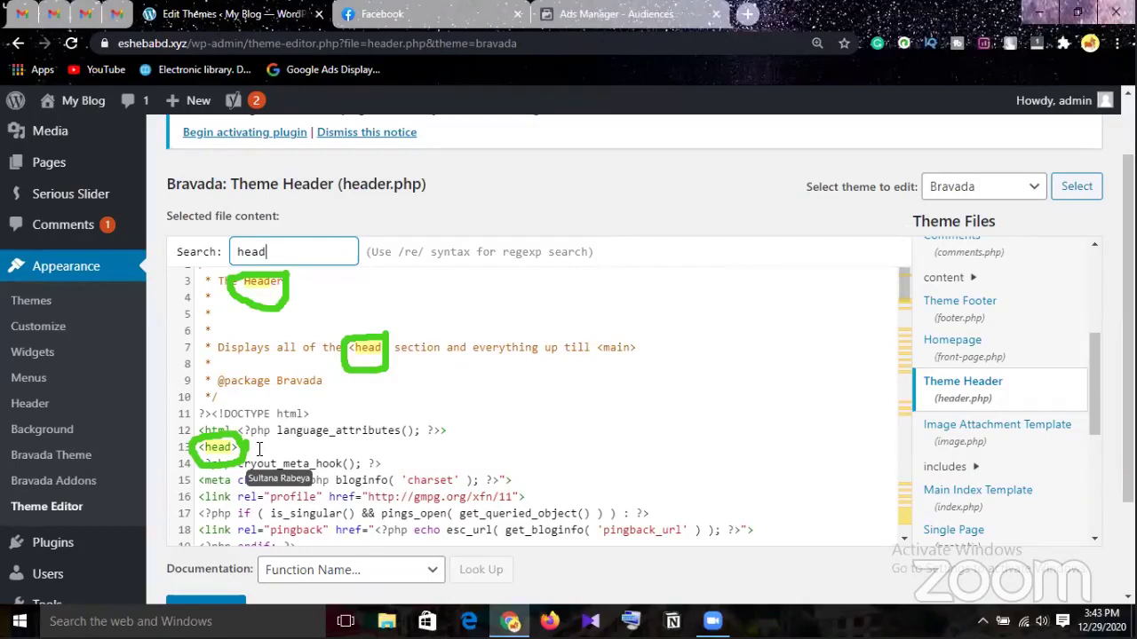
pyautogui.click(259, 449)
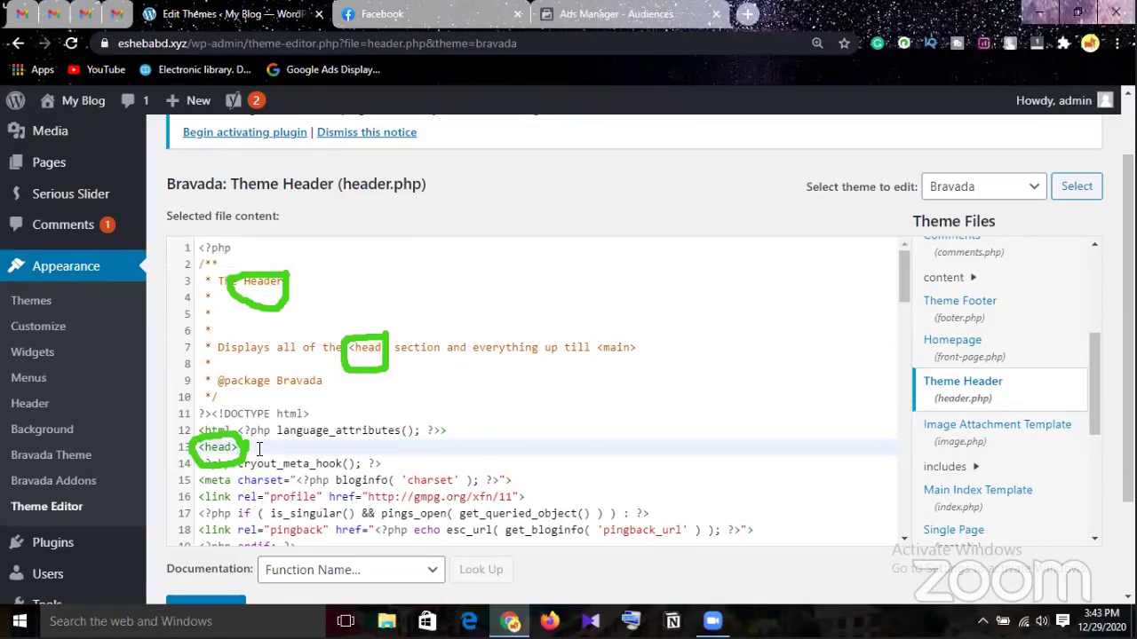
# Step: Insert blank lines after <head> on line 13 and place the cursor on empty line 15
pyautogui.press('Return')
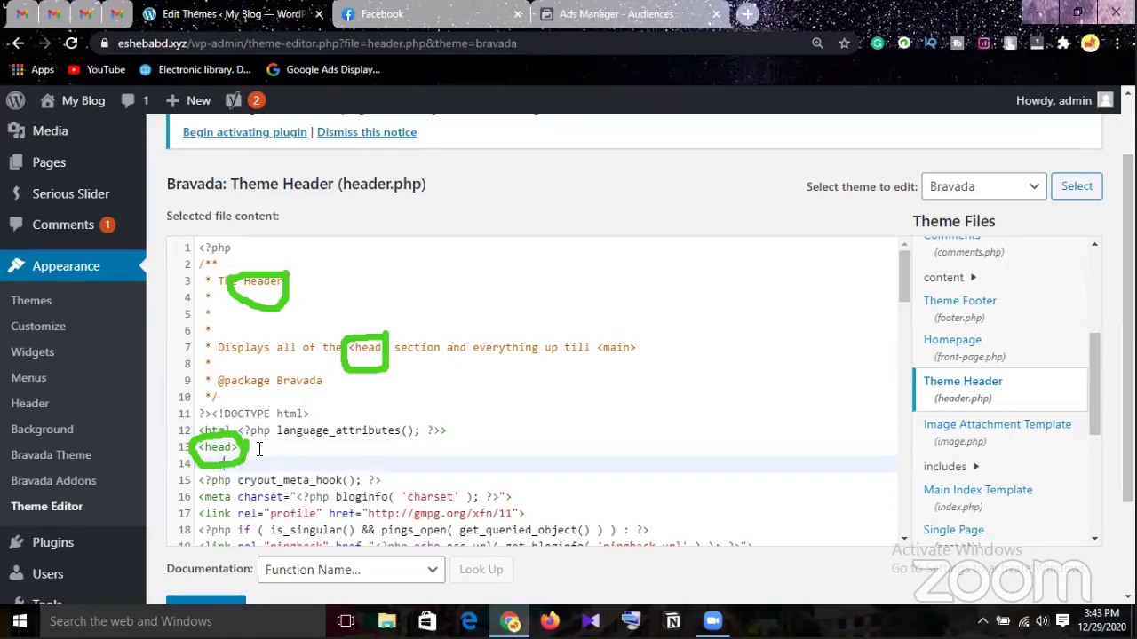
pyautogui.press('Return')
pyautogui.press('Return')
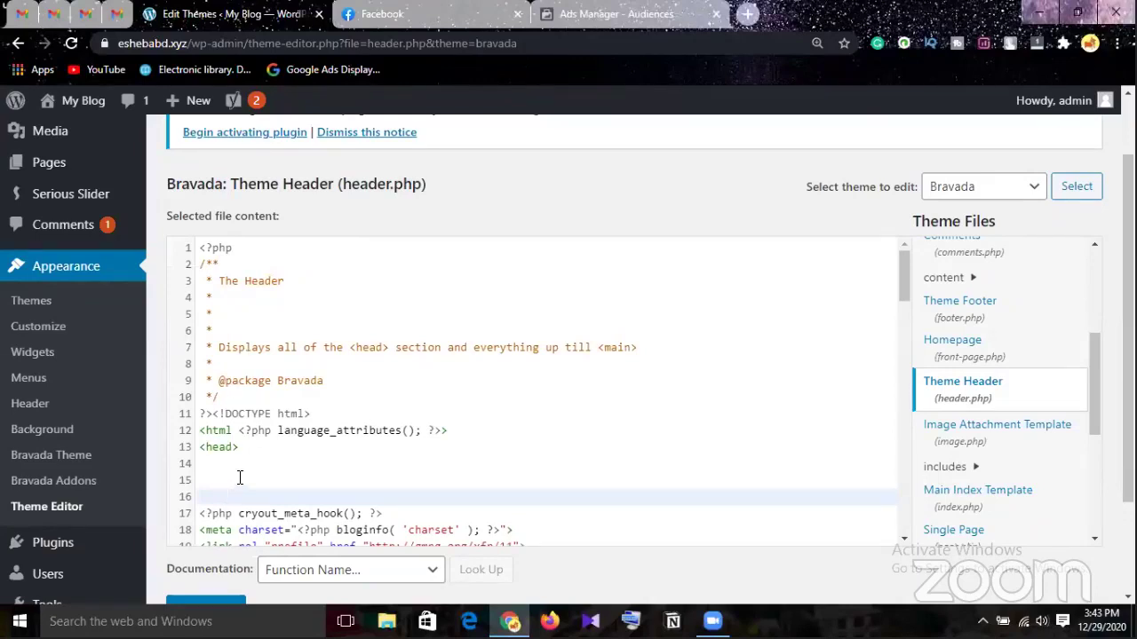
pyautogui.click(238, 480)
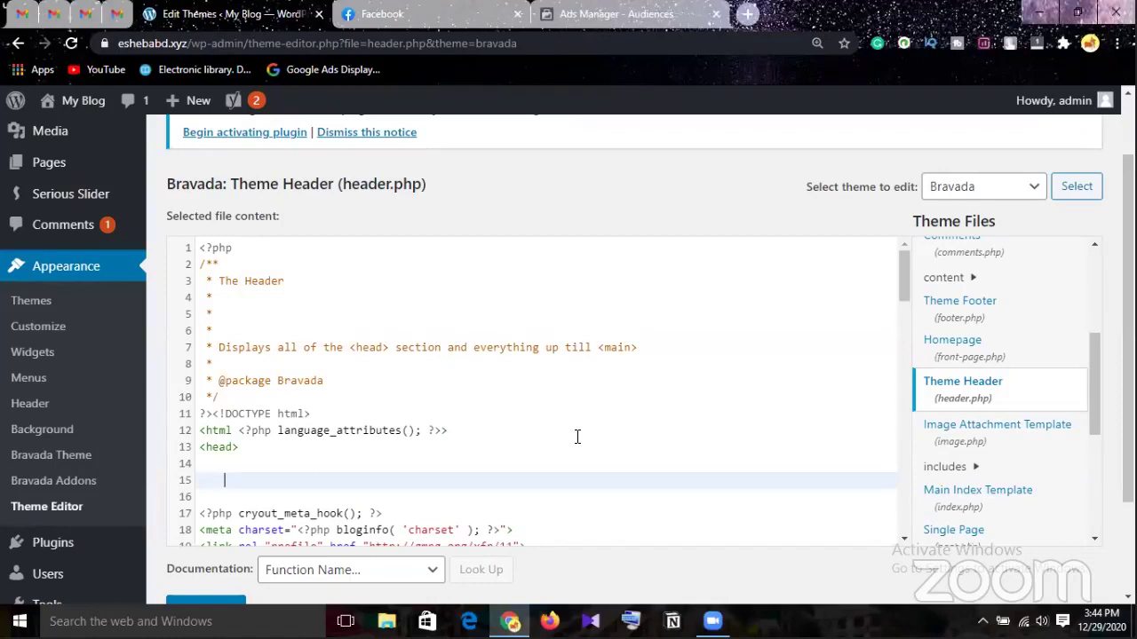
pyautogui.scroll(-1, 577, 436)
pyautogui.scroll(-2, 93, 515)
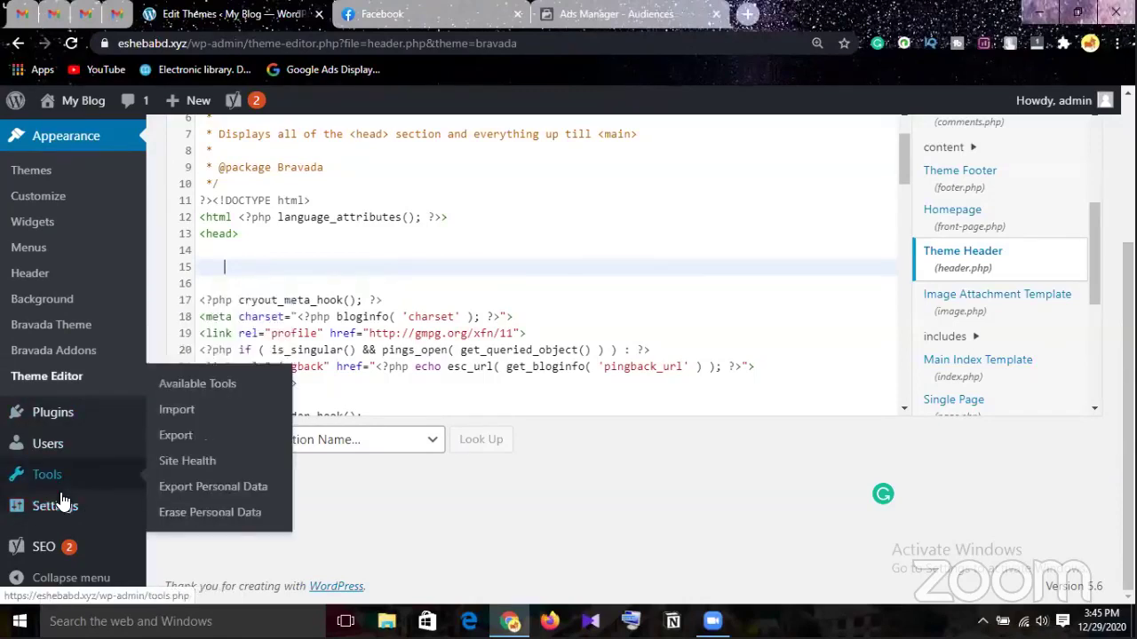
pyautogui.moveTo(60, 517)
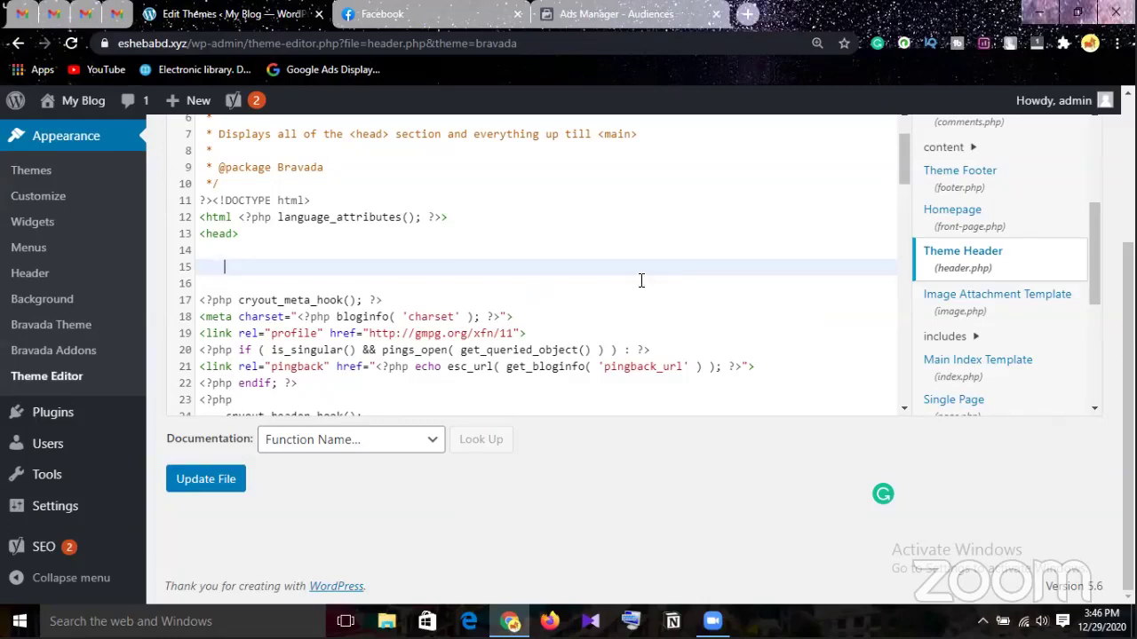
# Step: Scroll through header.php to review the blank lines after the <head> tag
pyautogui.scroll(2, 664, 279)
pyautogui.scroll(-1, 666, 281)
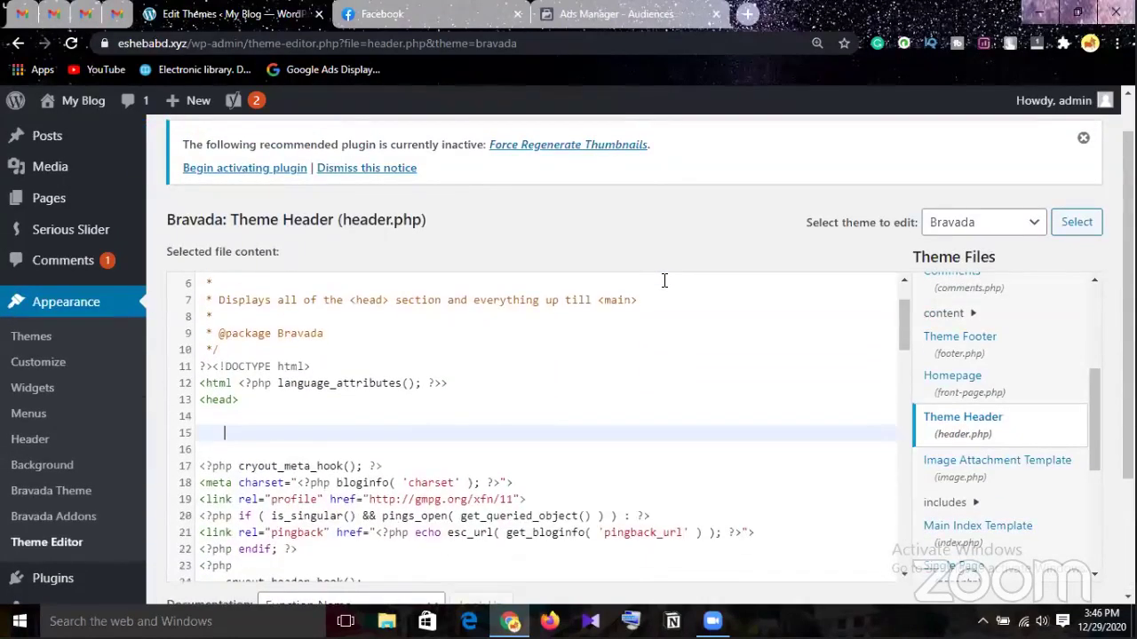
pyautogui.scroll(1, 666, 281)
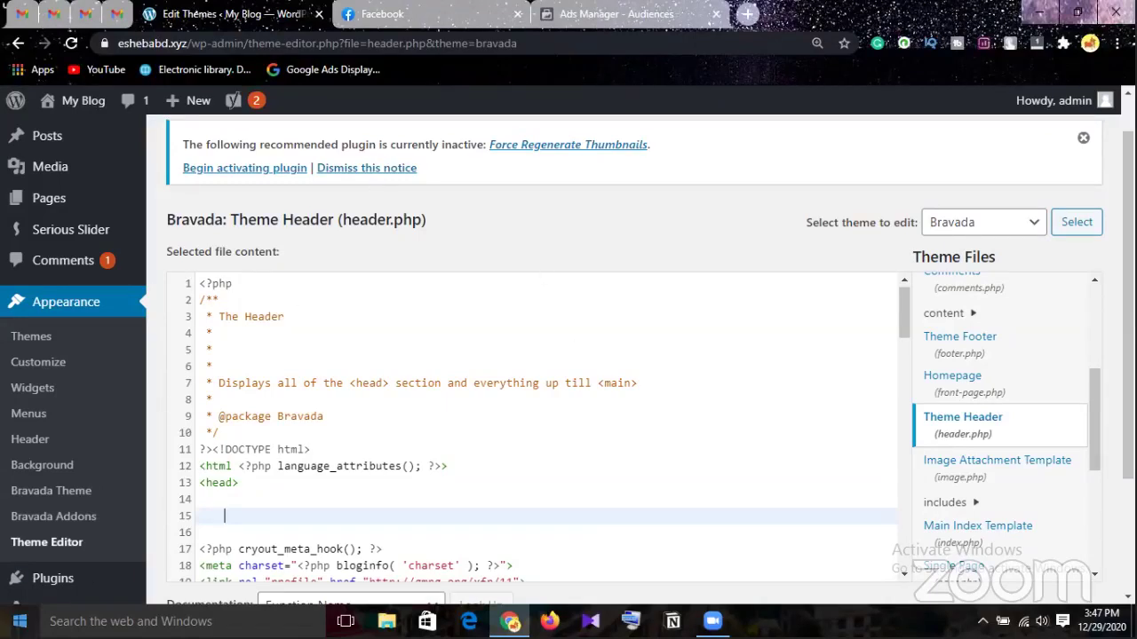
pyautogui.scroll(-2, 64, 533)
# Step: Go to Settings > Insert Headers and Footers, leaving the theme editor without saving
pyautogui.moveTo(55, 505)
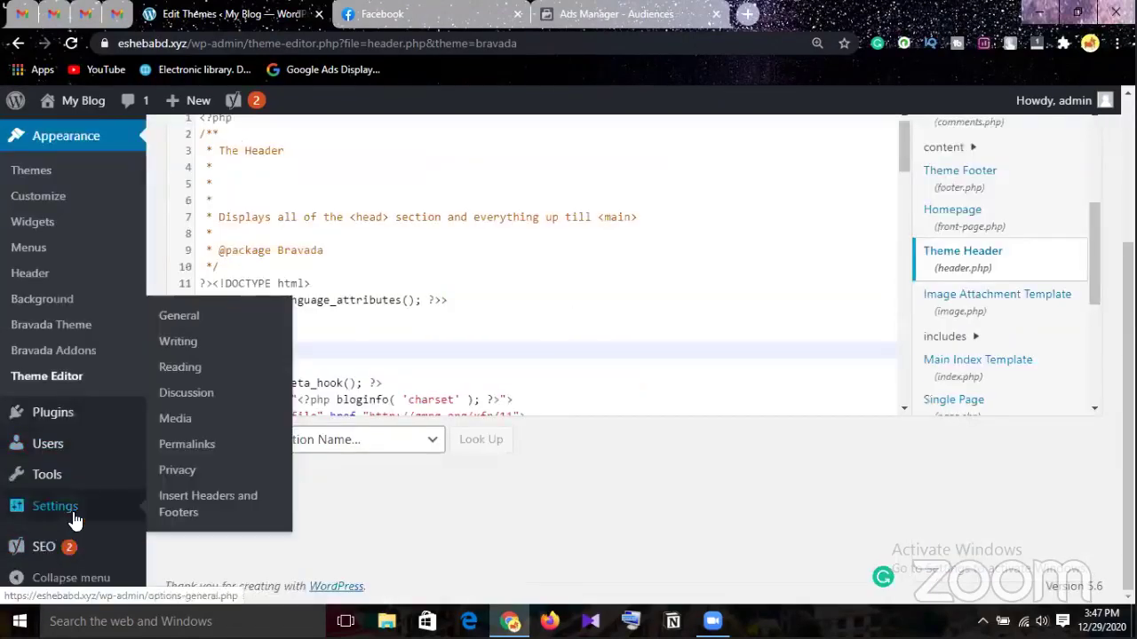
pyautogui.click(208, 504)
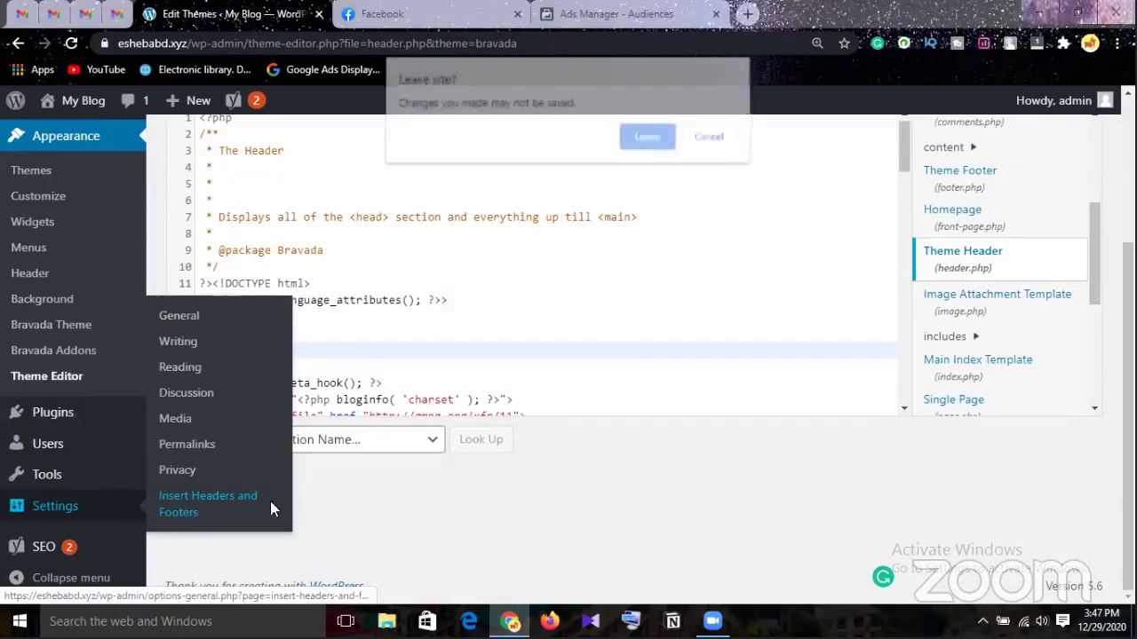
pyautogui.click(659, 140)
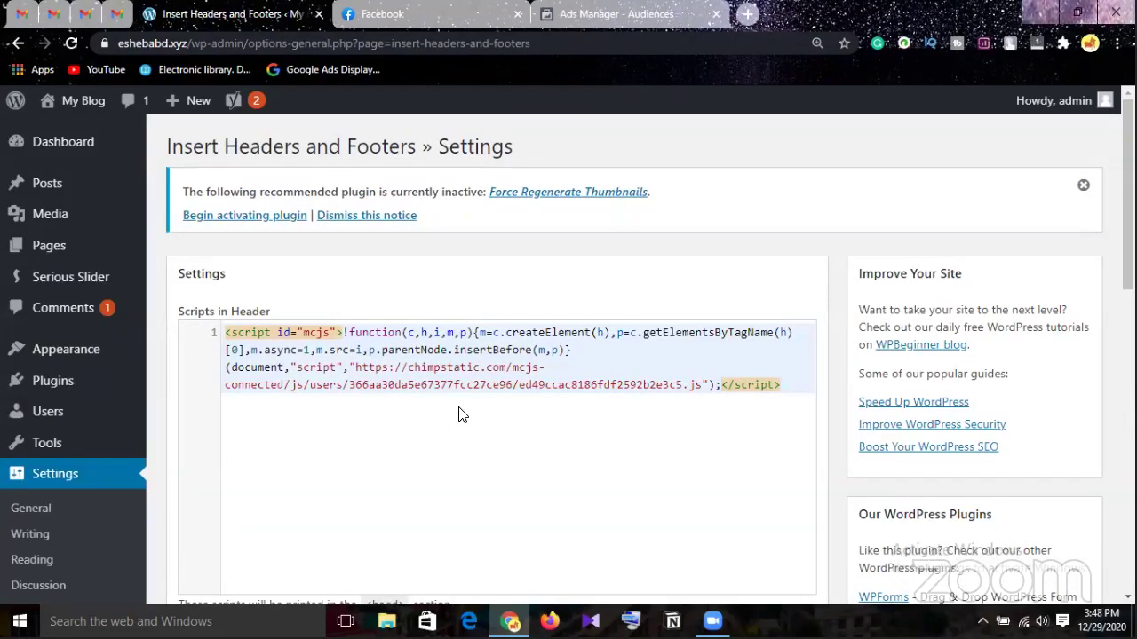
# Step: Add blank lines below the existing mcjs script in Scripts in Header
pyautogui.scroll(-1, 462, 415)
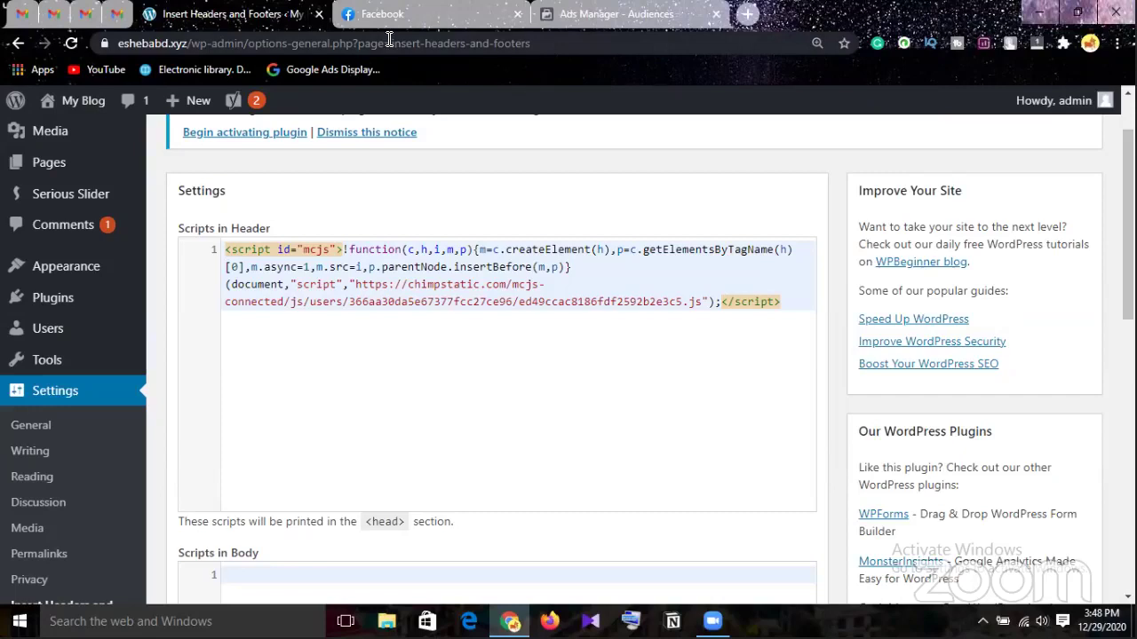
pyautogui.click(801, 300)
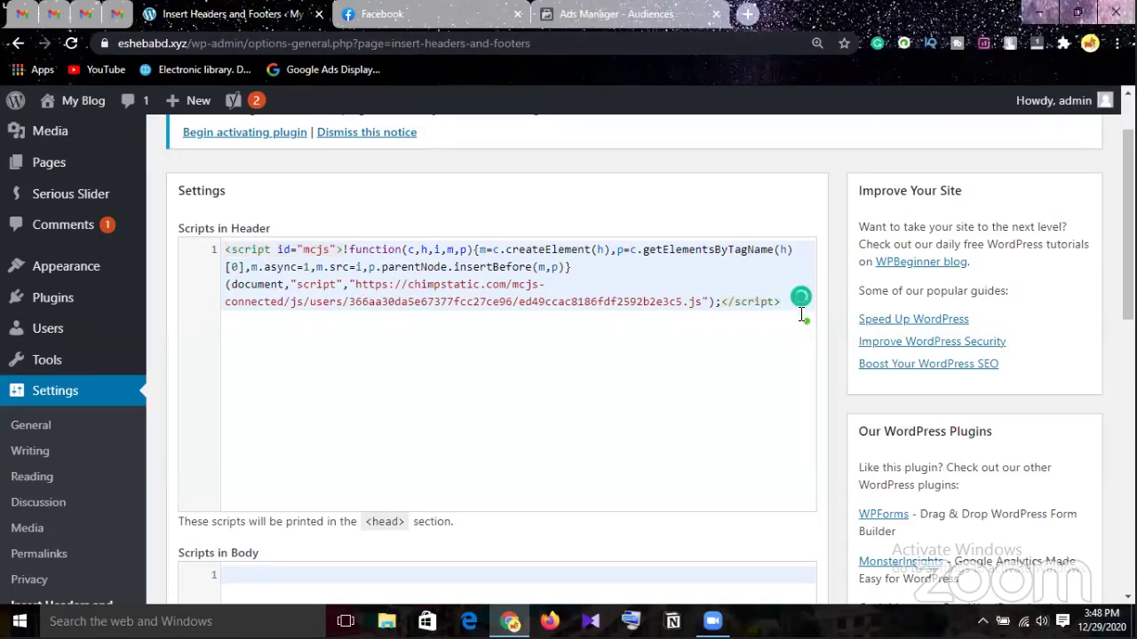
pyautogui.press('Return')
pyautogui.press('Return')
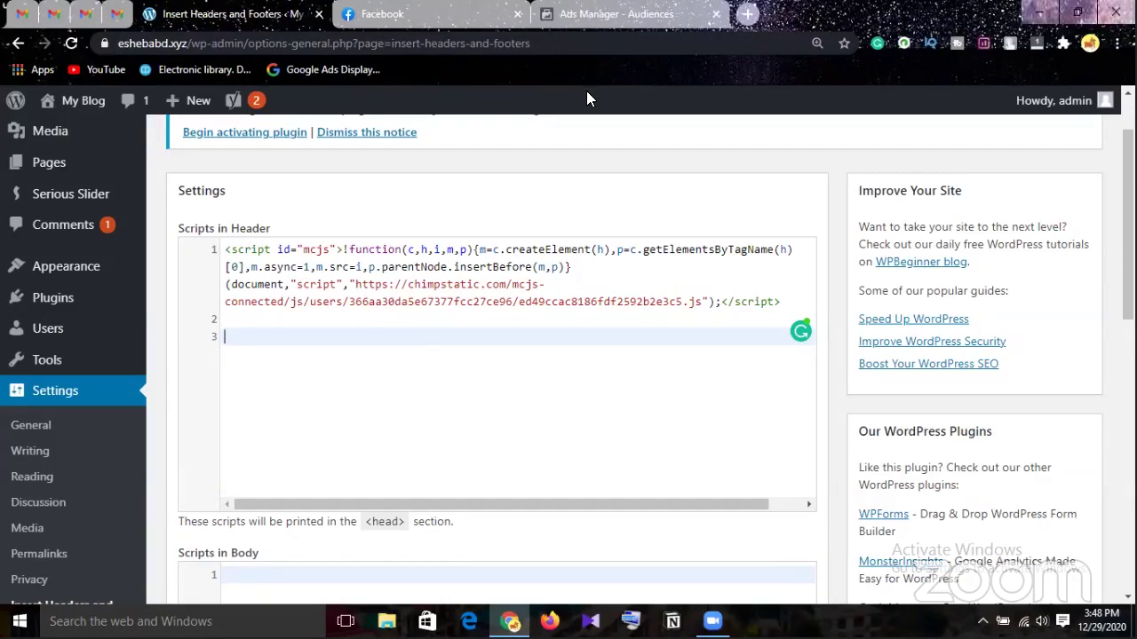
pyautogui.hotkey('ctrl', 'Tab')
pyautogui.hotkey('ctrl', 'Tab')
# Step: Copy the Facebook Pixel code from Ads Manager and paste it into Scripts in Header on line 3
pyautogui.click(553, 350)
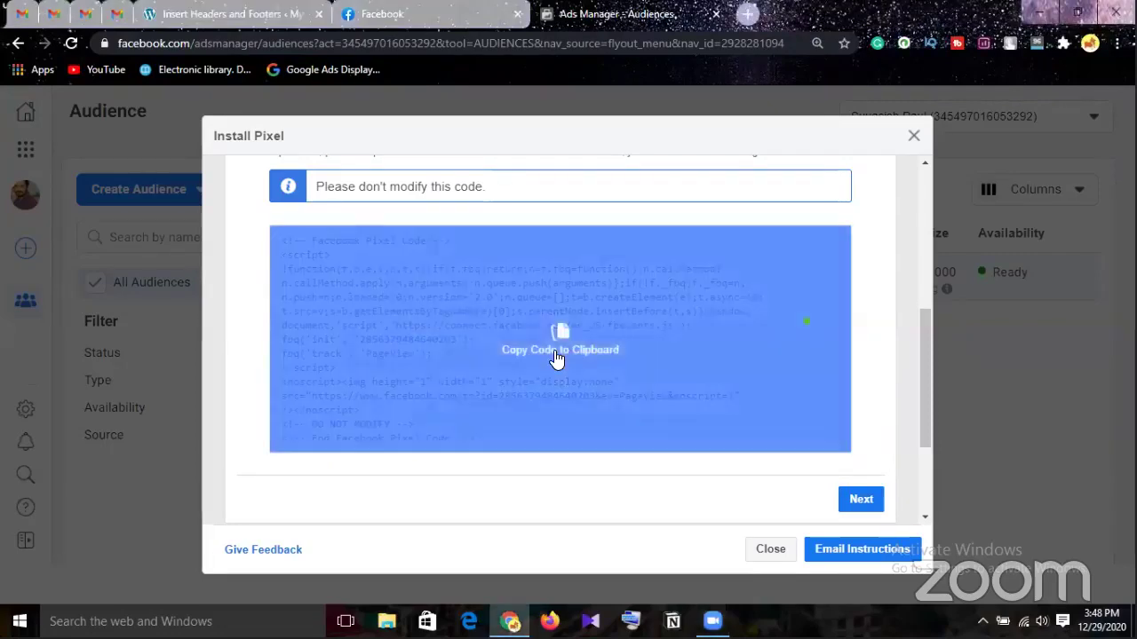
pyautogui.click(557, 350)
pyautogui.click(218, 13)
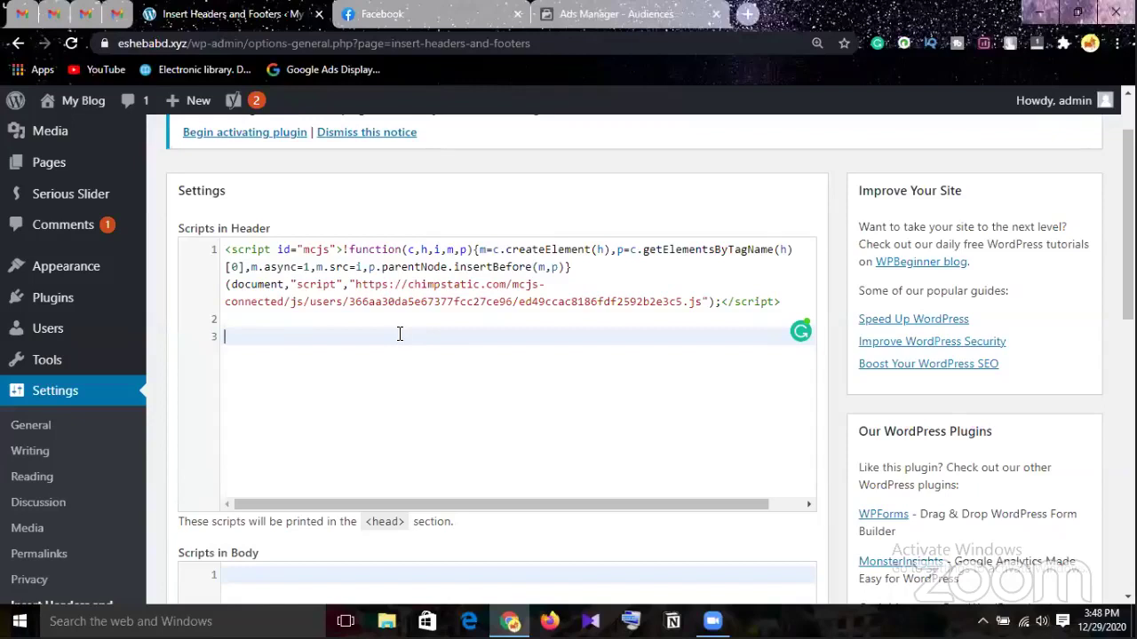
pyautogui.hotkey('ctrl', 'v')
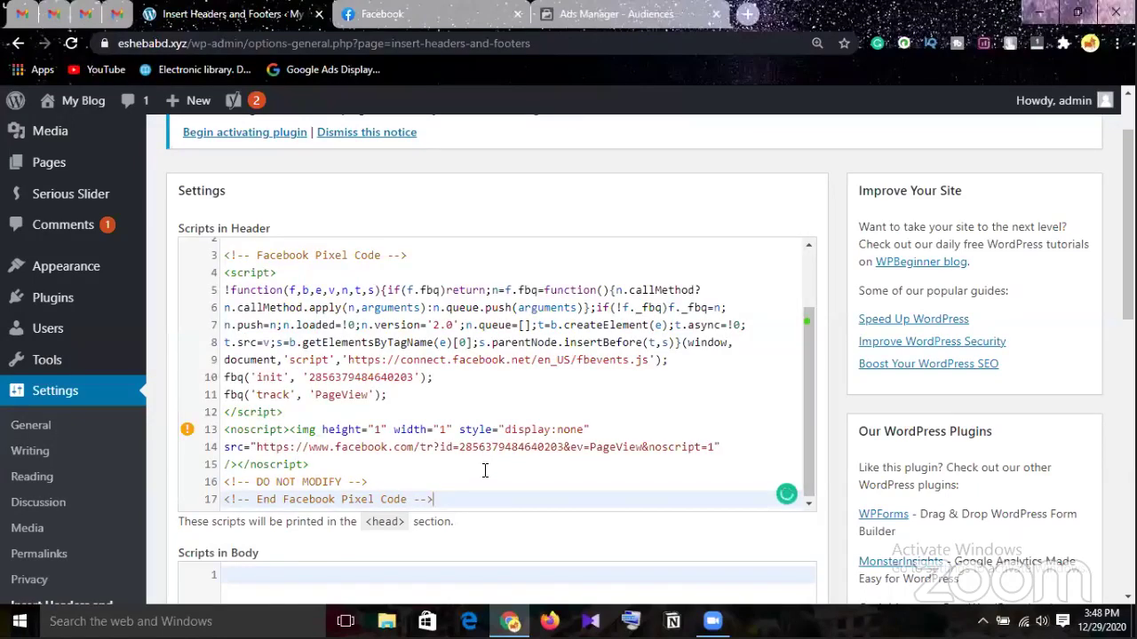
pyautogui.moveTo(185, 427)
pyautogui.scroll(2, 568, 483)
pyautogui.scroll(-2, 569, 483)
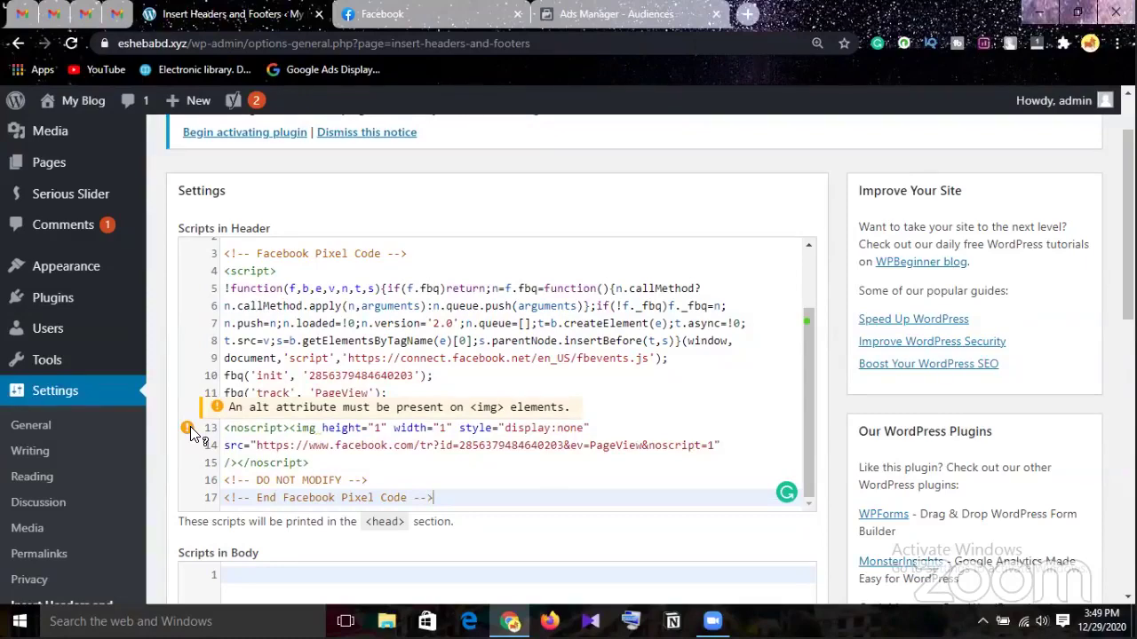
pyautogui.click(620, 18)
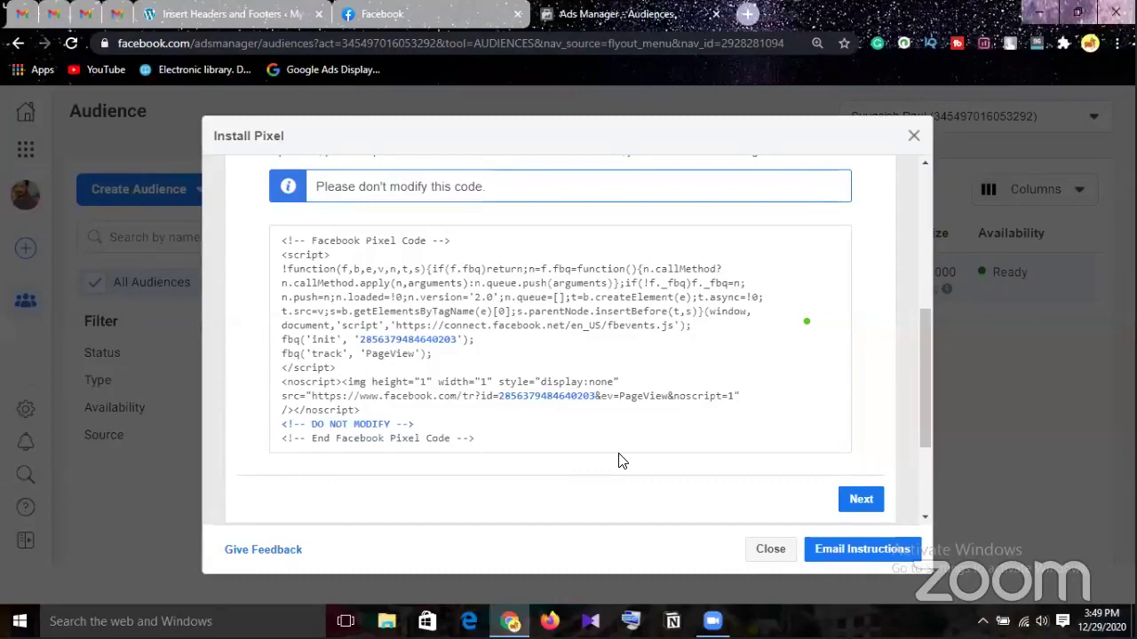
# Step: Copy the pixel code again from the Install Pixel dialog and return to the WordPress tab
pyautogui.moveTo(381, 400)
pyautogui.click(552, 444)
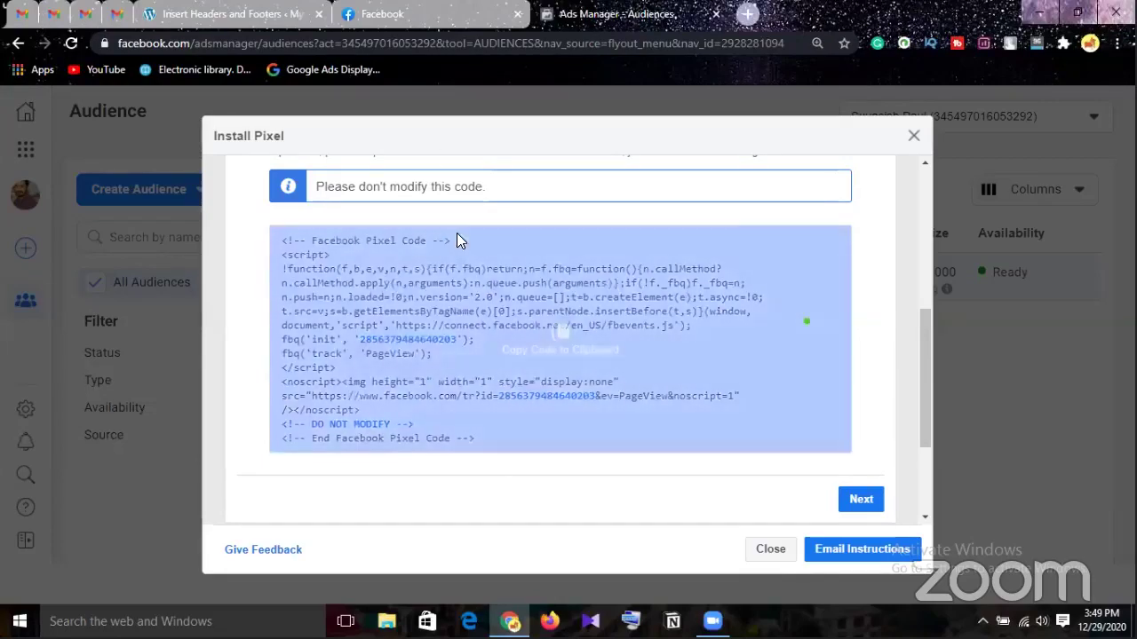
pyautogui.click(232, 15)
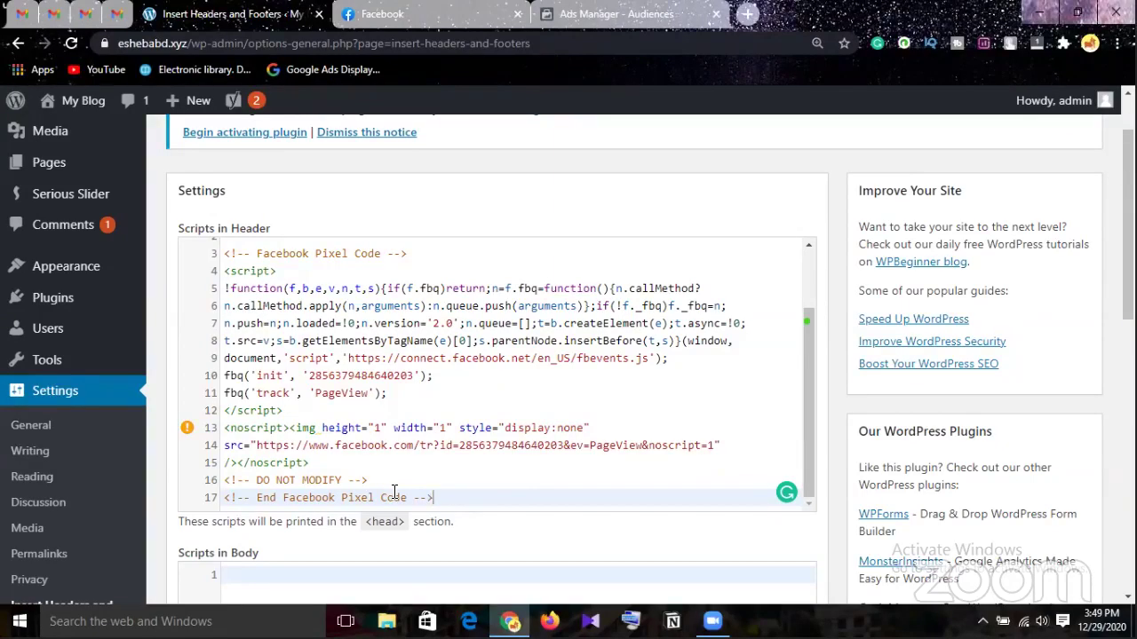
# Step: Save the Insert Headers and Footers settings with the Facebook Pixel code in Scripts in Header
pyautogui.scroll(-3, 396, 496)
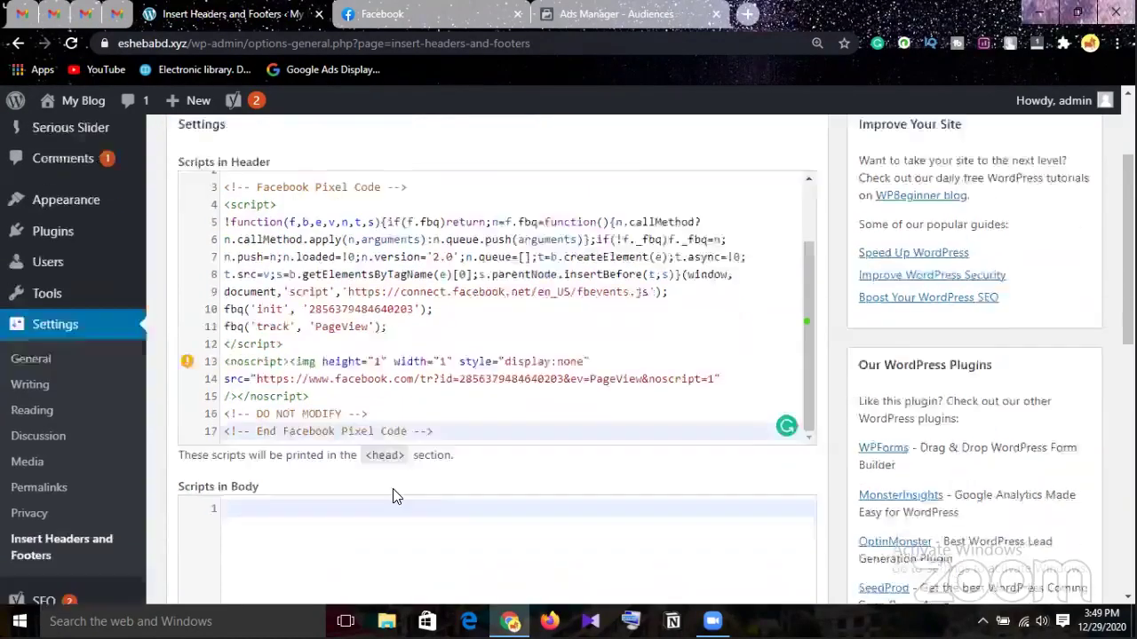
pyautogui.scroll(-5, 395, 496)
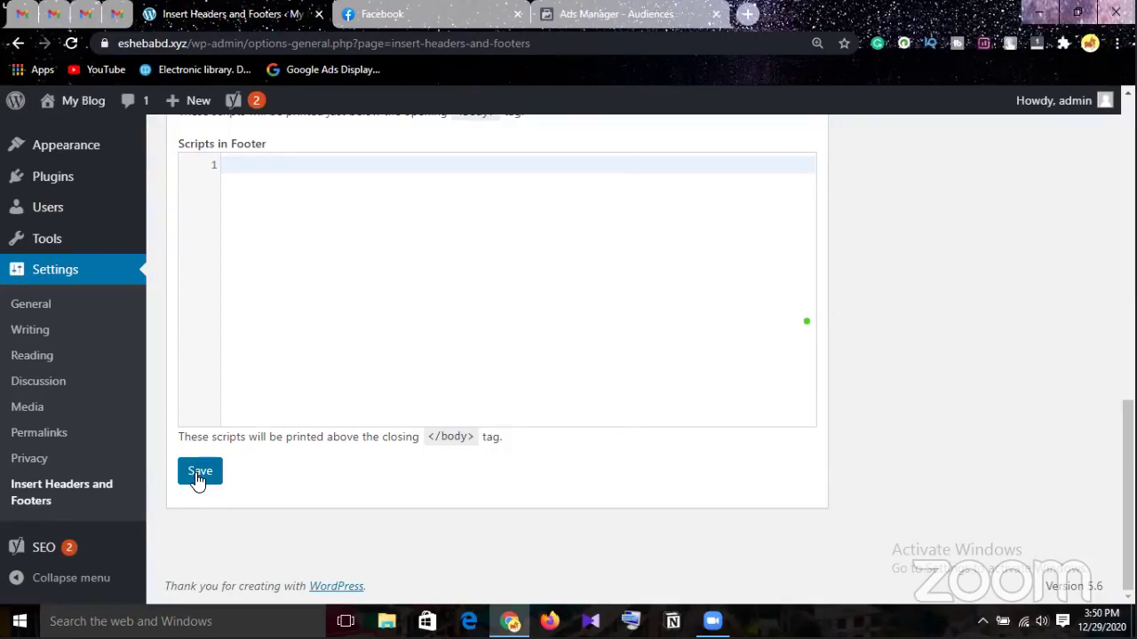
pyautogui.click(198, 479)
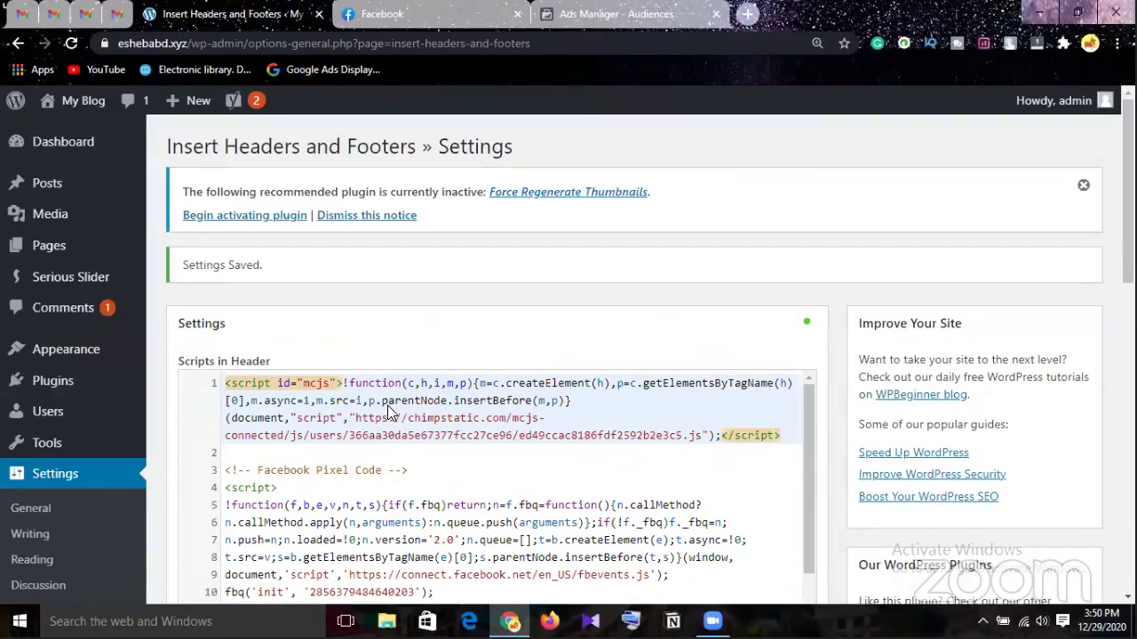
pyautogui.scroll(-1, 499, 491)
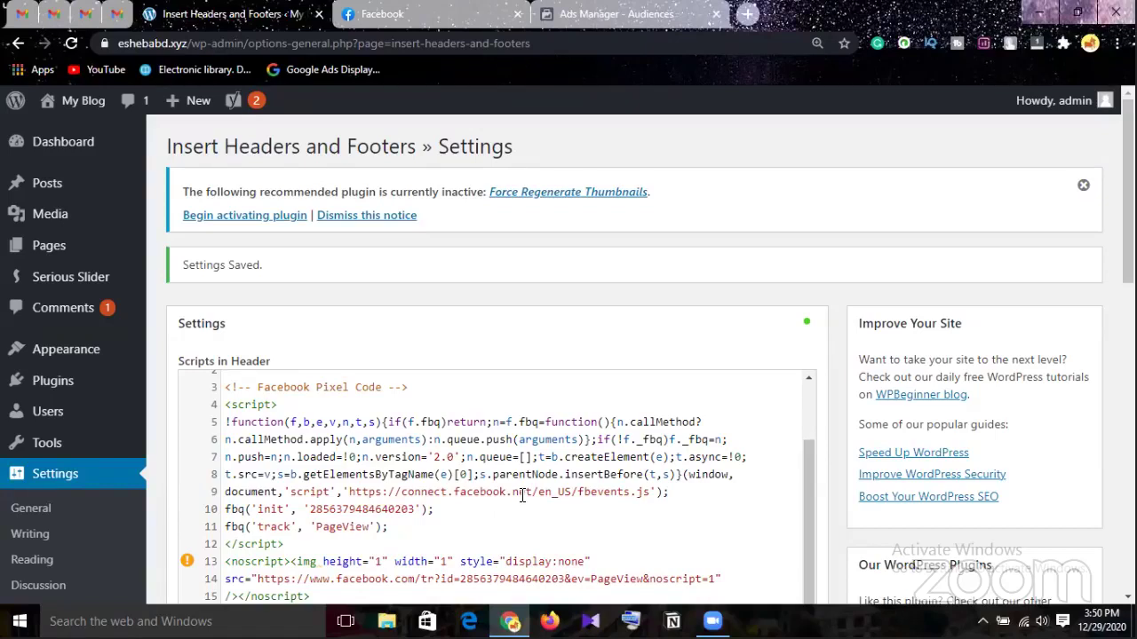
pyautogui.click(746, 14)
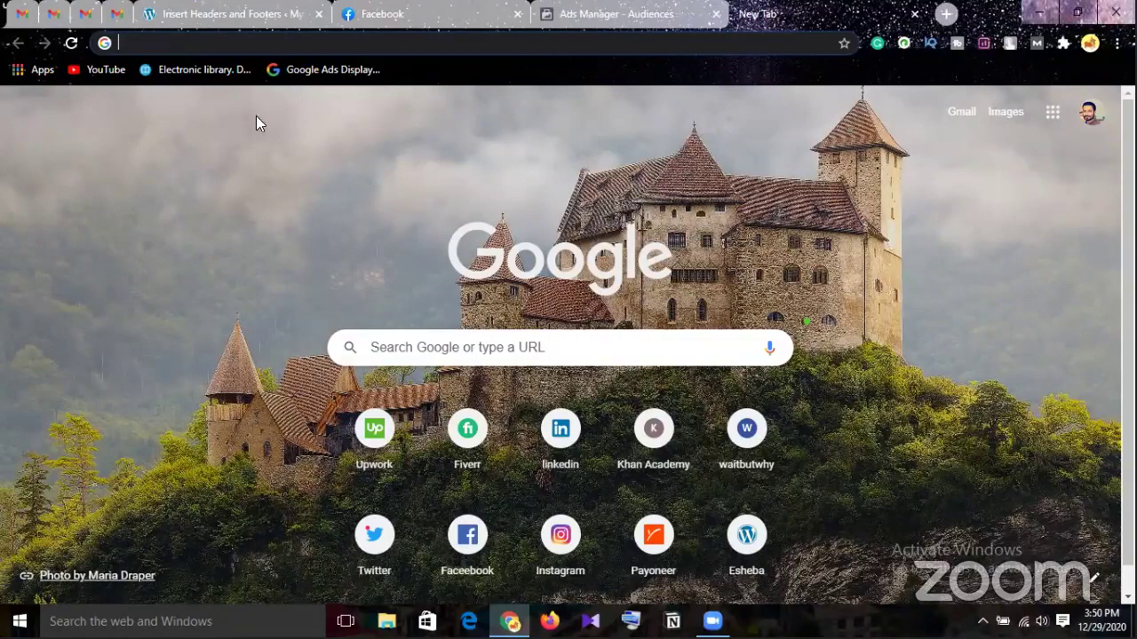
# Step: Reach the Chrome Web Store through the Apps bookmark in the new tab
pyautogui.click(26, 70)
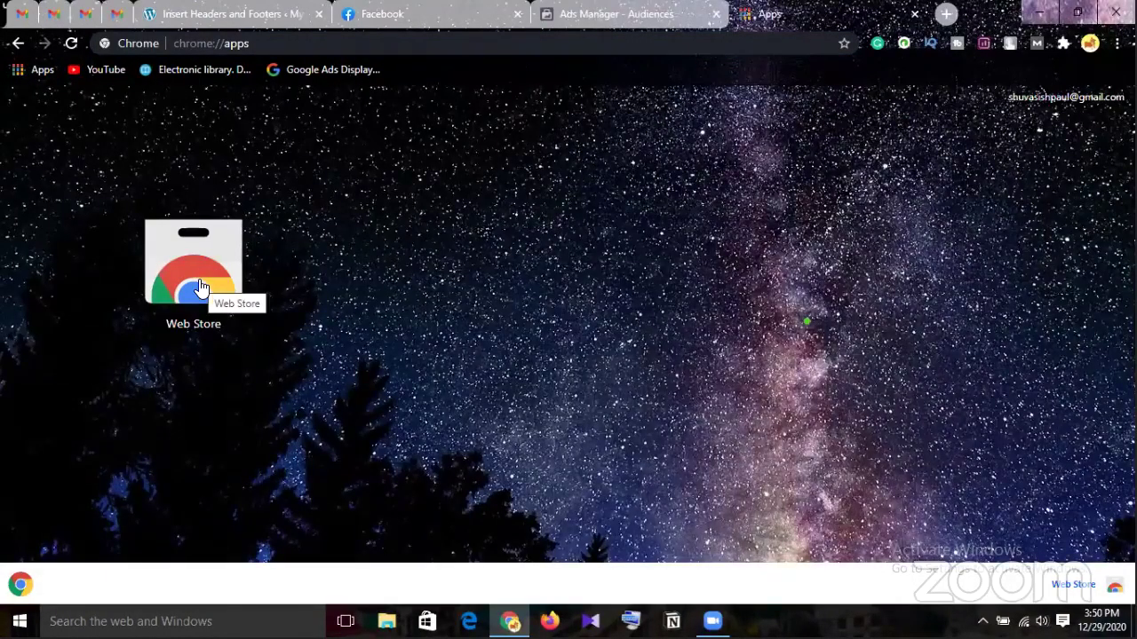
pyautogui.click(196, 283)
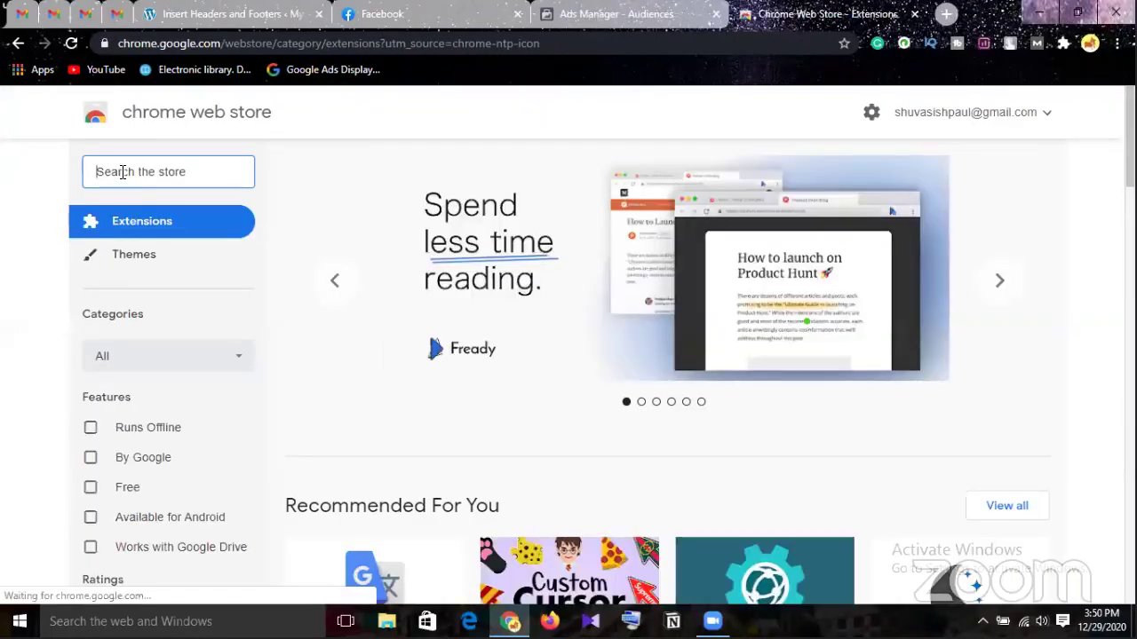
# Step: Search the store for 'pixel help', open Facebook Pixel Helper, and add it to Chrome
pyautogui.write('pi')
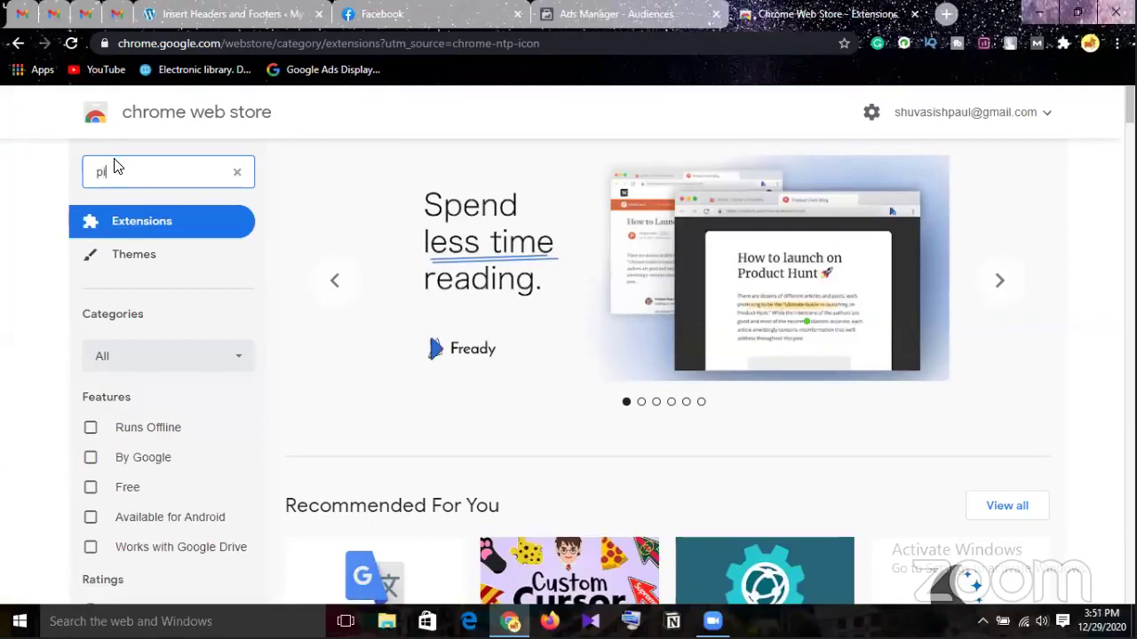
pyautogui.write('xe')
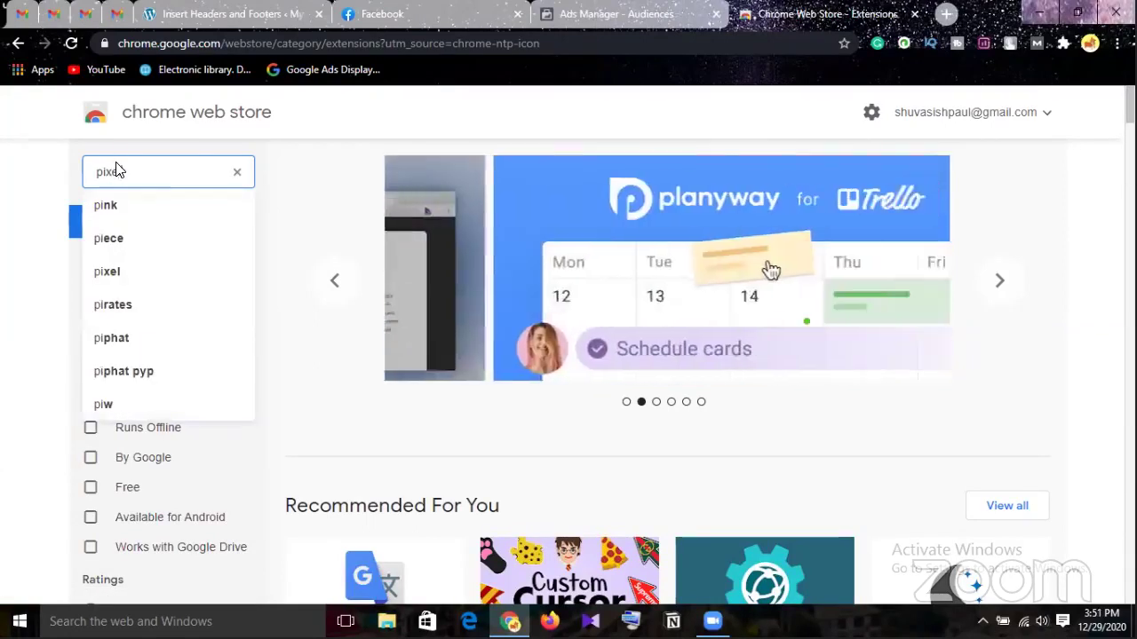
pyautogui.write('l ')
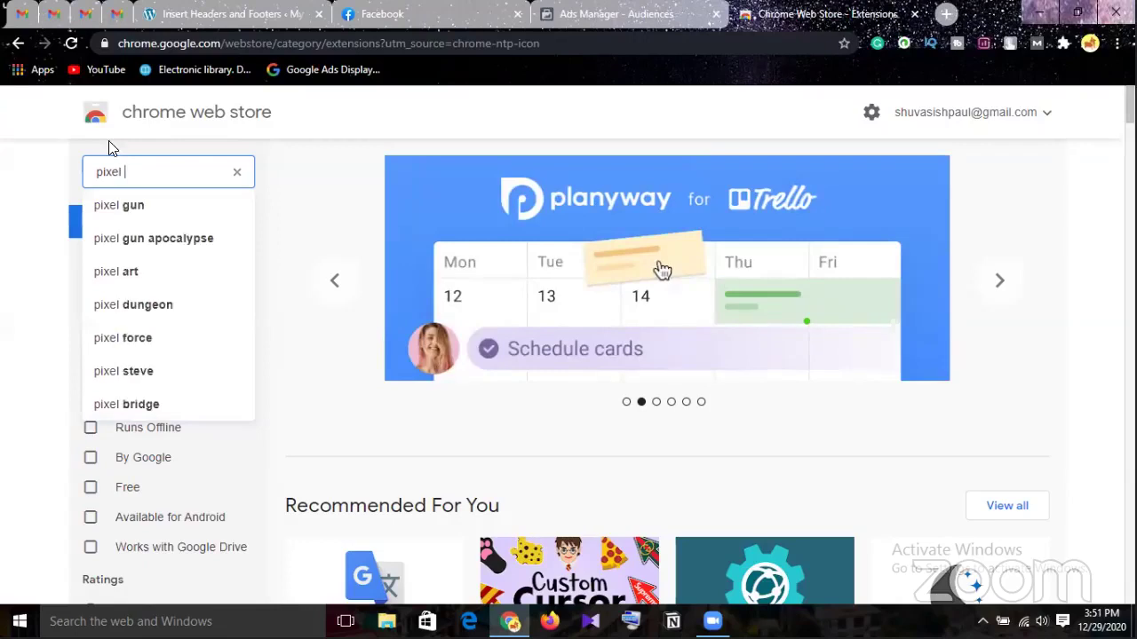
pyautogui.write('help')
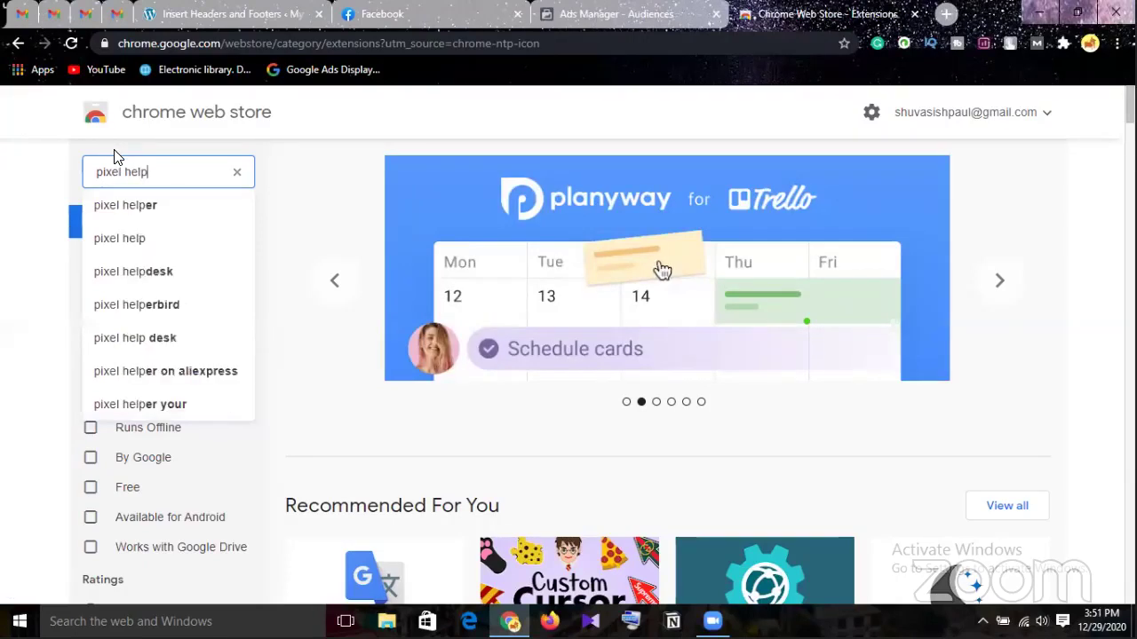
pyautogui.click(142, 205)
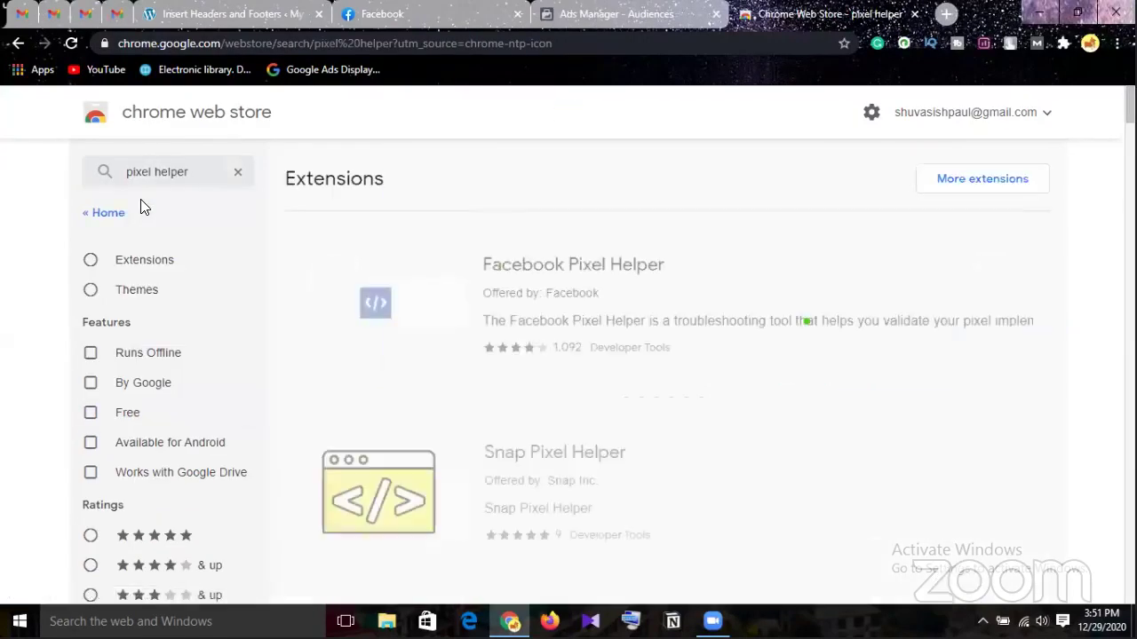
pyautogui.click(592, 265)
pyautogui.click(884, 247)
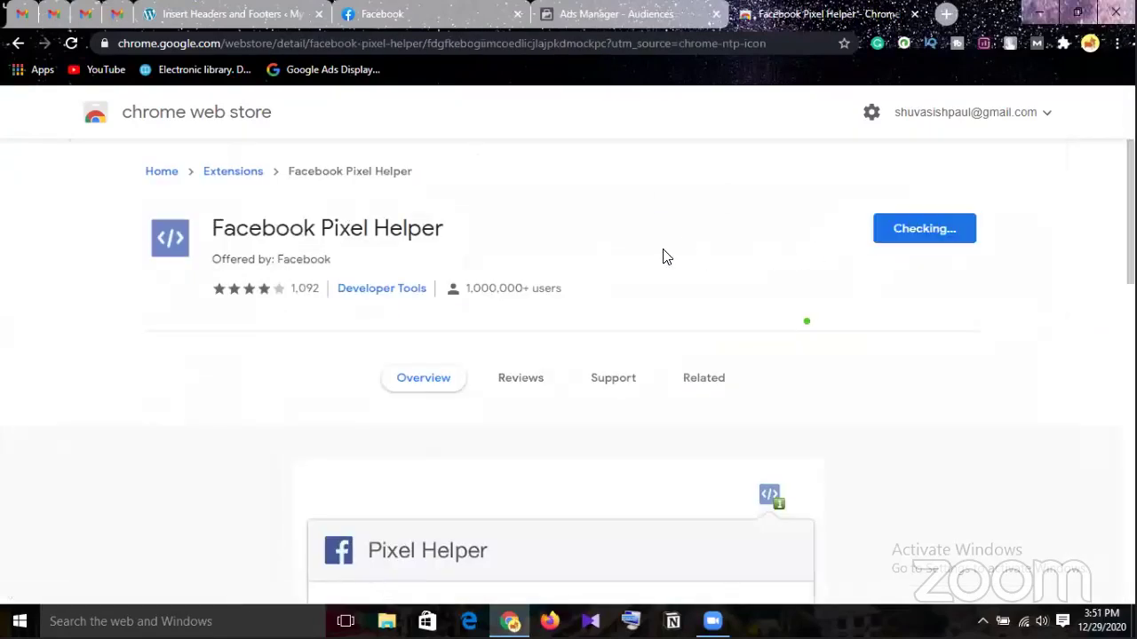
# Step: Confirm adding Facebook Pixel Helper to Chrome and dismiss the extension-added notice
pyautogui.click(592, 209)
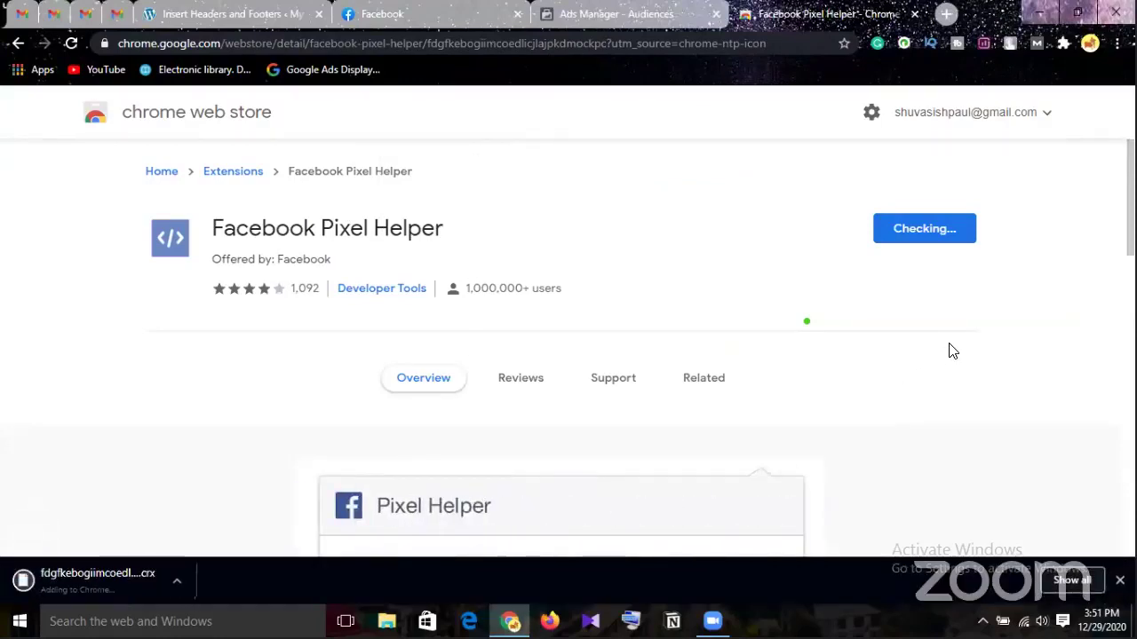
pyautogui.scroll(-4, 950, 351)
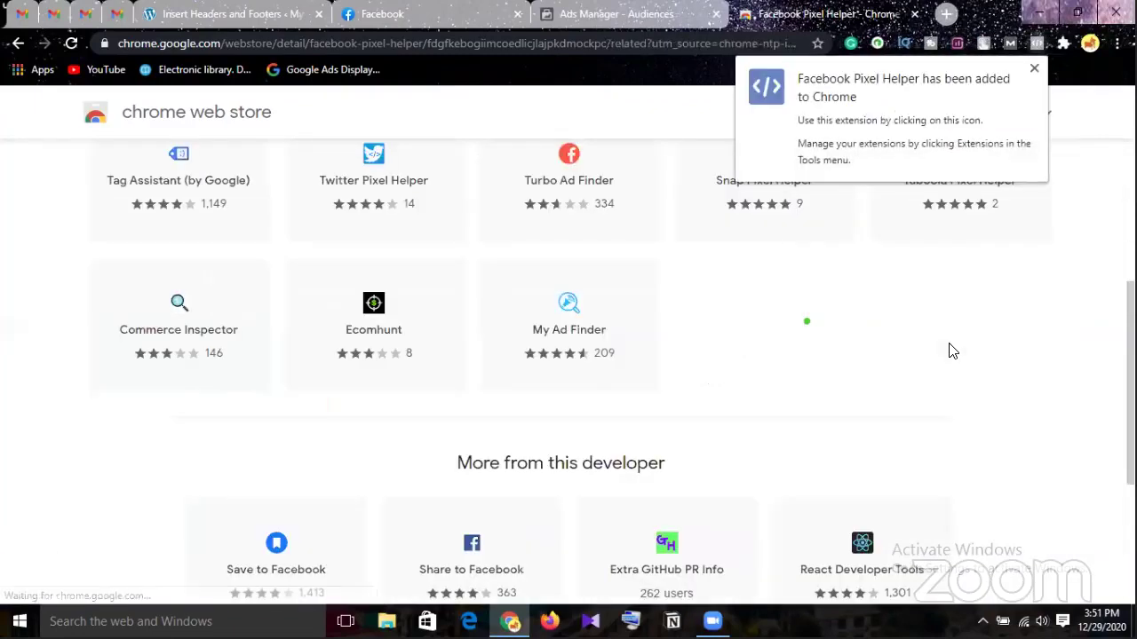
pyautogui.click(1034, 69)
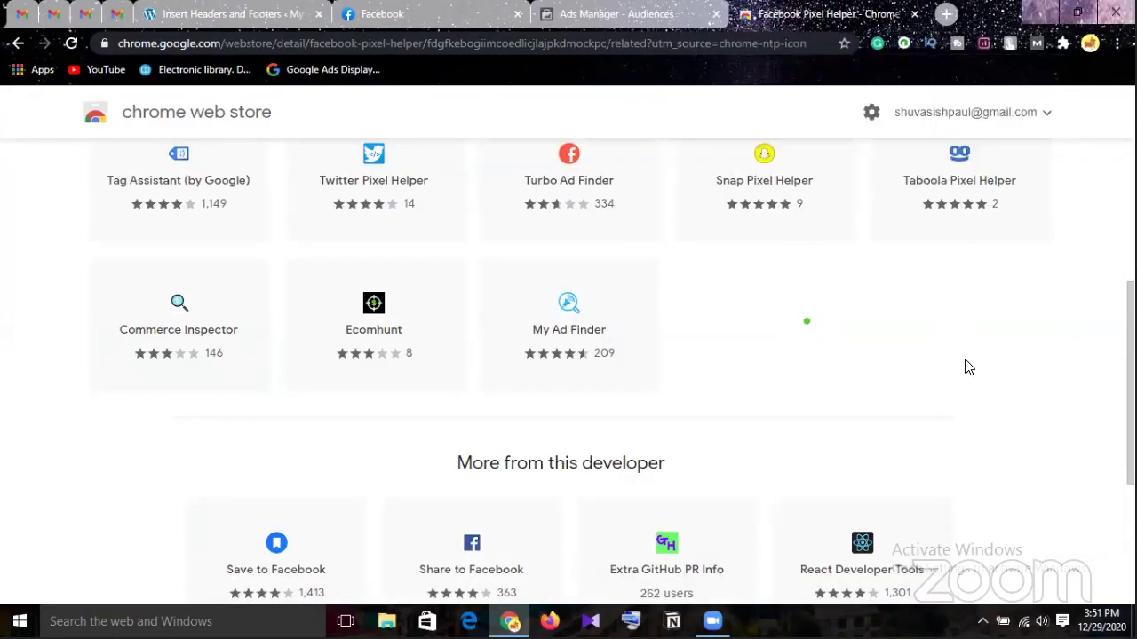
pyautogui.scroll(3, 968, 367)
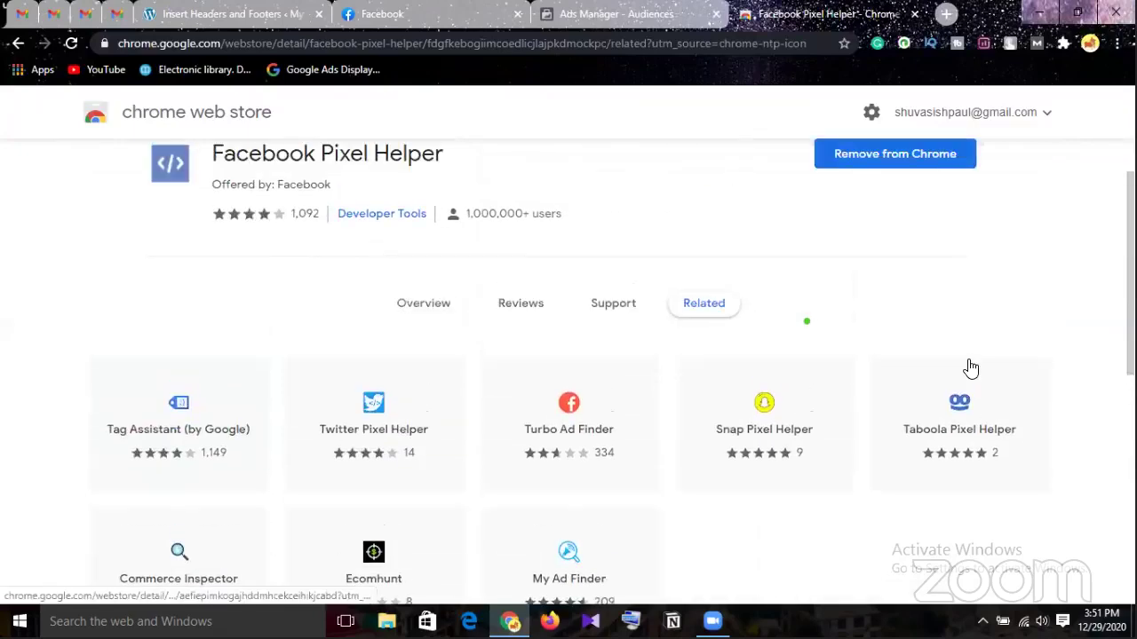
pyautogui.scroll(1, 970, 368)
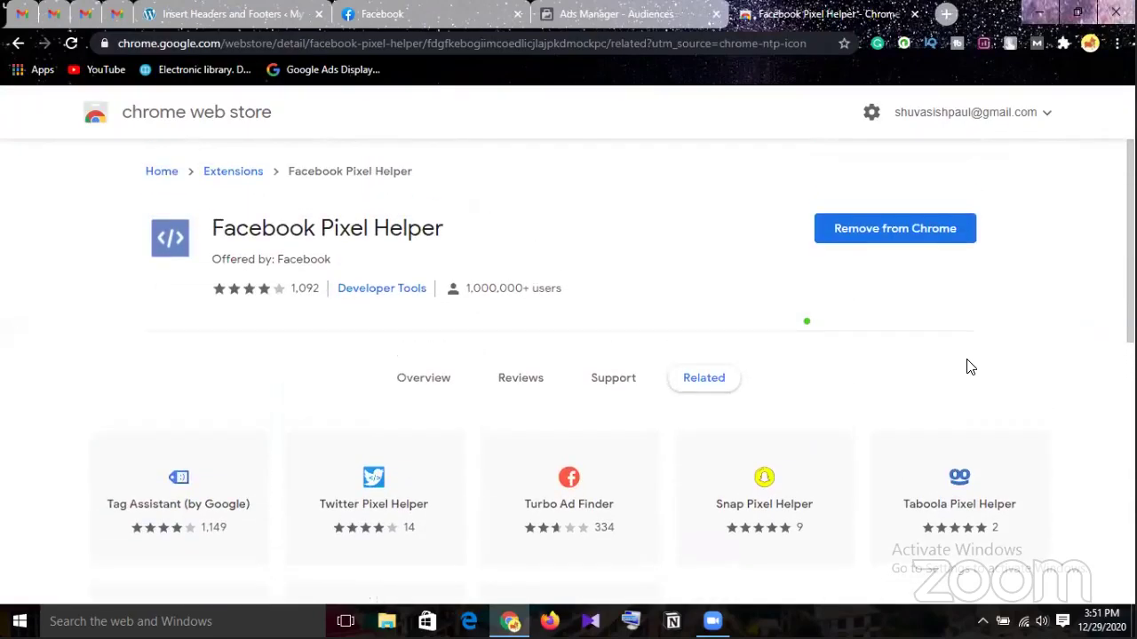
pyautogui.scroll(-4, 971, 368)
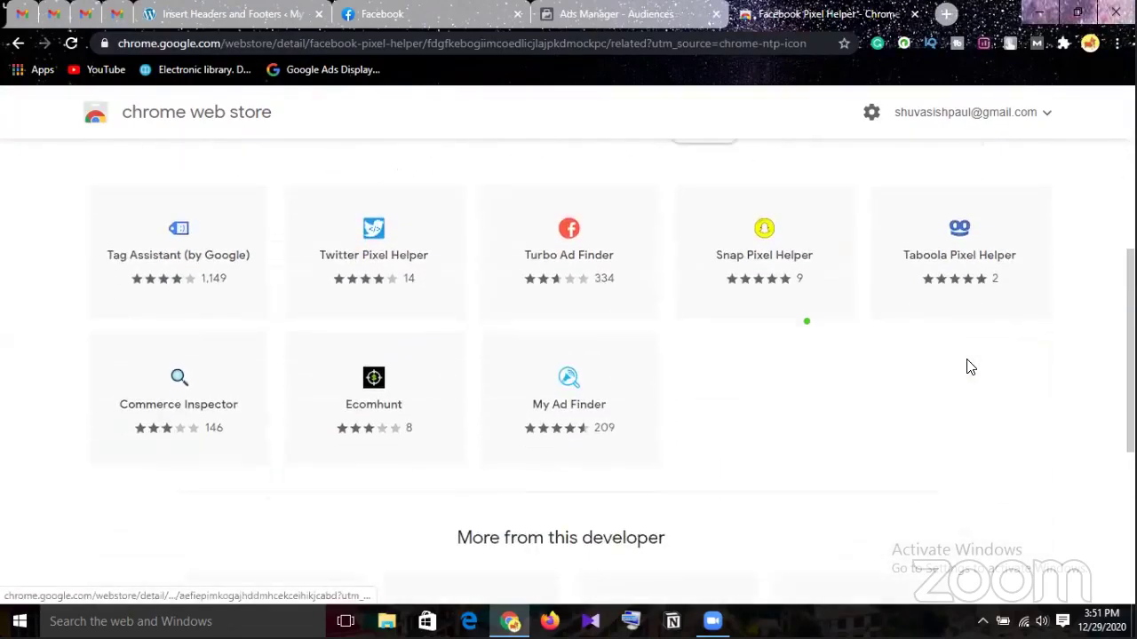
pyautogui.scroll(-3, 970, 368)
pyautogui.scroll(5, 970, 368)
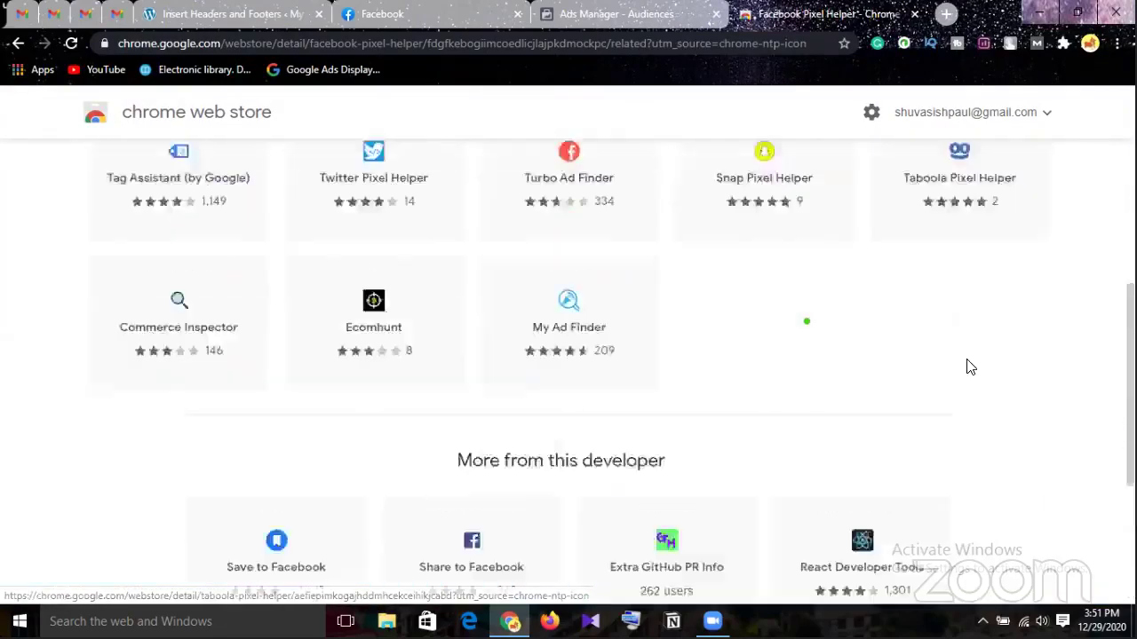
pyautogui.scroll(3, 971, 368)
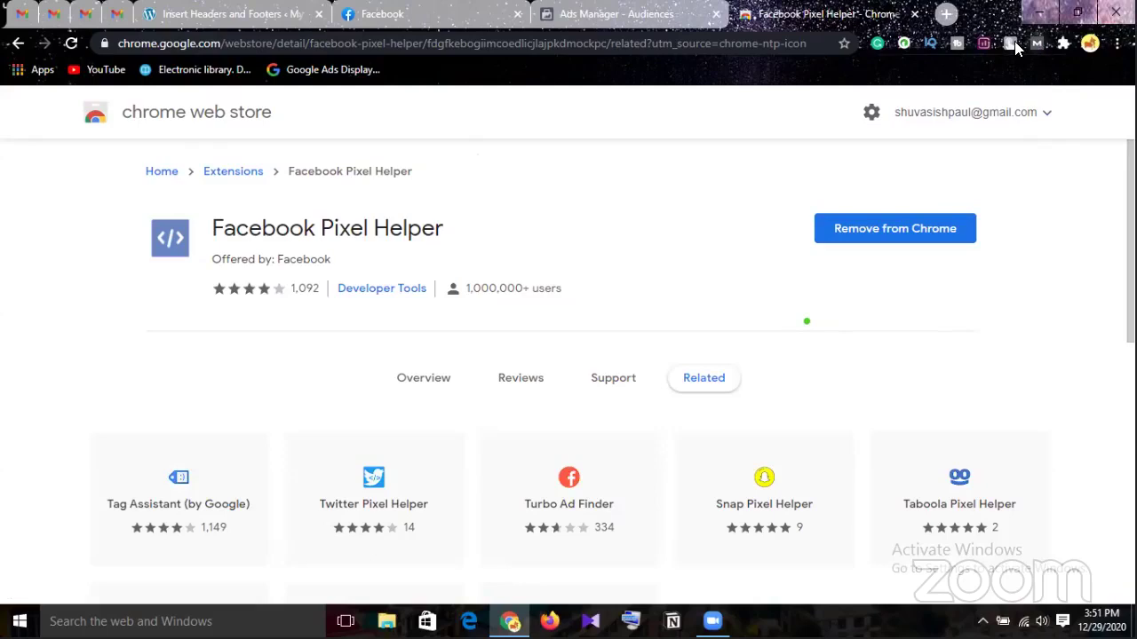
# Step: Pin Facebook Pixel Helper to the Chrome toolbar and return to the Facebook tab
pyautogui.click(1062, 46)
pyautogui.click(1010, 197)
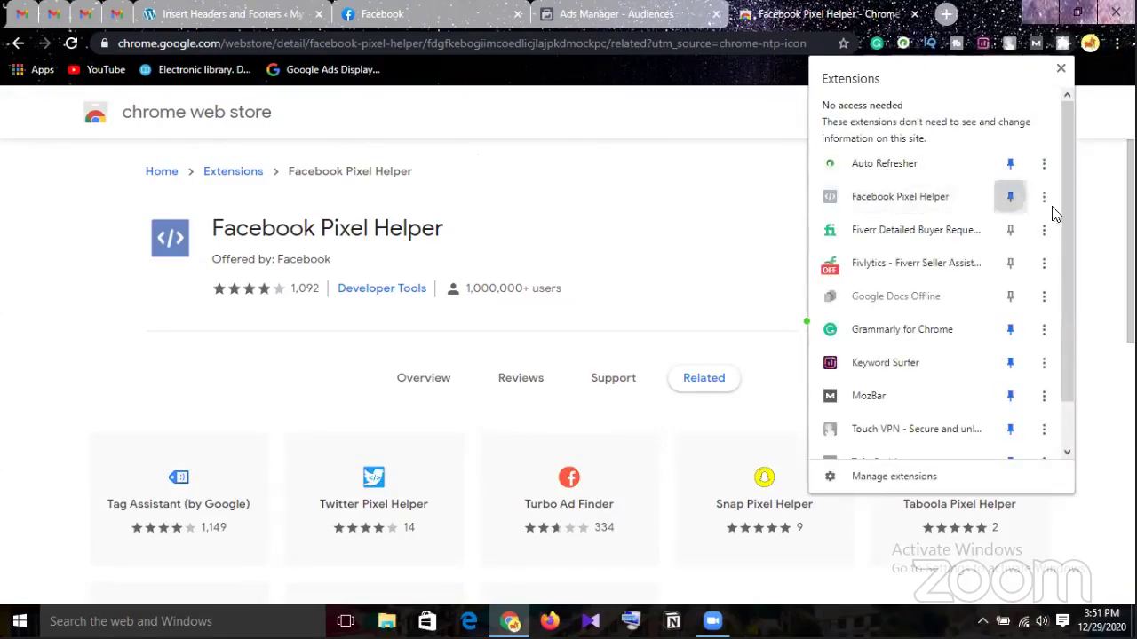
pyautogui.click(778, 187)
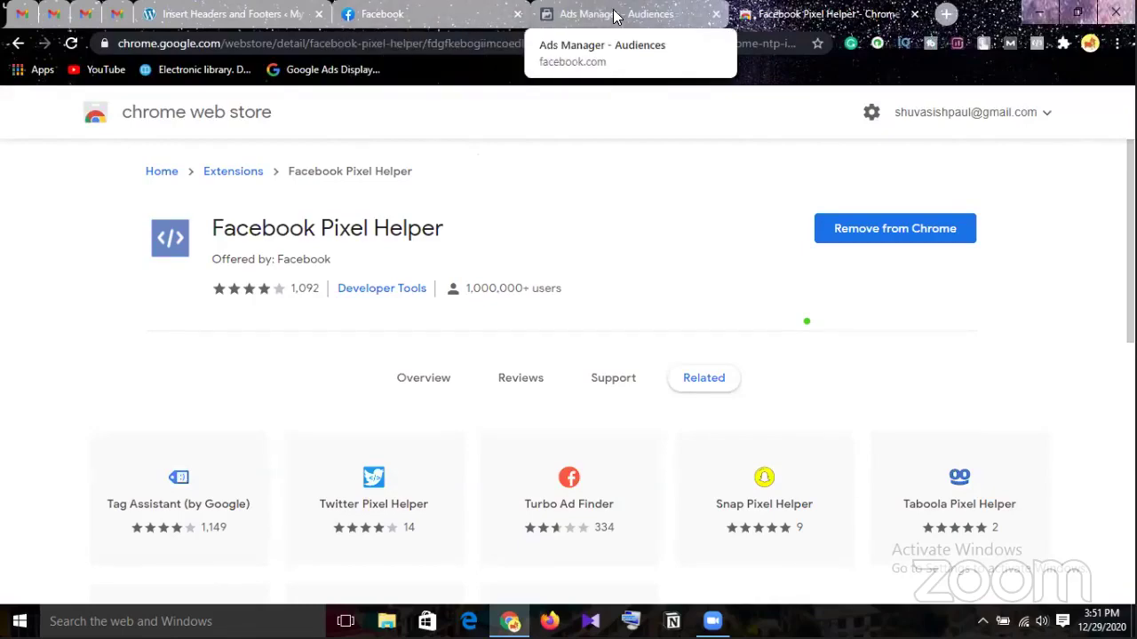
pyautogui.click(413, 15)
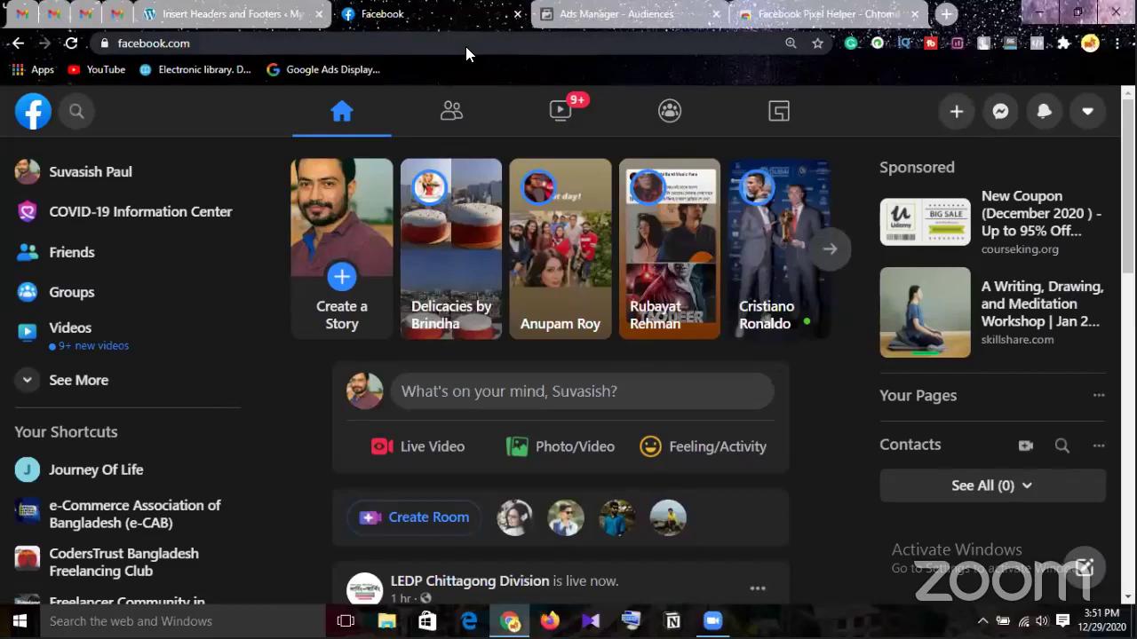
pyautogui.click(1037, 42)
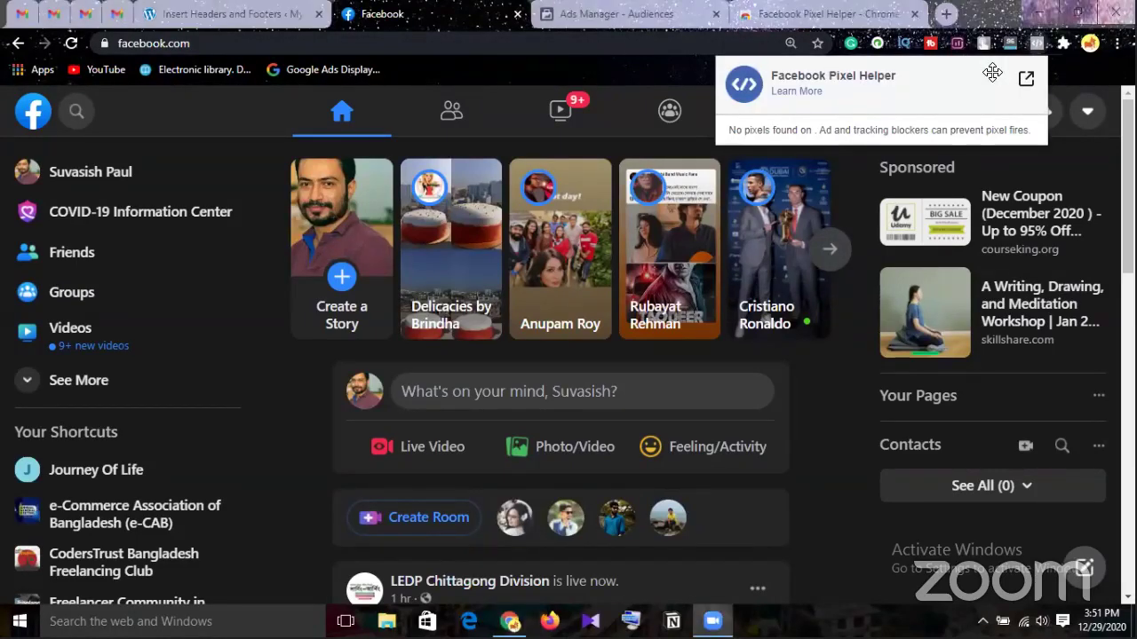
pyautogui.click(71, 43)
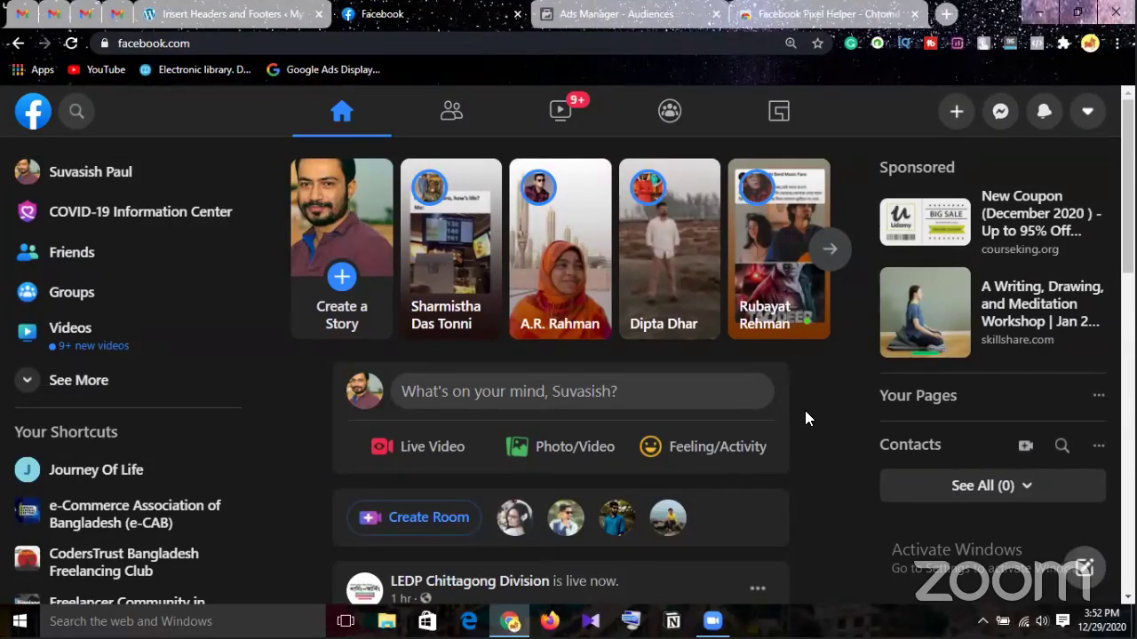
# Step: Load eshebabd.xyz in a new tab and scroll through the My Blog front page
pyautogui.click(946, 13)
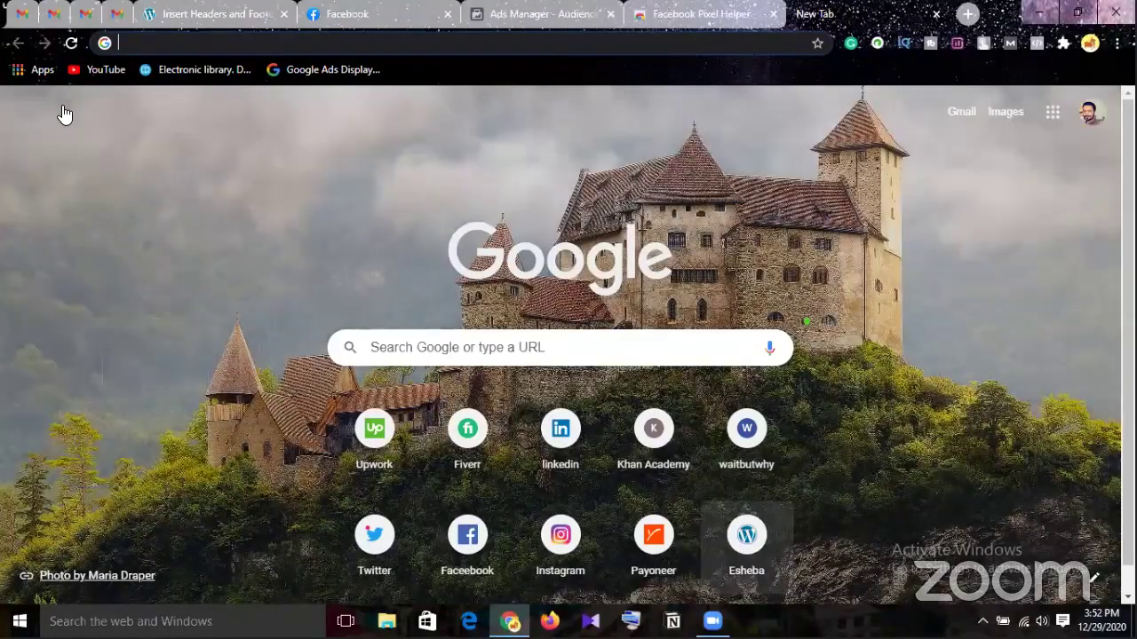
pyautogui.write('es')
pyautogui.press('Return')
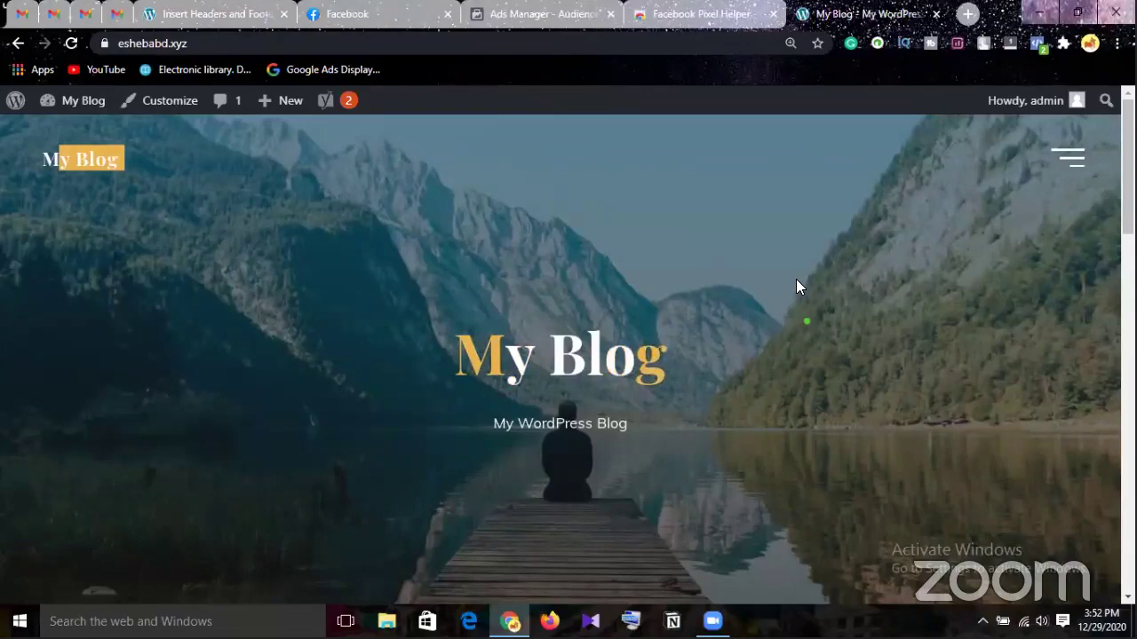
pyautogui.scroll(-5, 796, 280)
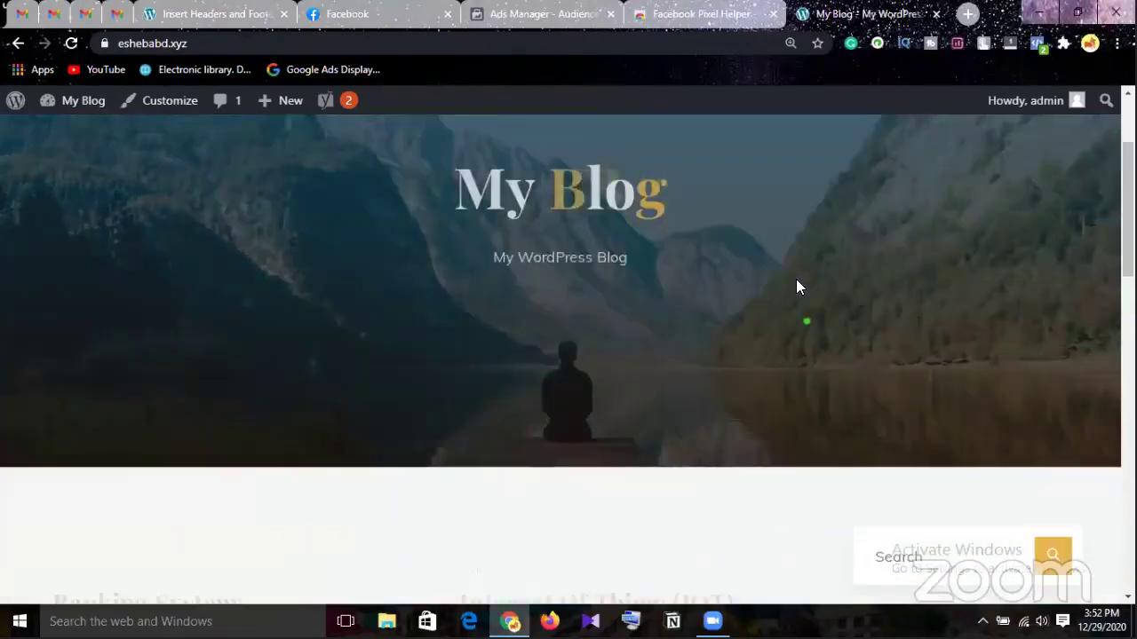
pyautogui.scroll(1, 796, 287)
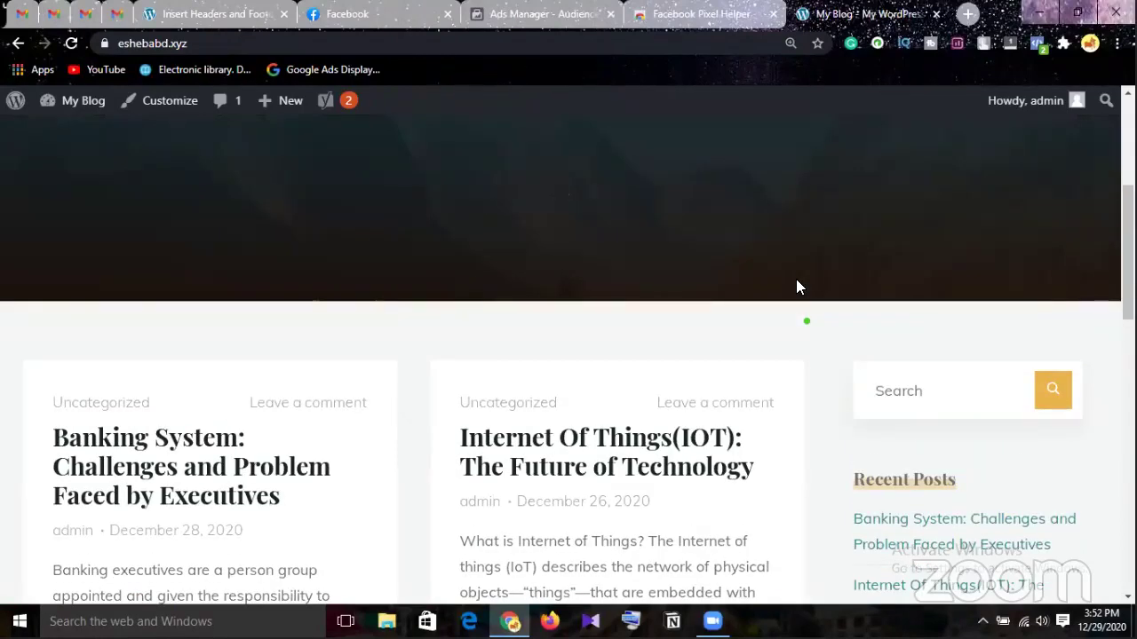
pyautogui.scroll(3, 796, 287)
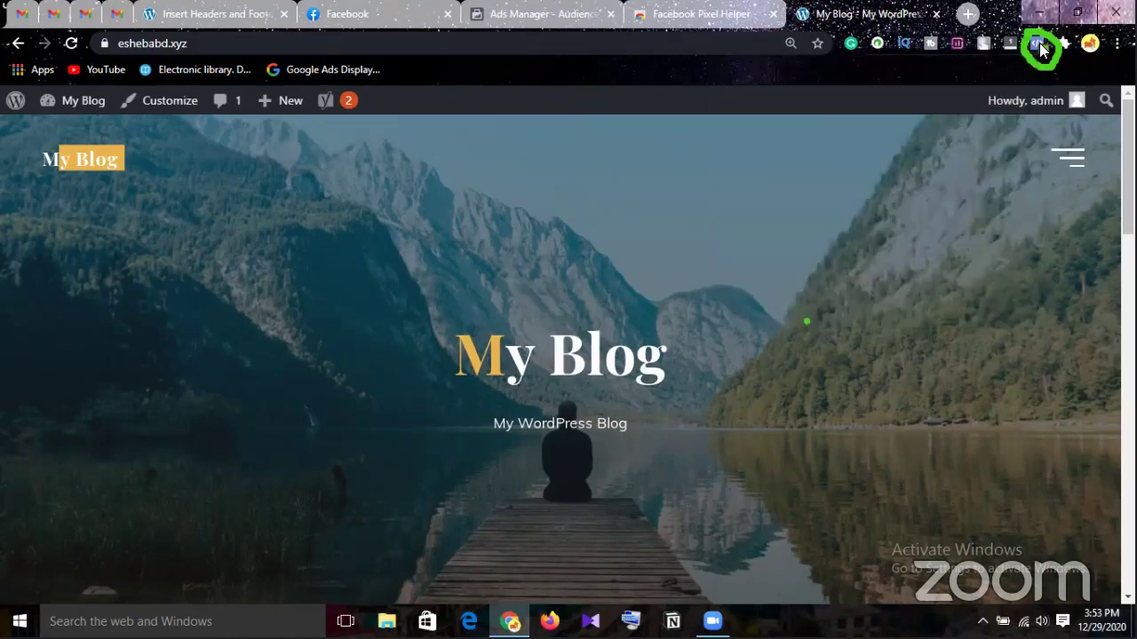
# Step: Check Pixel Helper for the blog's PageView pixel and open its View Analytics link
pyautogui.click(1038, 46)
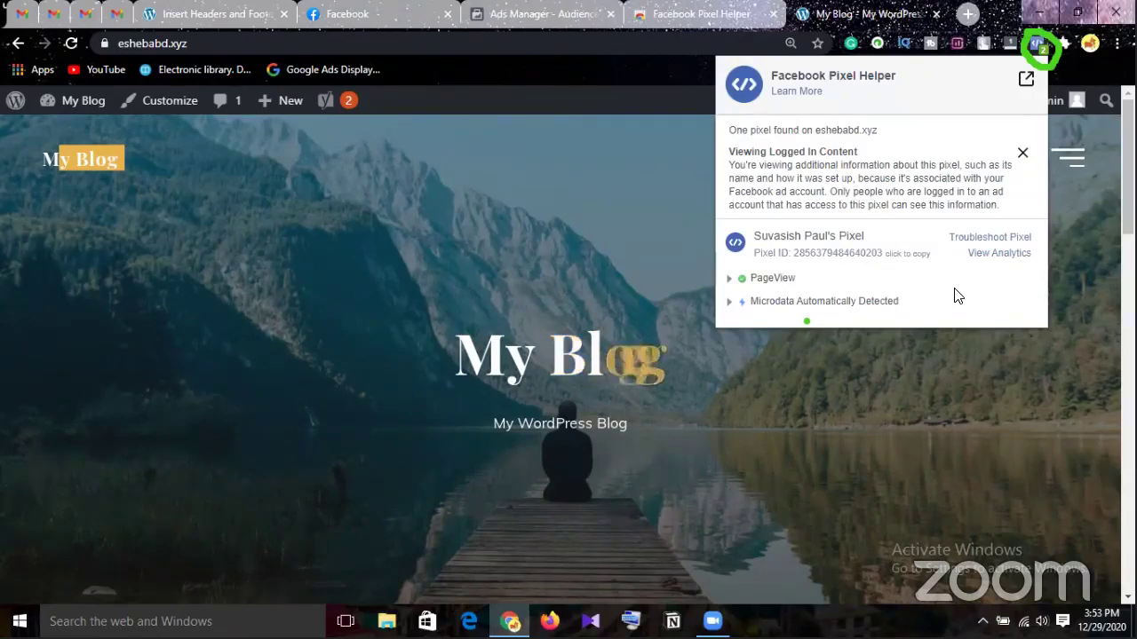
pyautogui.click(992, 255)
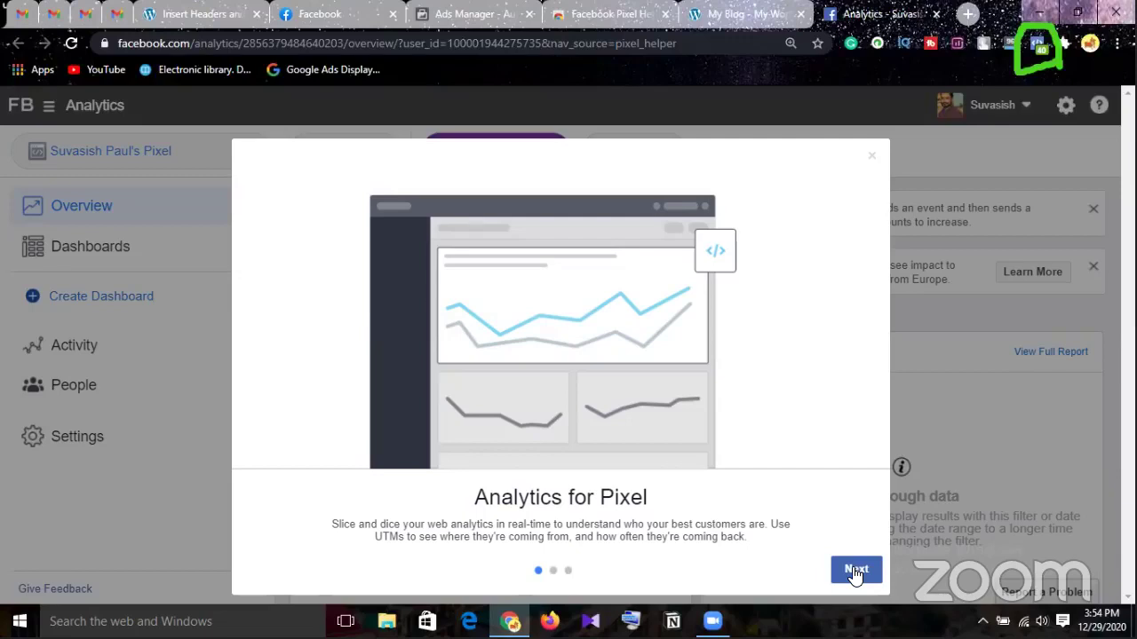
# Step: Step through the three Facebook Analytics intro pages to Done
pyautogui.click(854, 571)
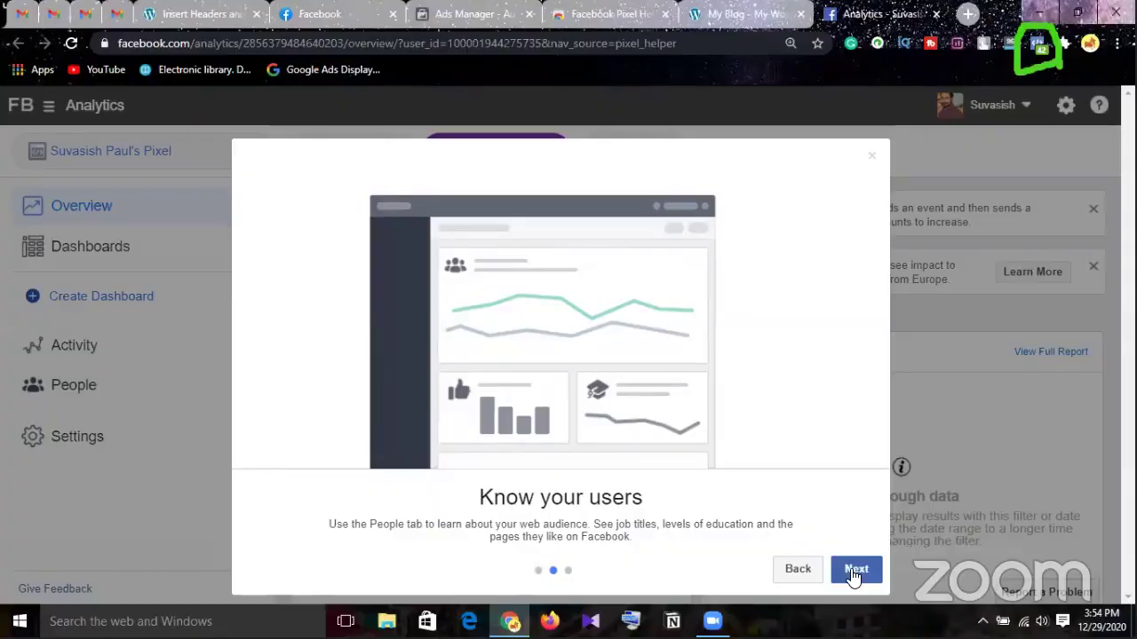
pyautogui.click(854, 570)
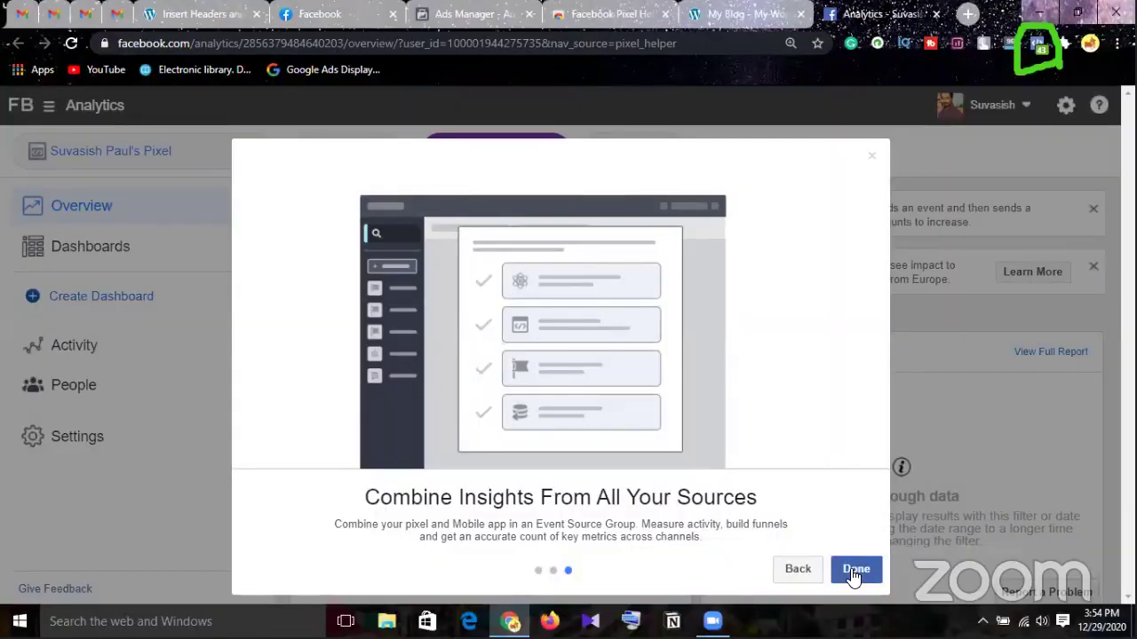
pyautogui.click(850, 573)
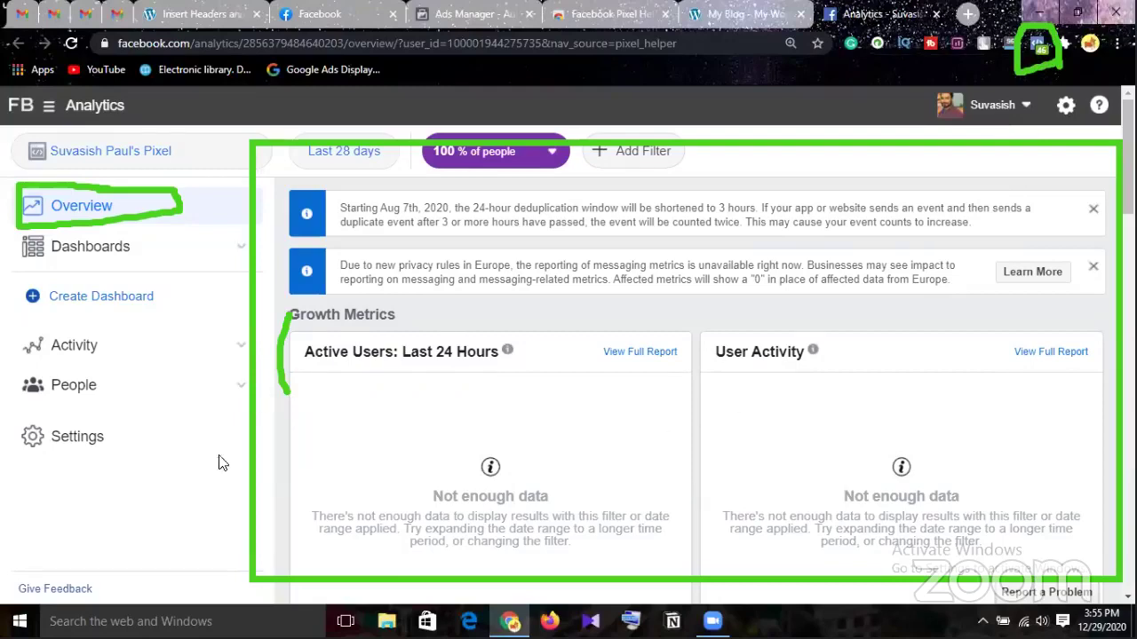
pyautogui.scroll(-4, 418, 413)
pyautogui.scroll(-5, 405, 430)
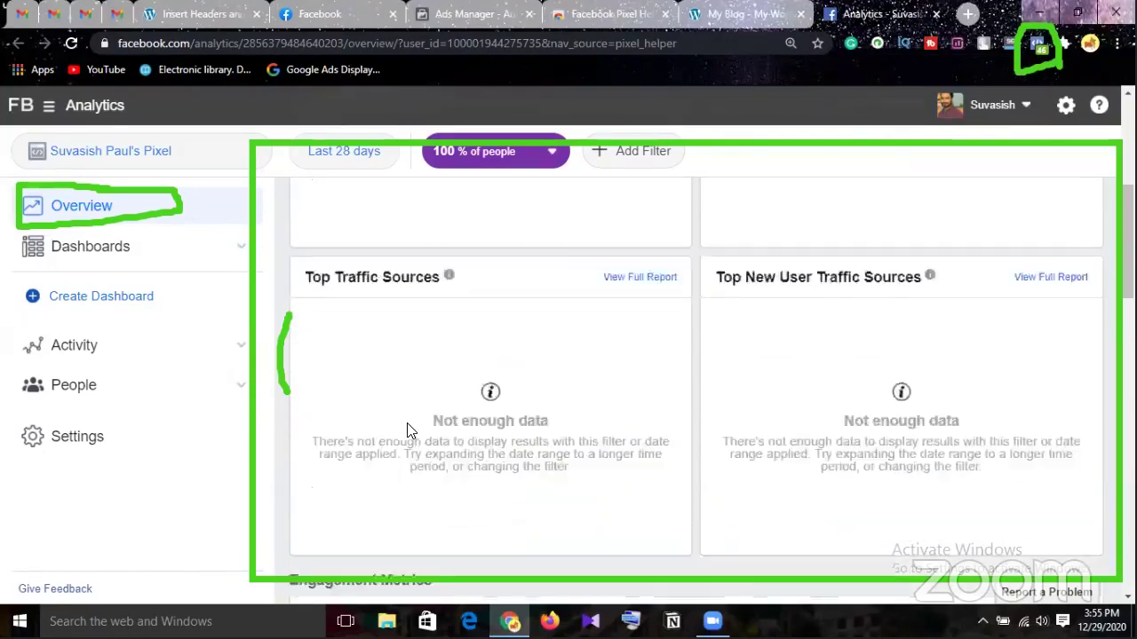
pyautogui.scroll(9, 409, 431)
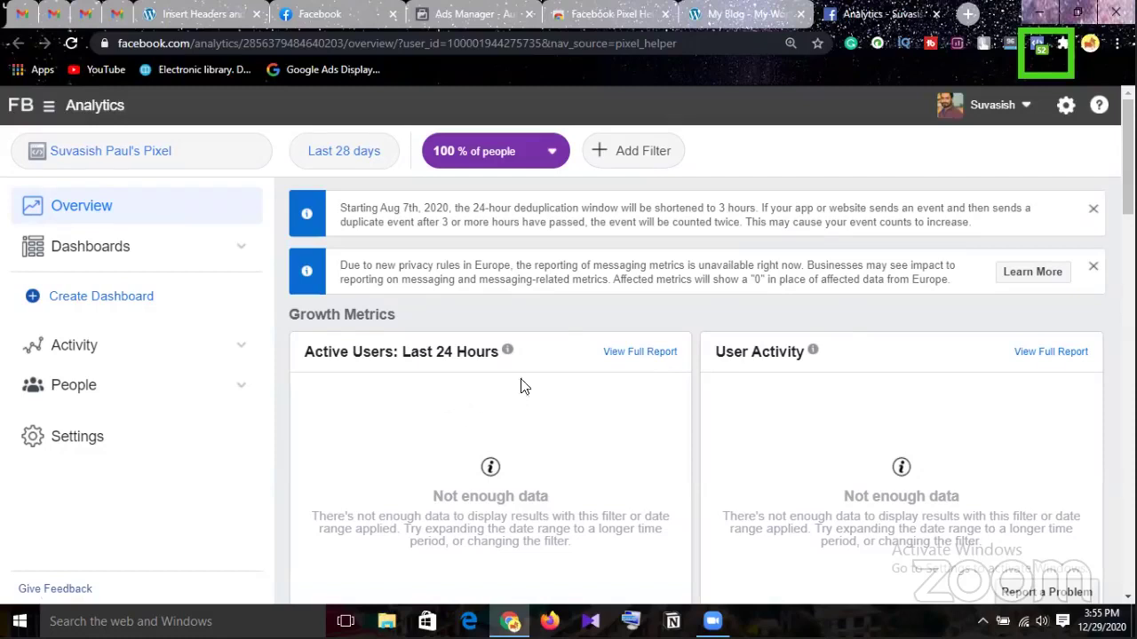
pyautogui.scroll(-1, 476, 437)
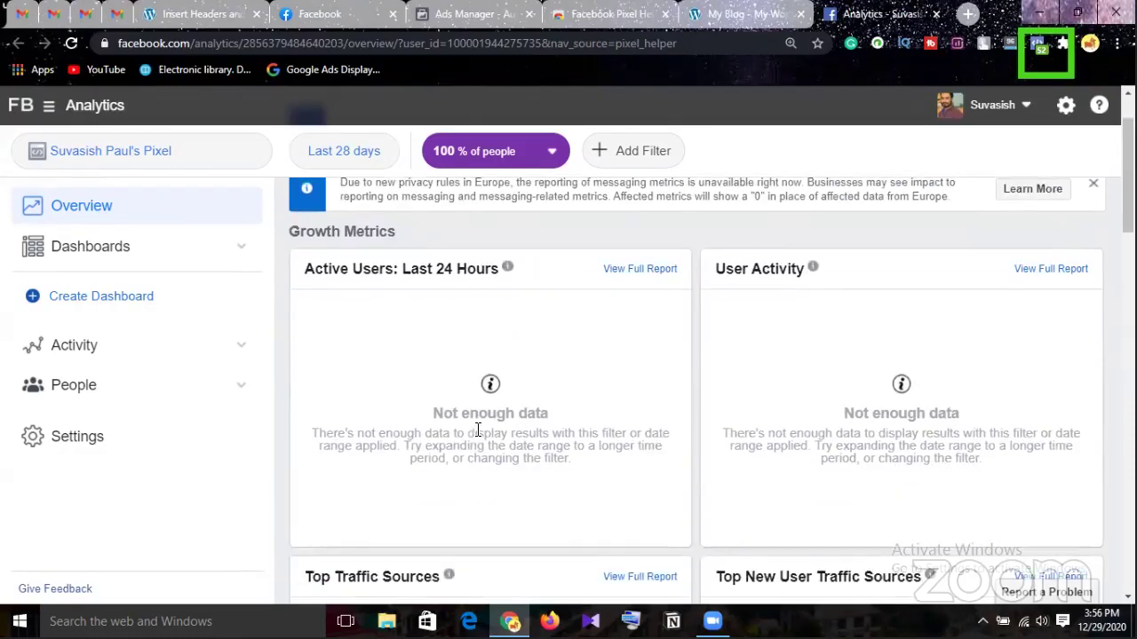
pyautogui.scroll(1, 476, 437)
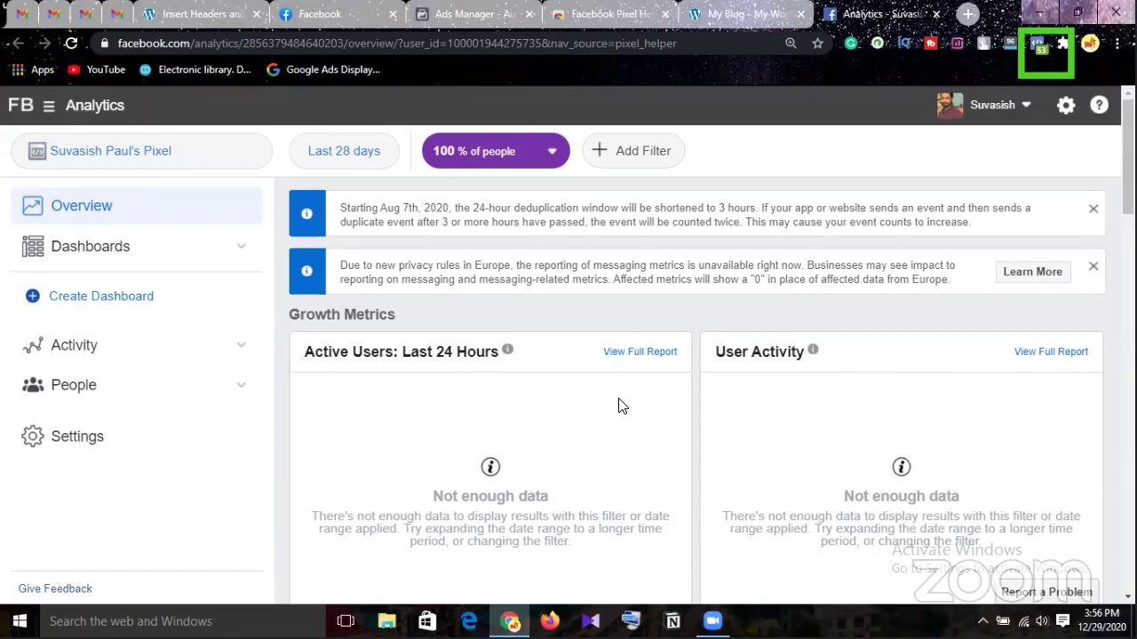
# Step: Open the full report from the Active Users: Last 24 Hours card and review it
pyautogui.click(633, 355)
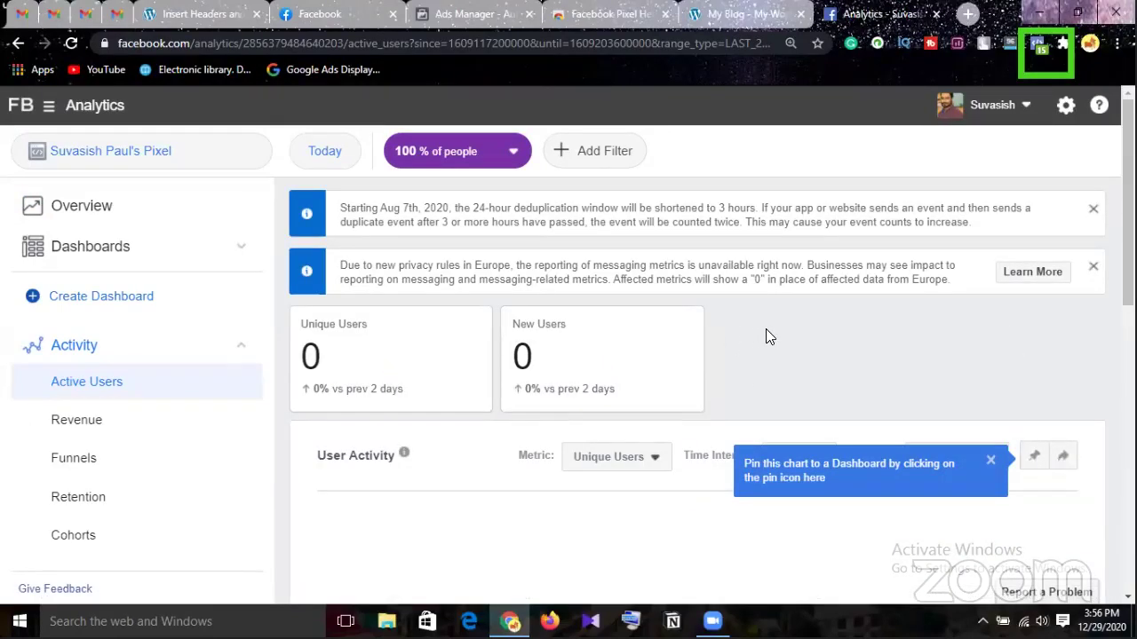
pyautogui.scroll(-1, 768, 330)
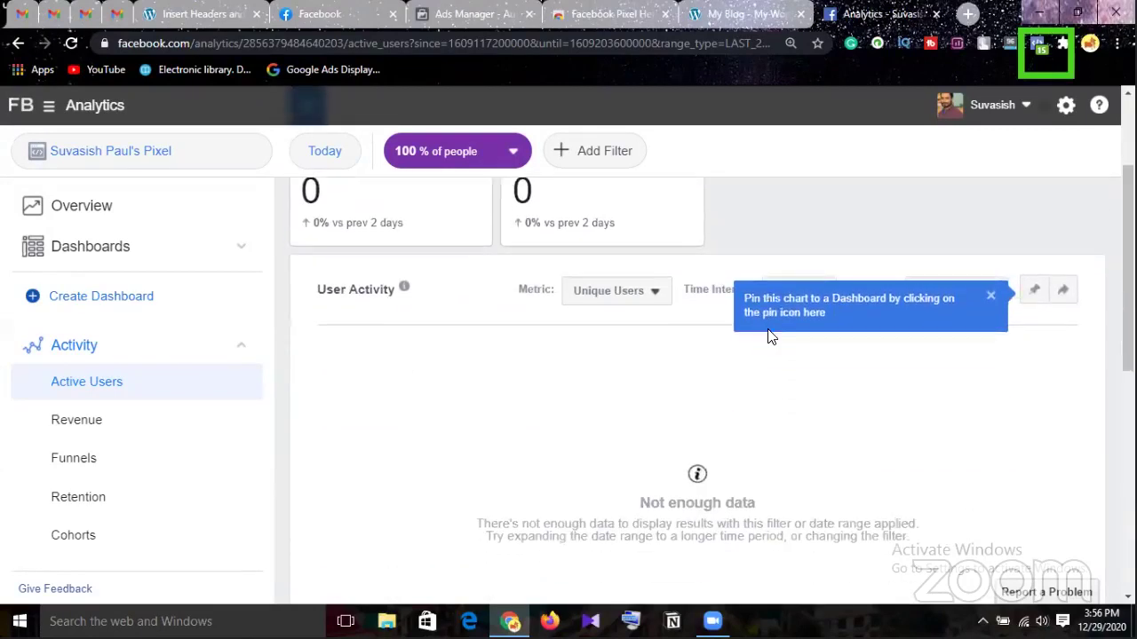
pyautogui.scroll(1, 773, 329)
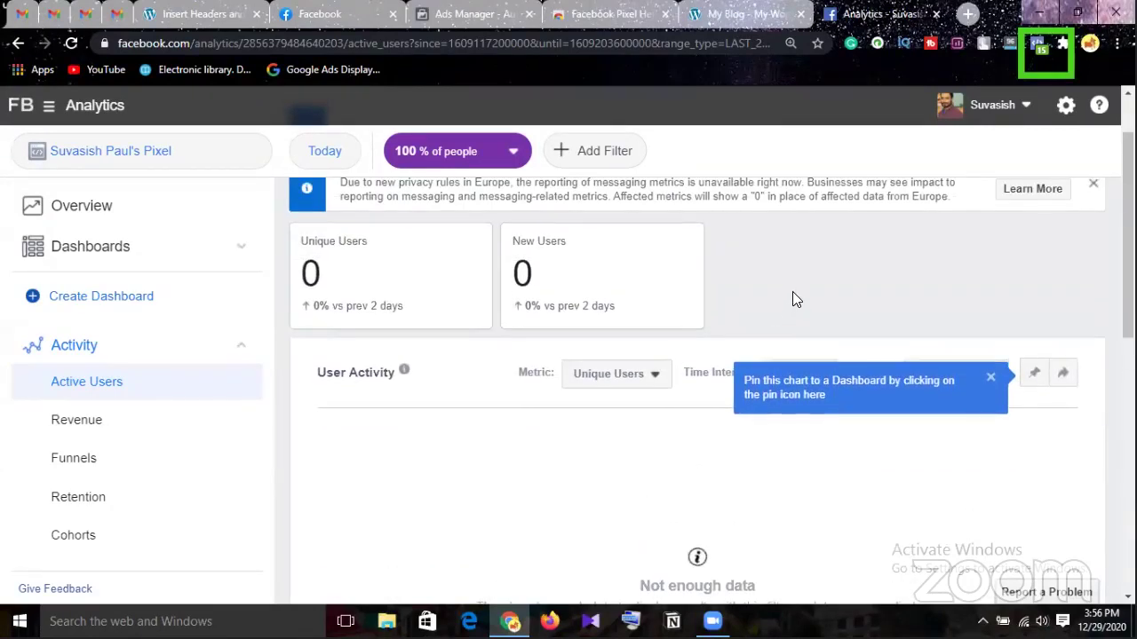
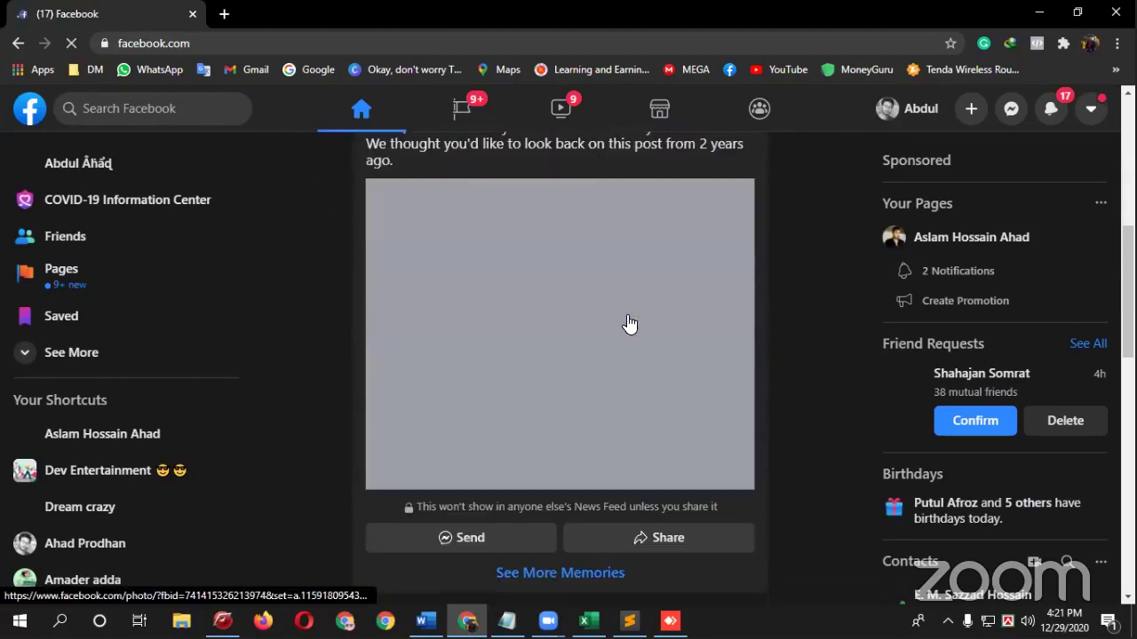
# Step: Scroll through the Facebook news feed, then open your personal profile page
pyautogui.scroll(4, 628, 323)
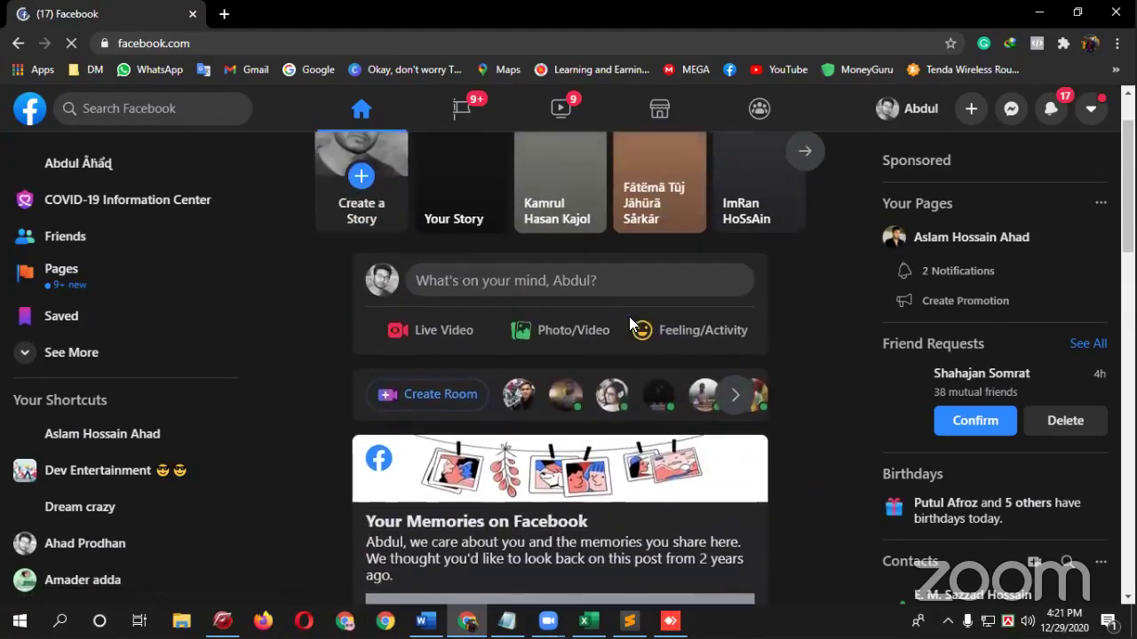
pyautogui.scroll(-3, 631, 327)
pyautogui.scroll(-2, 630, 325)
pyautogui.scroll(4, 630, 324)
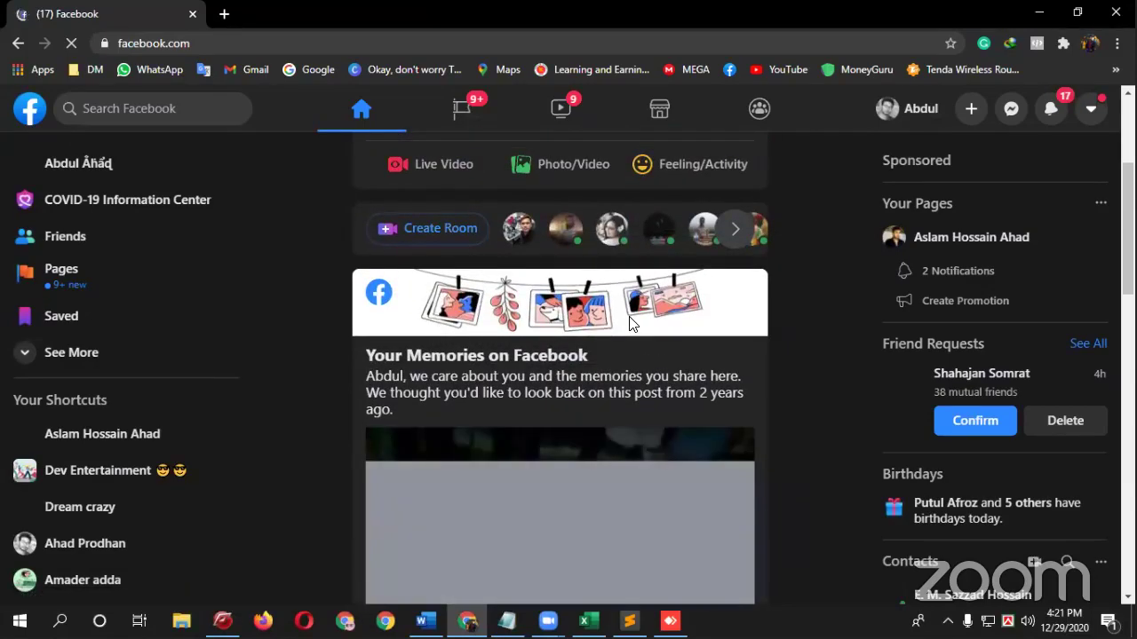
pyautogui.scroll(-7, 628, 323)
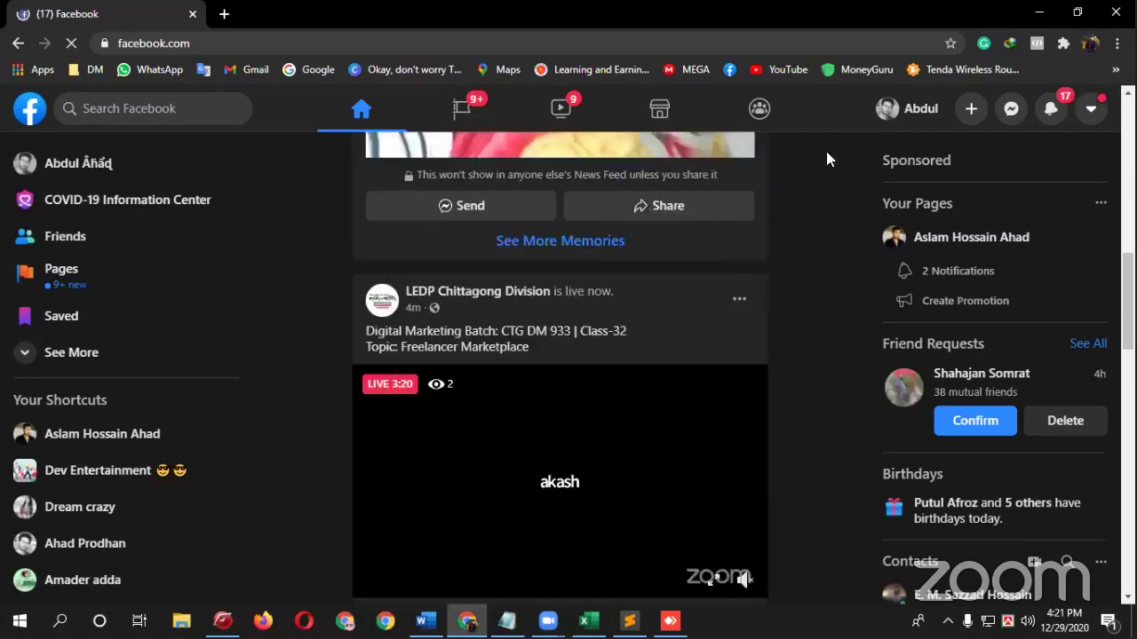
pyautogui.scroll(-3, 772, 207)
pyautogui.click(910, 108)
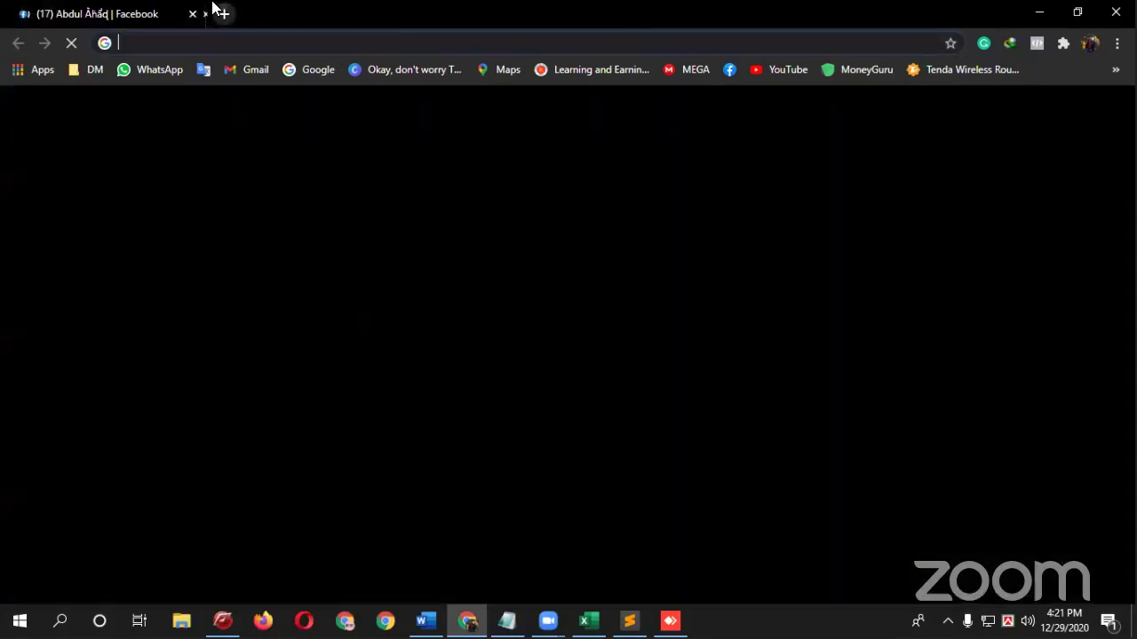
# Step: In a new tab, search Google for 'facebook ads manager' and open the Facebook Ads Manager result
pyautogui.click(222, 13)
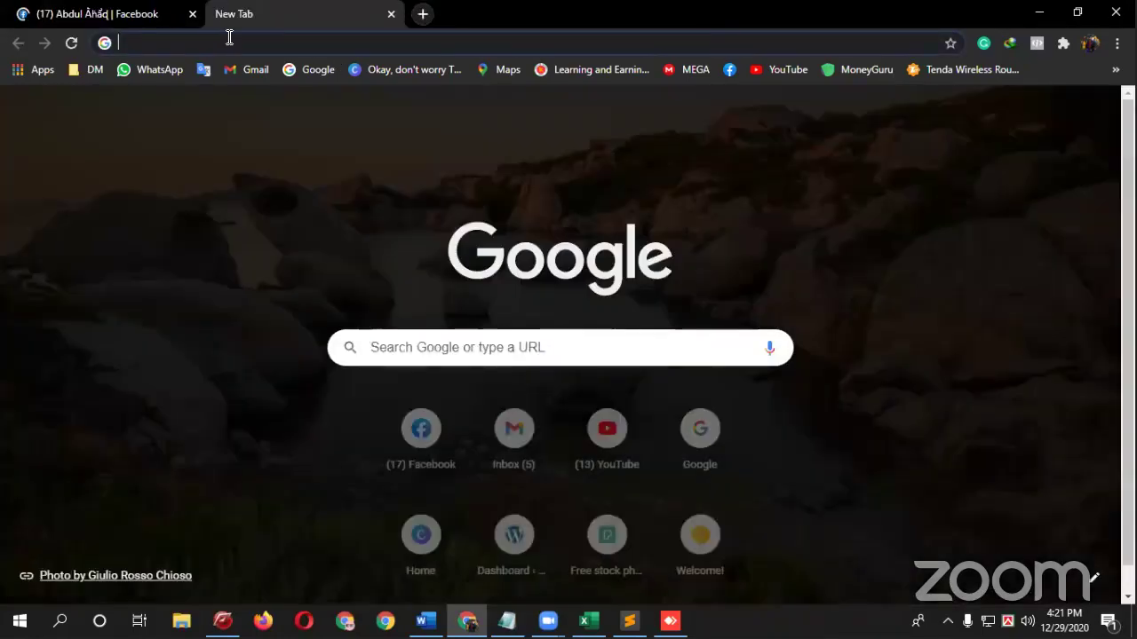
pyautogui.click(229, 37)
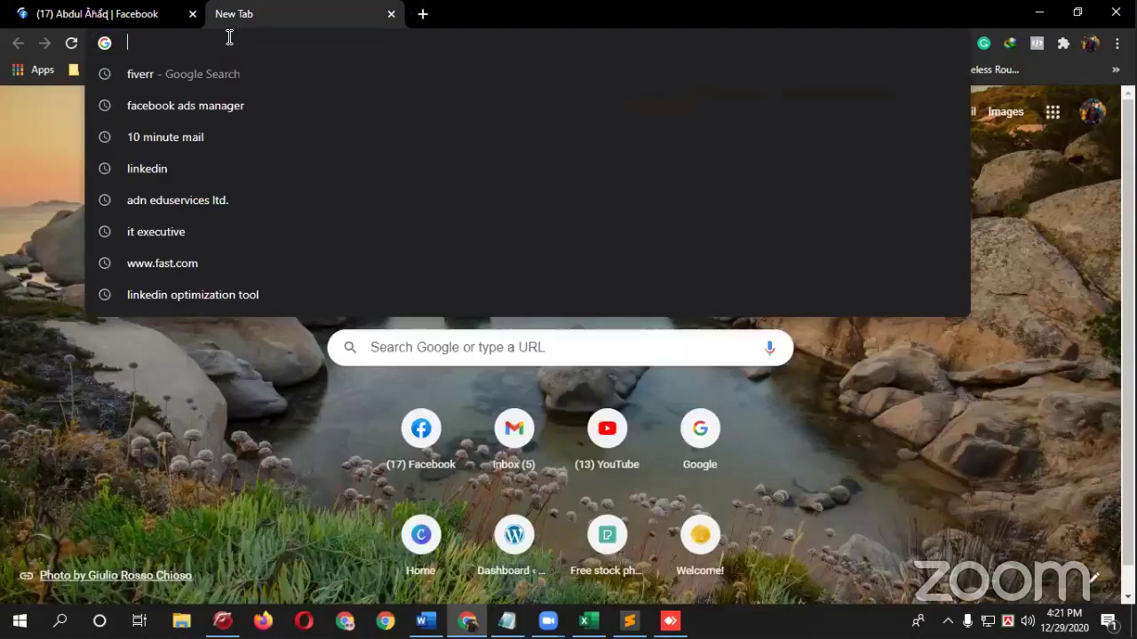
pyautogui.write('facebook ')
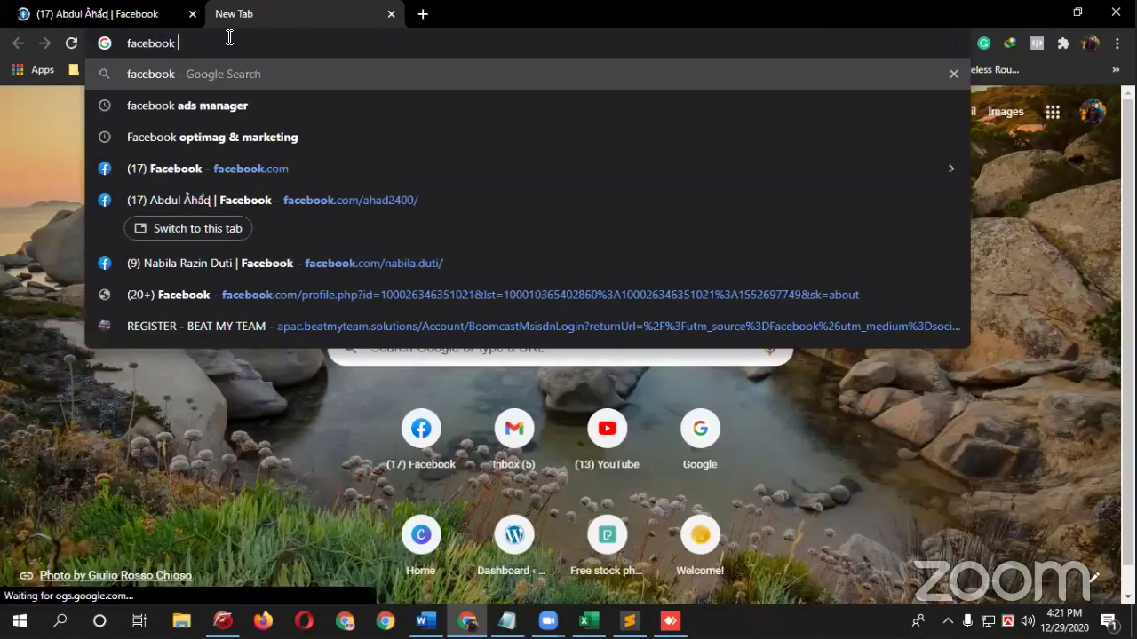
pyautogui.write('ads')
pyautogui.press('BackSpace')
pyautogui.write('d')
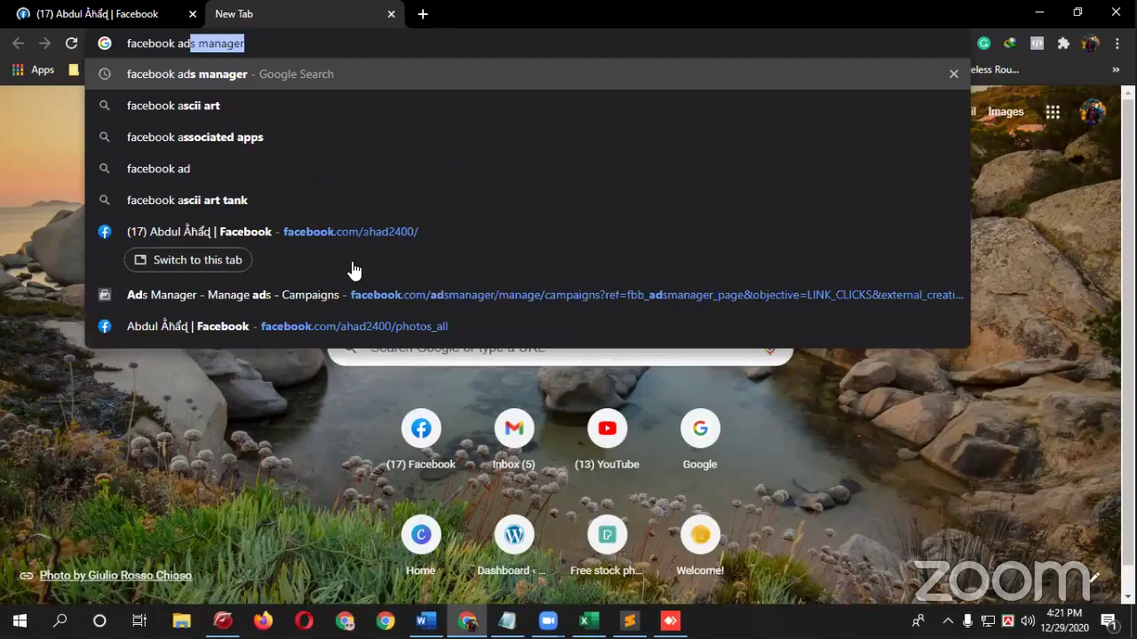
pyautogui.press('Return')
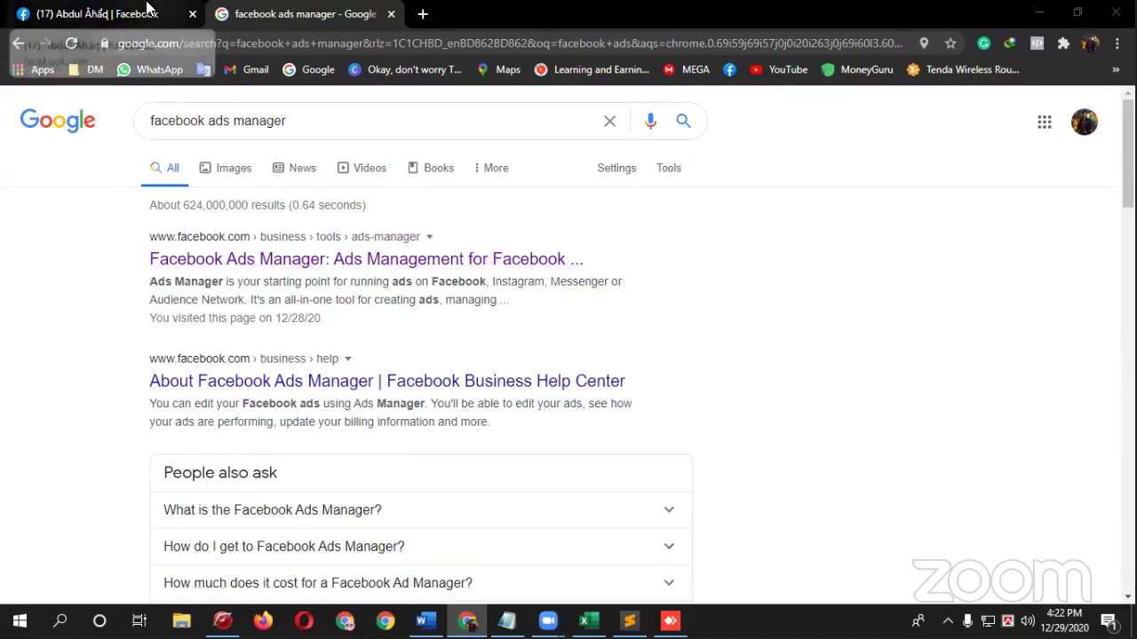
pyautogui.click(402, 265)
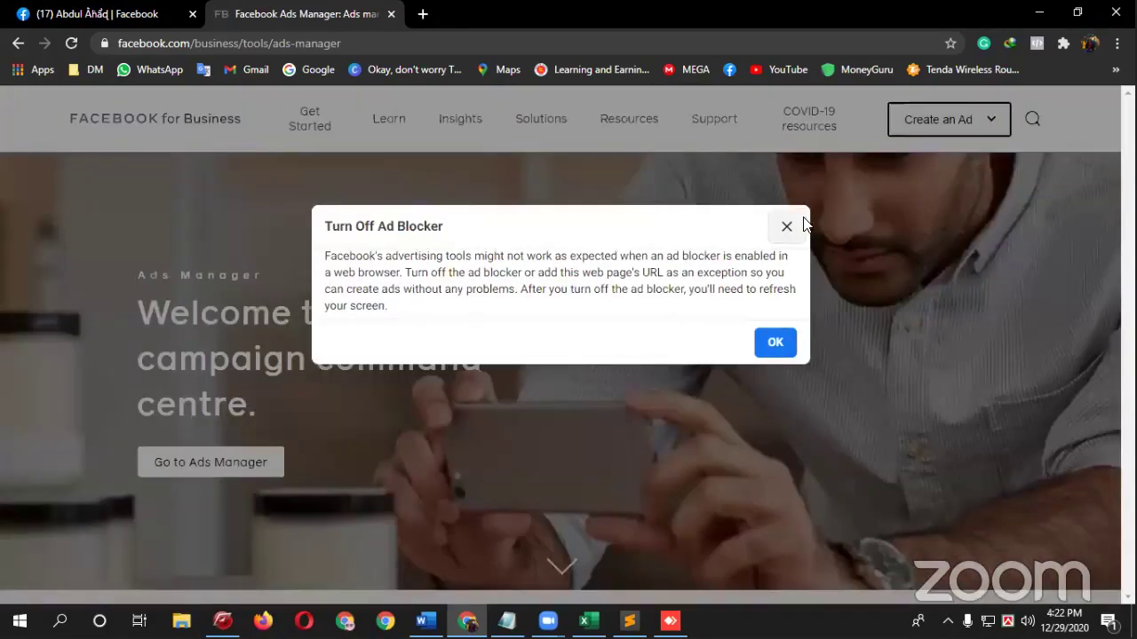
# Step: Dismiss the Turn Off Ad Blocker notice and enter Ads Manager's Ad Accounts page
pyautogui.click(786, 229)
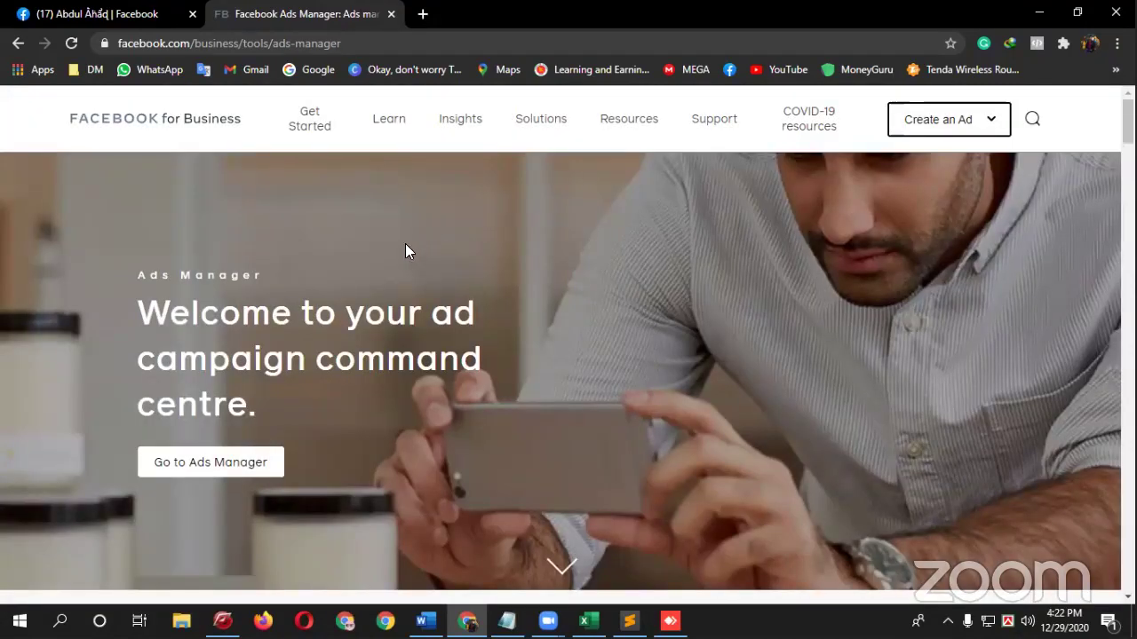
pyautogui.click(202, 469)
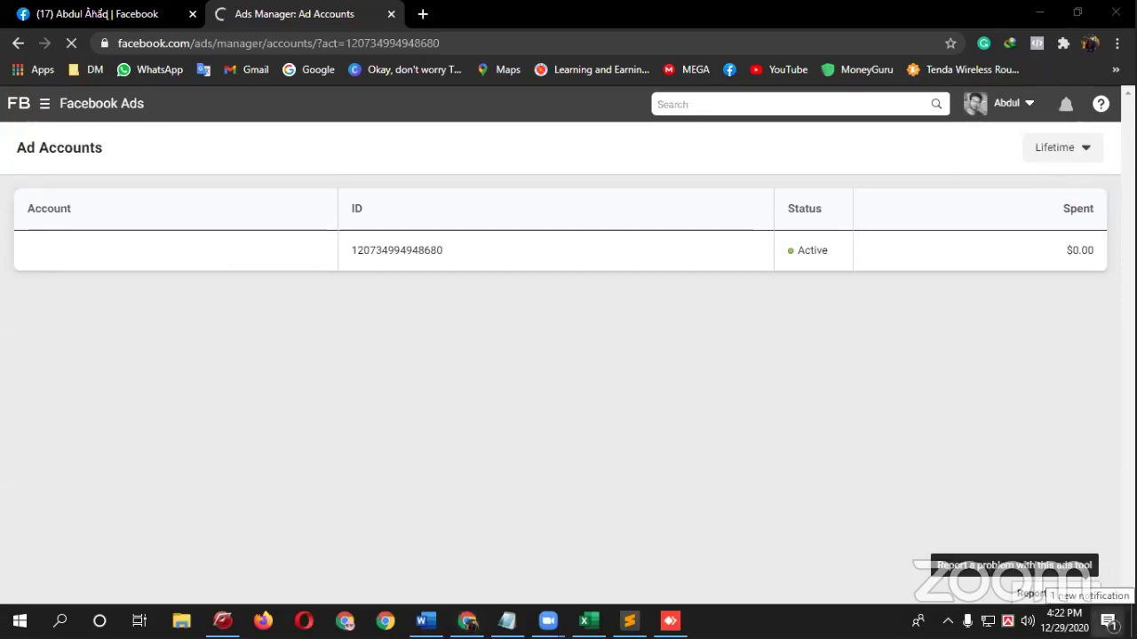
# Step: Toggle the notification panel, select the ad account ID, view the account list, and reload the page
pyautogui.press('super+a')
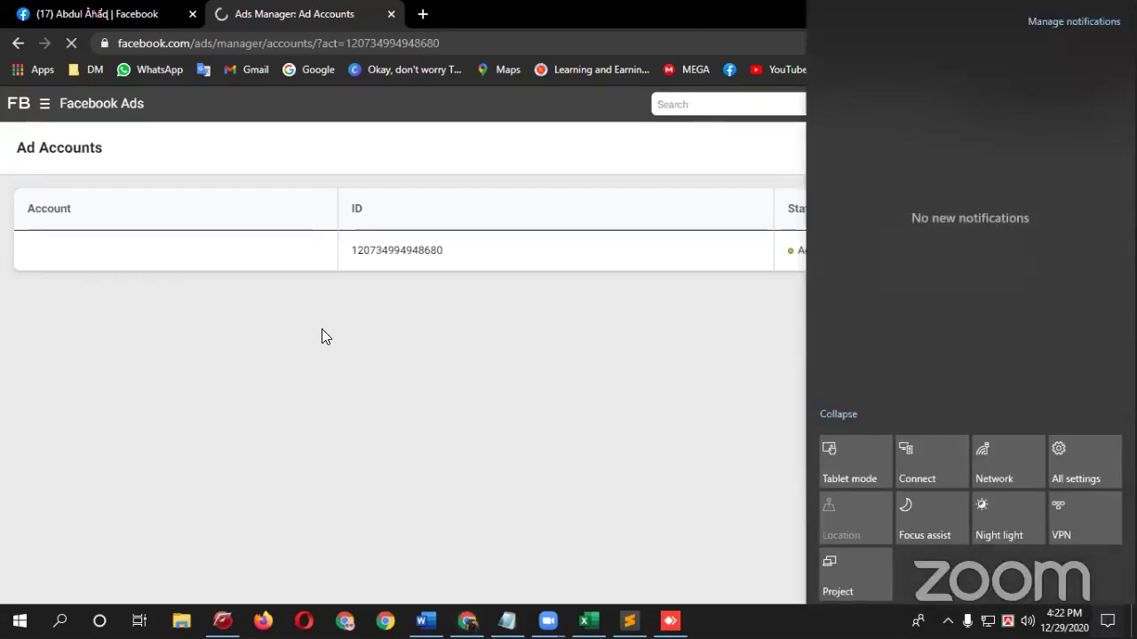
pyautogui.click(582, 8)
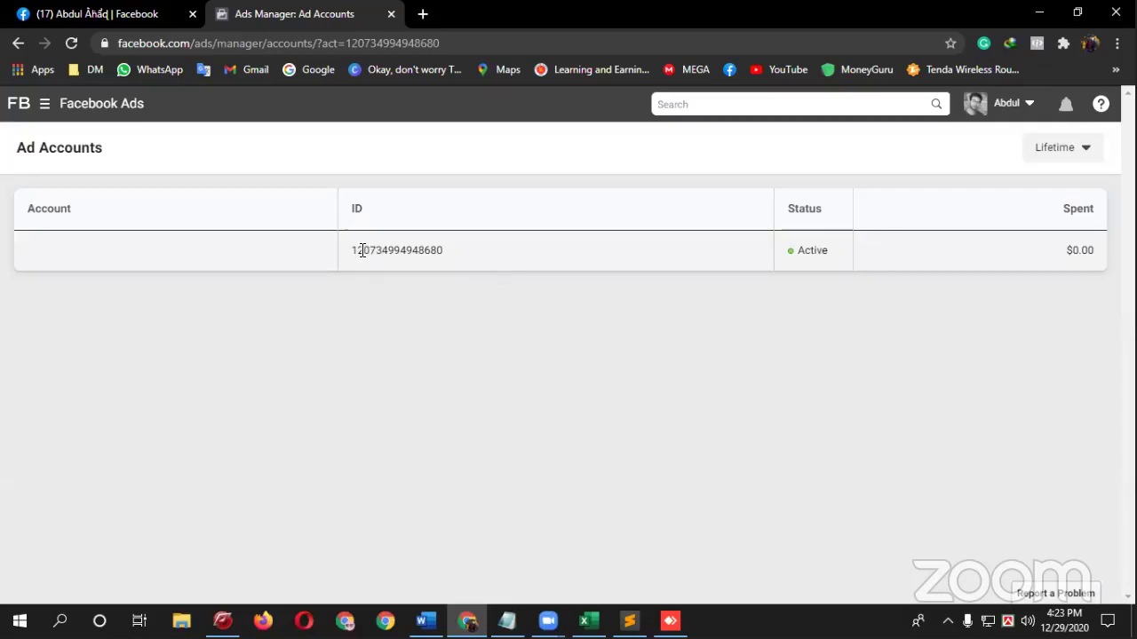
pyautogui.moveTo(353, 250); pyautogui.dragTo(445, 253)
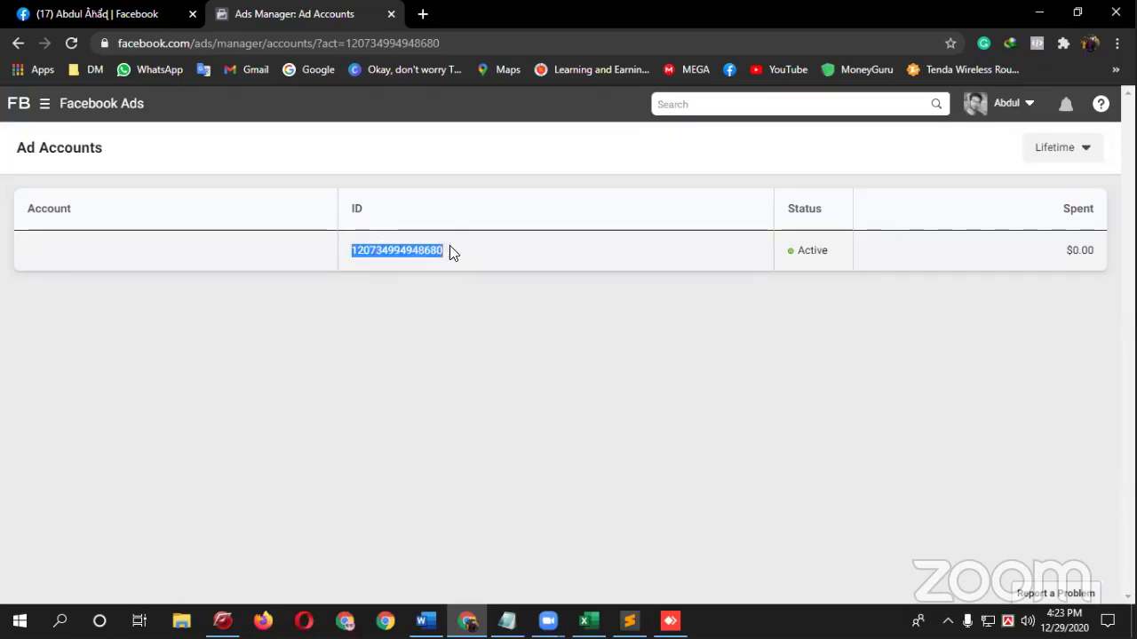
pyautogui.click(477, 258)
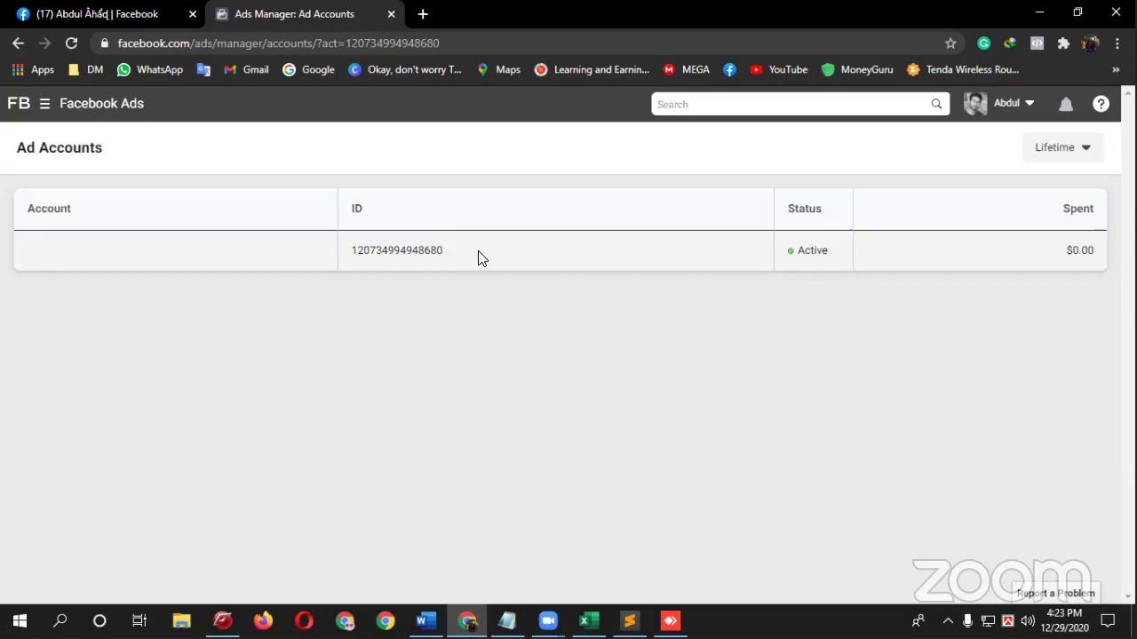
pyautogui.click(1030, 104)
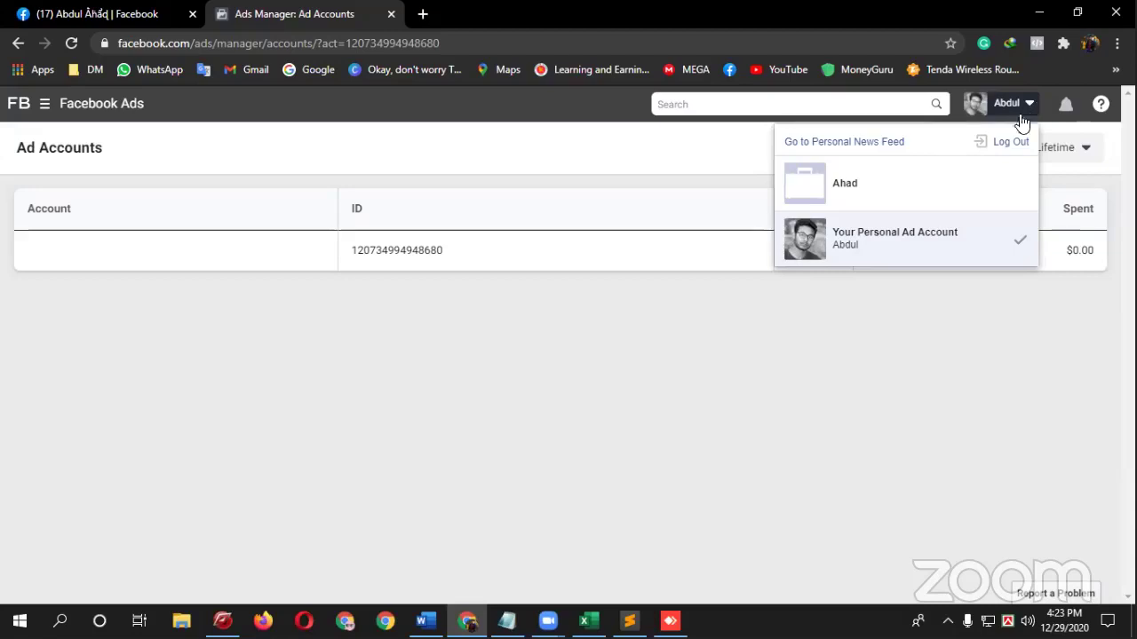
pyautogui.click(636, 338)
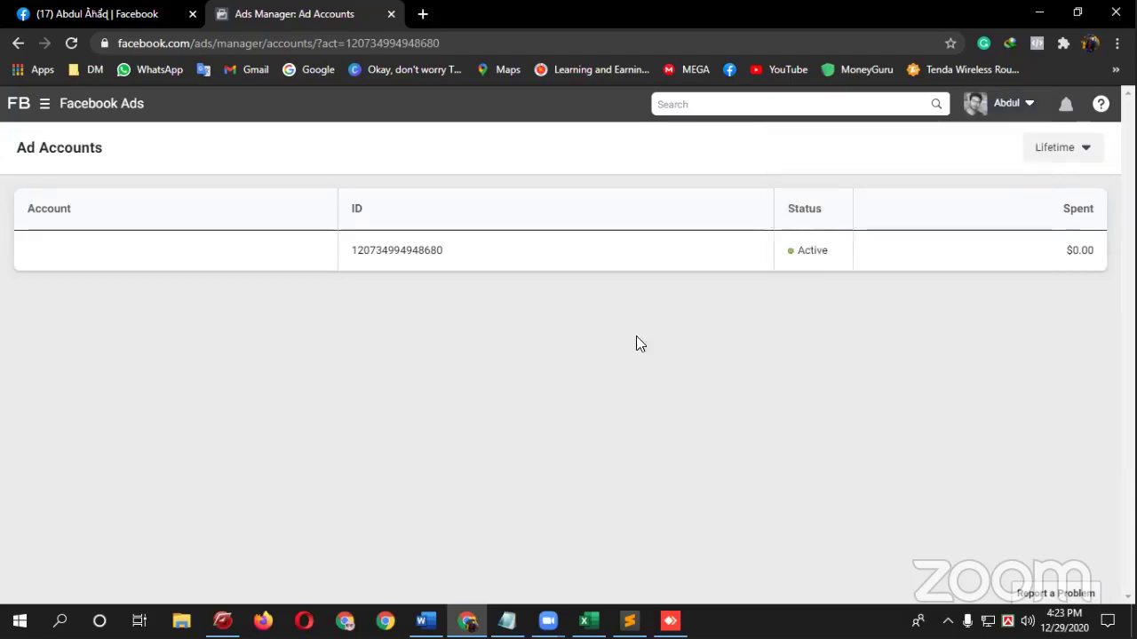
pyautogui.click(68, 46)
# Step: Browse the business tools menu, then bring up link options for the business account in the account menu
pyautogui.click(40, 115)
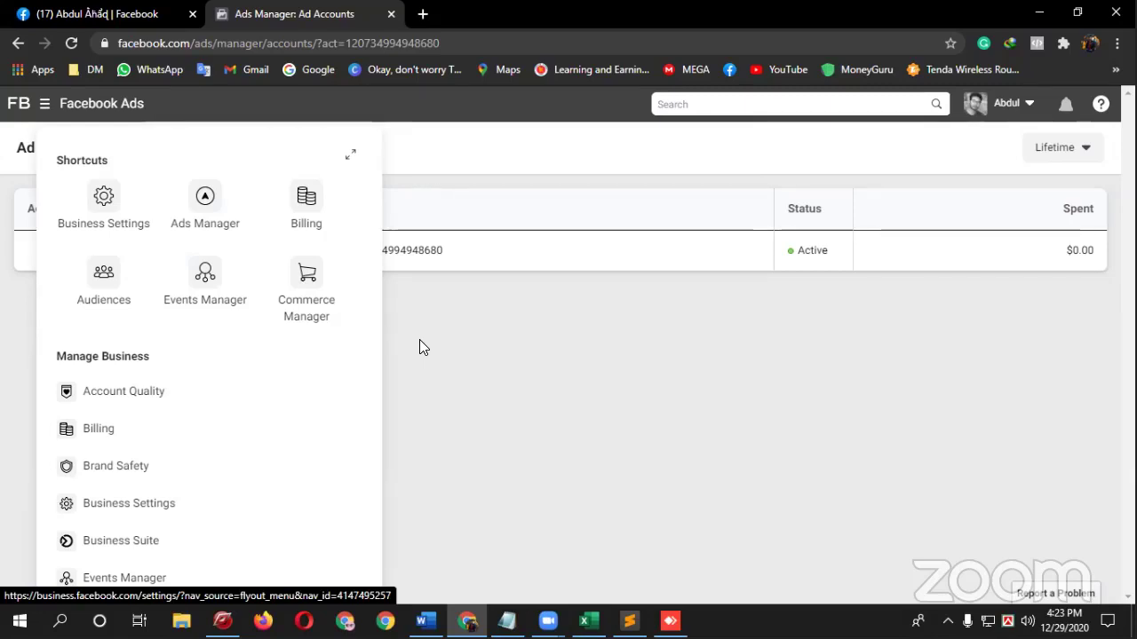
pyautogui.click(419, 341)
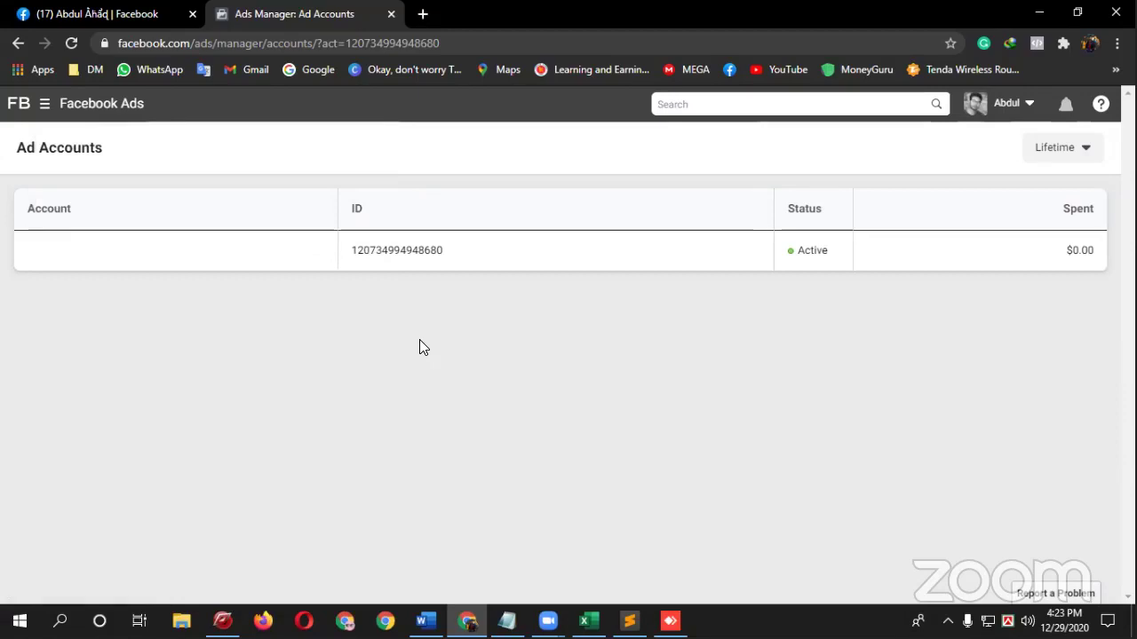
pyautogui.click(984, 106)
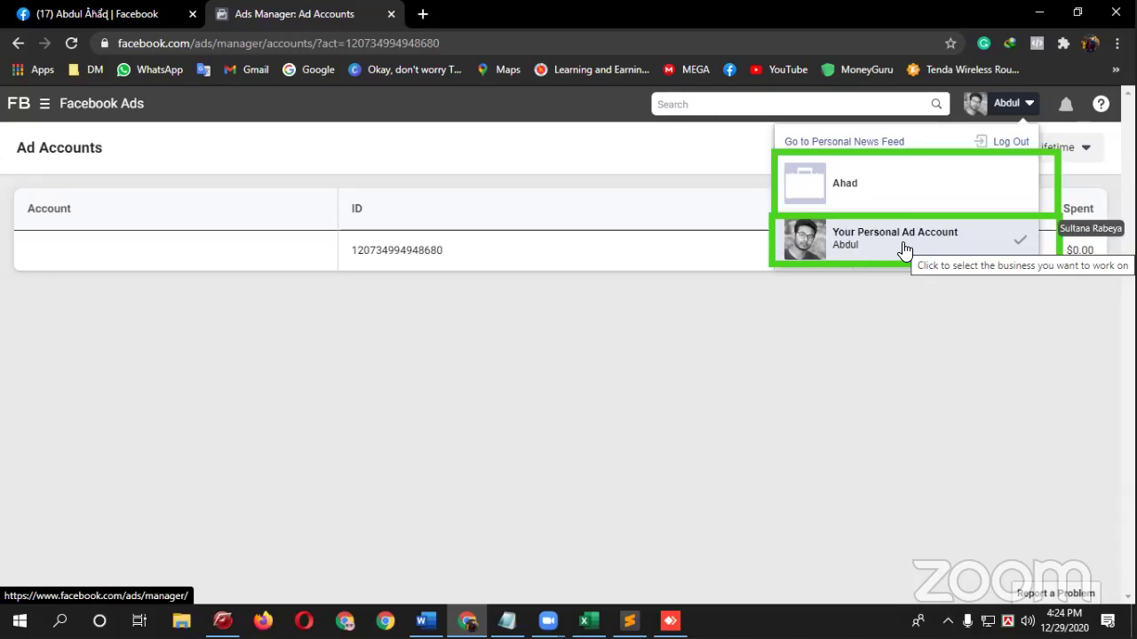
pyautogui.rightClick(860, 192)
# Step: Open the business account in a new tab and view its Business Suite home
pyautogui.click(886, 196)
pyautogui.click(487, 9)
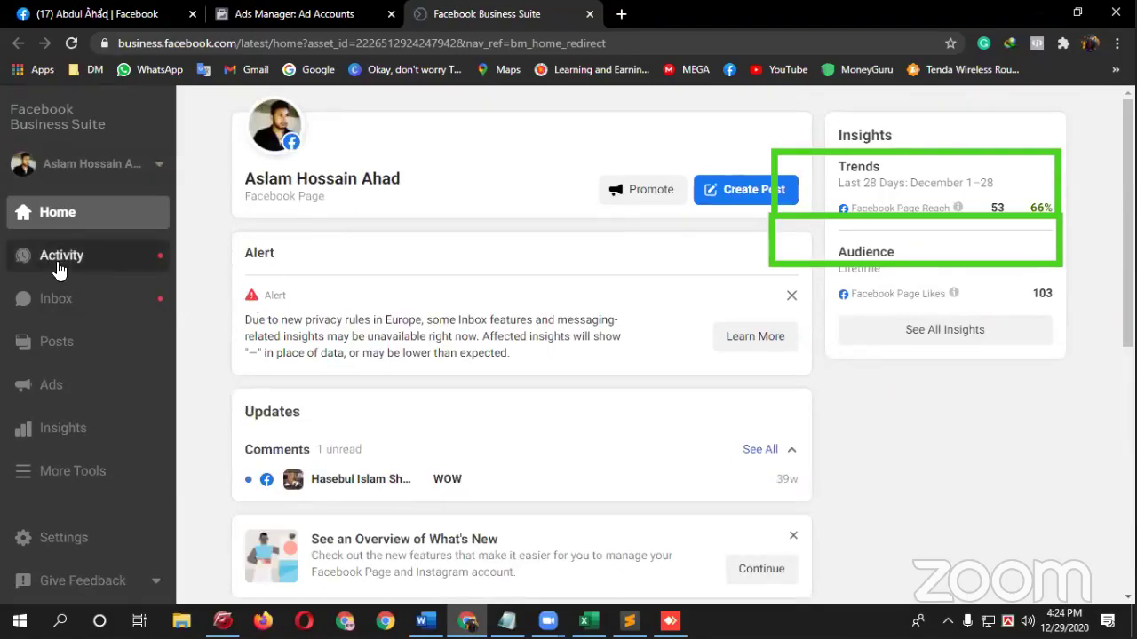
pyautogui.scroll(-2, 323, 267)
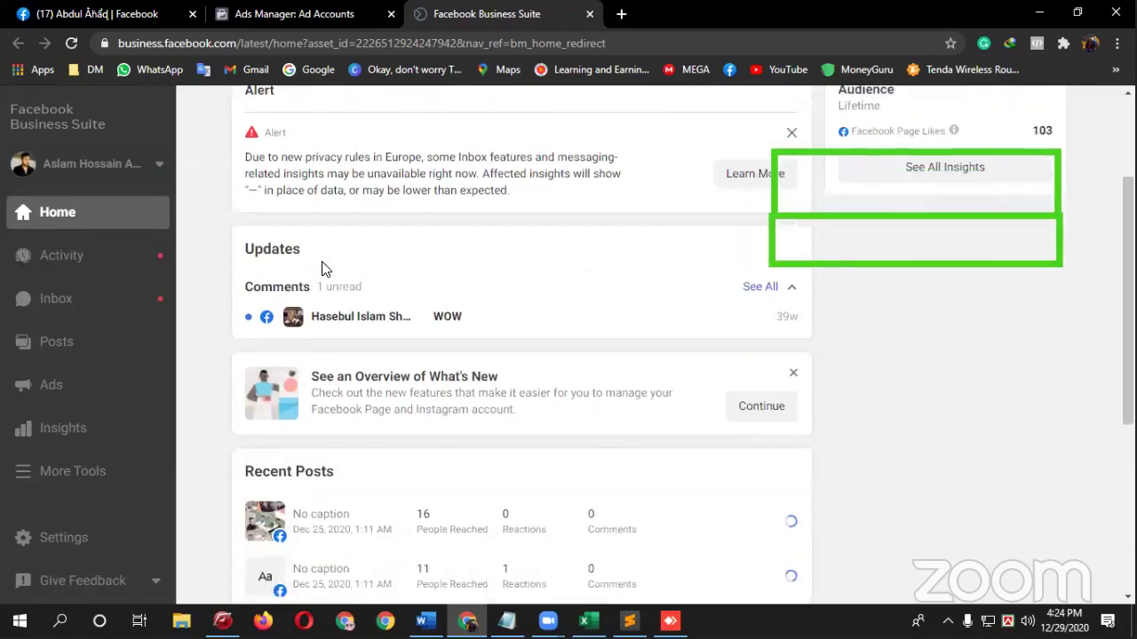
pyautogui.scroll(2, 323, 270)
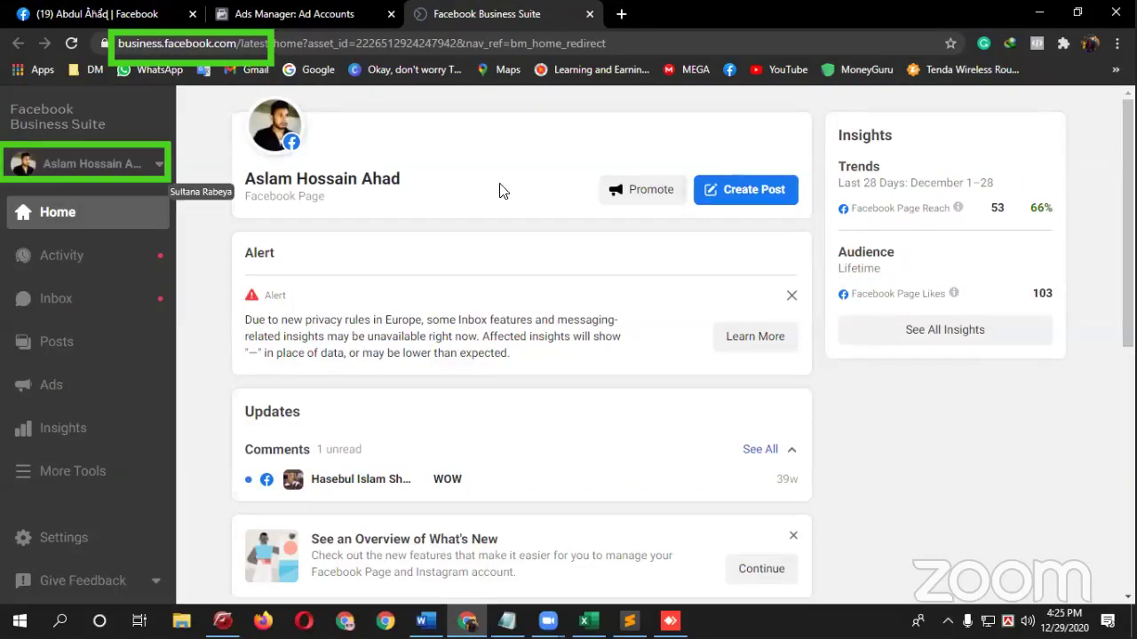
# Step: Look through the page switcher without switching, then scroll through recent posts and Insights
pyautogui.click(142, 174)
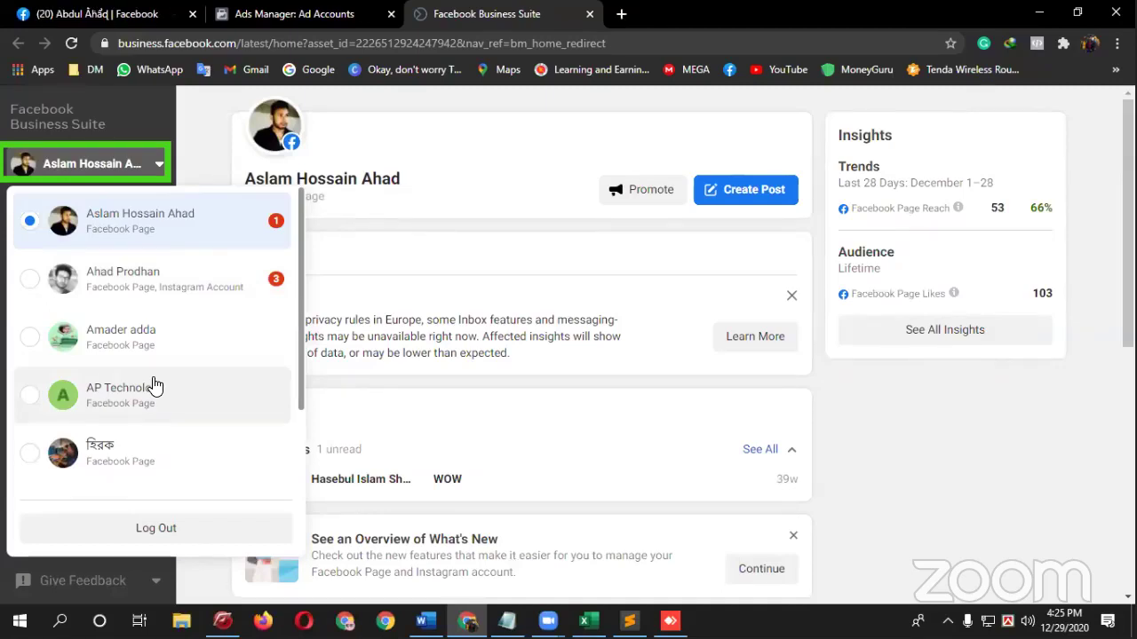
pyautogui.scroll(-1, 155, 384)
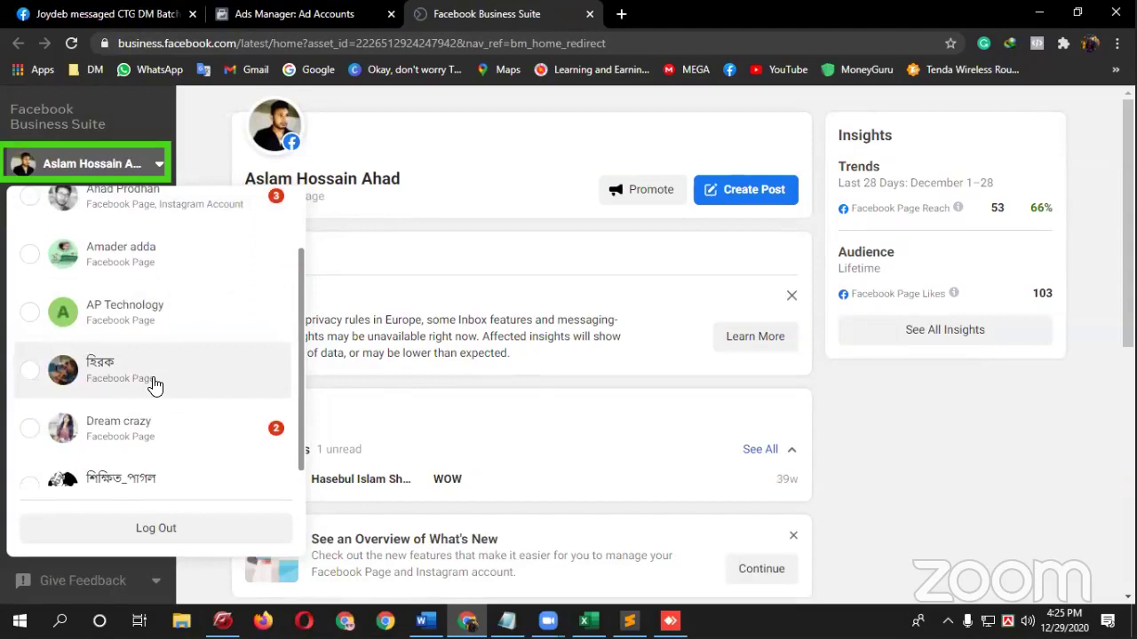
pyautogui.scroll(-1, 156, 385)
pyautogui.scroll(2, 156, 385)
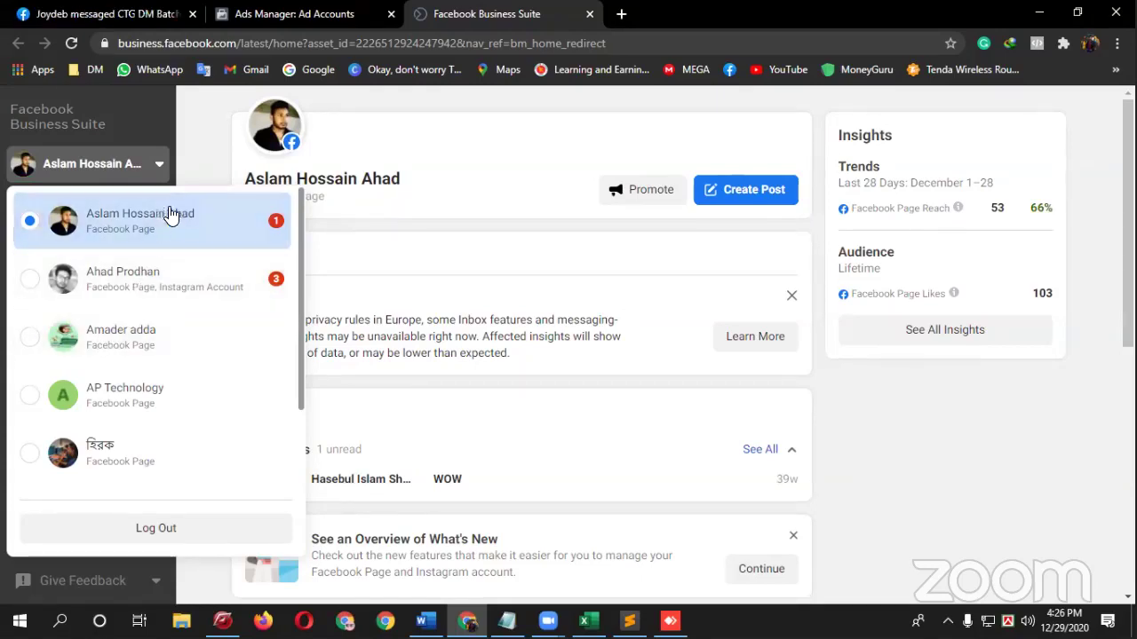
pyautogui.click(846, 380)
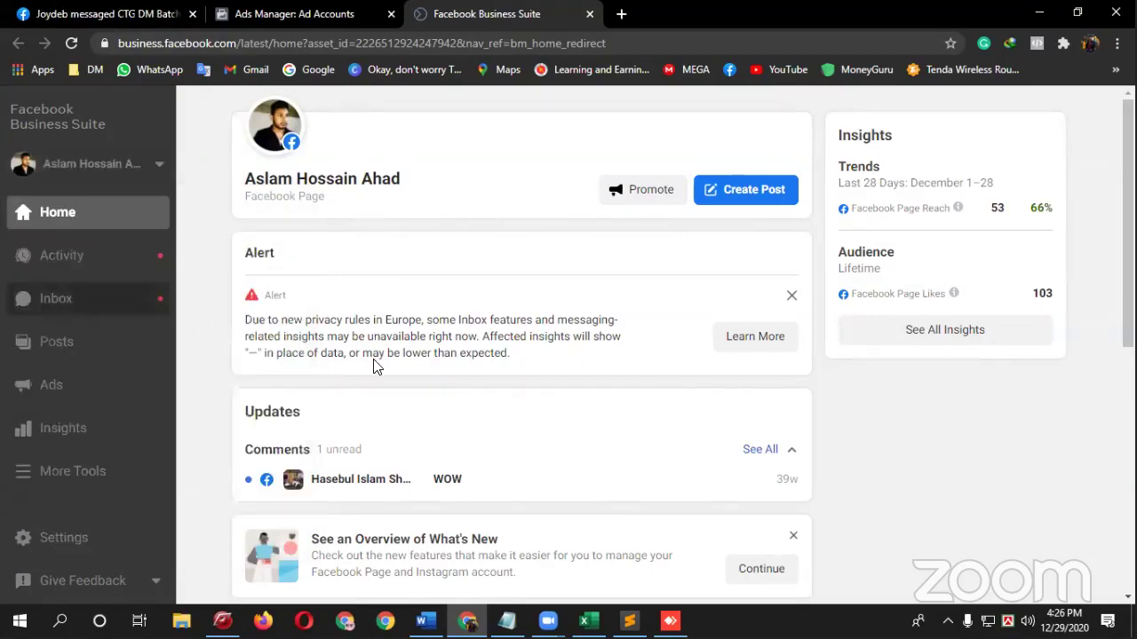
pyautogui.scroll(-4, 376, 368)
pyautogui.scroll(-2, 495, 389)
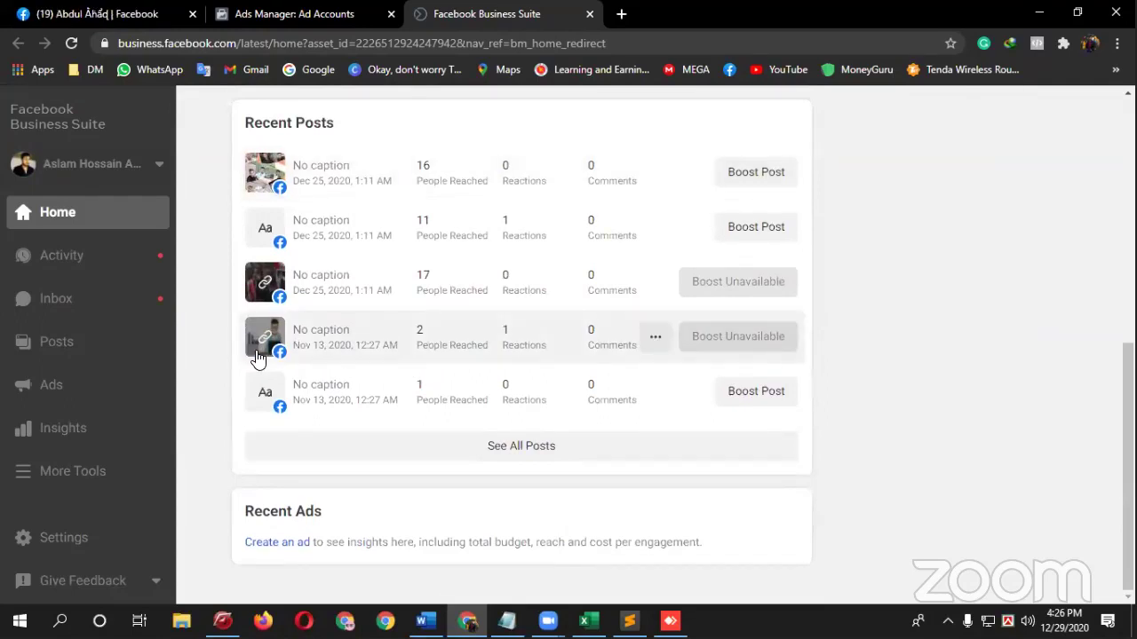
pyautogui.scroll(3, 437, 259)
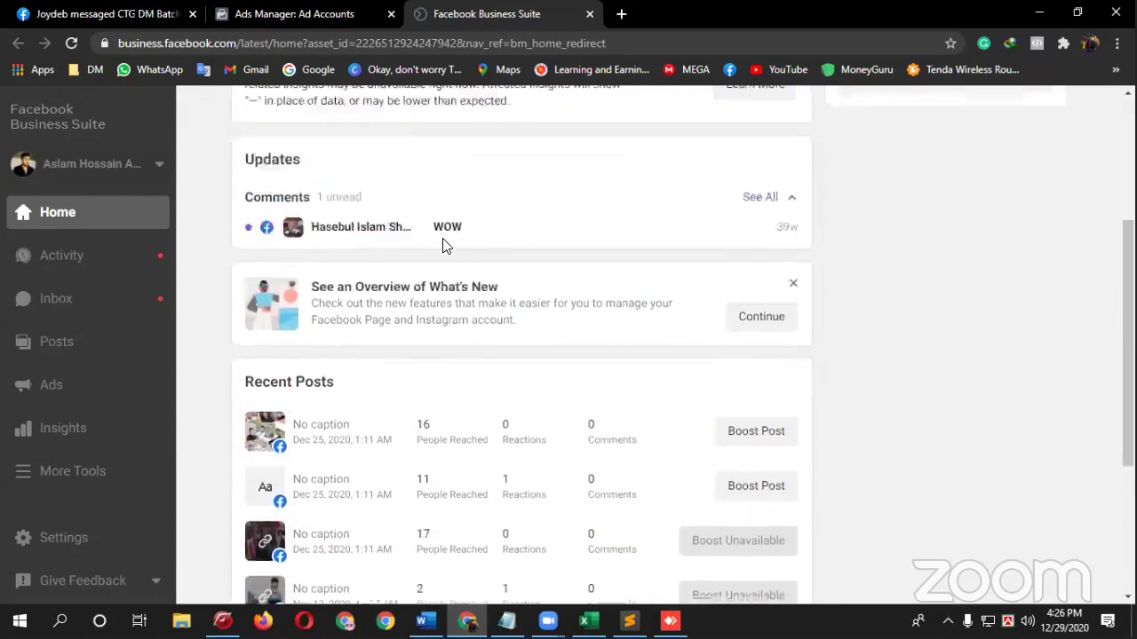
pyautogui.scroll(3, 442, 246)
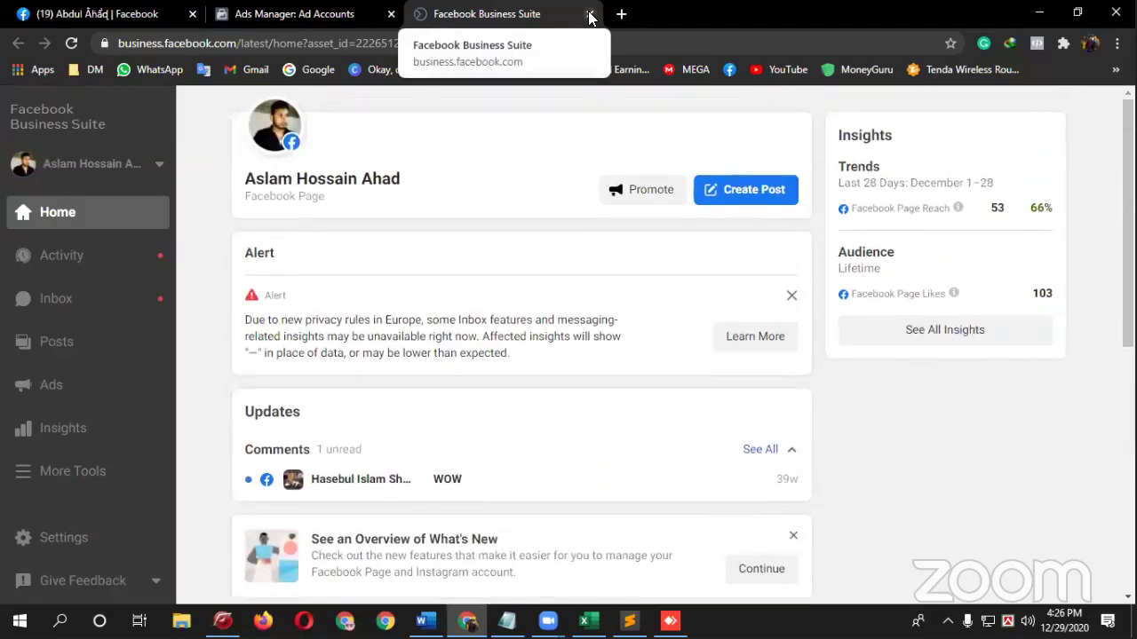
# Step: Close the Business Suite tab and go to Ads Manager Campaigns from the business tools menu
pyautogui.click(589, 16)
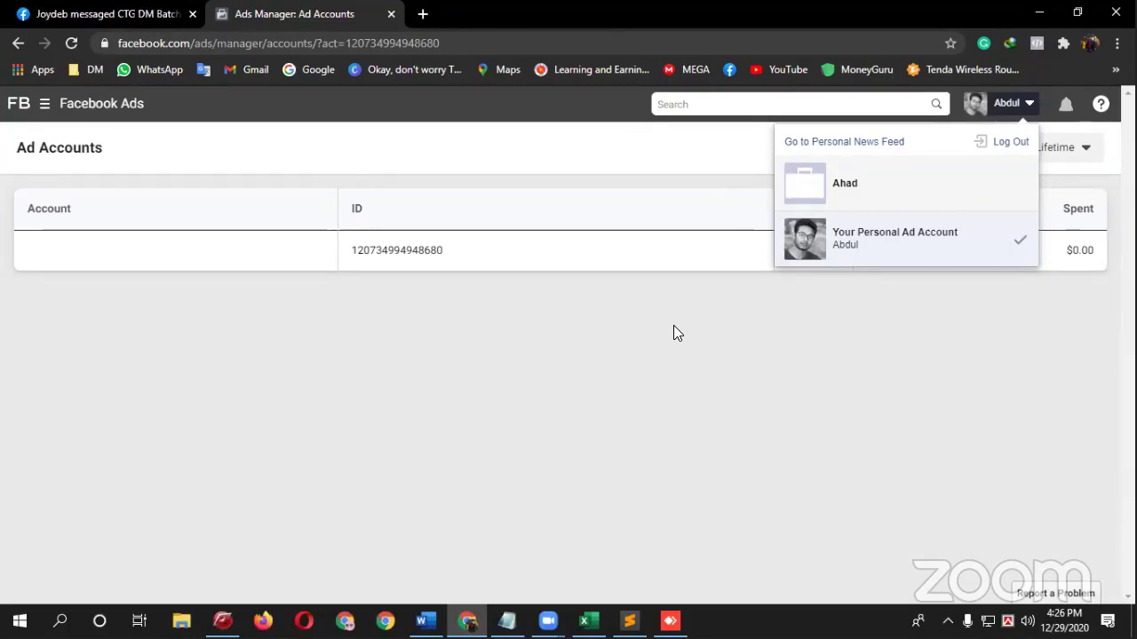
pyautogui.click(44, 106)
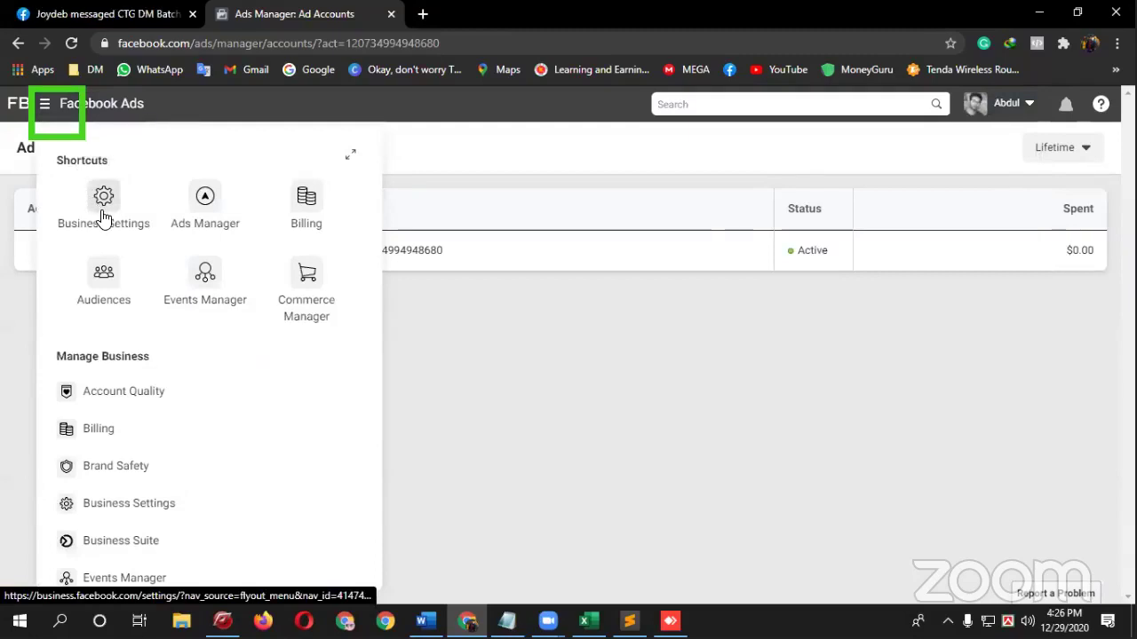
pyautogui.click(205, 218)
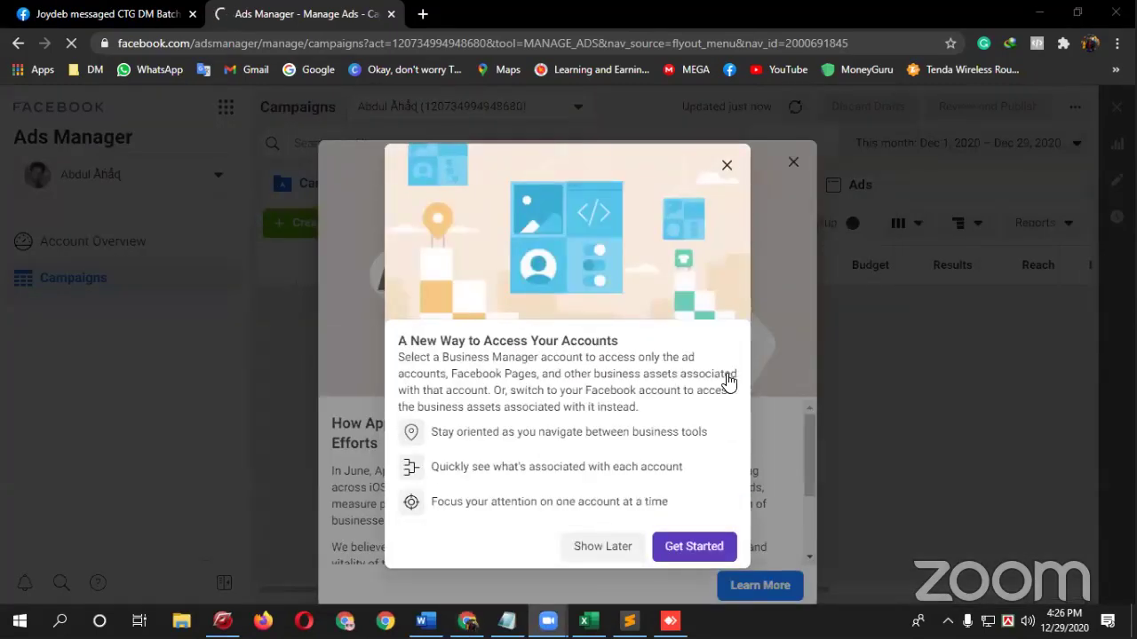
# Step: Dismiss the account-access, Apple changes and ad blocker notices on the Campaigns page
pyautogui.click(726, 167)
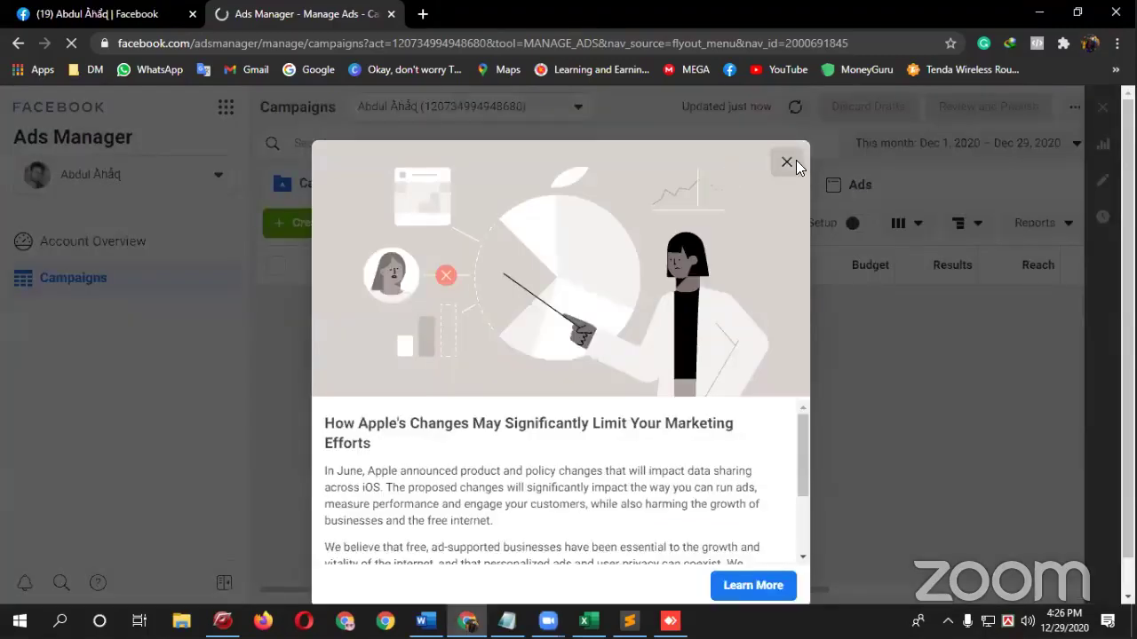
pyautogui.click(787, 162)
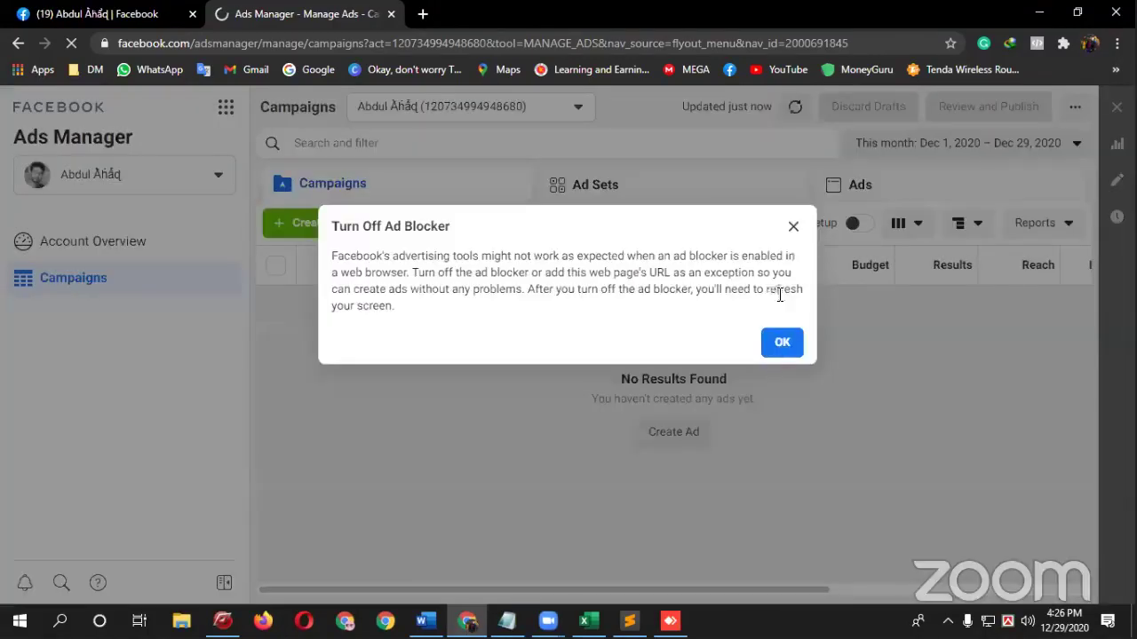
pyautogui.click(795, 226)
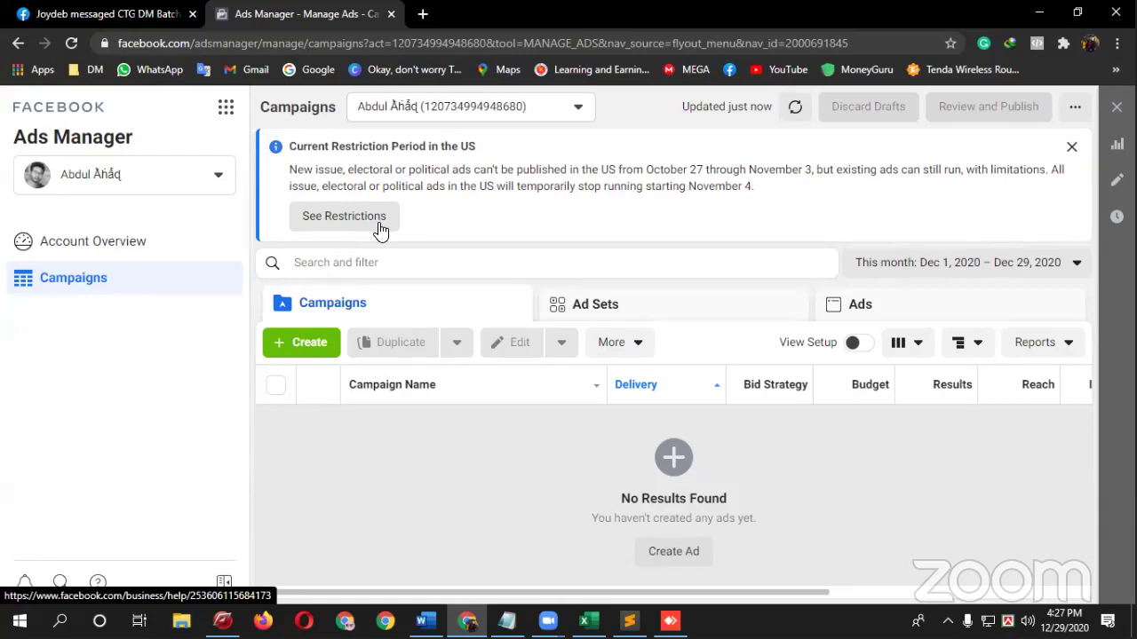
pyautogui.click(215, 108)
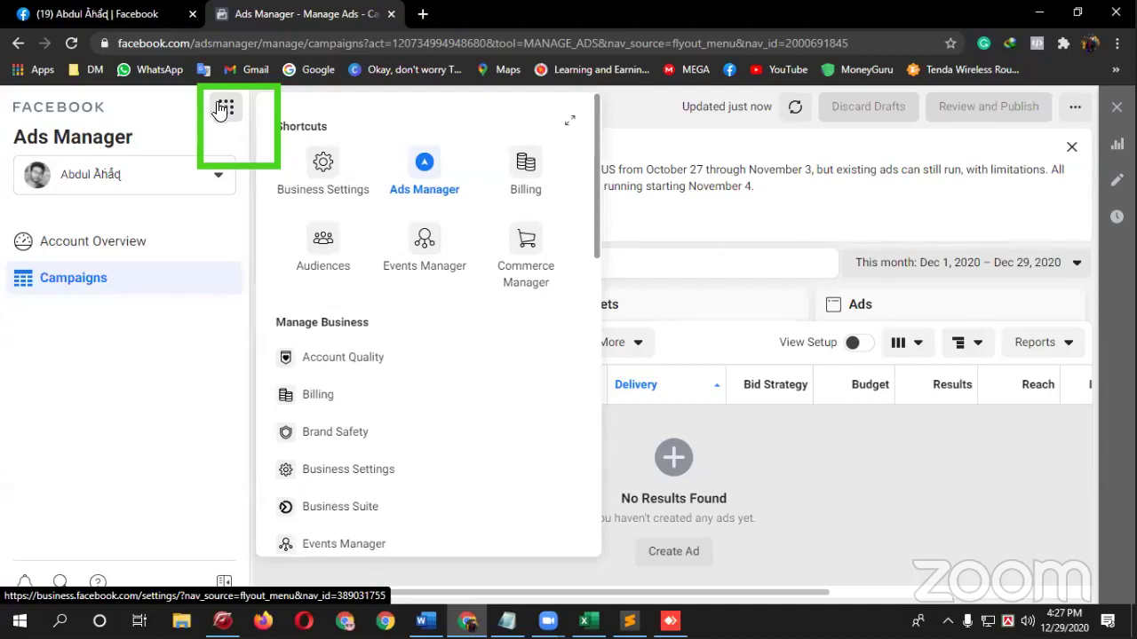
# Step: Go to the Audiences page from the Business Tools shortcuts
pyautogui.click(336, 264)
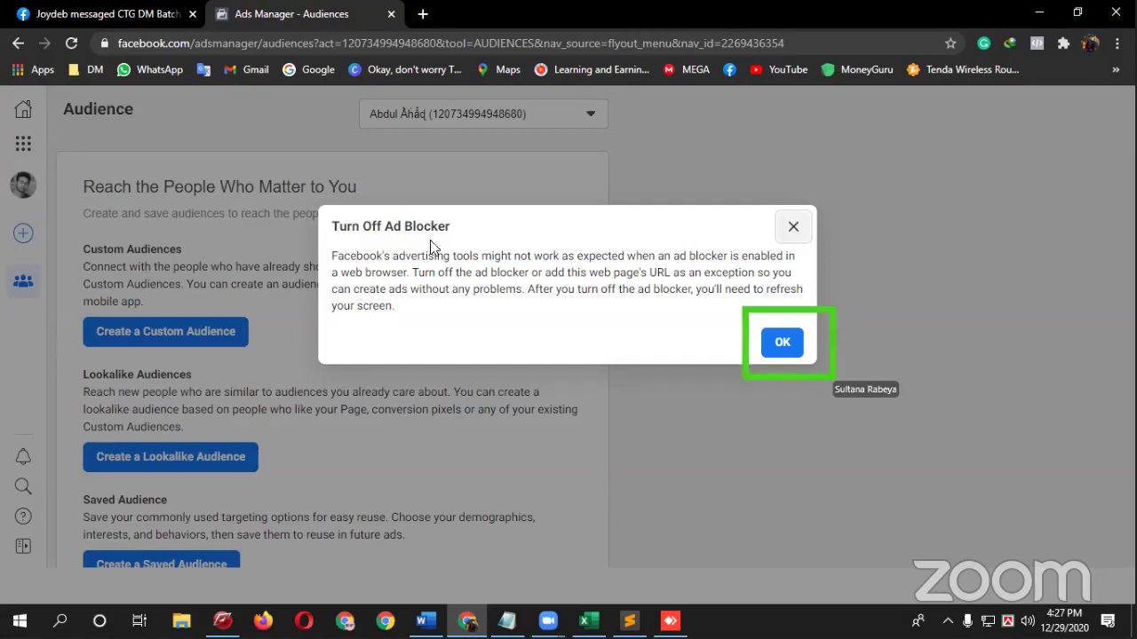
# Step: Acknowledge the ad-blocker warning and pin the AdBlock extension to Chrome's toolbar
pyautogui.click(783, 344)
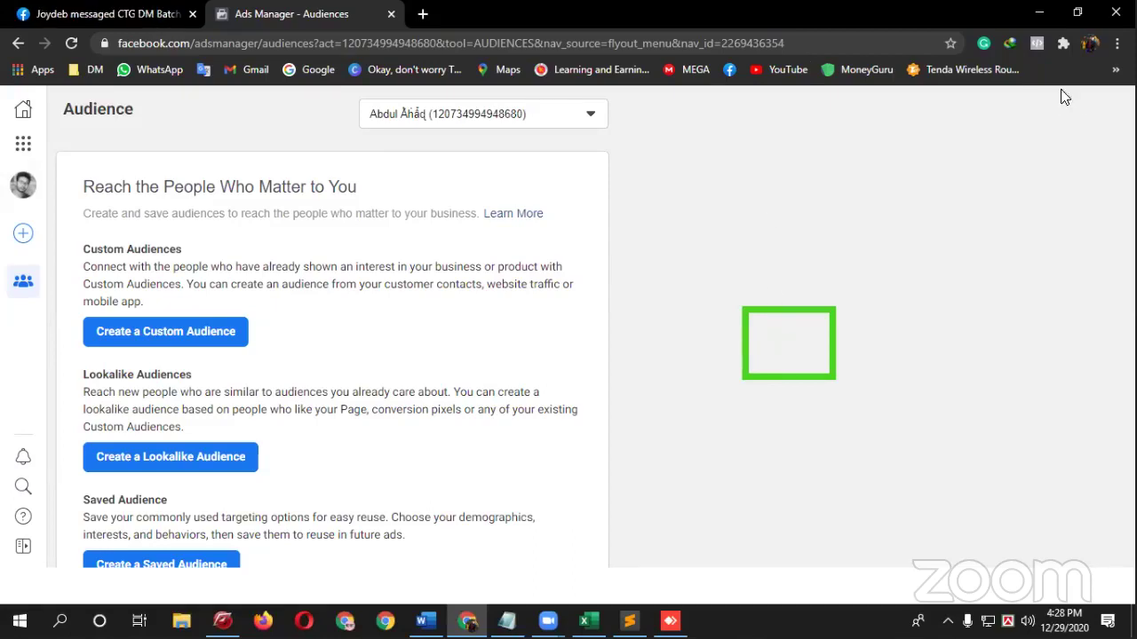
pyautogui.click(1063, 42)
pyautogui.click(1063, 43)
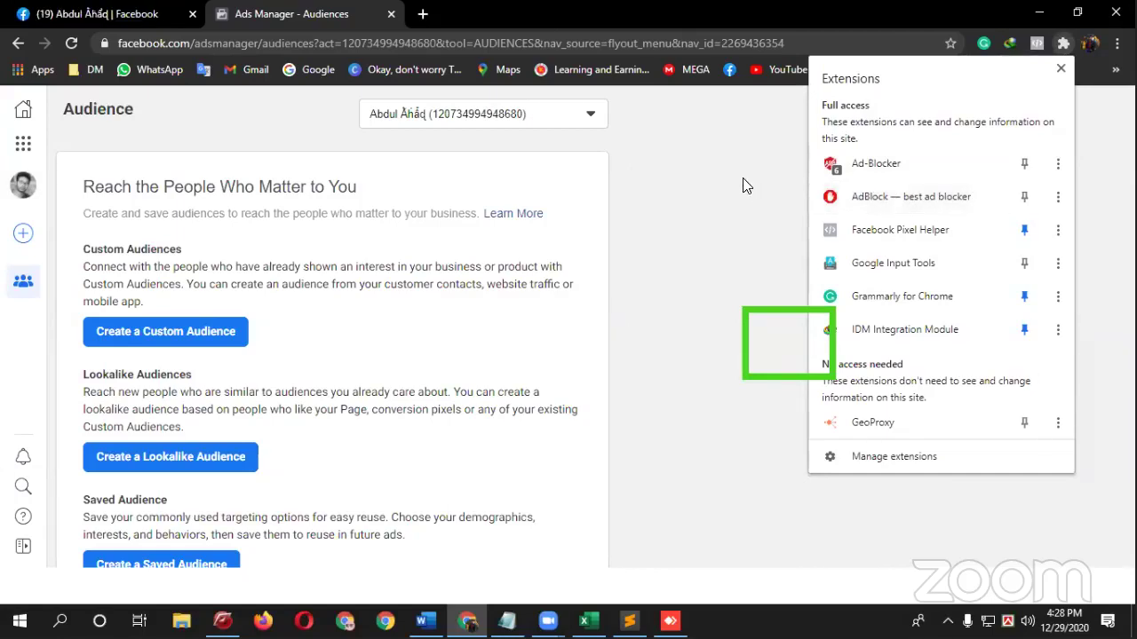
pyautogui.click(1022, 199)
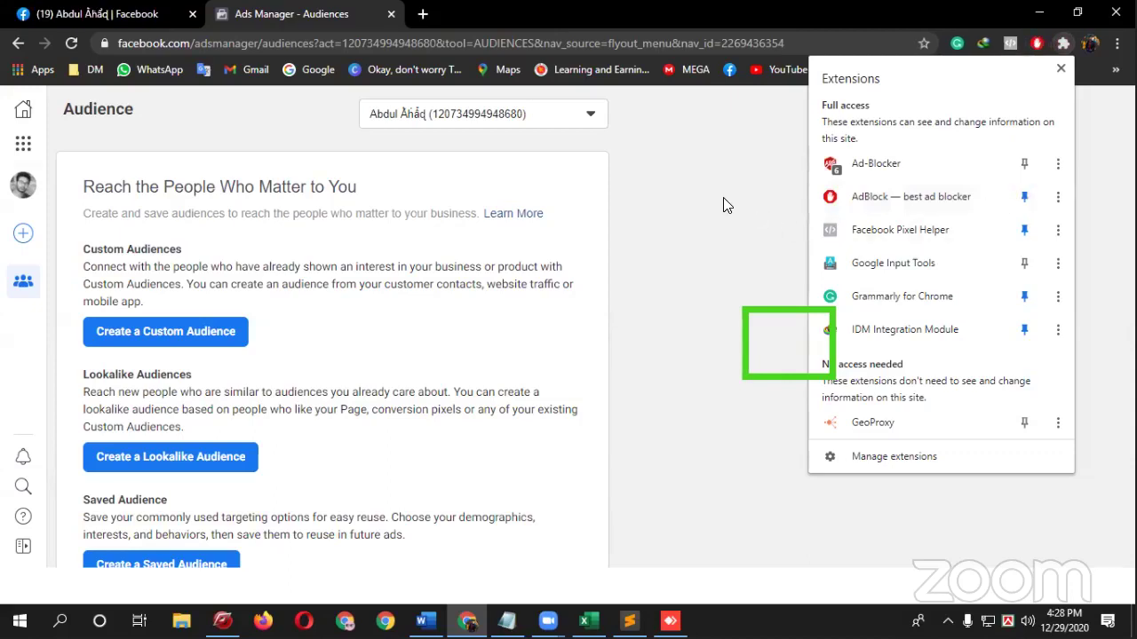
pyautogui.click(723, 205)
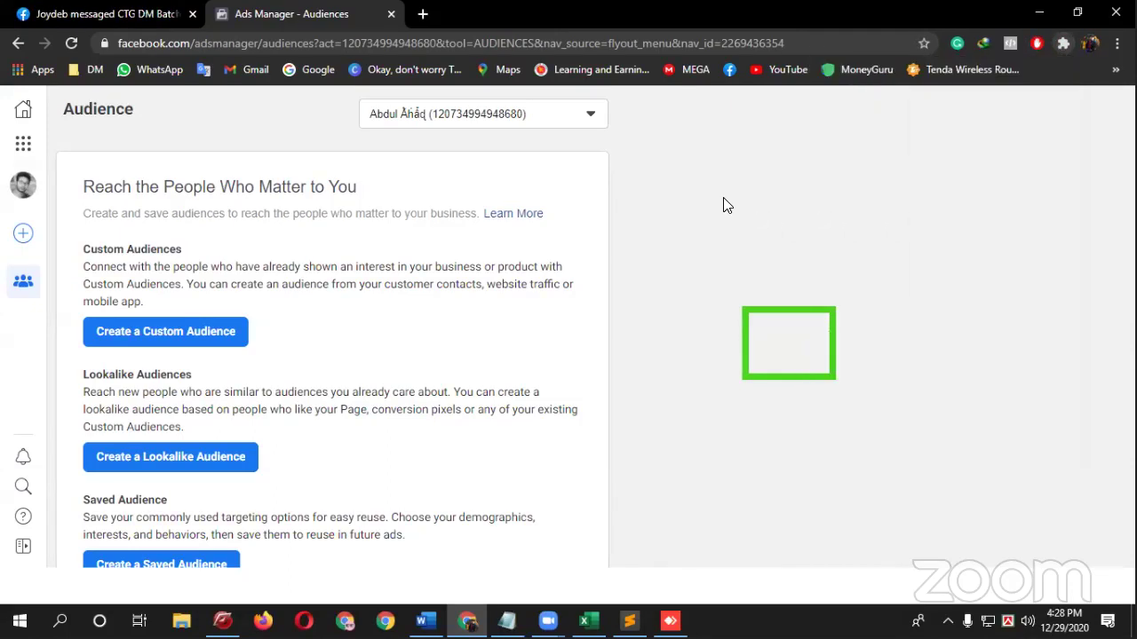
# Step: Start a new custom audience to bring up source options such as Website and Customer list
pyautogui.click(162, 338)
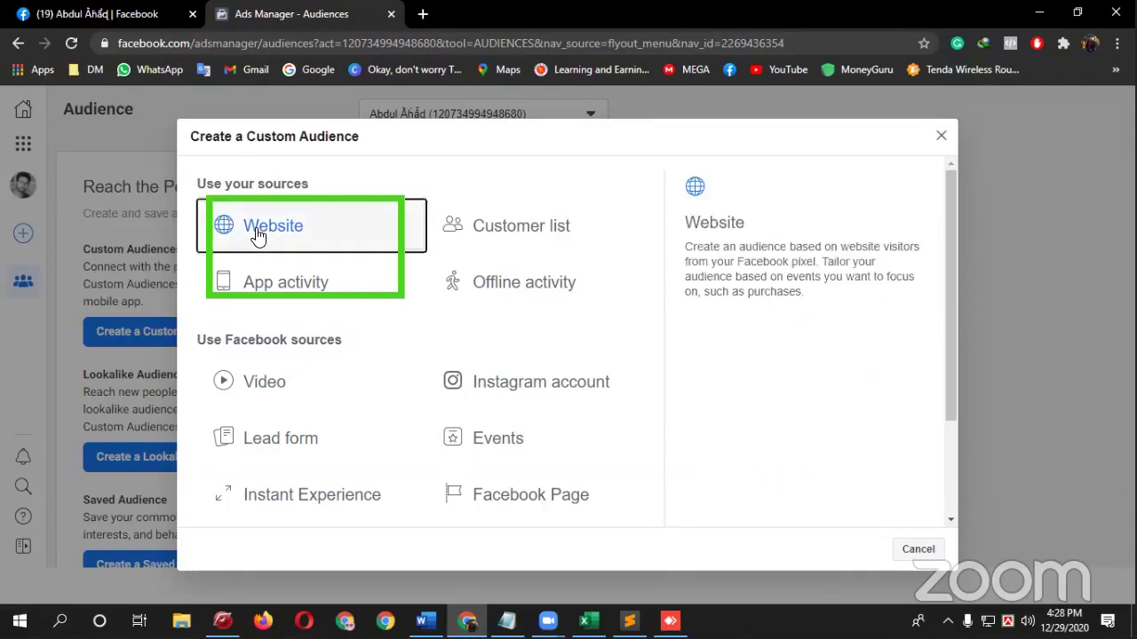
pyautogui.press('Escape')
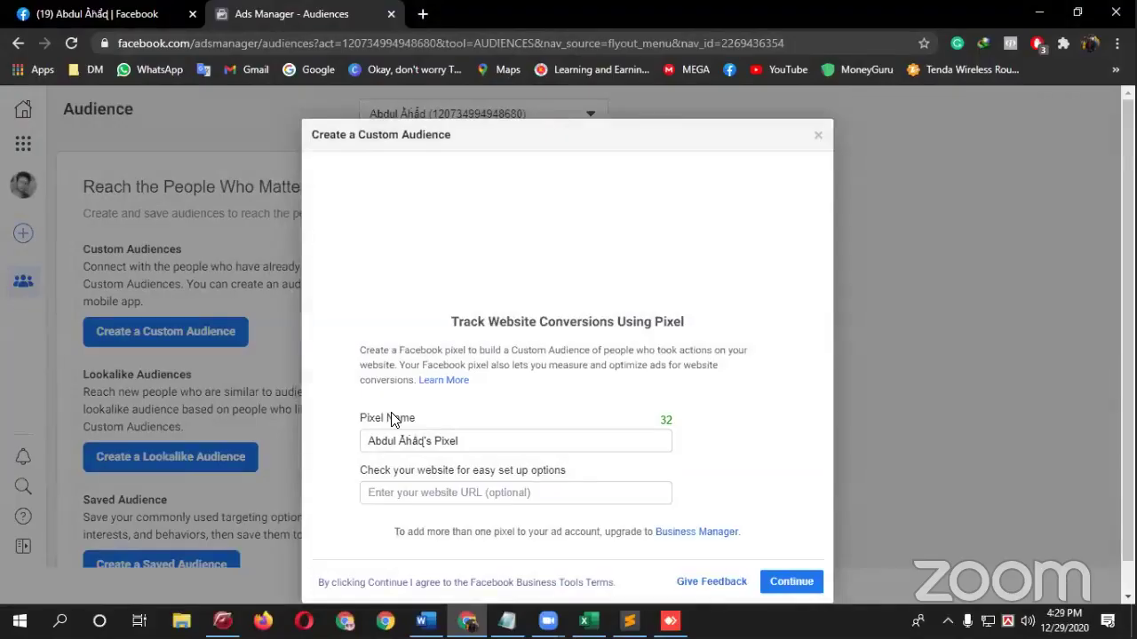
pyautogui.click(629, 621)
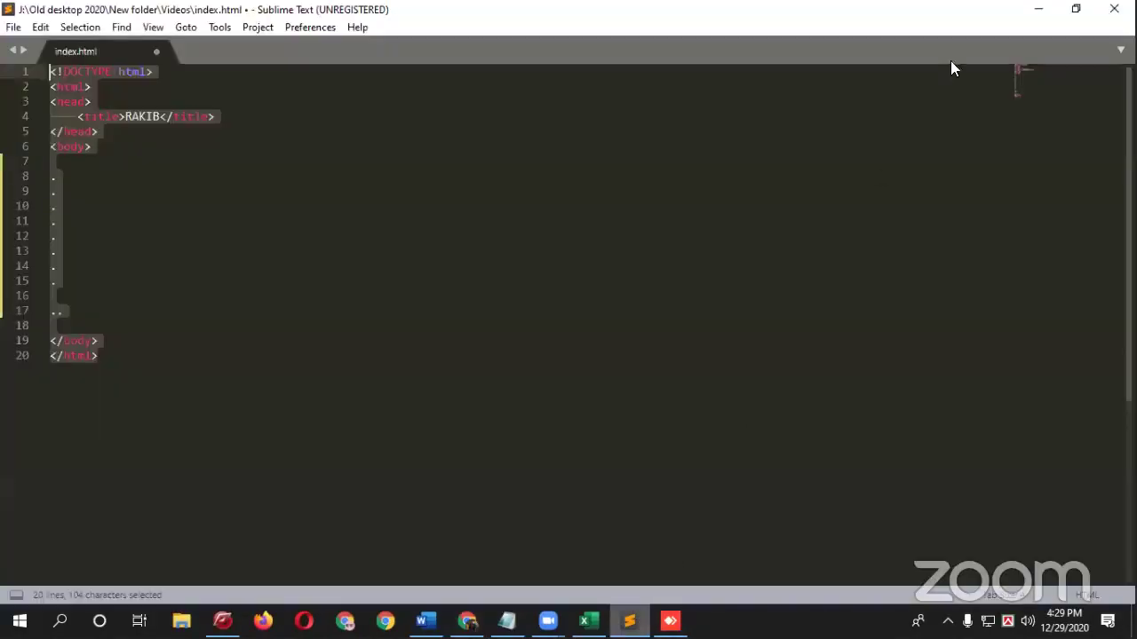
pyautogui.click(628, 621)
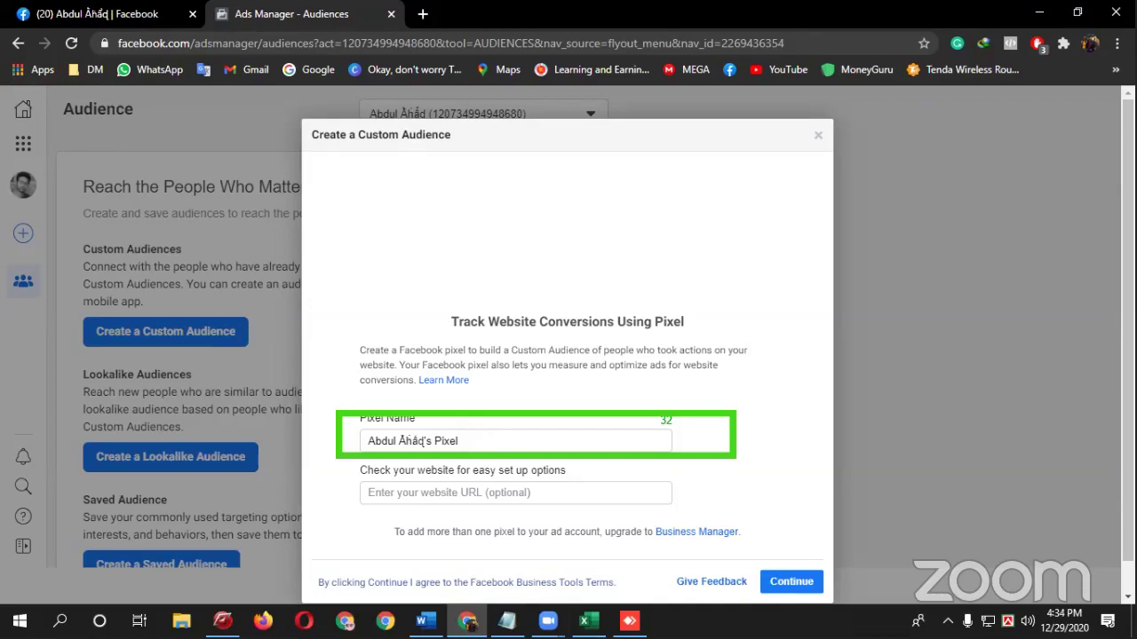
# Step: Set the website custom audience to all website visitors from the past 180 days
pyautogui.click(792, 581)
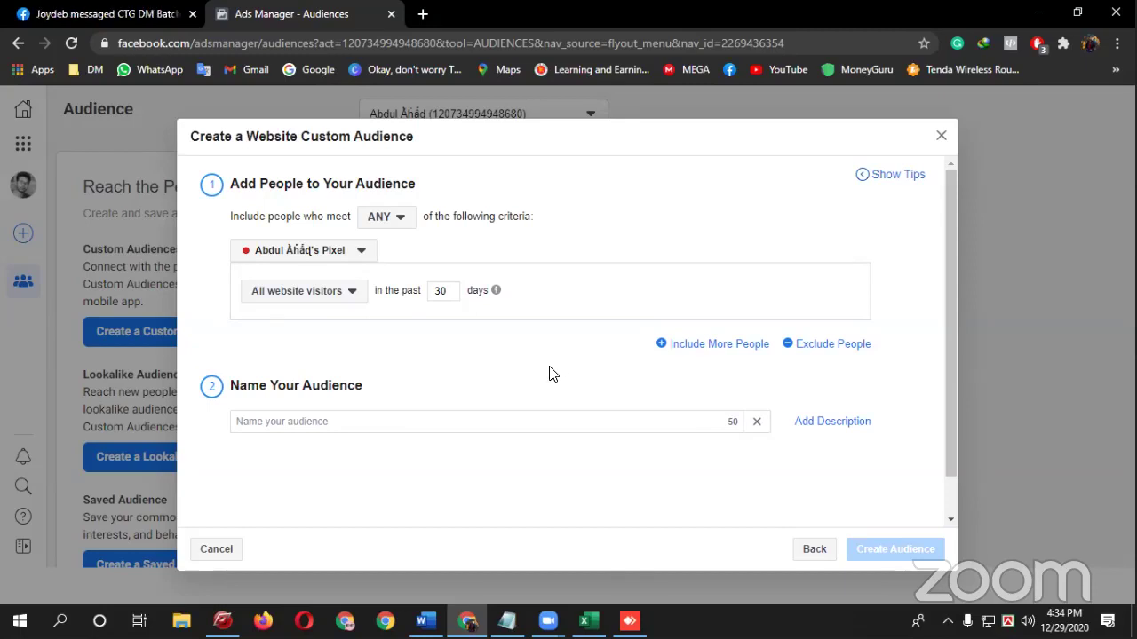
pyautogui.moveTo(444, 292); pyautogui.dragTo(426, 296)
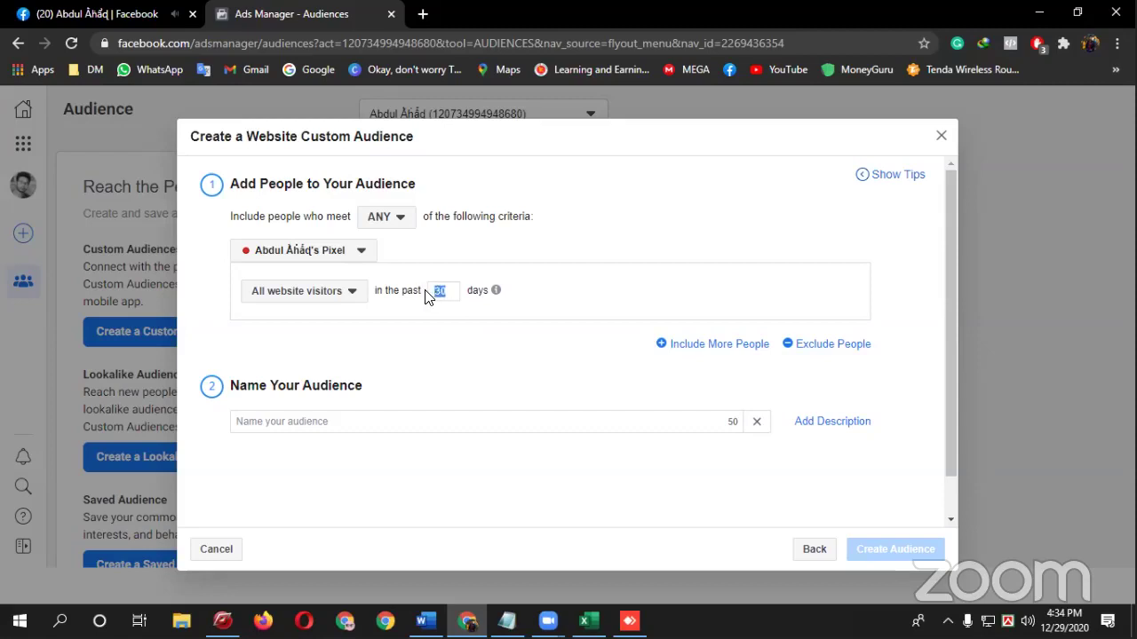
pyautogui.write('180')
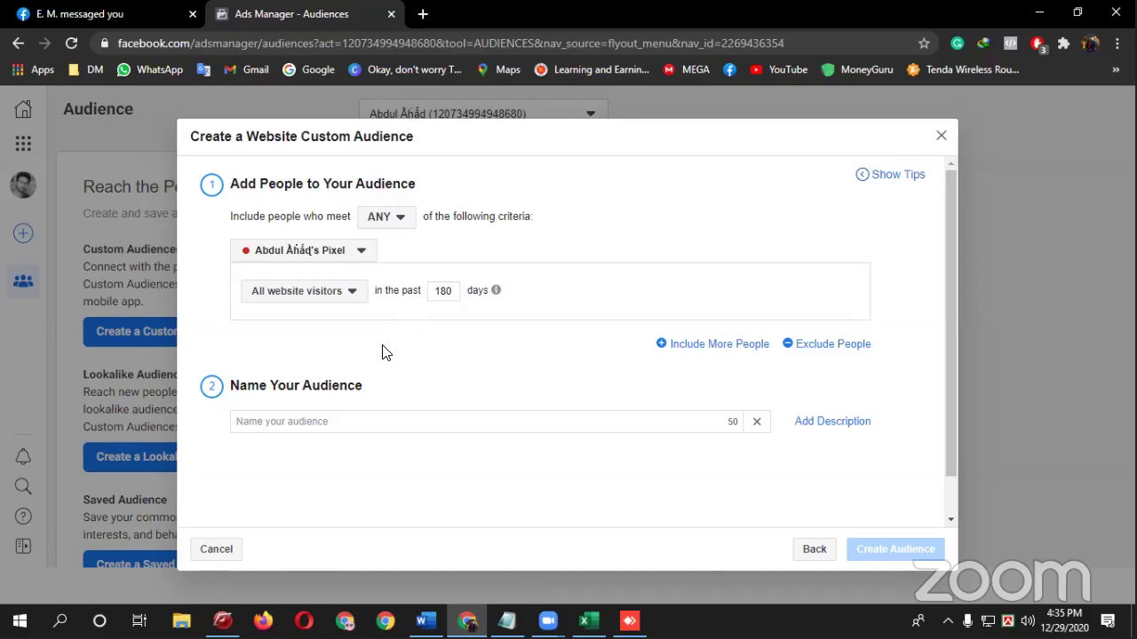
pyautogui.click(305, 298)
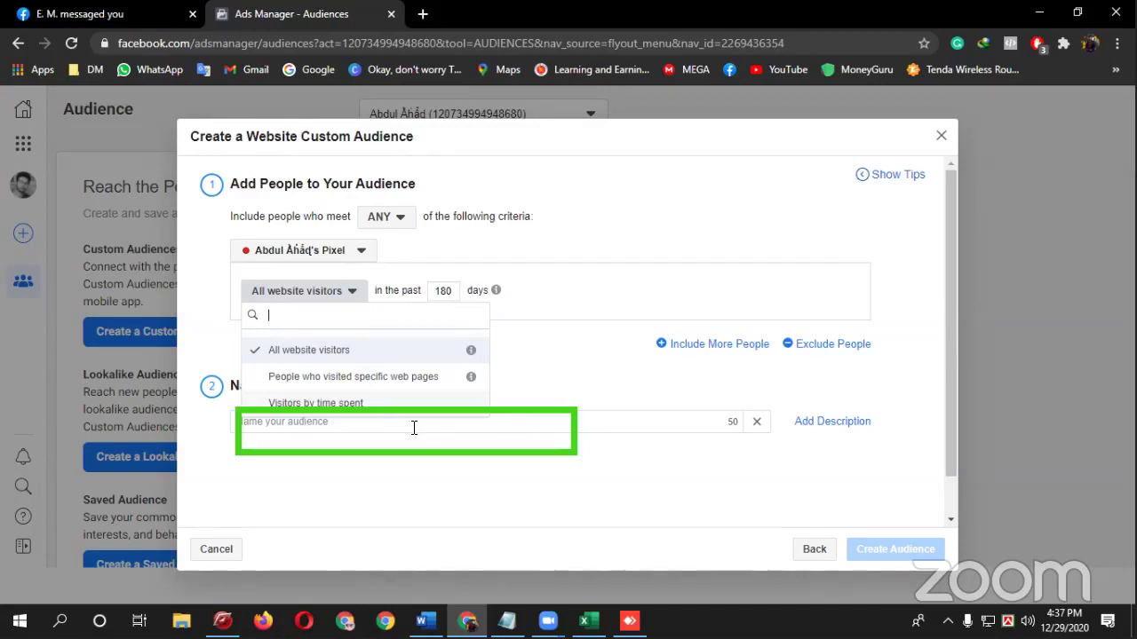
# Step: Dismiss the criteria list, leaving All website visitors selected
pyautogui.write('Aha')
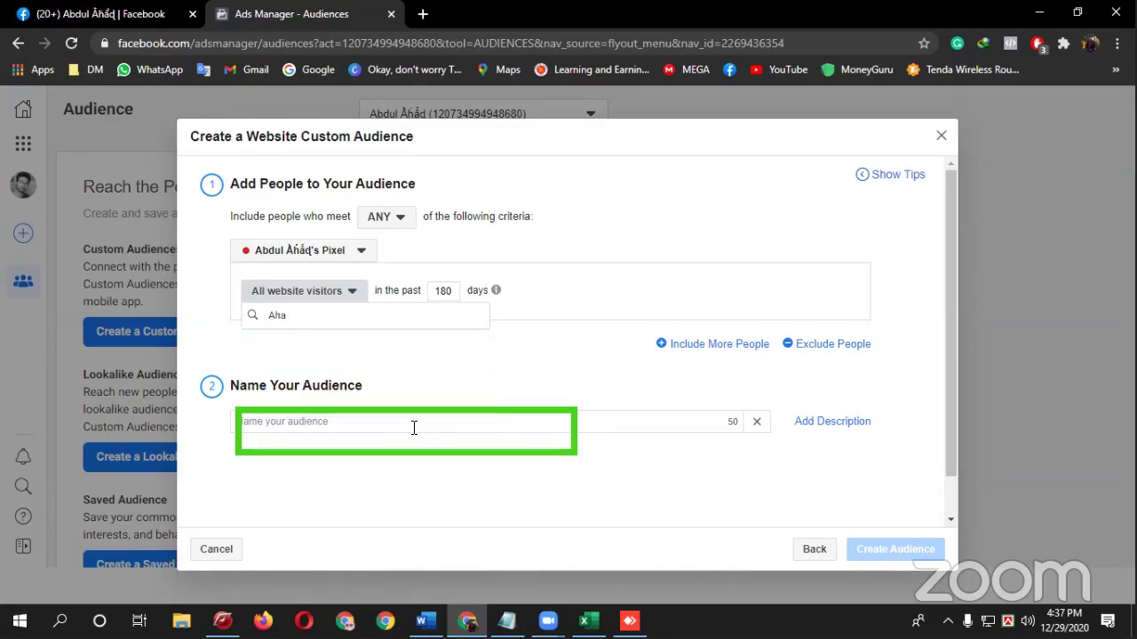
pyautogui.press('BackSpace')
pyautogui.press('BackSpace')
pyautogui.press('BackSpace')
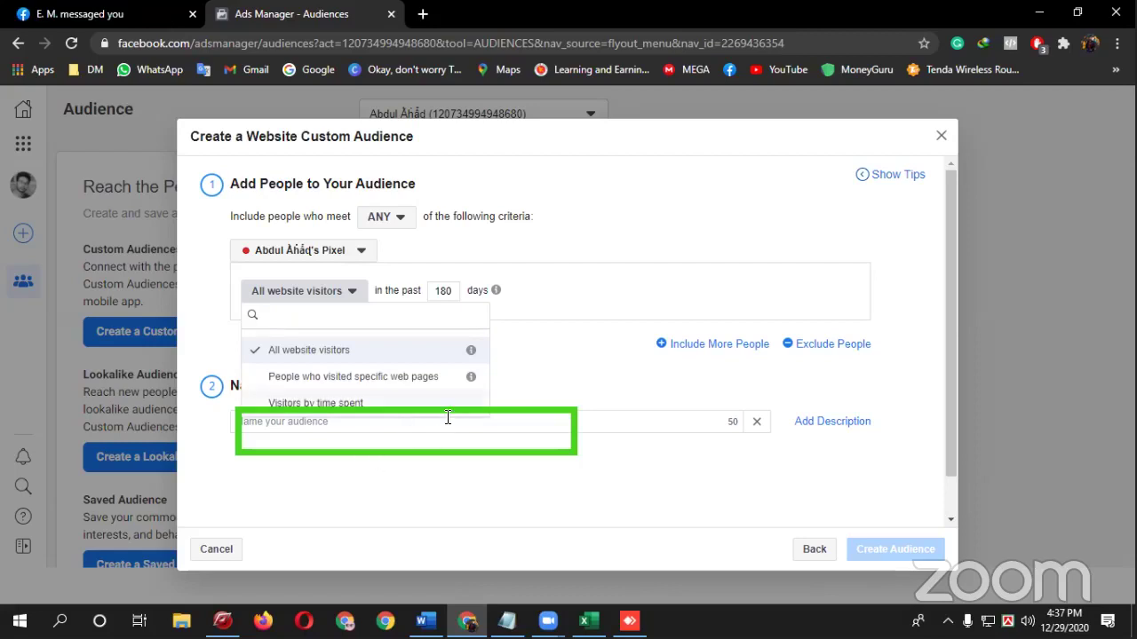
pyautogui.click(448, 430)
# Step: Name the audience with the person's name followed by a batch number, fixing typos
pyautogui.click(428, 425)
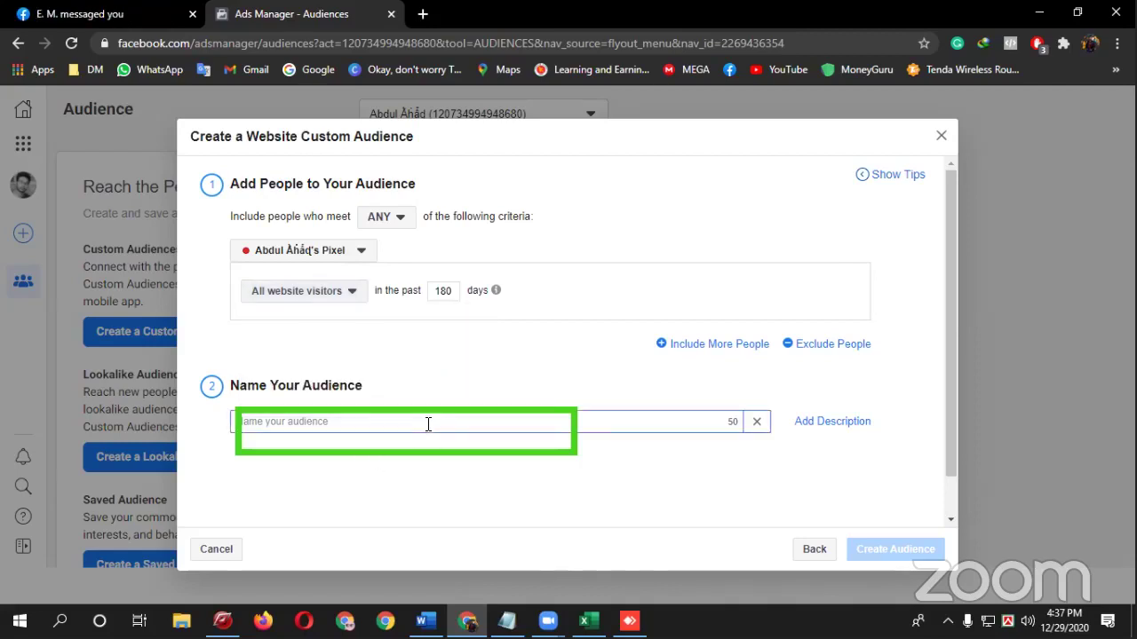
pyautogui.write('U')
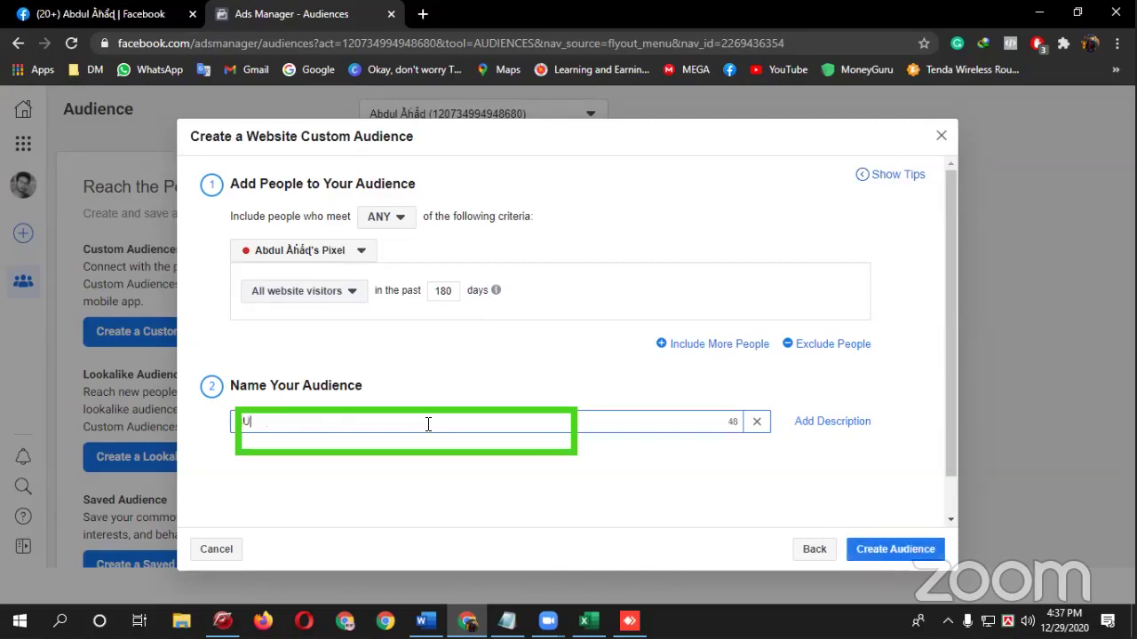
pyautogui.press('BackSpace')
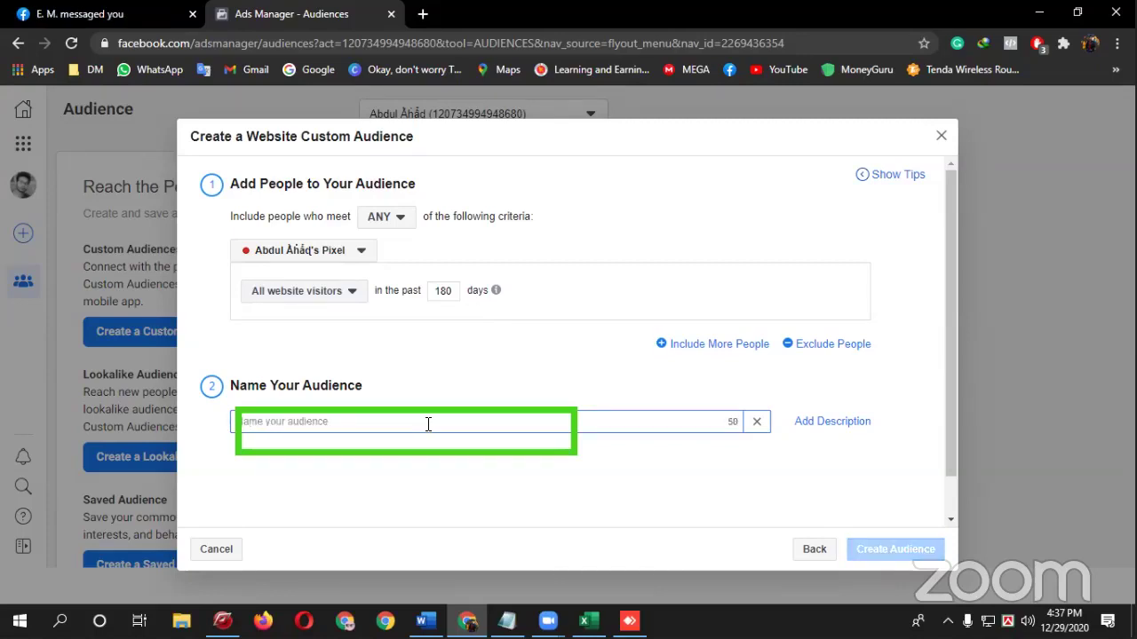
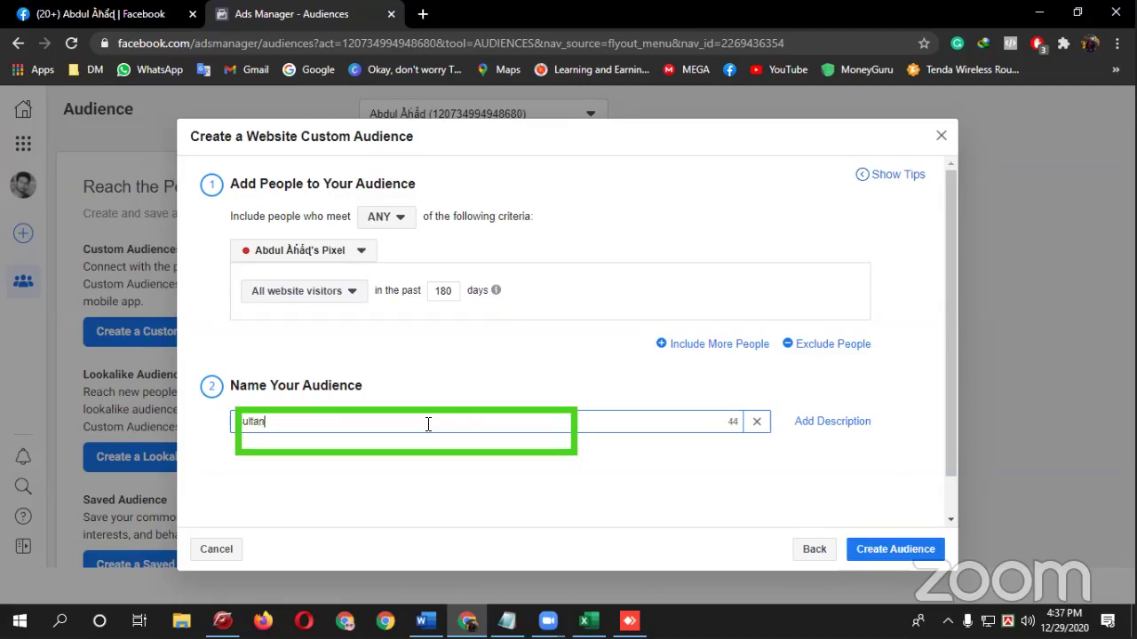
pyautogui.write('Bach934')
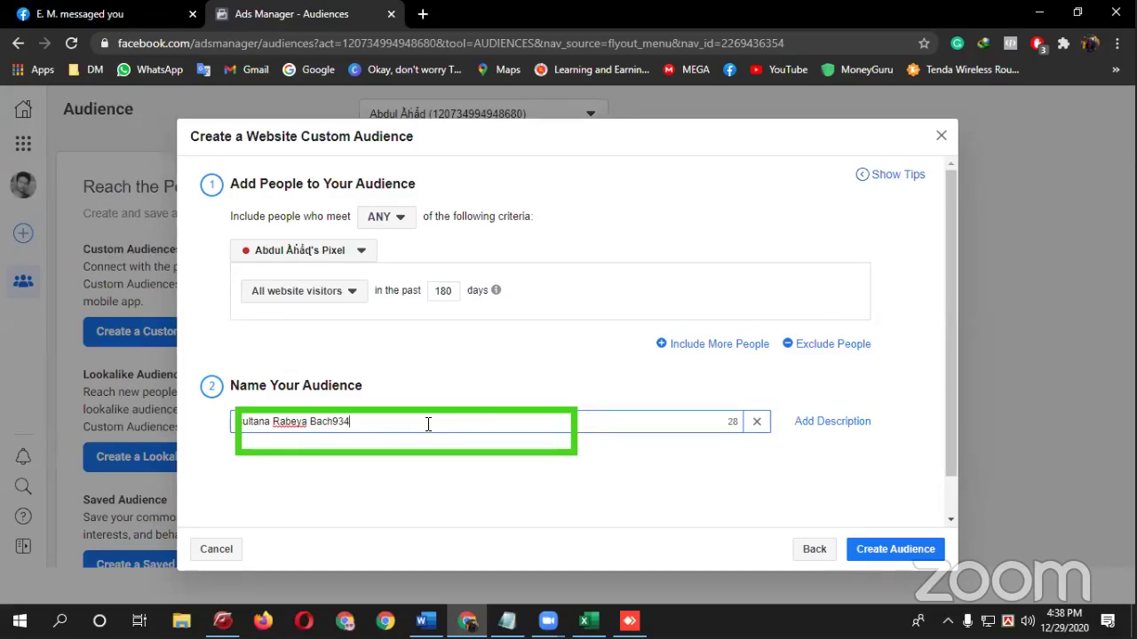
pyautogui.press('Left')
pyautogui.press('Left')
pyautogui.press('Left')
pyautogui.press('Left')
pyautogui.press('Left')
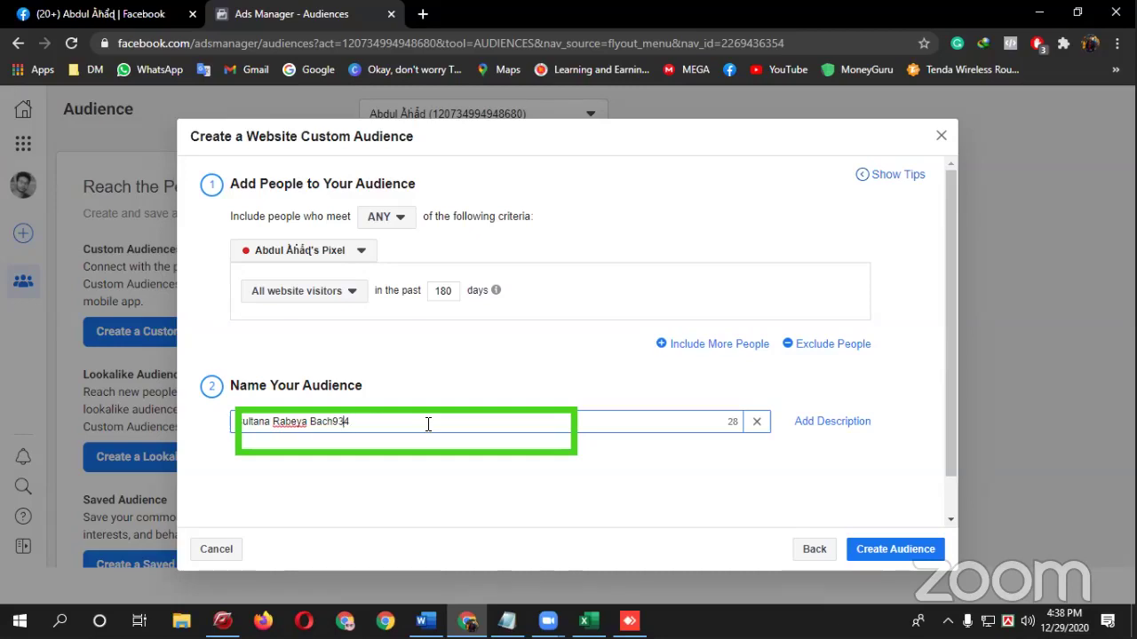
pyautogui.write('t')
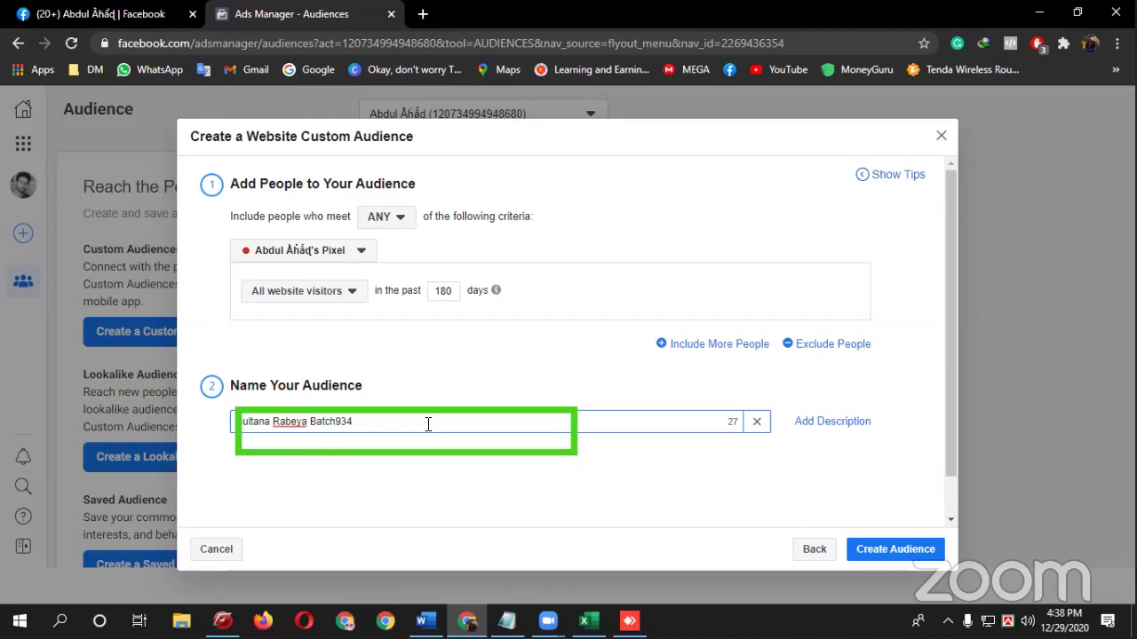
pyautogui.press('Right')
pyautogui.press('End')
pyautogui.click(506, 392)
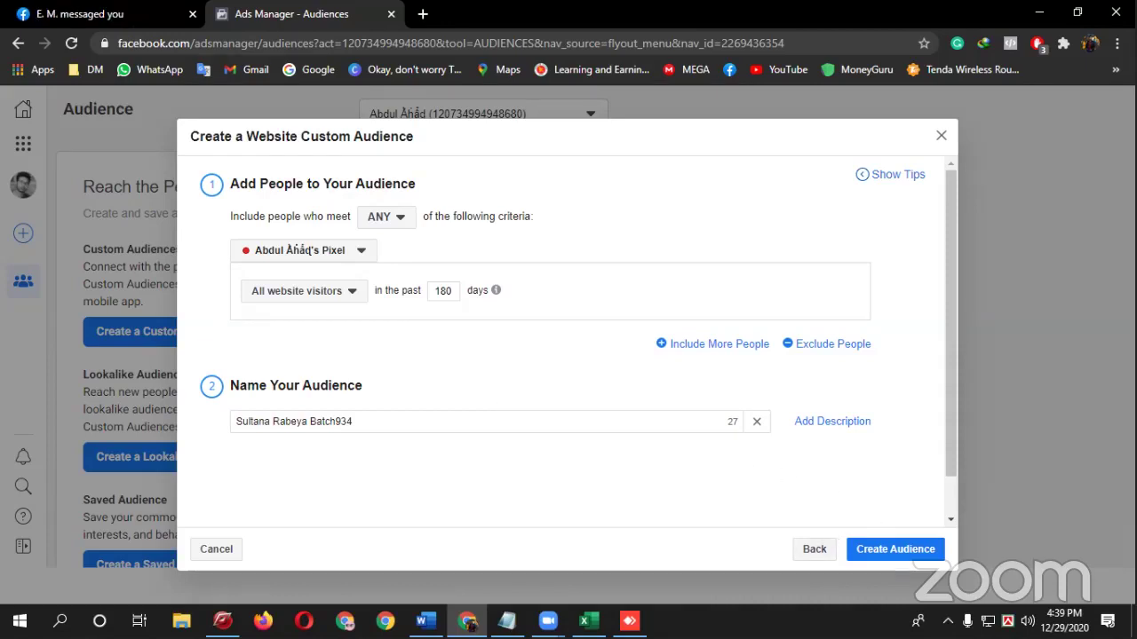
# Step: Create the audience and scroll the Audiences table to see it Ready, below 1000
pyautogui.click(915, 554)
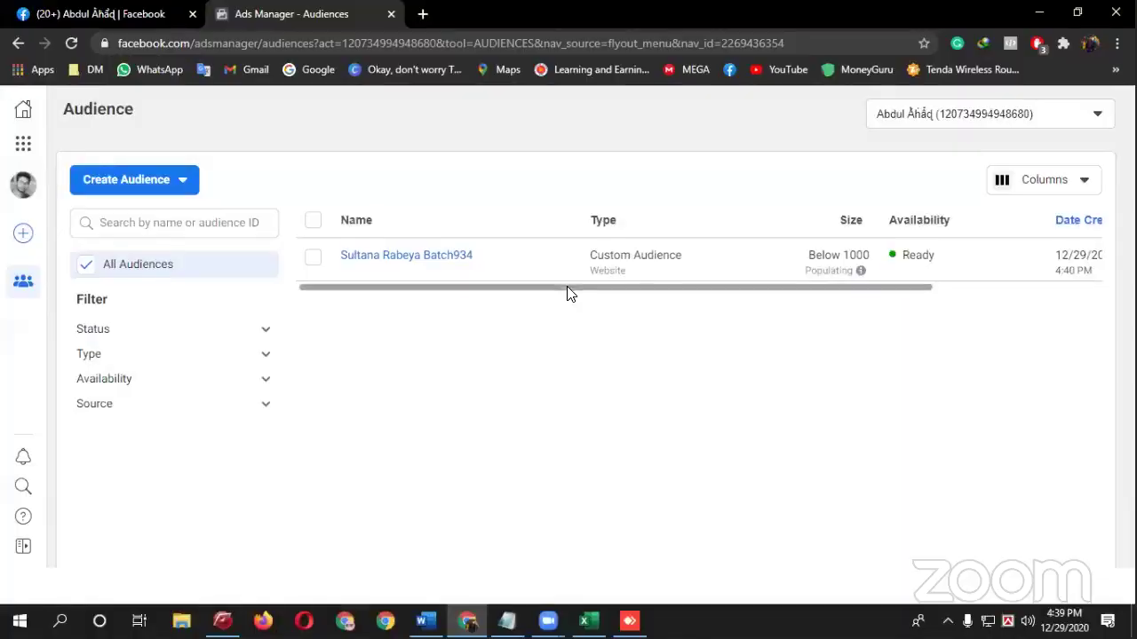
pyautogui.moveTo(566, 294); pyautogui.dragTo(593, 289)
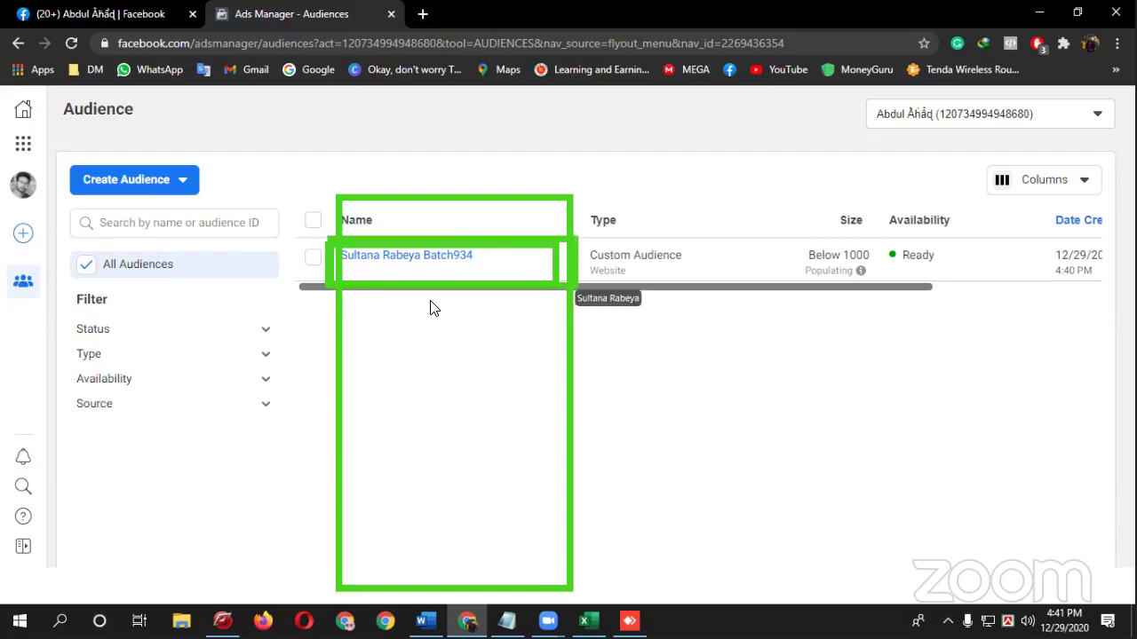
pyautogui.moveTo(424, 266)
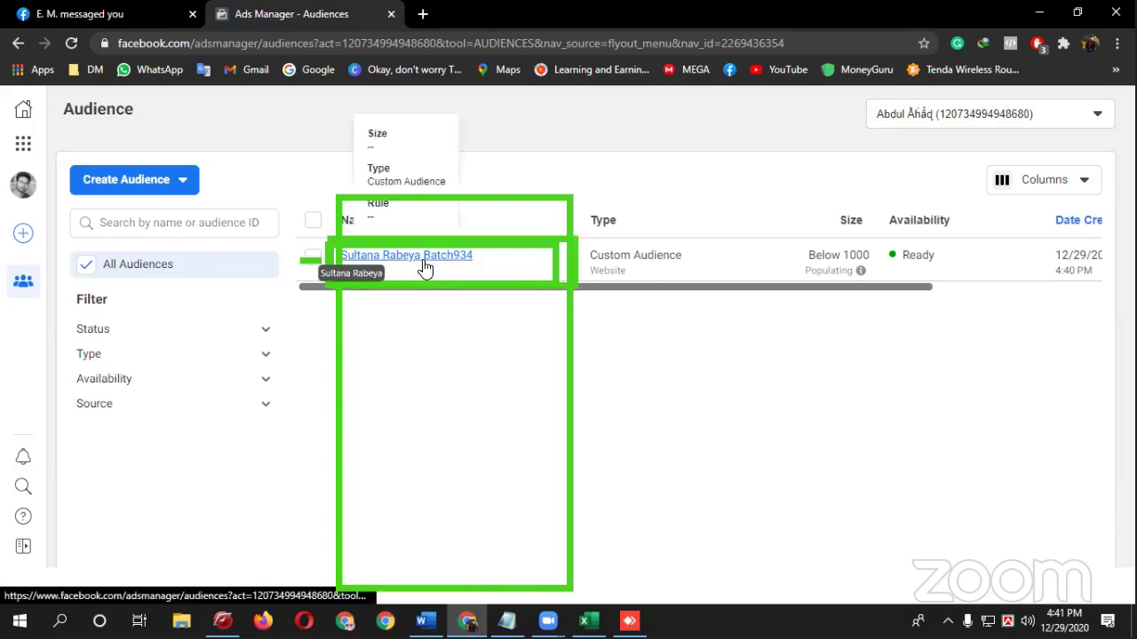
# Step: Copy the pixel base code through the audience's View Pixel option, then close the instructions
pyautogui.click(312, 259)
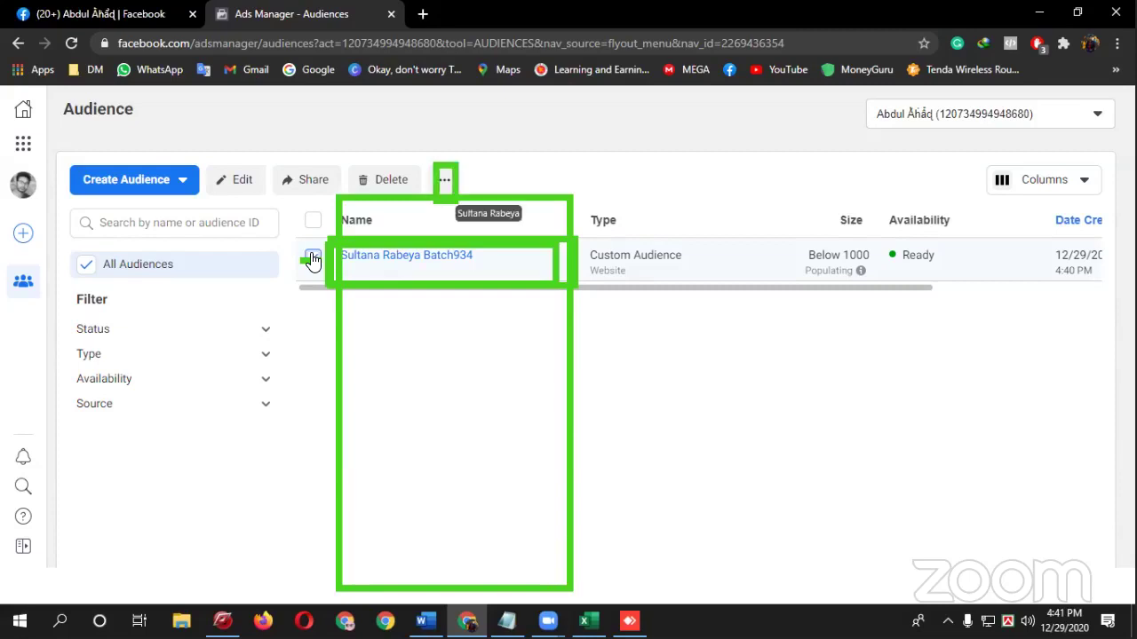
pyautogui.click(445, 180)
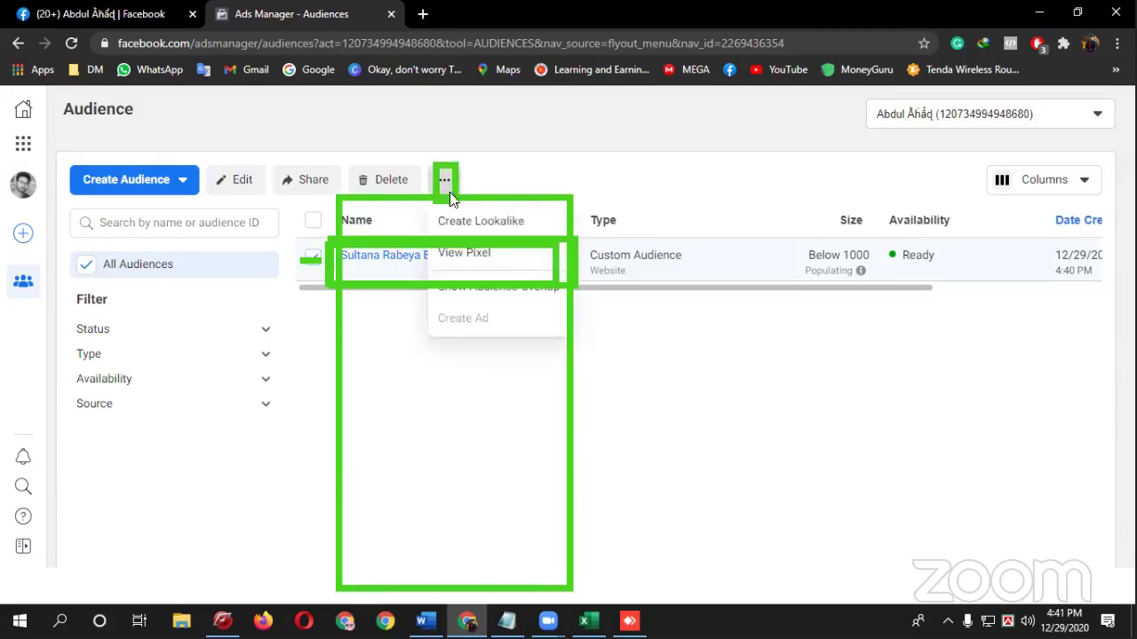
pyautogui.click(460, 256)
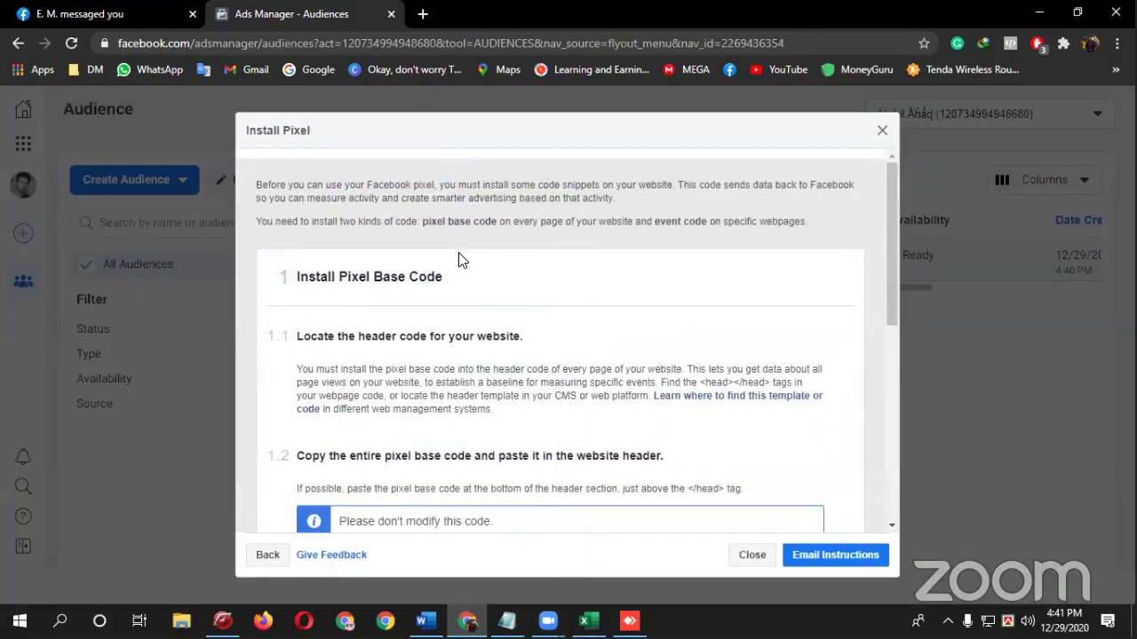
pyautogui.scroll(-1, 459, 258)
pyautogui.moveTo(562, 333)
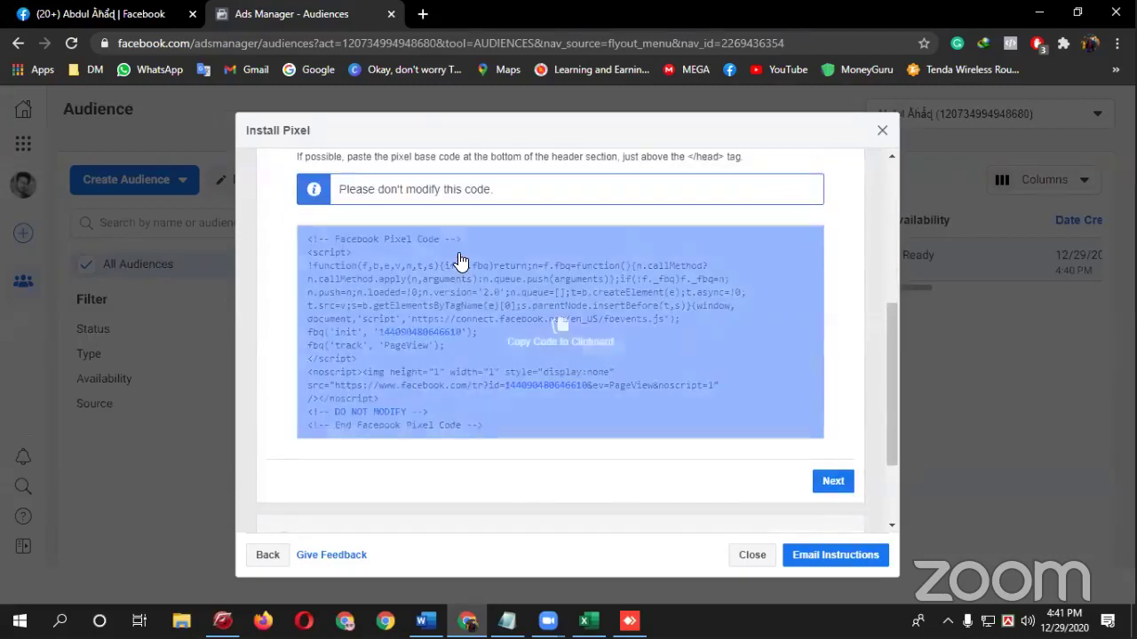
pyautogui.click(559, 328)
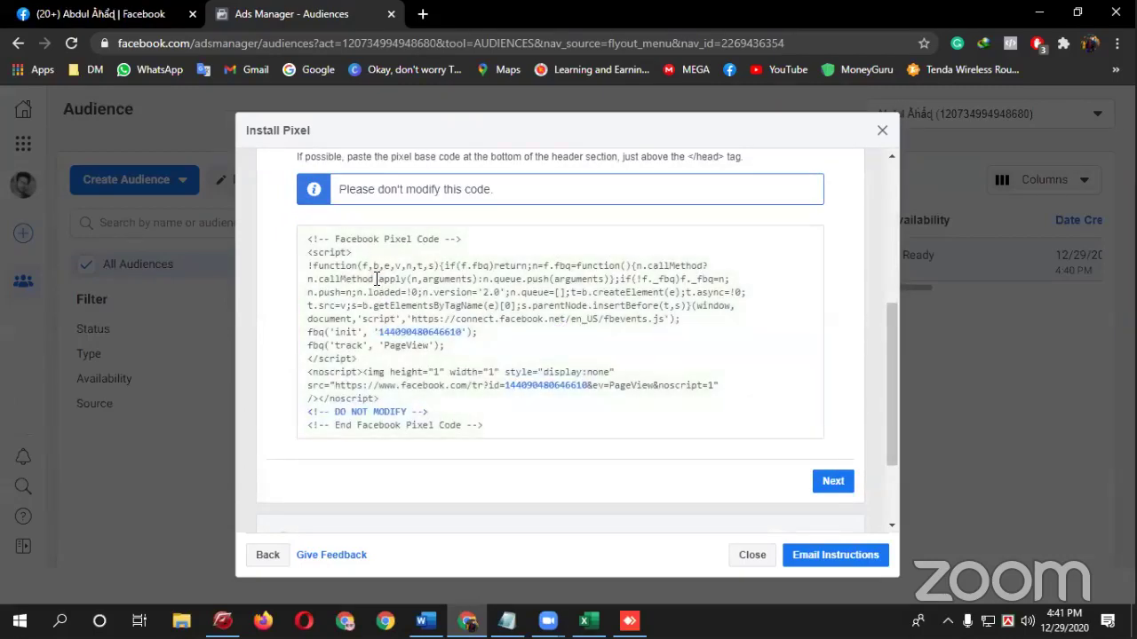
pyautogui.click(752, 555)
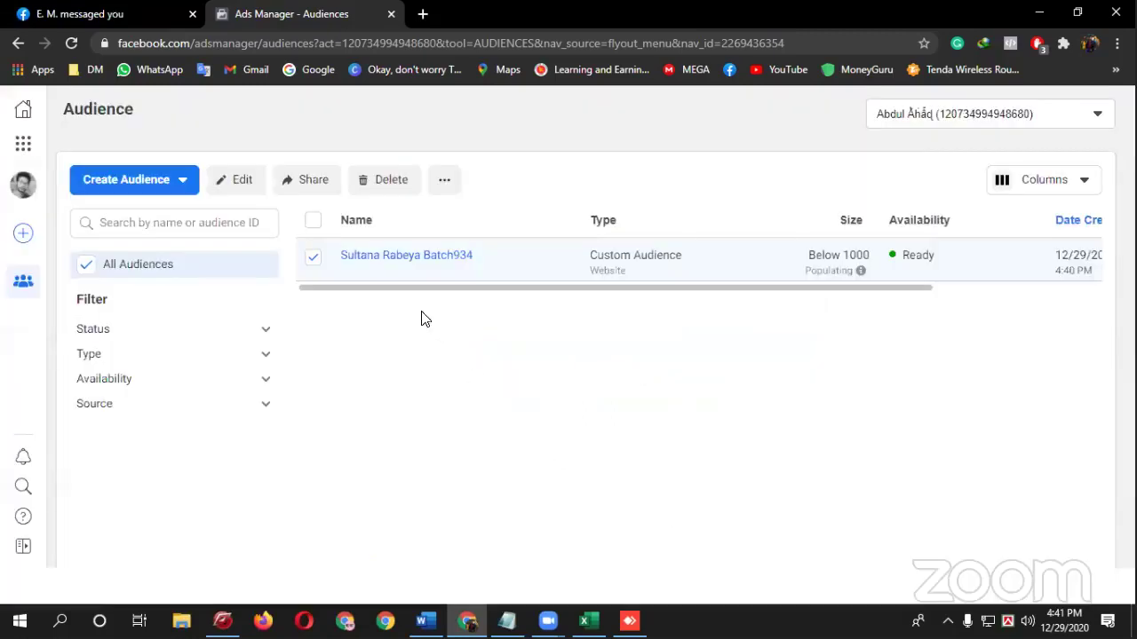
# Step: Untick the website custom audience in the Audiences list
pyautogui.click(316, 257)
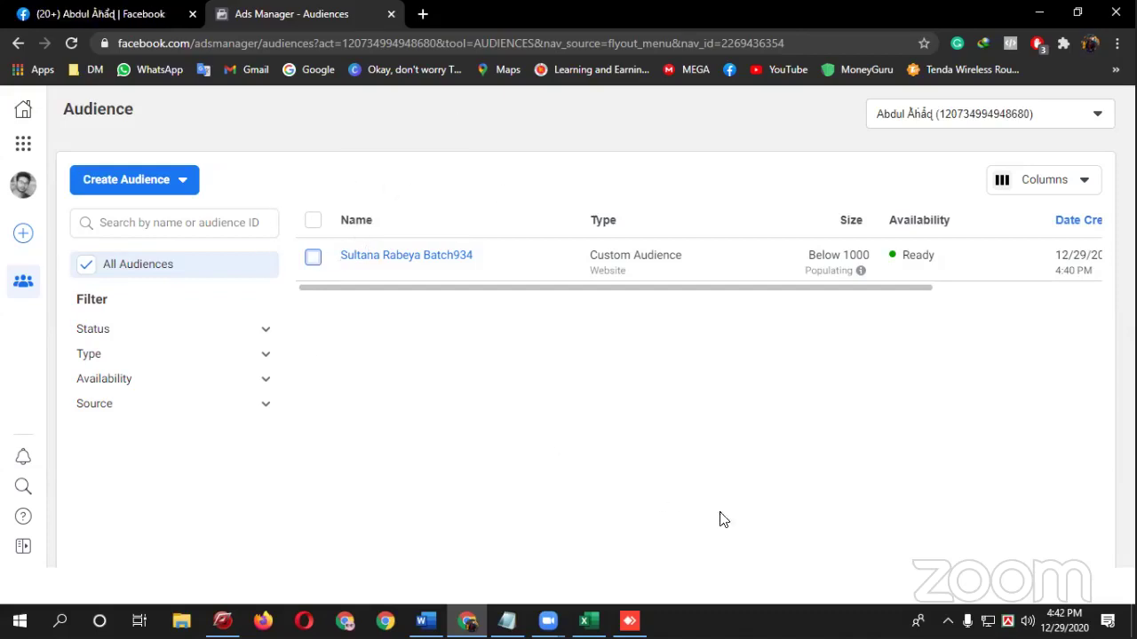
# Step: Start a new Custom Audience from the Create Audience dropdown
pyautogui.click(111, 186)
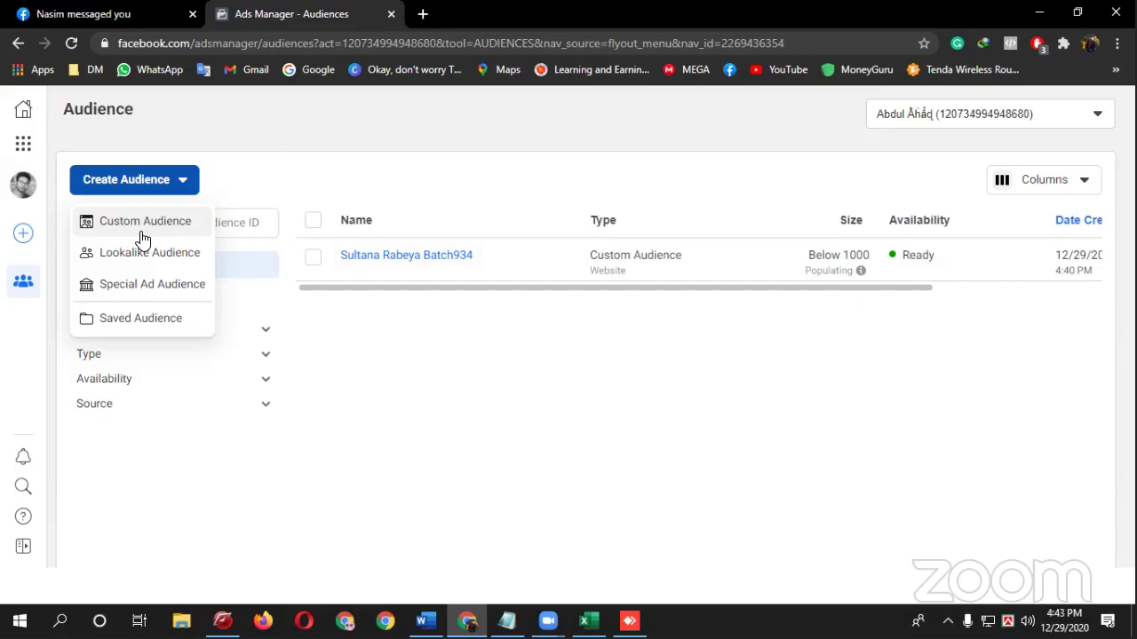
pyautogui.moveTo(135, 235)
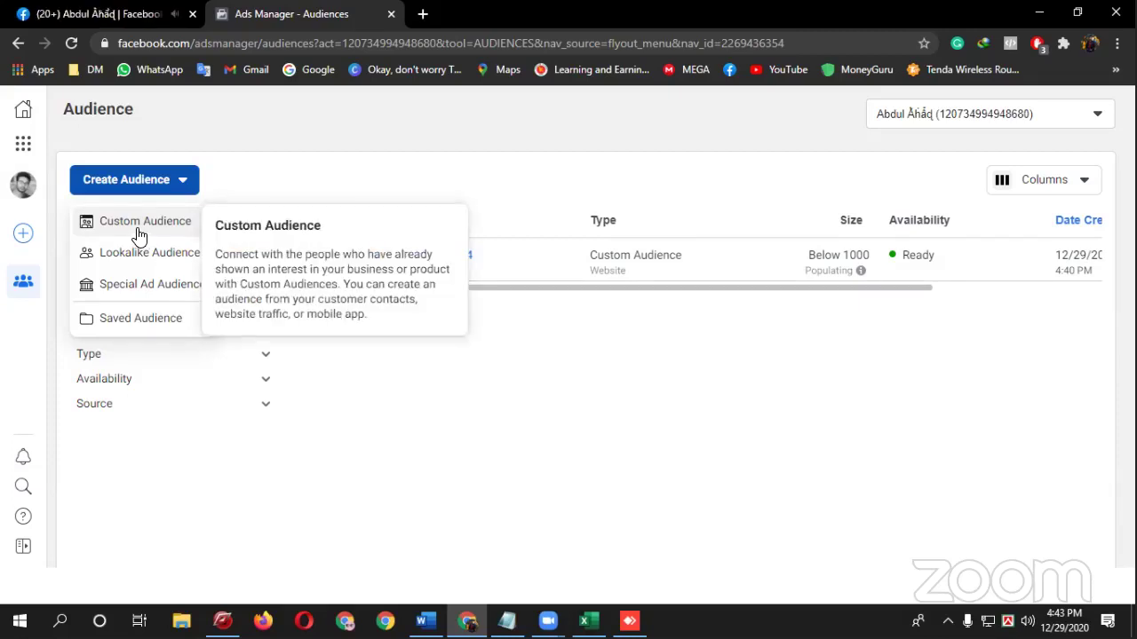
pyautogui.click(138, 235)
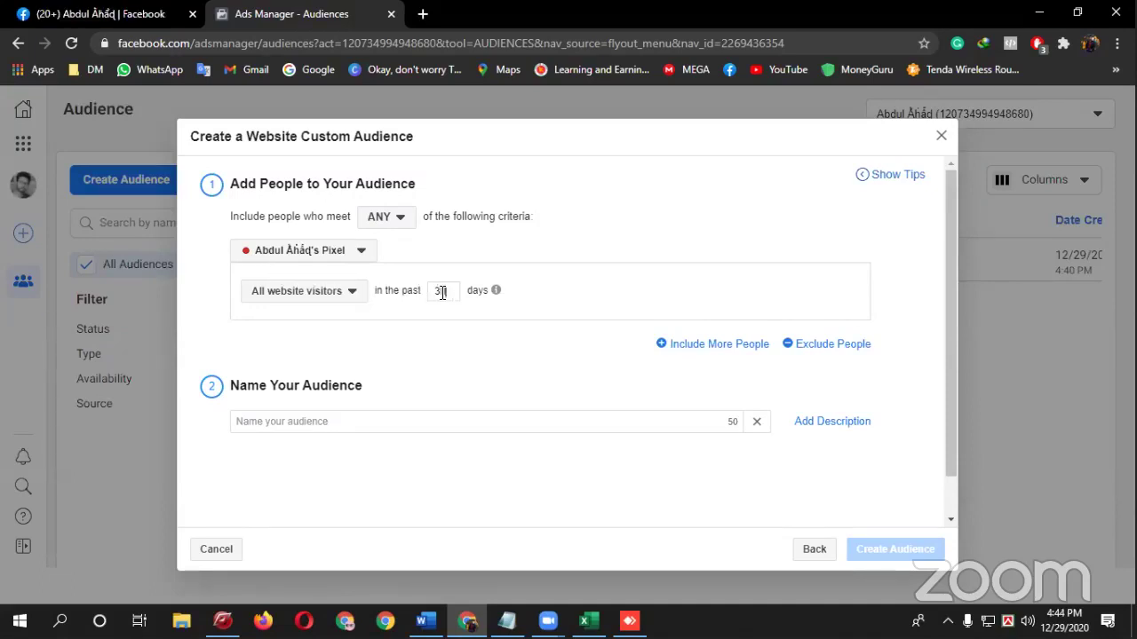
pyautogui.doubleClick(439, 291)
pyautogui.click(446, 356)
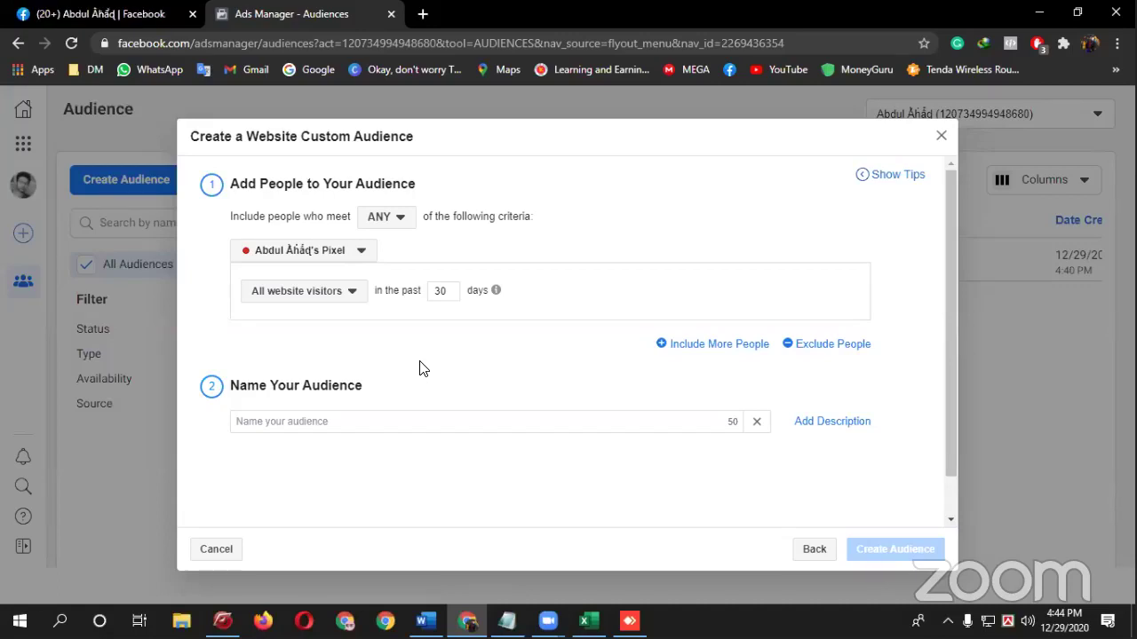
pyautogui.click(224, 548)
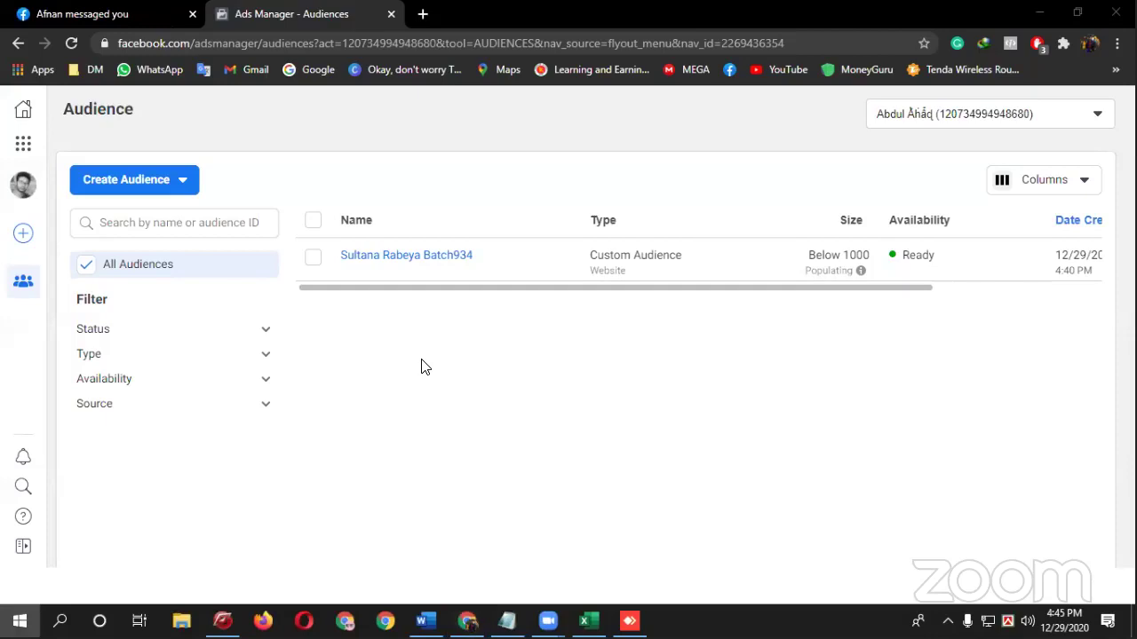
# Step: Select the website audience again and choose View Pixel from its more-actions menu
pyautogui.click(318, 262)
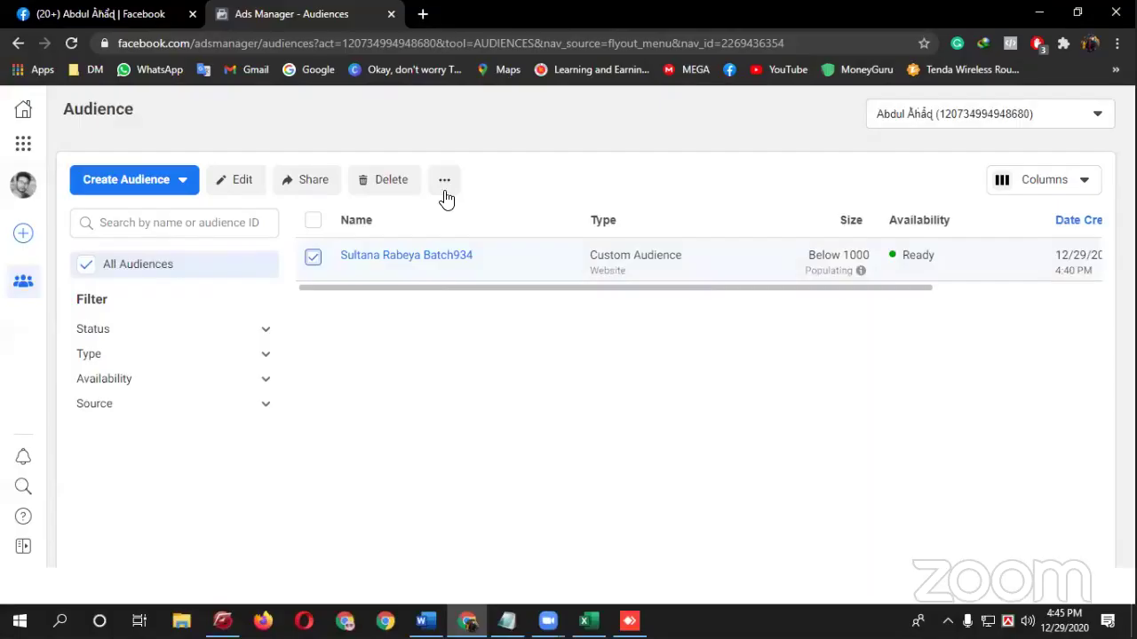
pyautogui.click(445, 182)
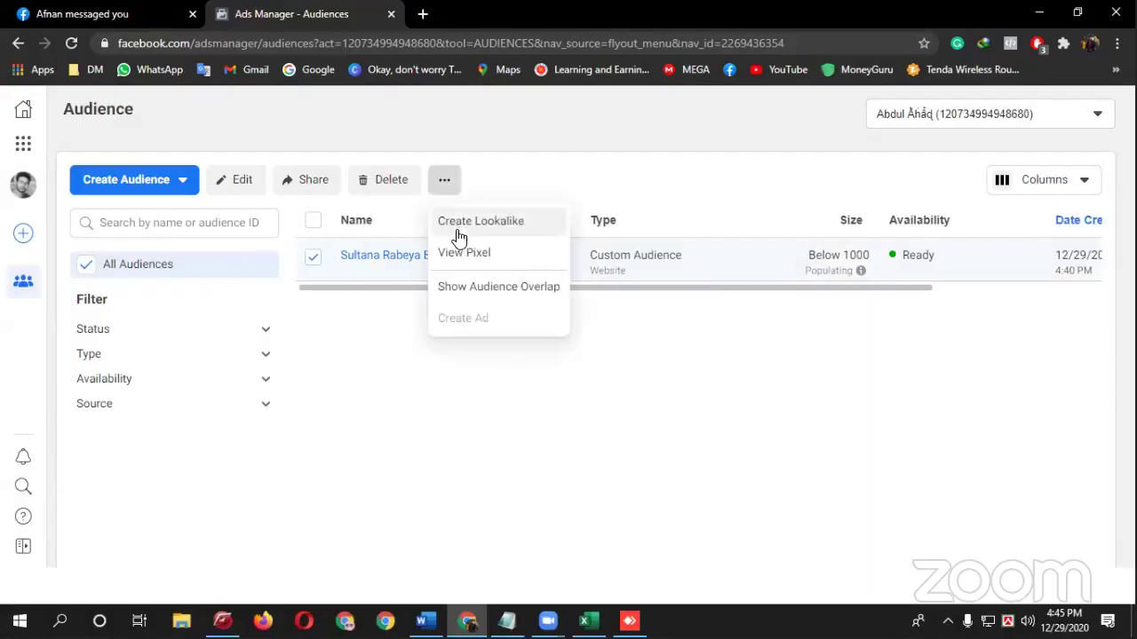
pyautogui.click(506, 245)
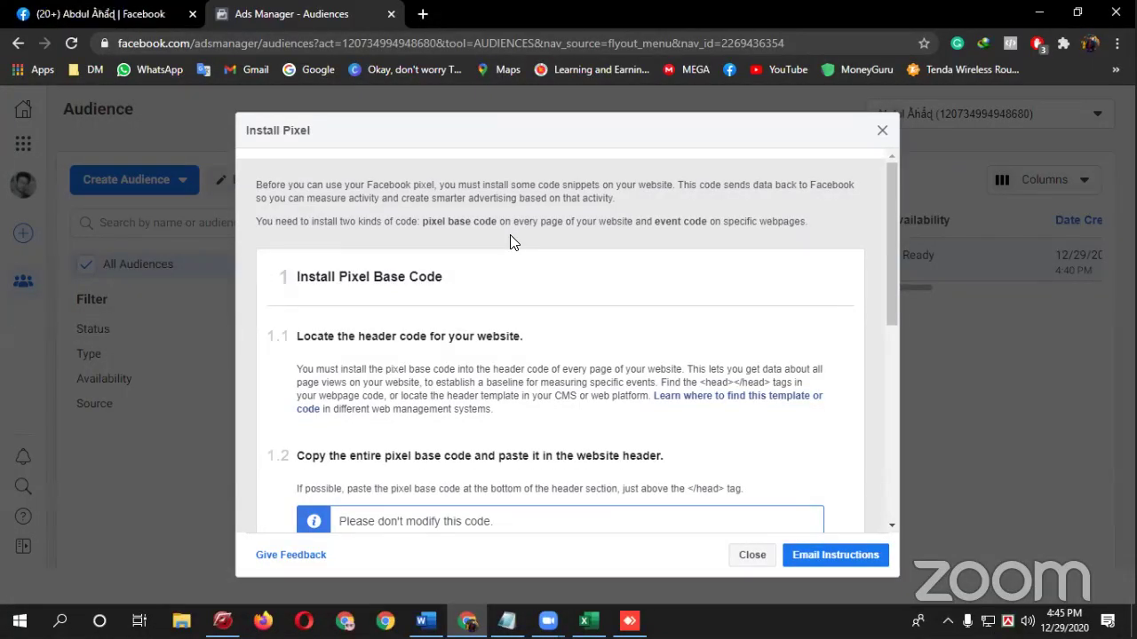
# Step: Copy the pixel base code again and move to the WordPress Dashboard tab
pyautogui.scroll(-2, 560, 297)
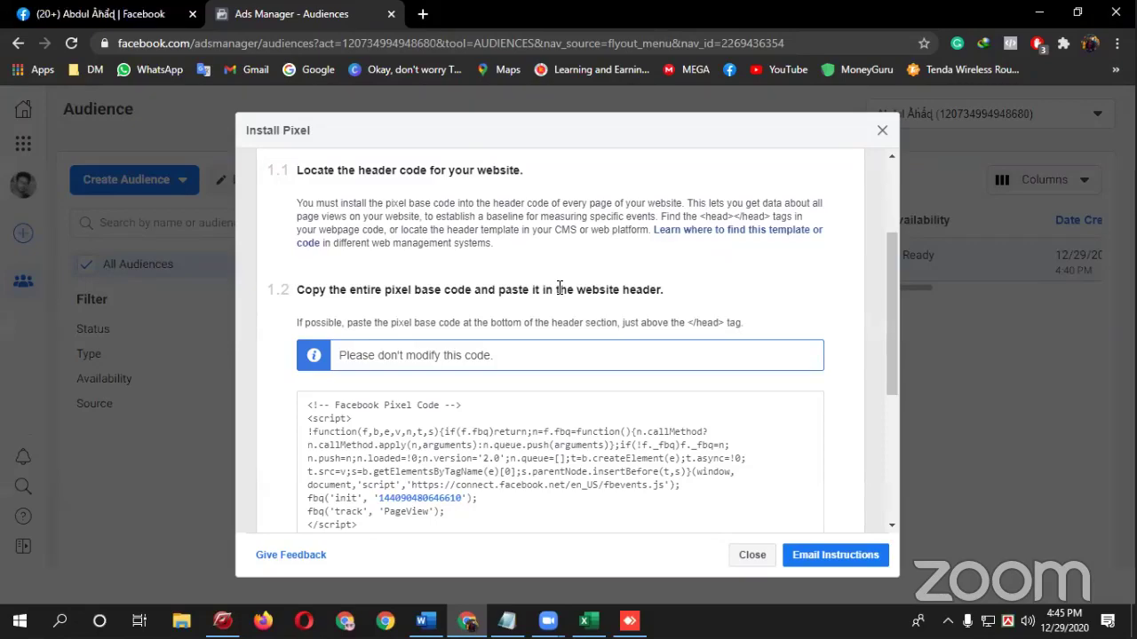
pyautogui.scroll(-3, 560, 288)
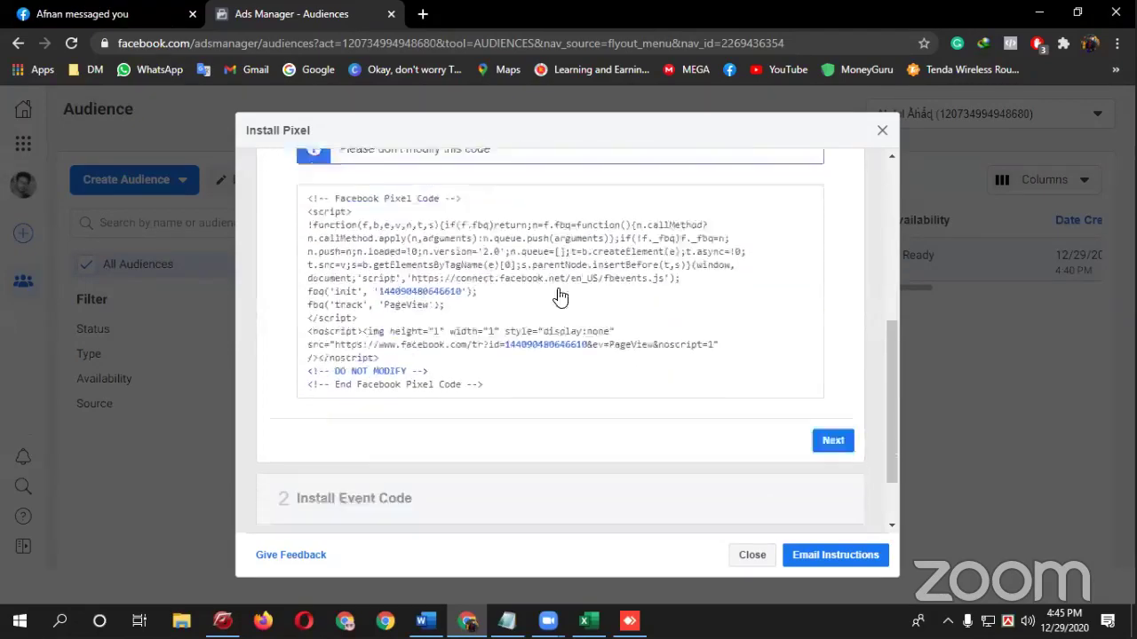
pyautogui.click(545, 255)
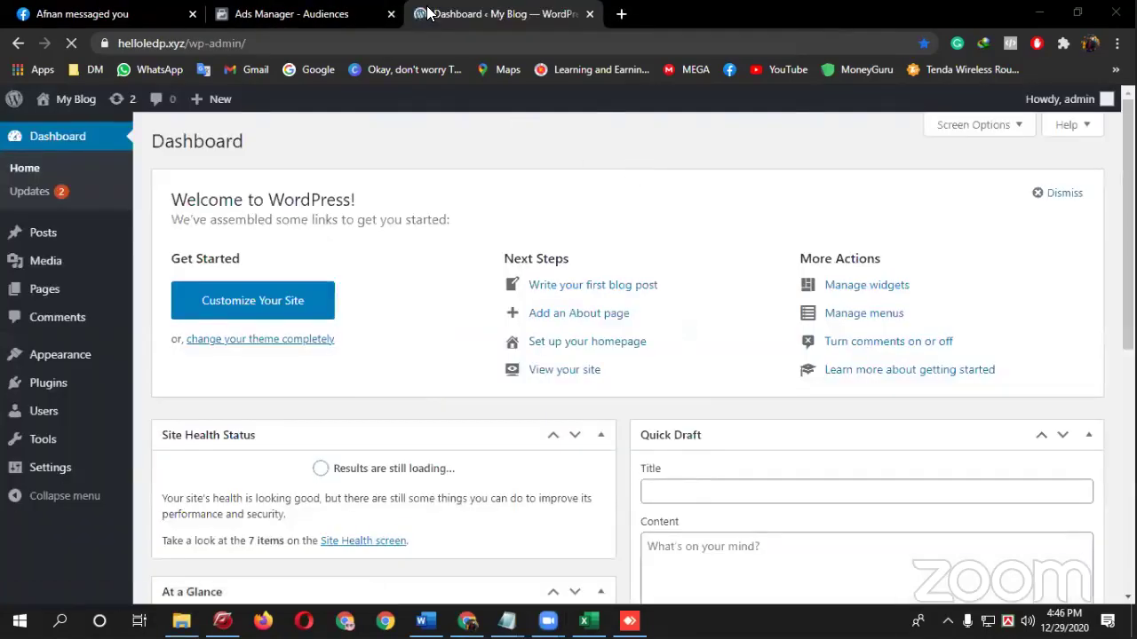
pyautogui.click(330, 10)
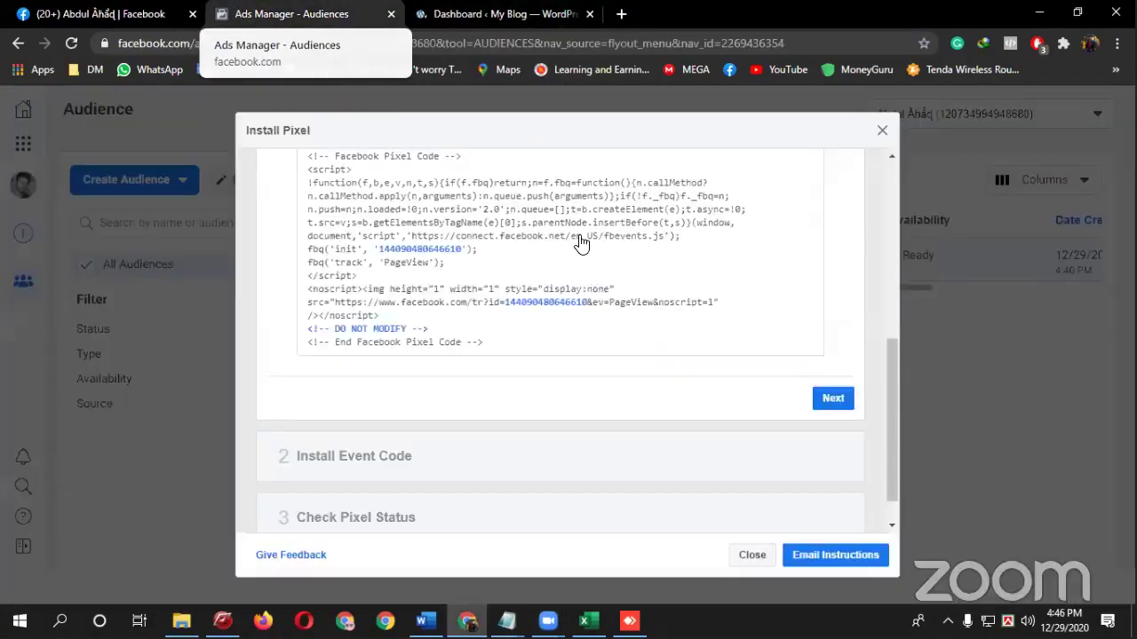
pyautogui.click(566, 182)
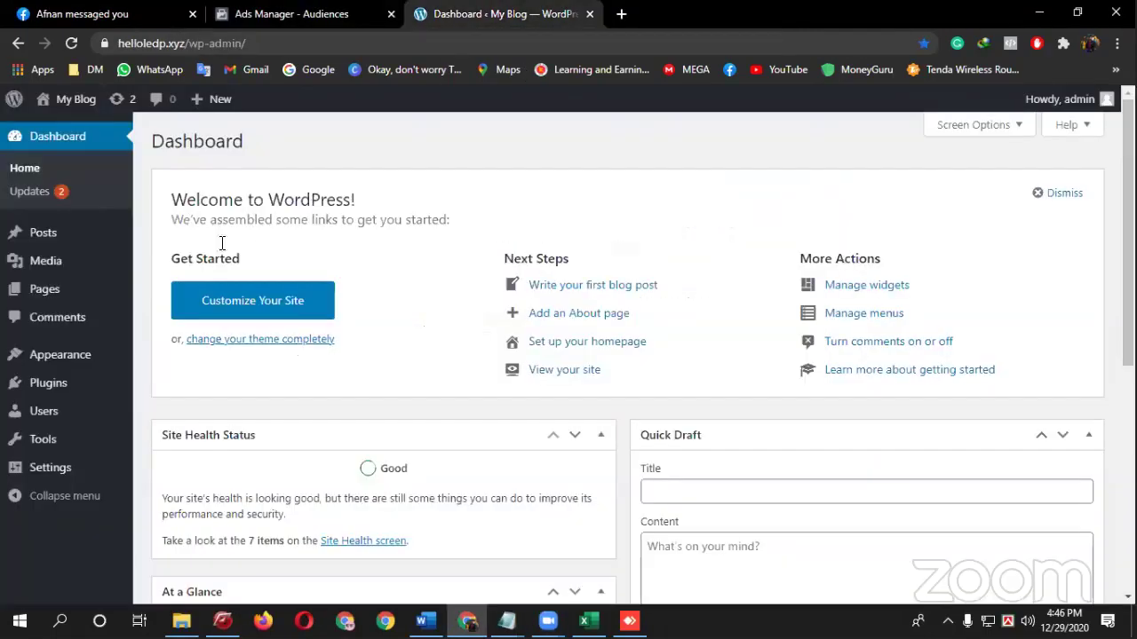
pyautogui.click(497, 14)
# Step: Open Appearance > Theme Editor and accept the direct-editing warning
pyautogui.moveTo(71, 382)
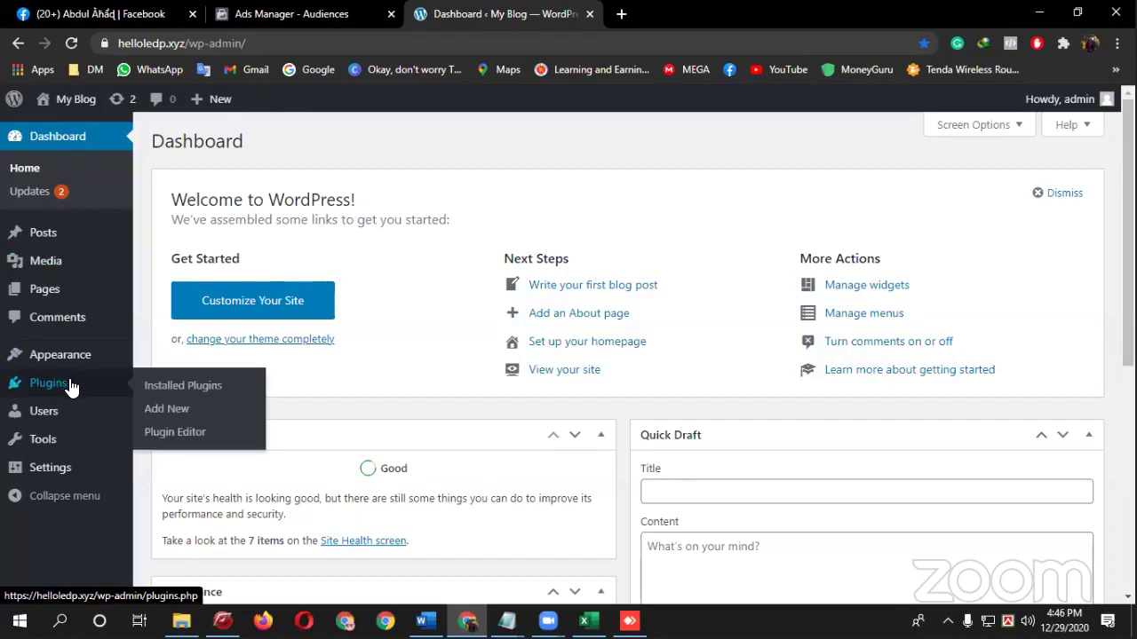
pyautogui.moveTo(68, 362)
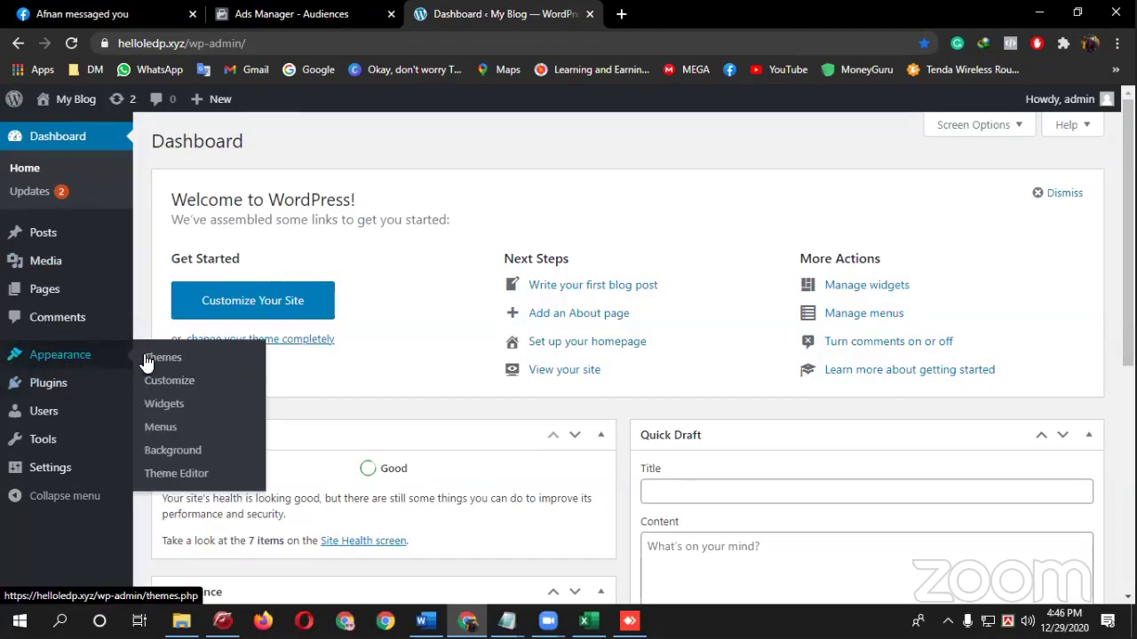
pyautogui.click(191, 475)
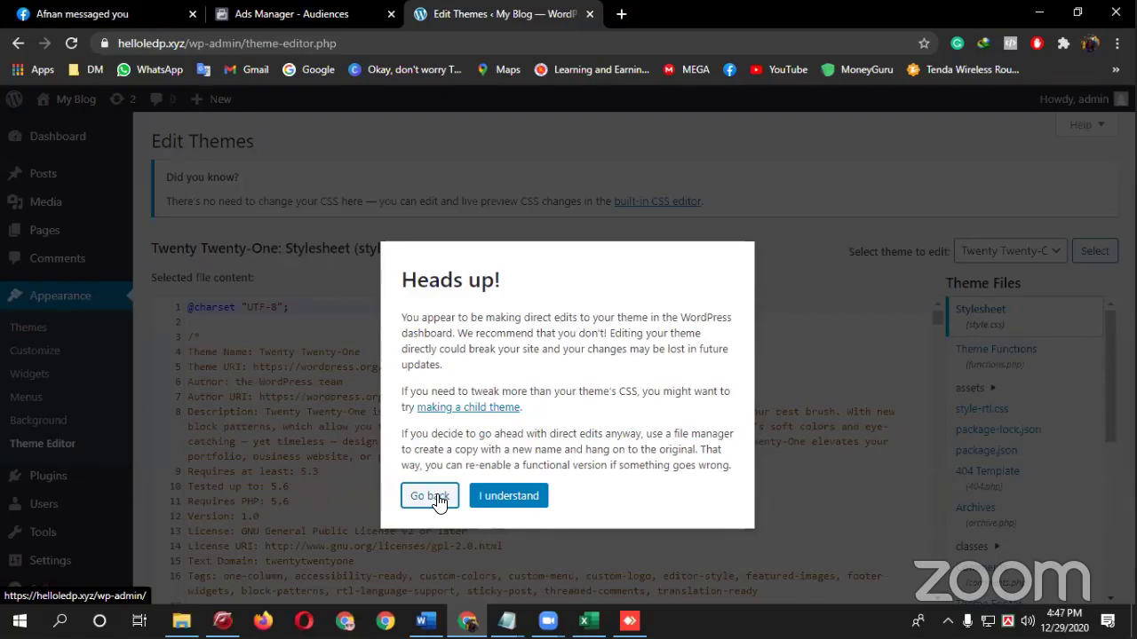
pyautogui.click(520, 503)
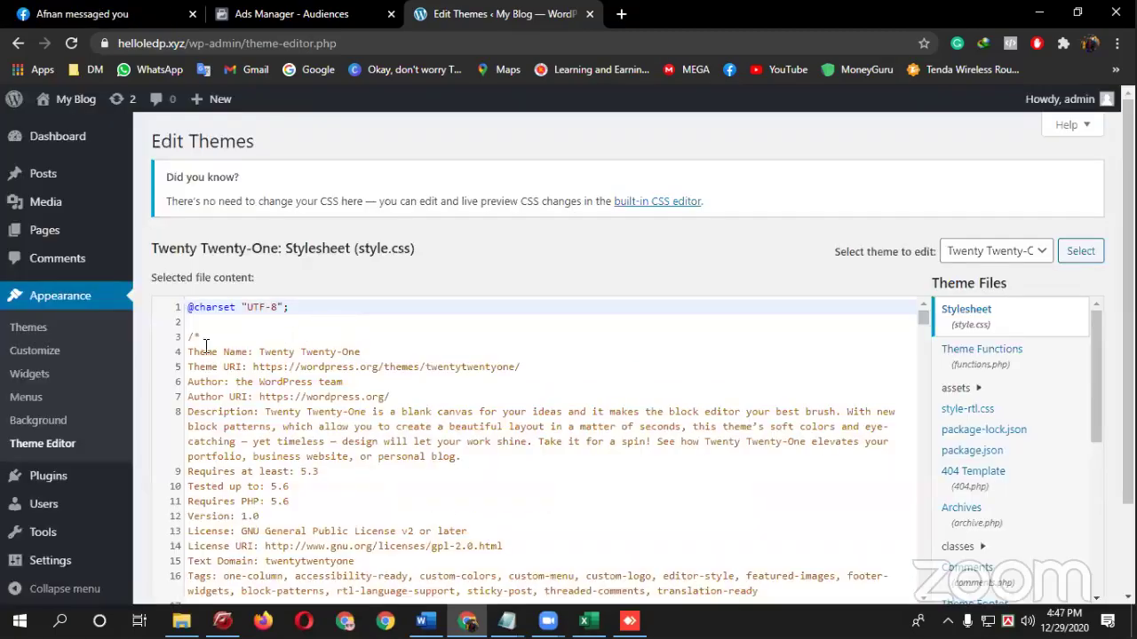
# Step: Keep Twenty Twenty-One as the theme to edit and scroll down the theme file list
pyautogui.scroll(-5, 303, 391)
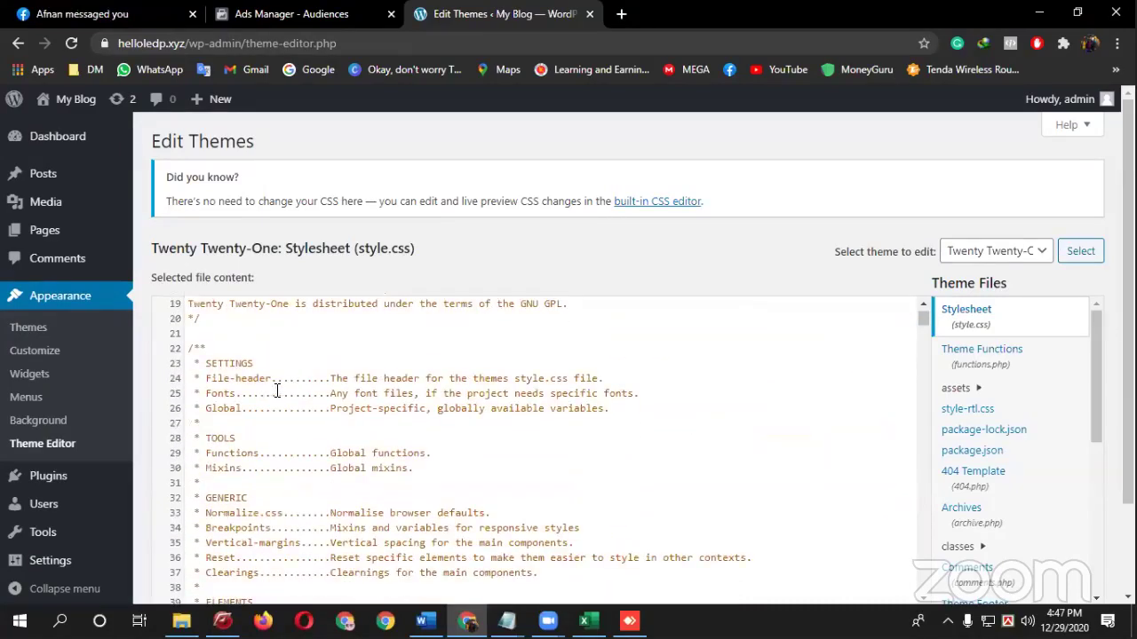
pyautogui.scroll(-1, 276, 390)
pyautogui.scroll(5, 273, 388)
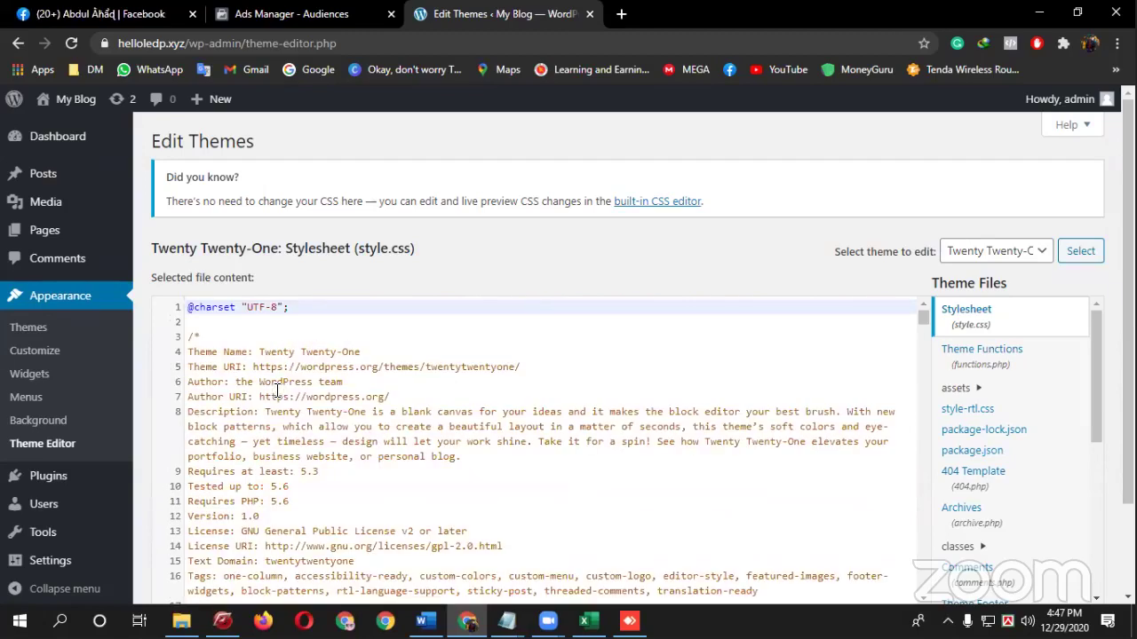
pyautogui.click(1039, 252)
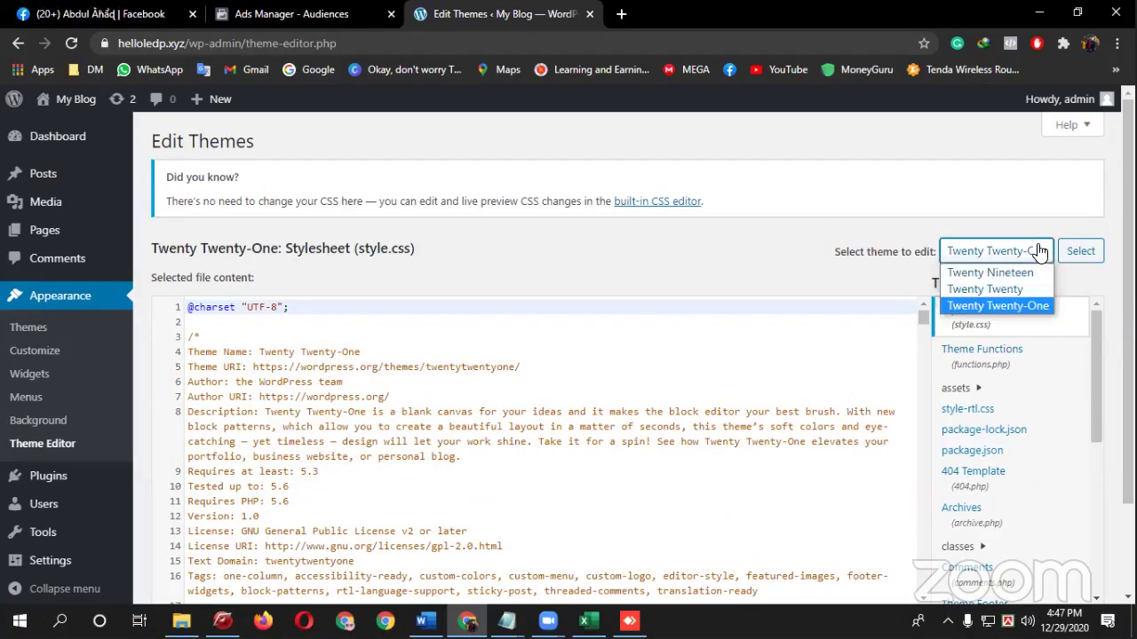
pyautogui.click(837, 277)
pyautogui.scroll(-1, 986, 465)
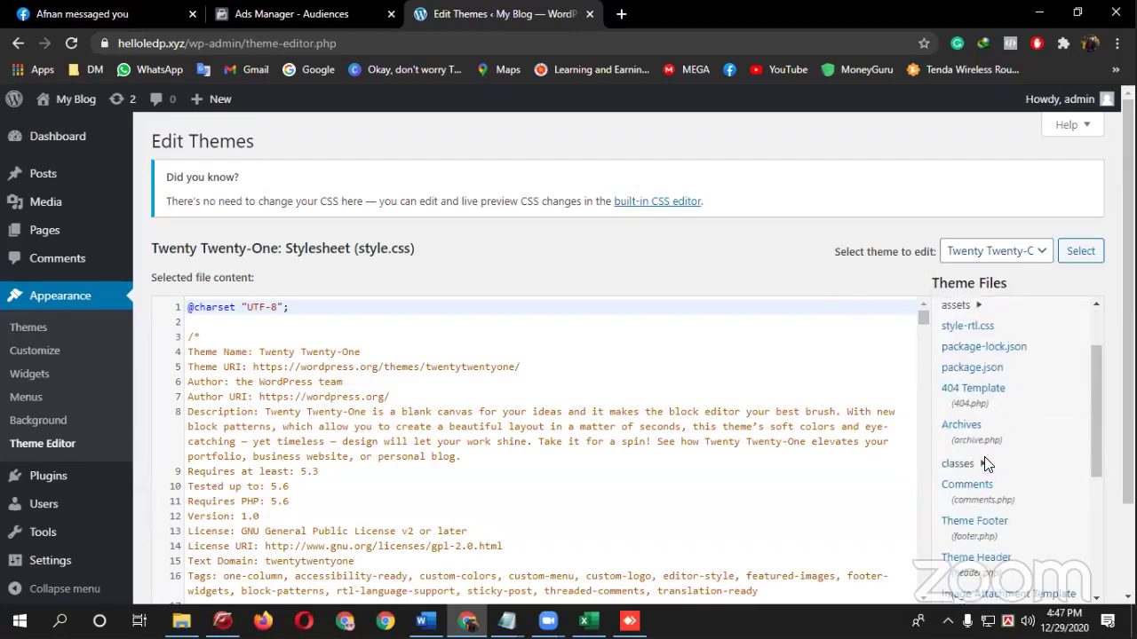
pyautogui.scroll(-4, 986, 464)
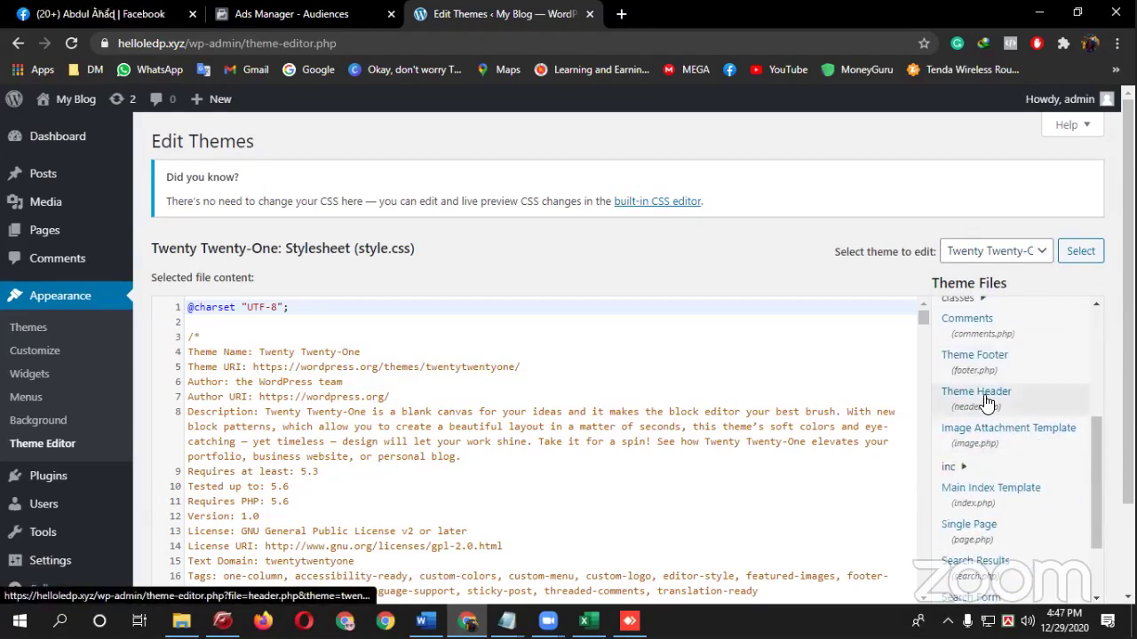
# Step: Open header.php and insert blank lines after the </head> tag
pyautogui.click(985, 402)
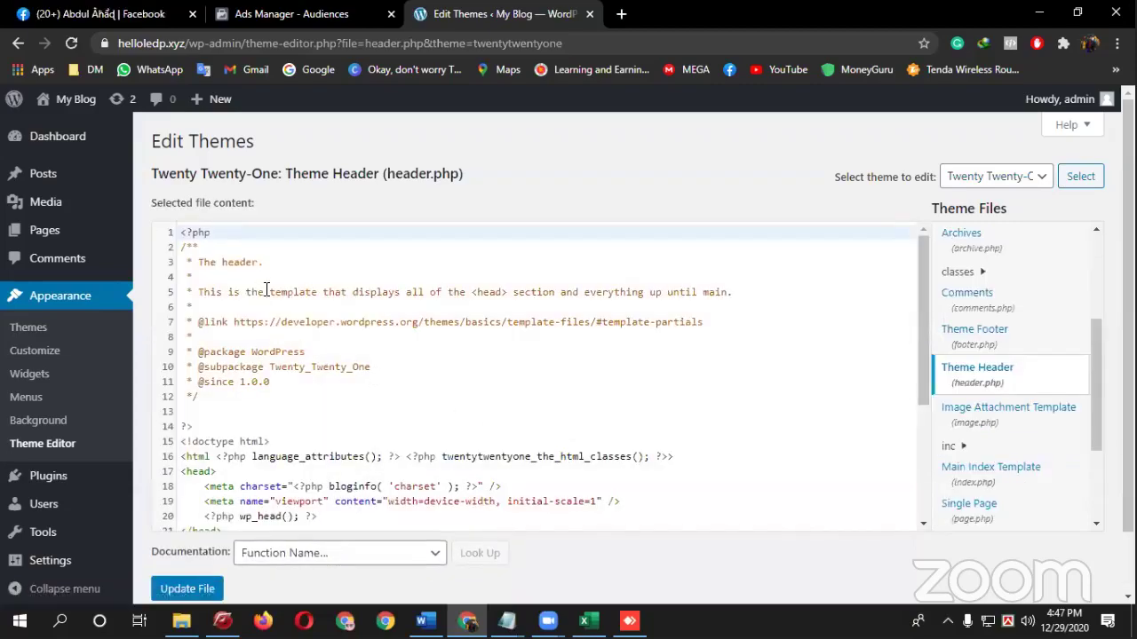
pyautogui.scroll(-3, 293, 372)
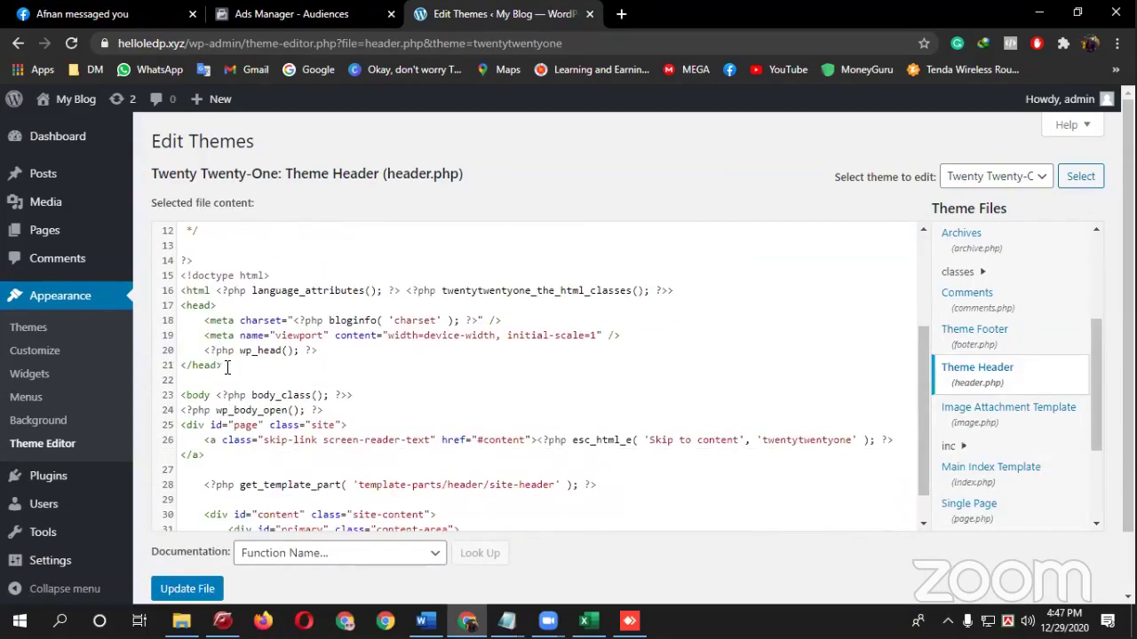
pyautogui.click(230, 371)
pyautogui.press('Return')
pyautogui.press('Return')
pyautogui.press('Return')
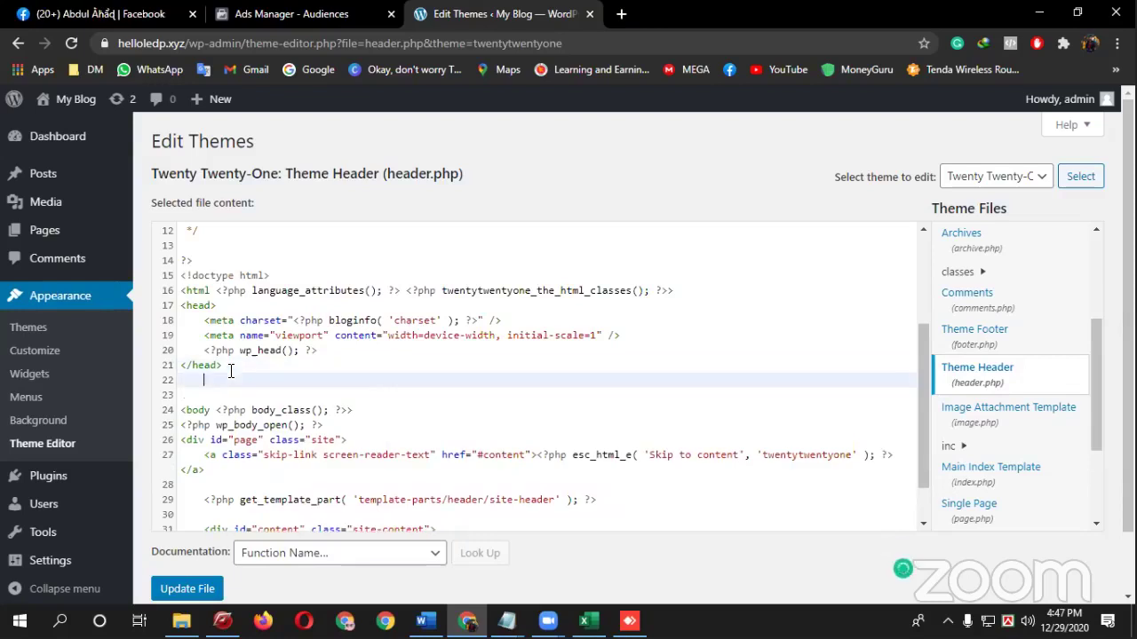
pyautogui.press('Return')
pyautogui.click(228, 380)
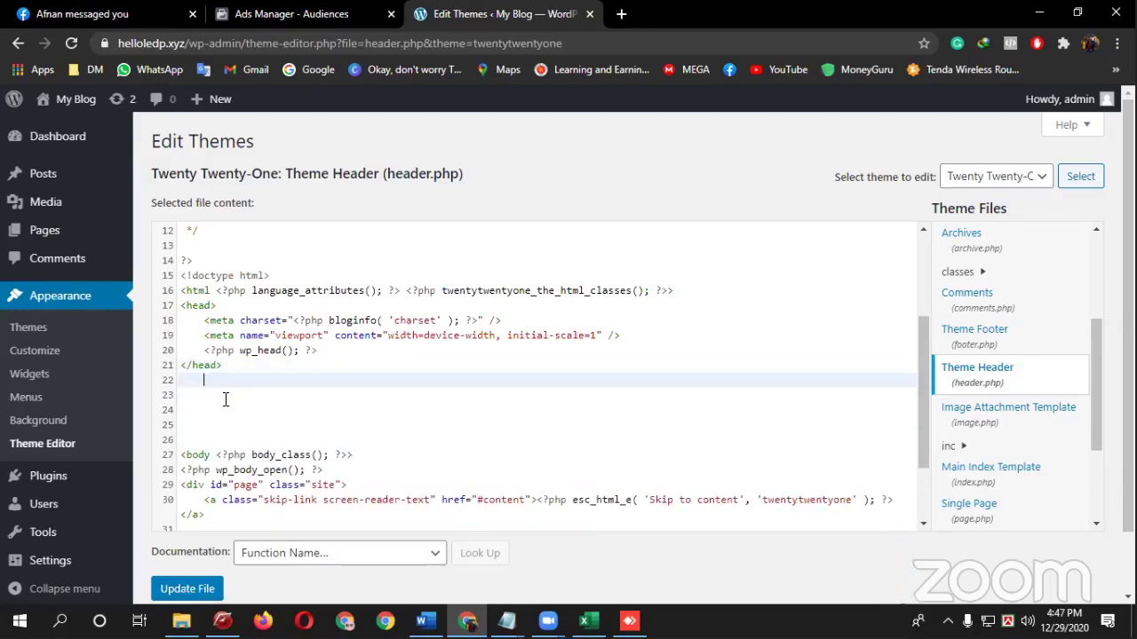
pyautogui.click(224, 396)
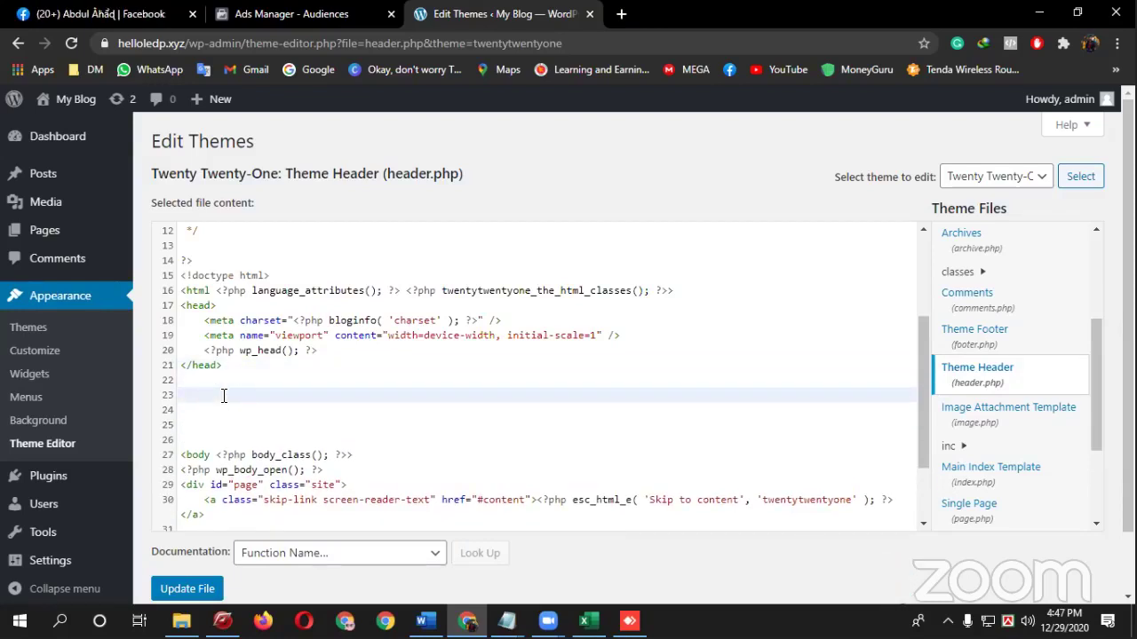
pyautogui.scroll(-1, 224, 396)
pyautogui.scroll(1, 224, 396)
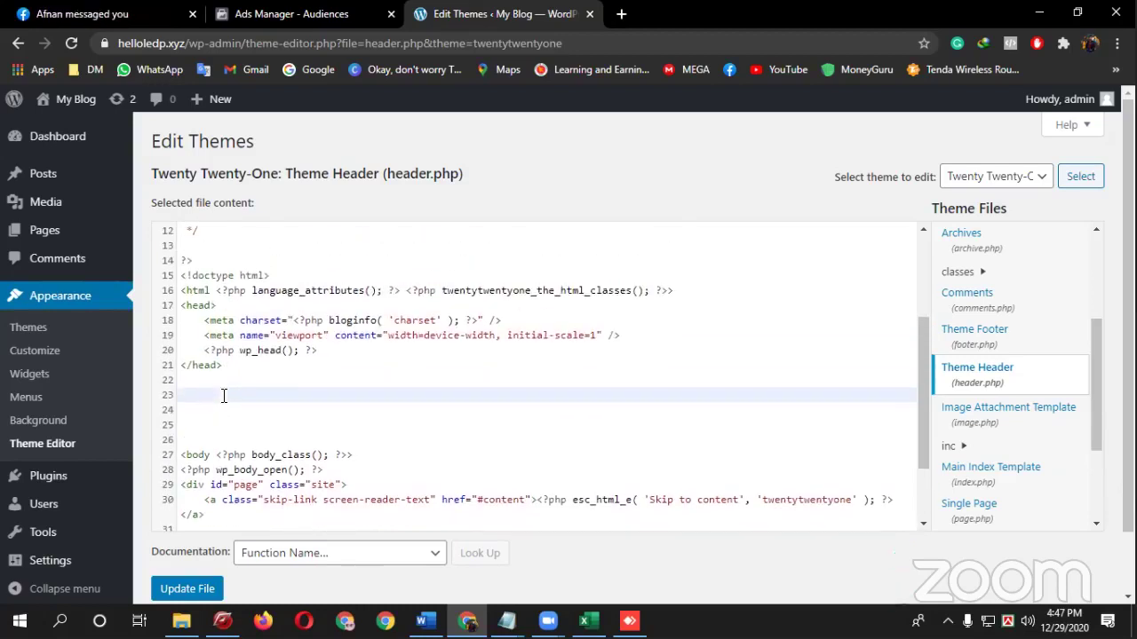
pyautogui.click(230, 368)
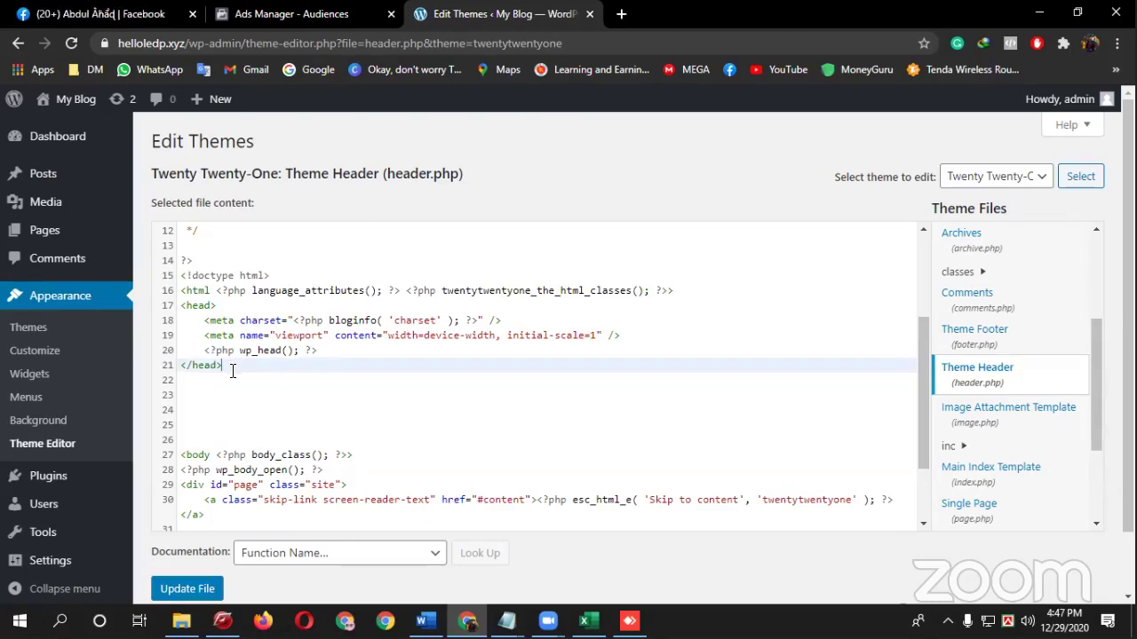
pyautogui.press('Return')
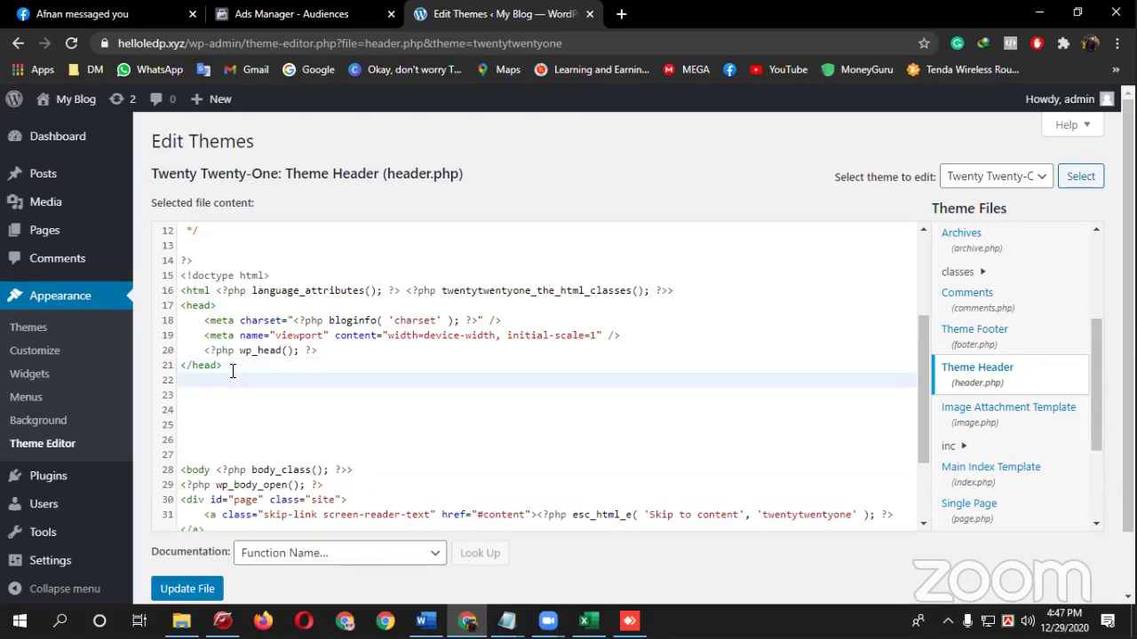
# Step: Delete the surplus blank lines so <body> directly follows </head>
pyautogui.moveTo(228, 454); pyautogui.dragTo(178, 388)
pyautogui.press('BackSpace')
pyautogui.press('BackSpace')
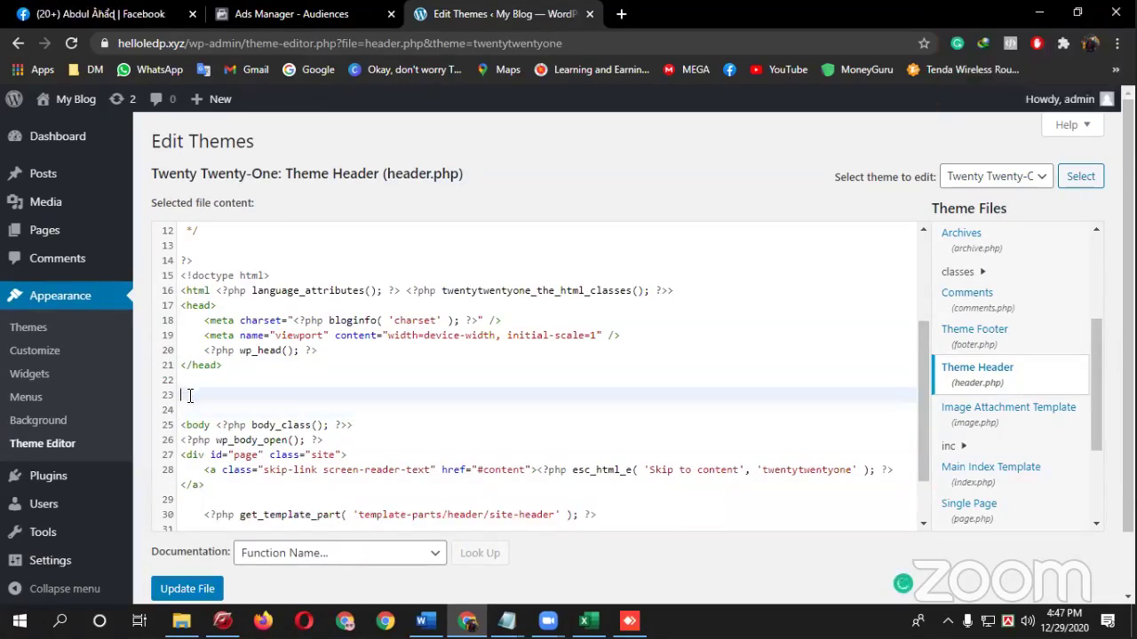
pyautogui.press('Delete')
pyautogui.press('BackSpace')
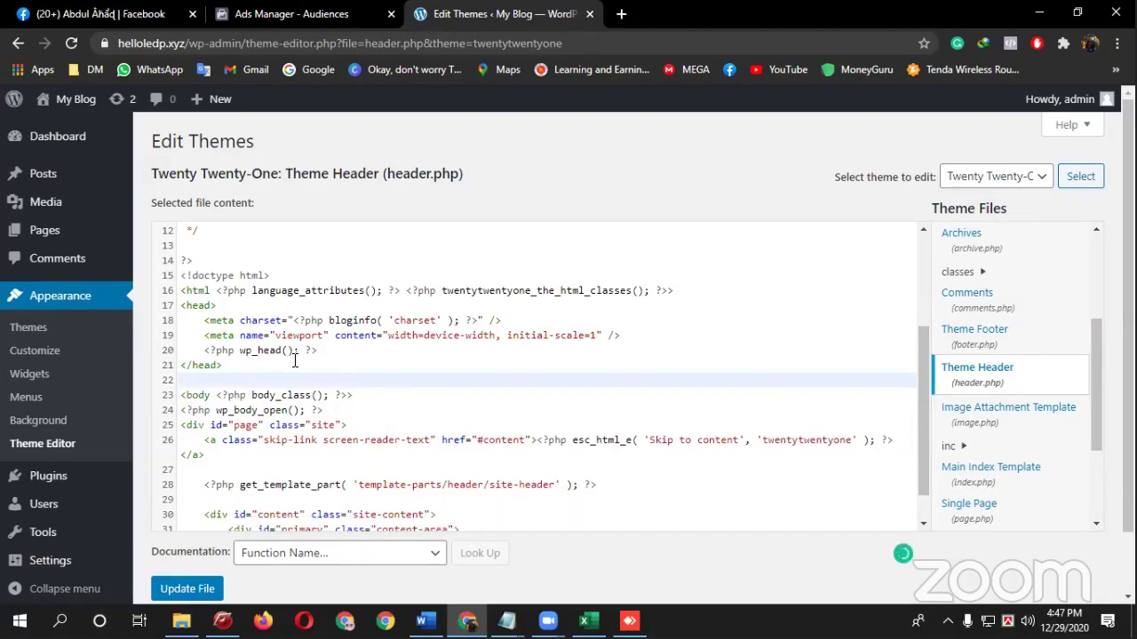
pyautogui.click(247, 363)
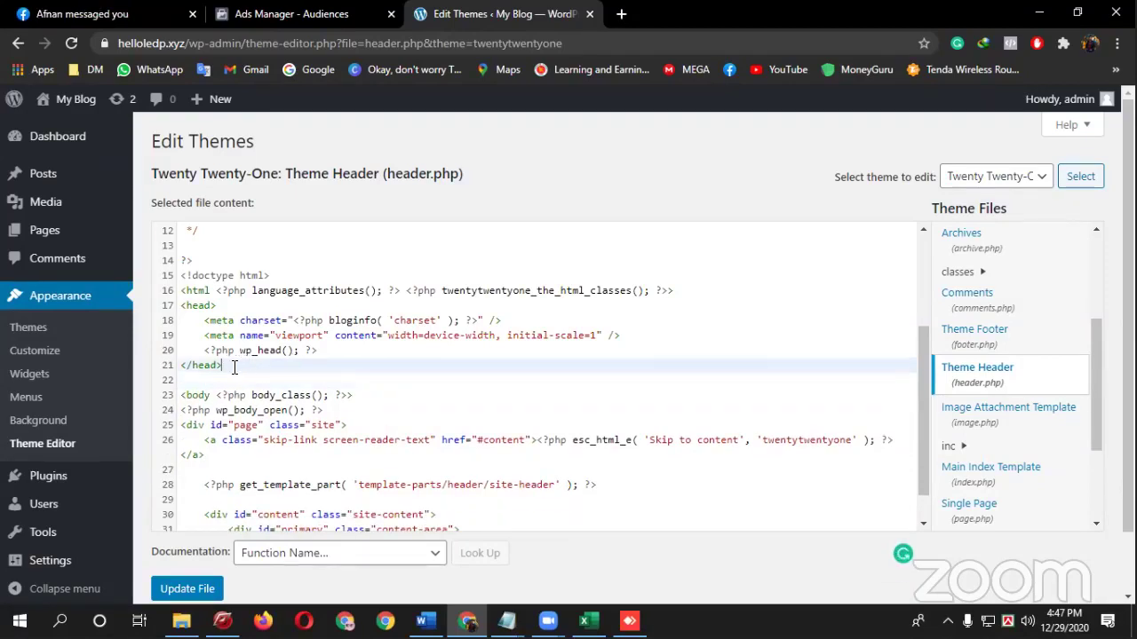
pyautogui.click(227, 302)
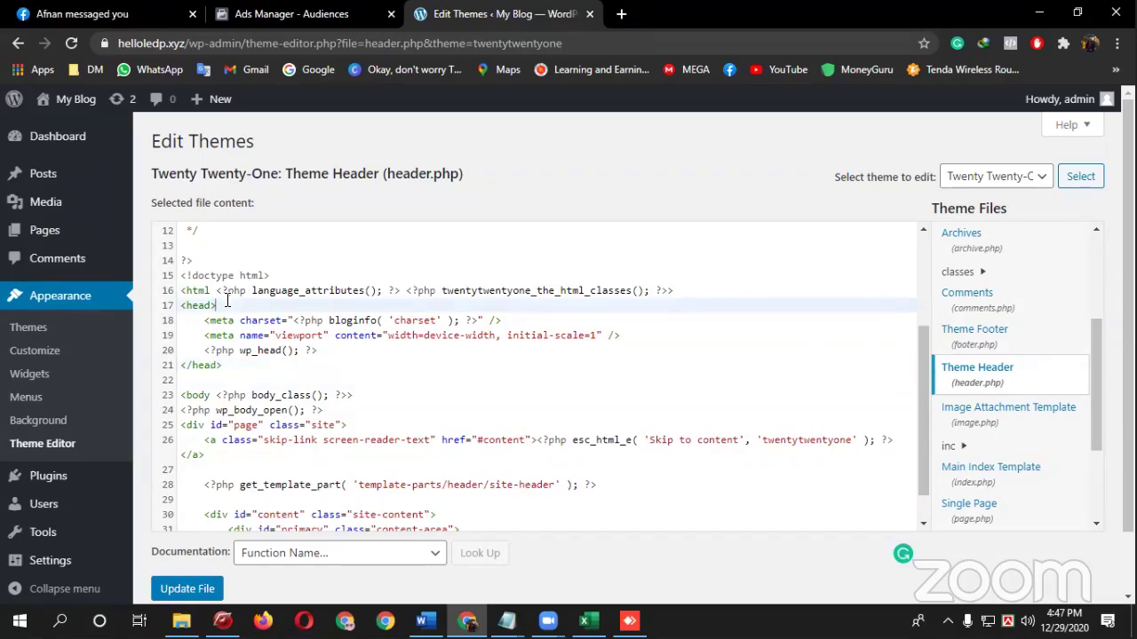
pyautogui.click(213, 380)
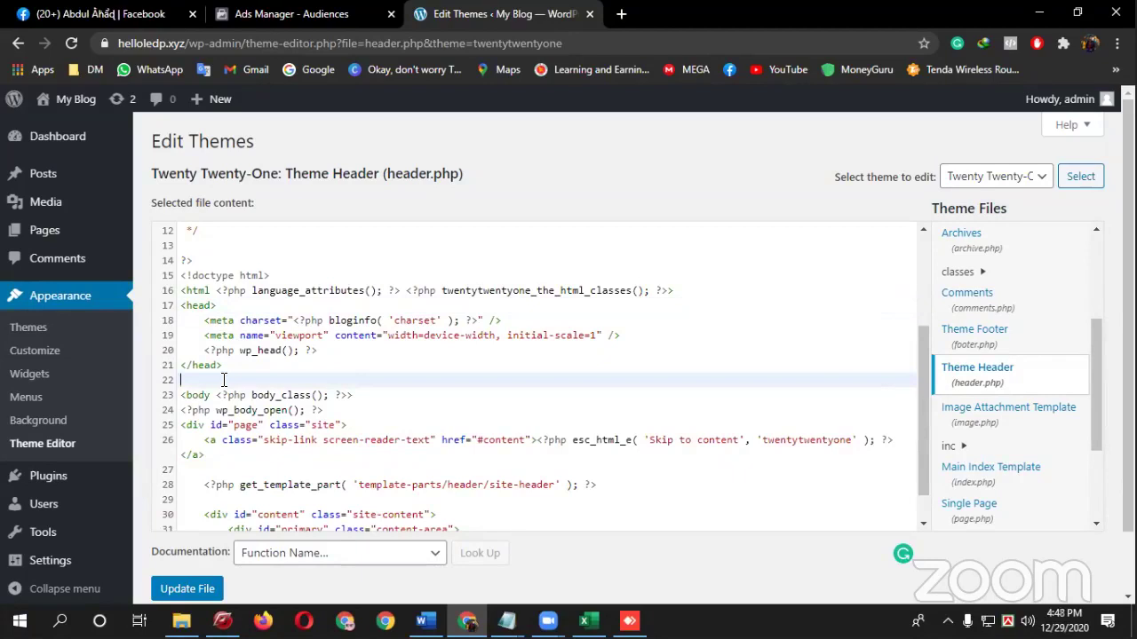
pyautogui.press('BackSpace')
pyautogui.press('Up')
pyautogui.press('Up')
pyautogui.press('Up')
pyautogui.press('Up')
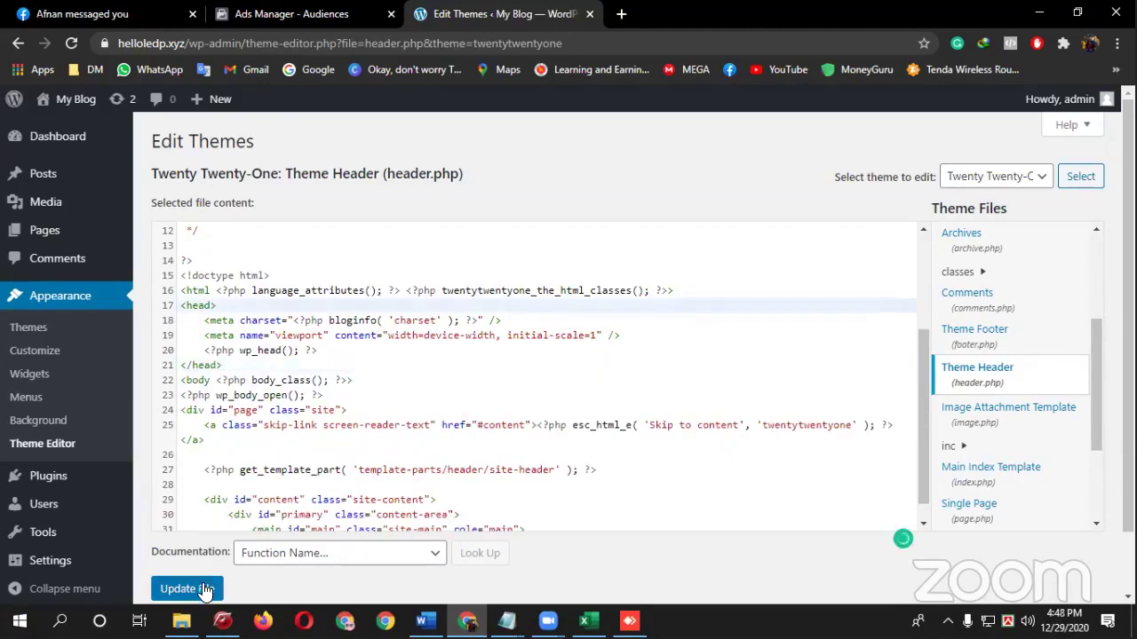
# Step: Launch Sublime Text and delete the stray blank lines in index.html
pyautogui.press('super')
pyautogui.write('su')
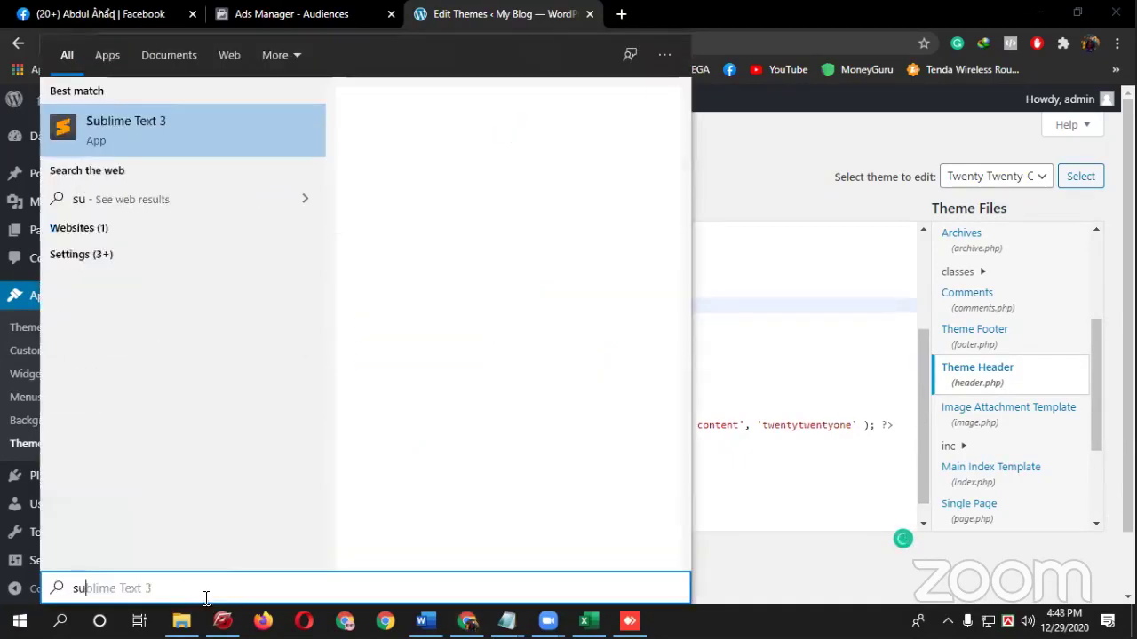
pyautogui.click(199, 139)
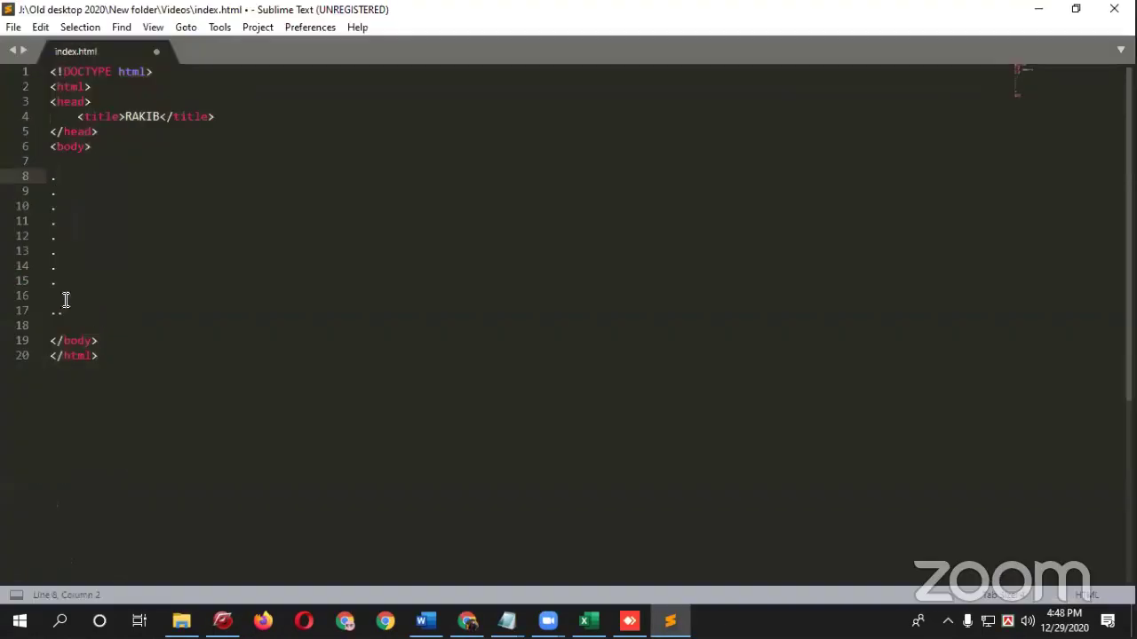
pyautogui.moveTo(63, 302); pyautogui.dragTo(26, 194)
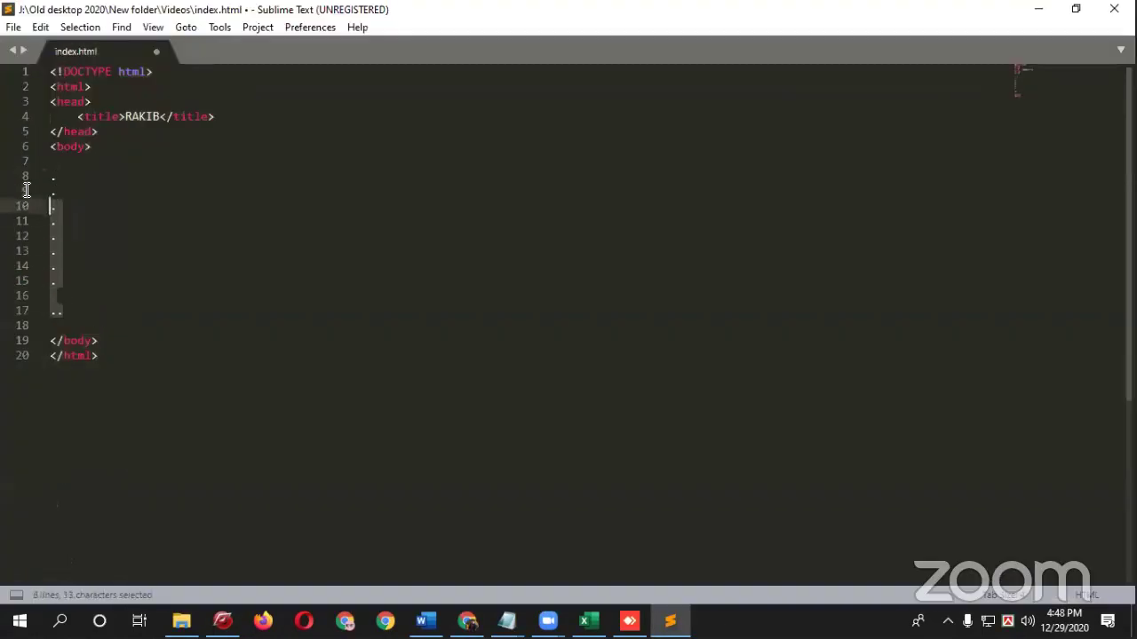
pyautogui.press('BackSpace')
pyautogui.moveTo(96, 190); pyautogui.dragTo(45, 174)
pyautogui.press('BackSpace')
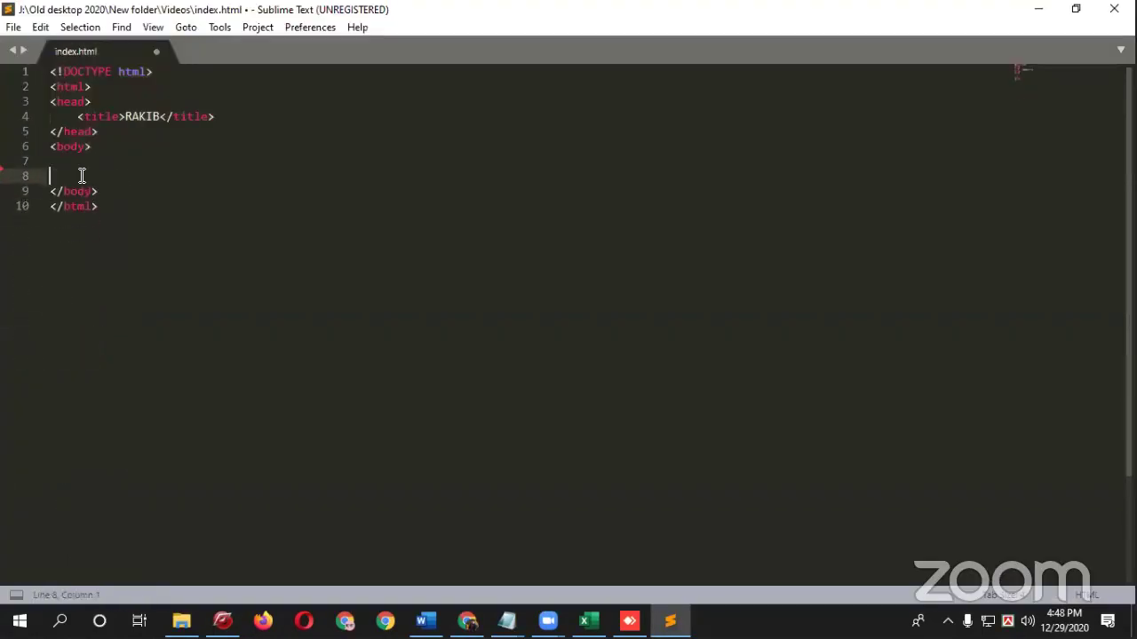
pyautogui.press('BackSpace')
pyautogui.press('BackSpace')
# Step: Paste the Facebook Pixel code after <body>, save index.html, and return to Chrome
pyautogui.press('Return')
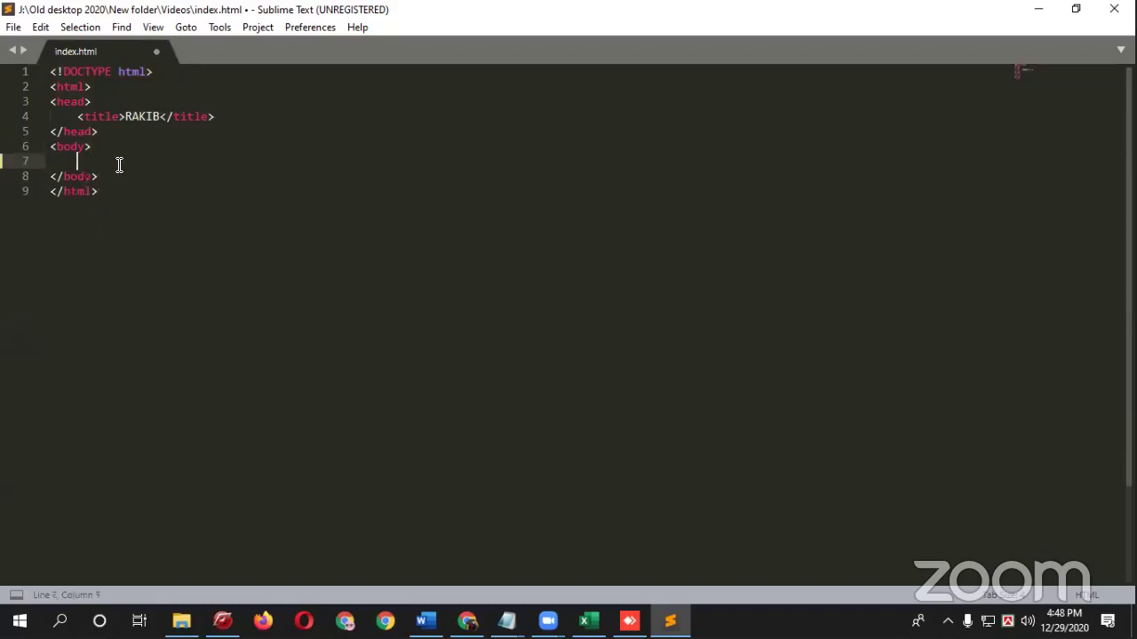
pyautogui.press('Return')
pyautogui.press('Return')
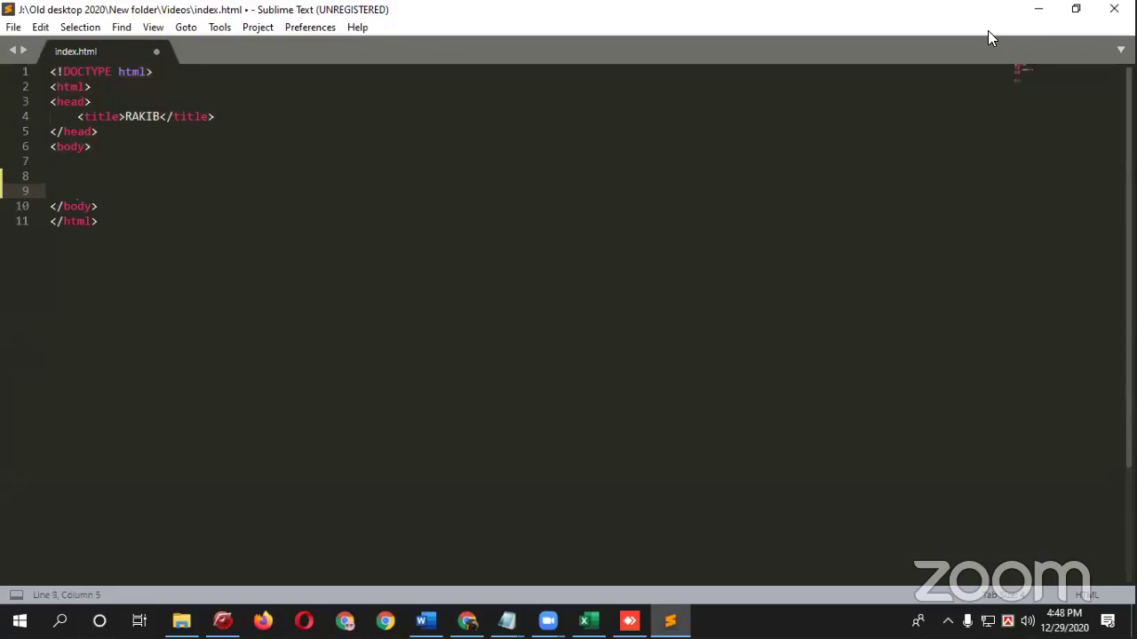
pyautogui.click(75, 185)
pyautogui.click(95, 175)
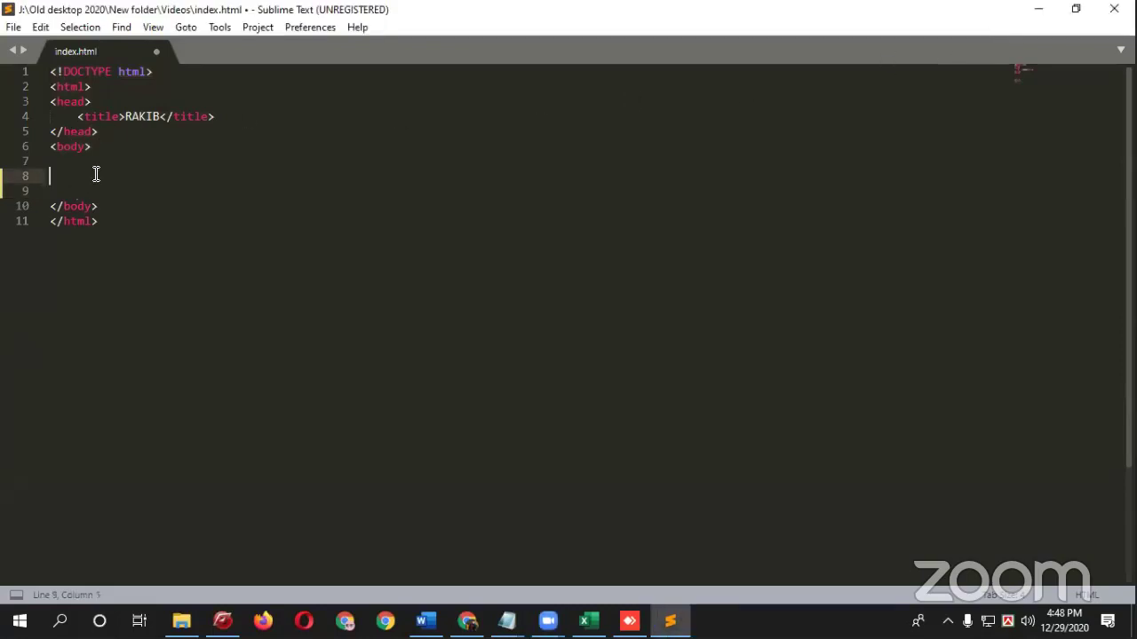
pyautogui.hotkey('ctrl', 'v')
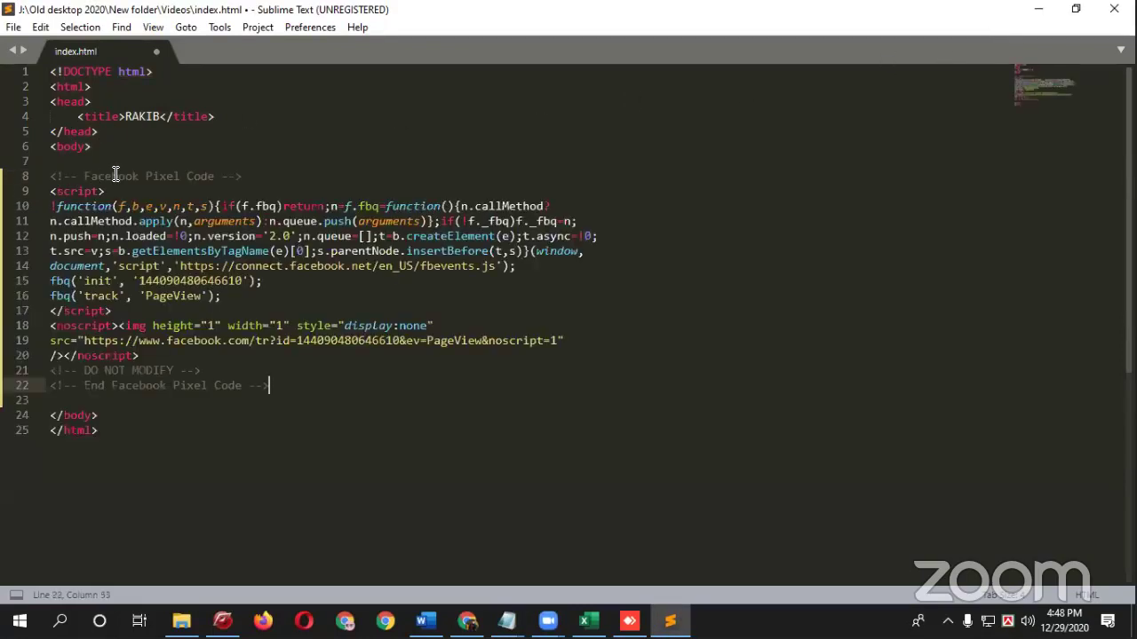
pyautogui.hotkey('ctrl', 's')
pyautogui.click(997, 34)
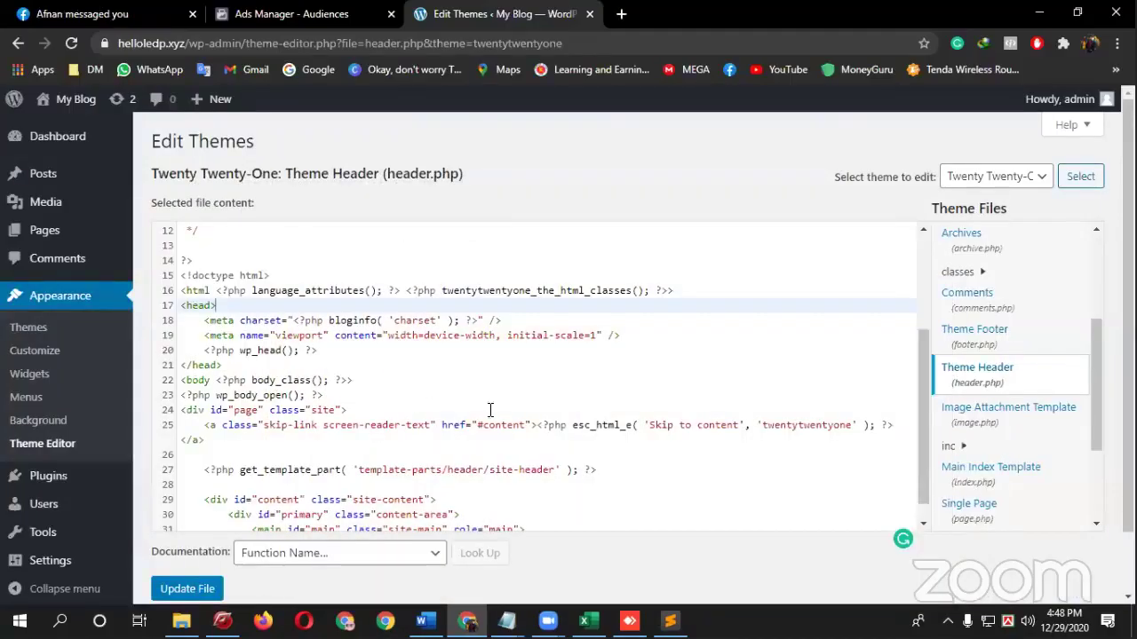
# Step: Insert empty lines right after the <head> tag in header.php
pyautogui.scroll(-1, 479, 409)
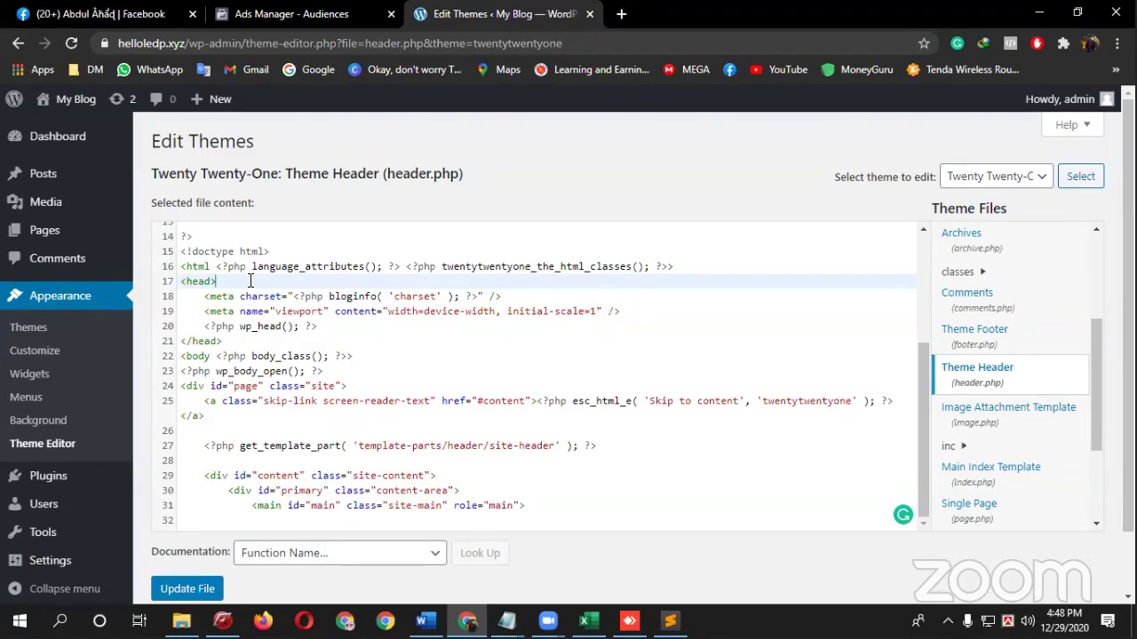
pyautogui.press('Return')
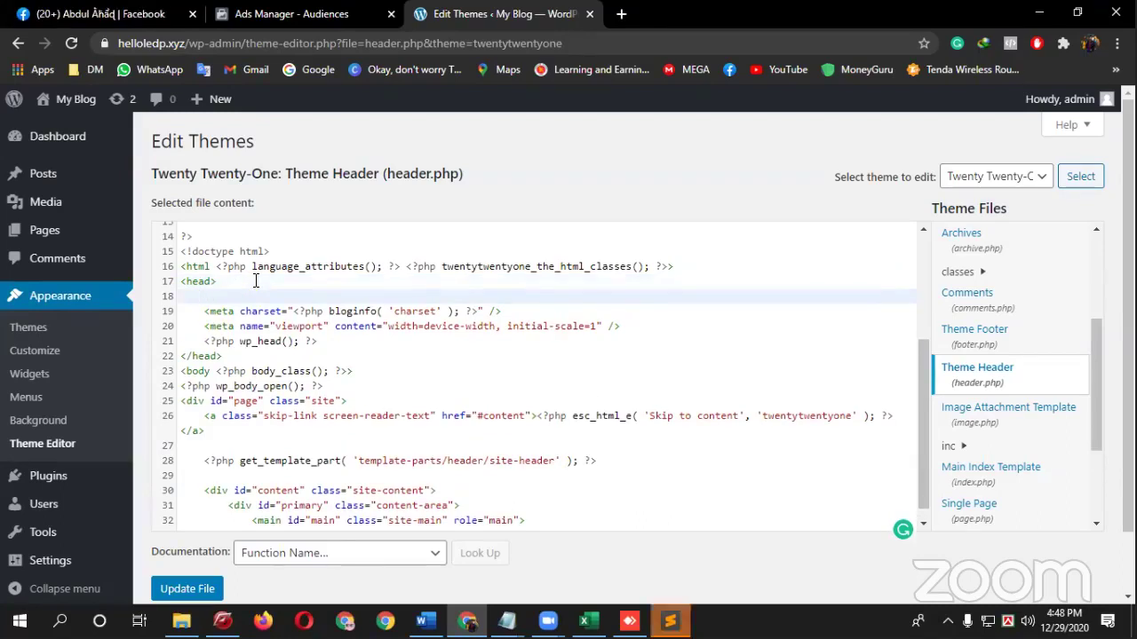
pyautogui.press('Return')
pyautogui.press('Up')
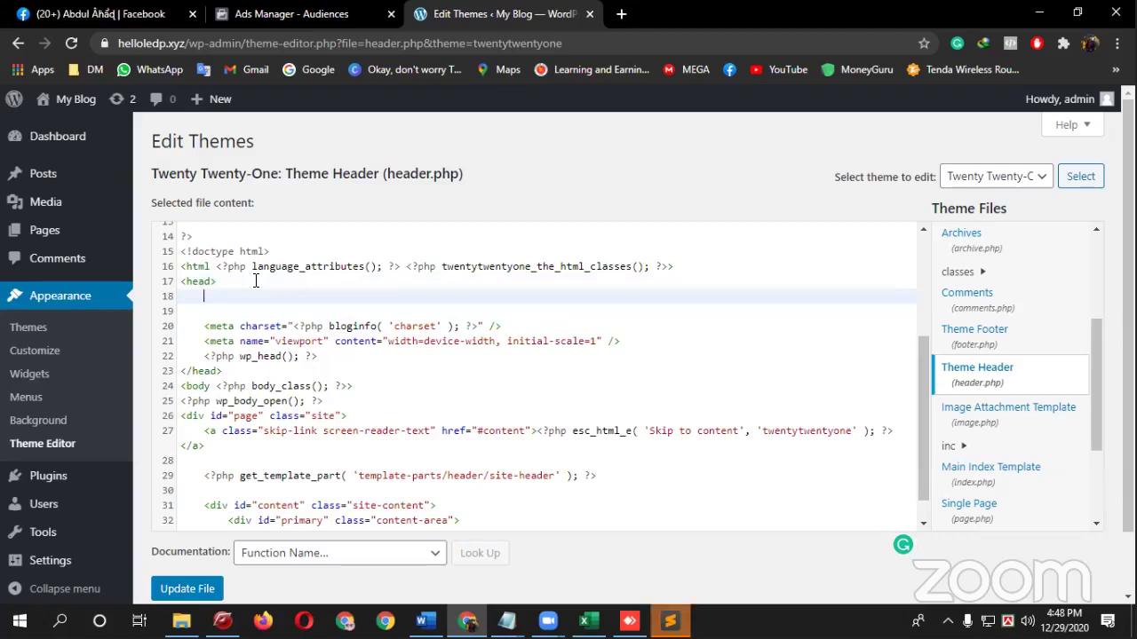
pyautogui.press('Down')
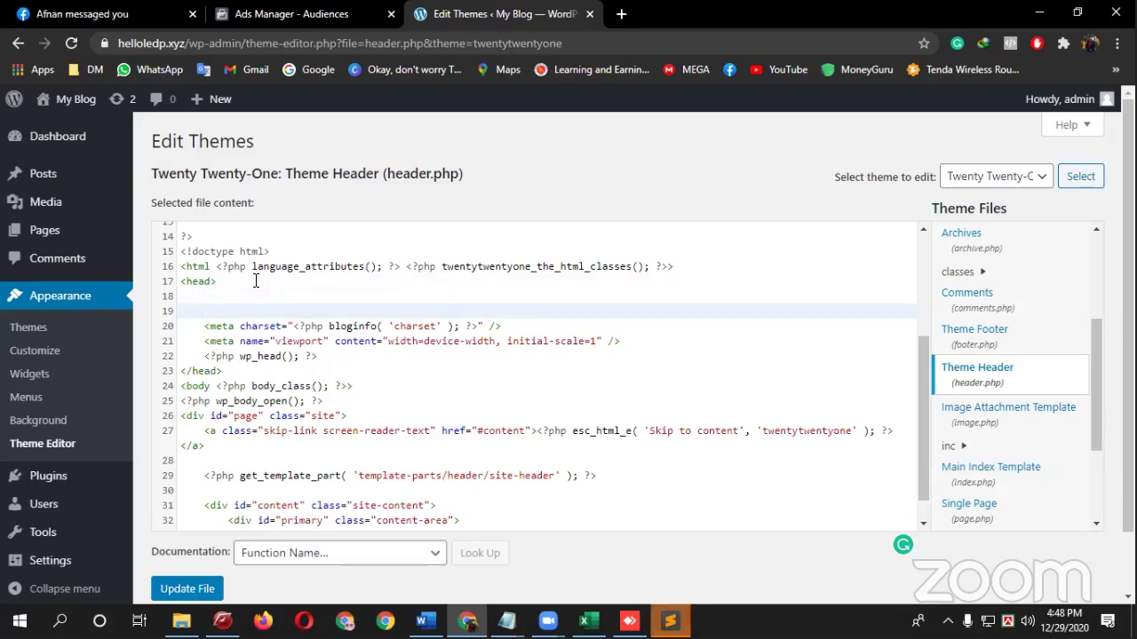
# Step: Copy the pixel base code from Ads Manager and paste it after <head> in header.php
pyautogui.click(304, 15)
pyautogui.click(559, 245)
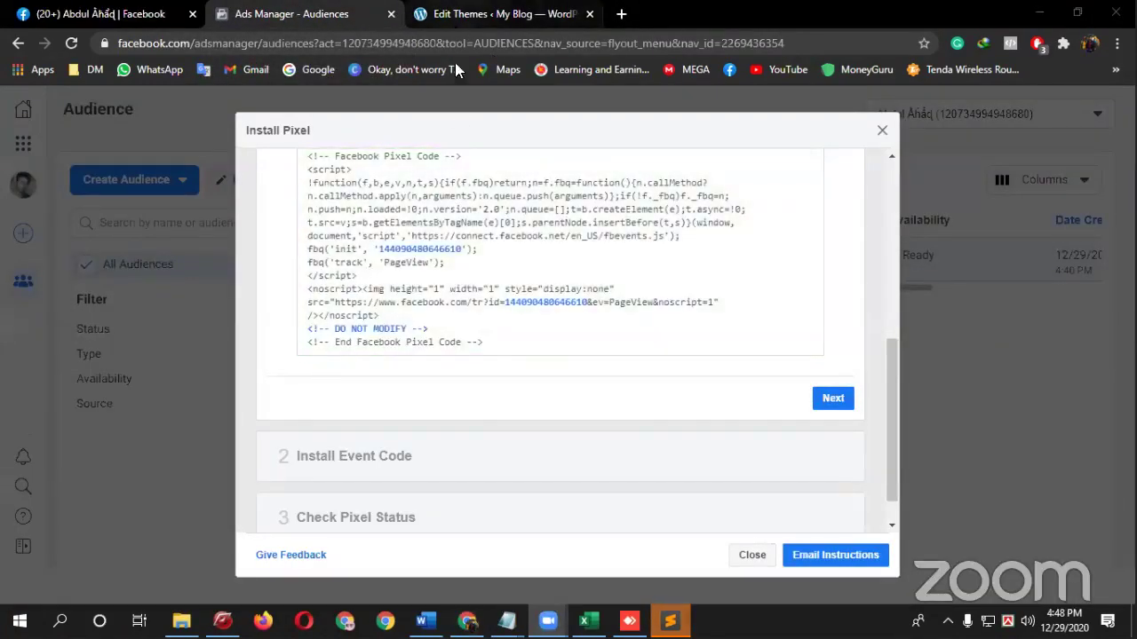
pyautogui.click(455, 15)
pyautogui.click(229, 296)
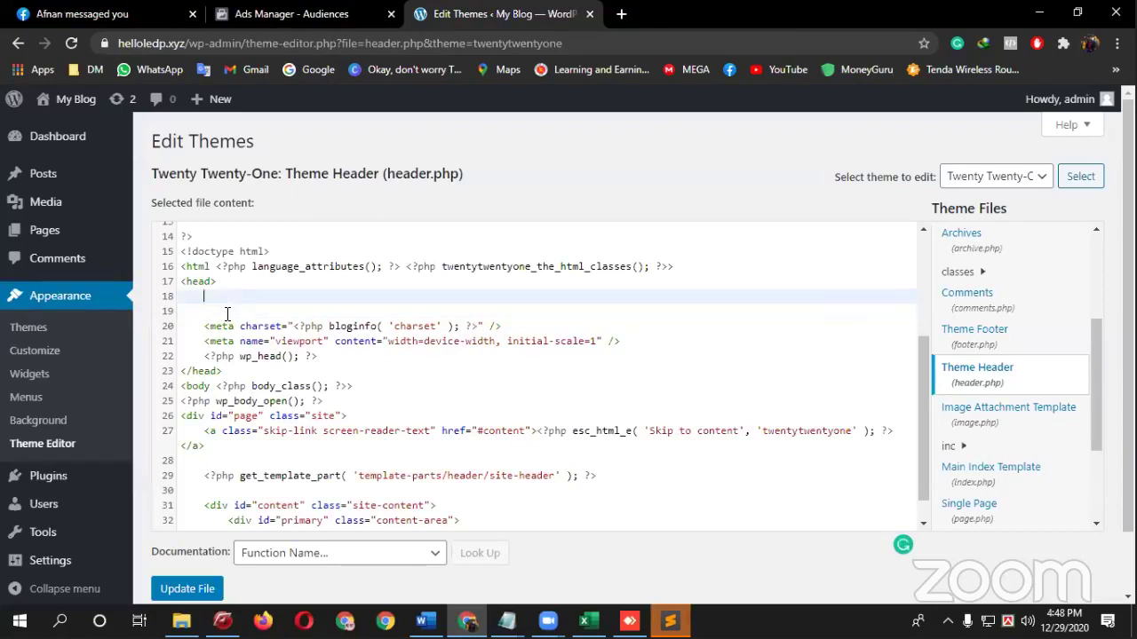
pyautogui.click(227, 314)
pyautogui.hotkey('ctrl', 'v')
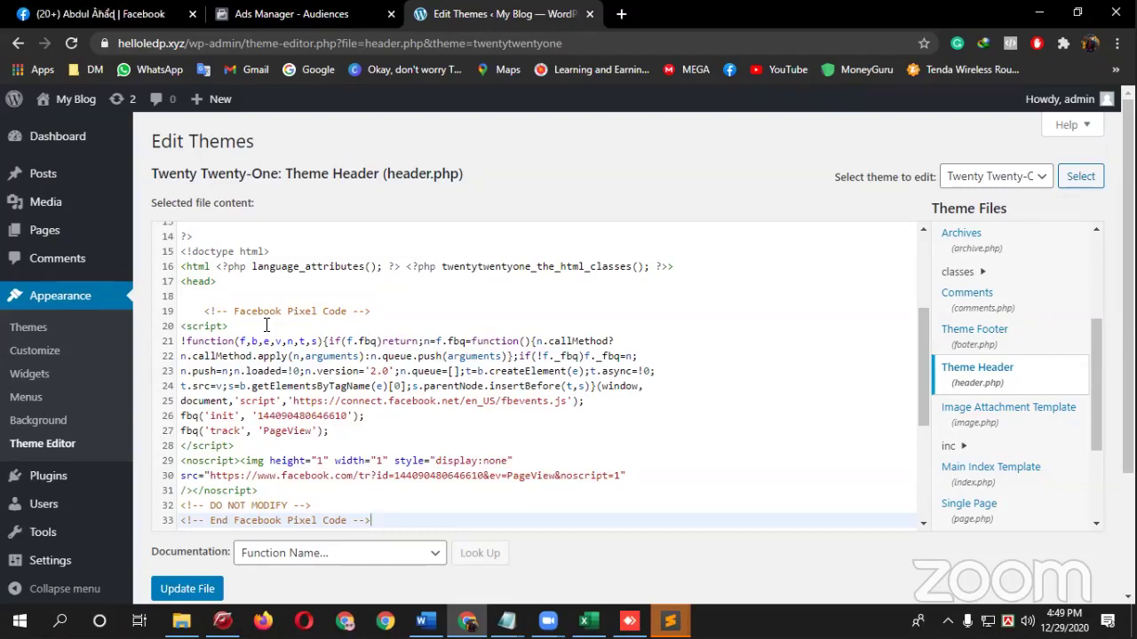
# Step: Add a blank line after the pixel's <script> tag on line 20 and update header.php
pyautogui.click(266, 325)
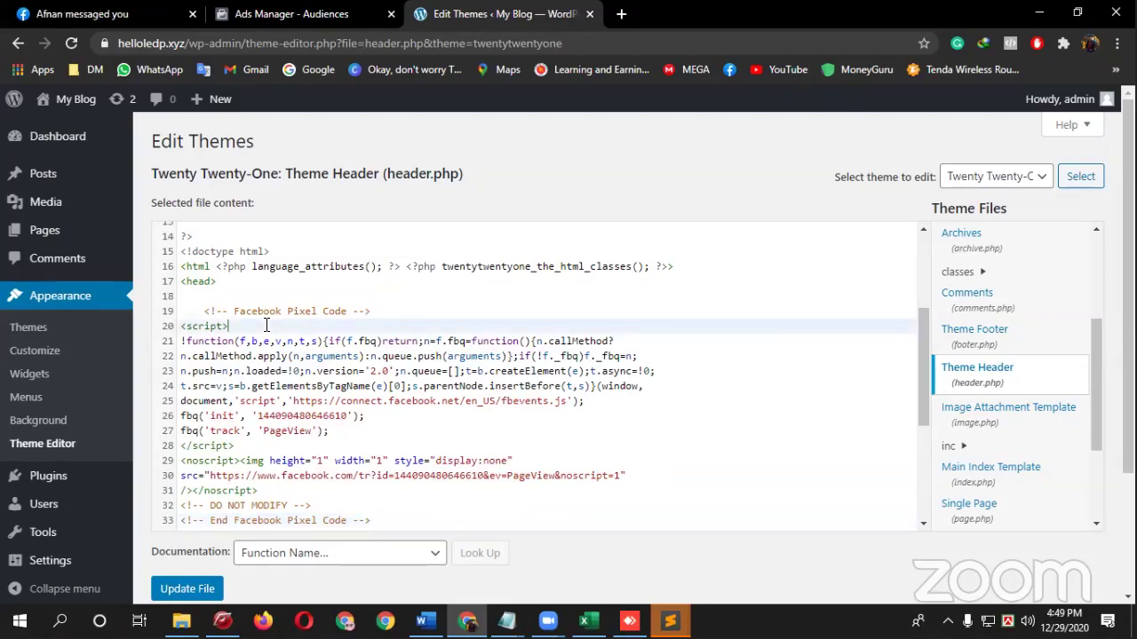
pyautogui.press('Return')
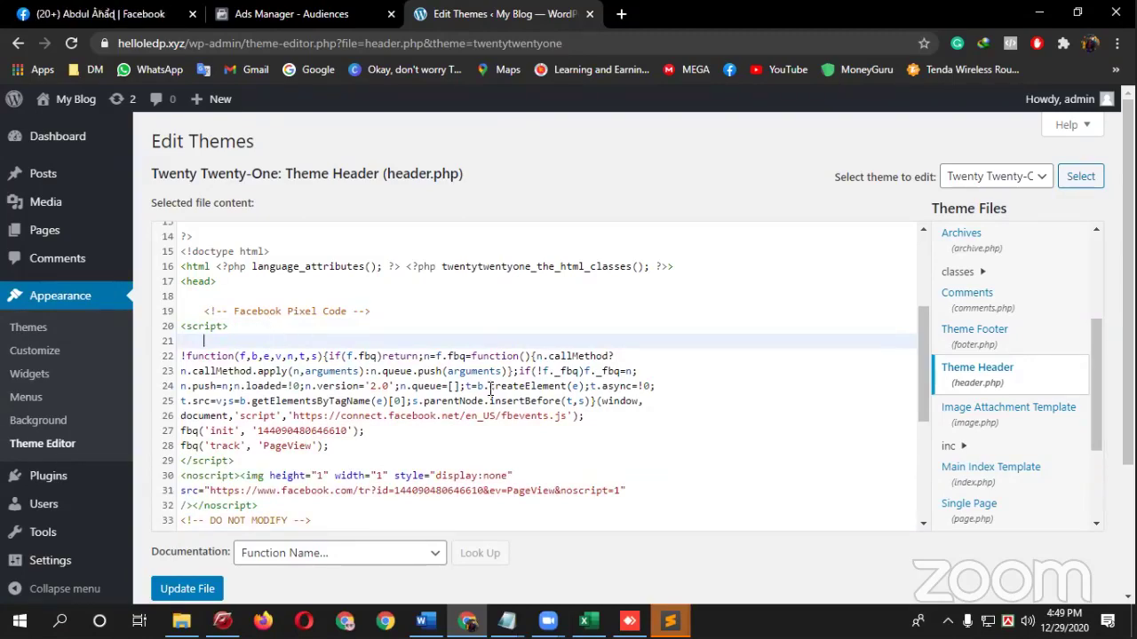
pyautogui.scroll(-3, 596, 403)
pyautogui.scroll(-3, 597, 403)
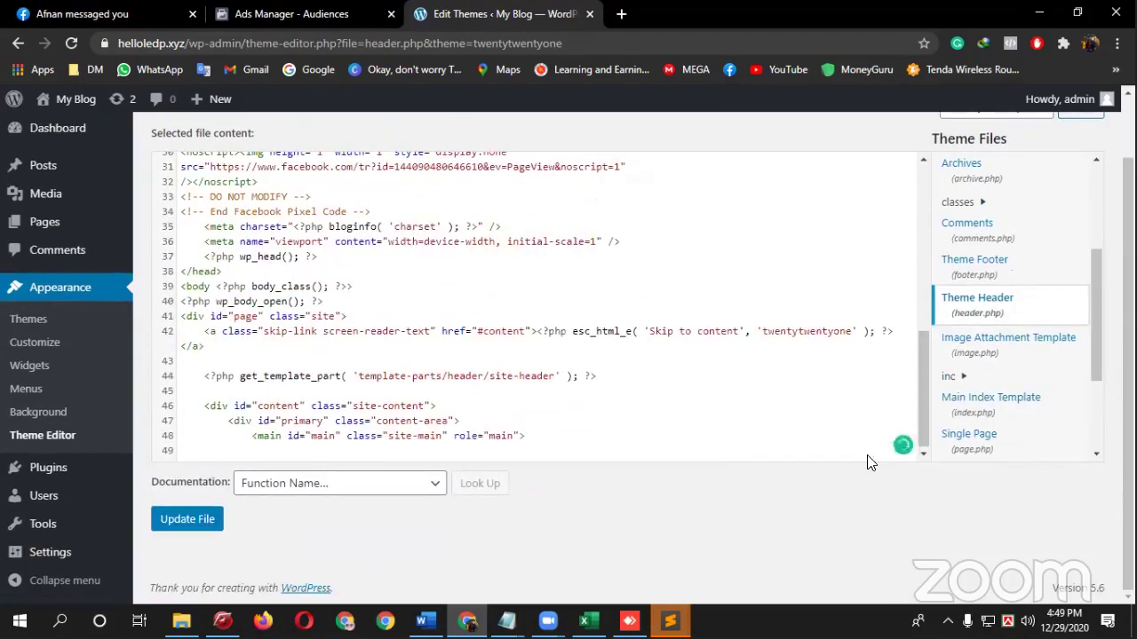
pyautogui.click(175, 531)
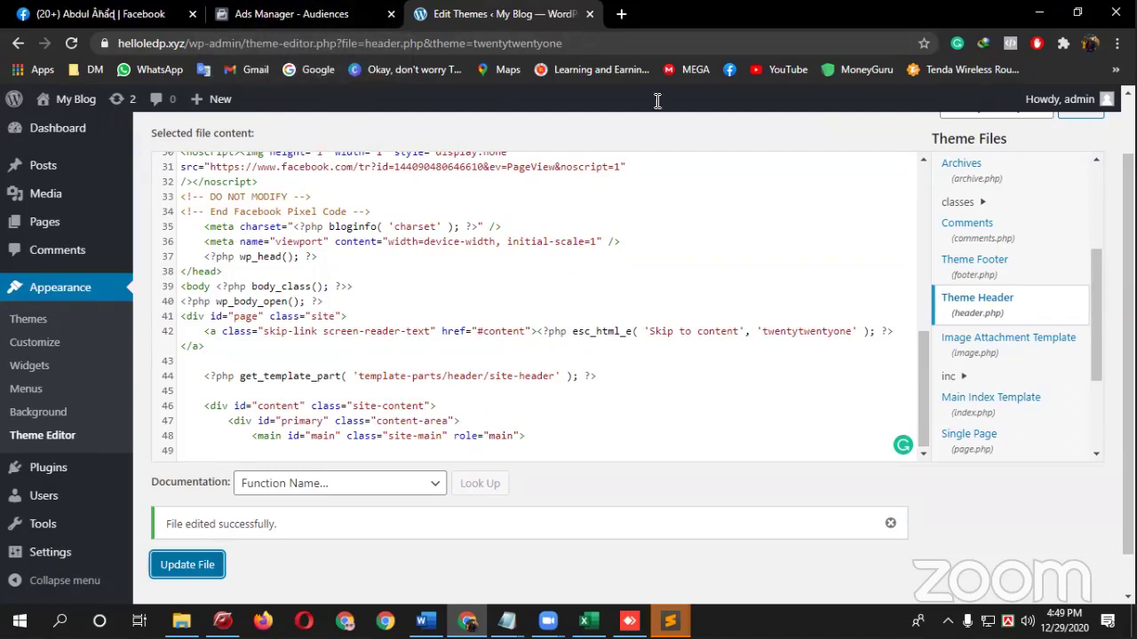
pyautogui.scroll(8, 622, 267)
pyautogui.scroll(6, 1054, 306)
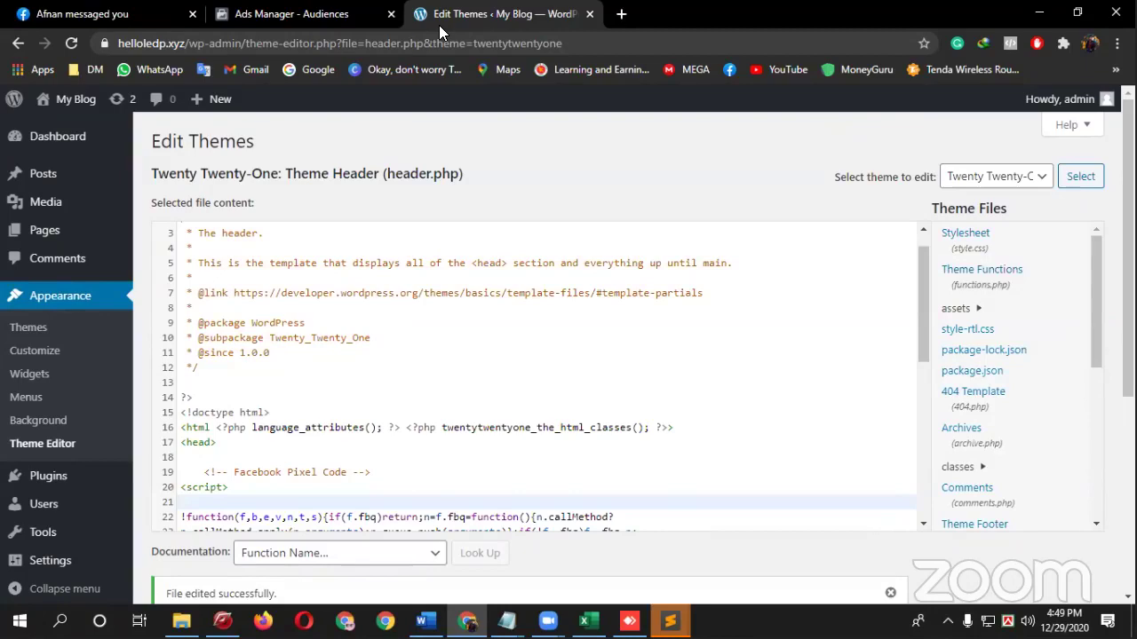
# Step: Open a new Chrome tab and load helloledp.xyz
pyautogui.click(621, 14)
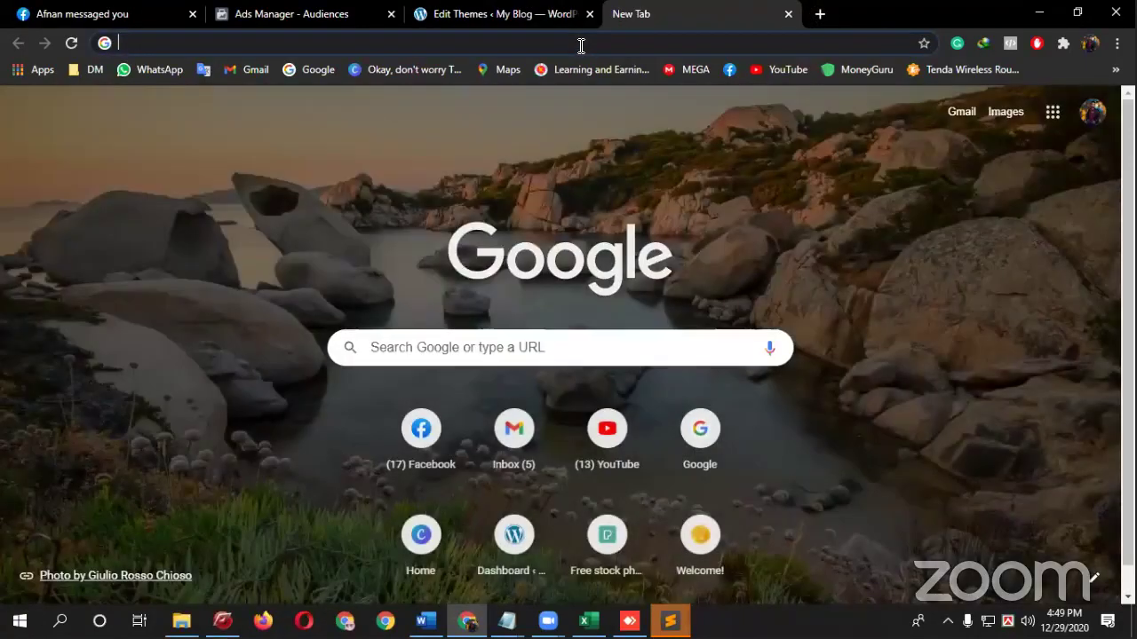
pyautogui.click(581, 45)
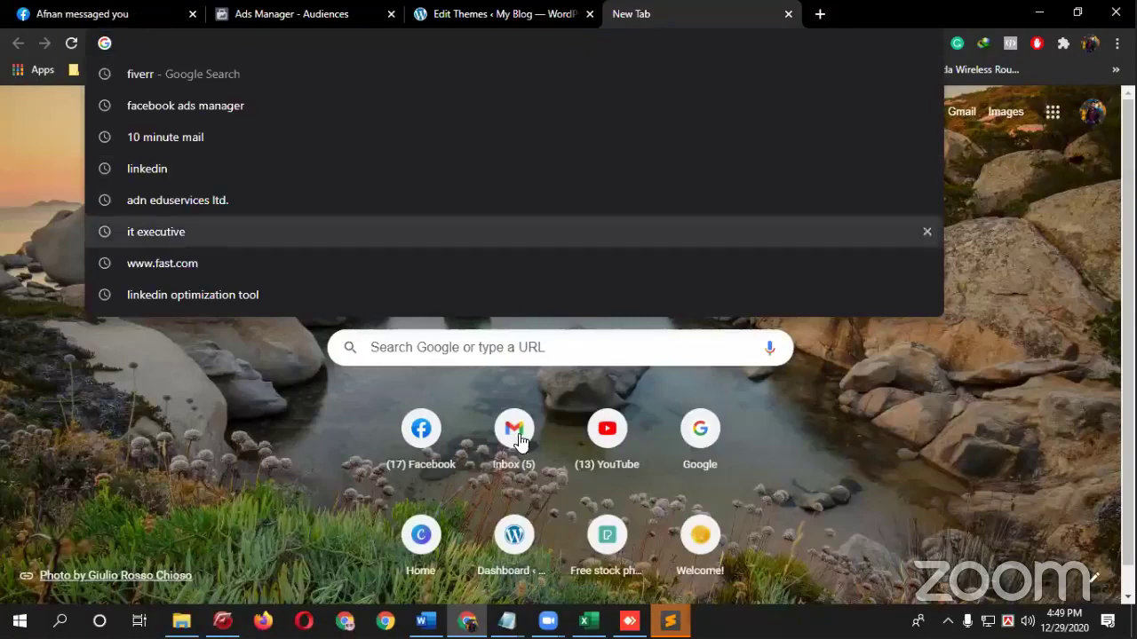
pyautogui.moveTo(506, 620)
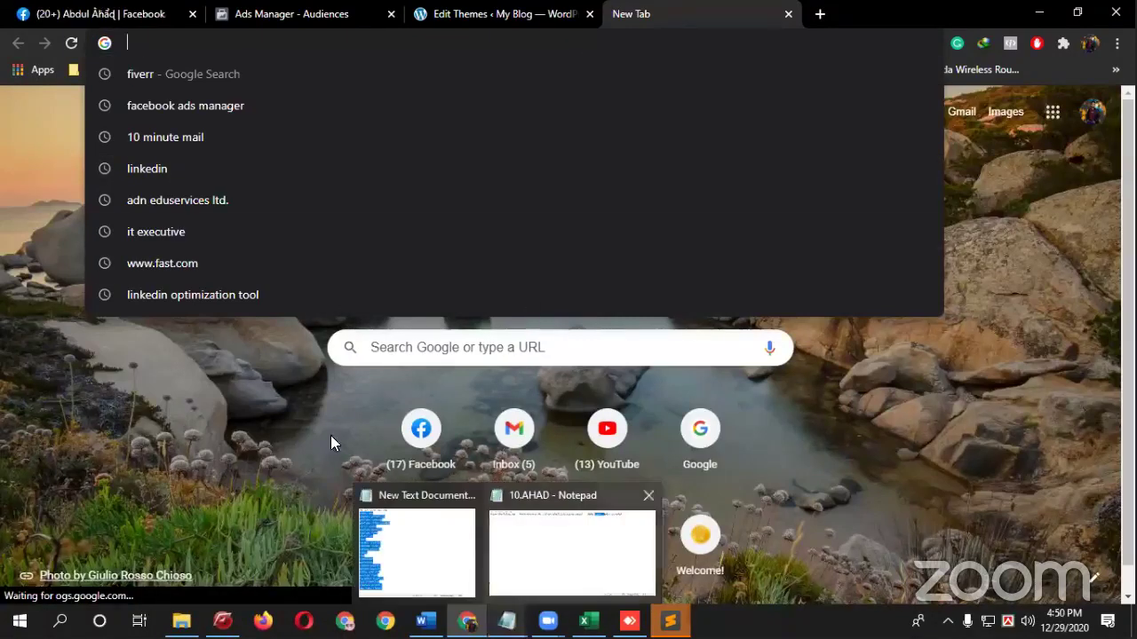
pyautogui.click(41, 176)
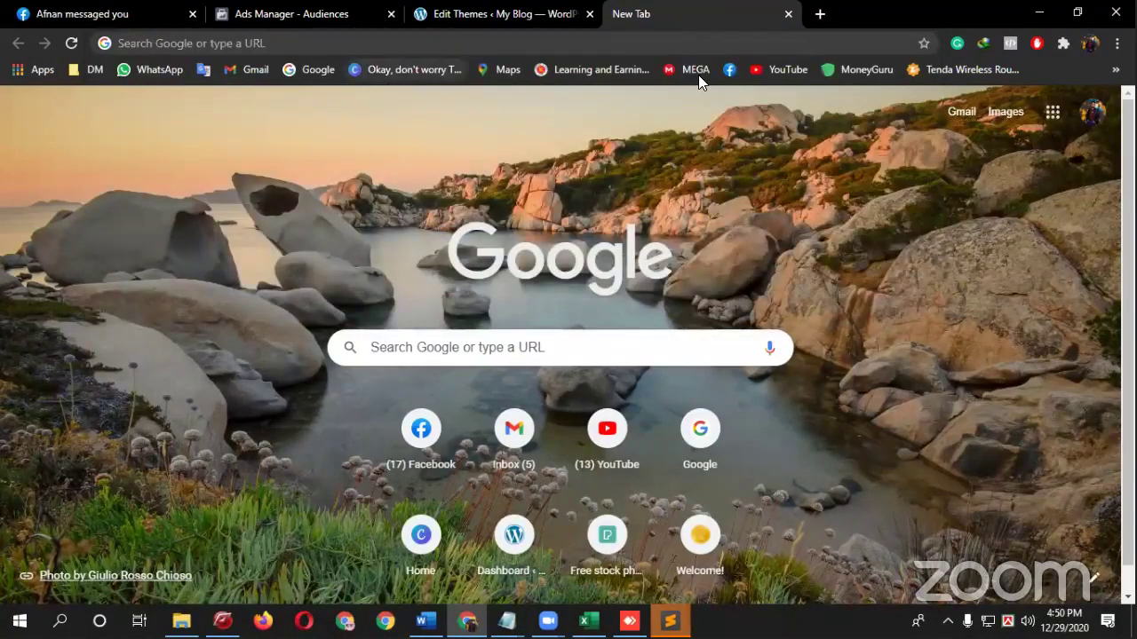
pyautogui.click(1115, 70)
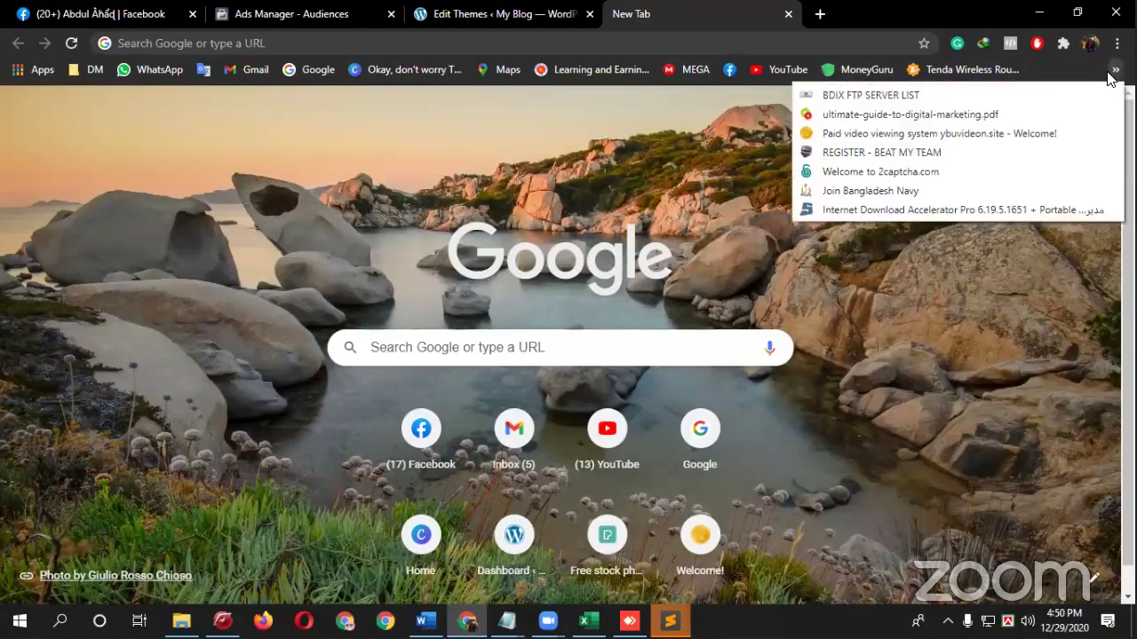
pyautogui.click(399, 135)
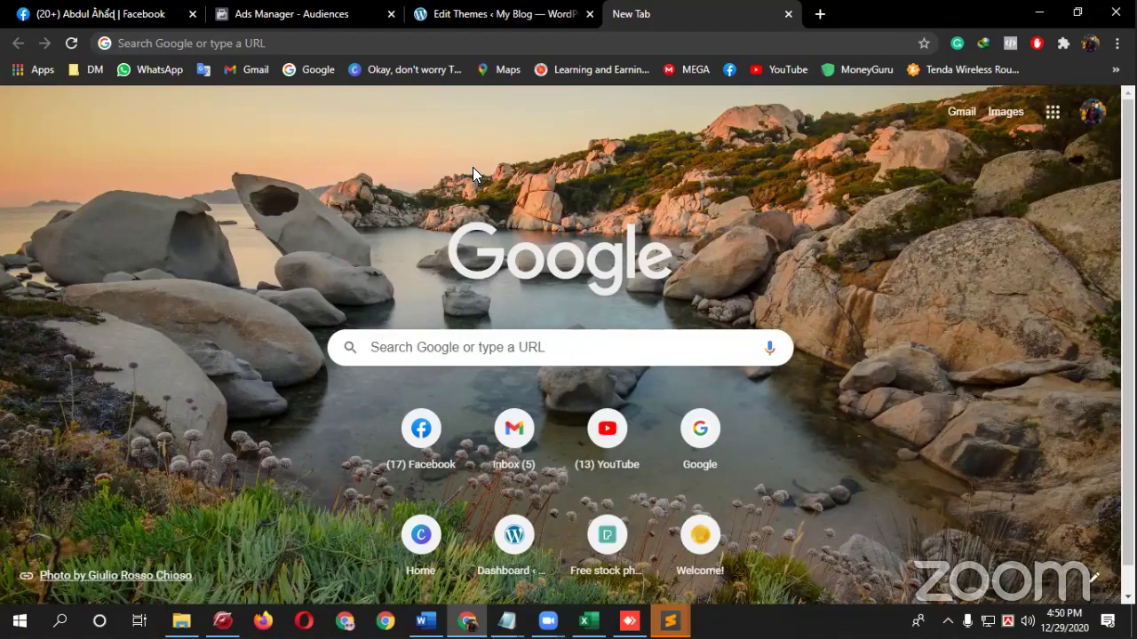
pyautogui.write('helloledp.xyz')
pyautogui.press('Return')
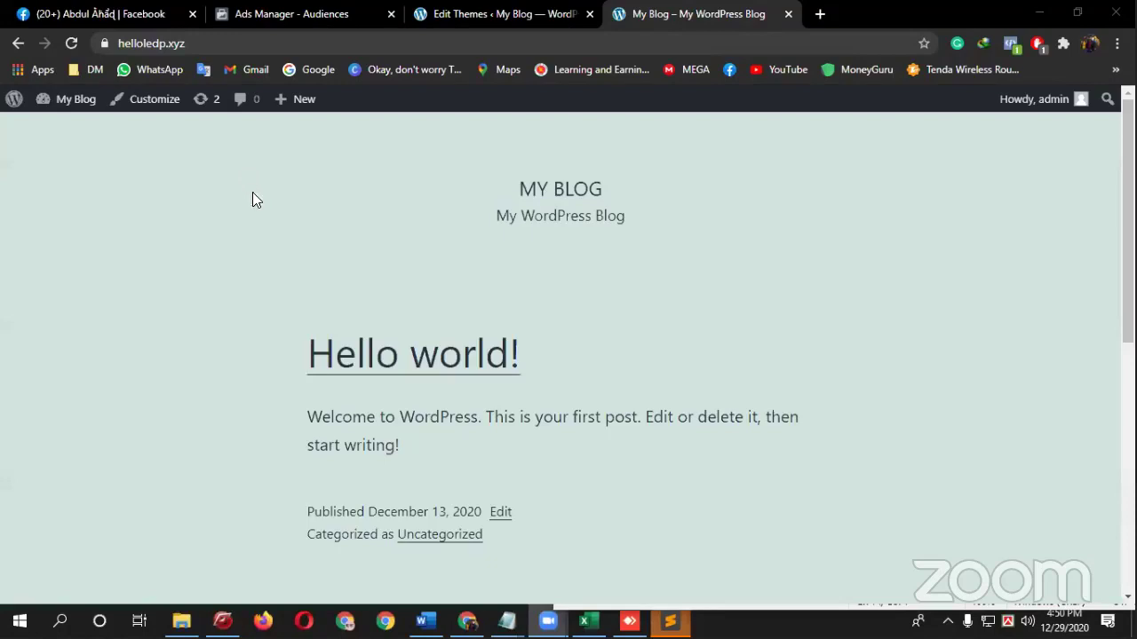
# Step: Return to the helloledp.xyz blog home page and check its full address
pyautogui.scroll(-2, 267, 231)
pyautogui.click(500, 14)
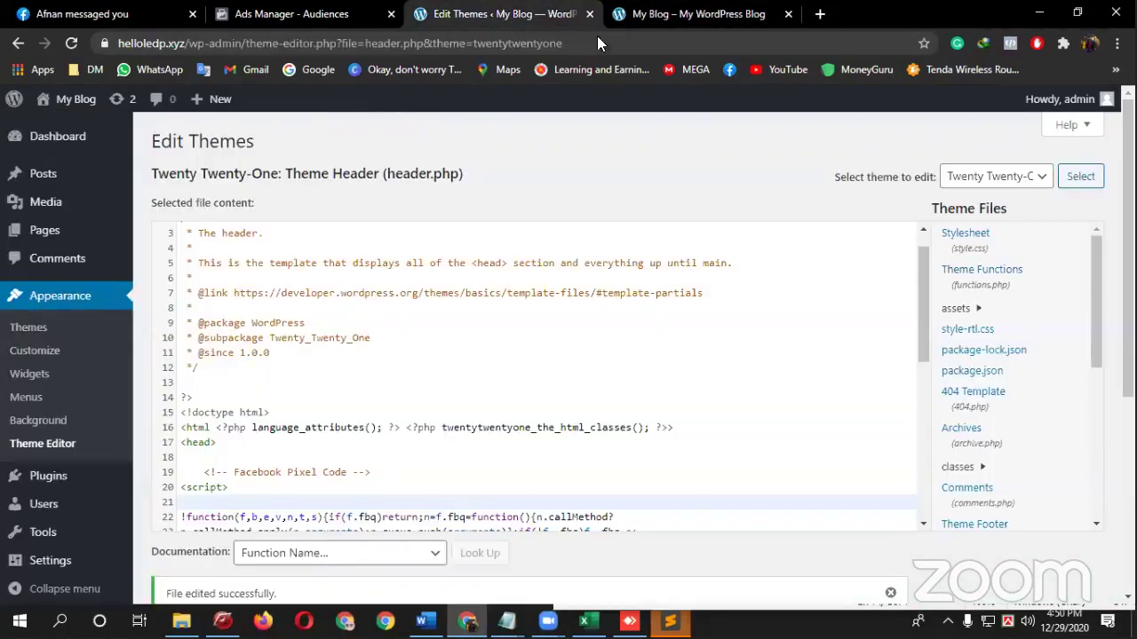
pyautogui.click(657, 10)
pyautogui.click(200, 43)
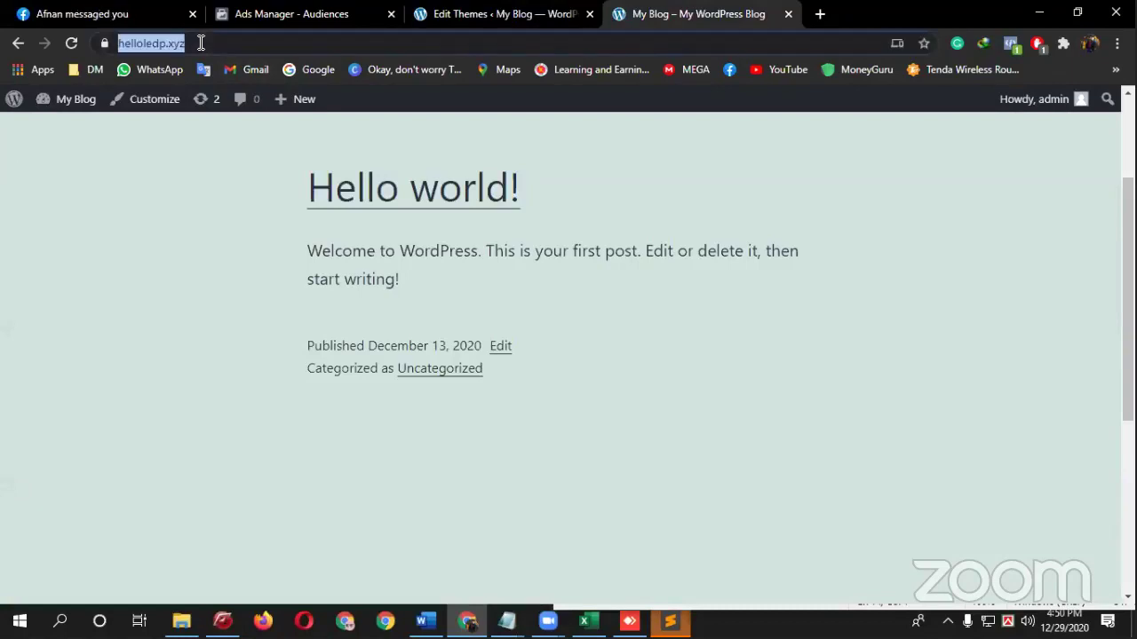
pyautogui.click(202, 43)
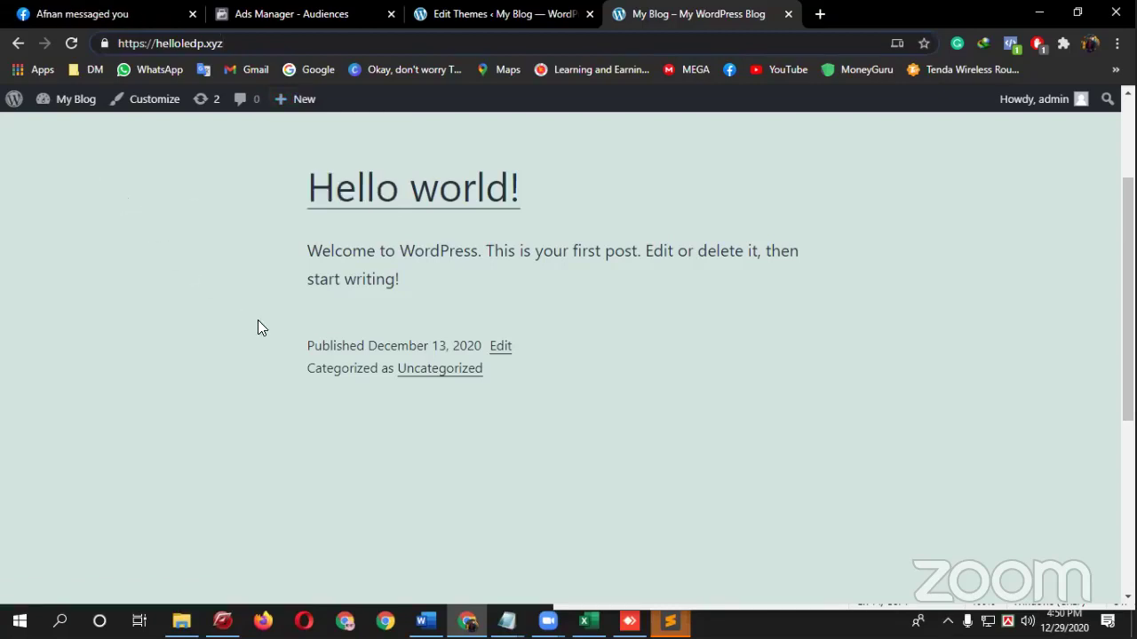
# Step: Check the site's pixel with Facebook Pixel Helper and copy the detected Pixel ID
pyautogui.click(1008, 42)
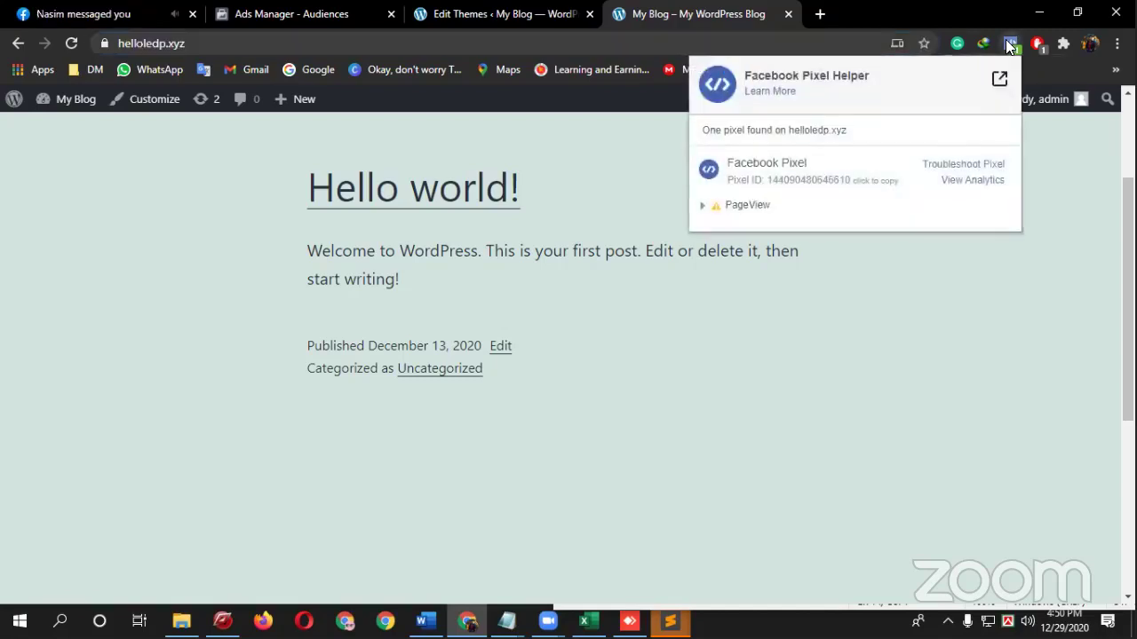
pyautogui.click(811, 174)
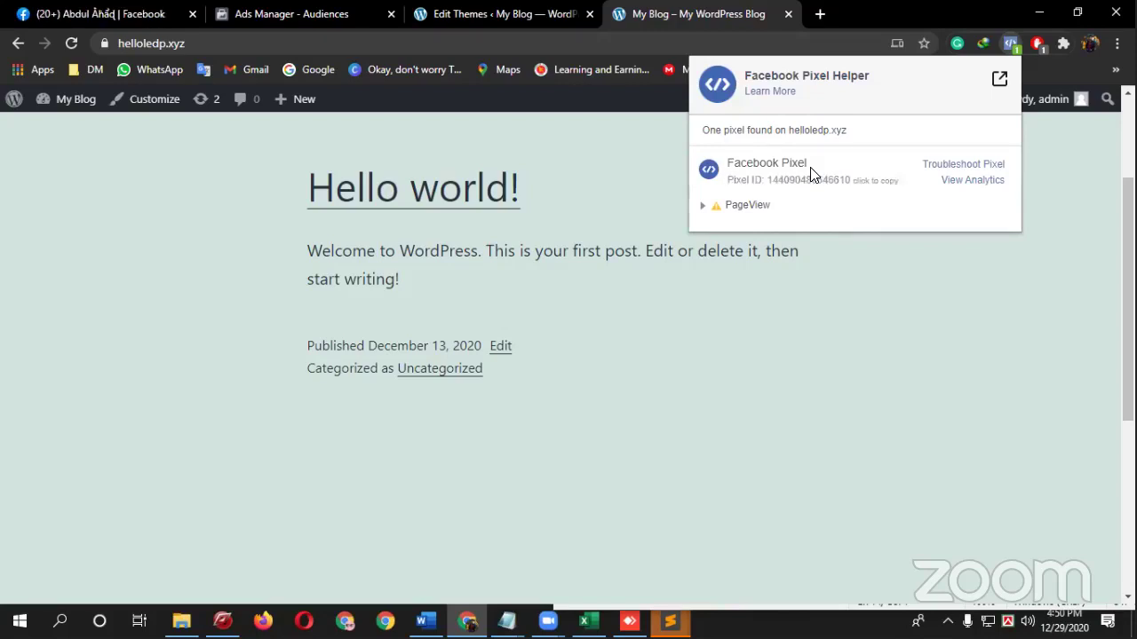
pyautogui.click(624, 174)
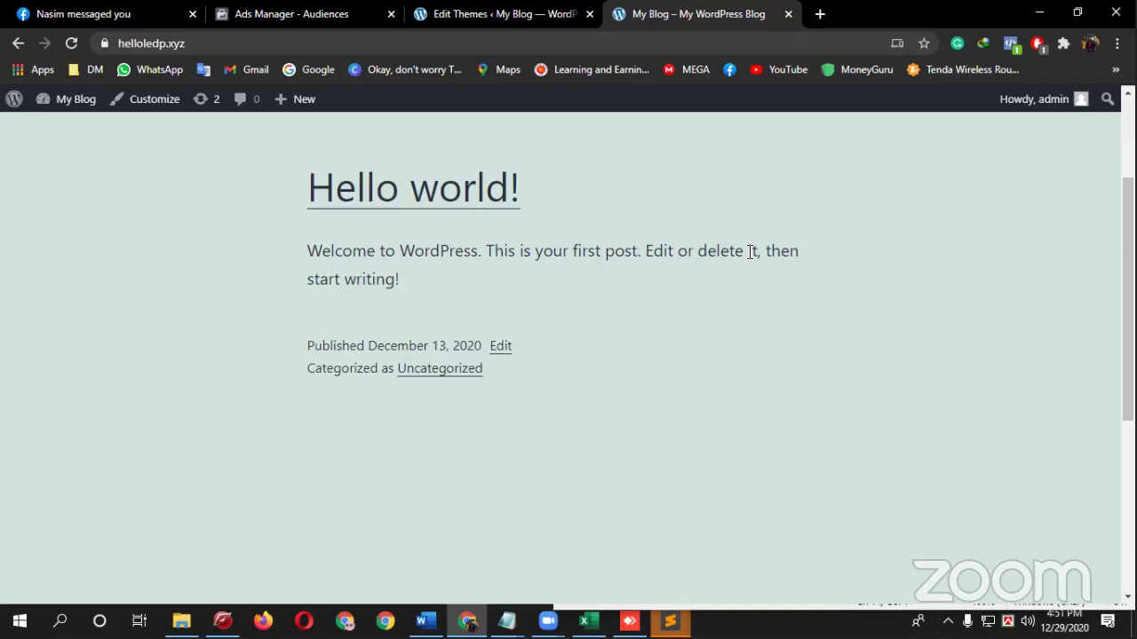
# Step: Copy the pixel base code from Ads Manager's Install Pixel dialog
pyautogui.click(469, 8)
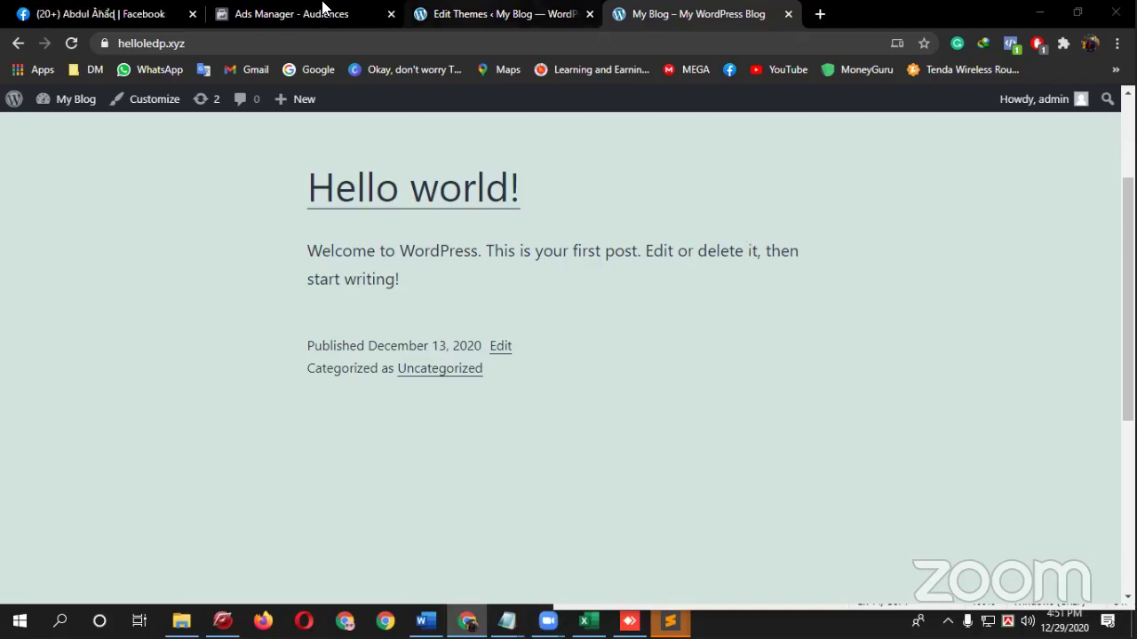
pyautogui.click(323, 9)
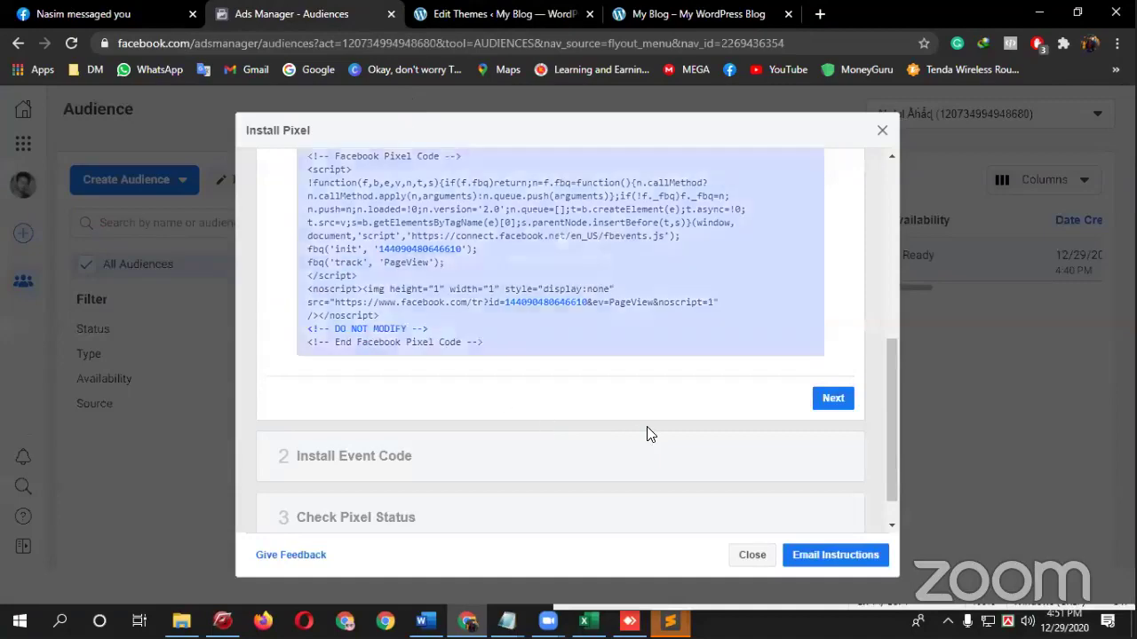
pyautogui.scroll(8, 549, 306)
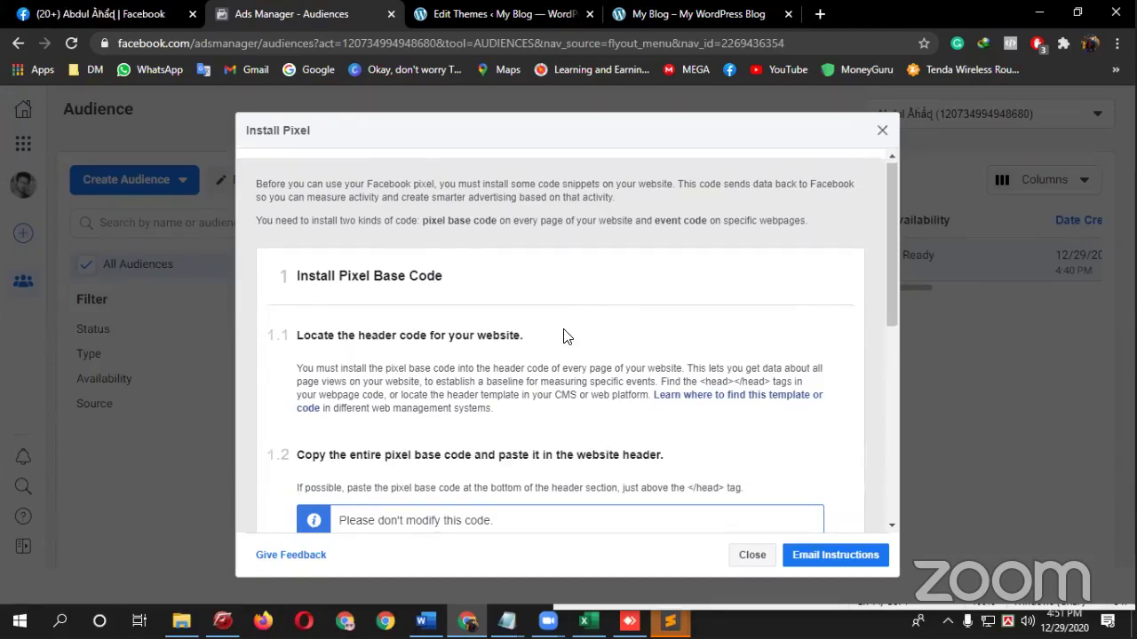
pyautogui.scroll(-7, 563, 336)
pyautogui.click(769, 210)
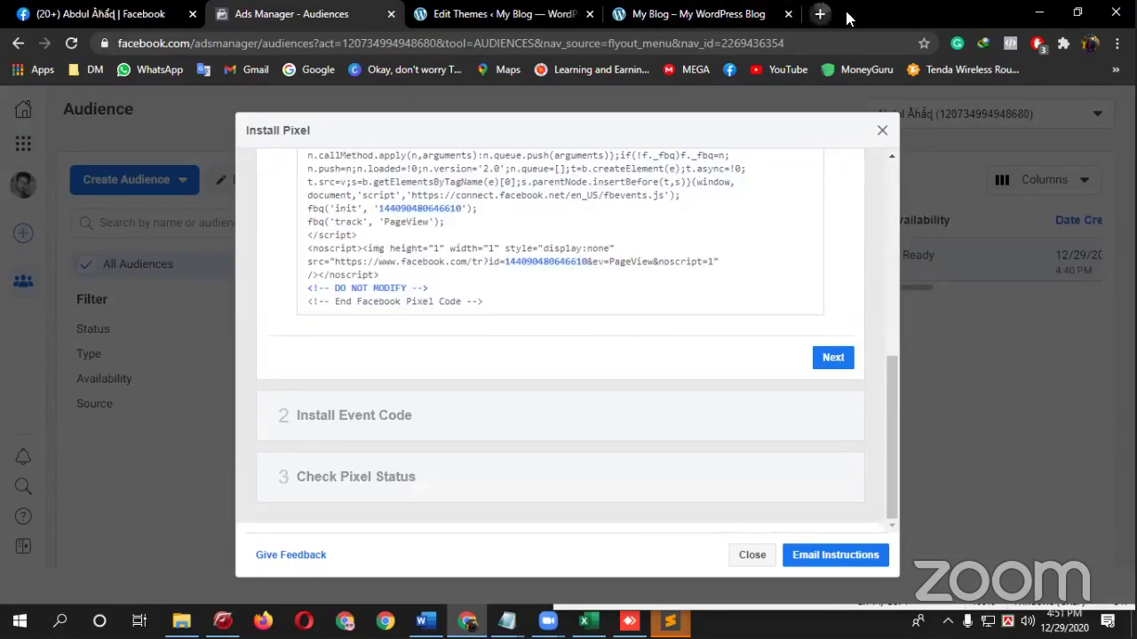
# Step: Open a blank new tab and switch to it
pyautogui.click(819, 14)
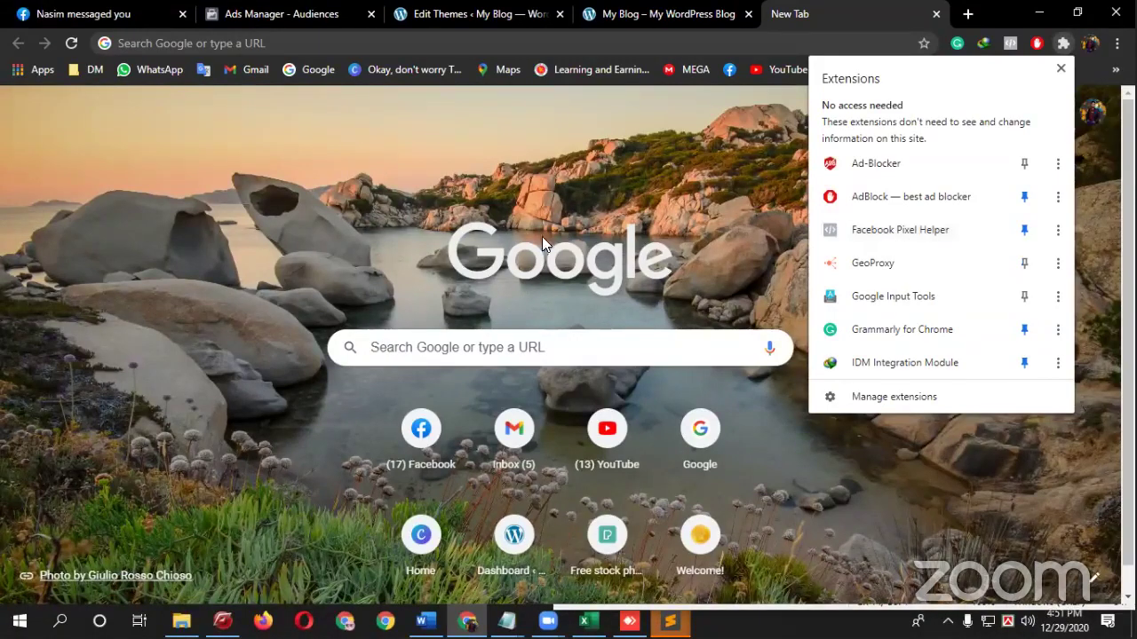
pyautogui.click(398, 142)
pyautogui.click(332, 12)
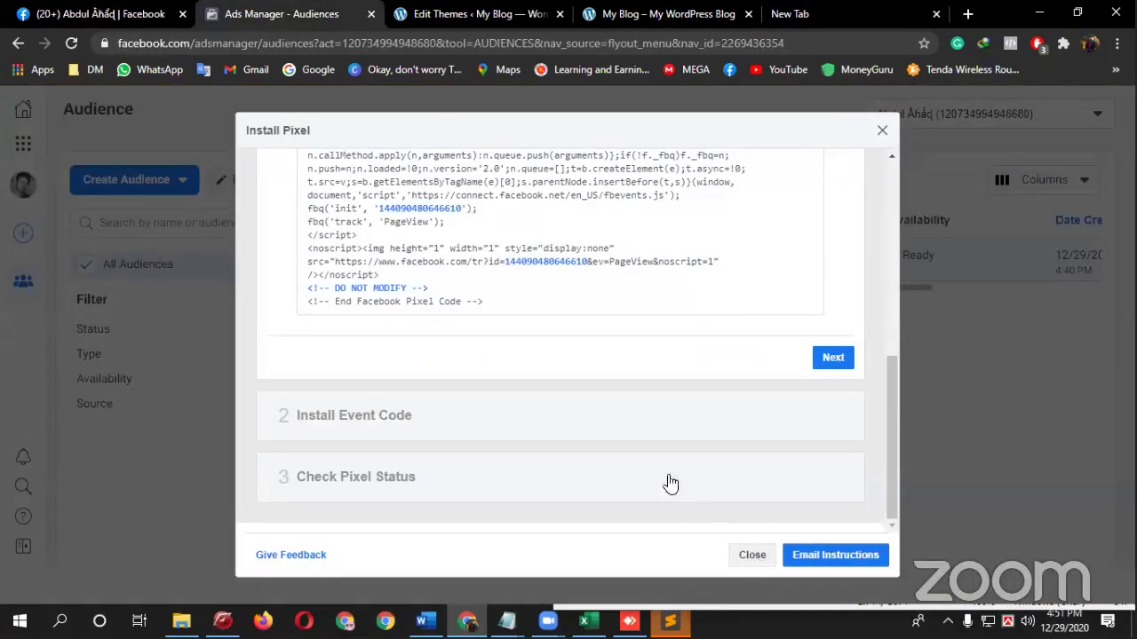
pyautogui.scroll(3, 652, 449)
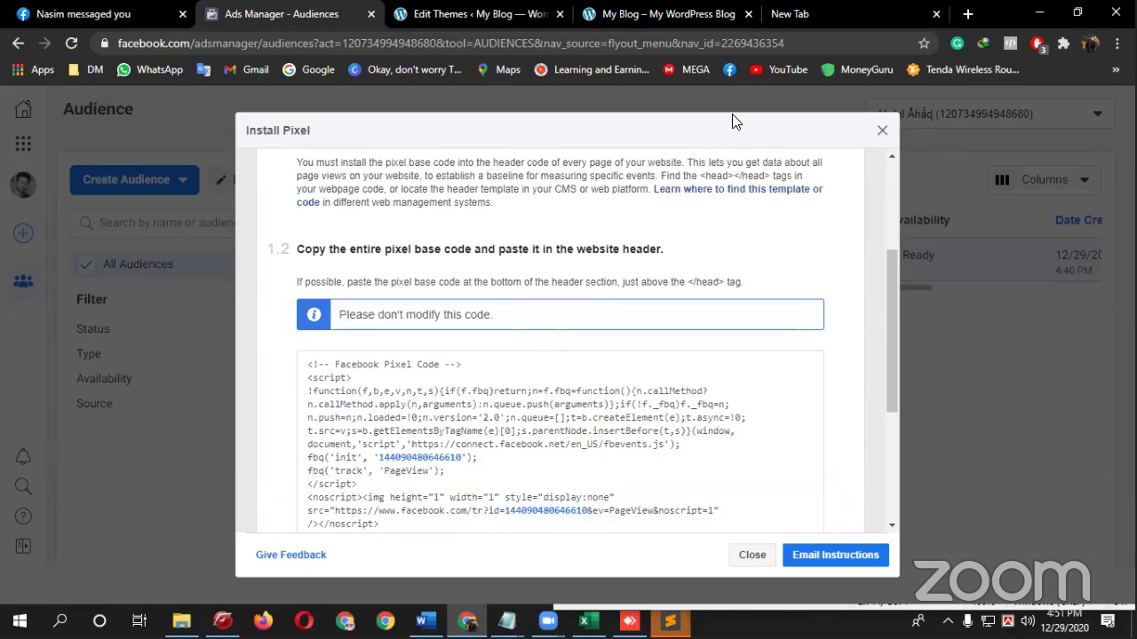
pyautogui.hotkey('ctrl', '9')
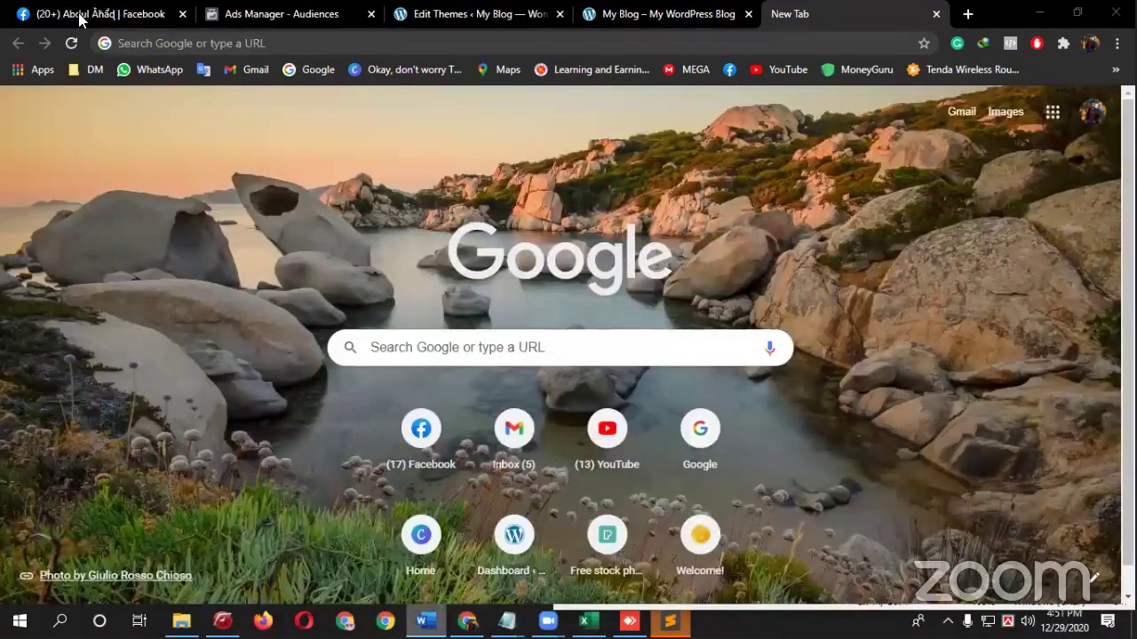
# Step: Switch to Word and create a new blank document, Document1, with Ctrl+N
pyautogui.hotkey('alt', 'Tab')
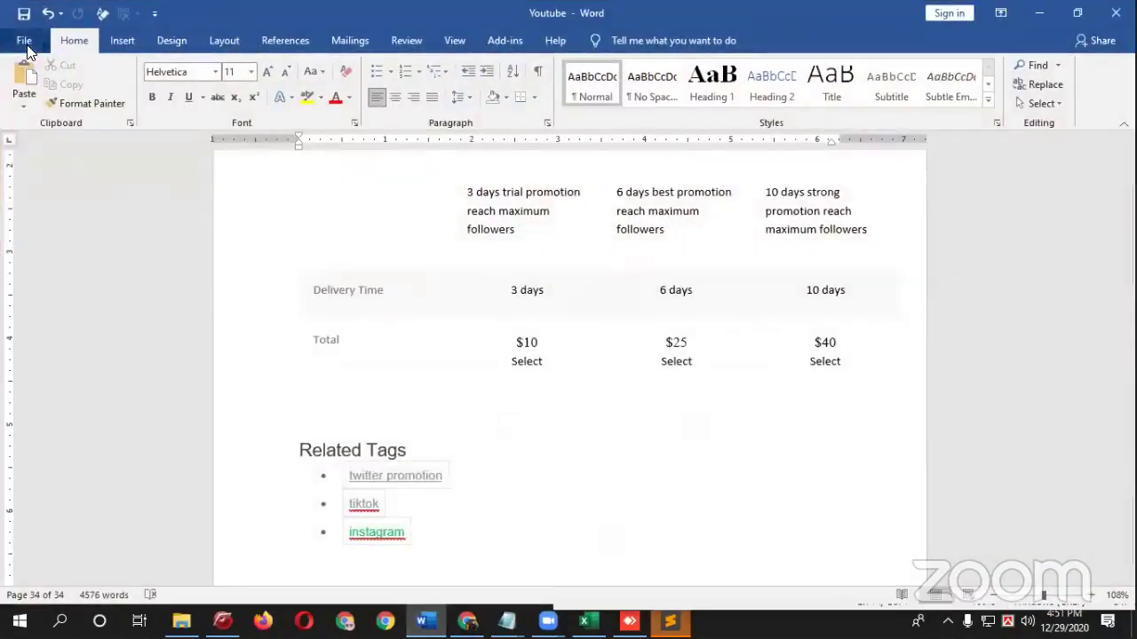
pyautogui.click(27, 47)
pyautogui.press('Escape')
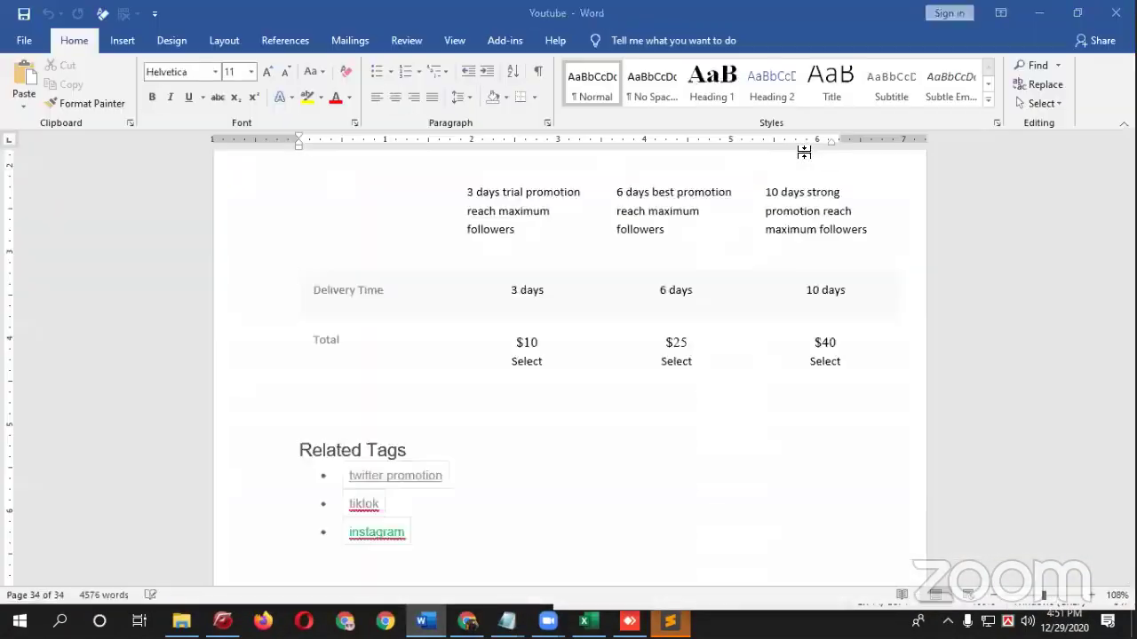
pyautogui.hotkey('ctrl', 'n')
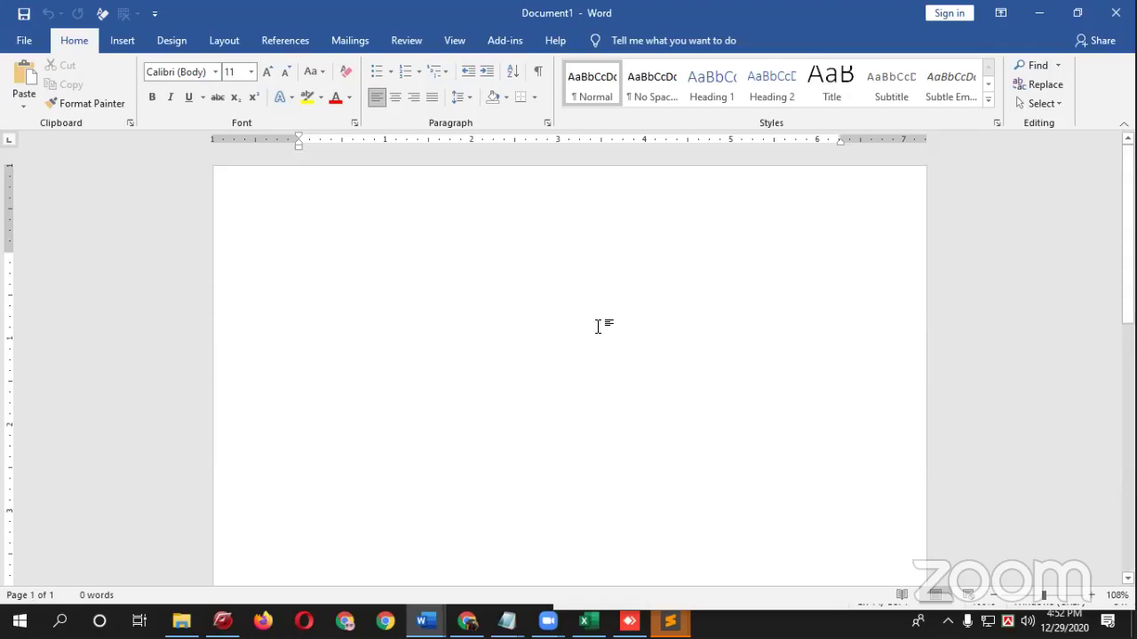
# Step: Open the Pictures > Screenshots folder in File Explorer
pyautogui.hotkey('alt', 'Tab')
pyautogui.click(59, 176)
pyautogui.doubleClick(516, 133)
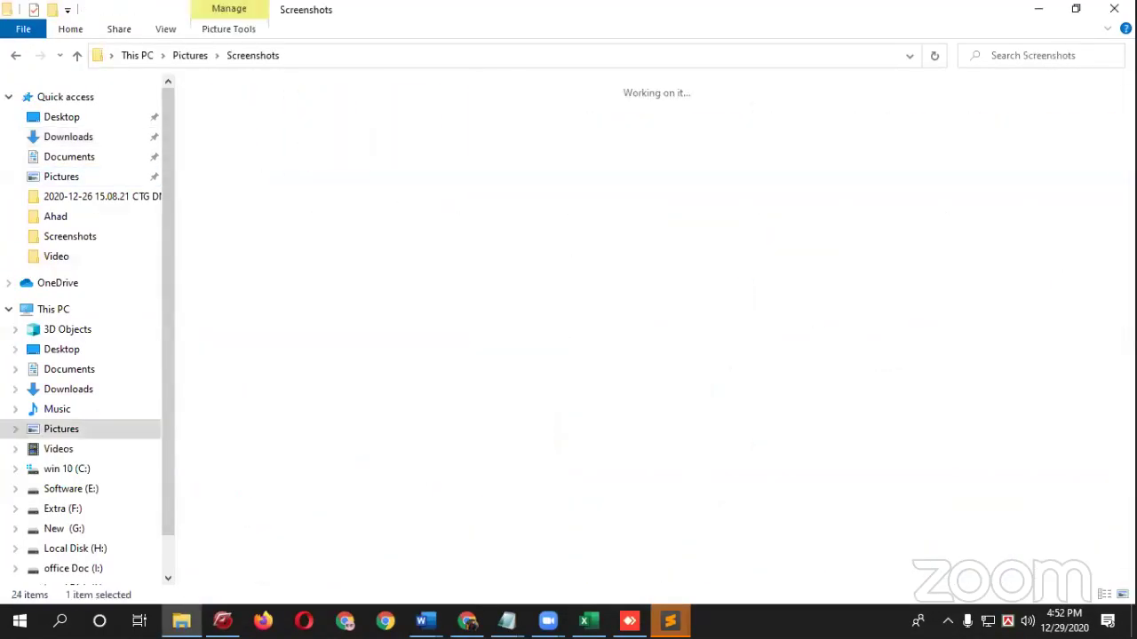
pyautogui.scroll(-3, 771, 528)
# Step: Select Screenshots 262 through 271 and drag the ten files toward the browser
pyautogui.moveTo(920, 515); pyautogui.dragTo(1075, 516)
pyautogui.moveTo(602, 558); pyautogui.dragTo(223, 563)
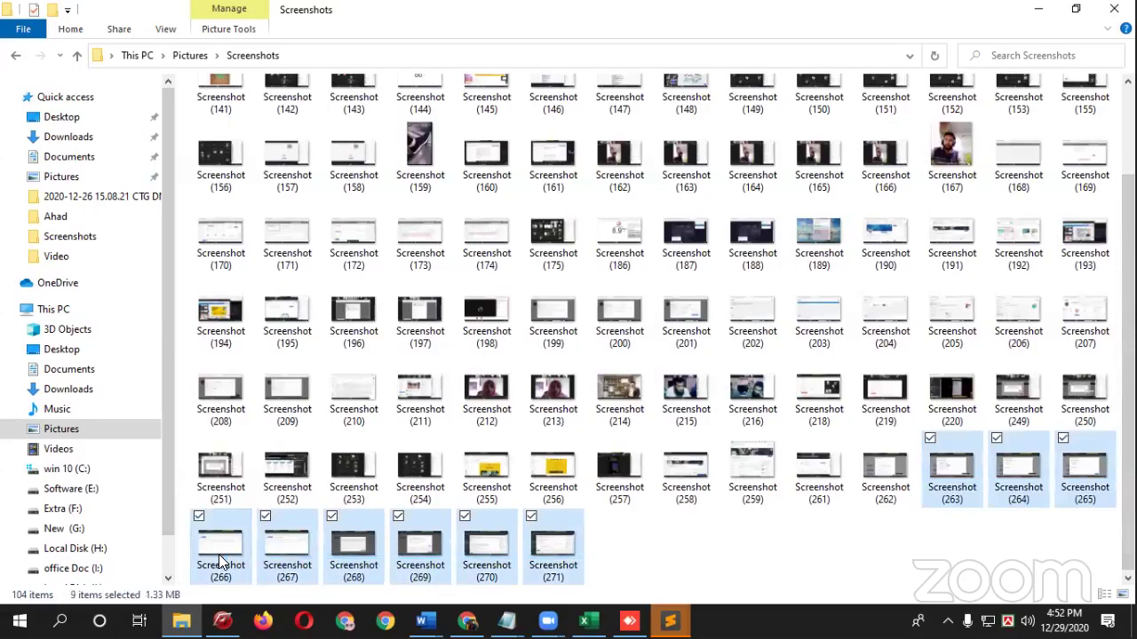
pyautogui.click(943, 524)
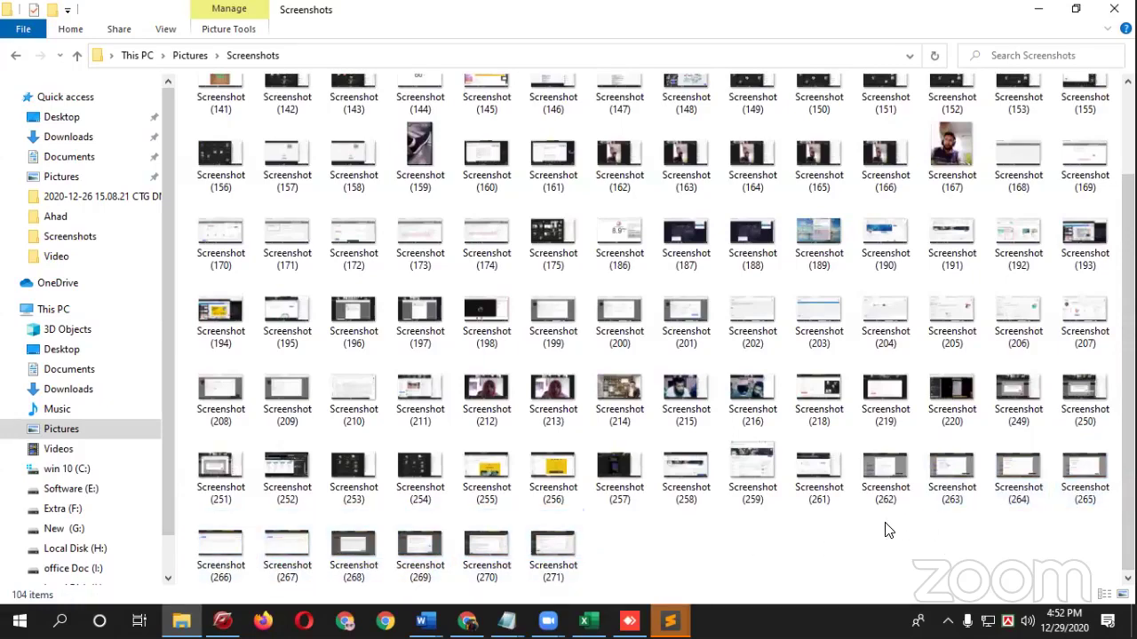
pyautogui.moveTo(893, 525); pyautogui.dragTo(1120, 435)
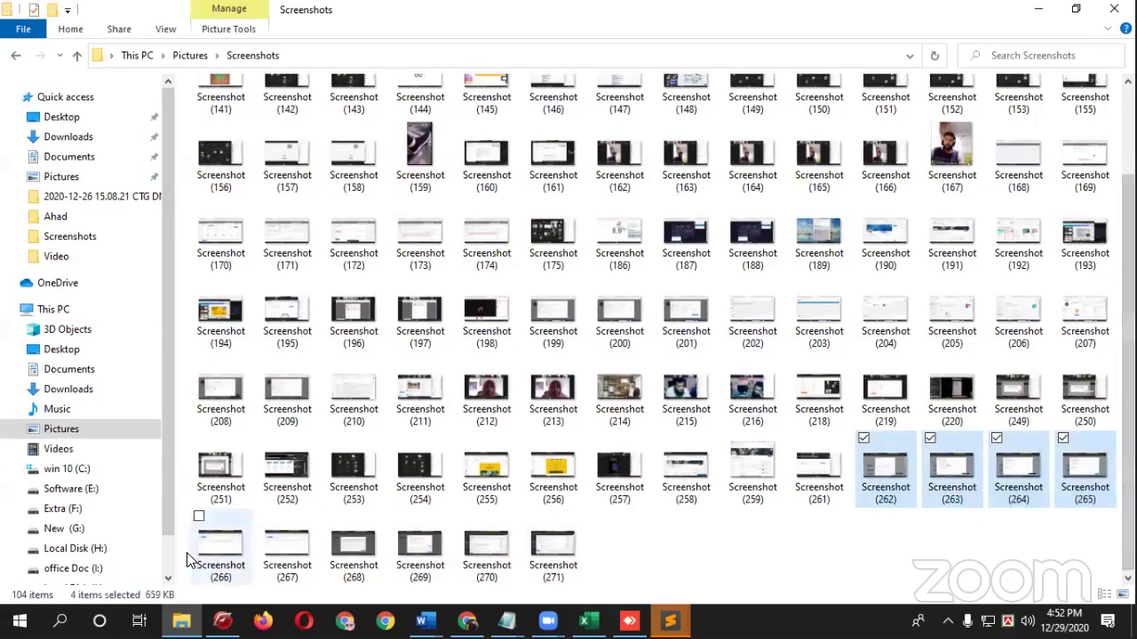
pyautogui.moveTo(191, 564); pyautogui.dragTo(775, 536)
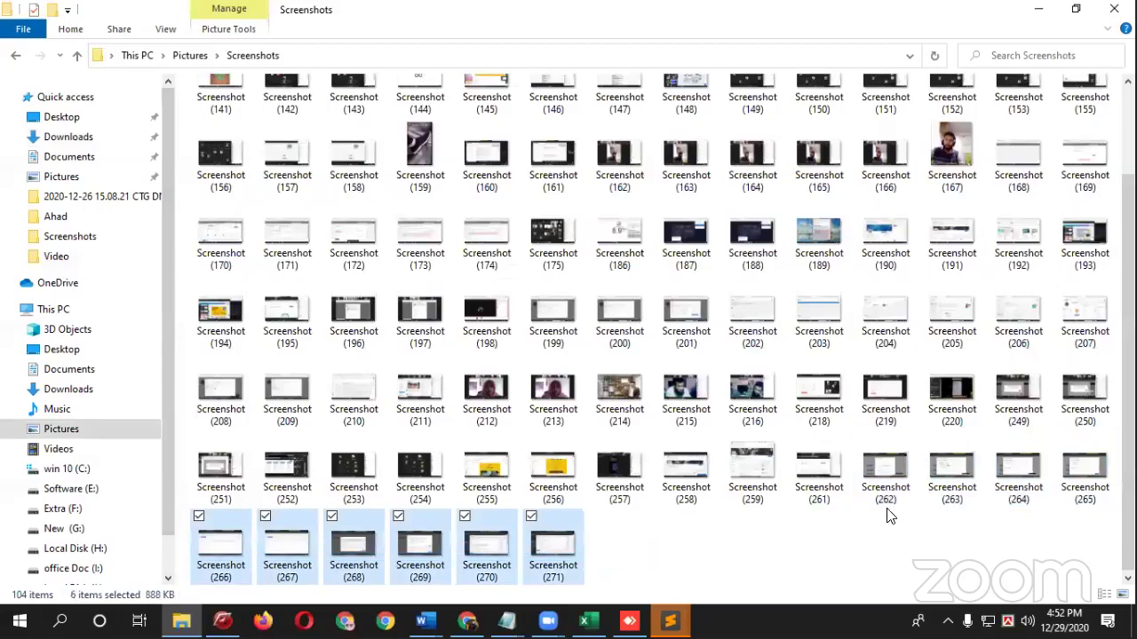
pyautogui.moveTo(886, 516); pyautogui.dragTo(1121, 436)
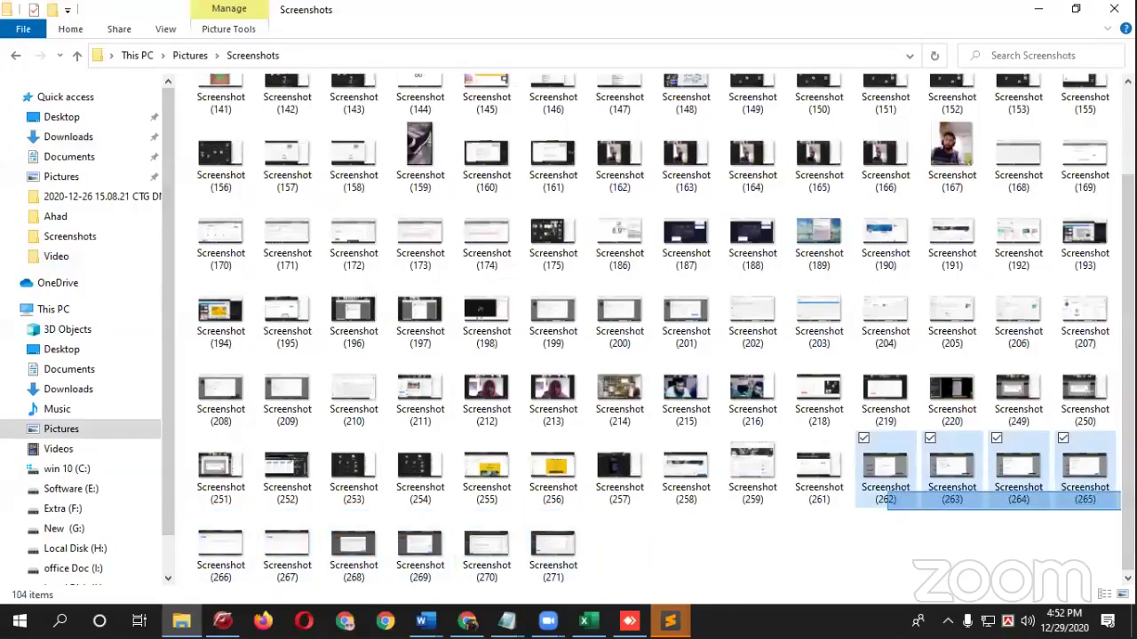
pyautogui.keyDown('ctrl'); pyautogui.click(188, 556); pyautogui.keyUp('ctrl')
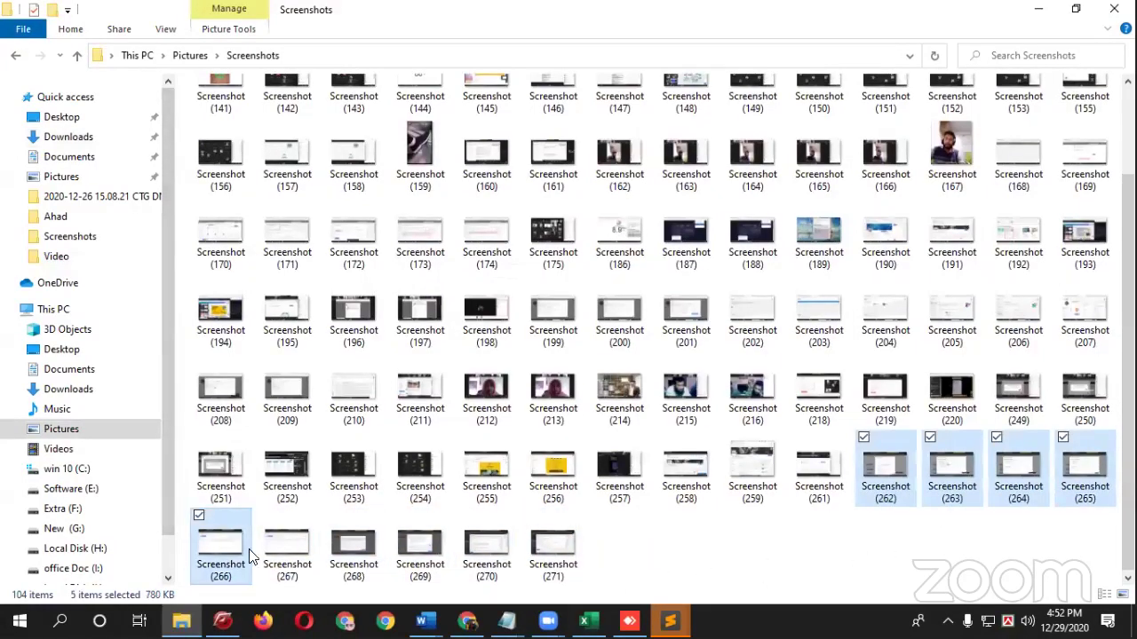
pyautogui.keyDown('ctrl'); pyautogui.click(286, 546); pyautogui.keyUp('ctrl')
pyautogui.keyDown('ctrl'); pyautogui.click(353, 547); pyautogui.keyUp('ctrl')
pyautogui.keyDown('ctrl'); pyautogui.click(487, 546); pyautogui.keyUp('ctrl')
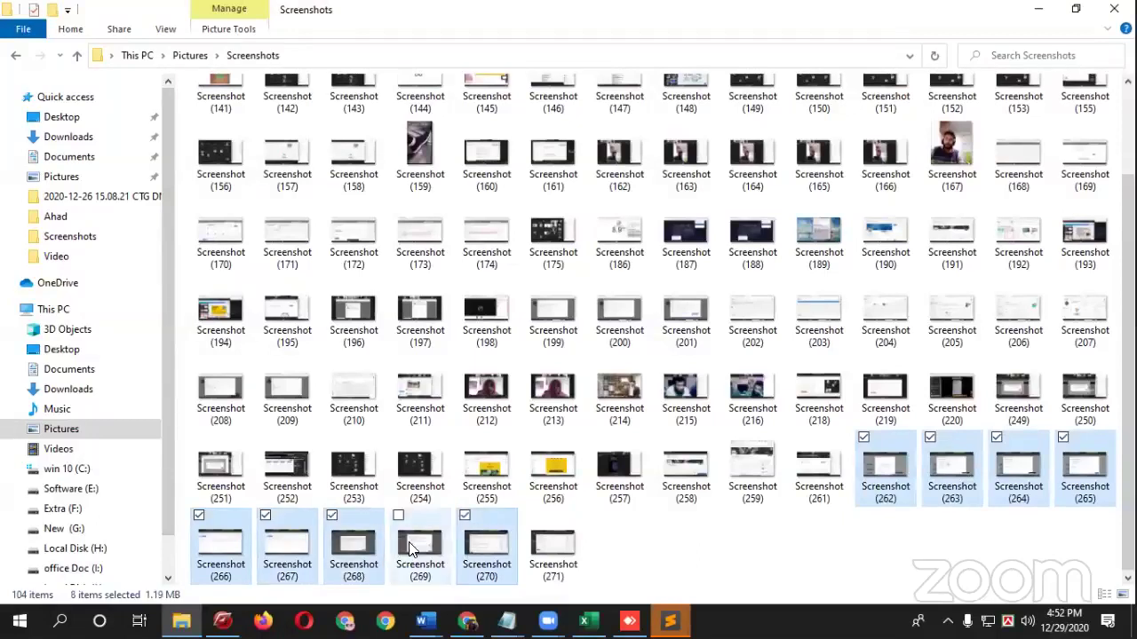
pyautogui.keyDown('ctrl'); pyautogui.click(410, 549); pyautogui.keyUp('ctrl')
pyautogui.moveTo(536, 565)
pyautogui.mouseDown()
pyautogui.moveTo(543, 582)
pyautogui.moveTo(497, 622)
pyautogui.moveTo(565, 606)
pyautogui.moveTo(428, 619)
pyautogui.moveTo(515, 560)
pyautogui.mouseUp()
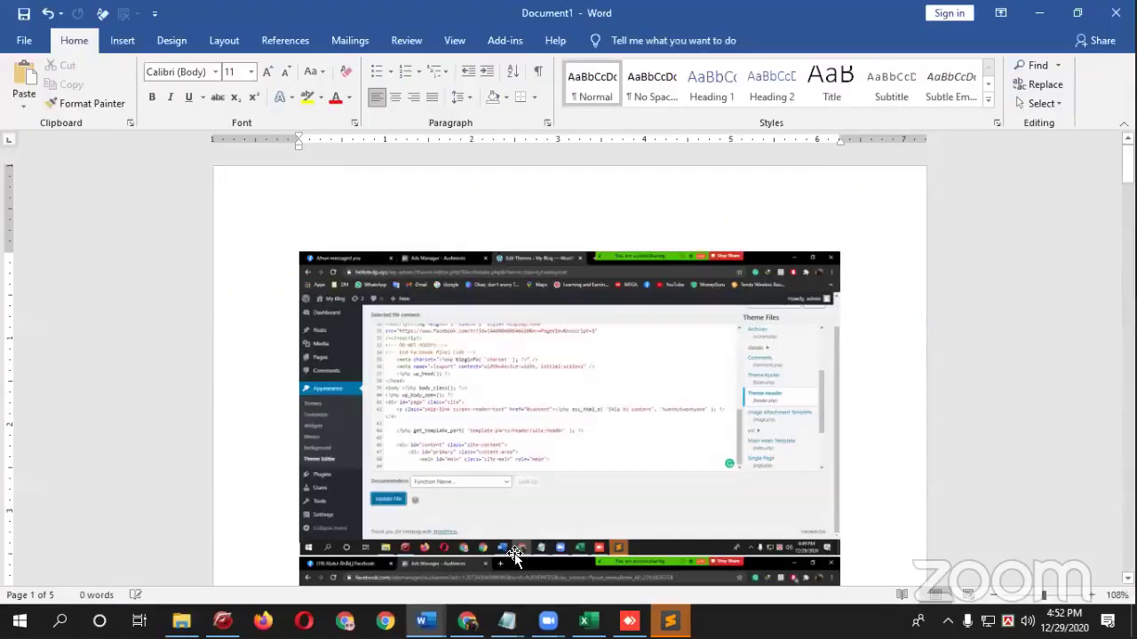
# Step: Create a blank Google Docs document from the Google apps grid
pyautogui.click(467, 620)
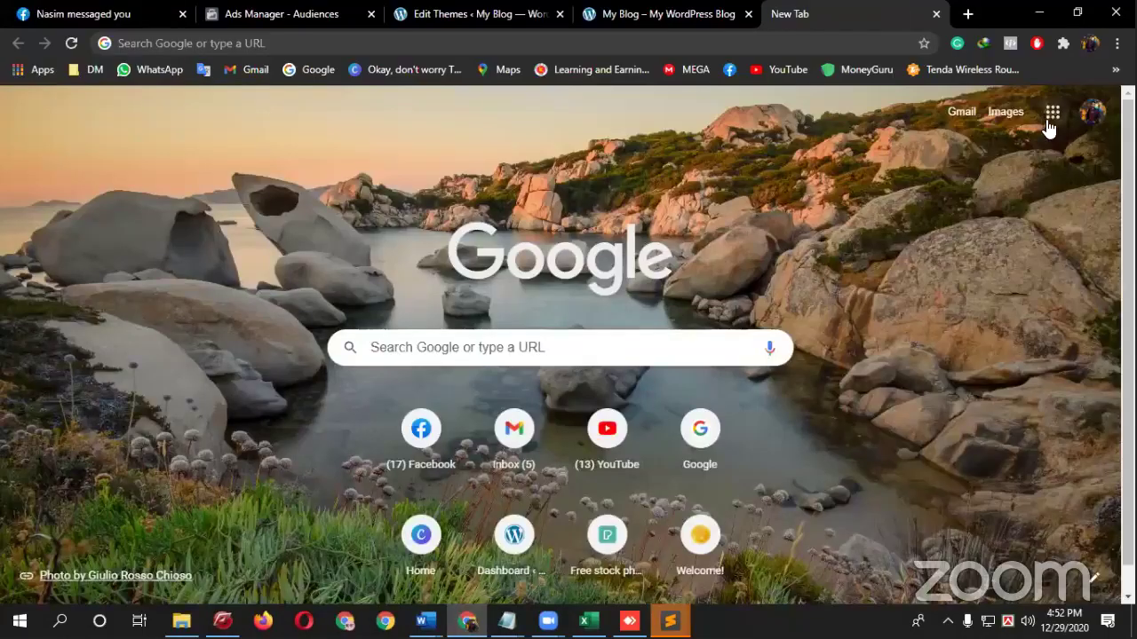
pyautogui.click(1053, 112)
pyautogui.scroll(-1, 999, 390)
pyautogui.scroll(-2, 1003, 395)
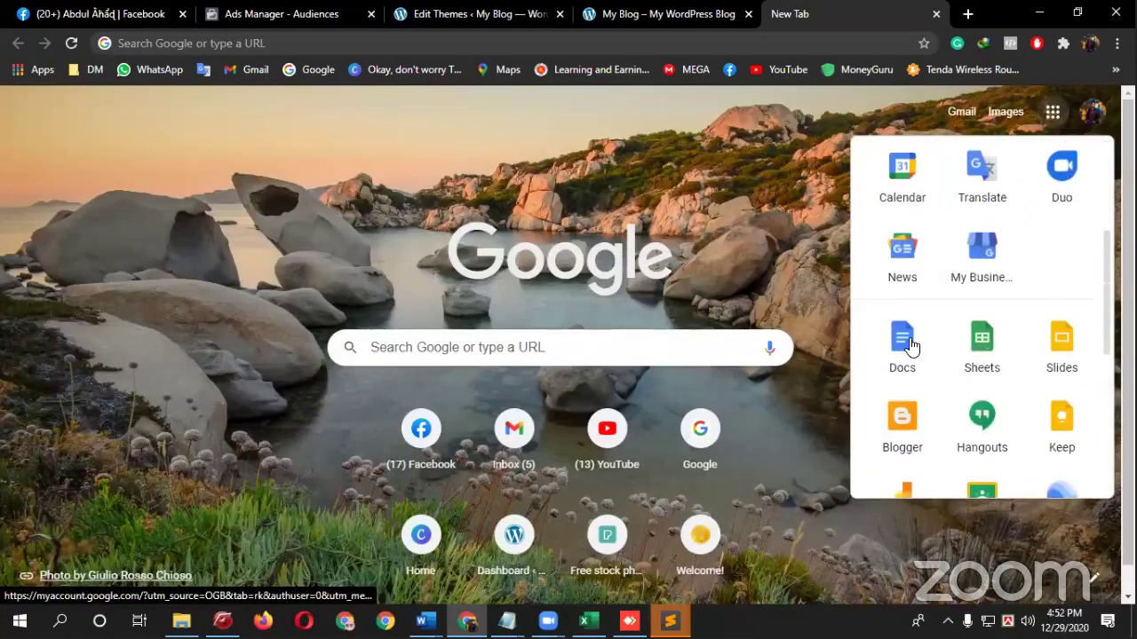
pyautogui.click(905, 345)
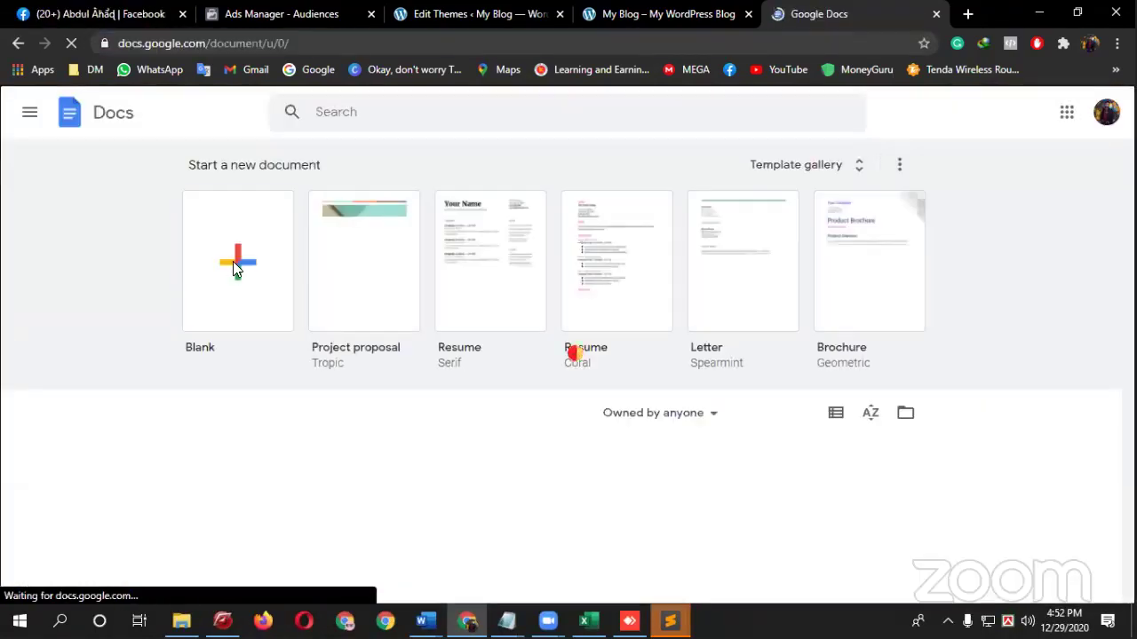
pyautogui.click(236, 267)
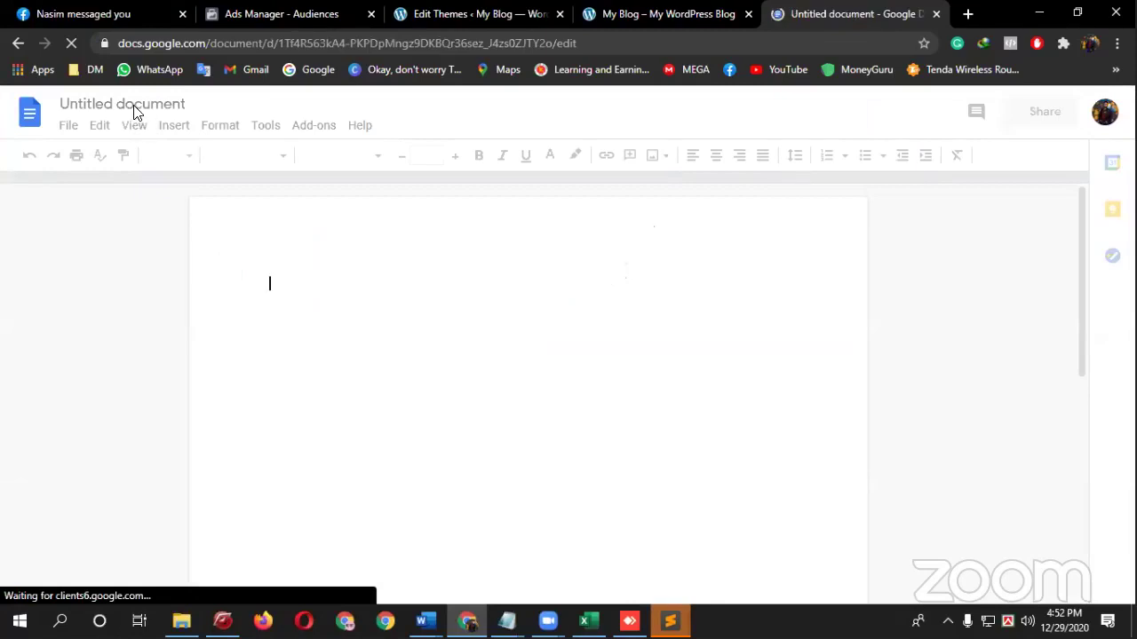
# Step: Clear the untitled document's title, then leave Docs for the Google home page
pyautogui.click(138, 105)
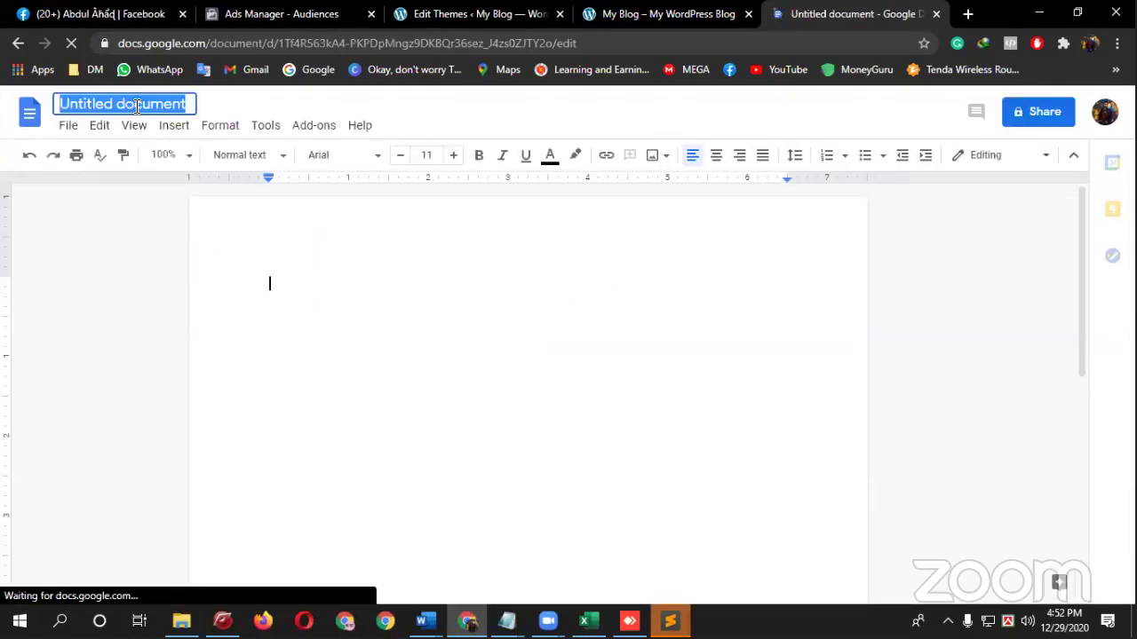
pyautogui.write('DF')
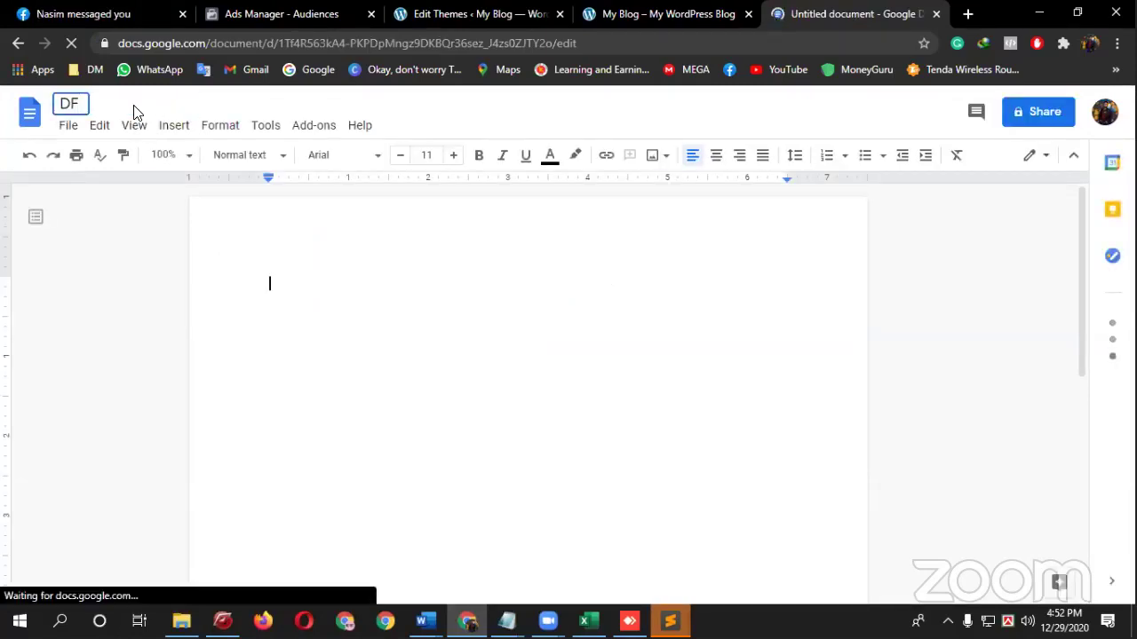
pyautogui.press('BackSpace')
pyautogui.press('BackSpace')
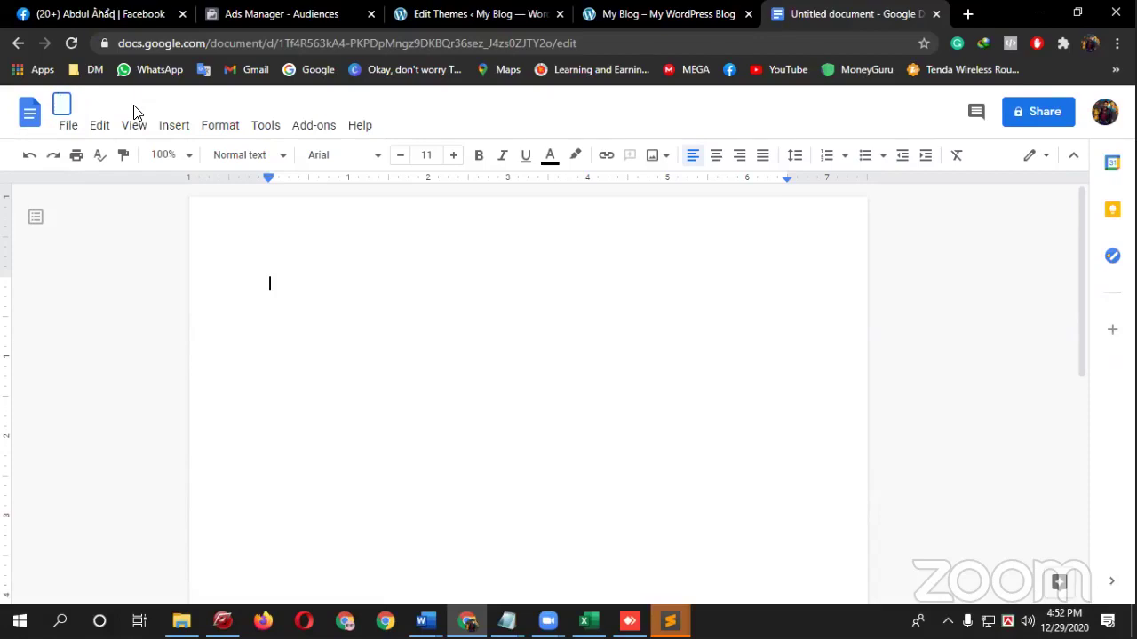
pyautogui.click(693, 13)
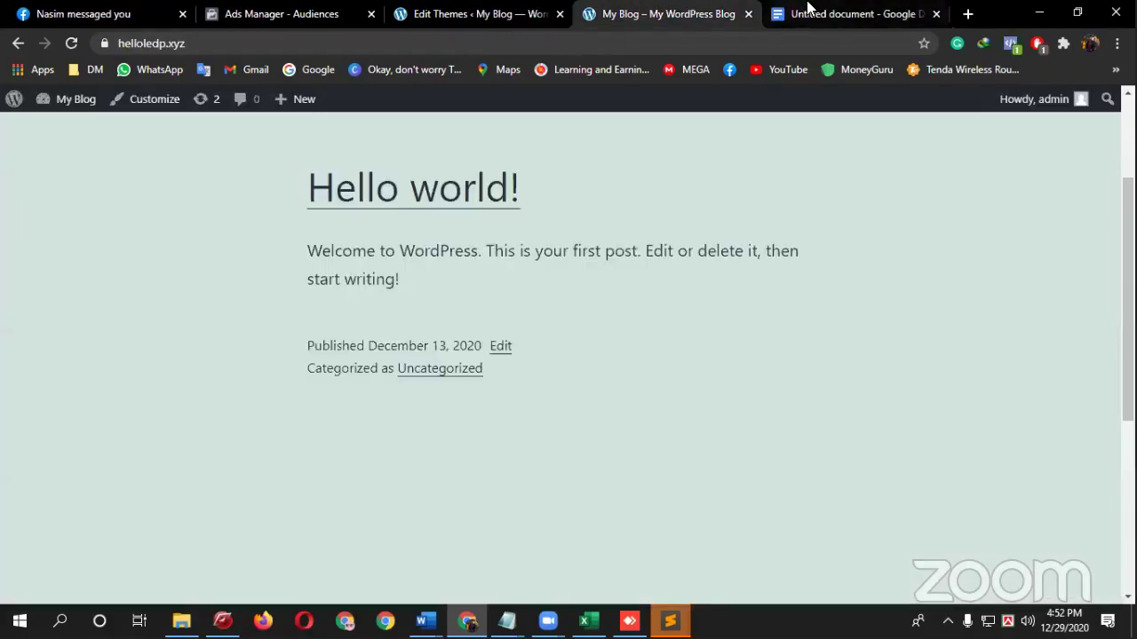
pyautogui.click(808, 9)
pyautogui.click(18, 43)
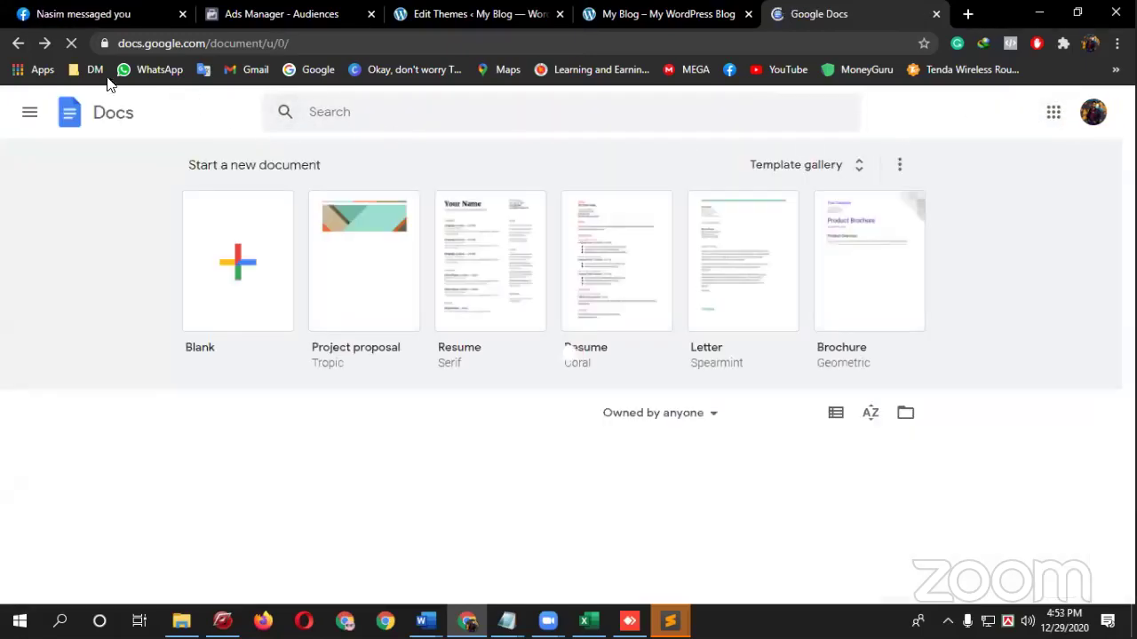
pyautogui.click(313, 72)
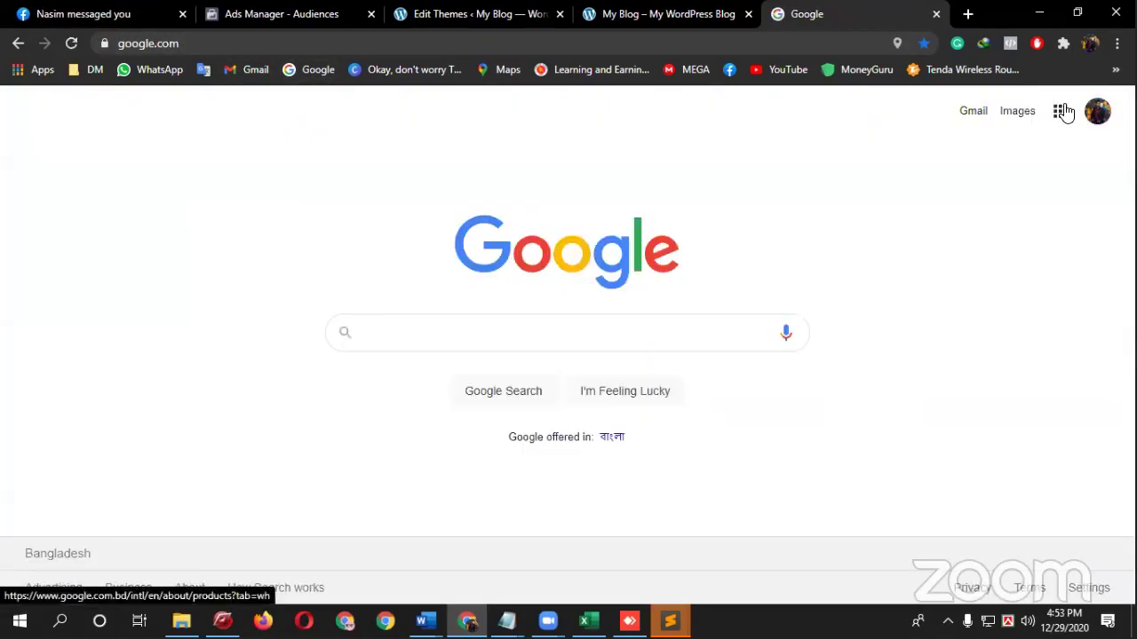
# Step: Open Google Drive and start a new folder in My Drive
pyautogui.click(1061, 110)
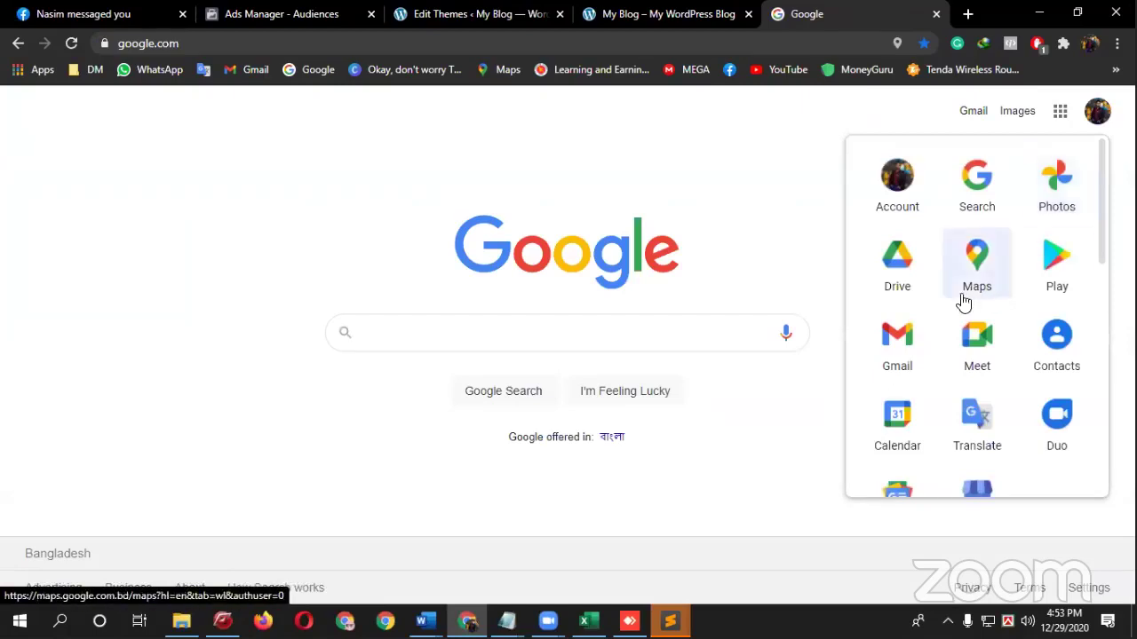
pyautogui.click(904, 283)
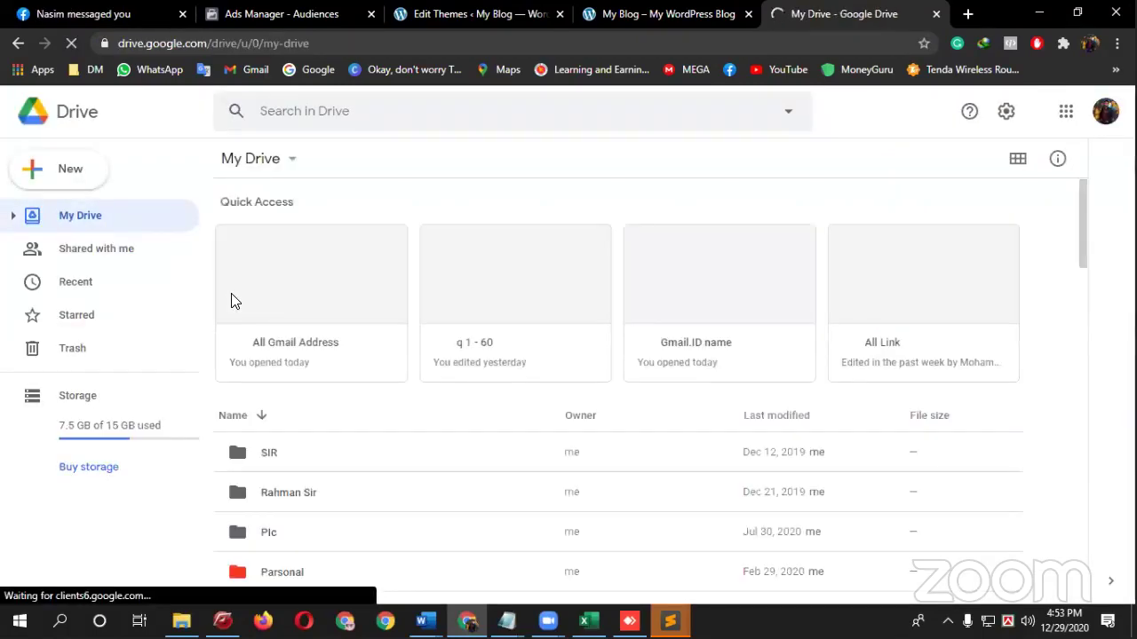
pyautogui.click(281, 160)
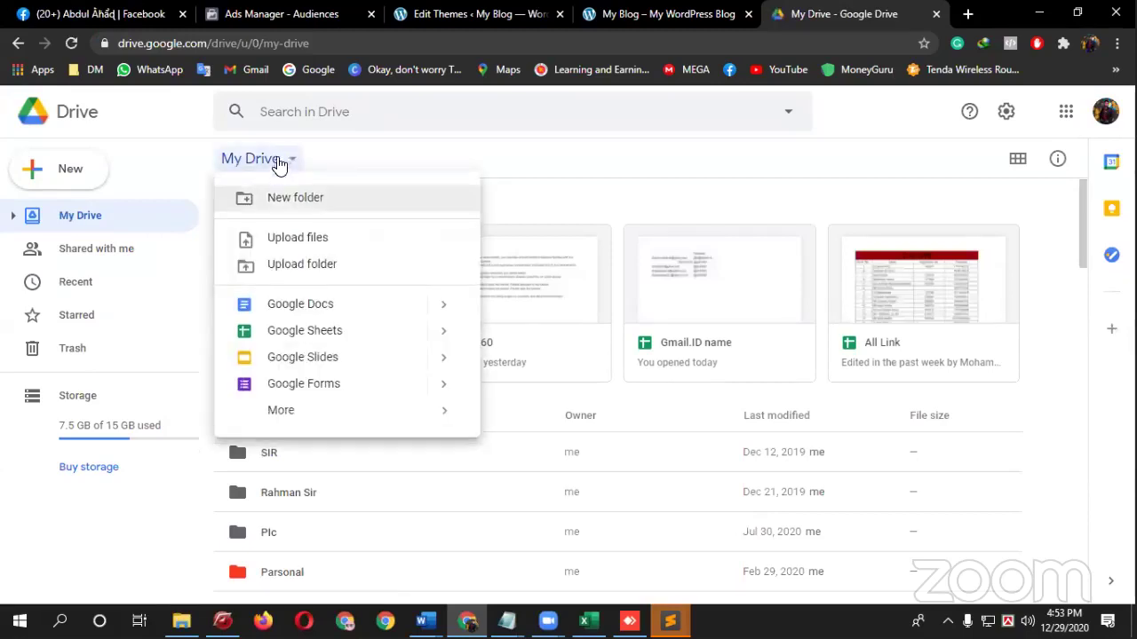
pyautogui.click(273, 196)
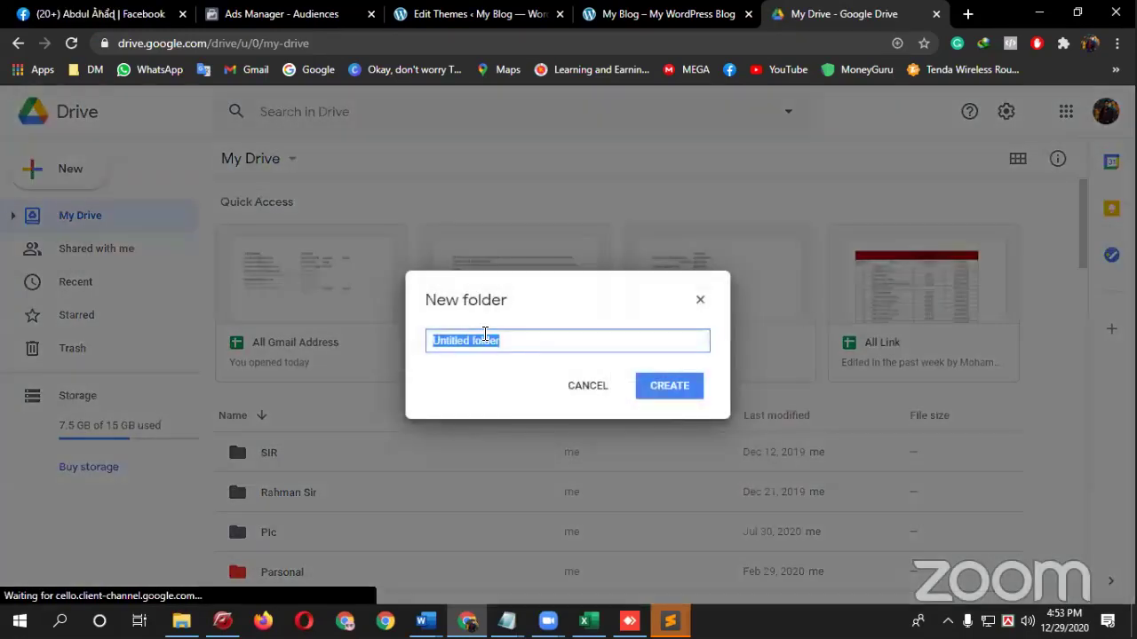
# Step: Name the folder 'DM934 Pixel', create it, and open it
pyautogui.write('DM93')
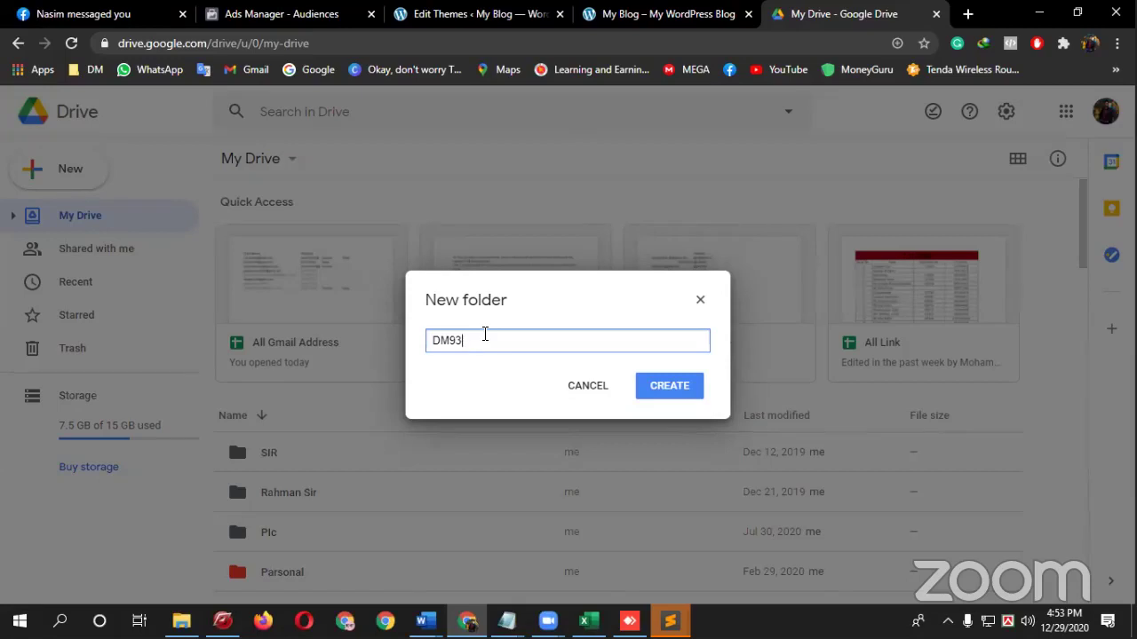
pyautogui.write('4 Ples')
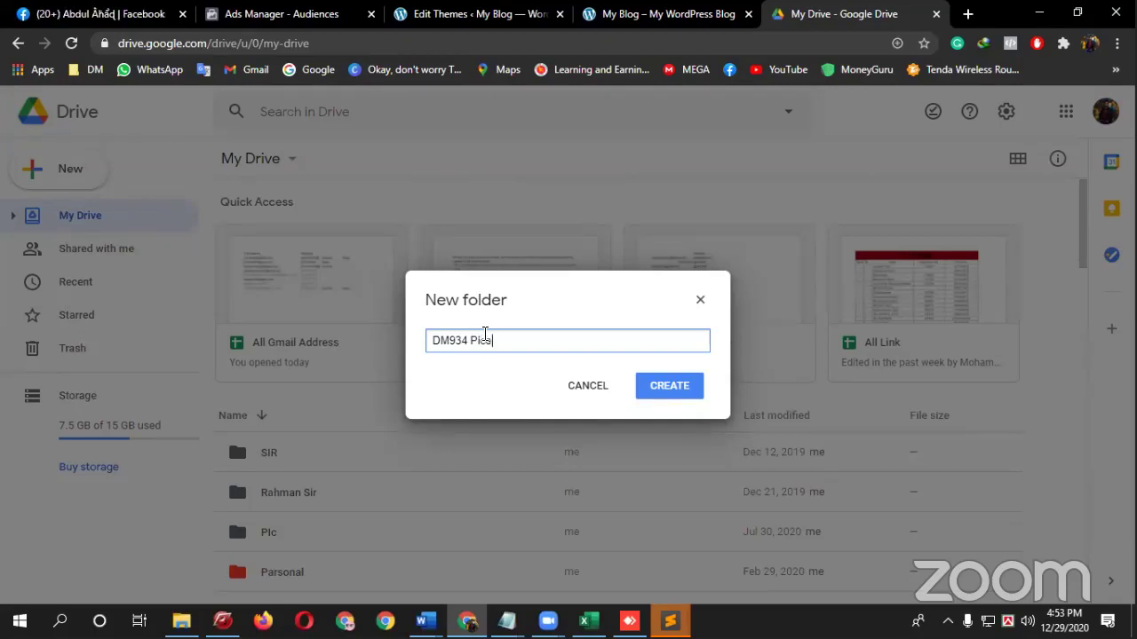
pyautogui.write('l')
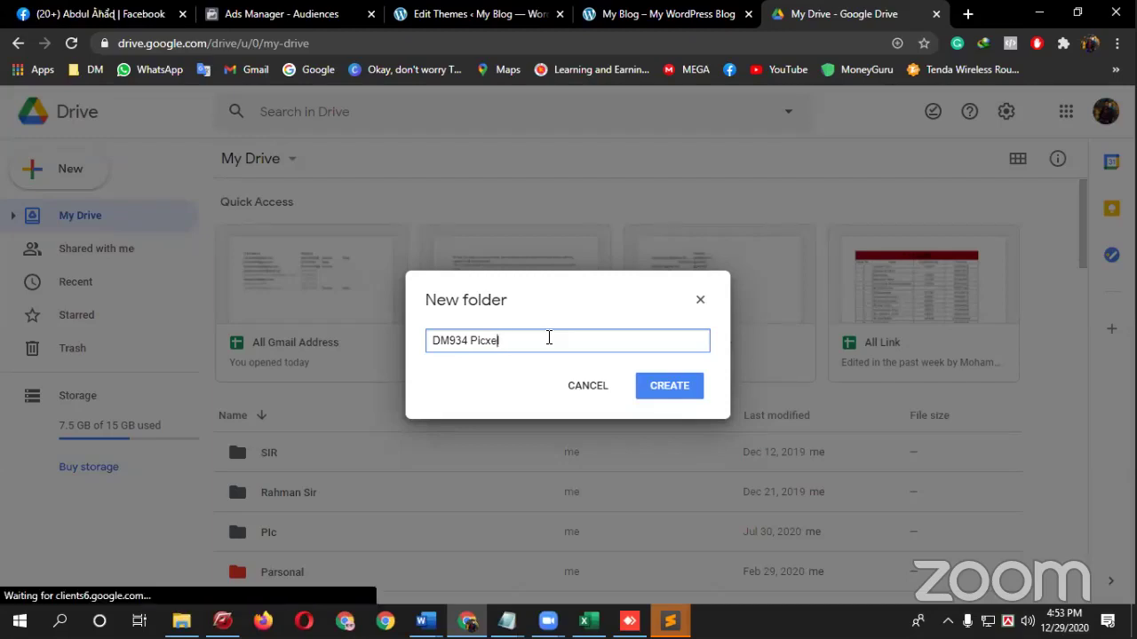
pyautogui.press('Left')
pyautogui.press('Left')
pyautogui.press('Left')
pyautogui.press('BackSpace')
pyautogui.write('k')
pyautogui.press('Delete')
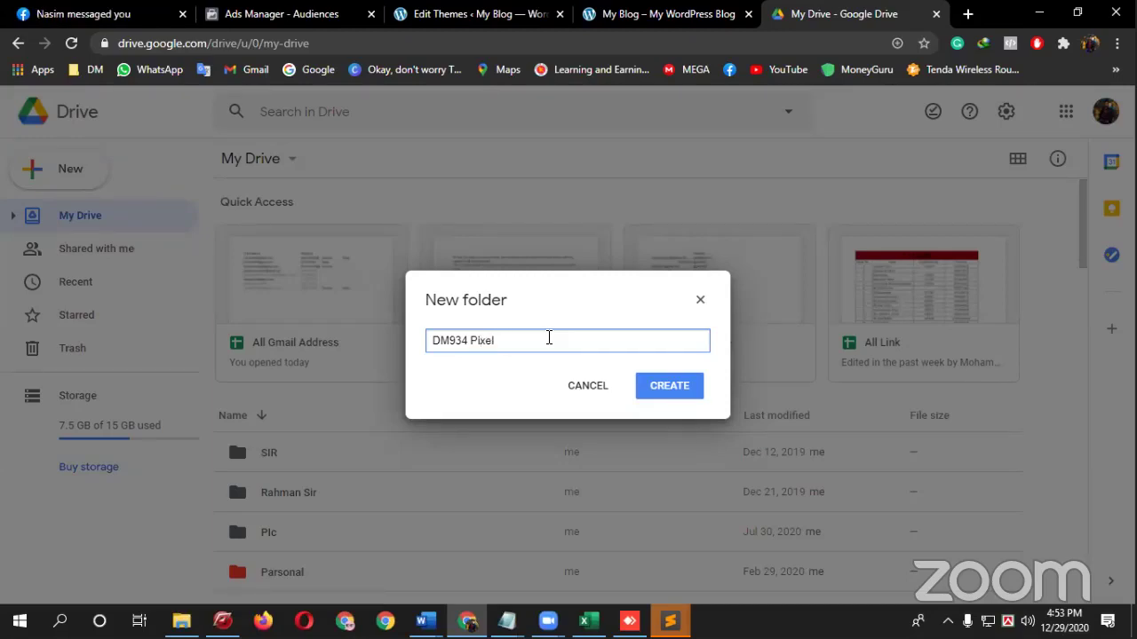
pyautogui.click(573, 360)
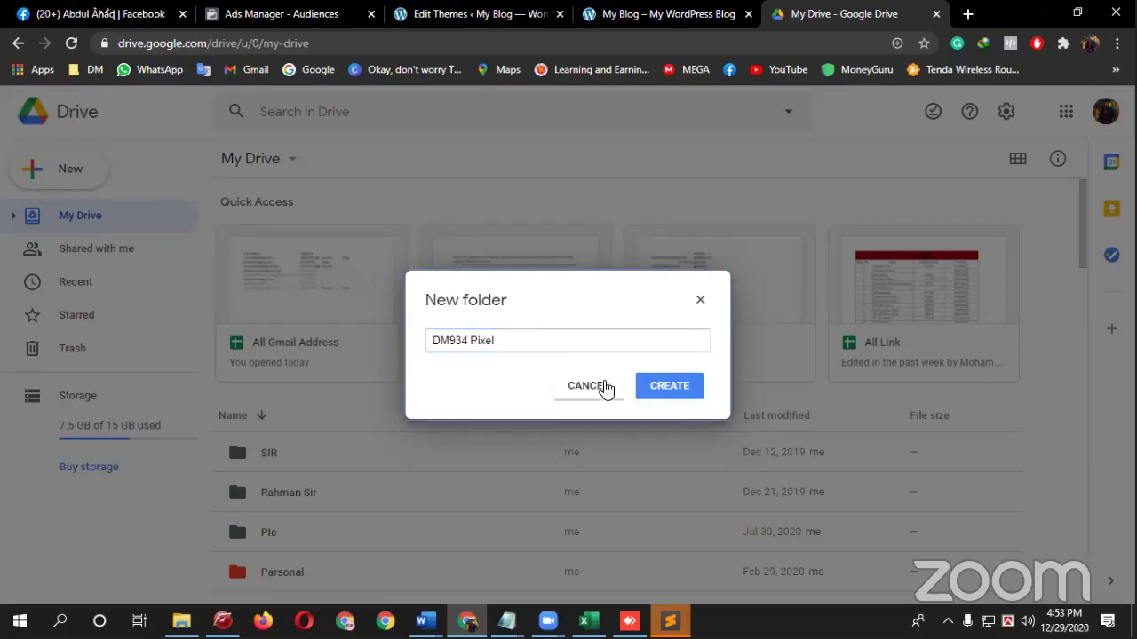
pyautogui.click(652, 387)
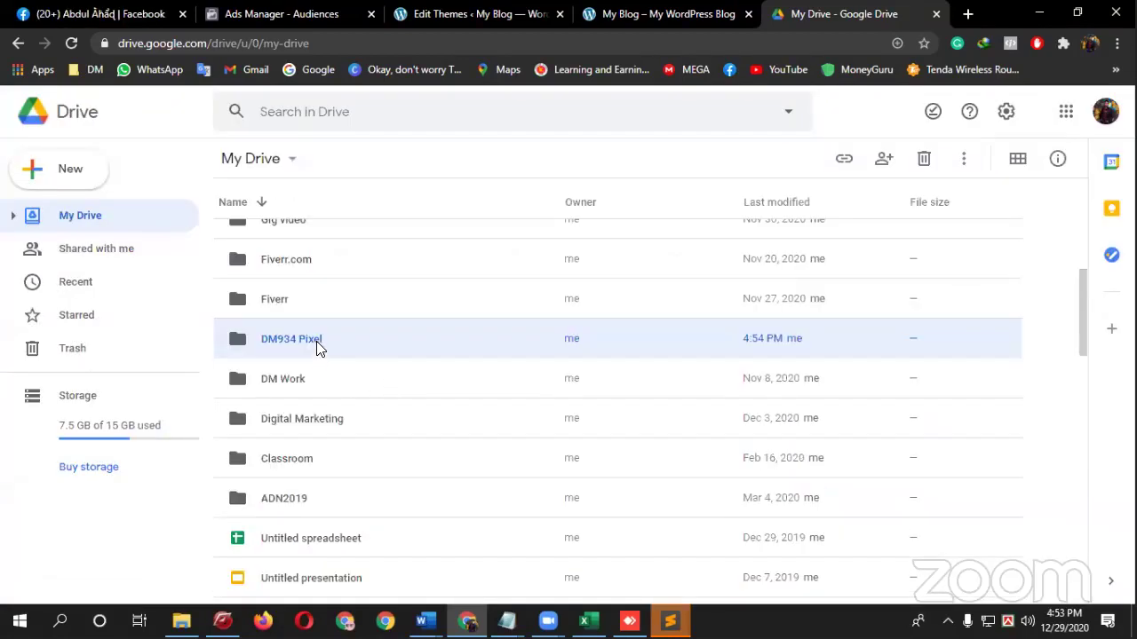
pyautogui.doubleClick(317, 341)
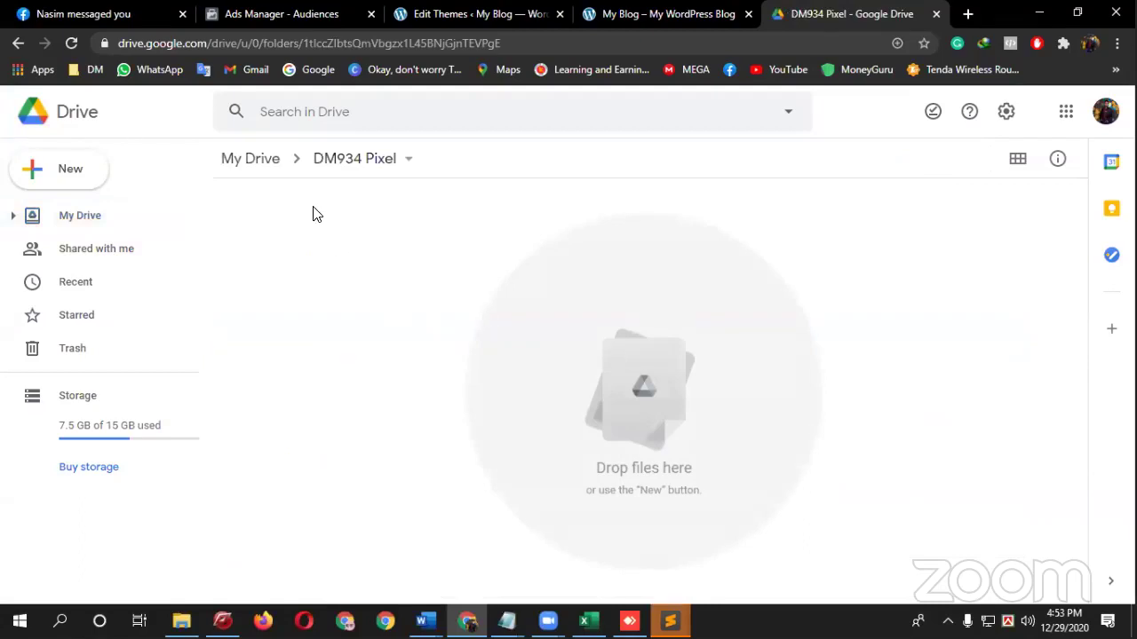
# Step: Let the ten screenshot uploads finish in DM934 Pixel and close the upload summary
pyautogui.rightClick(316, 214)
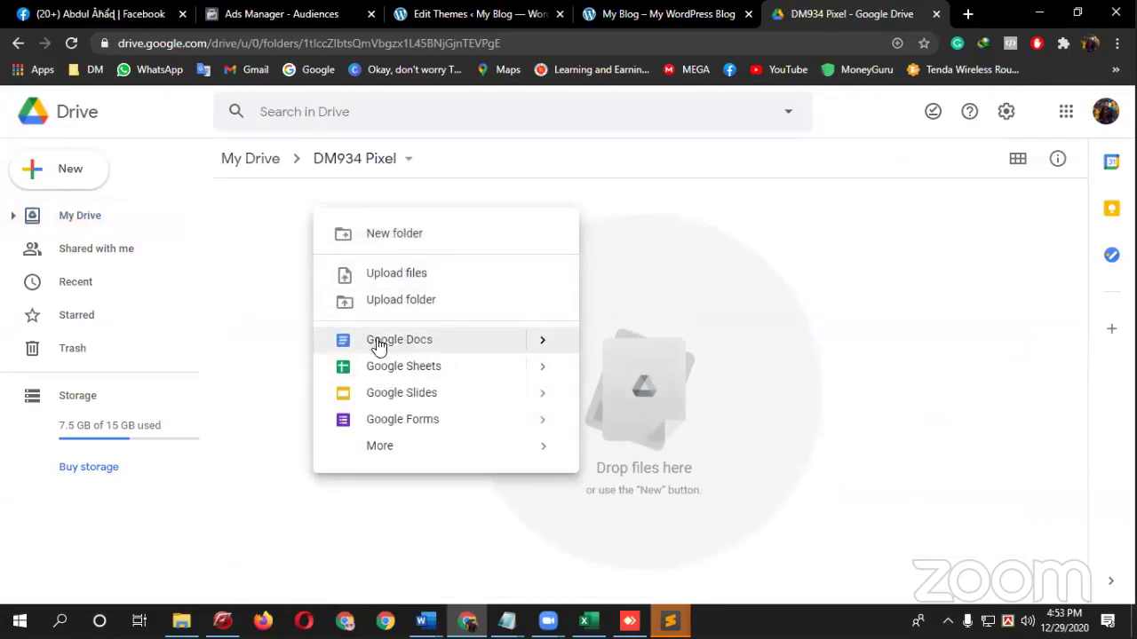
pyautogui.click(762, 213)
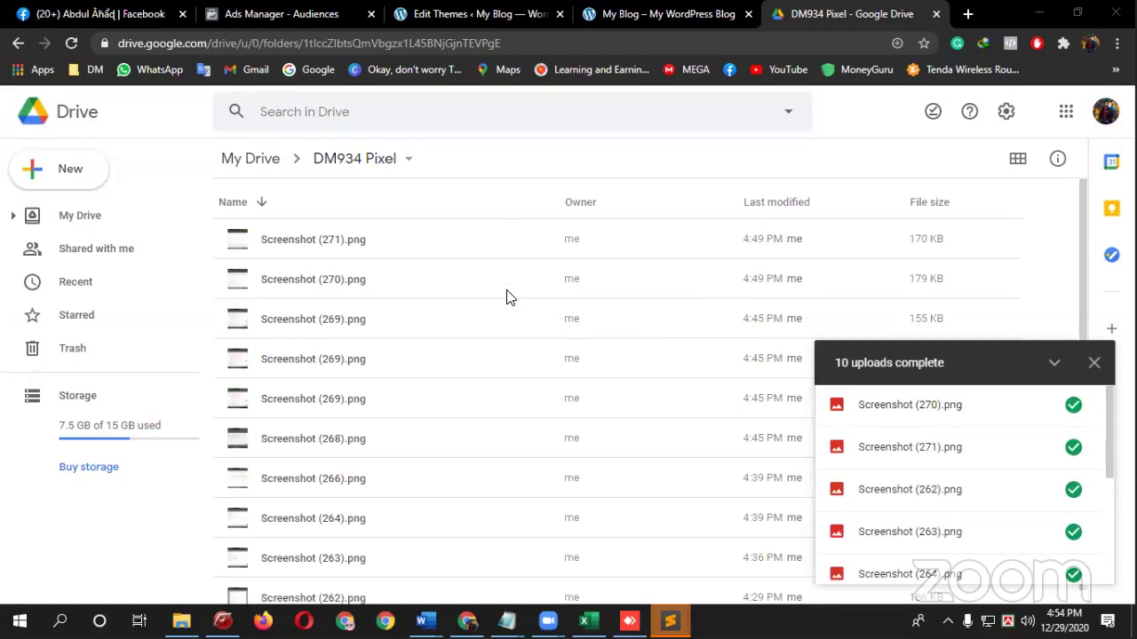
pyautogui.scroll(-1, 508, 299)
pyautogui.scroll(-3, 977, 461)
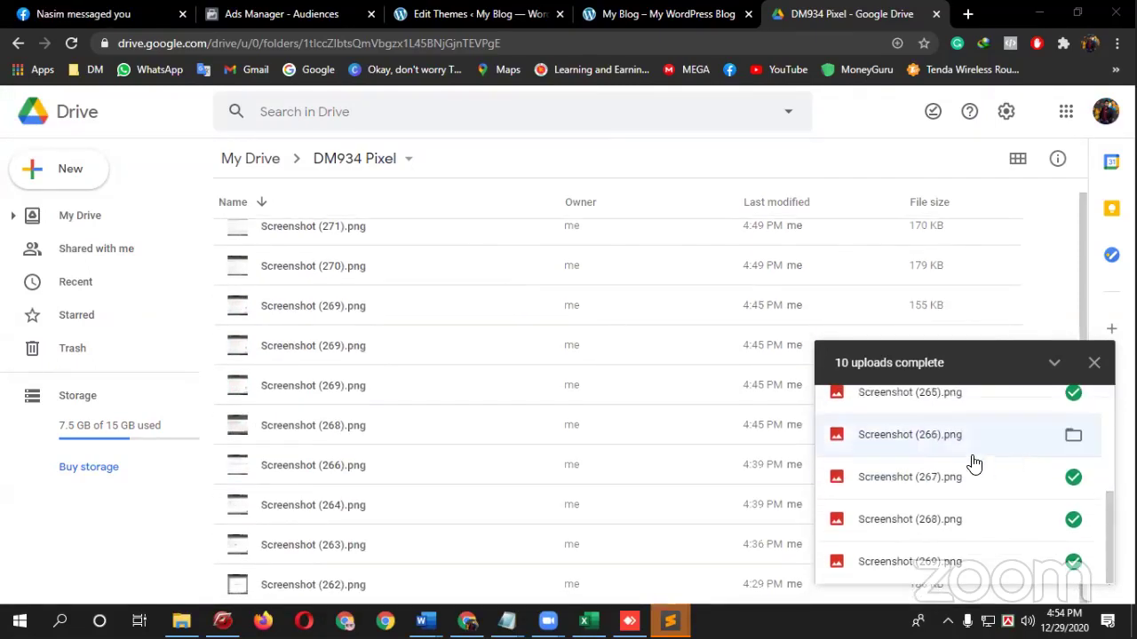
pyautogui.click(1093, 362)
# Step: Preview Screenshot (270).png and the next two screenshots, then return to My Drive
pyautogui.click(346, 268)
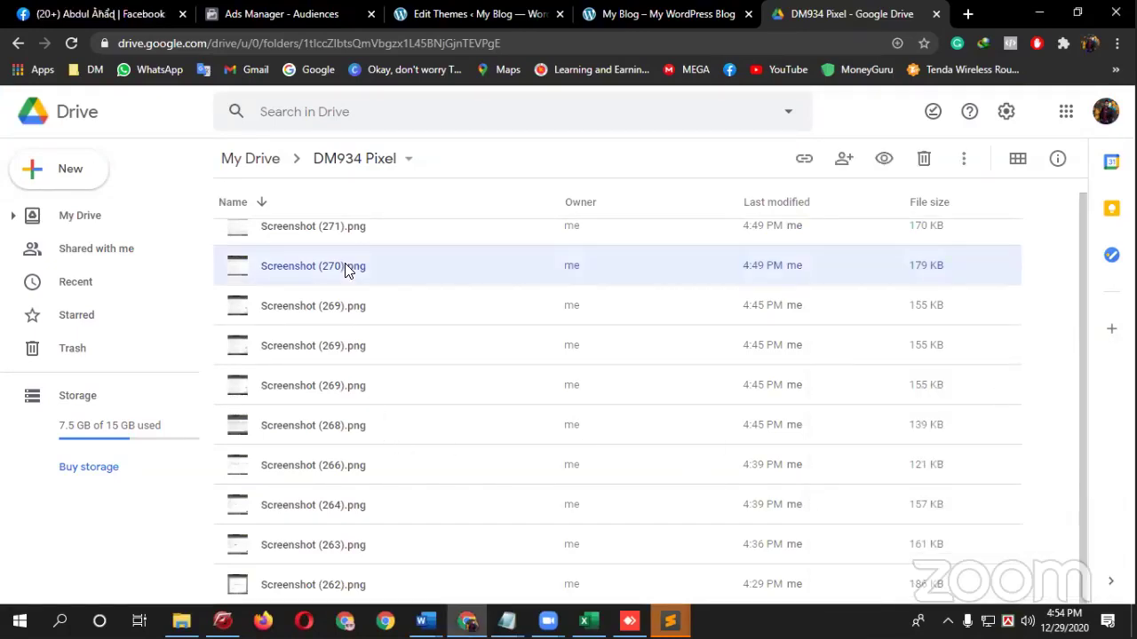
pyautogui.doubleClick(346, 266)
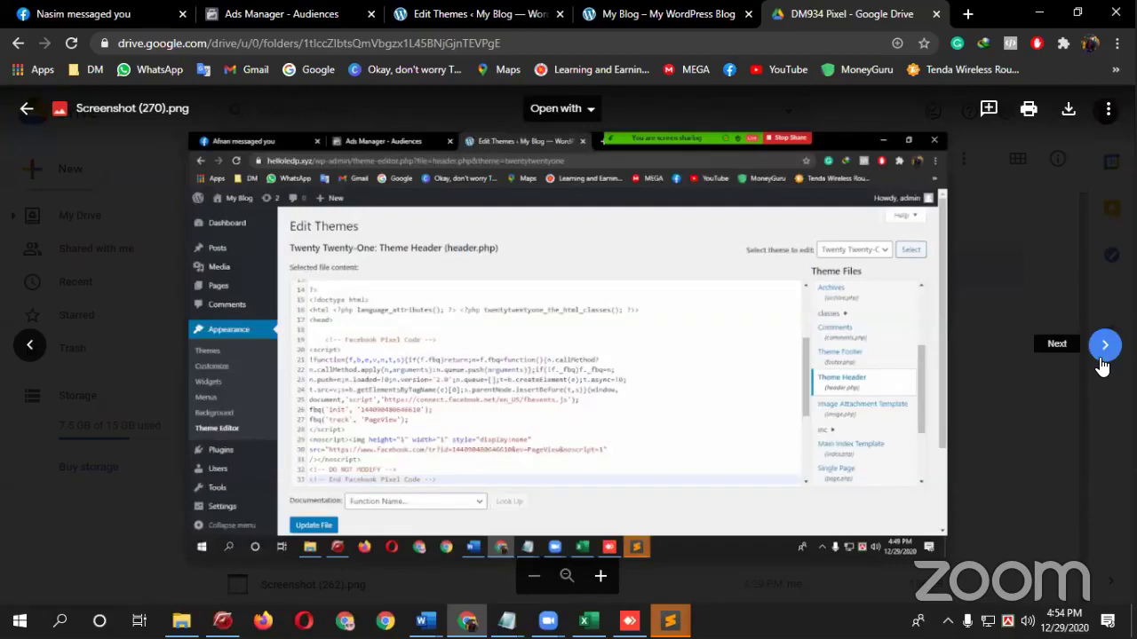
pyautogui.click(1103, 355)
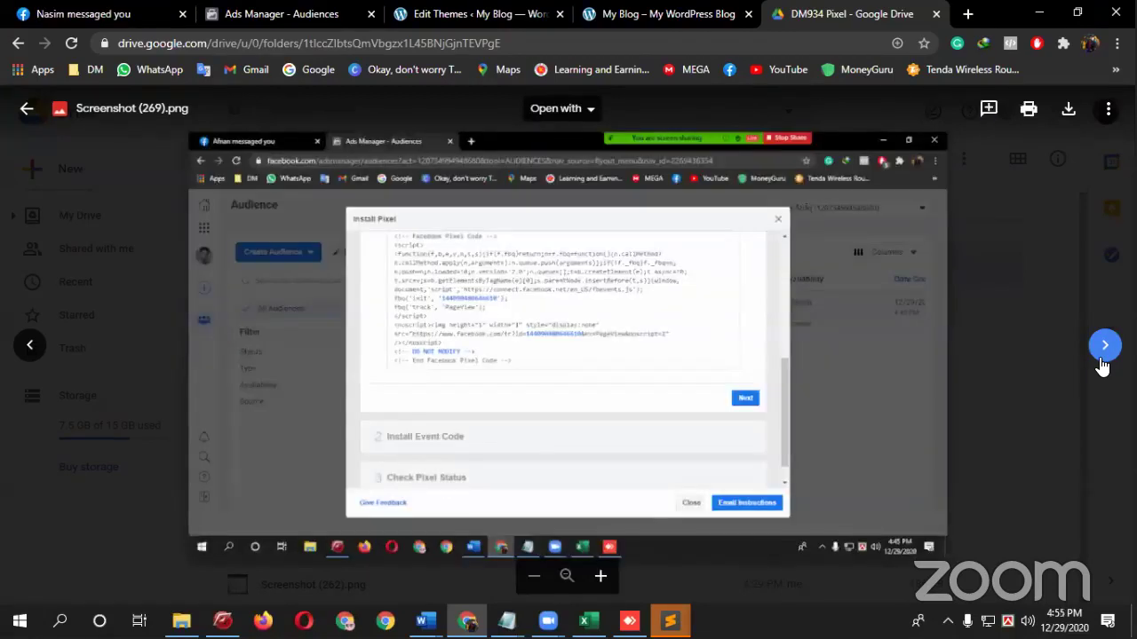
pyautogui.click(1102, 355)
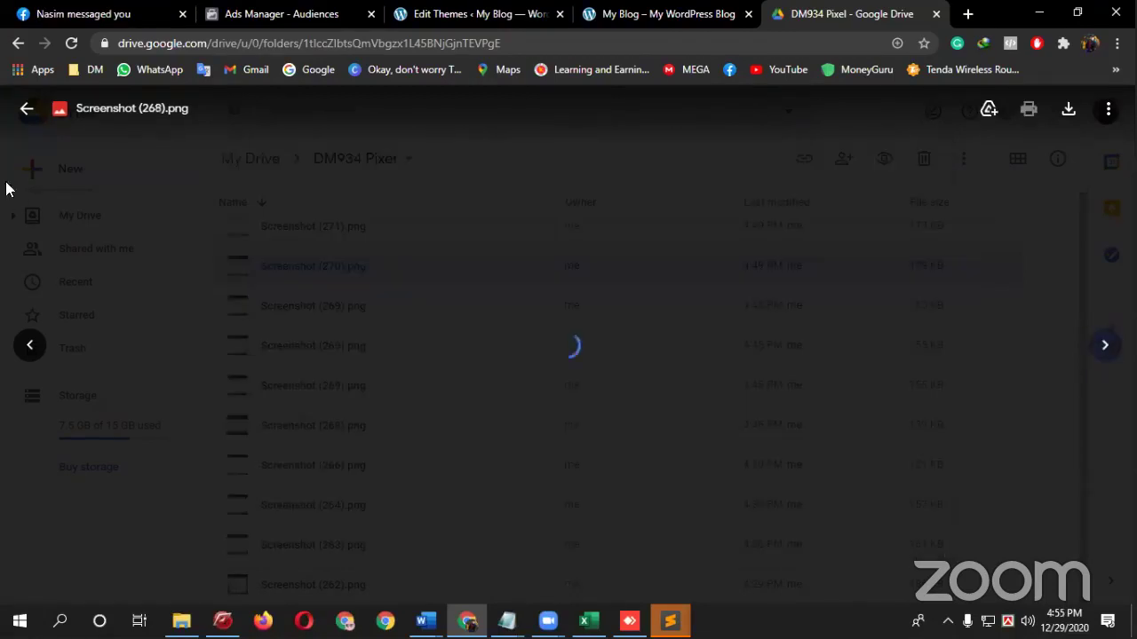
pyautogui.click(27, 109)
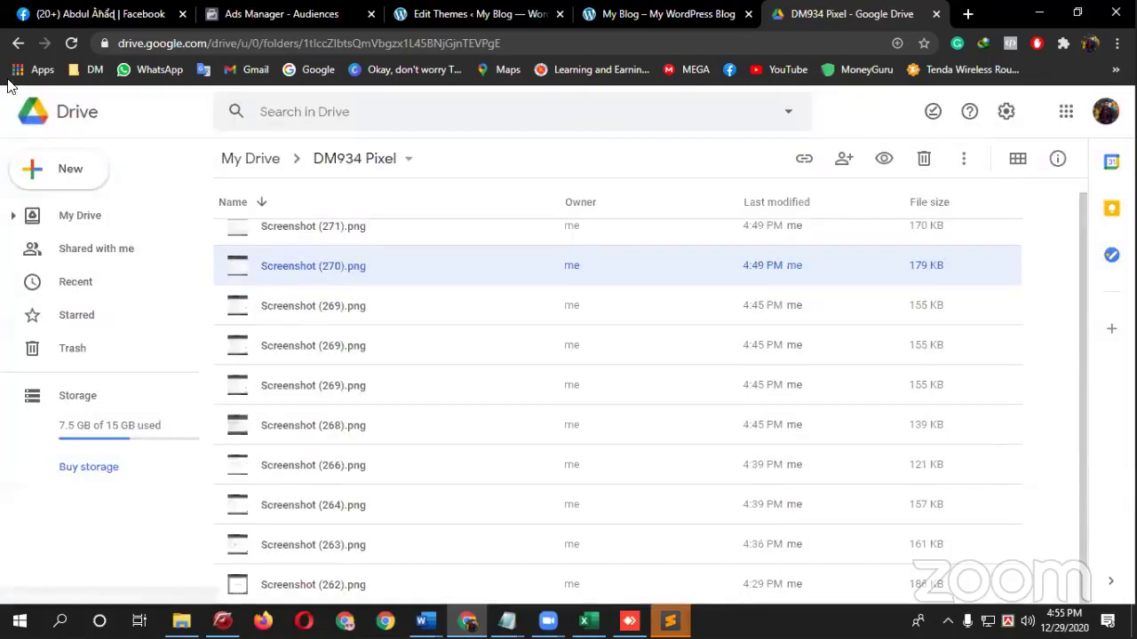
pyautogui.click(132, 215)
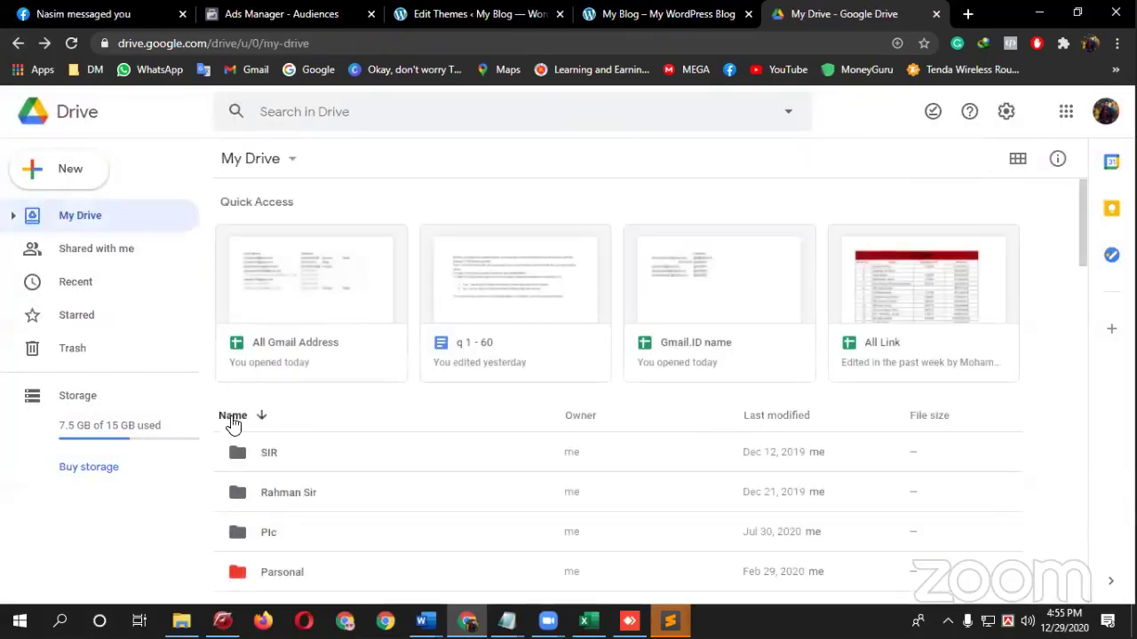
pyautogui.scroll(-5, 375, 474)
pyautogui.scroll(3, 345, 454)
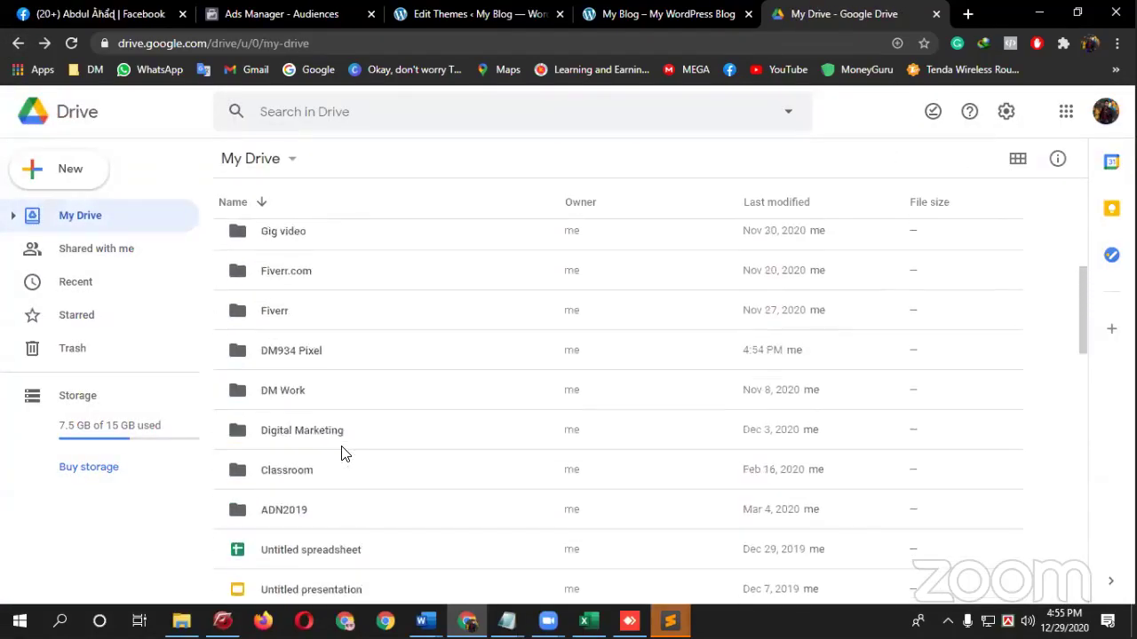
# Step: Change DM934 Pixel's link access from Restricted to Anyone with the link and copy it
pyautogui.rightClick(284, 359)
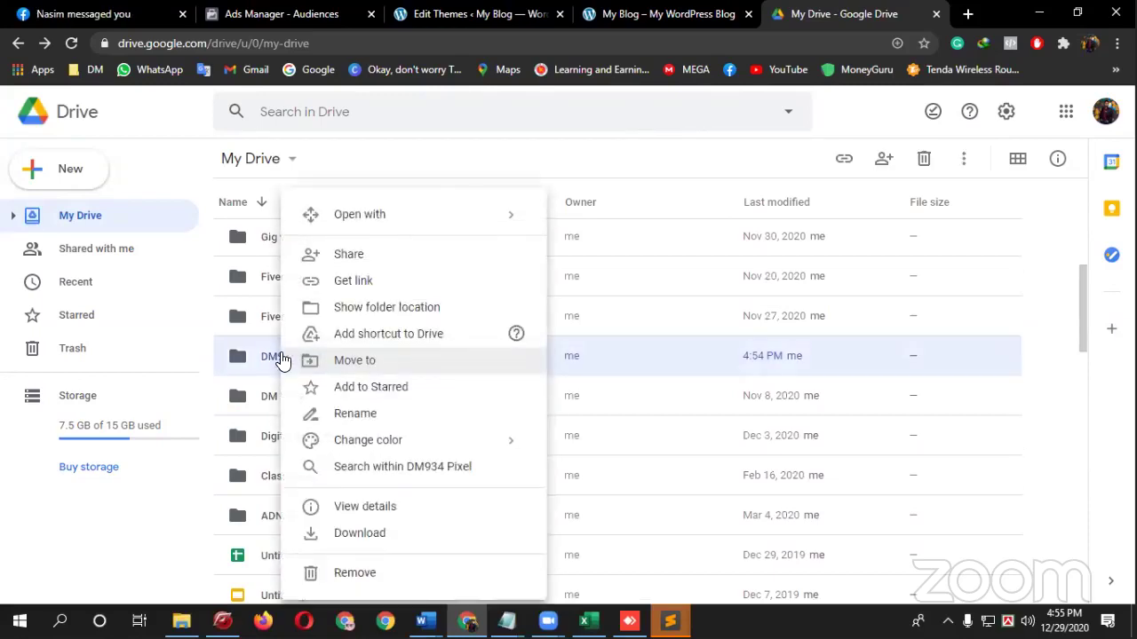
pyautogui.click(373, 282)
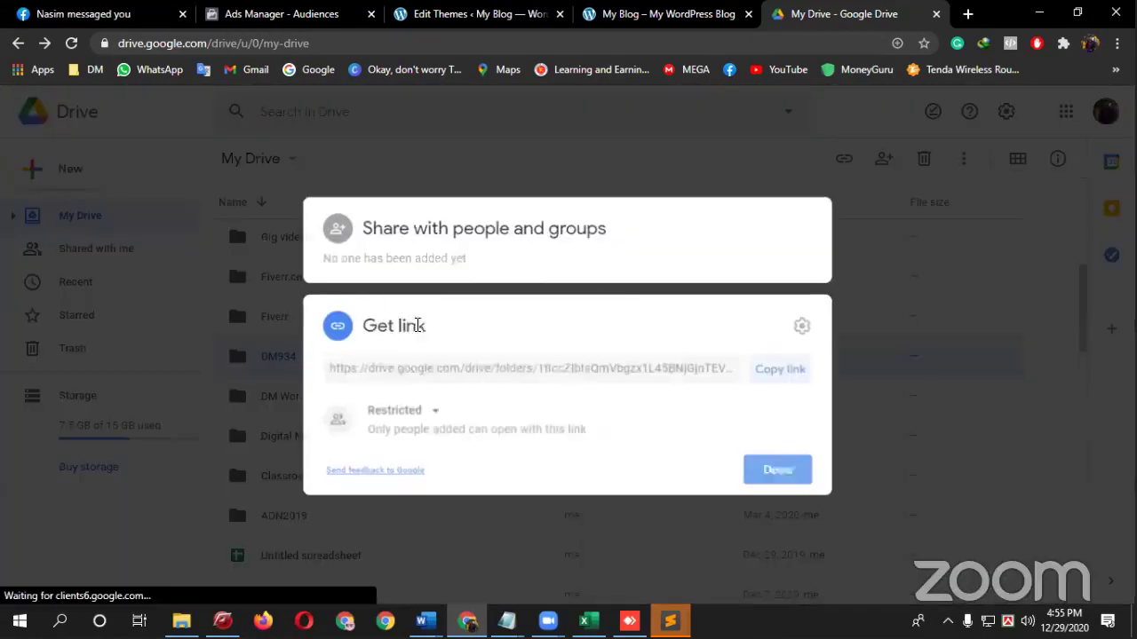
pyautogui.click(800, 375)
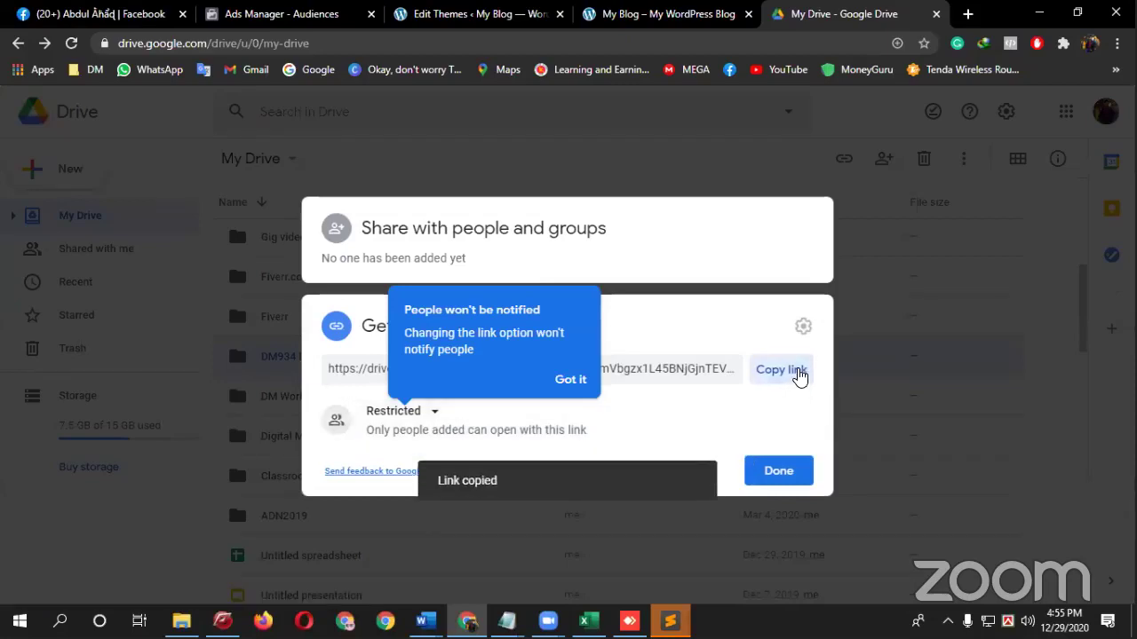
pyautogui.click(434, 420)
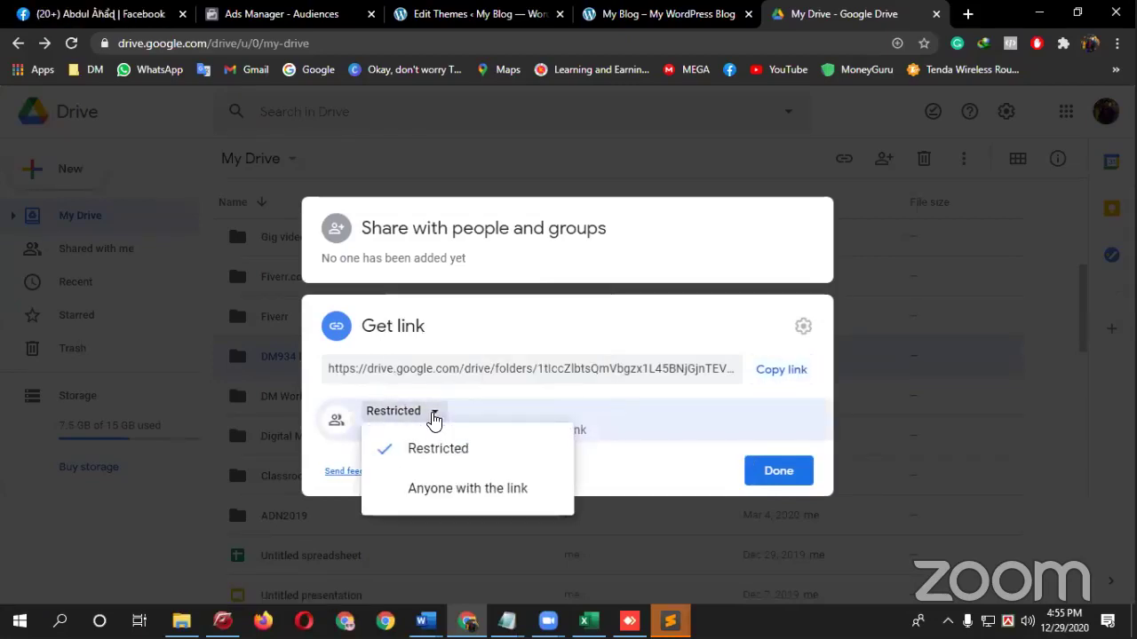
pyautogui.click(472, 490)
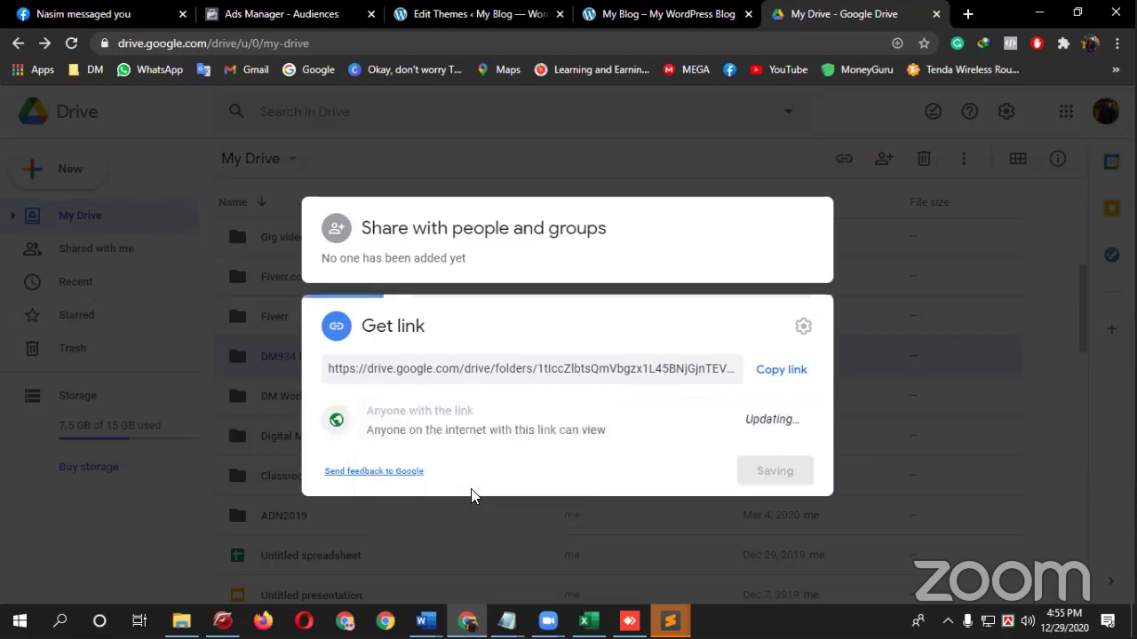
pyautogui.click(804, 369)
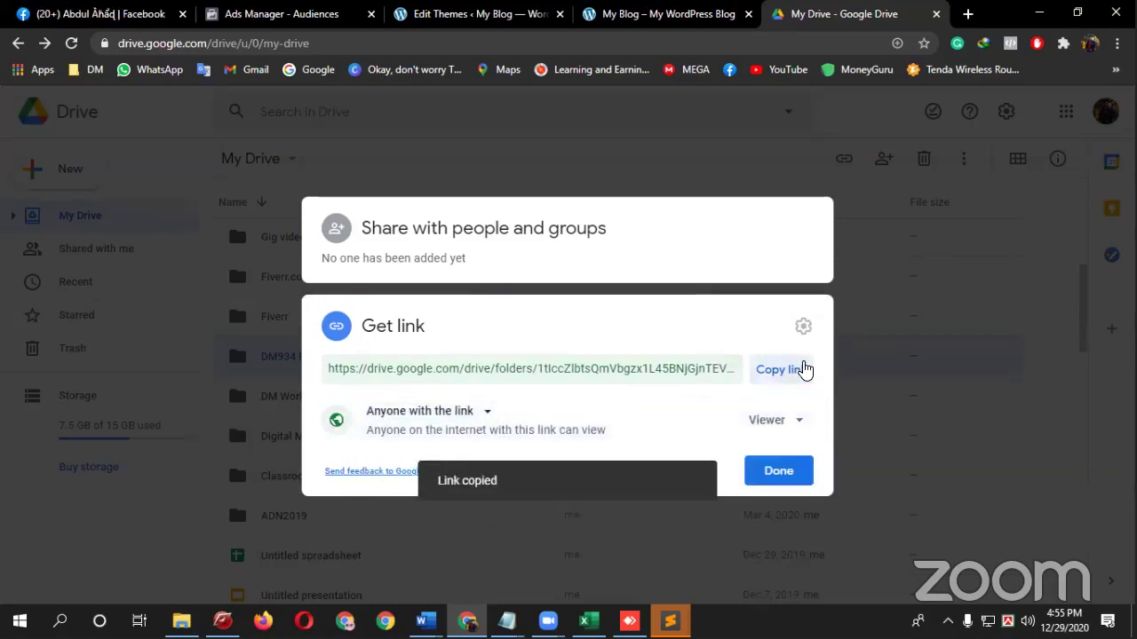
pyautogui.click(779, 472)
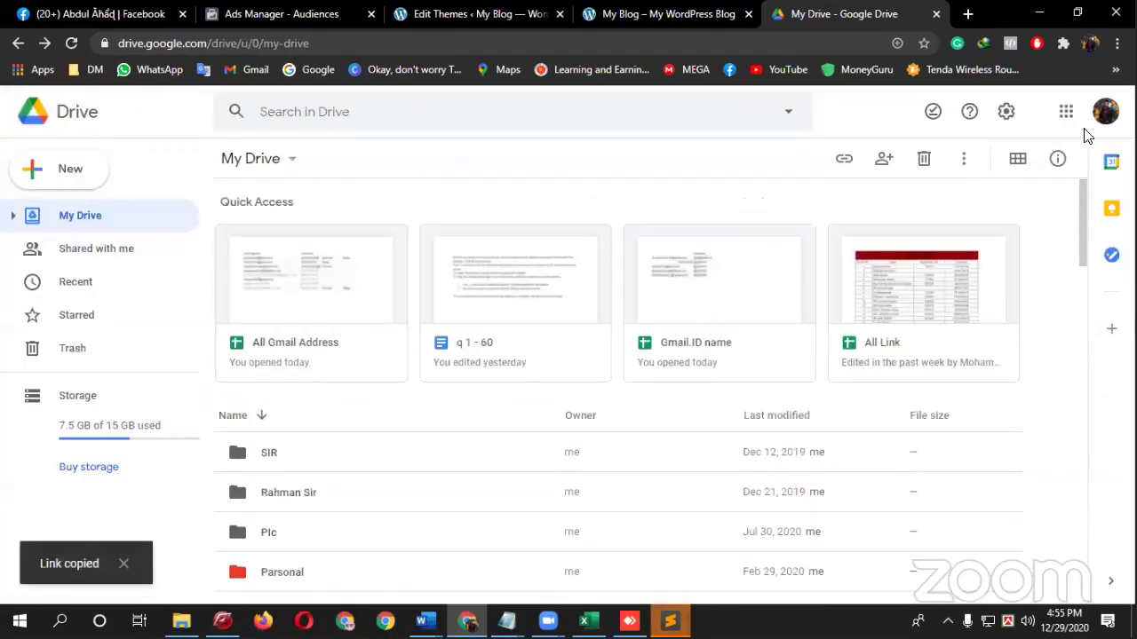
pyautogui.click(75, 11)
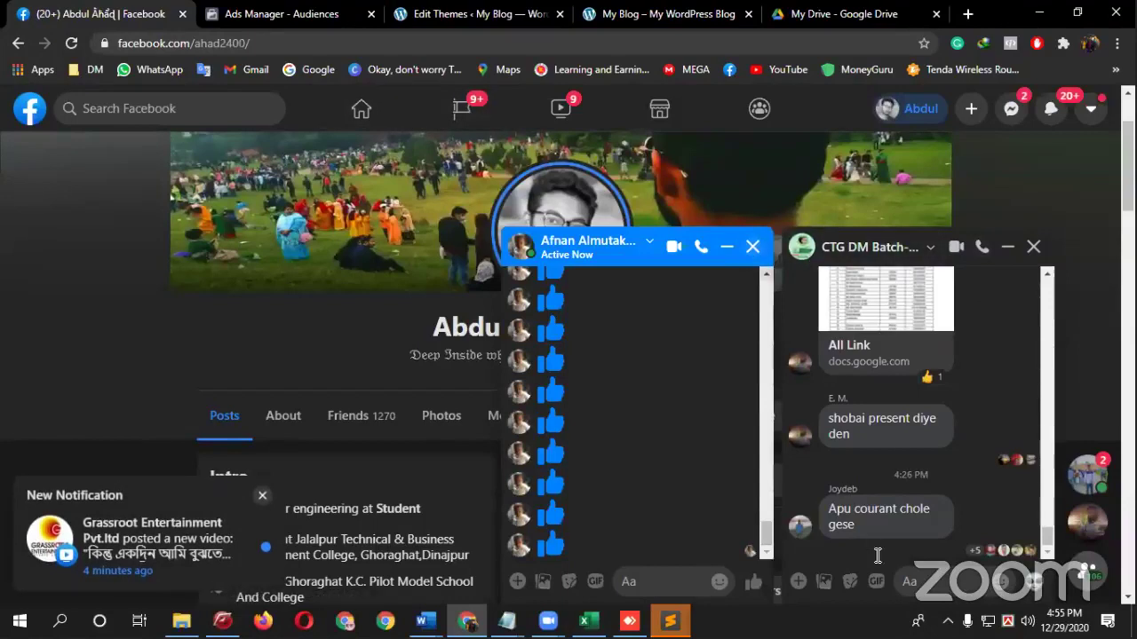
# Step: Paste and send the DM934 Pixel folder link in the class group chat
pyautogui.press('Escape')
pyautogui.click(929, 585)
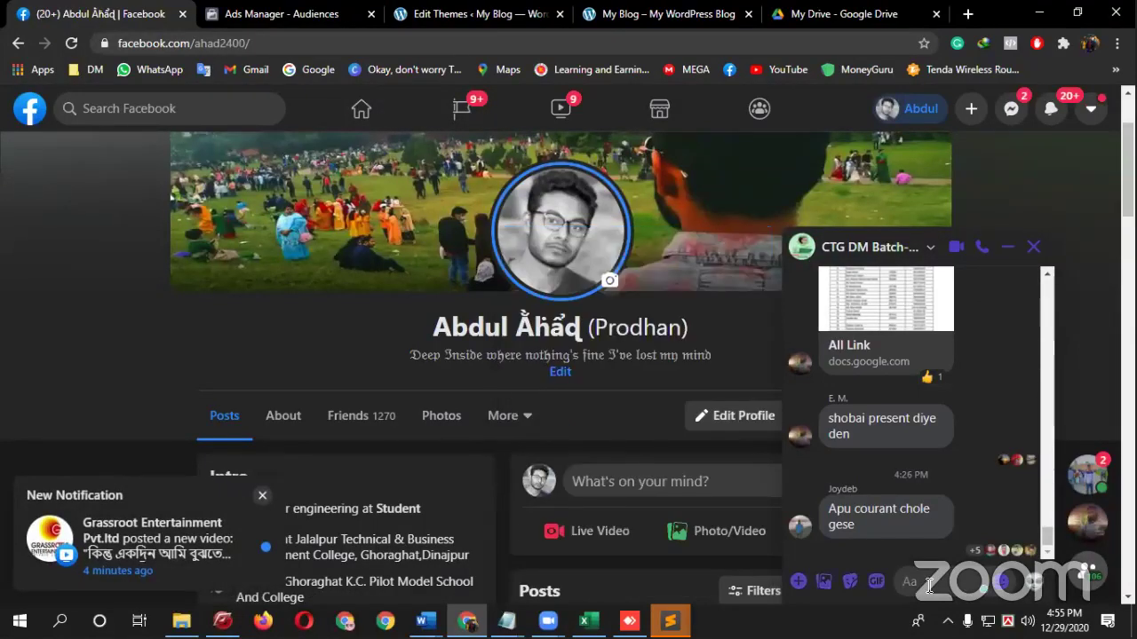
pyautogui.hotkey('ctrl', 'v')
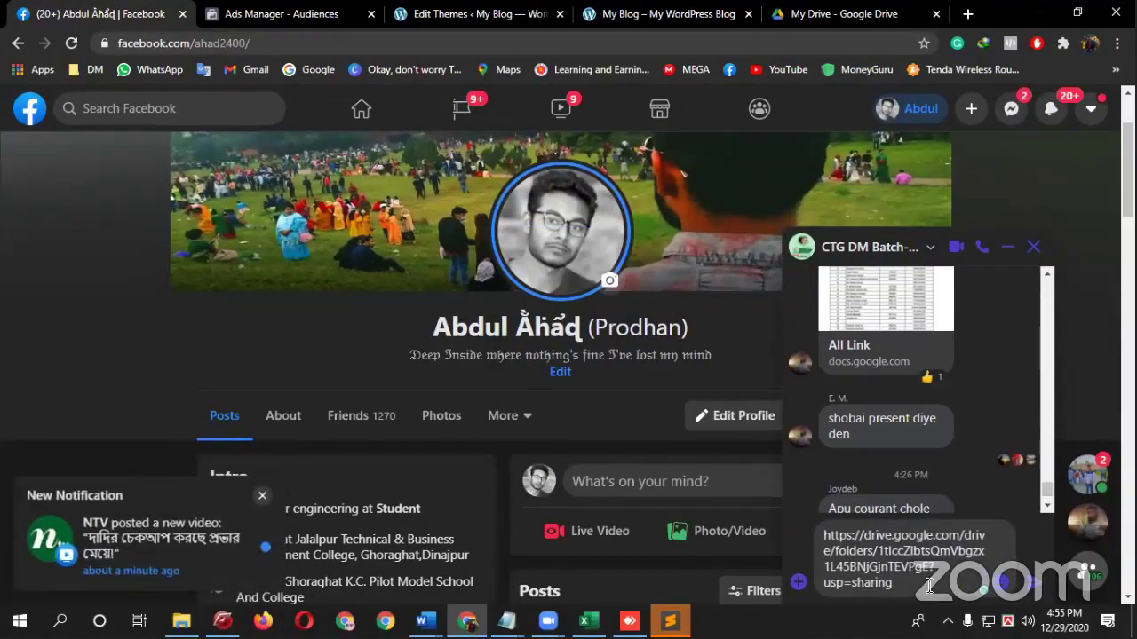
pyautogui.press('Return')
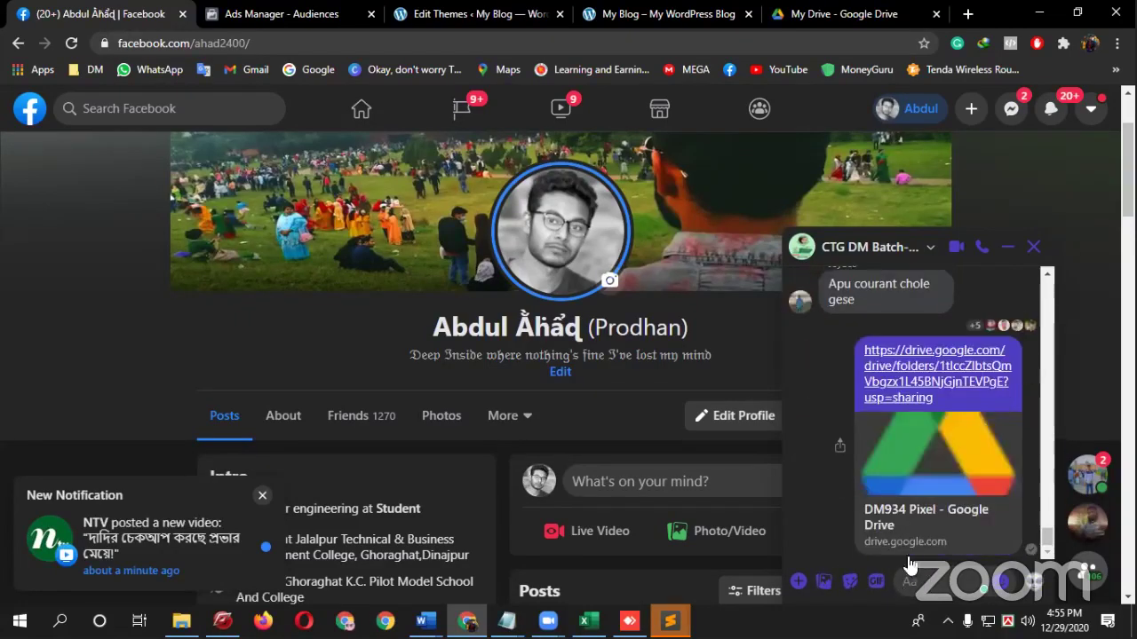
# Step: Go back to Google Drive and bring up the Google apps list
pyautogui.click(838, 13)
pyautogui.click(1066, 111)
pyautogui.scroll(-2, 965, 409)
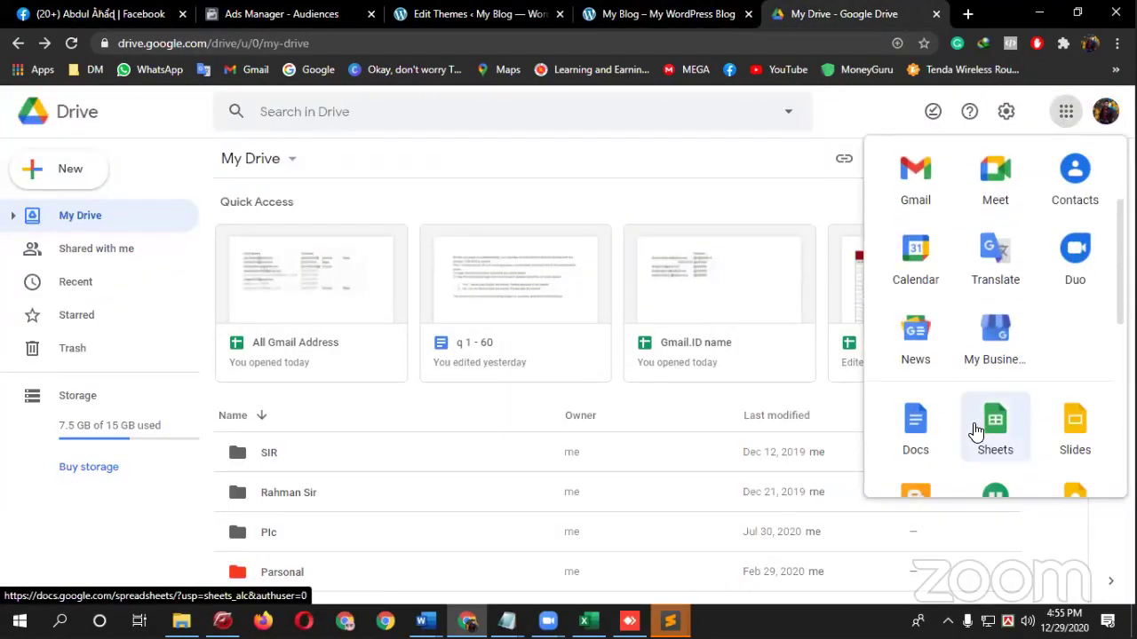
# Step: Launch Google Sheets and open the All Link spreadsheet from recent files
pyautogui.click(976, 430)
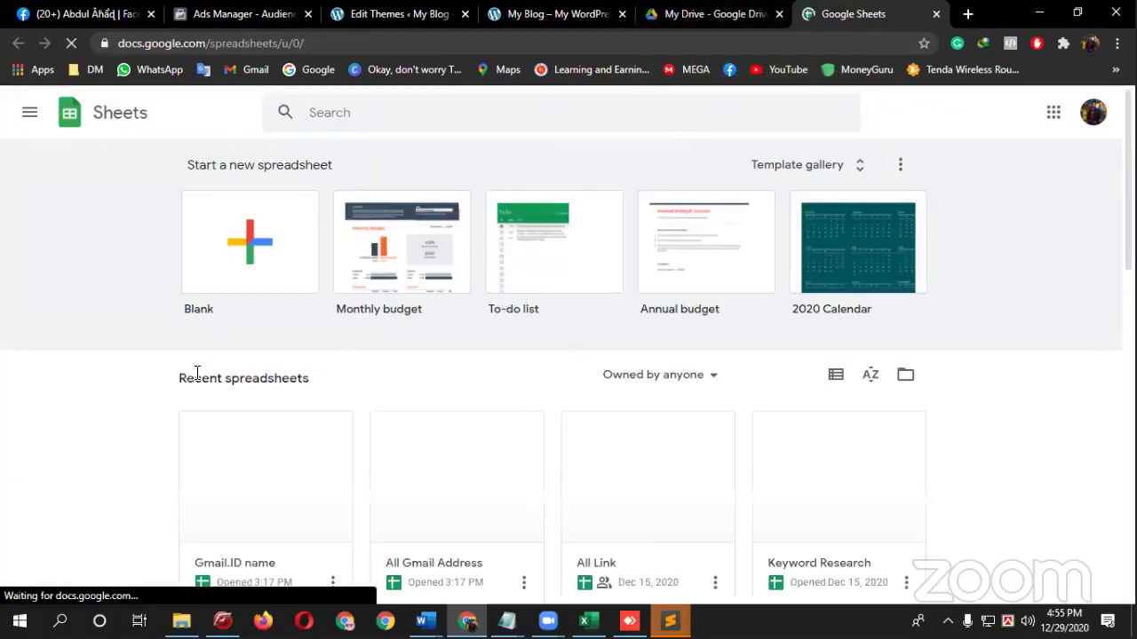
pyautogui.scroll(-1, 196, 382)
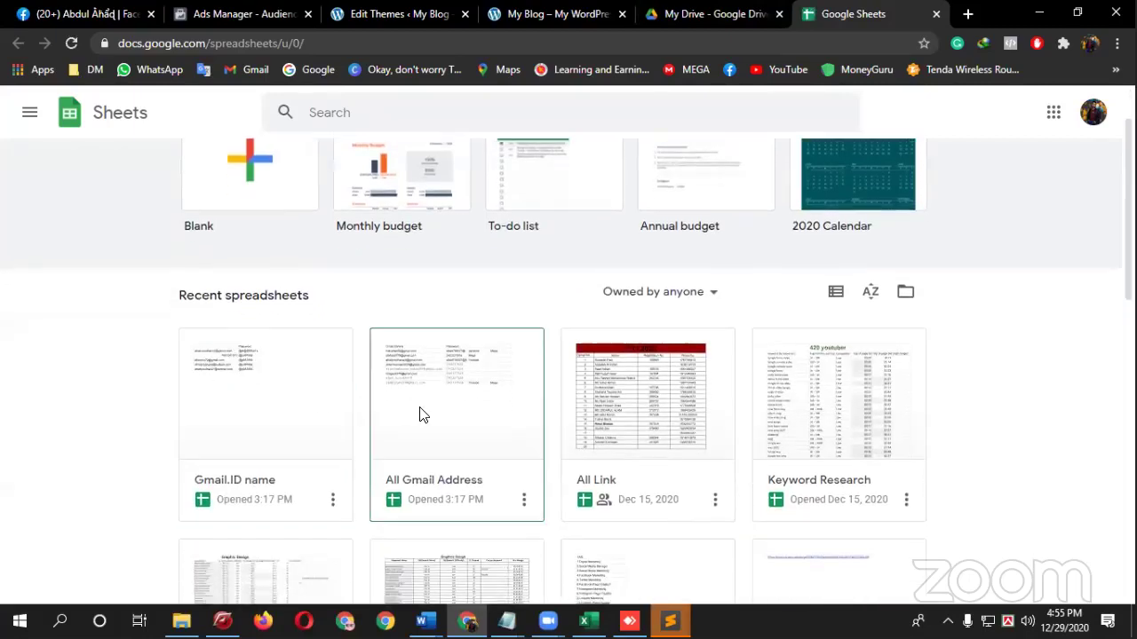
pyautogui.click(687, 435)
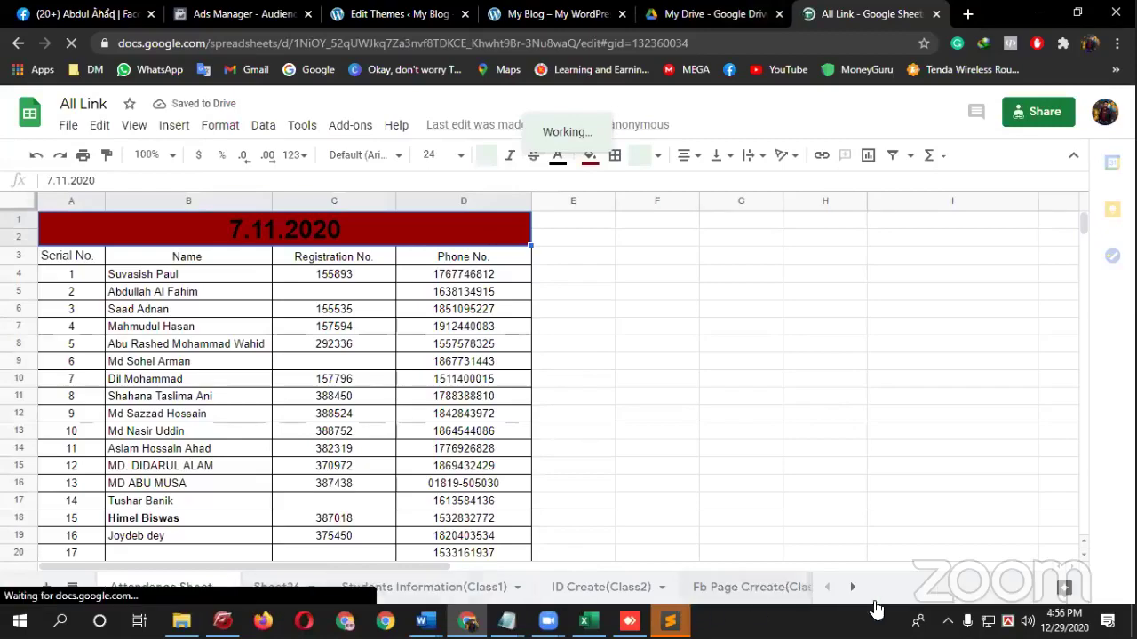
# Step: Step through the sheet tabs to Keyword Research(class21&22), leaving its options unchanged
pyautogui.click(758, 588)
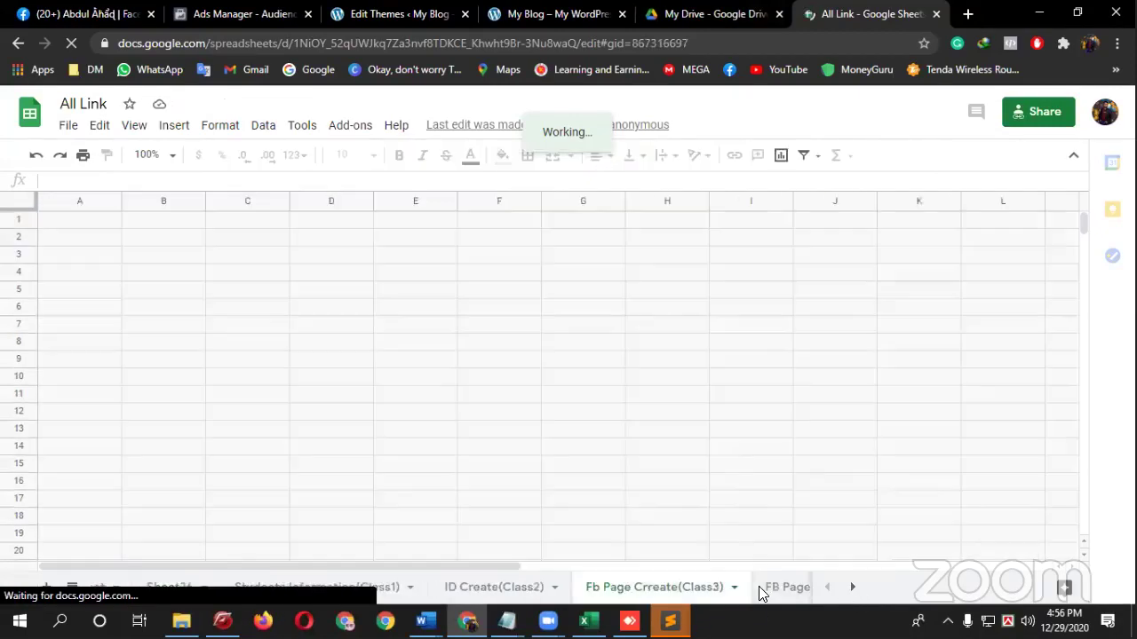
pyautogui.click(758, 587)
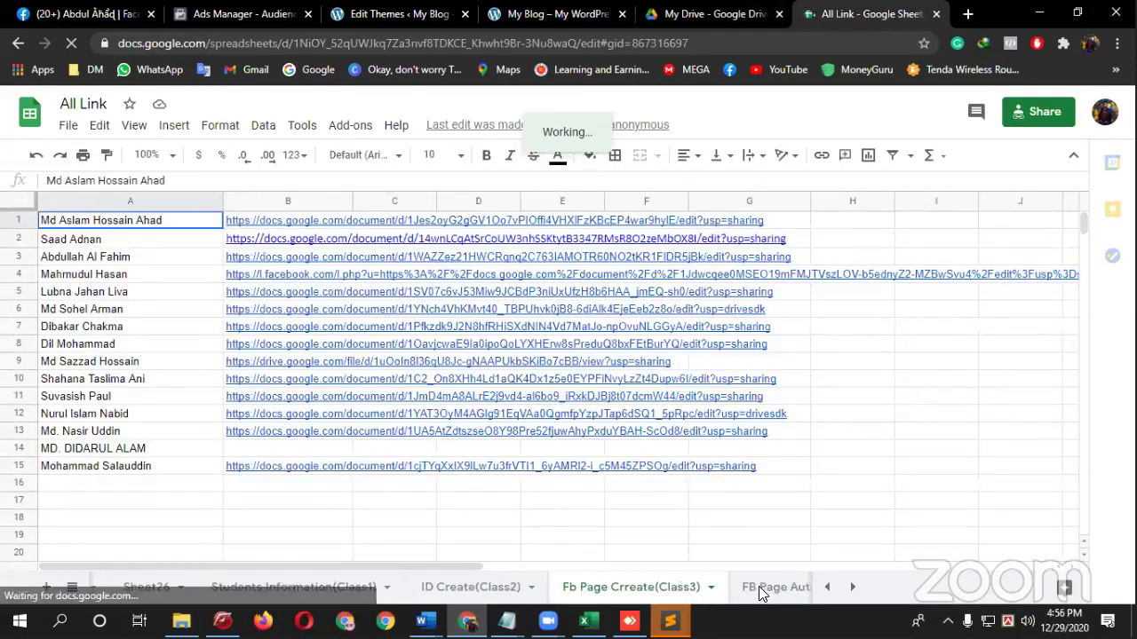
pyautogui.click(760, 587)
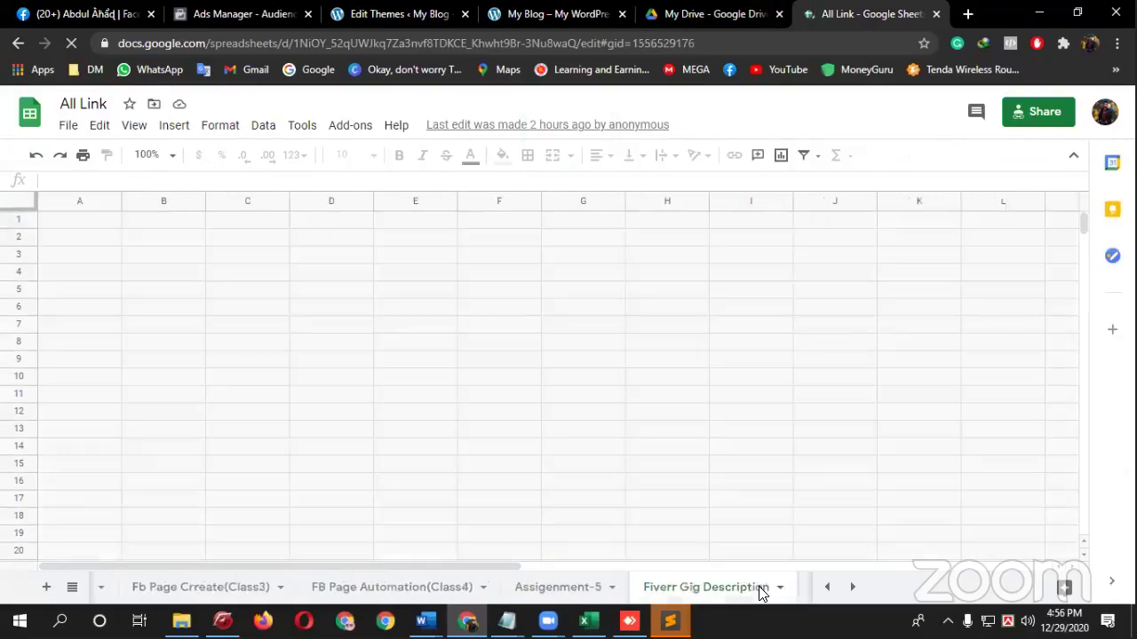
pyautogui.click(774, 593)
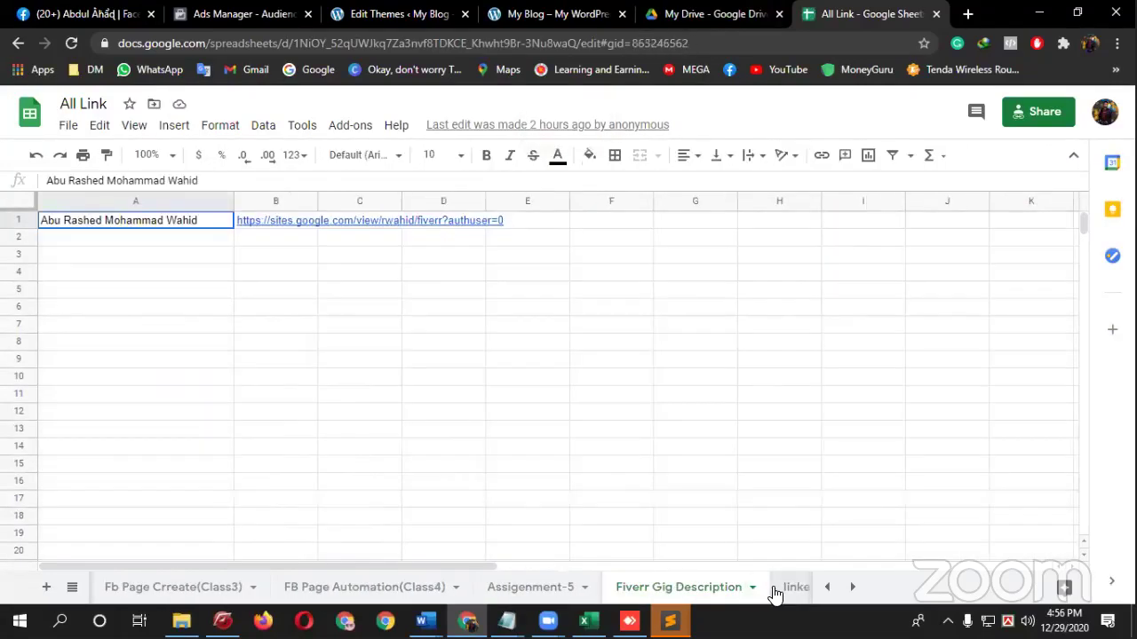
pyautogui.click(774, 593)
pyautogui.click(774, 592)
pyautogui.click(775, 592)
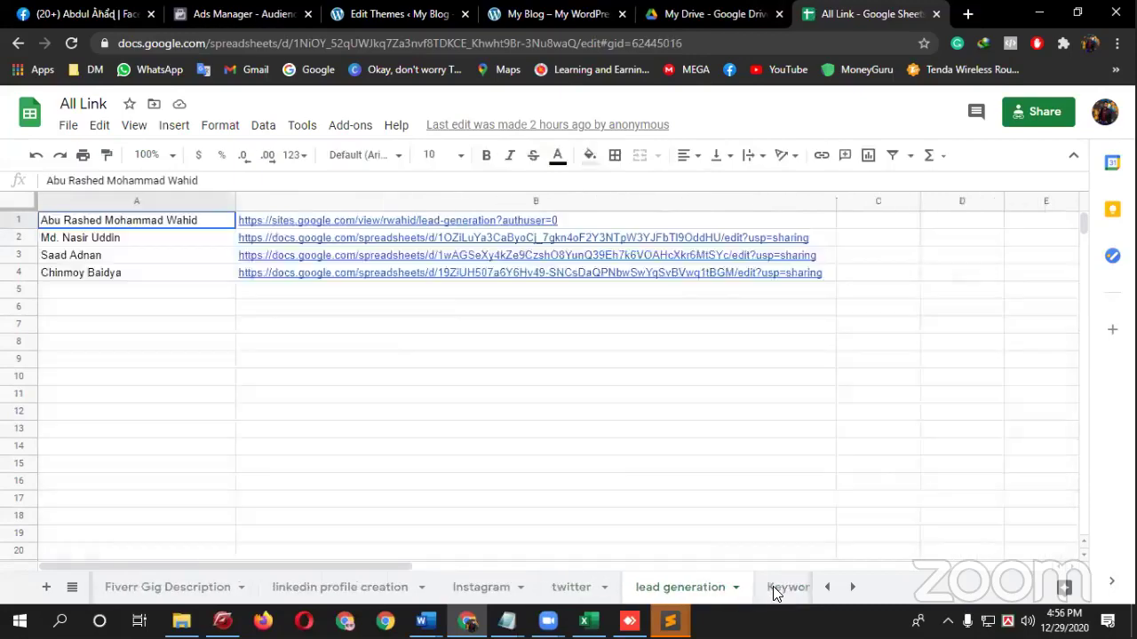
pyautogui.click(775, 592)
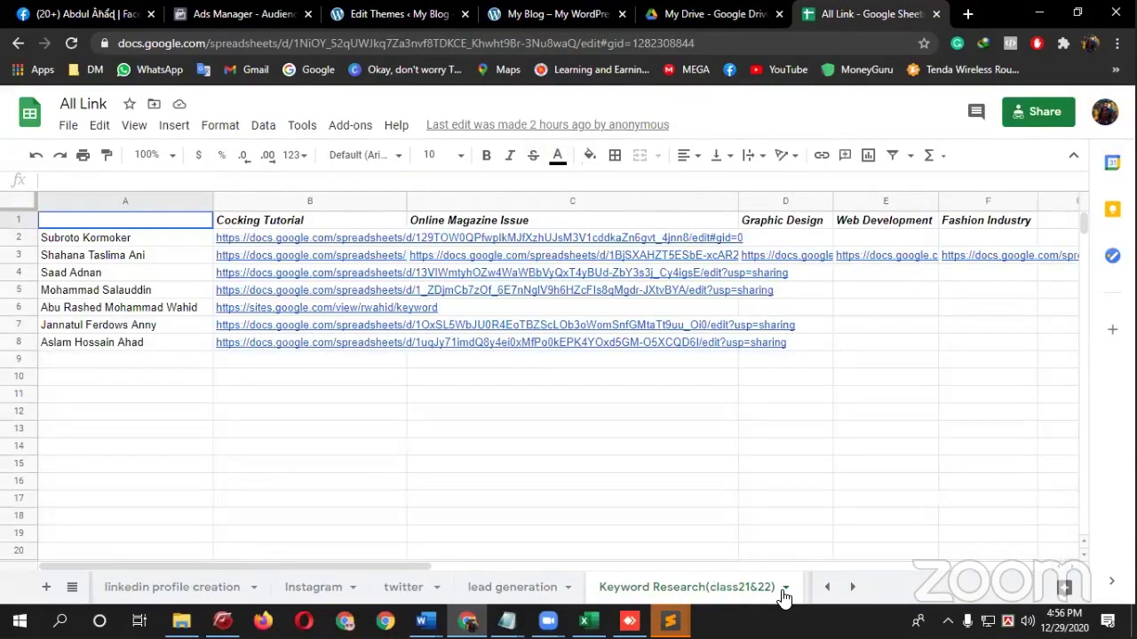
pyautogui.click(784, 588)
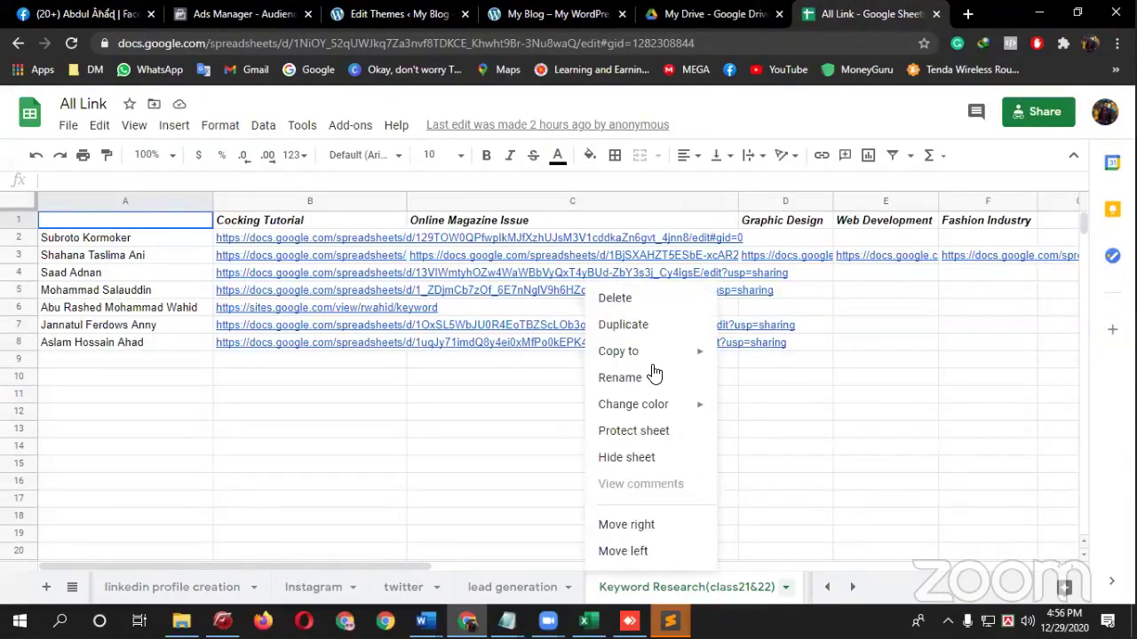
pyautogui.click(554, 509)
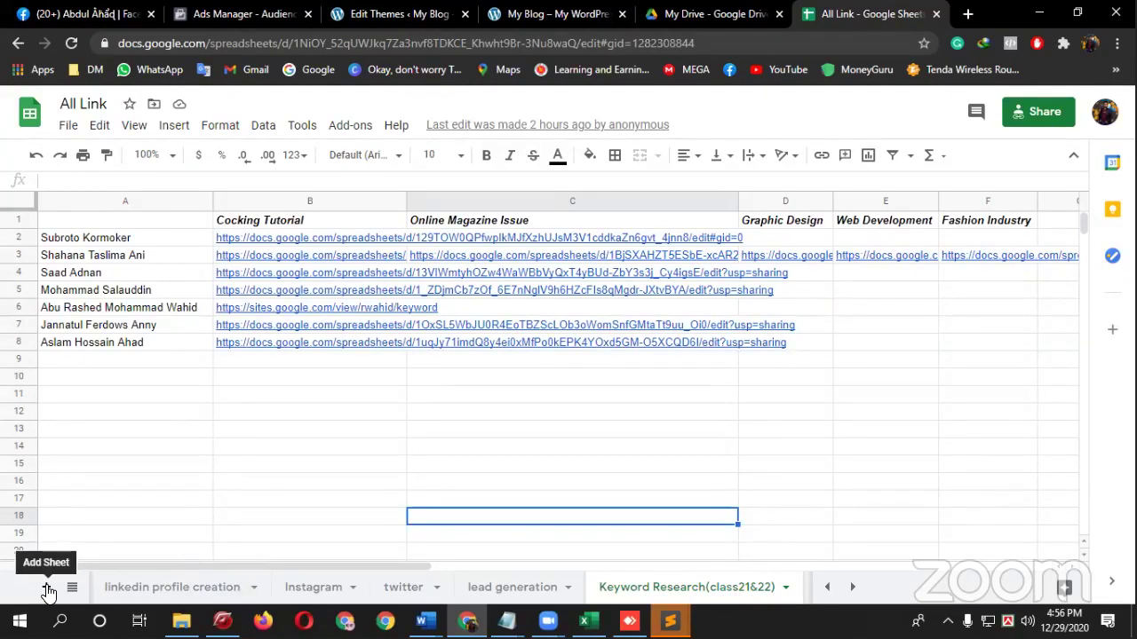
# Step: Add a new blank sheet and start renaming the Sheet27 tab
pyautogui.click(47, 590)
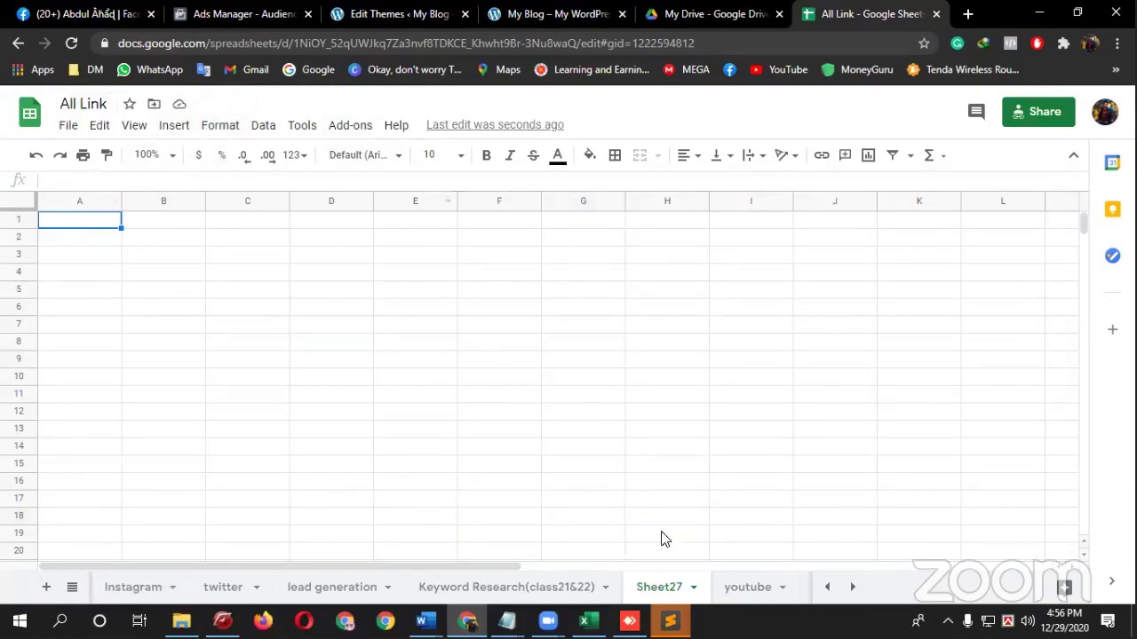
pyautogui.rightClick(661, 590)
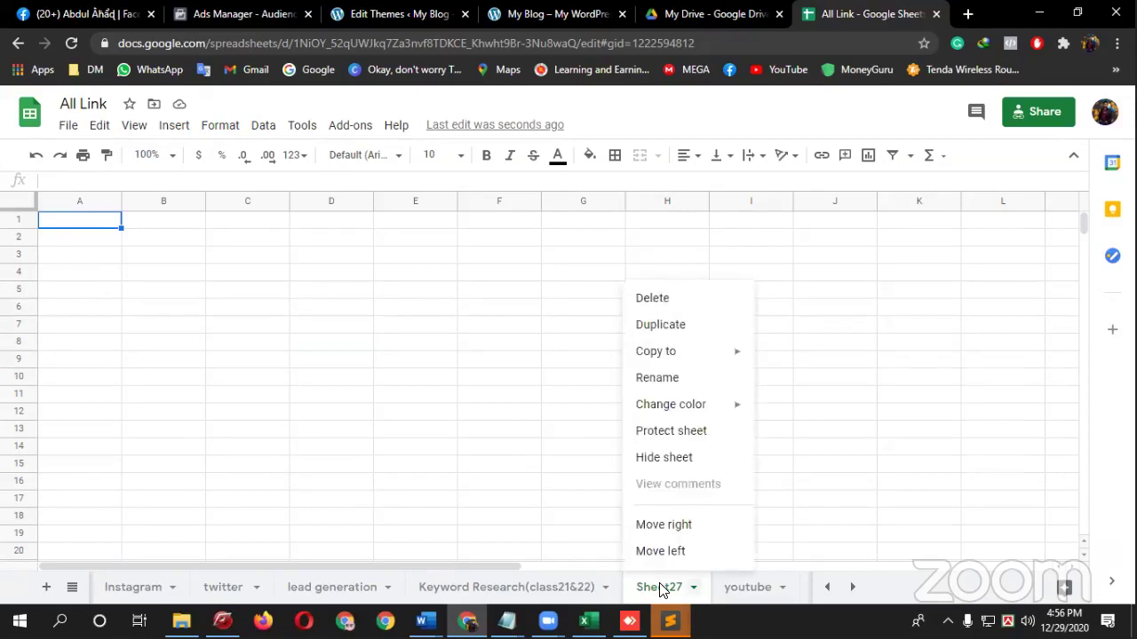
pyautogui.click(657, 377)
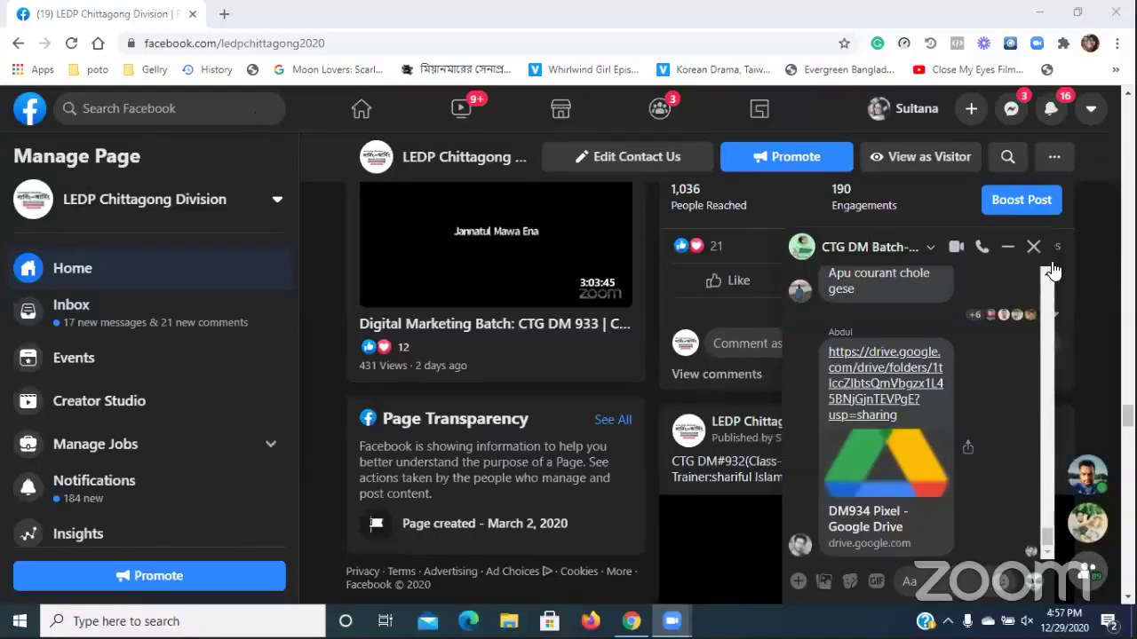
# Step: Close the batch group chat window and open a new browser tab
pyautogui.click(1033, 247)
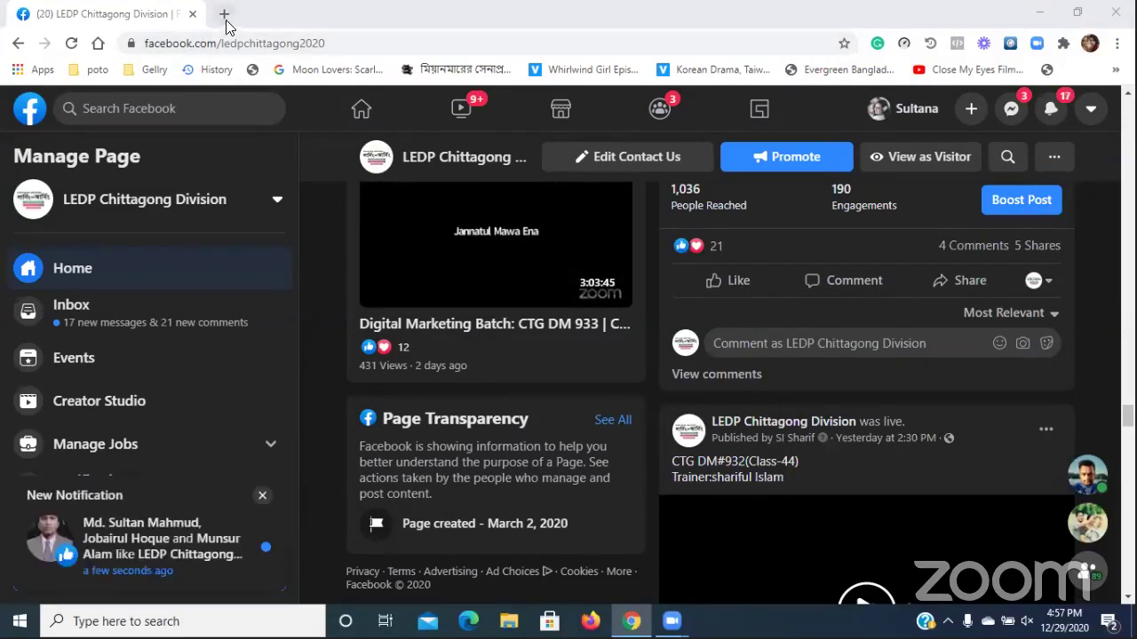
pyautogui.click(224, 14)
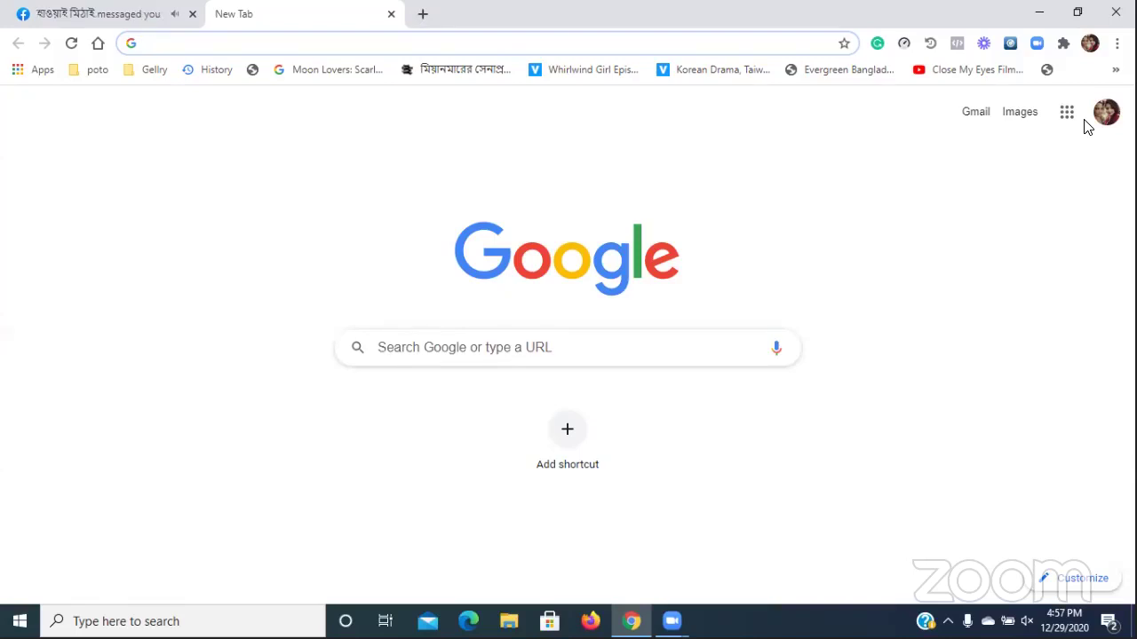
# Step: Open Google Drive under the other Google account and close the original My Drive tab
pyautogui.click(1067, 117)
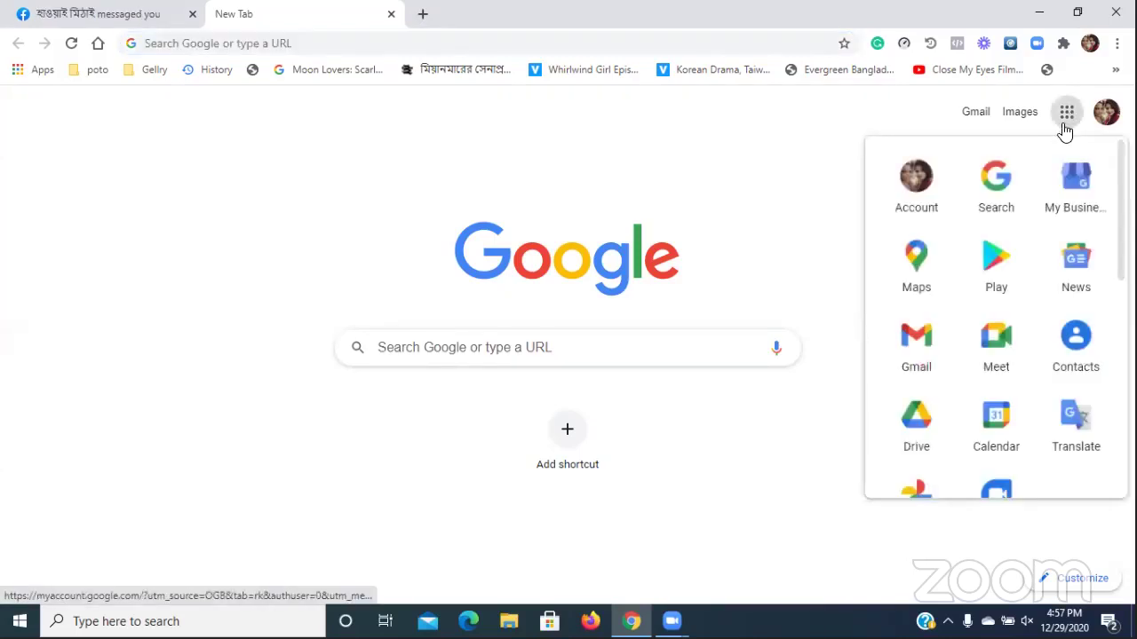
pyautogui.click(924, 433)
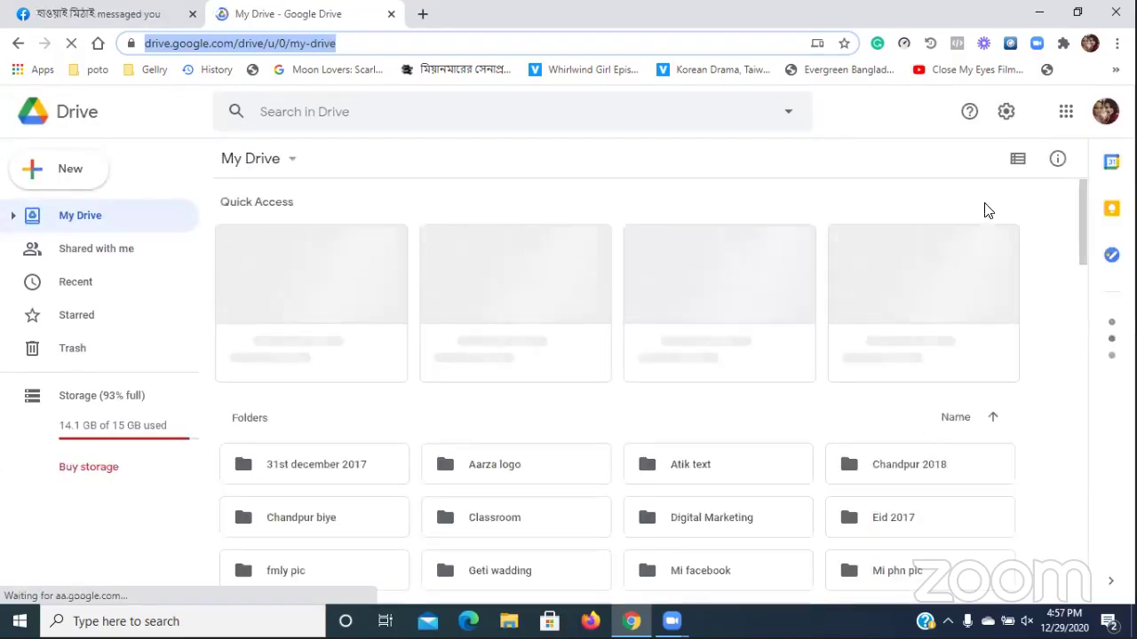
pyautogui.click(1105, 115)
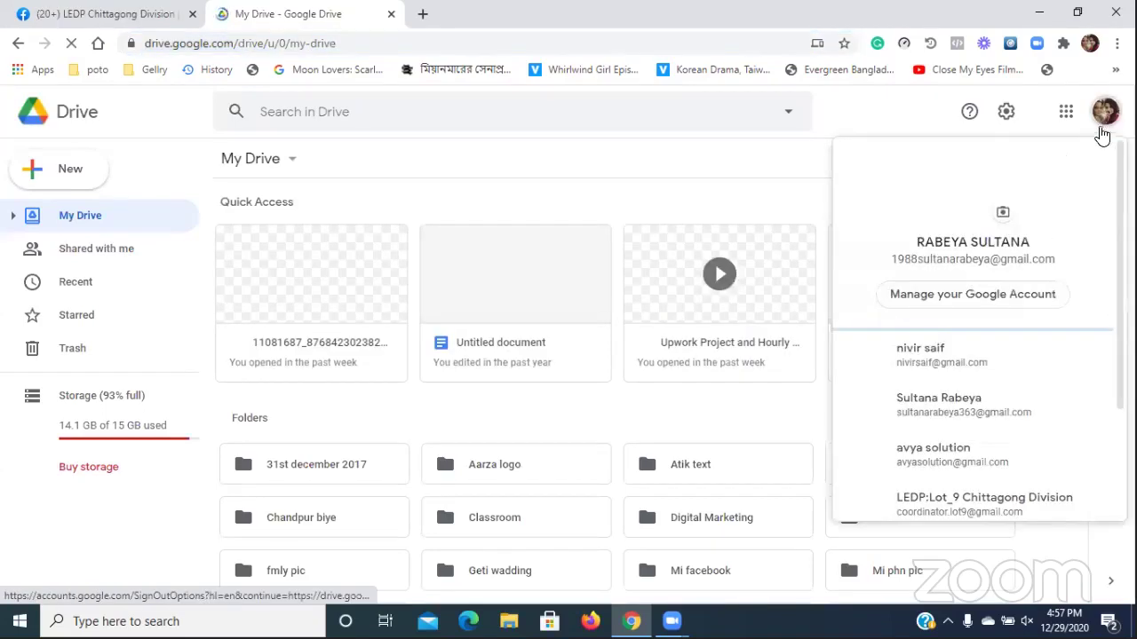
pyautogui.click(882, 402)
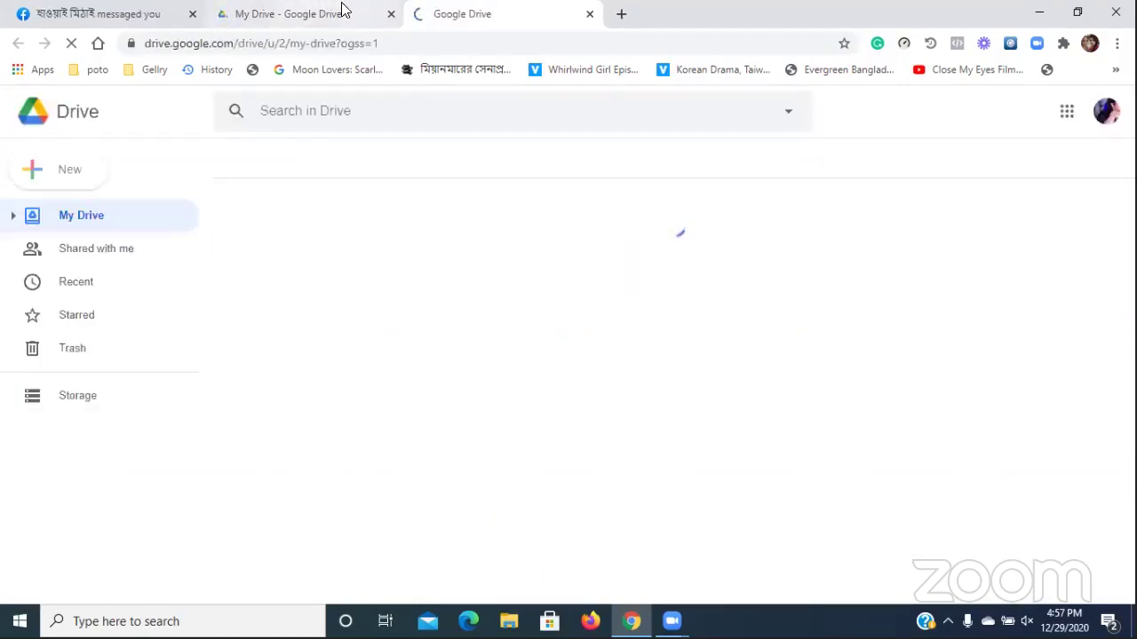
pyautogui.click(392, 16)
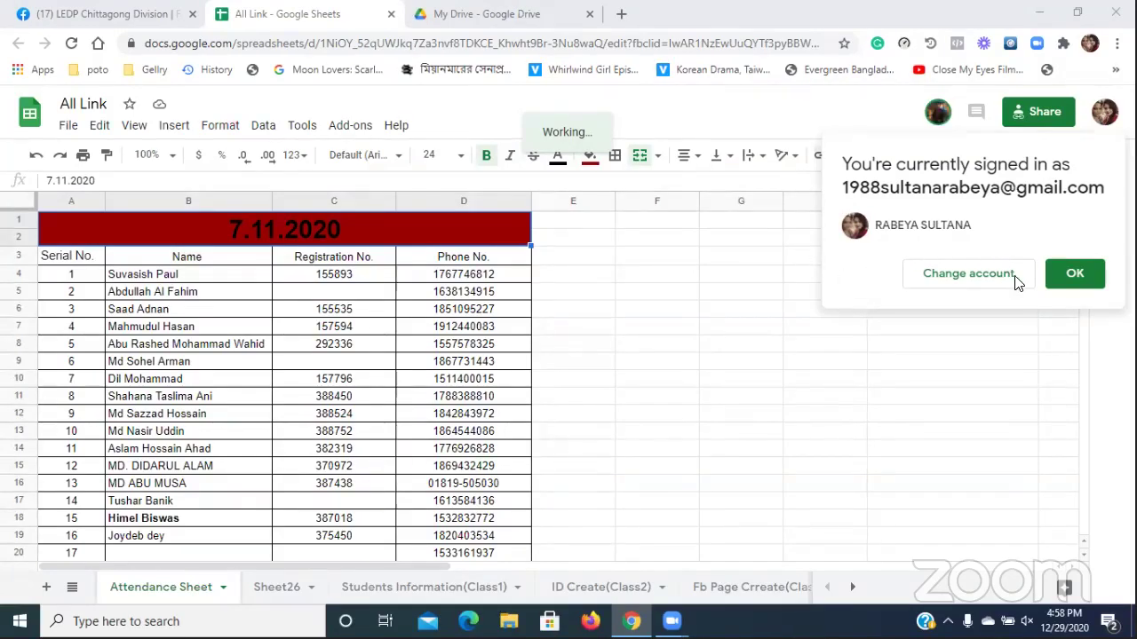
# Step: Switch All Link to the other account and scroll the Attendance Sheet to 8.11.2020
pyautogui.click(959, 277)
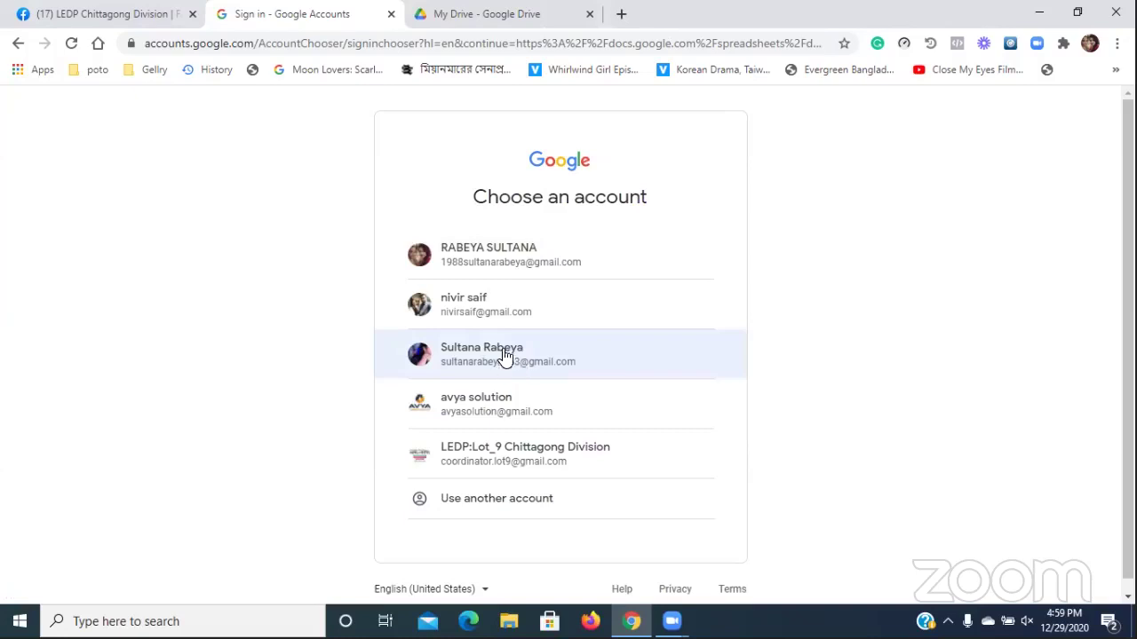
pyautogui.click(498, 349)
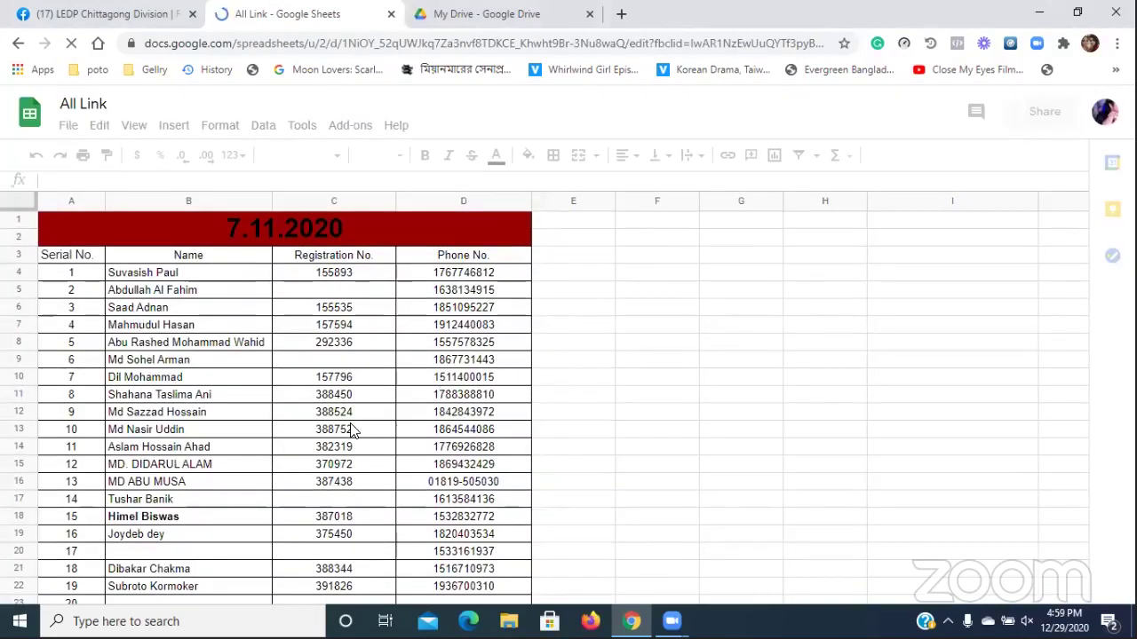
pyautogui.scroll(-3, 350, 430)
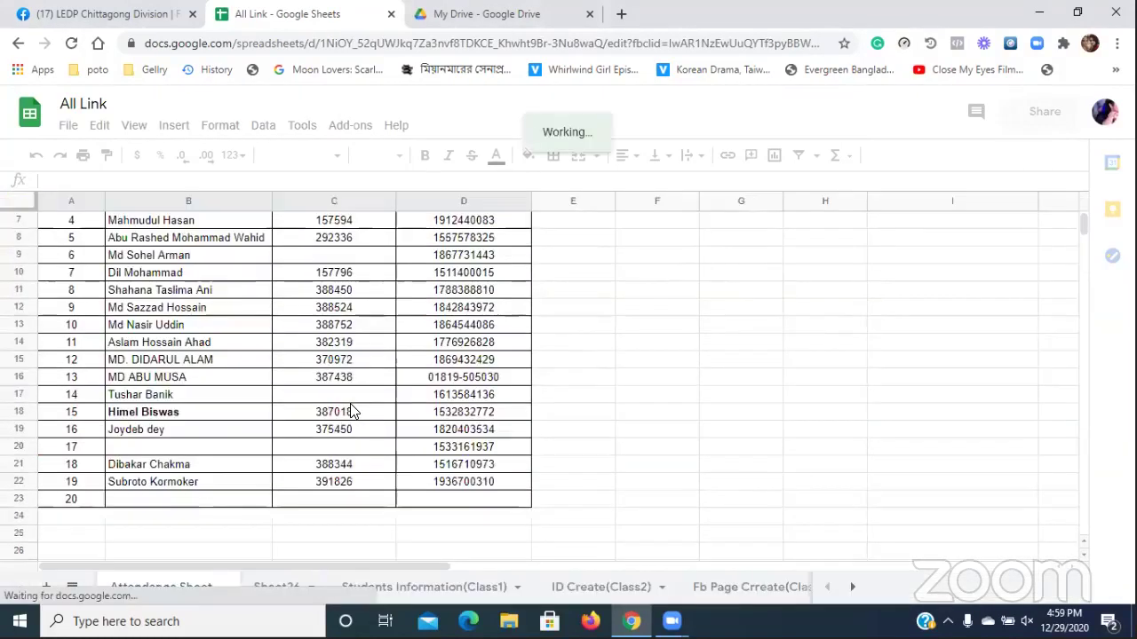
pyautogui.scroll(-2, 350, 404)
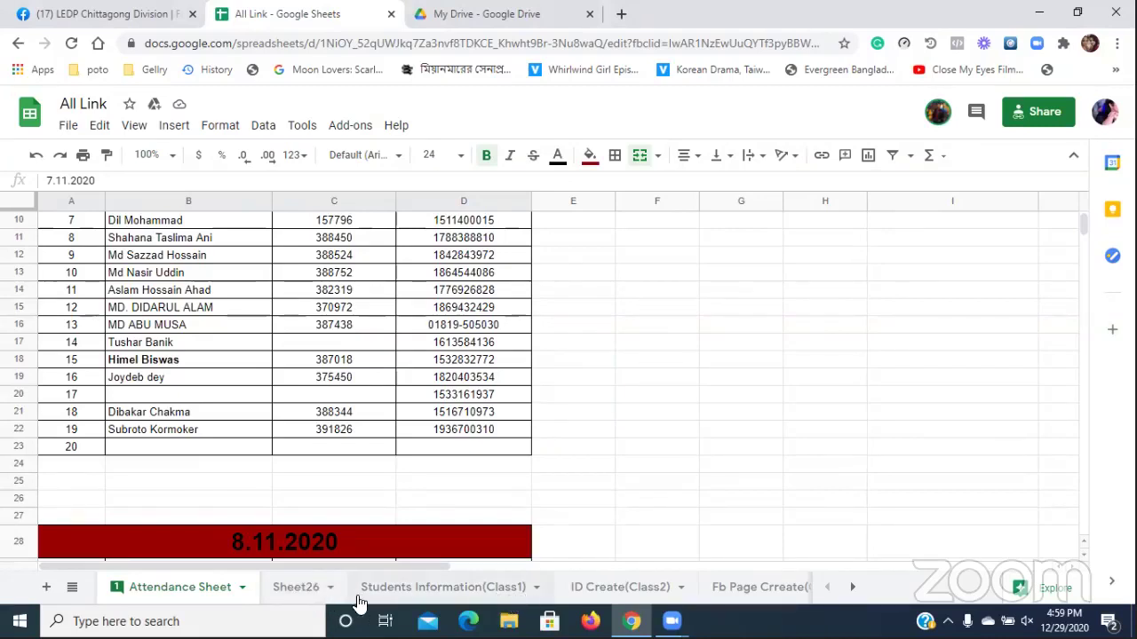
# Step: Move from Sheet26 to Students Information(Class1) and scroll right to columns K–N
pyautogui.click(313, 589)
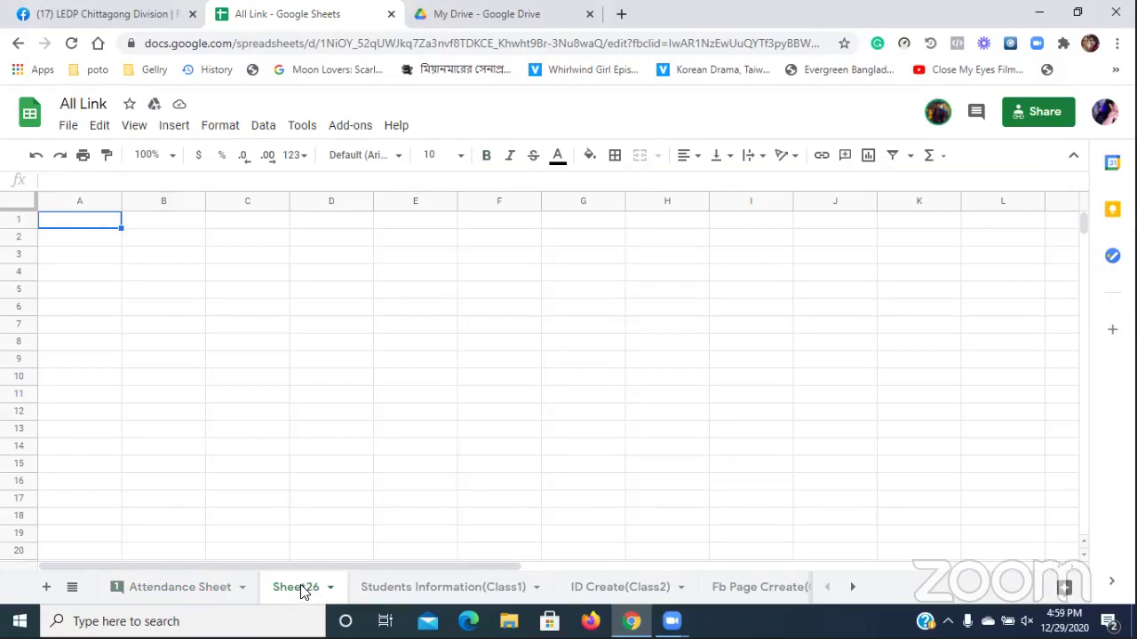
pyautogui.click(412, 589)
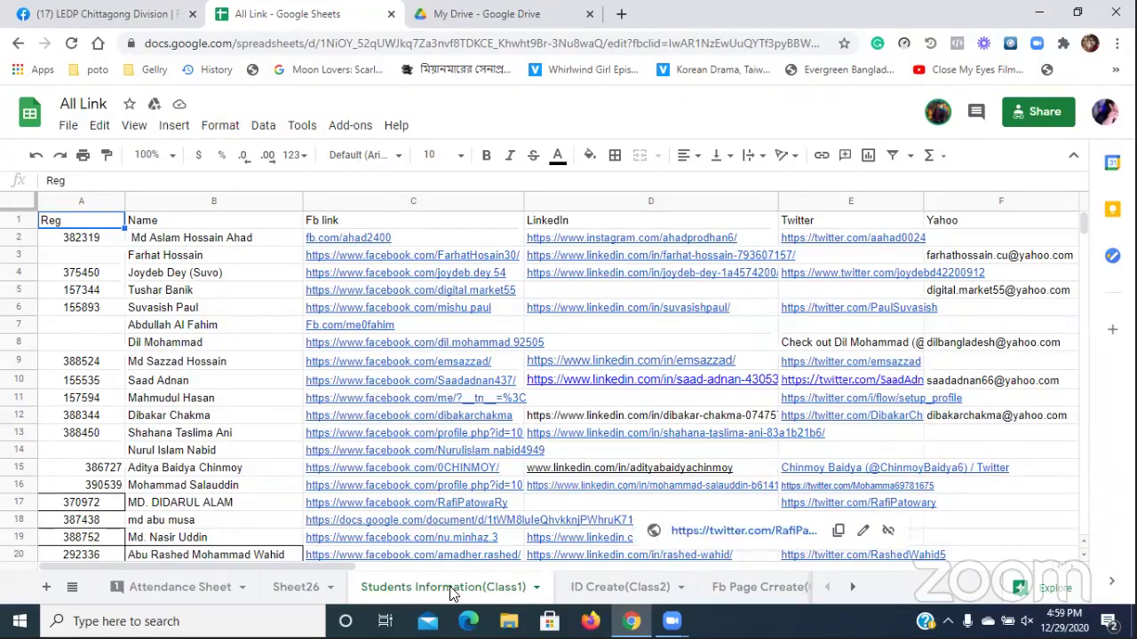
pyautogui.moveTo(312, 565); pyautogui.dragTo(876, 563)
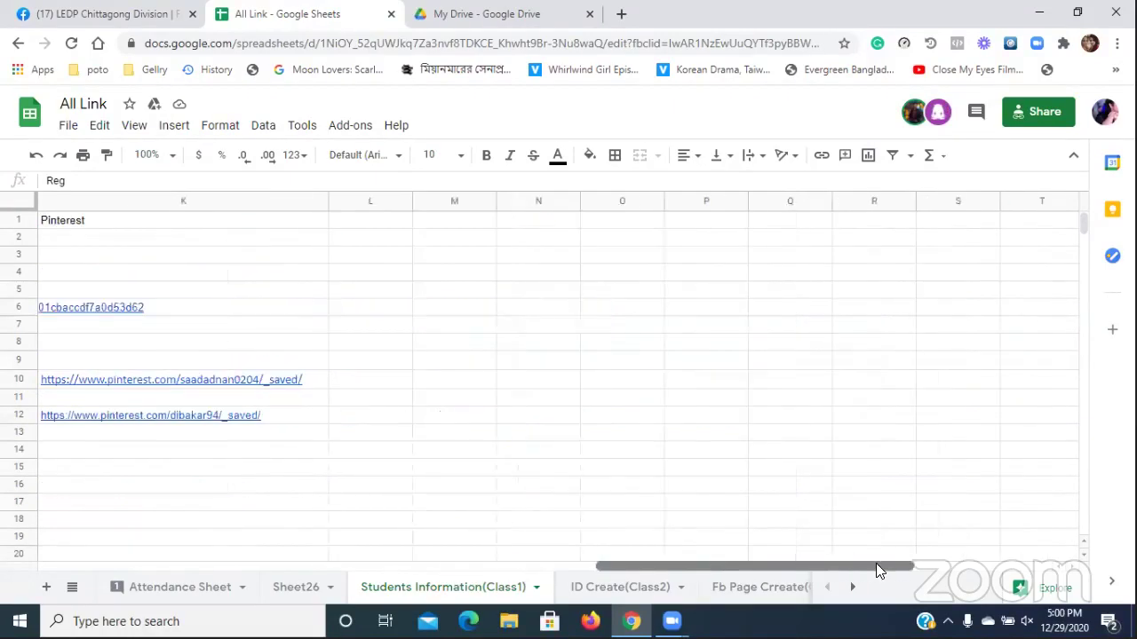
# Step: Enter the heading 'Facebook work sample' in cell L1
pyautogui.click(373, 224)
pyautogui.doubleClick(364, 220)
pyautogui.write('Fa')
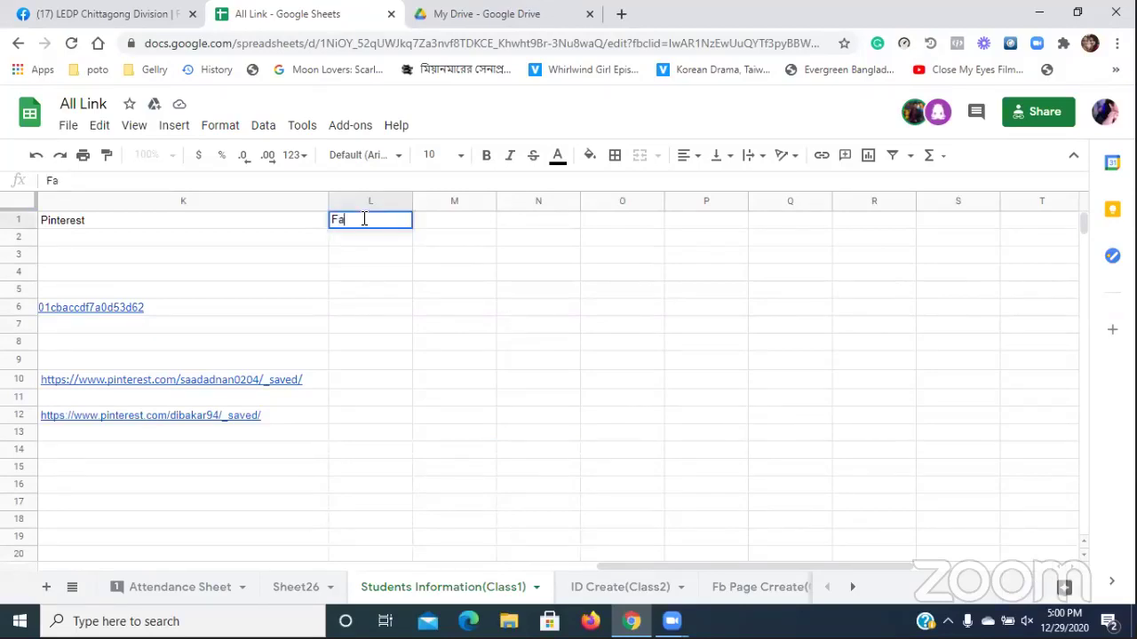
pyautogui.write('cebook work sample')
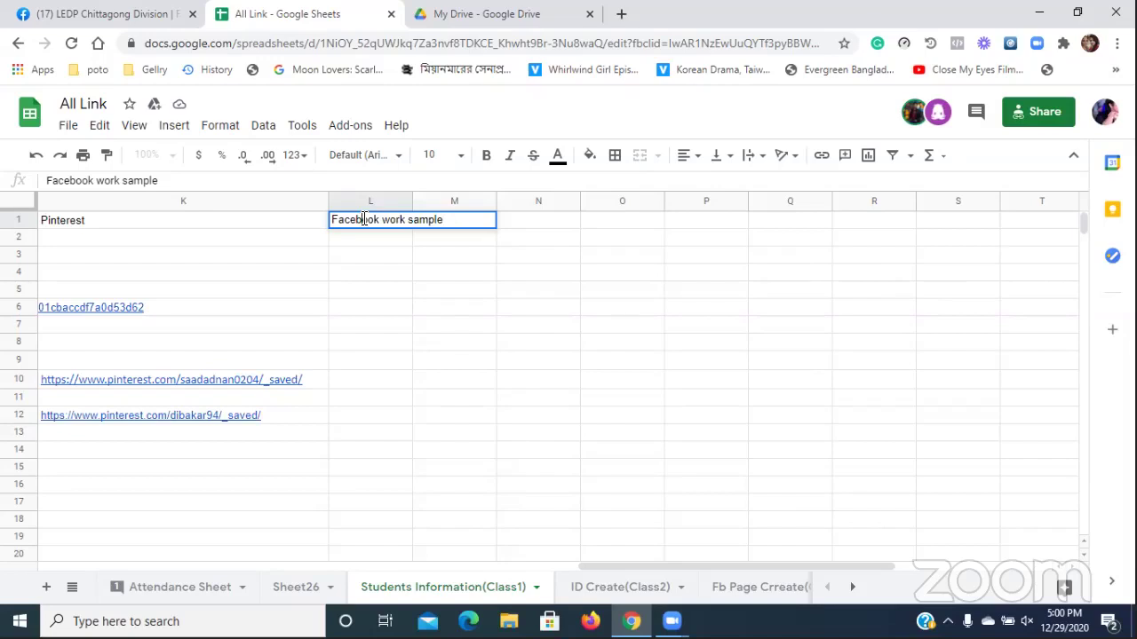
pyautogui.moveTo(364, 219); pyautogui.dragTo(377, 232)
pyautogui.click(459, 217)
pyautogui.click(441, 260)
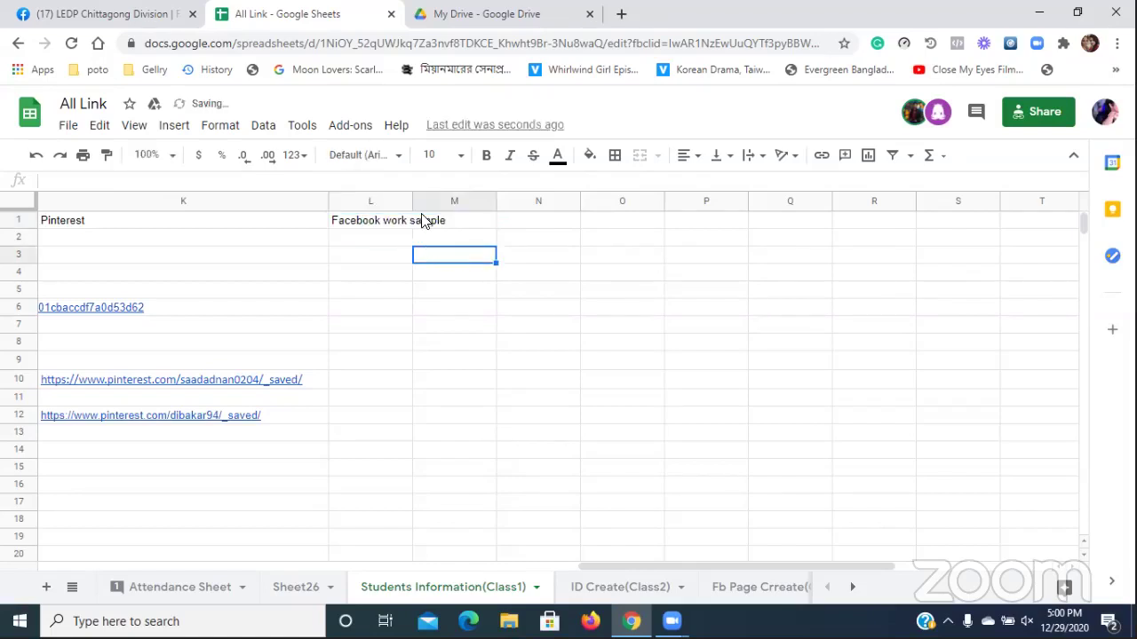
# Step: Widen columns L, M and N to fit their headings
pyautogui.moveTo(410, 194); pyautogui.dragTo(499, 206)
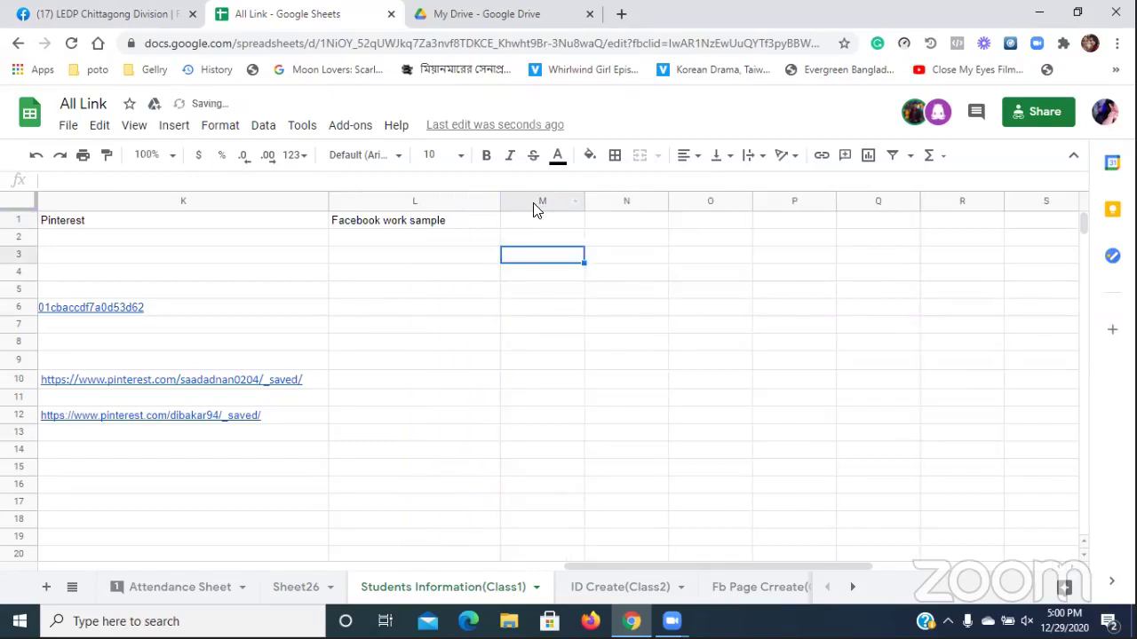
pyautogui.moveTo(583, 202); pyautogui.dragTo(671, 205)
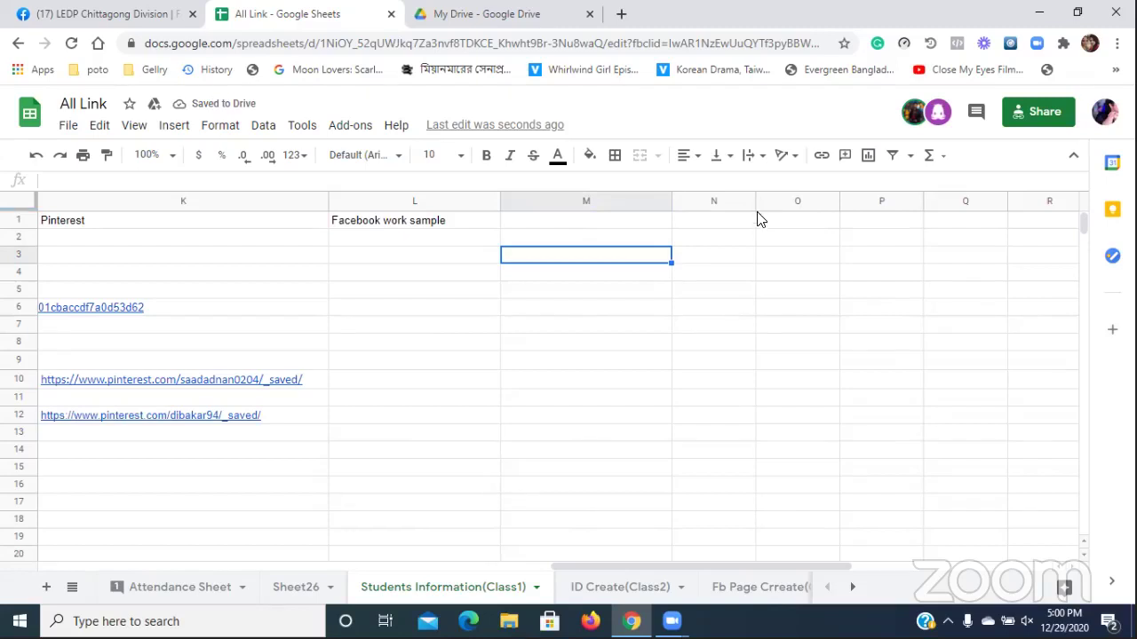
pyautogui.click(604, 223)
pyautogui.click(704, 230)
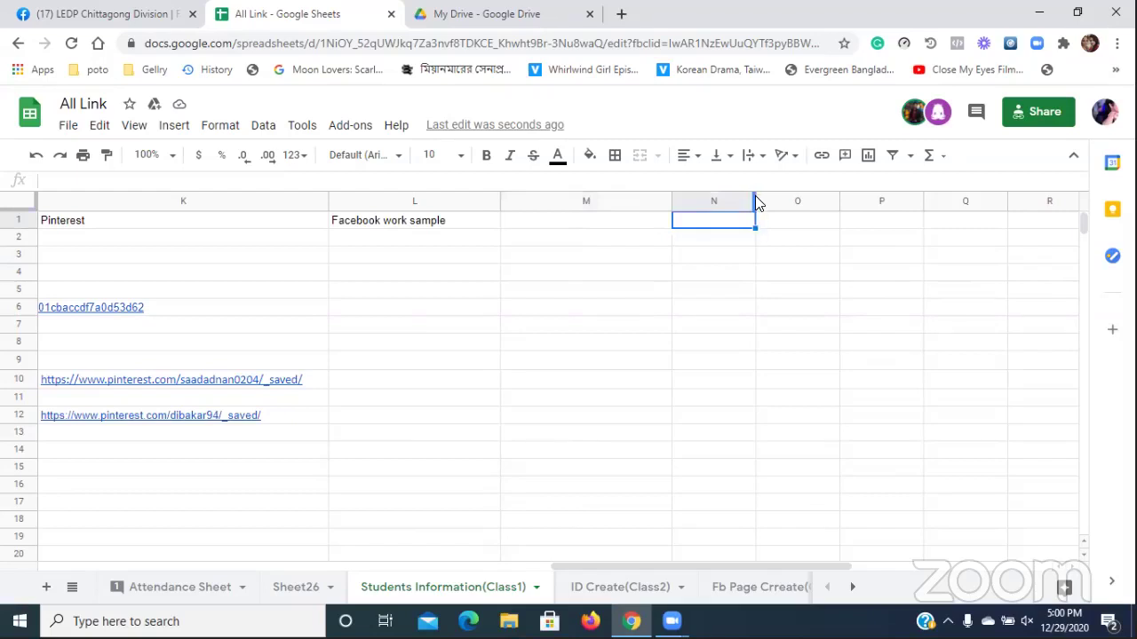
pyautogui.moveTo(756, 201); pyautogui.dragTo(846, 210)
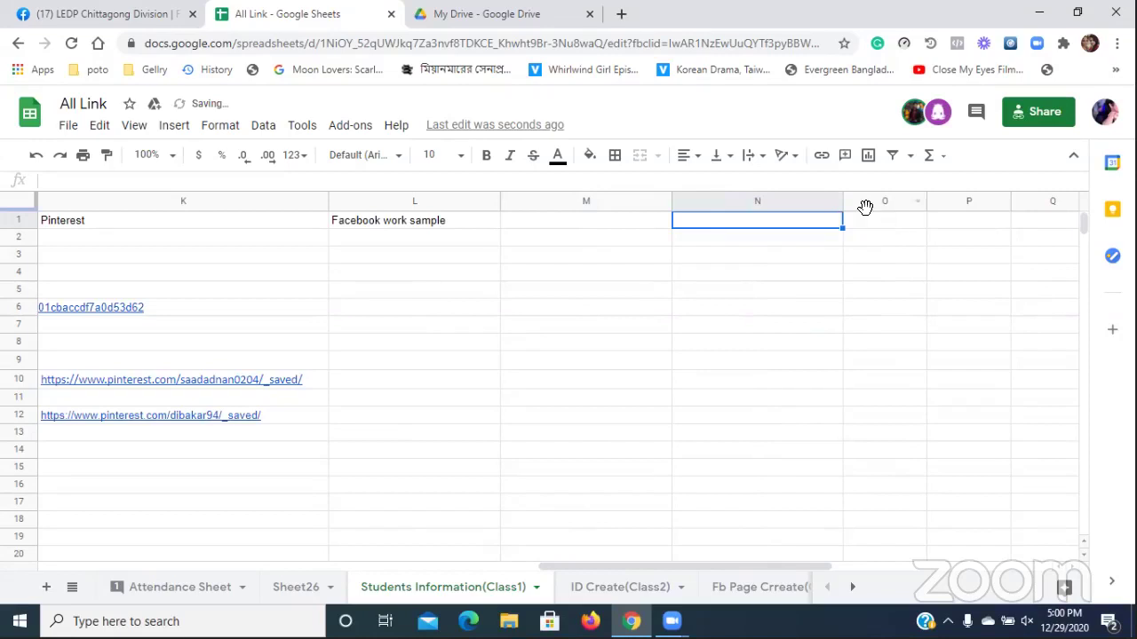
# Step: Enter 'pixel work sample' in M1 and 'linkedin work sample' in N1
pyautogui.click(573, 225)
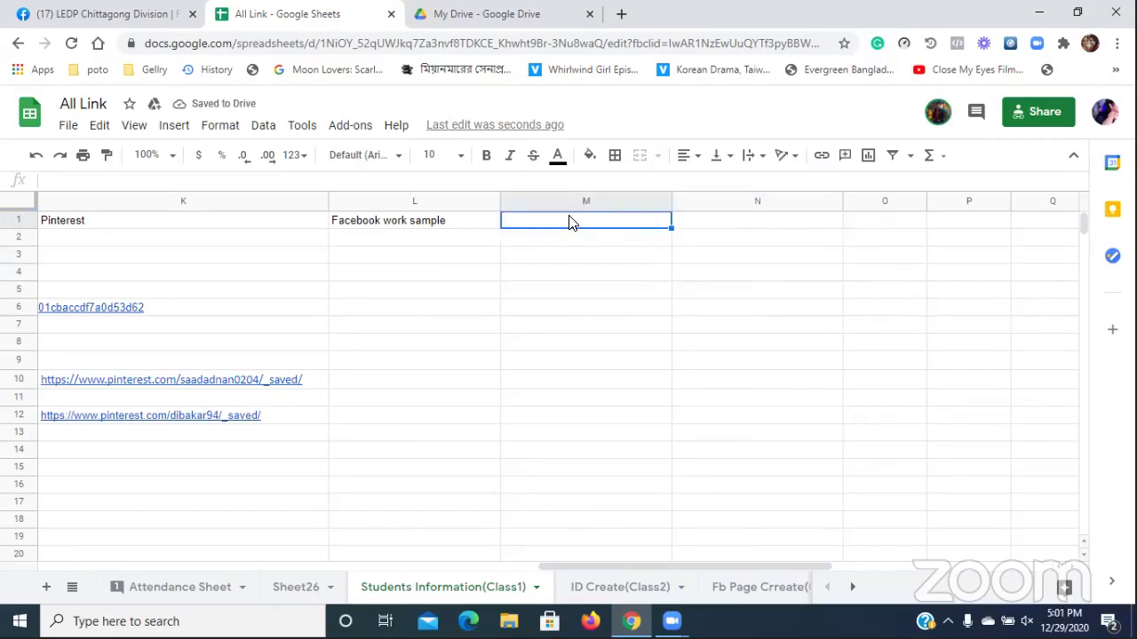
pyautogui.write('p')
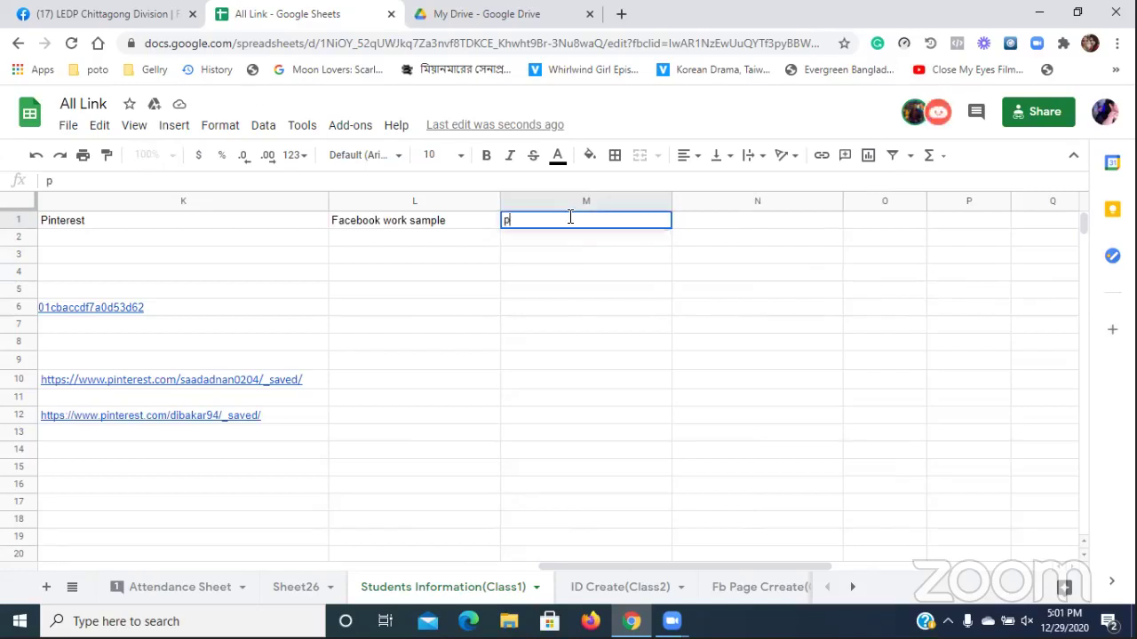
pyautogui.write('ixel wor')
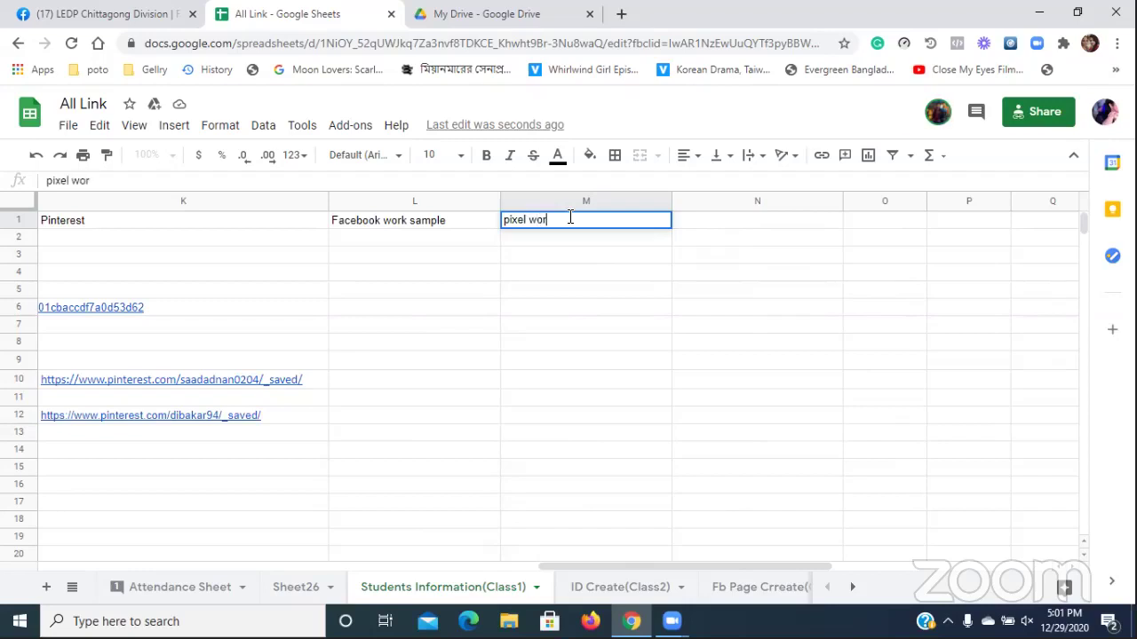
pyautogui.write('k sample')
pyautogui.press('Return')
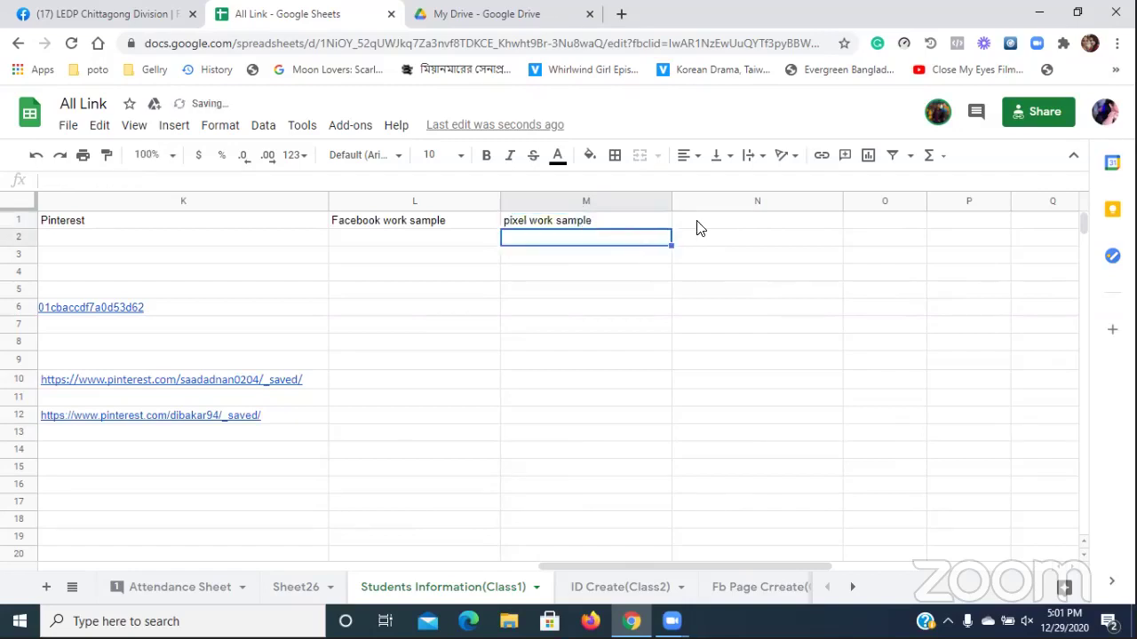
pyautogui.click(697, 226)
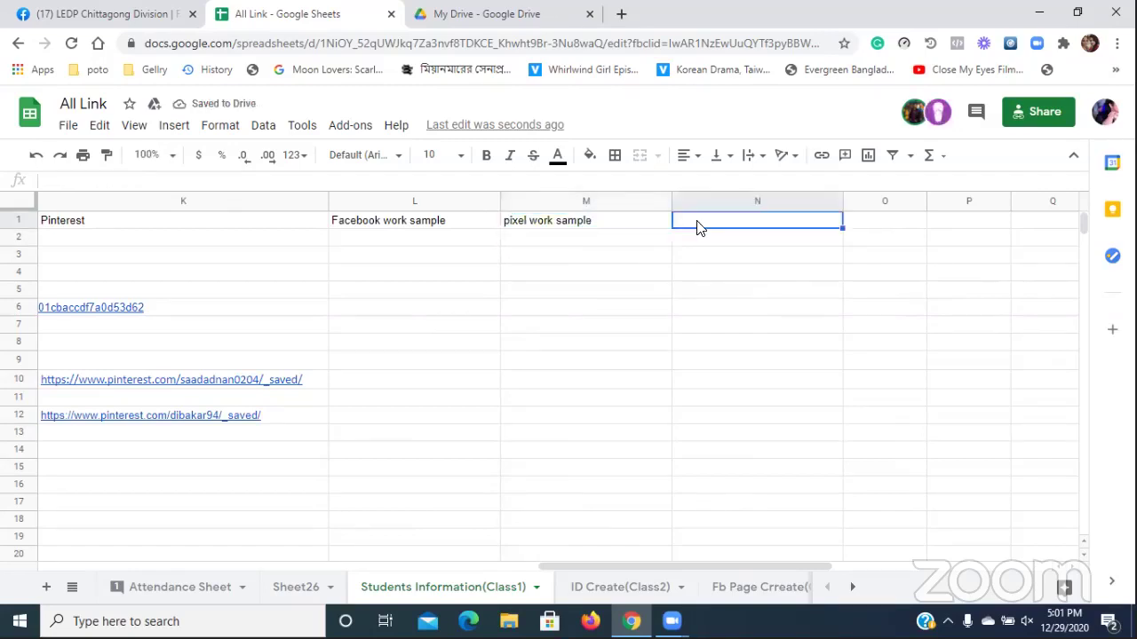
pyautogui.write('lin')
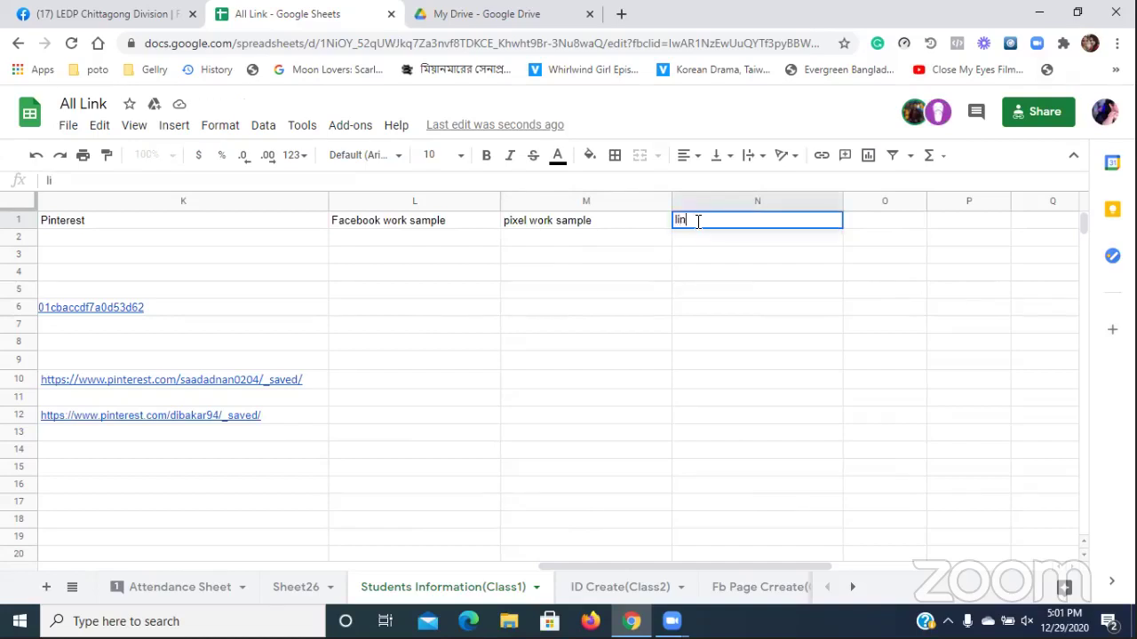
pyautogui.write('kedin work')
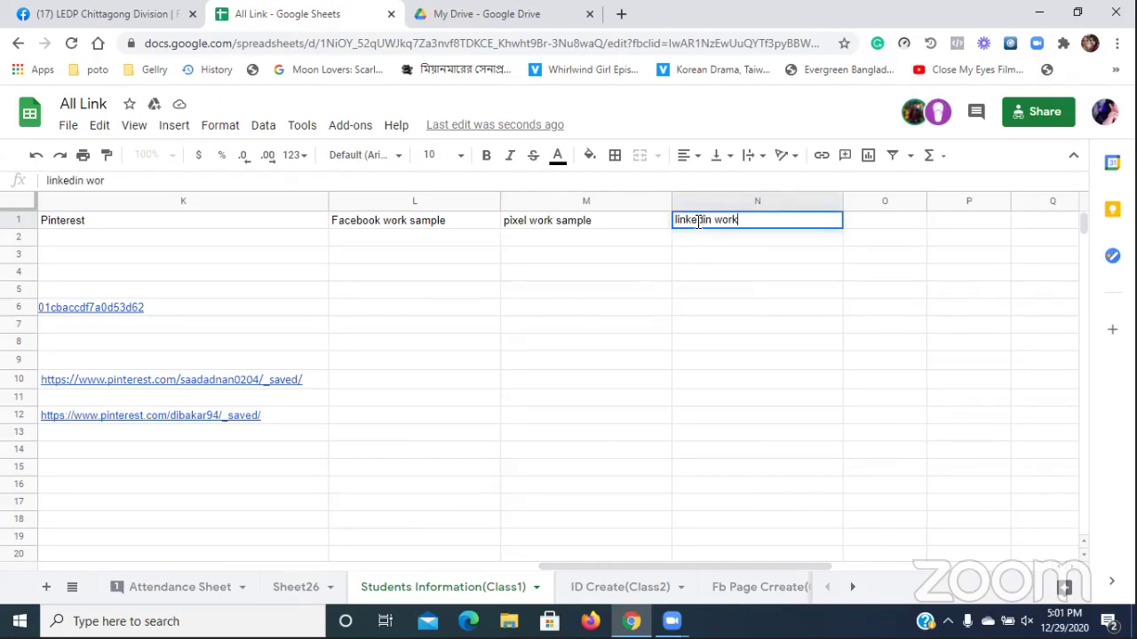
pyautogui.write(' sample')
pyautogui.press('Return')
# Step: Type the heading 'Istagram work sample' into cell O1
pyautogui.press('Right')
pyautogui.press('Up')
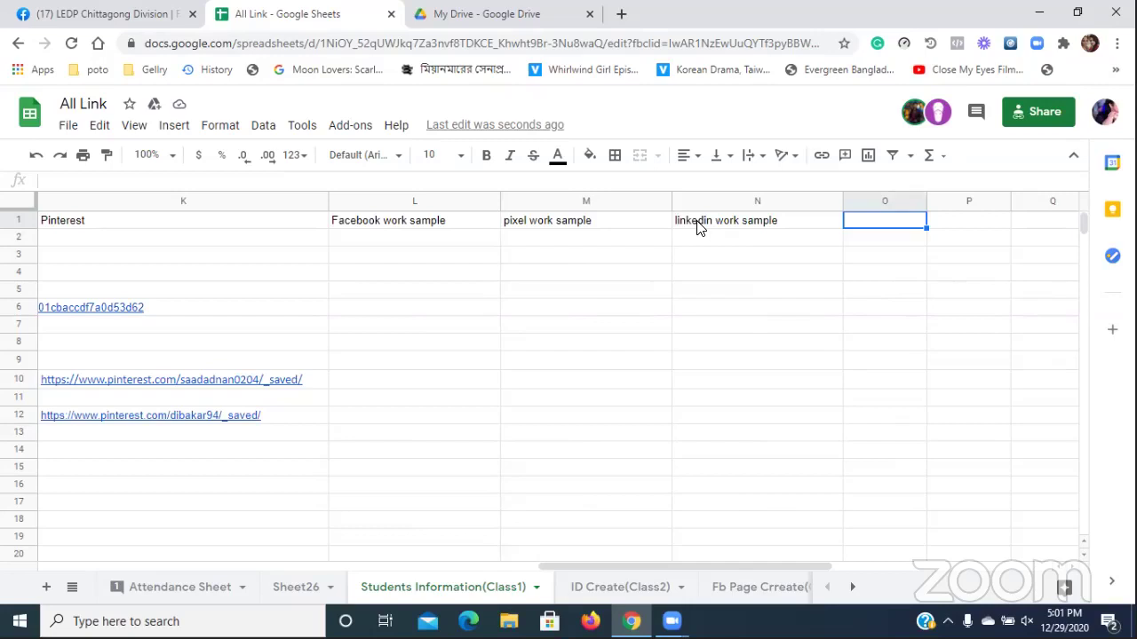
pyautogui.write('i')
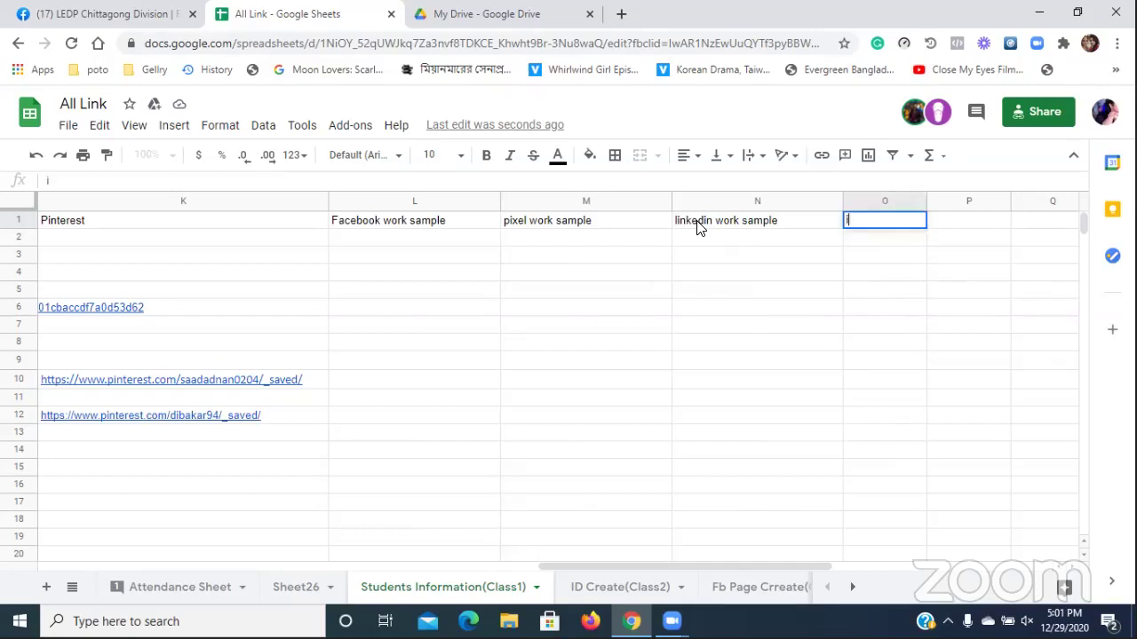
pyautogui.press('BackSpace')
pyautogui.write('Istagram')
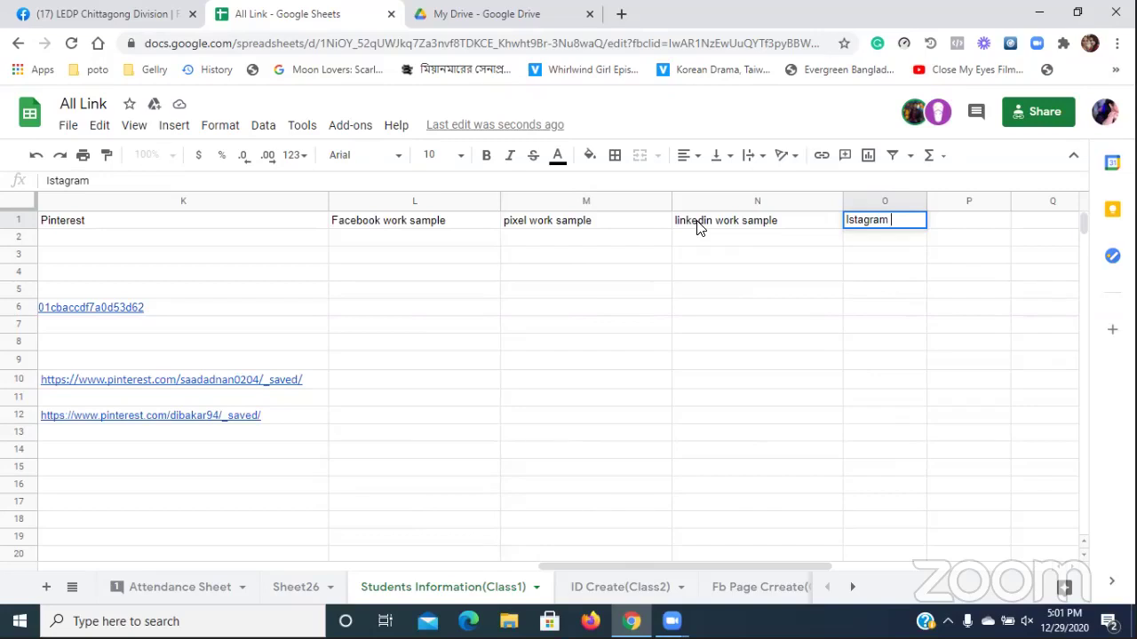
pyautogui.write('work sam')
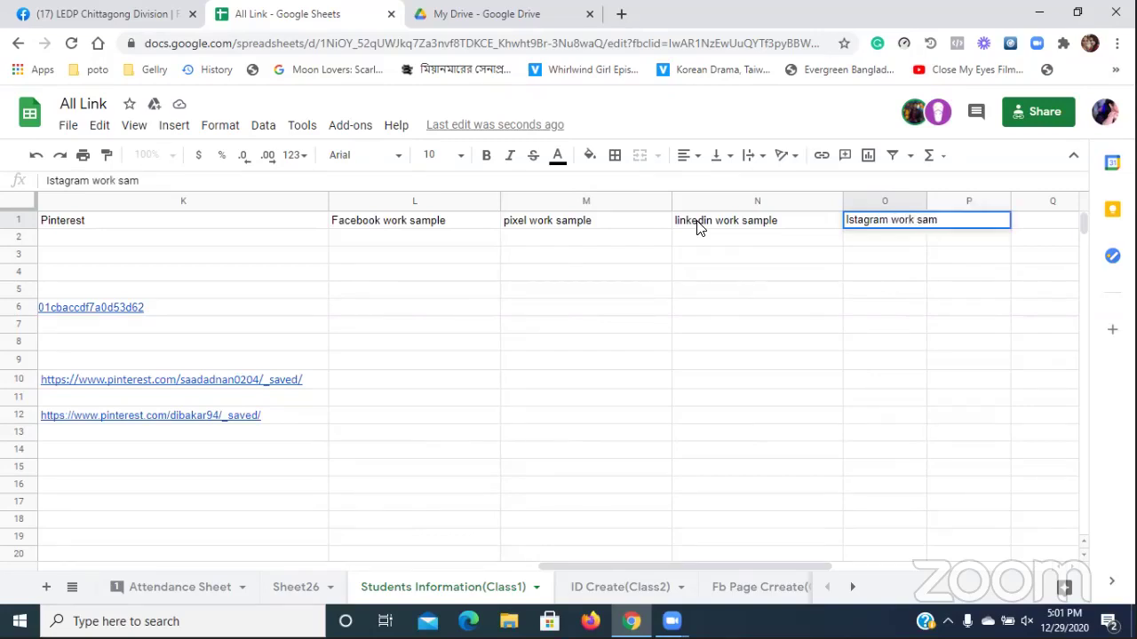
pyautogui.write('ple')
pyautogui.press('Tab')
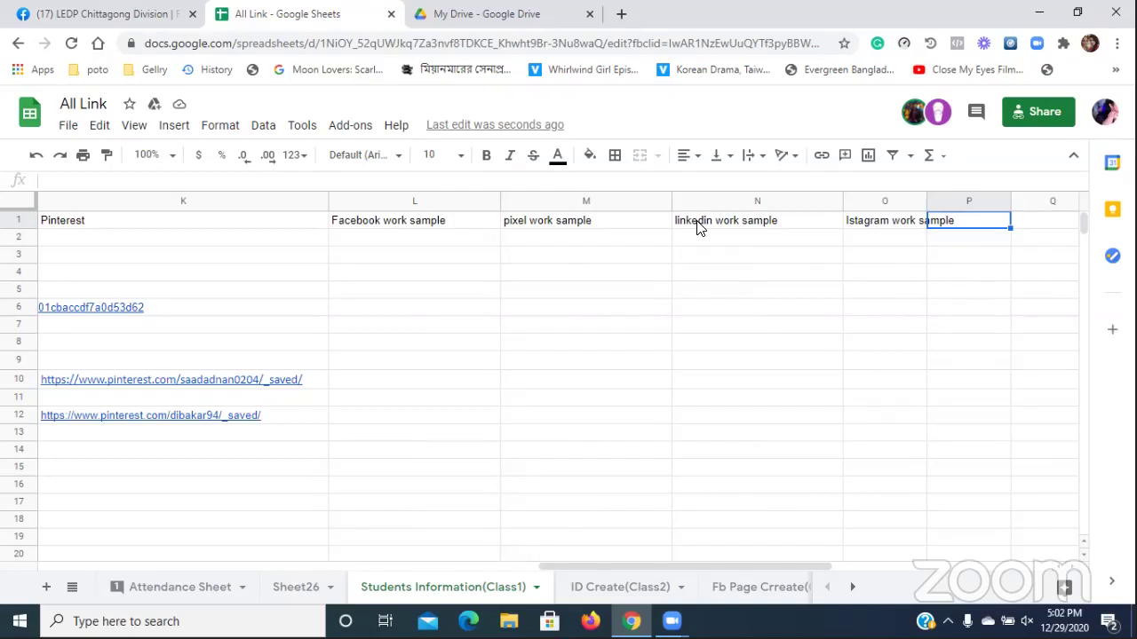
# Step: Add 'pinterest work sample', 'youtube work sample' and 'twitter work sample' headings in P1–R1
pyautogui.write('p')
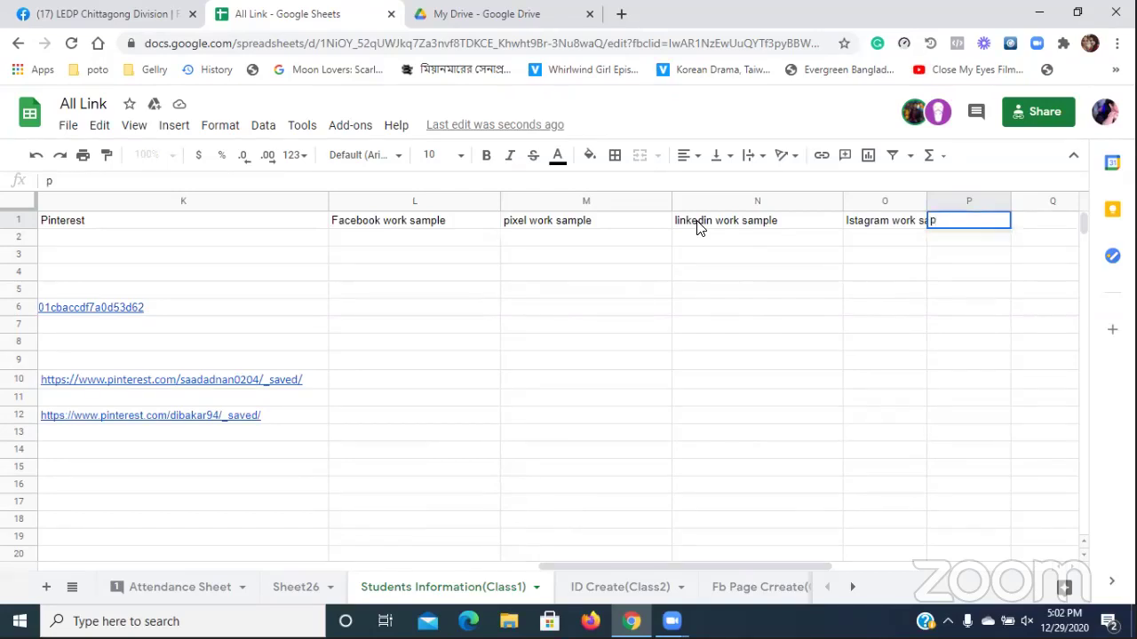
pyautogui.write('interest work sample')
pyautogui.press('Tab')
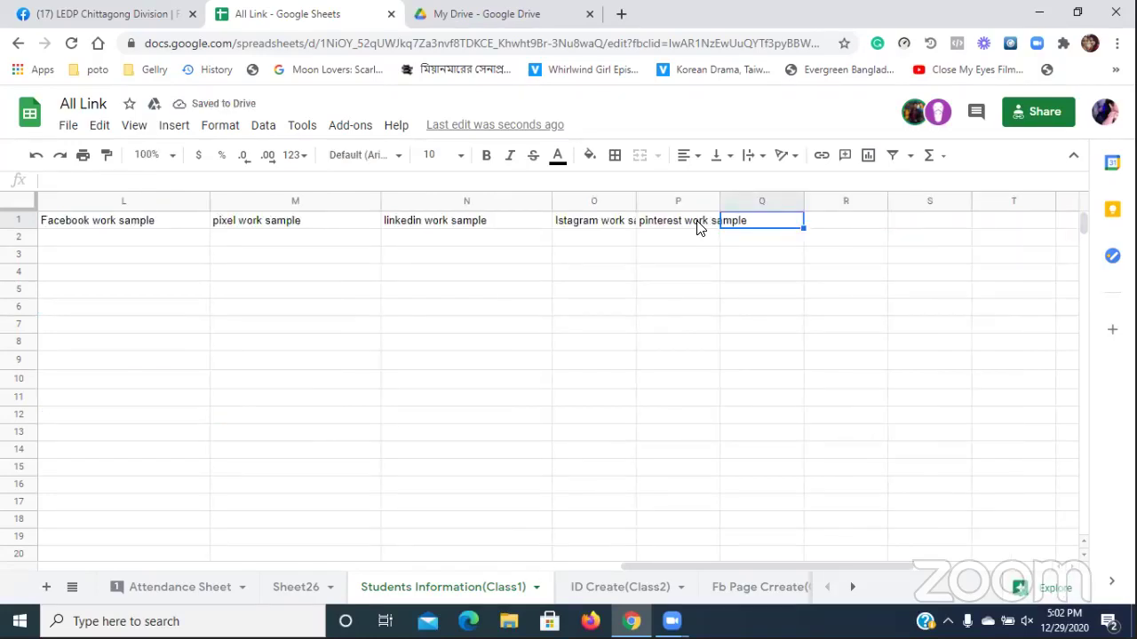
pyautogui.write('you')
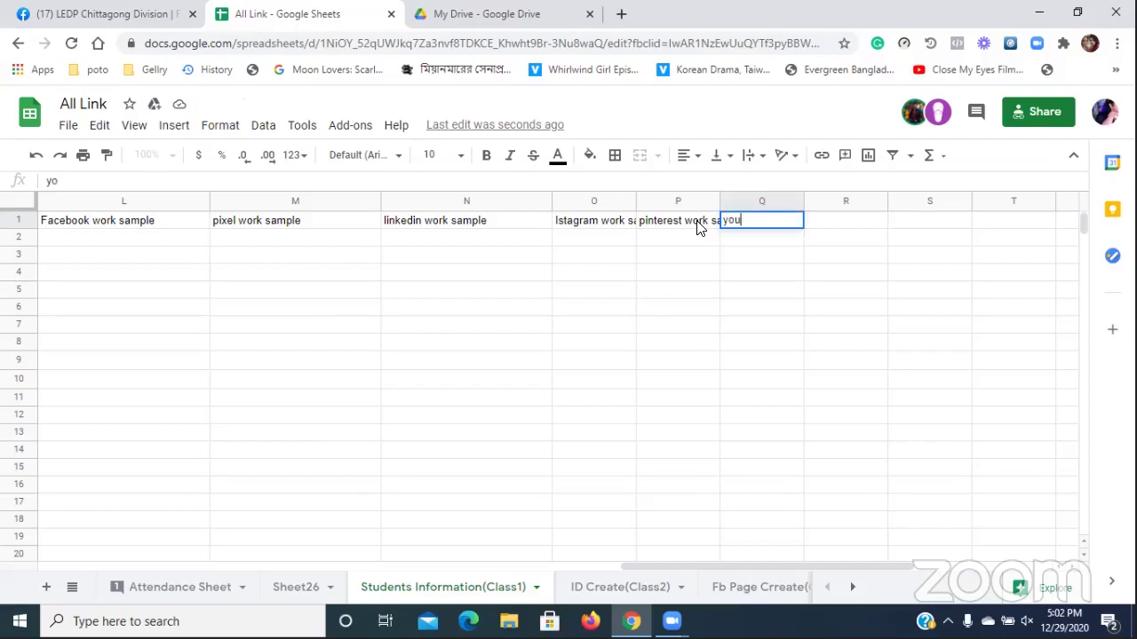
pyautogui.write('tube work ')
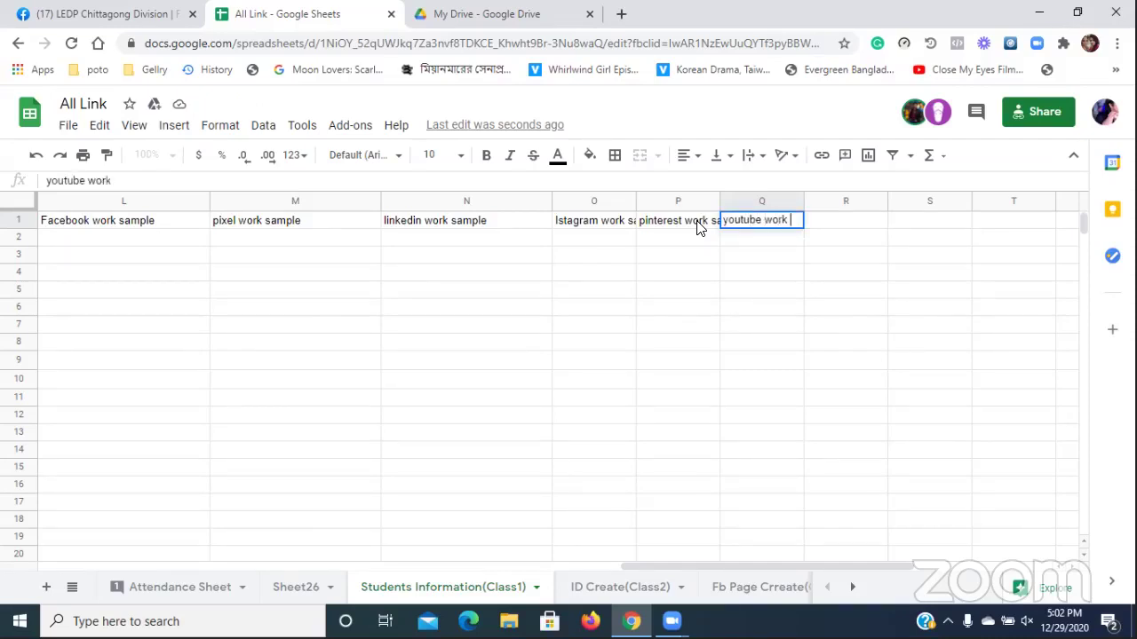
pyautogui.write('sample')
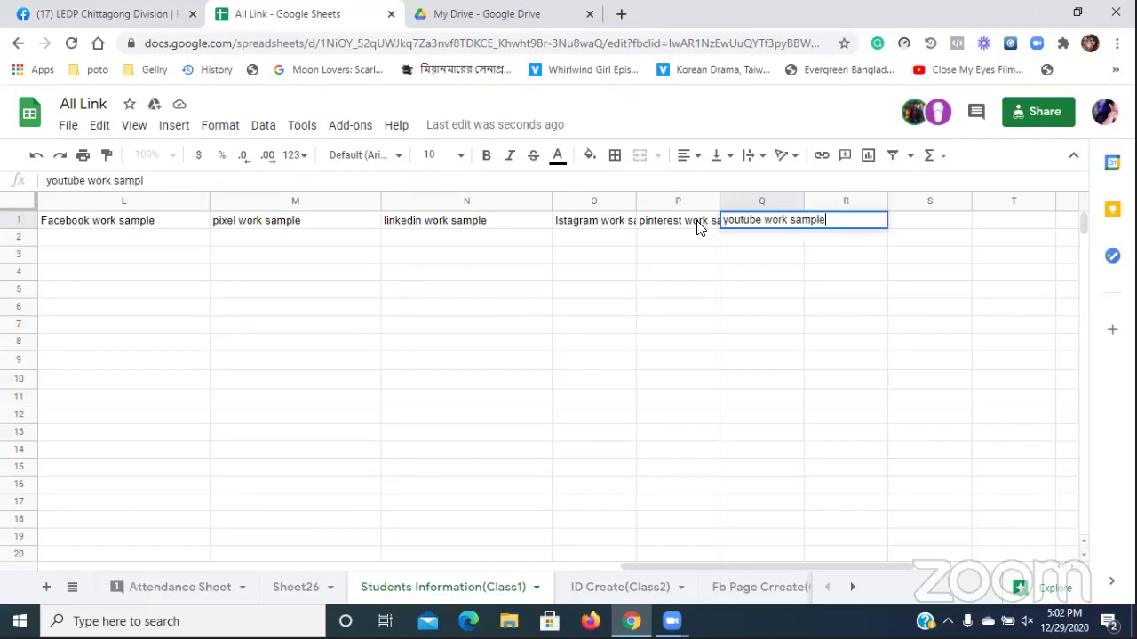
pyautogui.press('Tab')
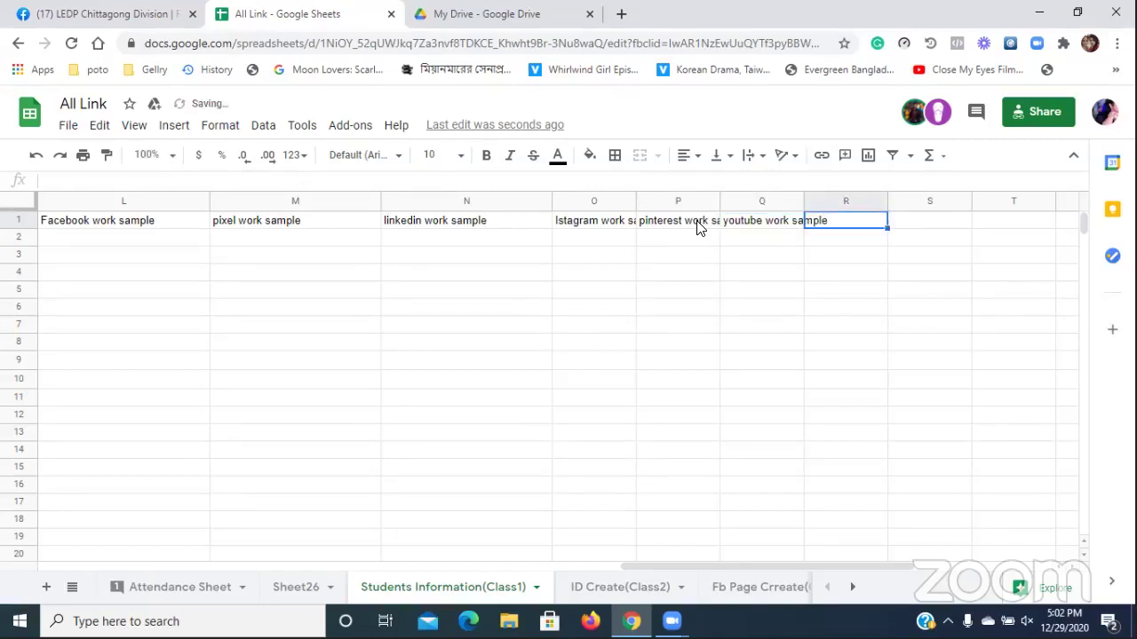
pyautogui.write('twitter work samo')
pyautogui.press('BackSpace')
pyautogui.write('ple')
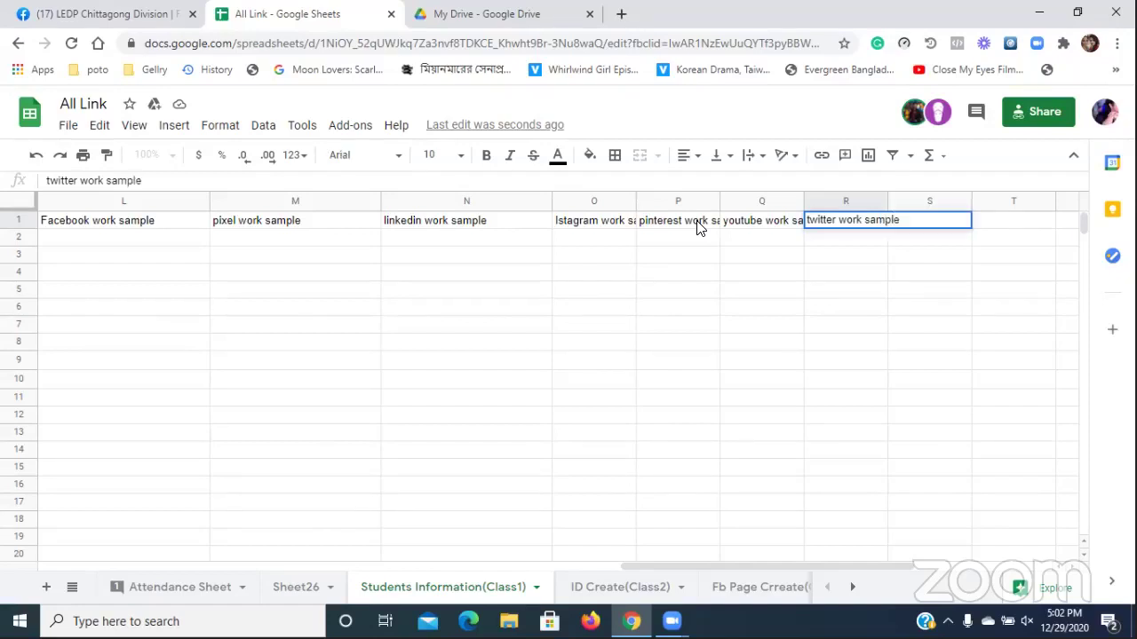
pyautogui.press('Tab')
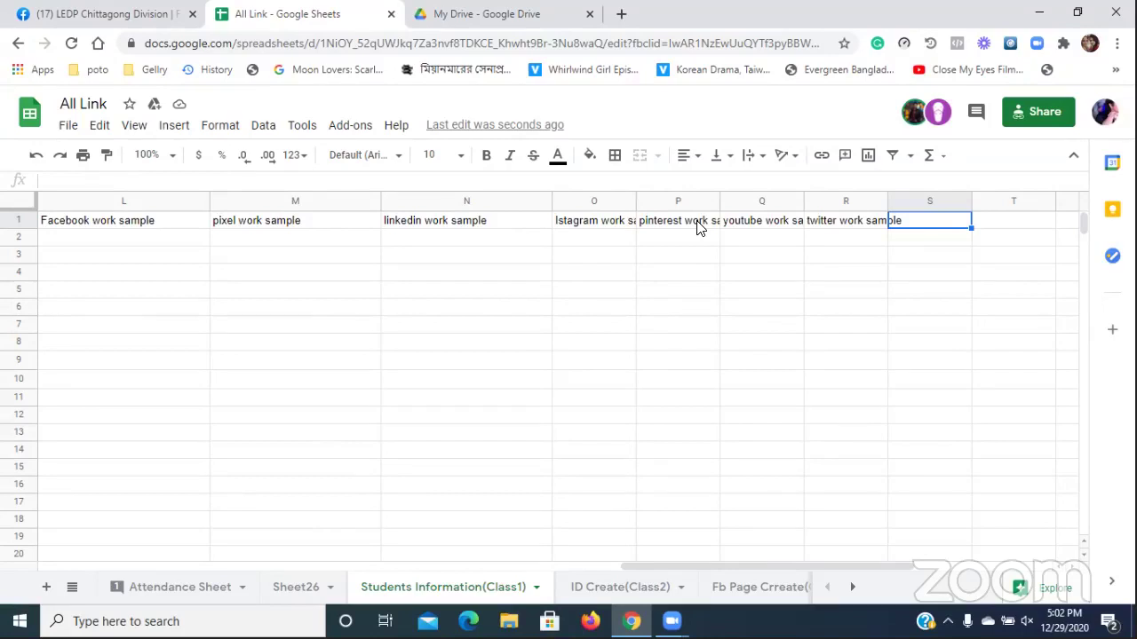
# Step: Erase the stray 'local' entry so cell S1 stays empty
pyautogui.write('local')
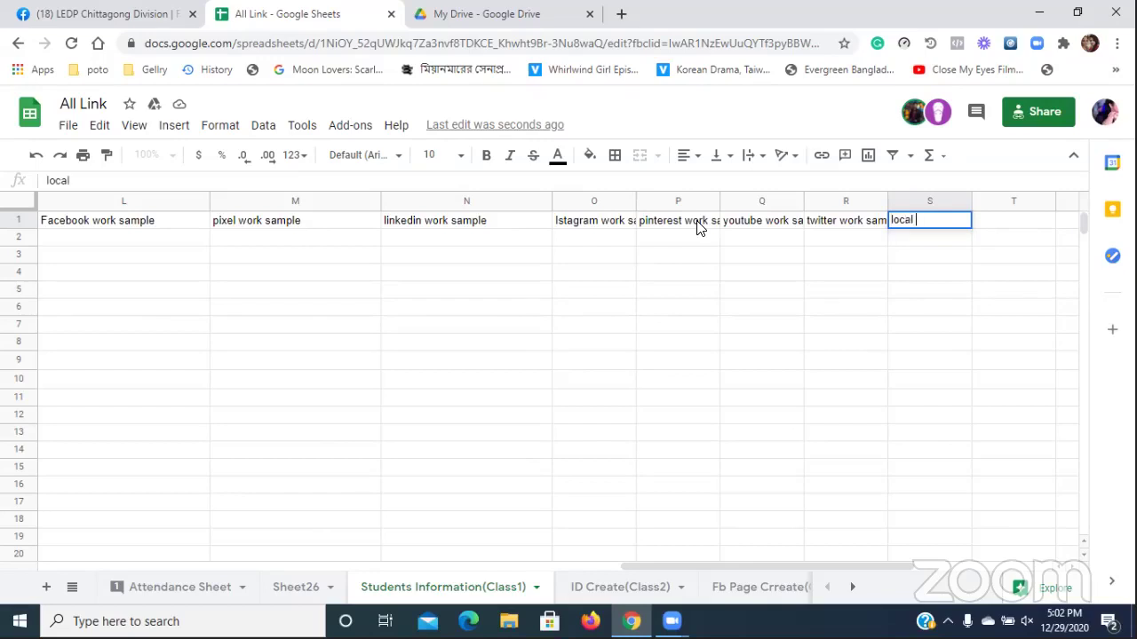
pyautogui.press('BackSpace')
pyautogui.press('BackSpace')
pyautogui.press('BackSpace')
pyautogui.press('BackSpace')
pyautogui.press('BackSpace')
pyautogui.press('BackSpace')
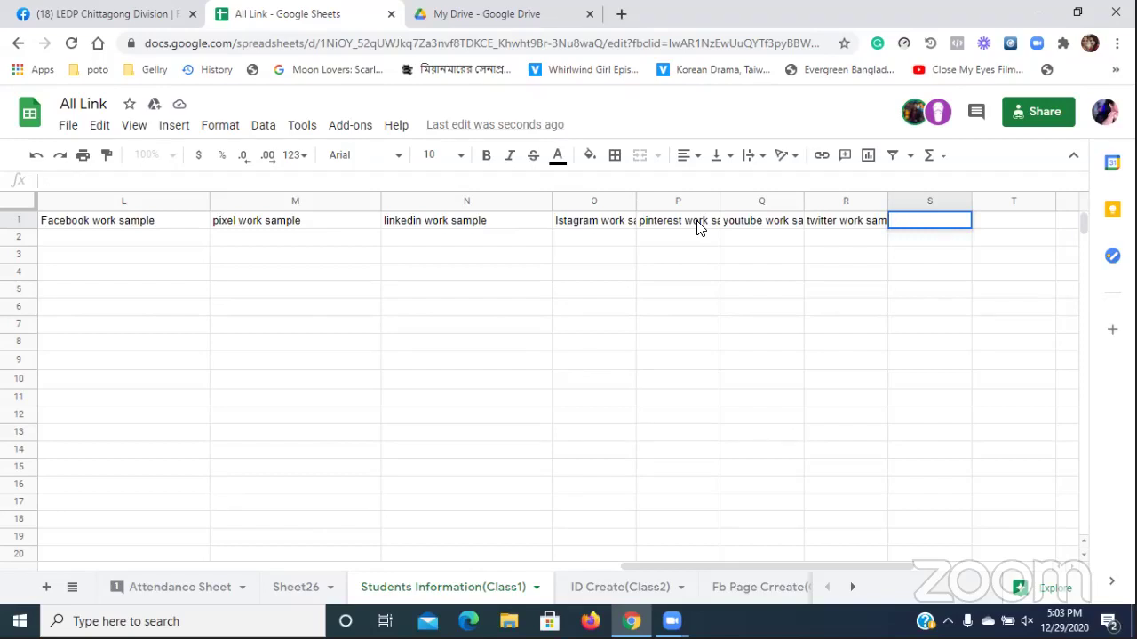
pyautogui.click(287, 269)
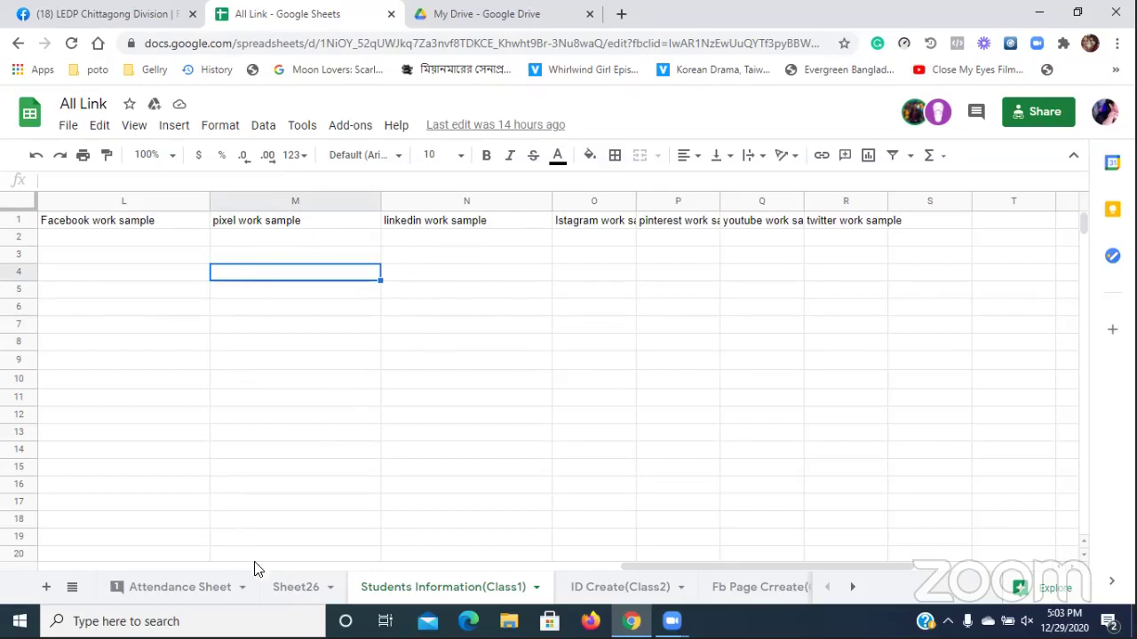
# Step: Scroll the sheet tabs past Sheet26 and open the Facebook Pixel Setup sheet
pyautogui.click(286, 592)
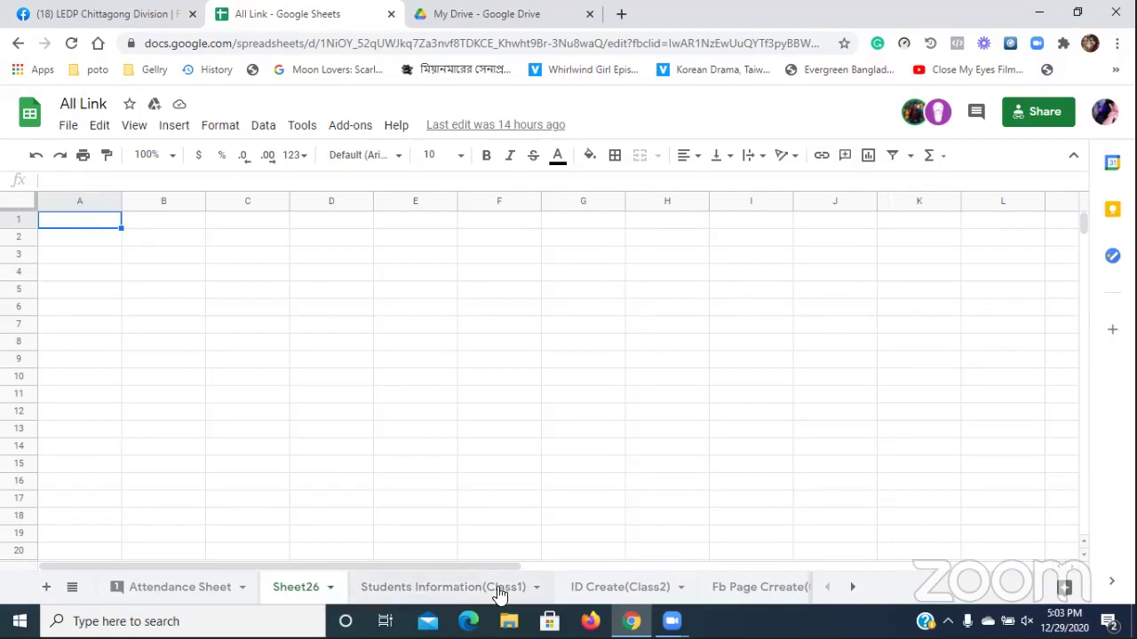
pyautogui.click(853, 587)
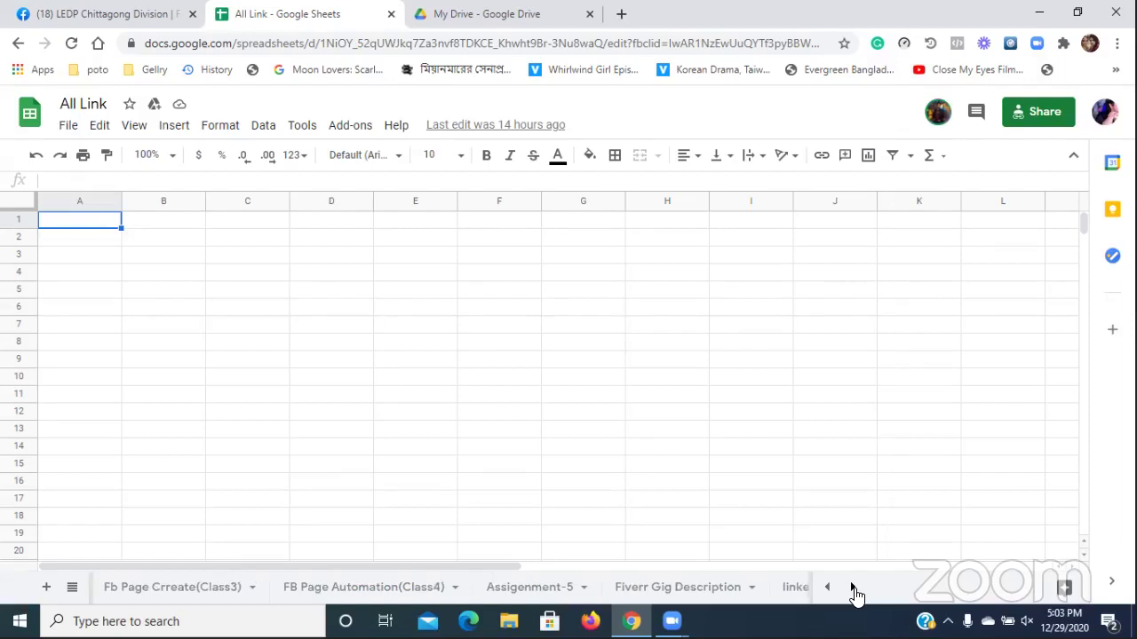
pyautogui.click(853, 587)
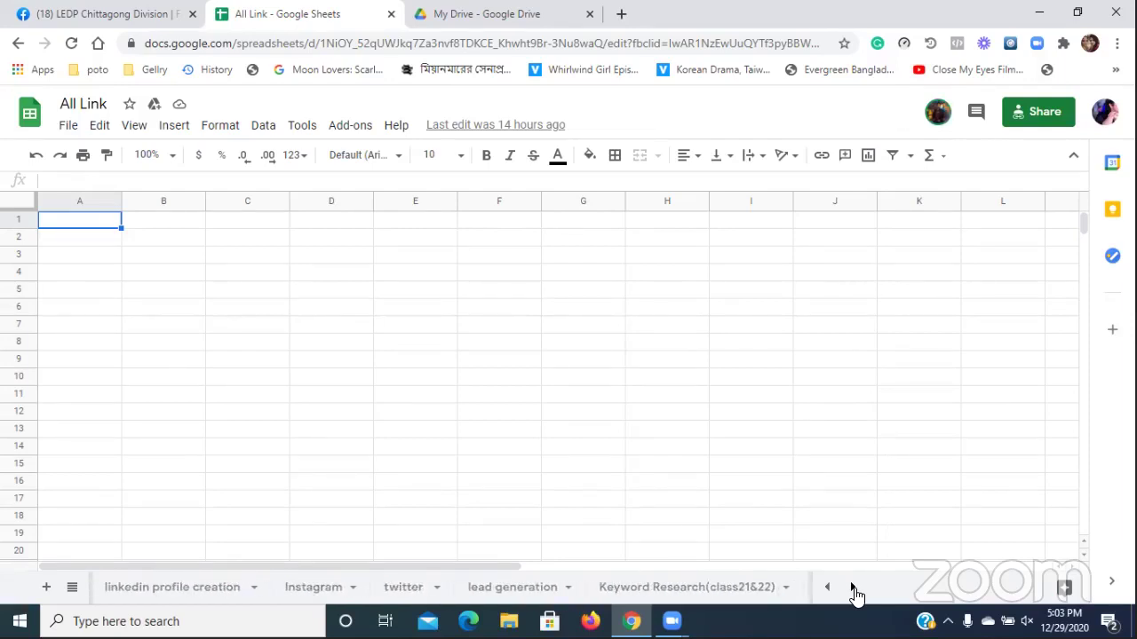
pyautogui.click(852, 587)
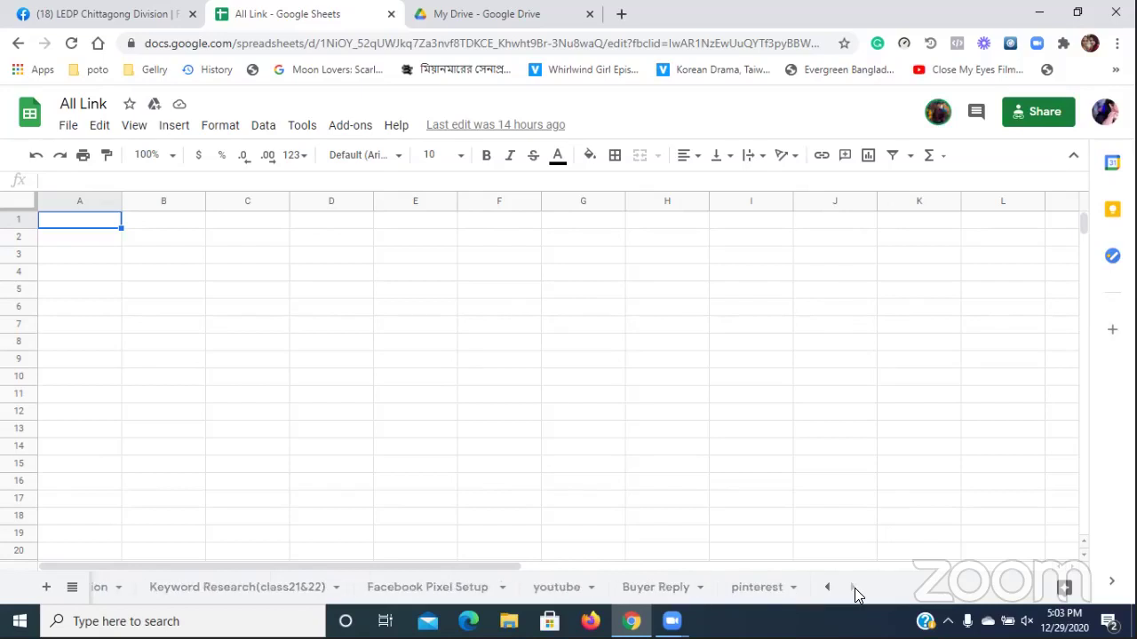
pyautogui.click(496, 589)
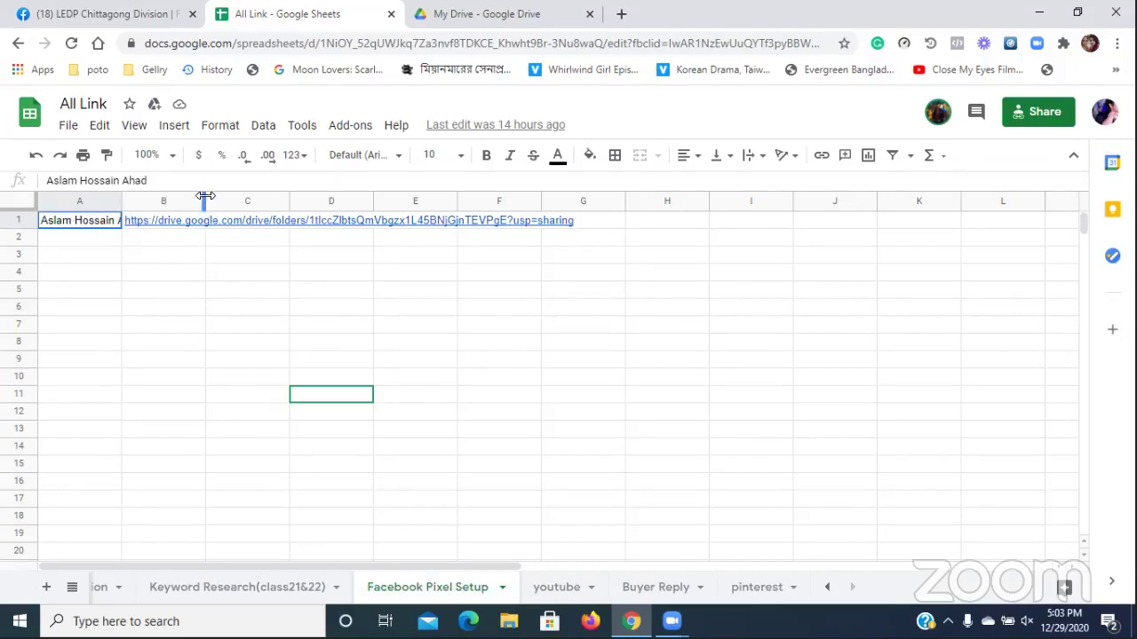
# Step: Widen column B to show the full Drive link, then return to Google Drive's My Drive
pyautogui.moveTo(203, 201); pyautogui.dragTo(695, 201)
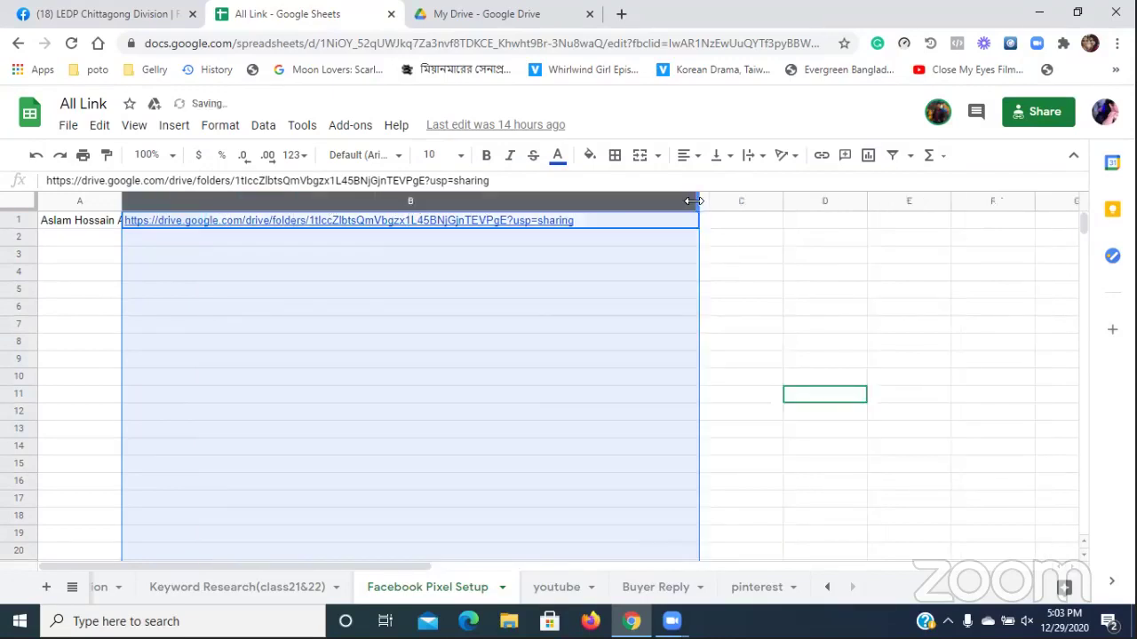
pyautogui.click(772, 227)
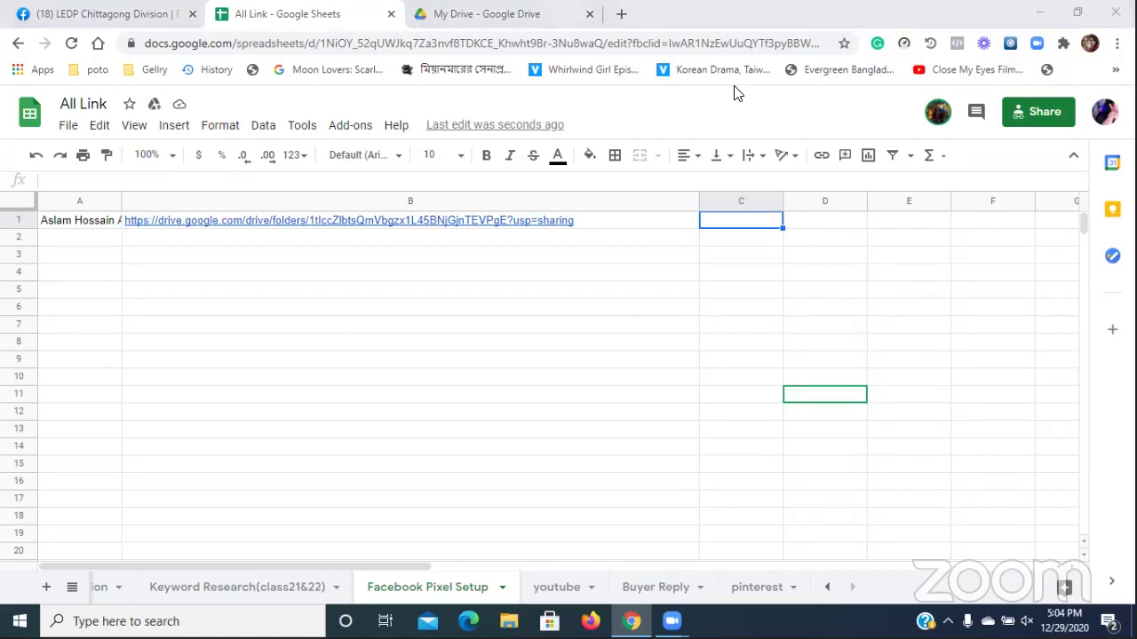
pyautogui.moveTo(421, 226)
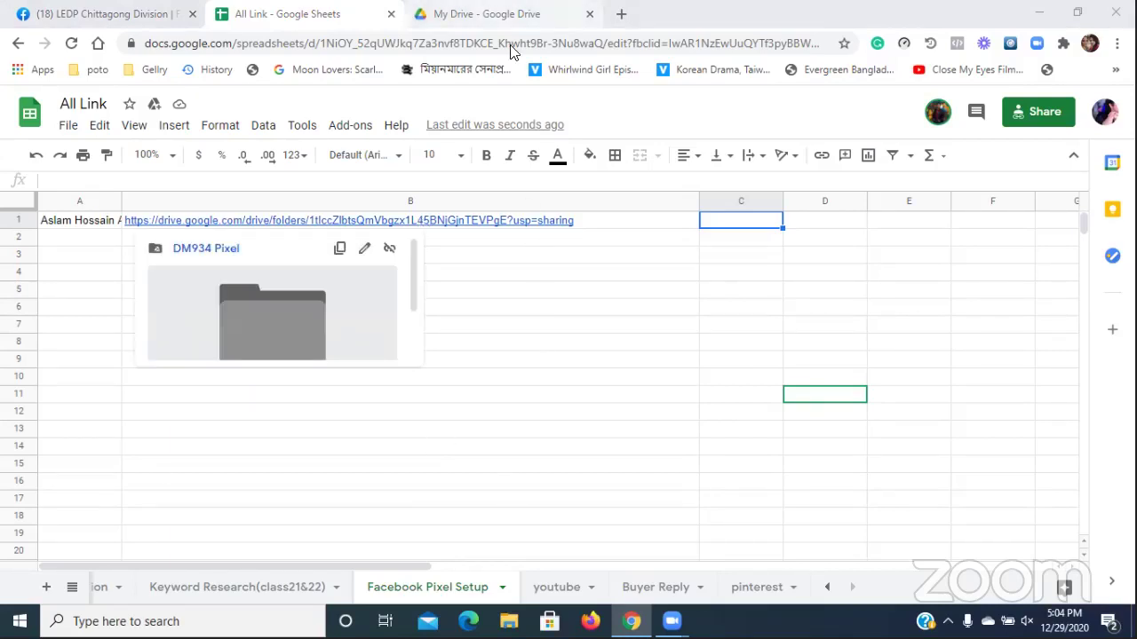
pyautogui.click(511, 13)
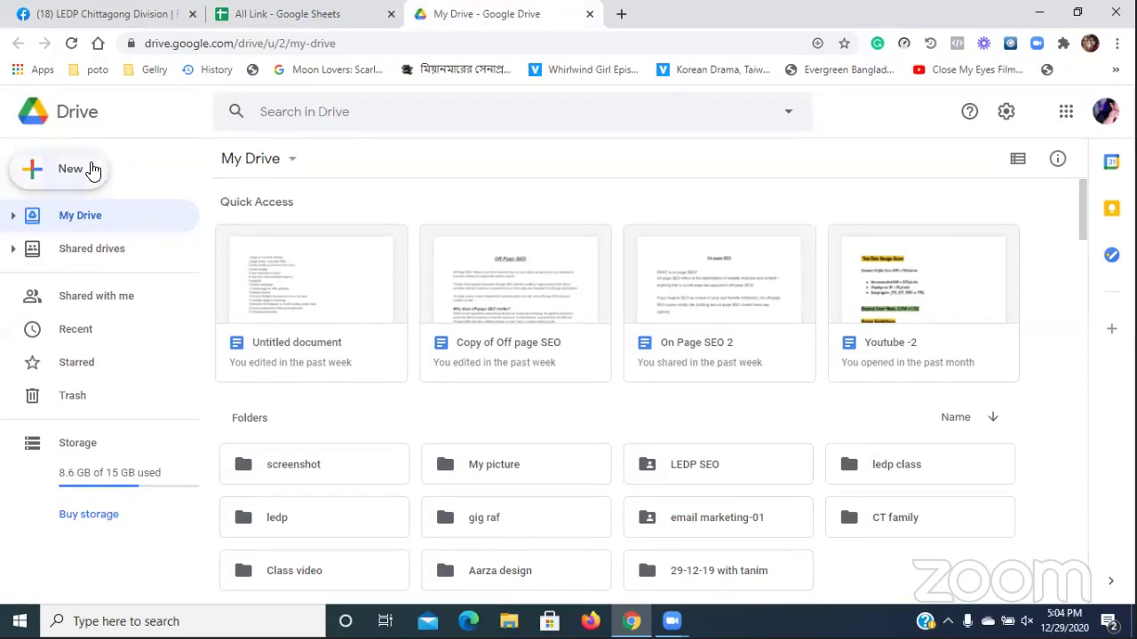
# Step: Create a new folder named 'pixel set up' in My Drive
pyautogui.click(92, 171)
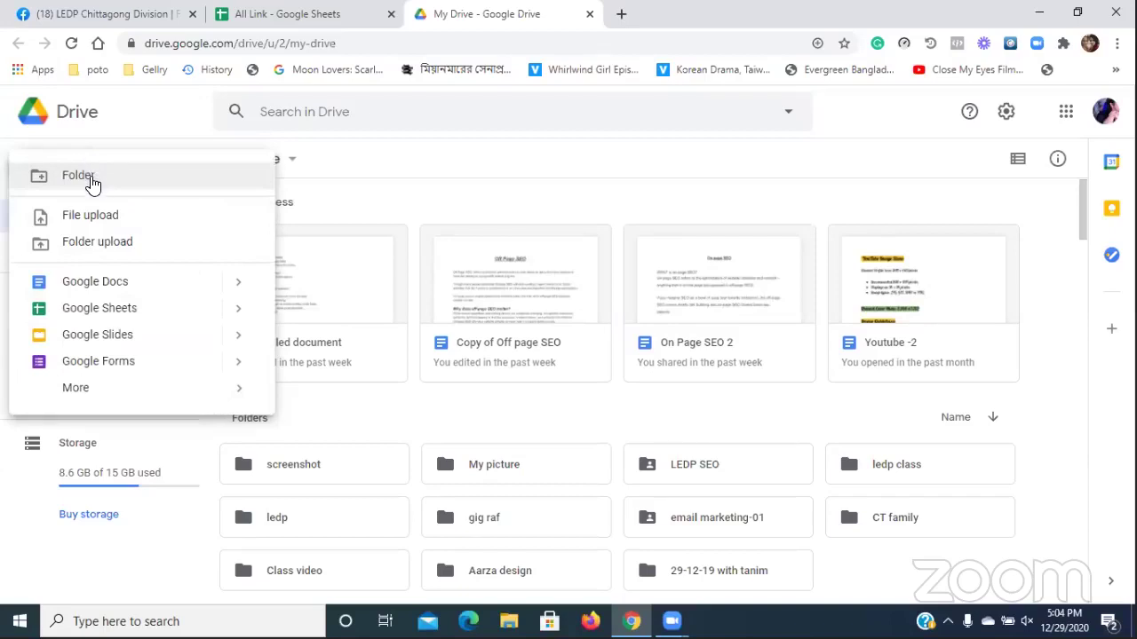
pyautogui.click(93, 182)
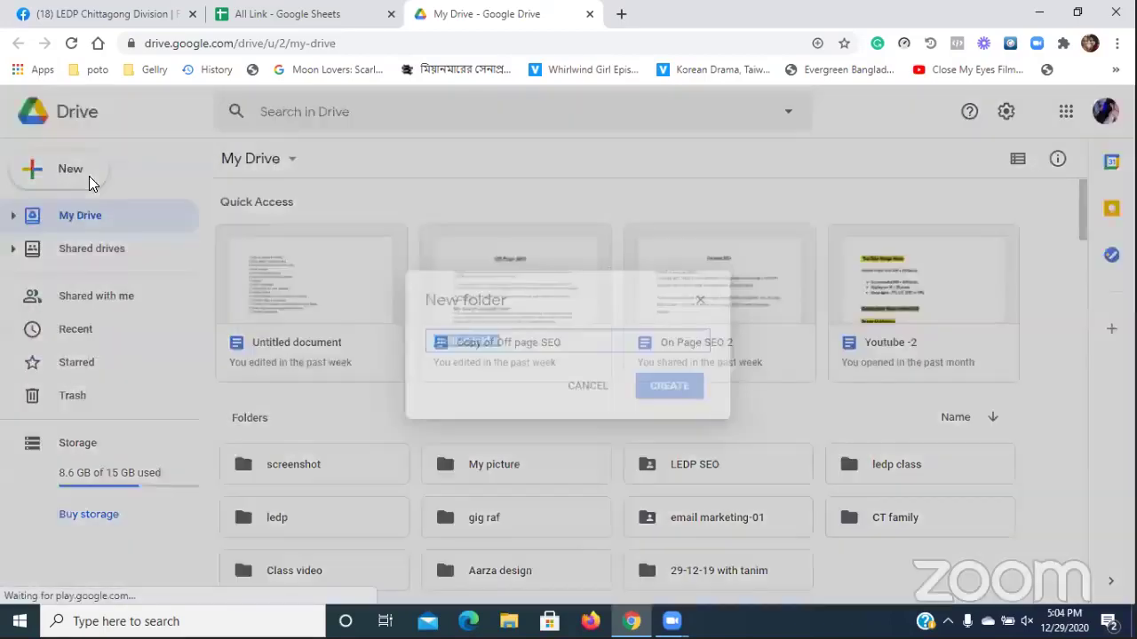
pyautogui.press('BackSpace')
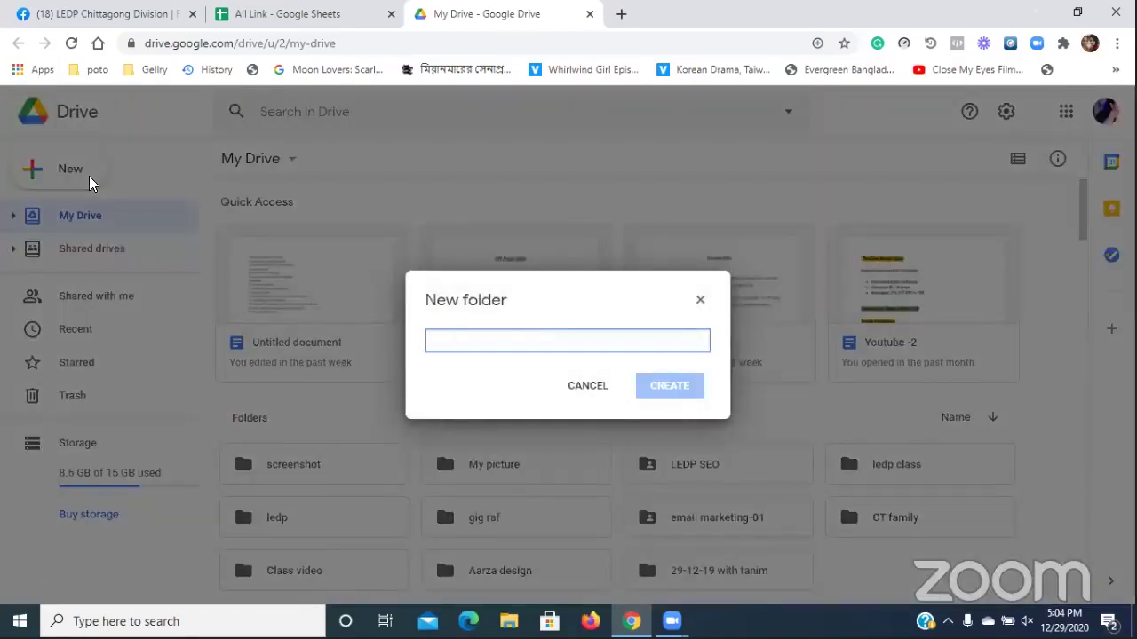
pyautogui.write('pixe')
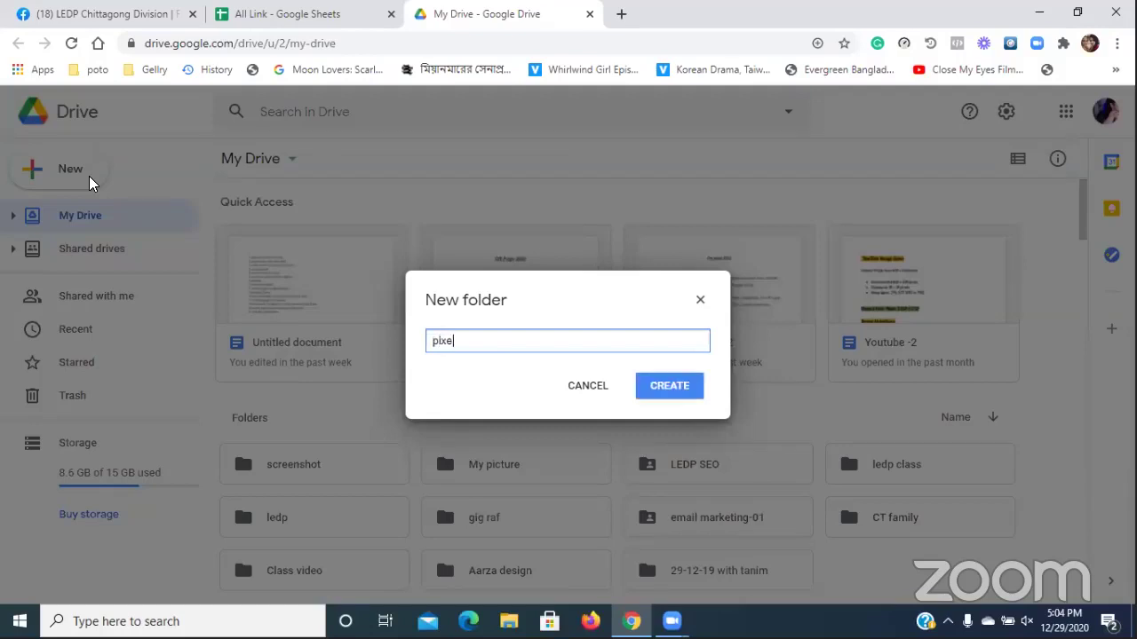
pyautogui.write('l set up')
pyautogui.click(670, 392)
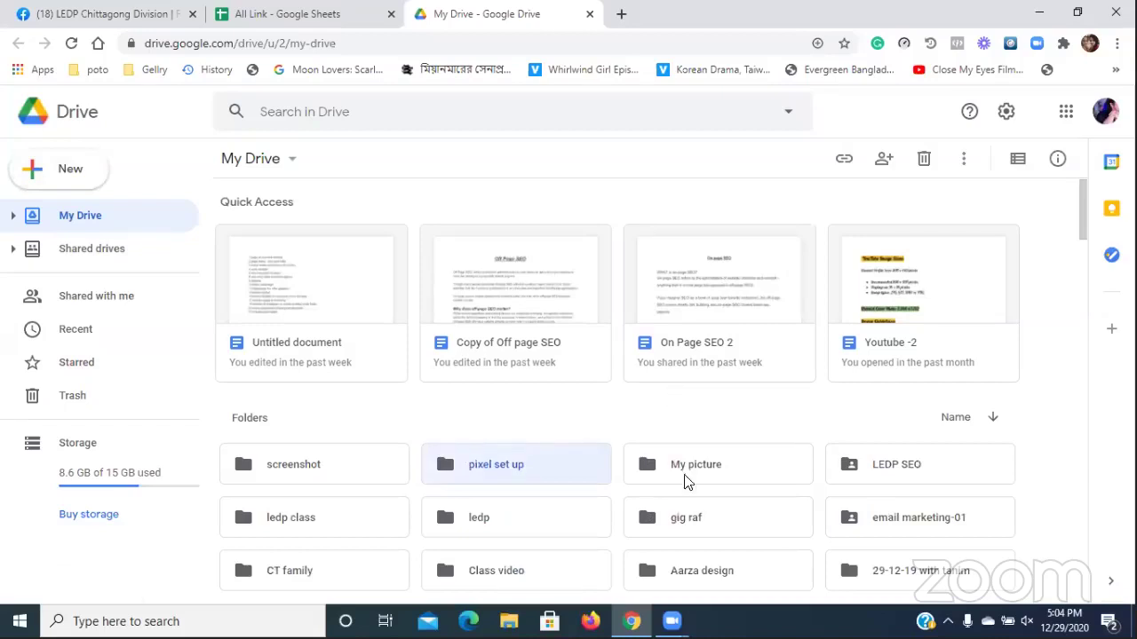
# Step: Open the pixel set up folder and bring up the file upload picker
pyautogui.doubleClick(500, 464)
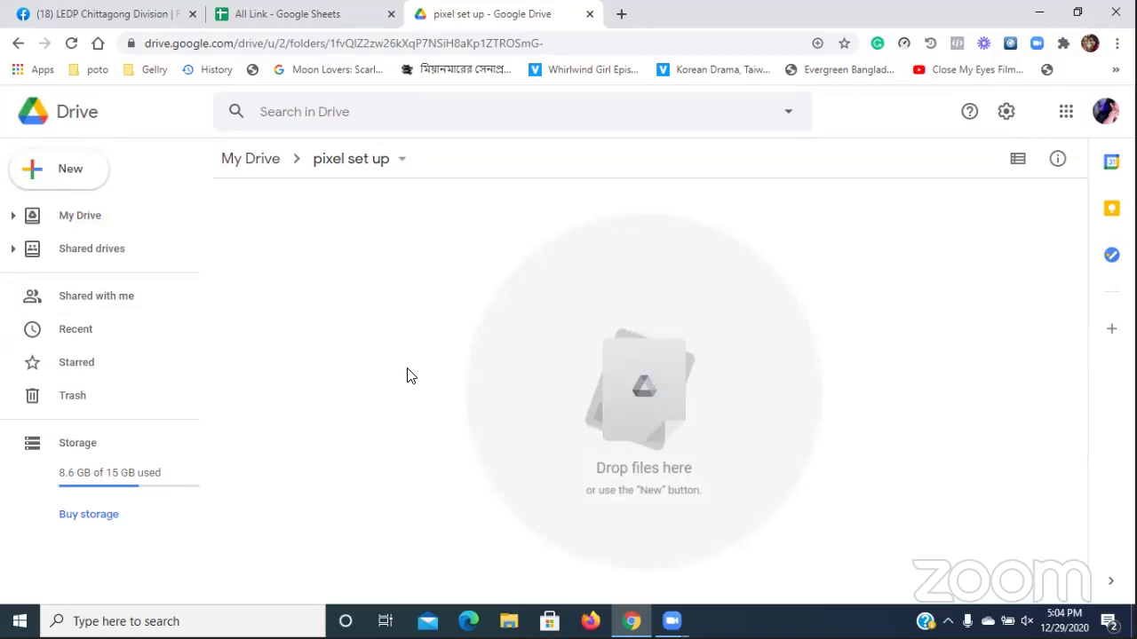
pyautogui.rightClick(407, 375)
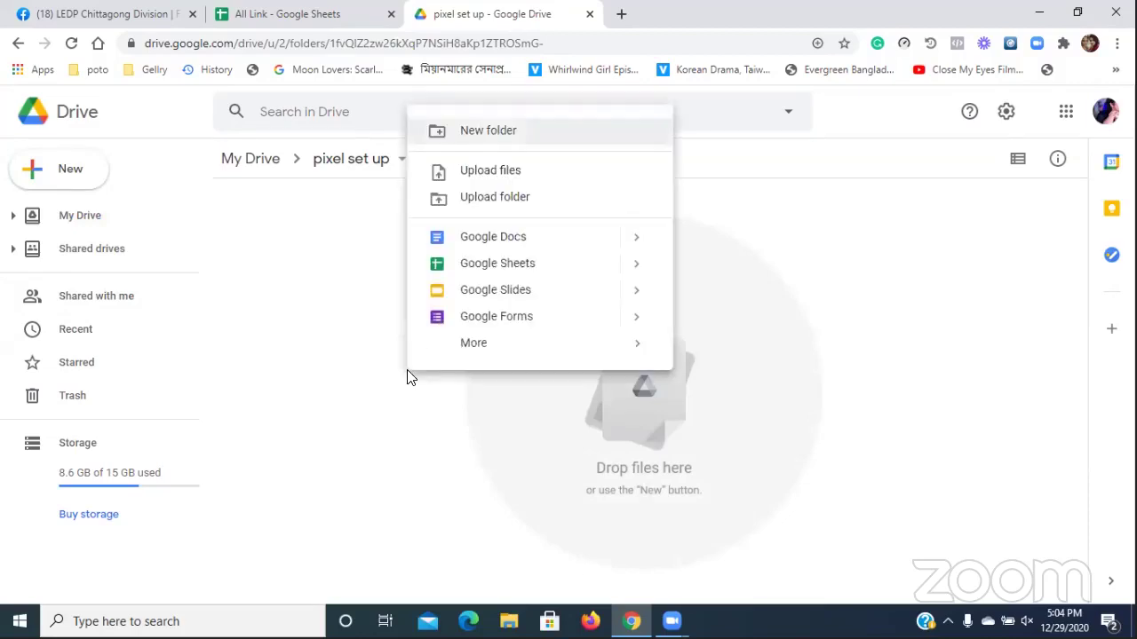
pyautogui.click(455, 173)
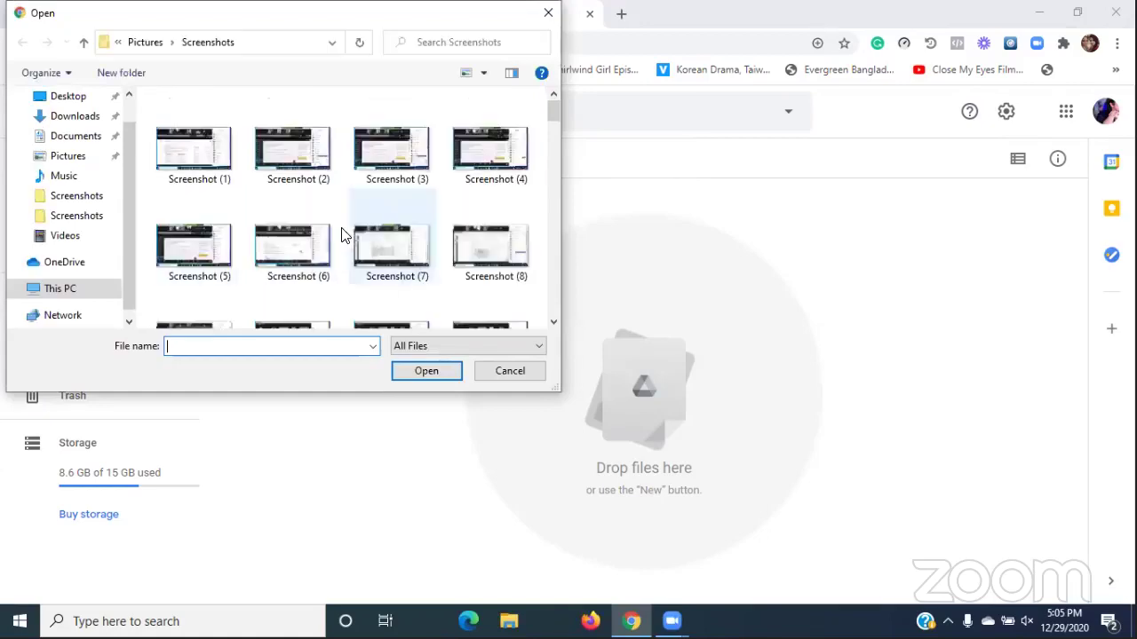
# Step: Select Screenshot (25) through Screenshot (32) in the picker and upload them
pyautogui.scroll(-15, 344, 258)
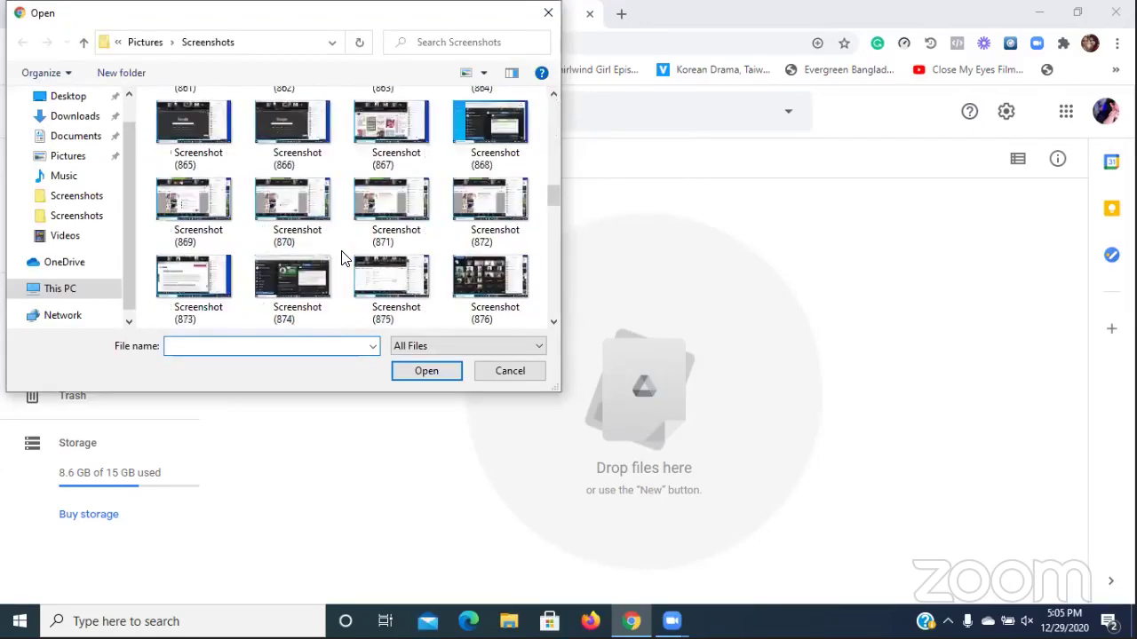
pyautogui.scroll(1, 345, 257)
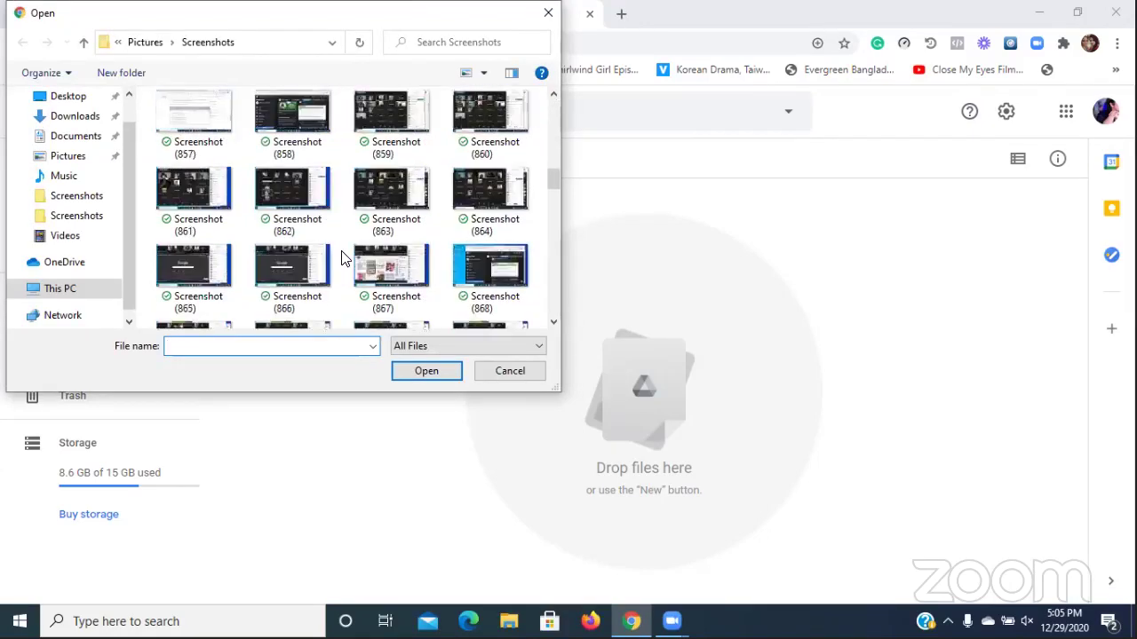
pyautogui.scroll(1, 344, 257)
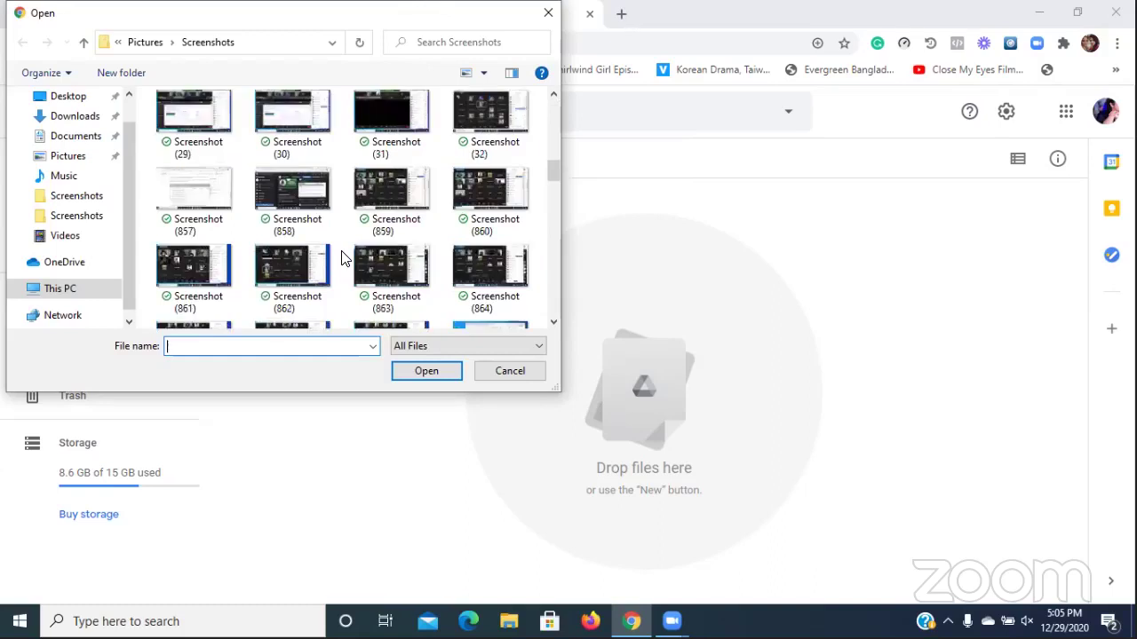
pyautogui.scroll(2, 345, 257)
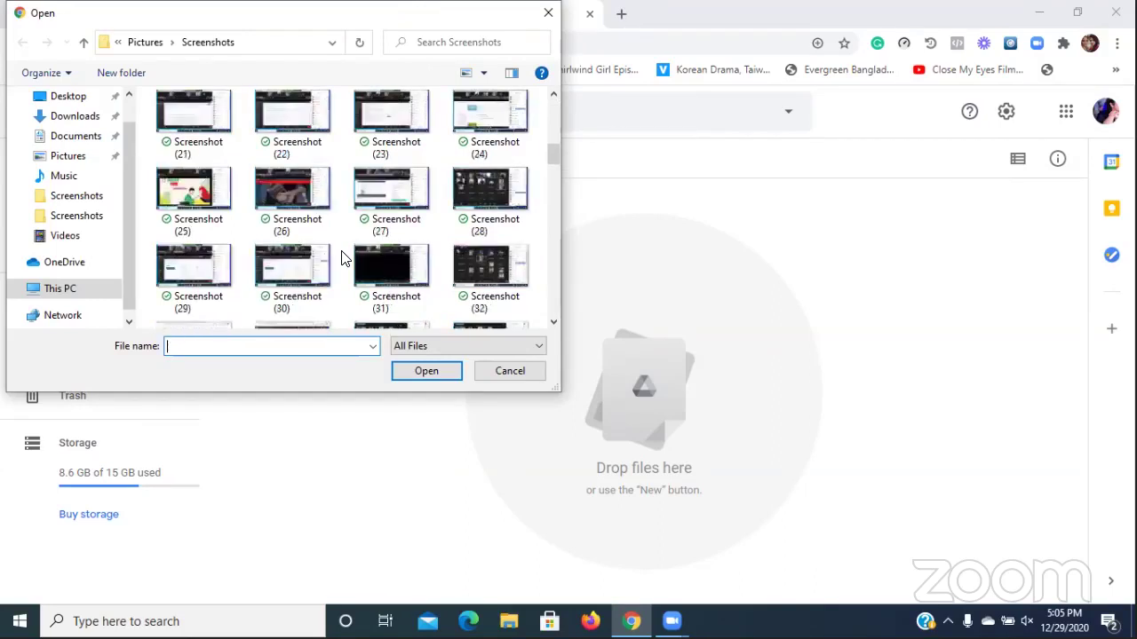
pyautogui.scroll(-1, 345, 257)
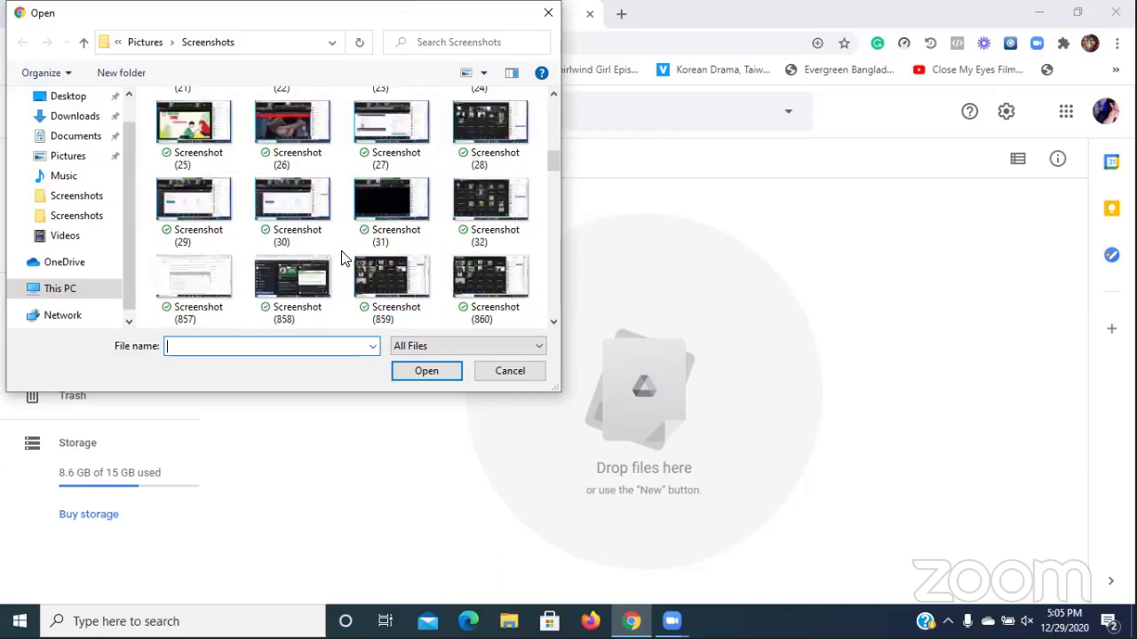
pyautogui.scroll(1, 345, 258)
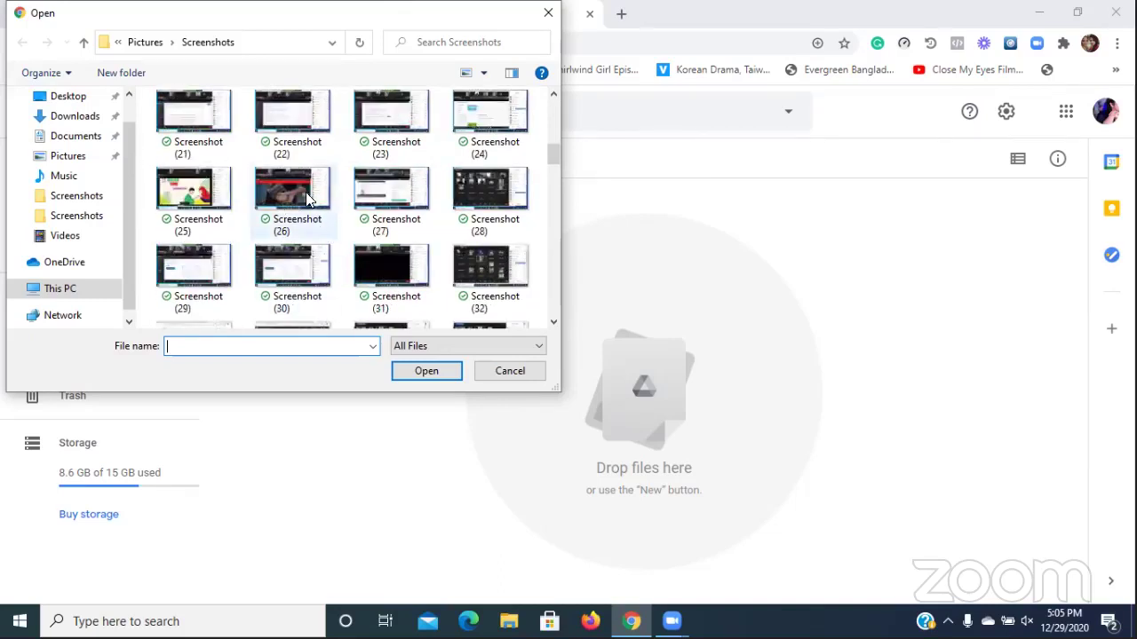
pyautogui.moveTo(147, 169); pyautogui.dragTo(486, 279)
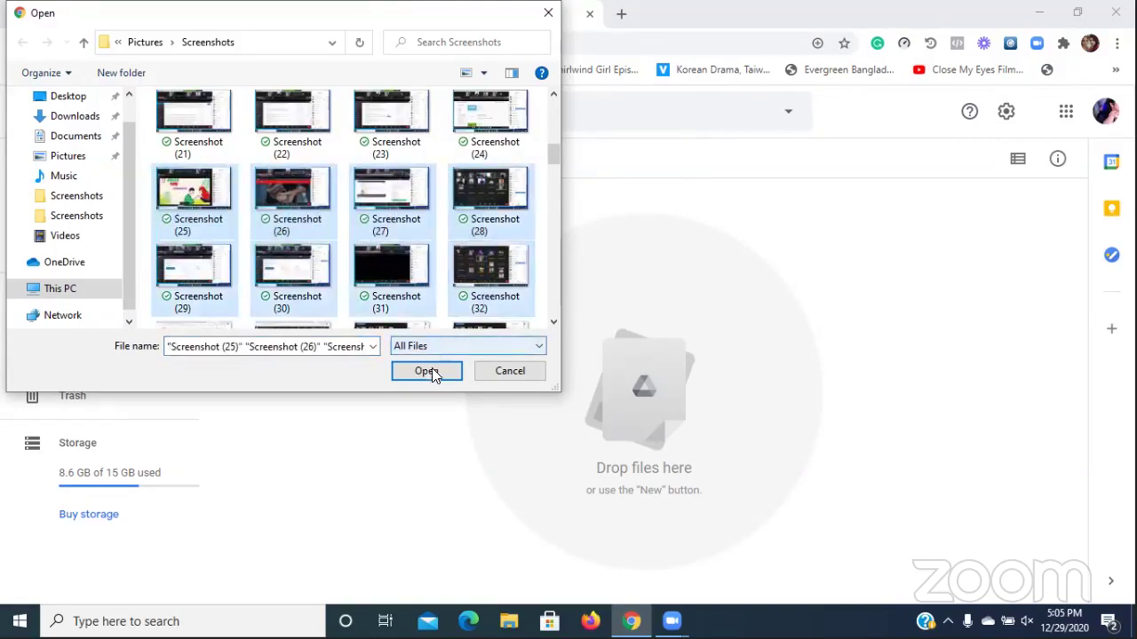
pyautogui.click(432, 372)
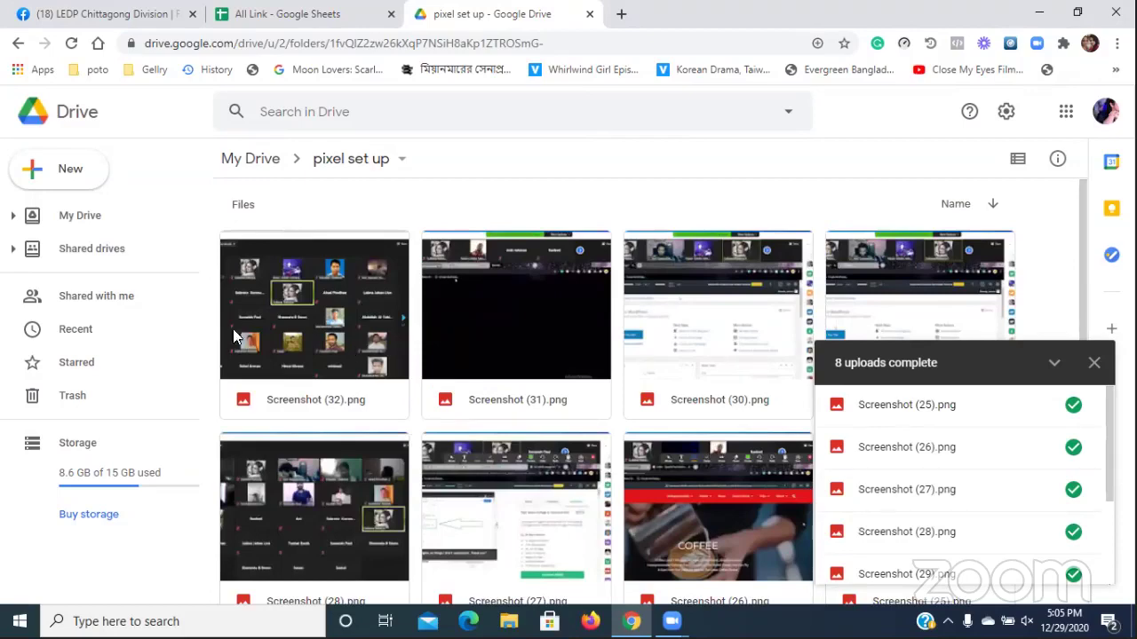
# Step: Share the pixel set up folder as Viewer for anyone with the link and copy its link
pyautogui.click(18, 43)
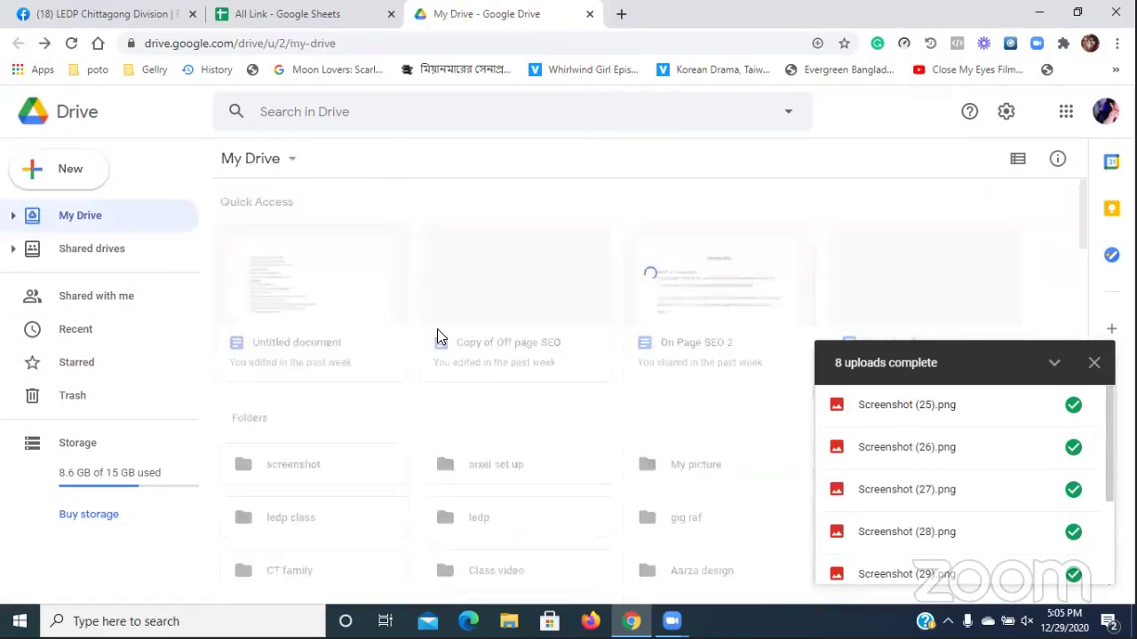
pyautogui.rightClick(484, 468)
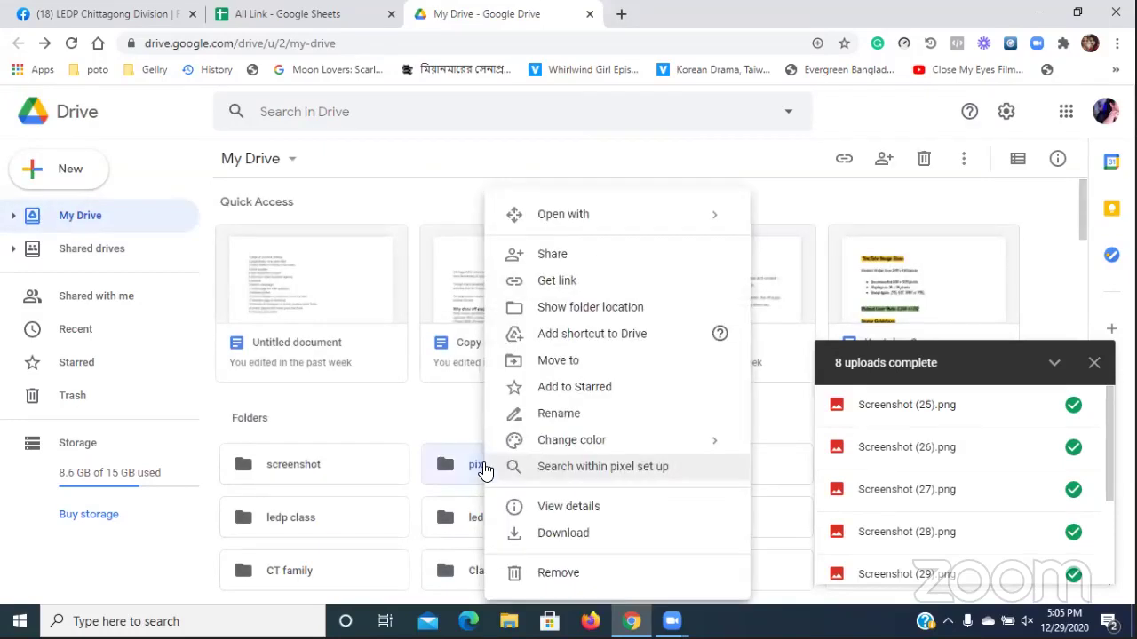
pyautogui.click(555, 255)
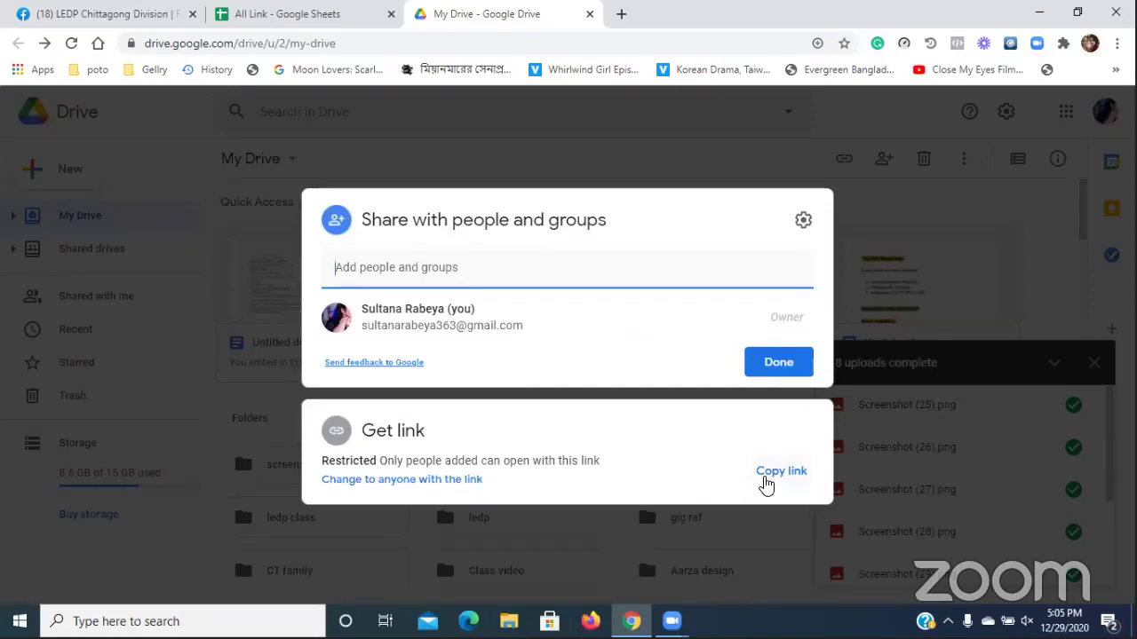
pyautogui.click(465, 479)
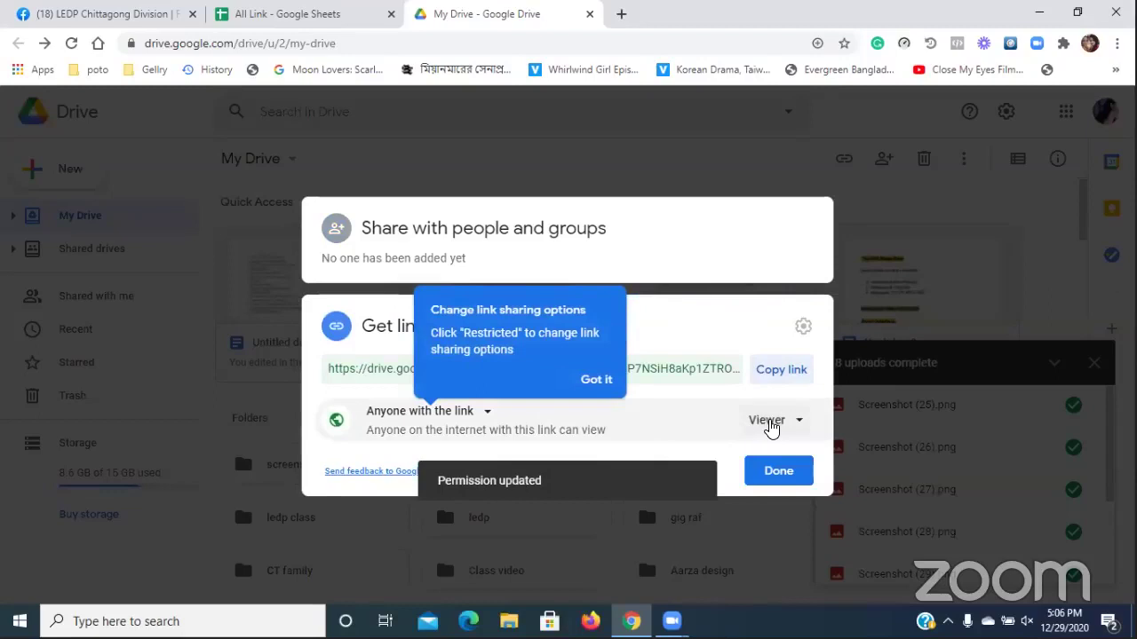
pyautogui.click(769, 421)
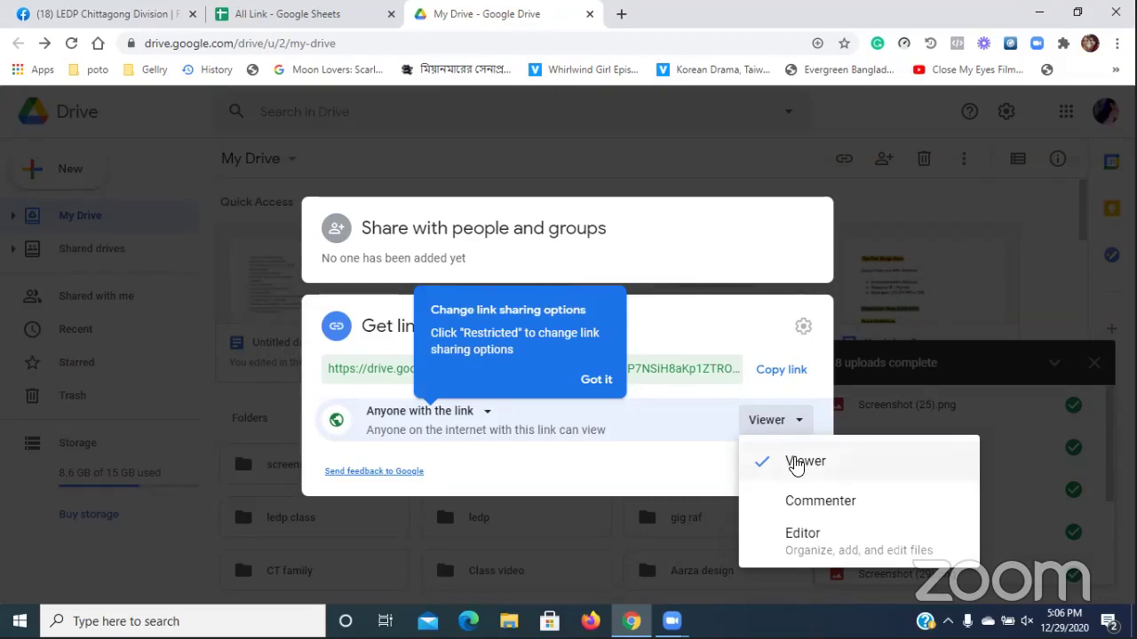
pyautogui.click(796, 465)
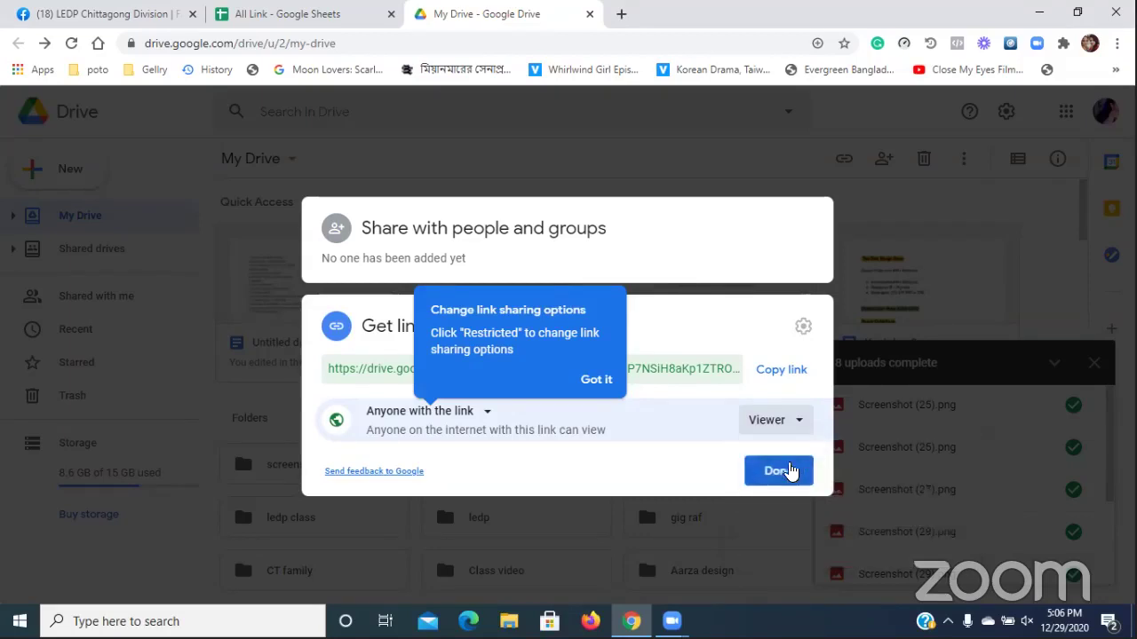
pyautogui.click(776, 377)
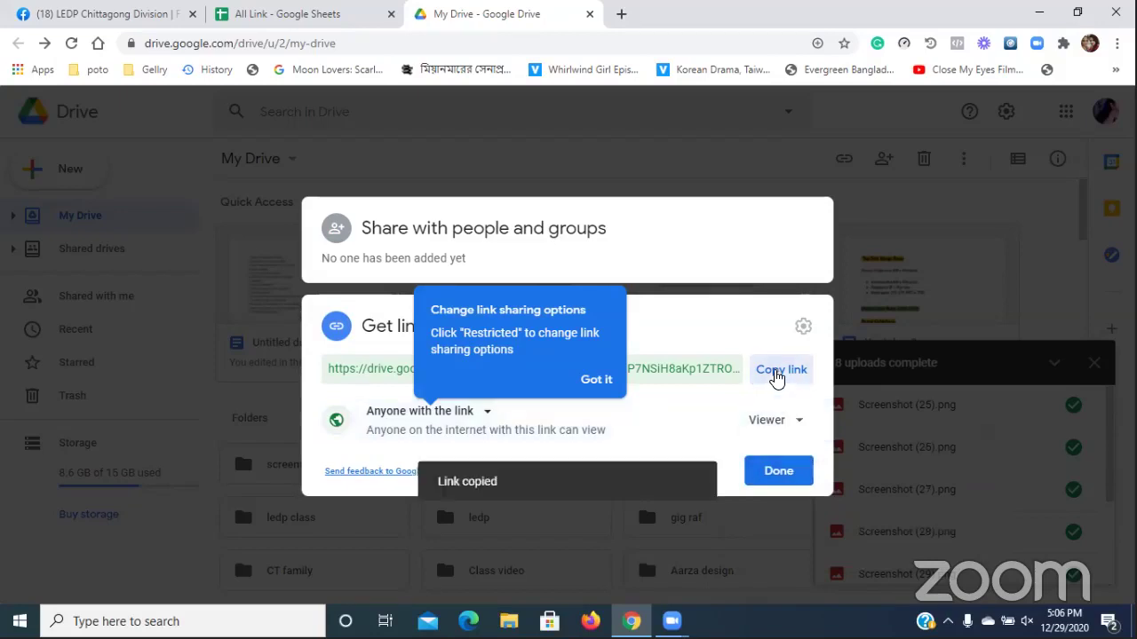
pyautogui.click(773, 484)
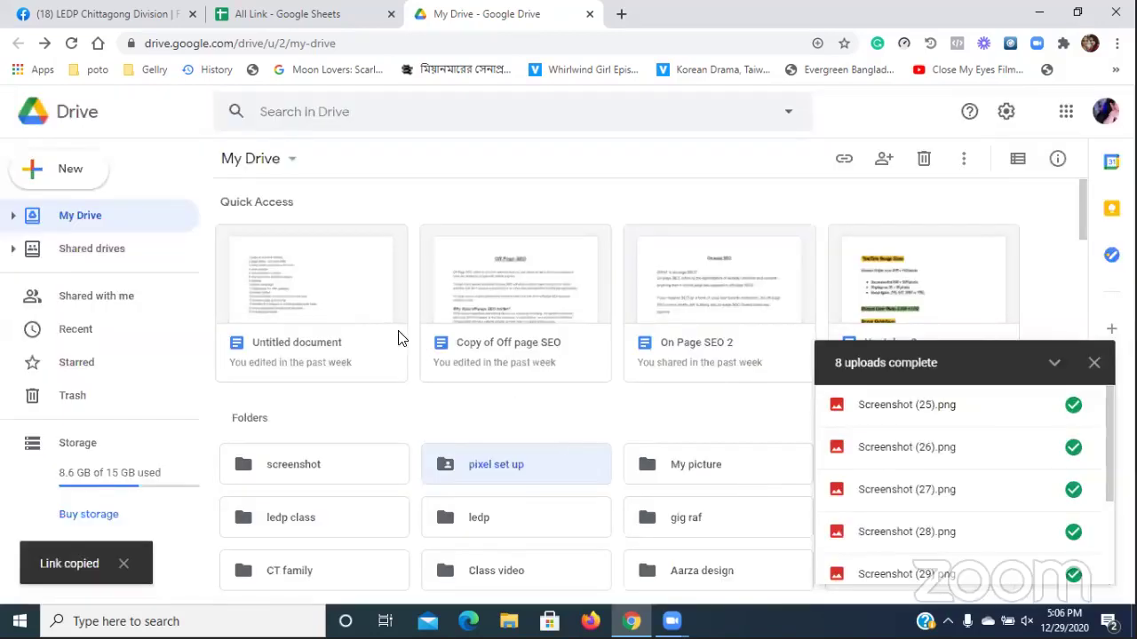
pyautogui.click(304, 11)
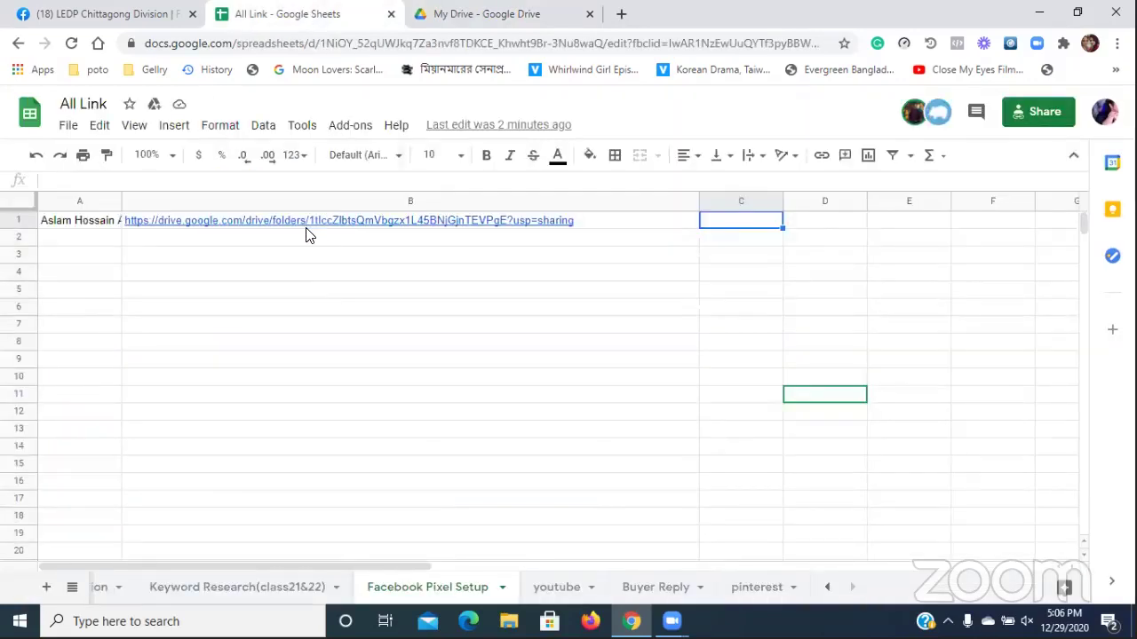
# Step: Preview the Drive link in B1 of All Link, then return to the My Drive tab
pyautogui.moveTo(309, 236)
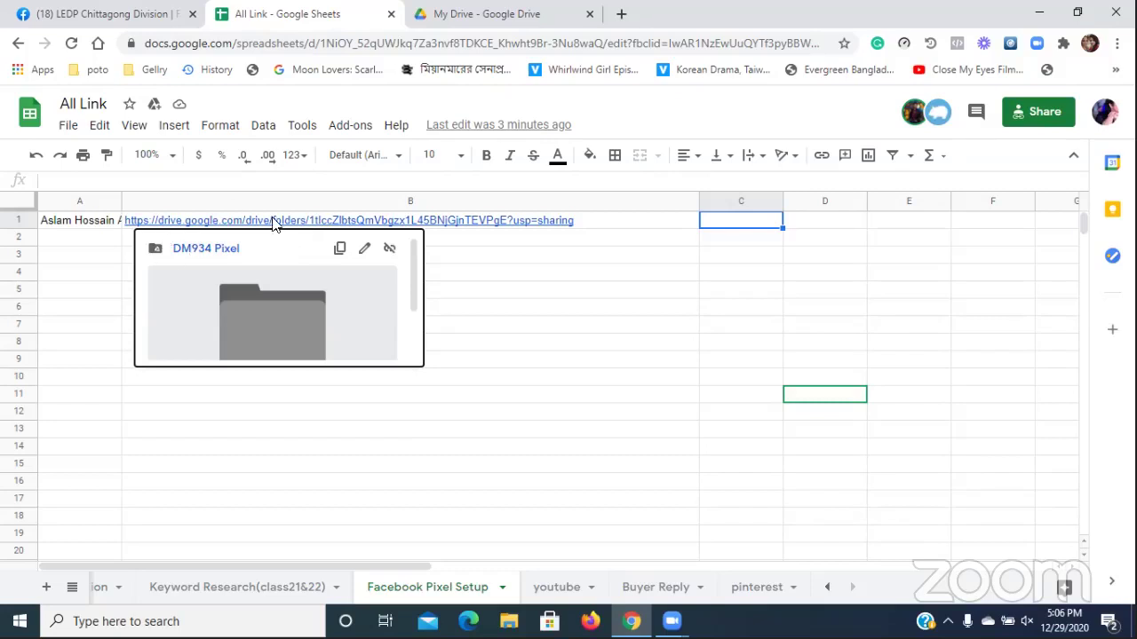
pyautogui.hotkey('ctrl', 'Tab')
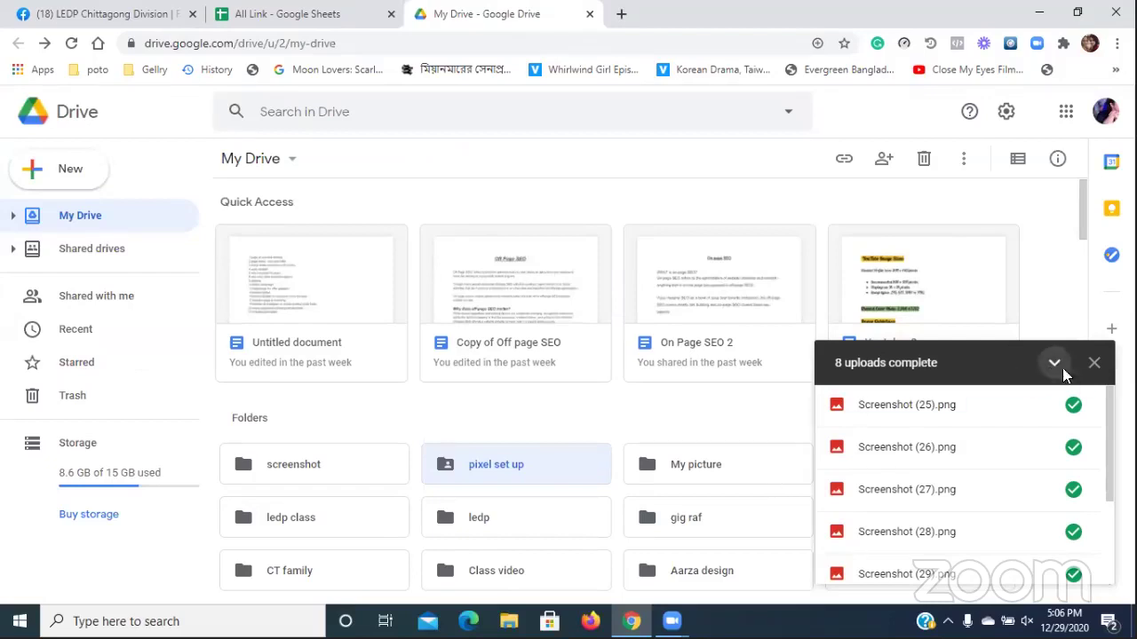
# Step: Close the uploads panel, open the ledp class folder, and open its Youtube -2 document
pyautogui.click(1095, 362)
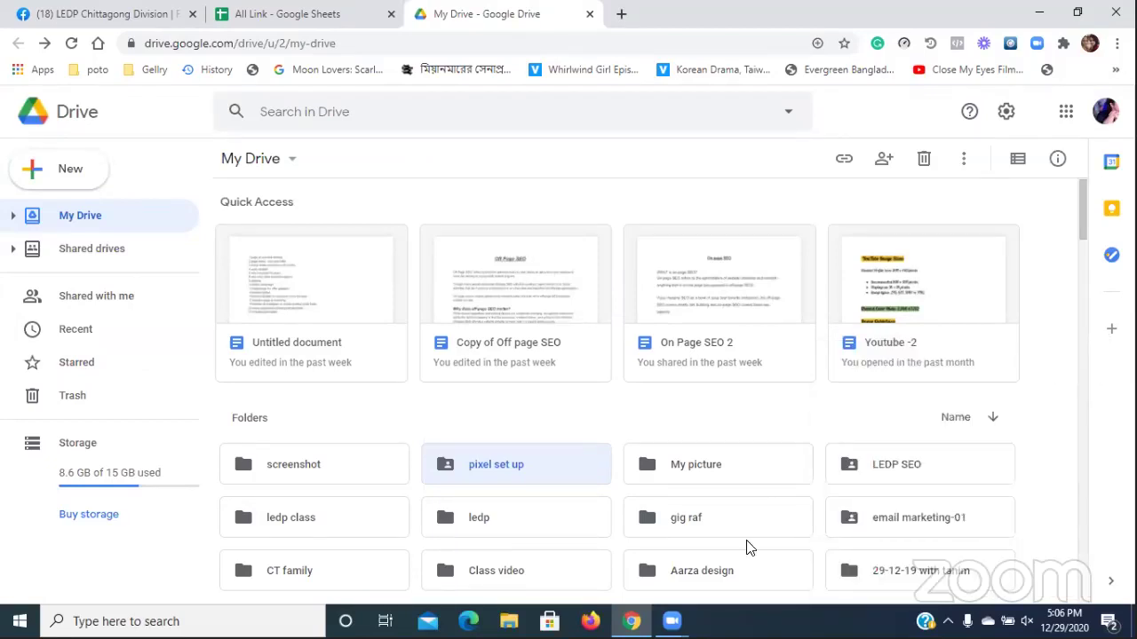
pyautogui.click(298, 533)
pyautogui.doubleClick(301, 527)
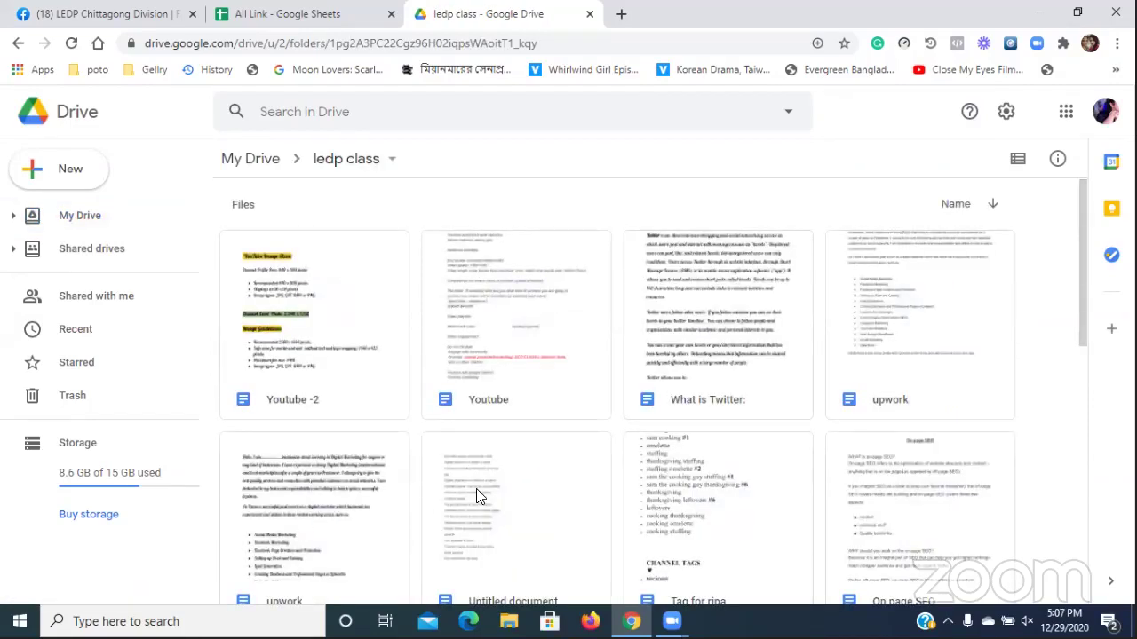
pyautogui.scroll(-5, 476, 489)
pyautogui.scroll(-3, 476, 484)
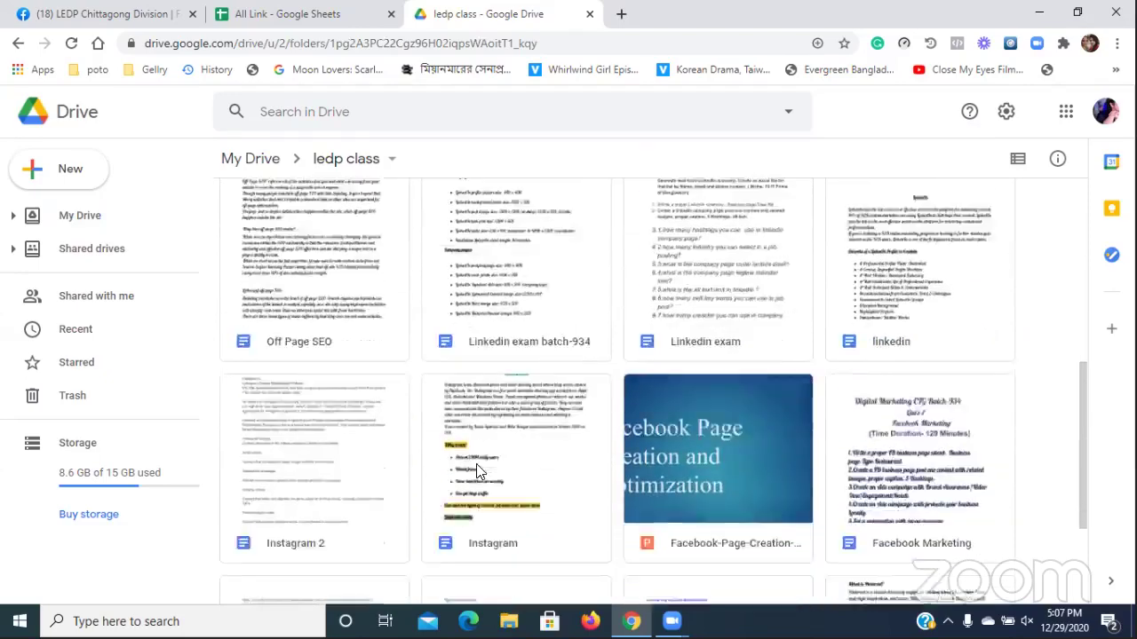
pyautogui.click(476, 470)
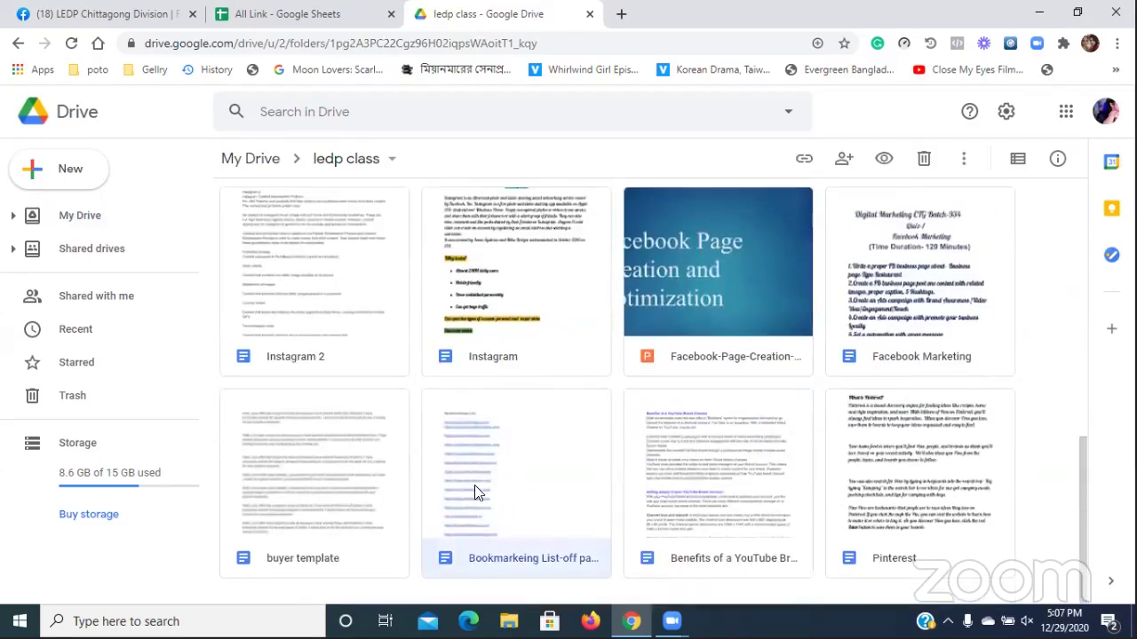
pyautogui.scroll(10, 476, 470)
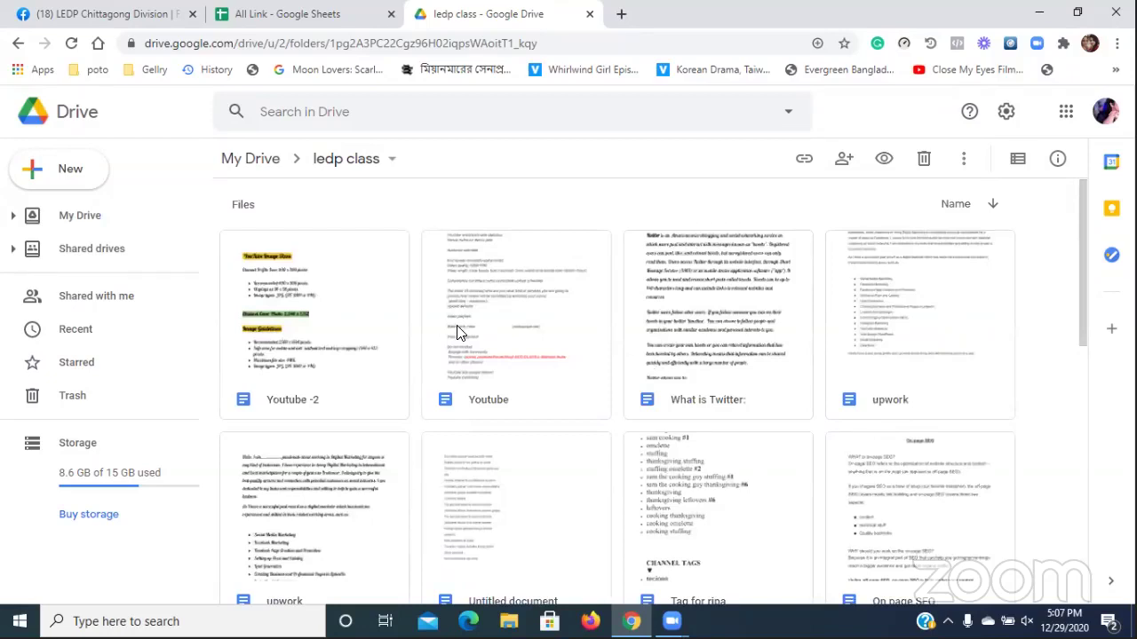
pyautogui.doubleClick(337, 323)
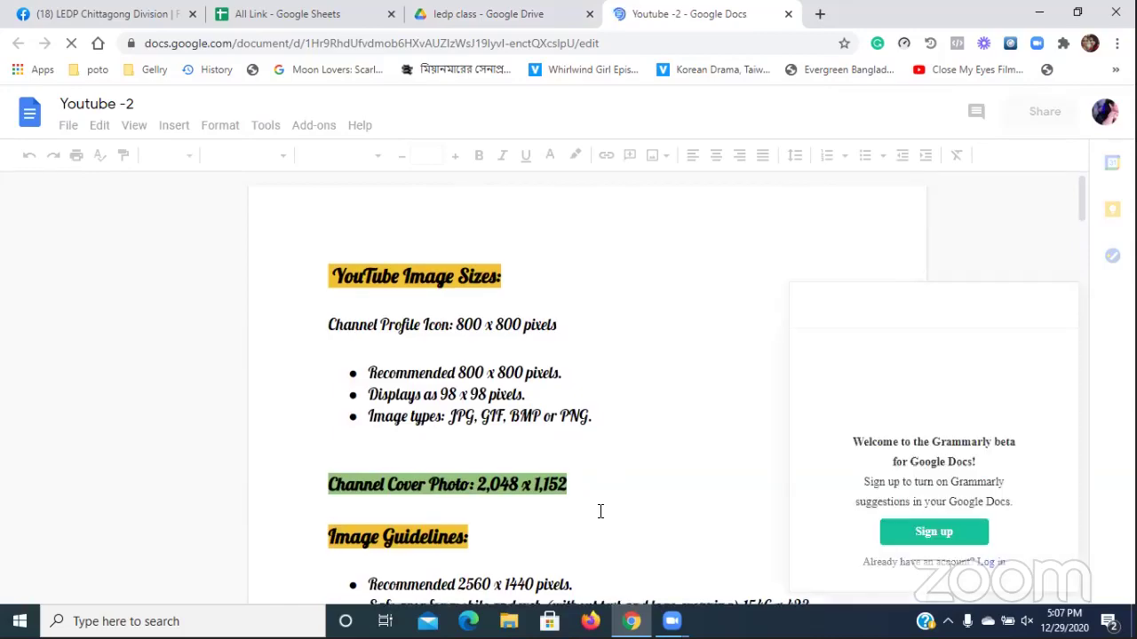
# Step: Scroll through the Youtube -2 document's list of YouTube image sizes
pyautogui.scroll(-4, 599, 508)
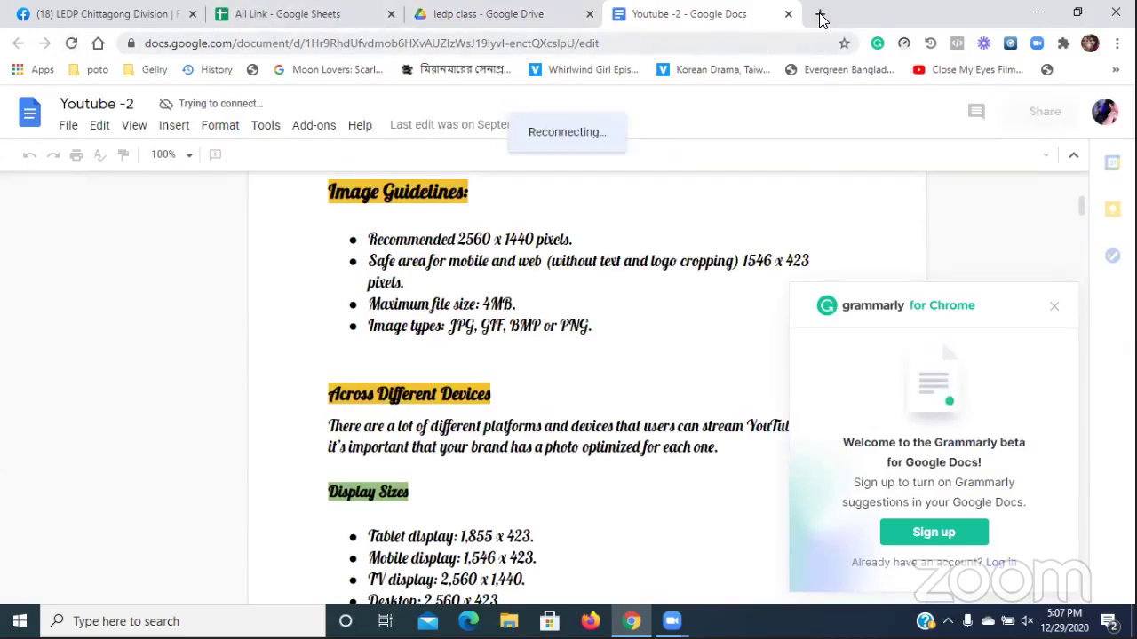
# Step: Close the Youtube -2 document and go back from ledp class to My Drive
pyautogui.click(789, 14)
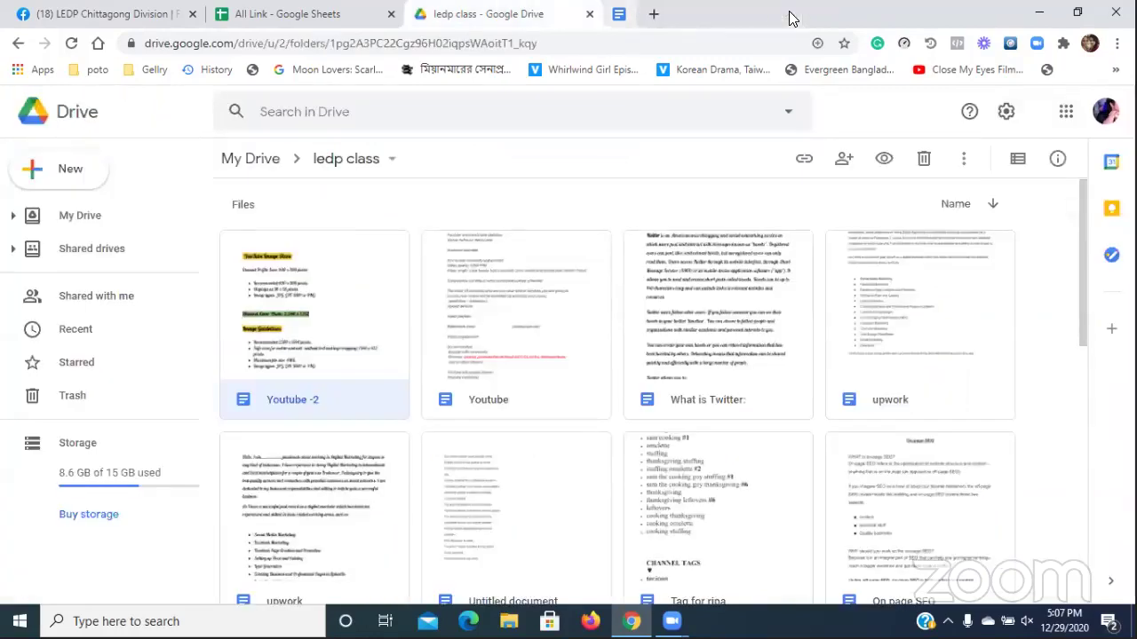
pyautogui.scroll(-6, 535, 388)
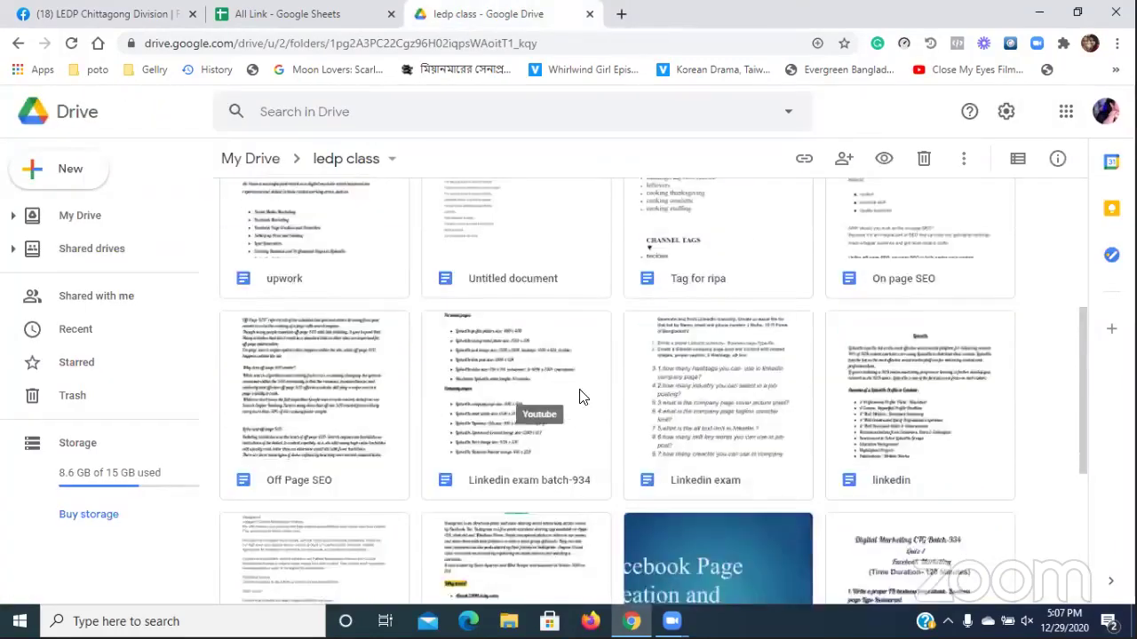
pyautogui.scroll(-2, 582, 388)
pyautogui.scroll(8, 581, 373)
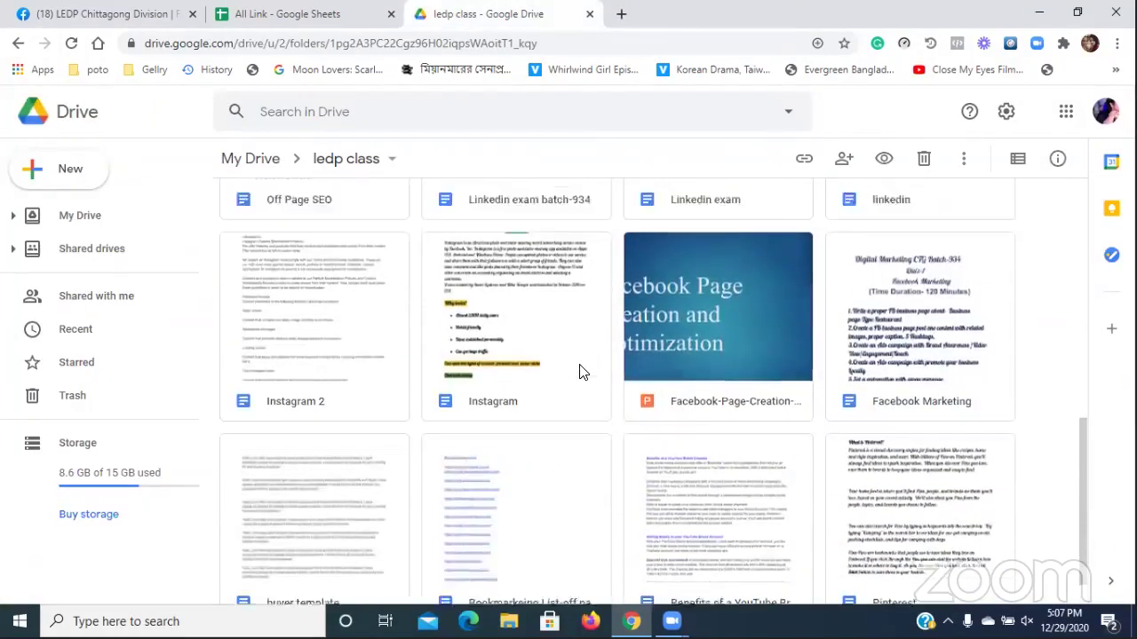
pyautogui.click(15, 43)
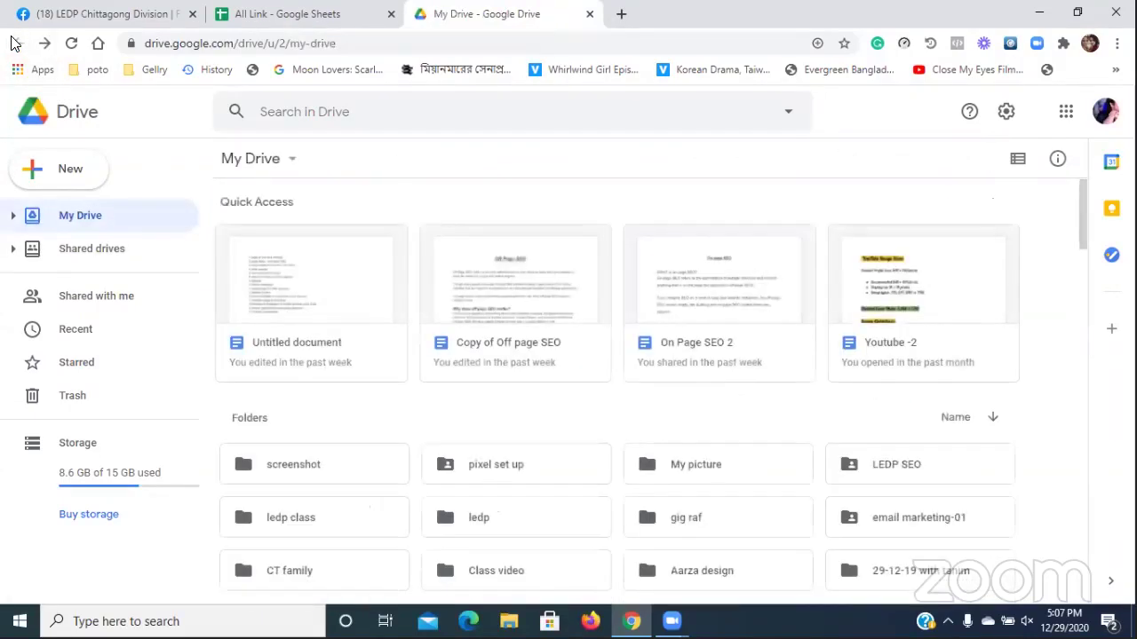
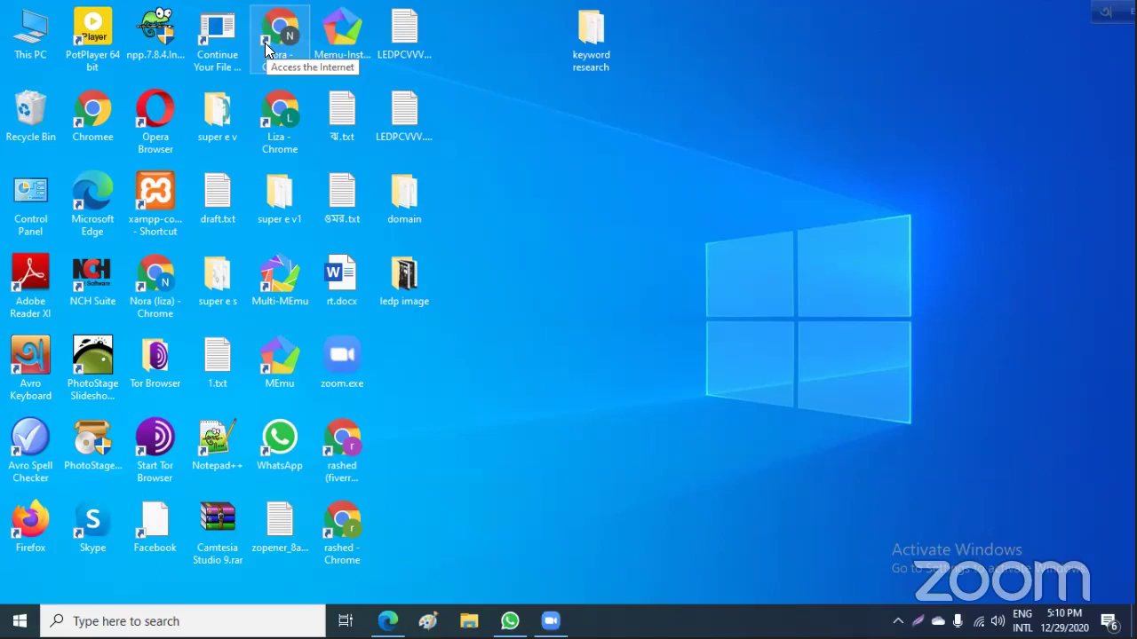
# Step: Launch Chrome, dismiss the restore pages prompt, and open facebook.com from the new-tab shortcuts
pyautogui.doubleClick(265, 43)
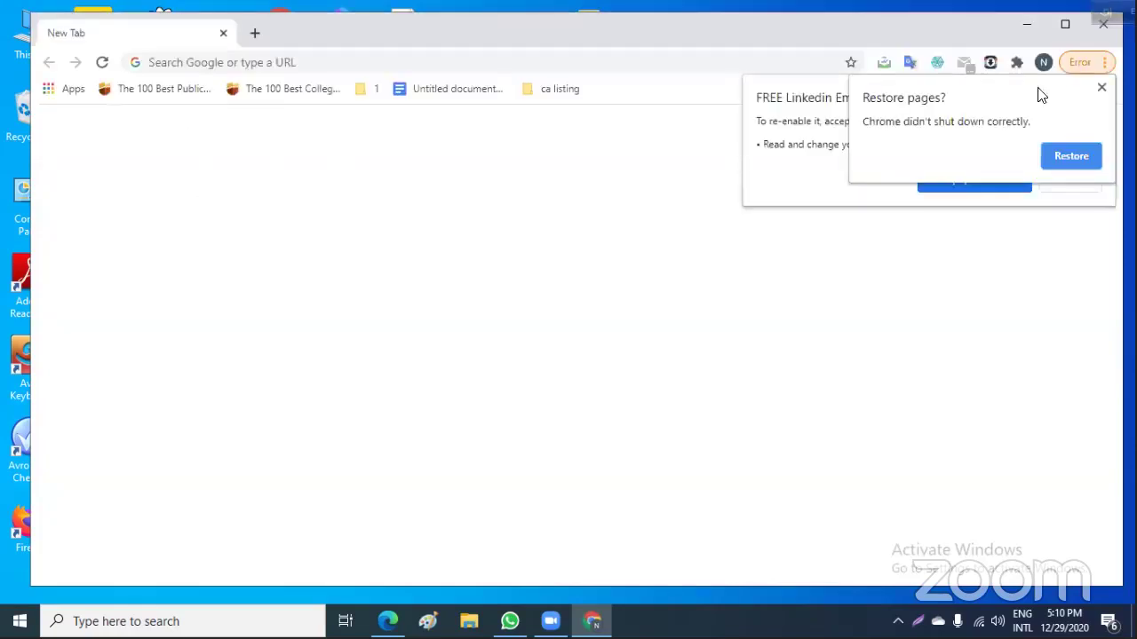
pyautogui.click(1101, 88)
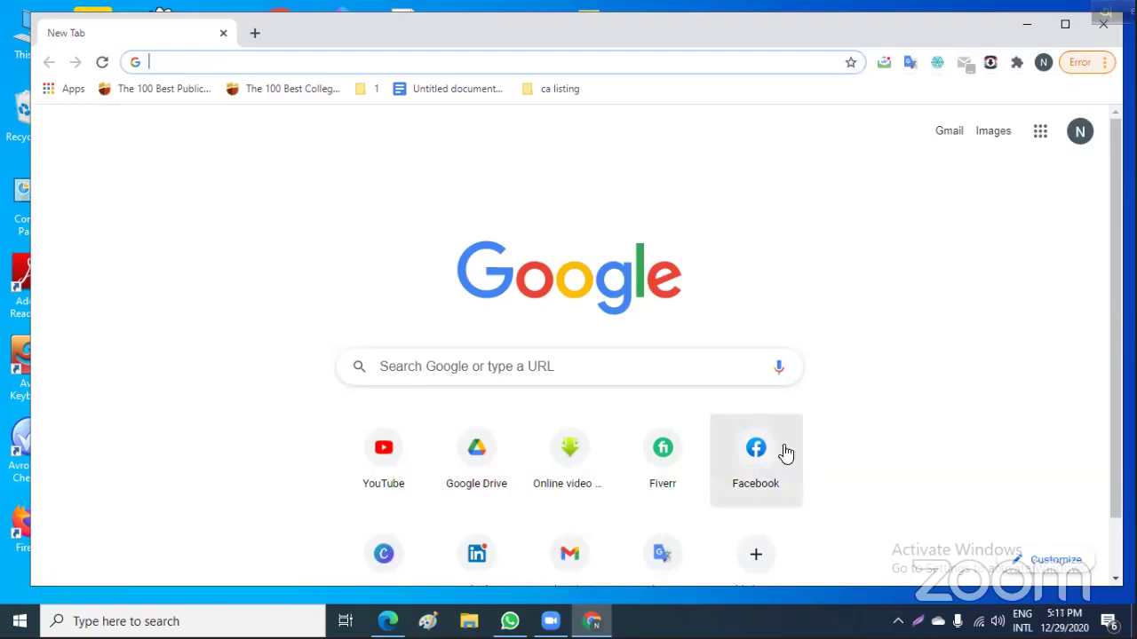
pyautogui.click(755, 467)
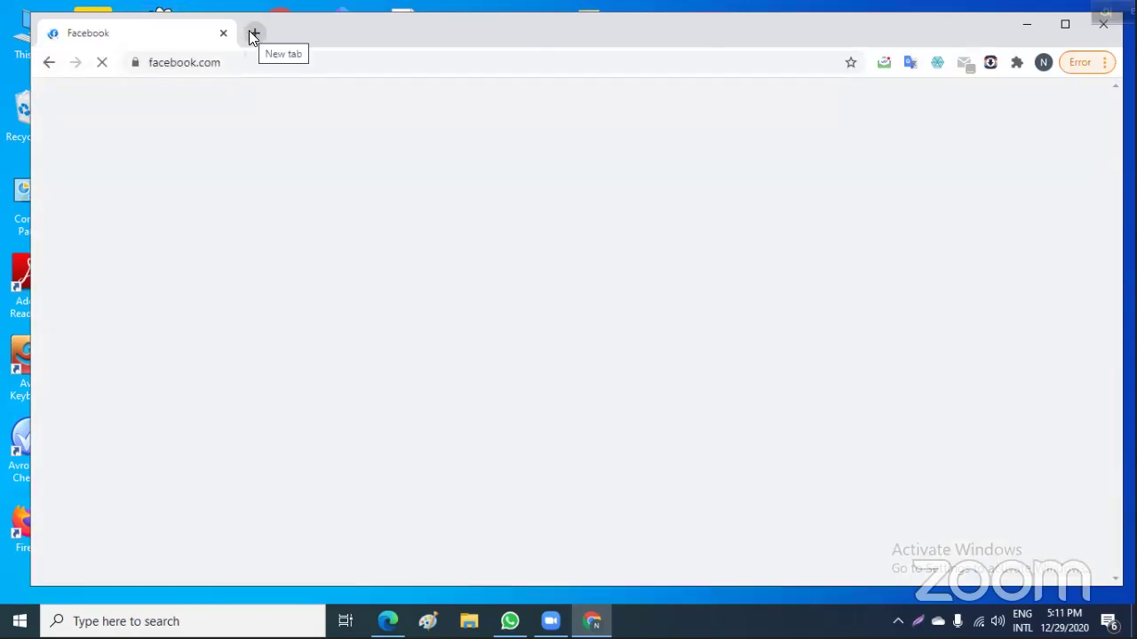
# Step: In a new tab, search Google for 'ads.facebook manager' and open the Ads Manager result in another tab
pyautogui.click(253, 34)
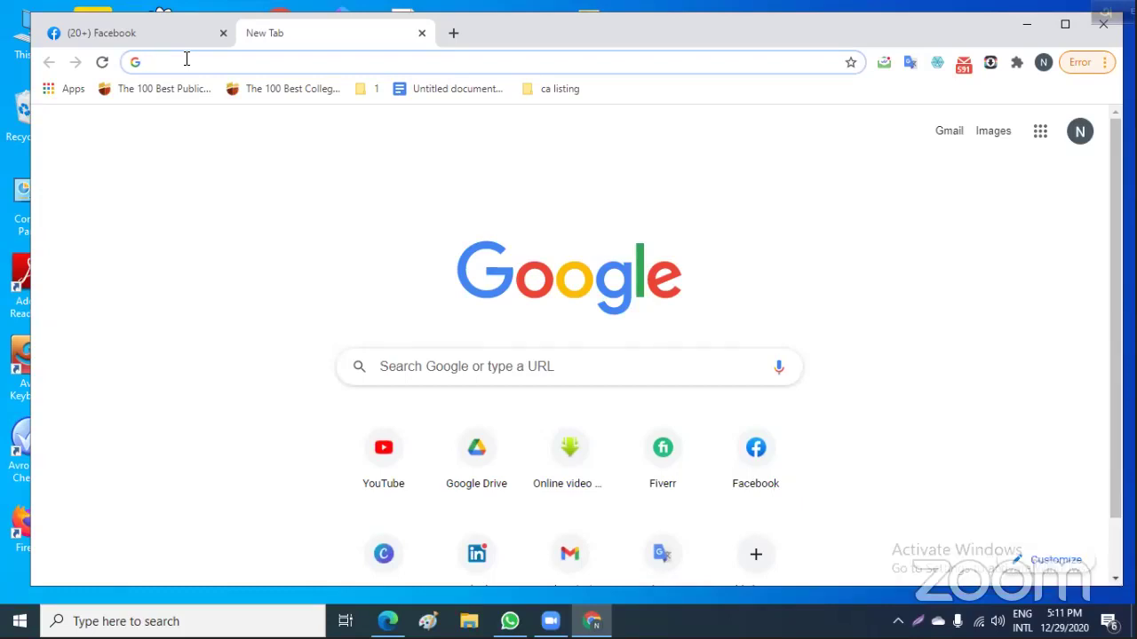
pyautogui.write('a')
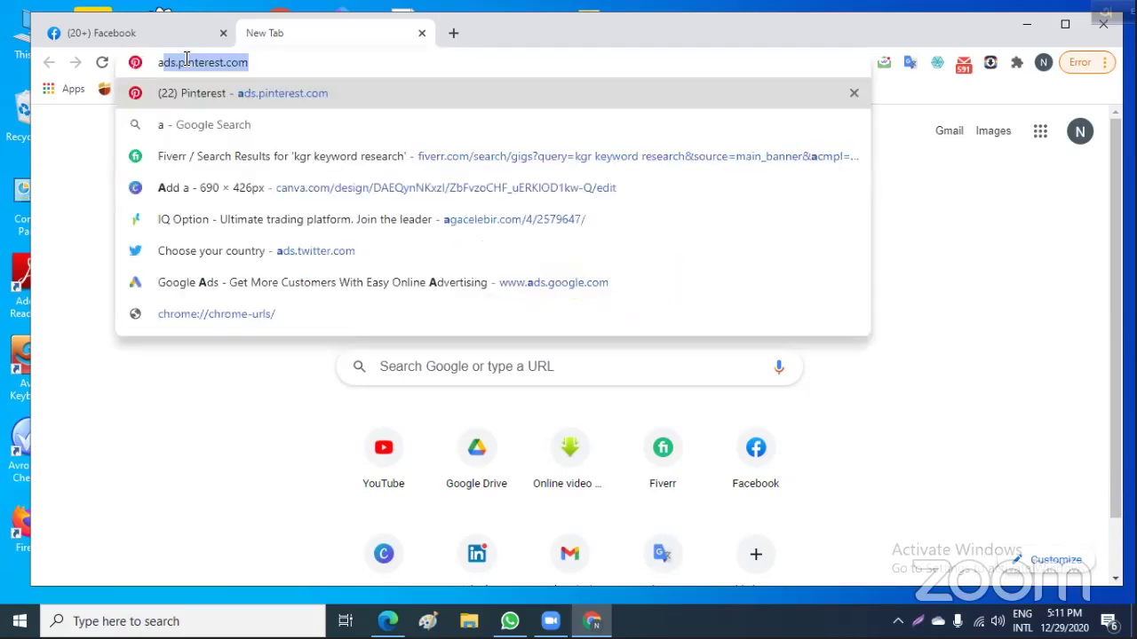
pyautogui.write('d')
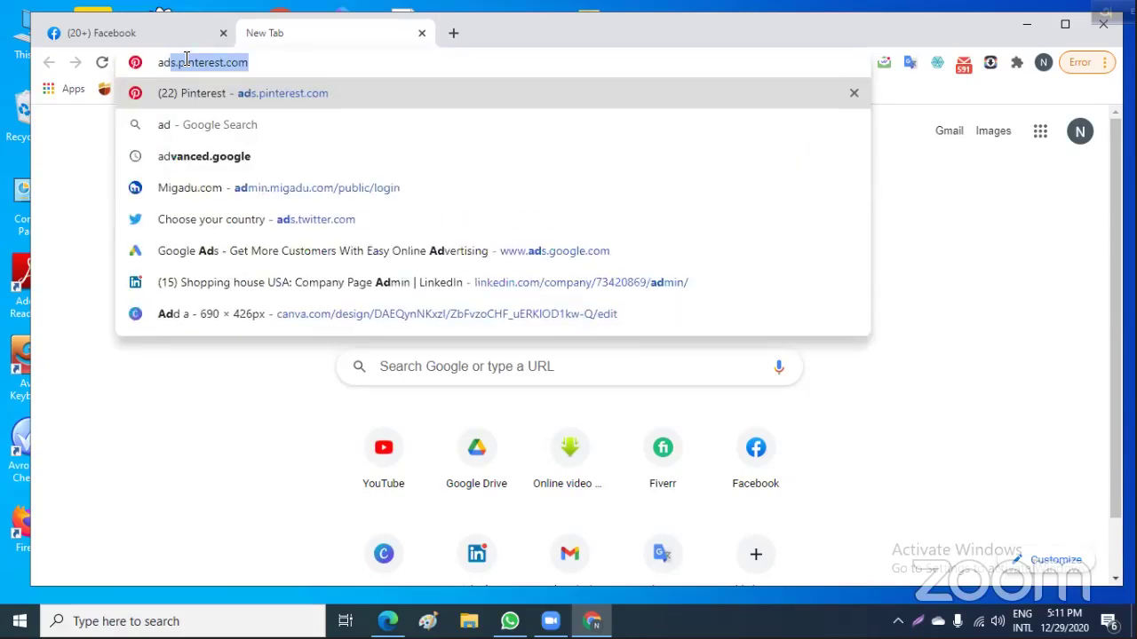
pyautogui.write('s.')
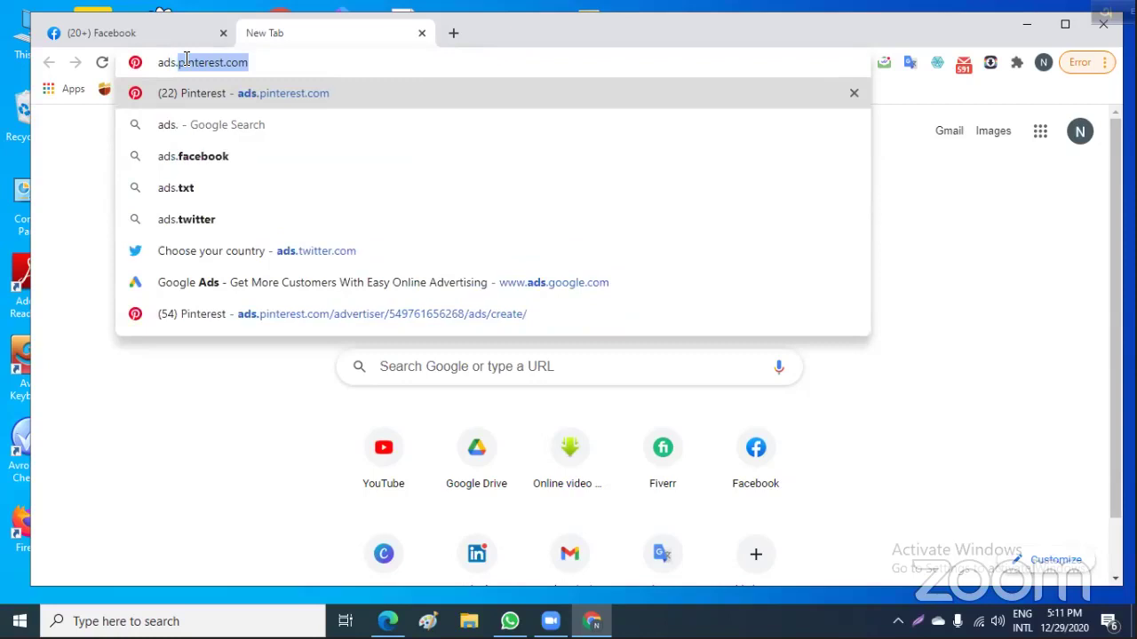
pyautogui.write('f')
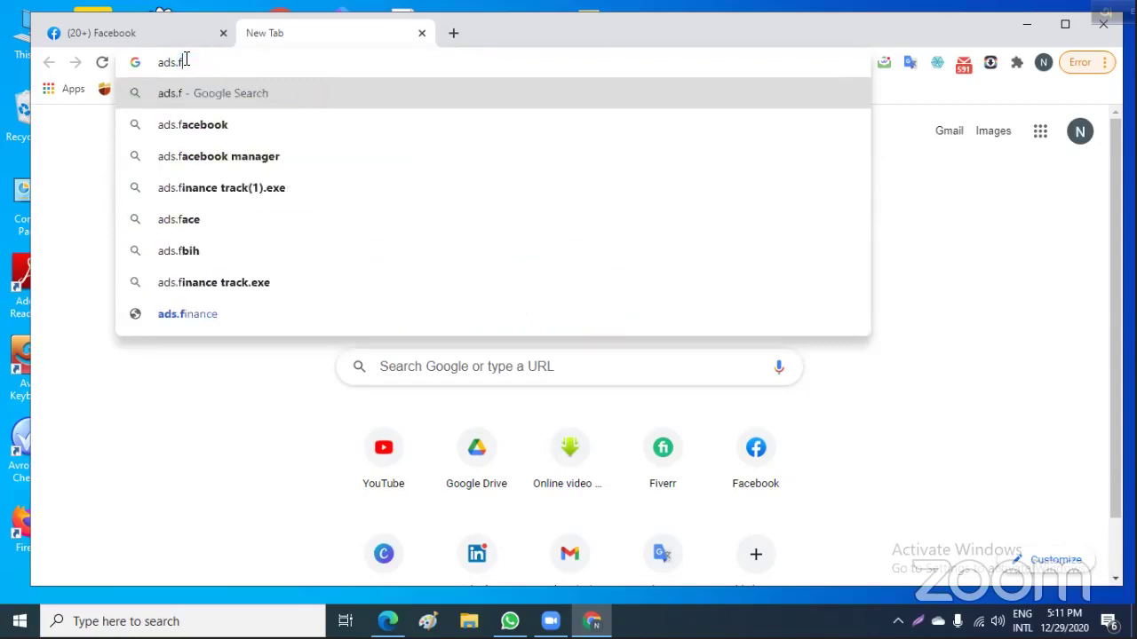
pyautogui.write('ac')
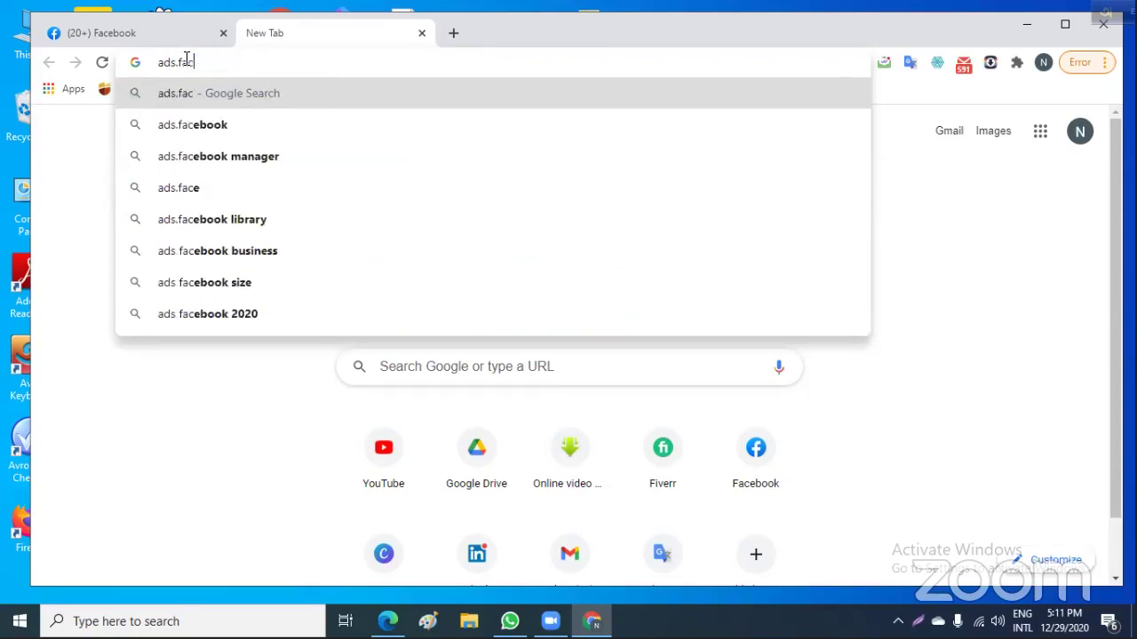
pyautogui.write('ebook')
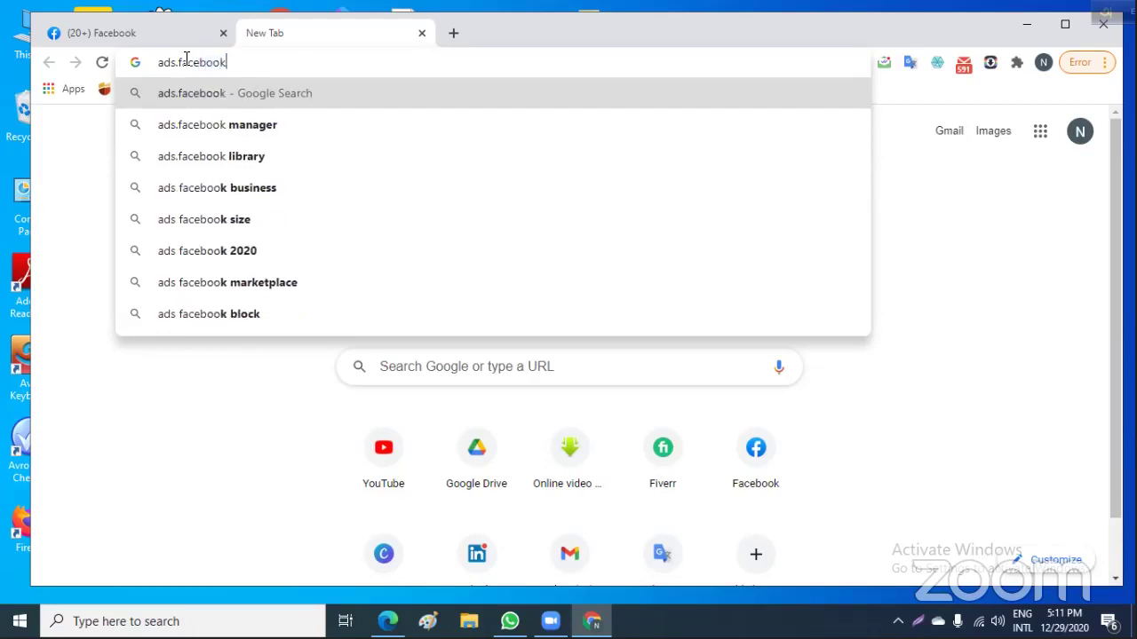
pyautogui.write('k')
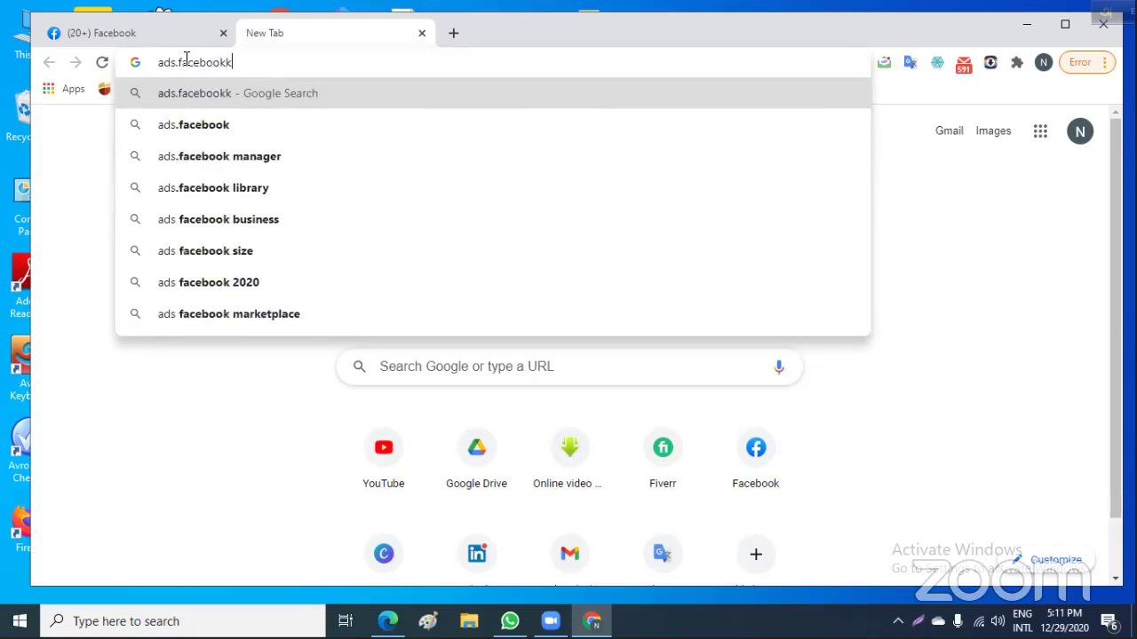
pyautogui.press('BackSpace')
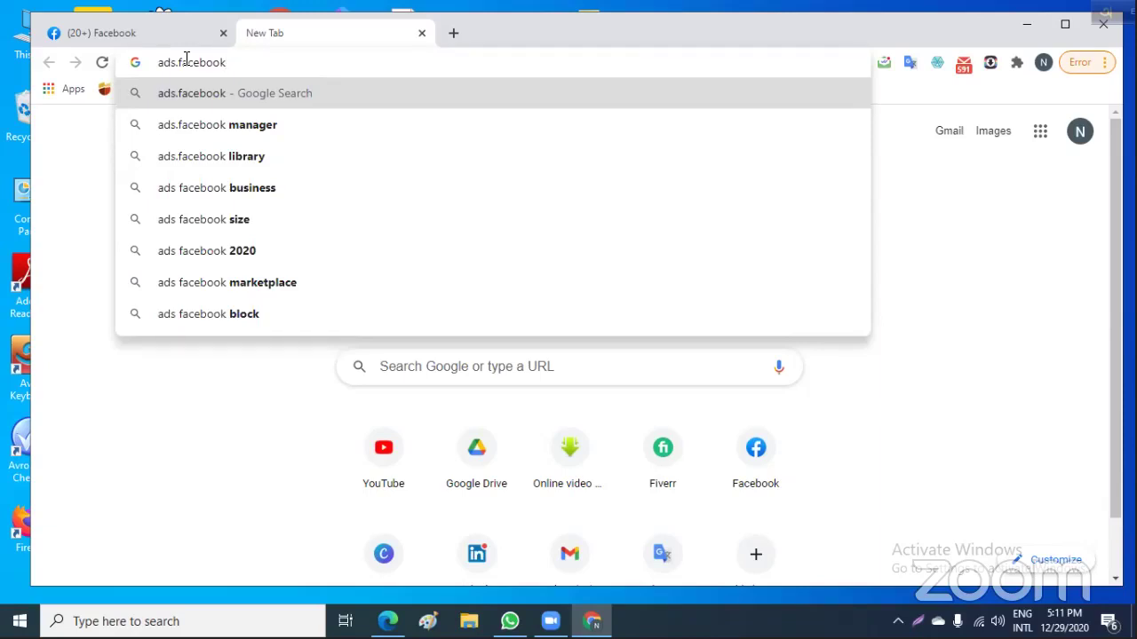
pyautogui.click(210, 128)
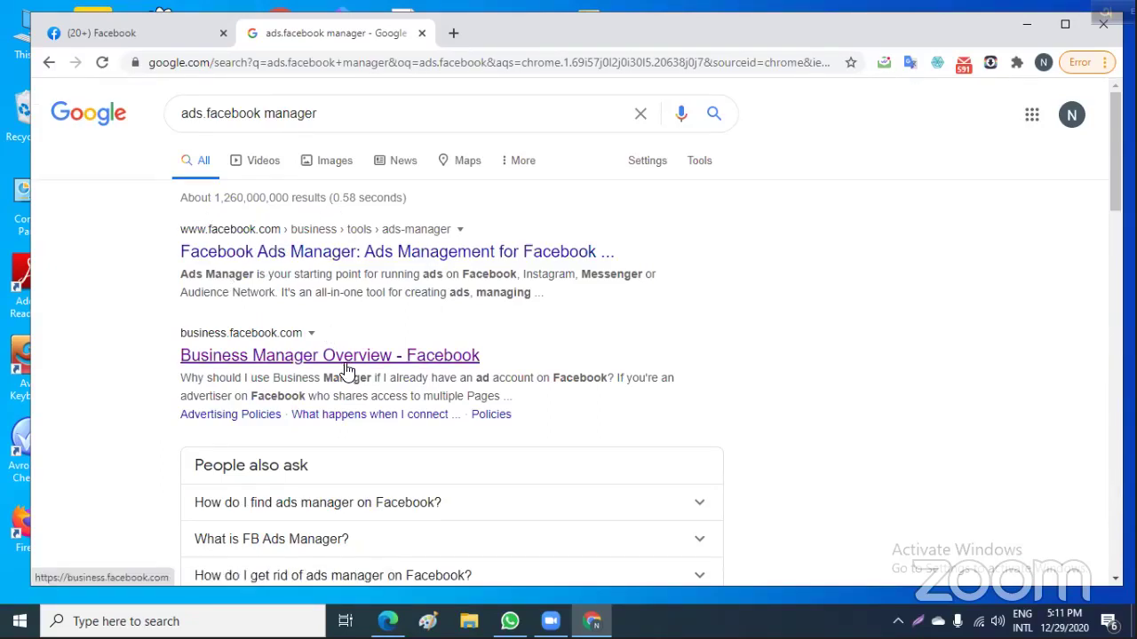
pyautogui.rightClick(322, 267)
pyautogui.click(399, 272)
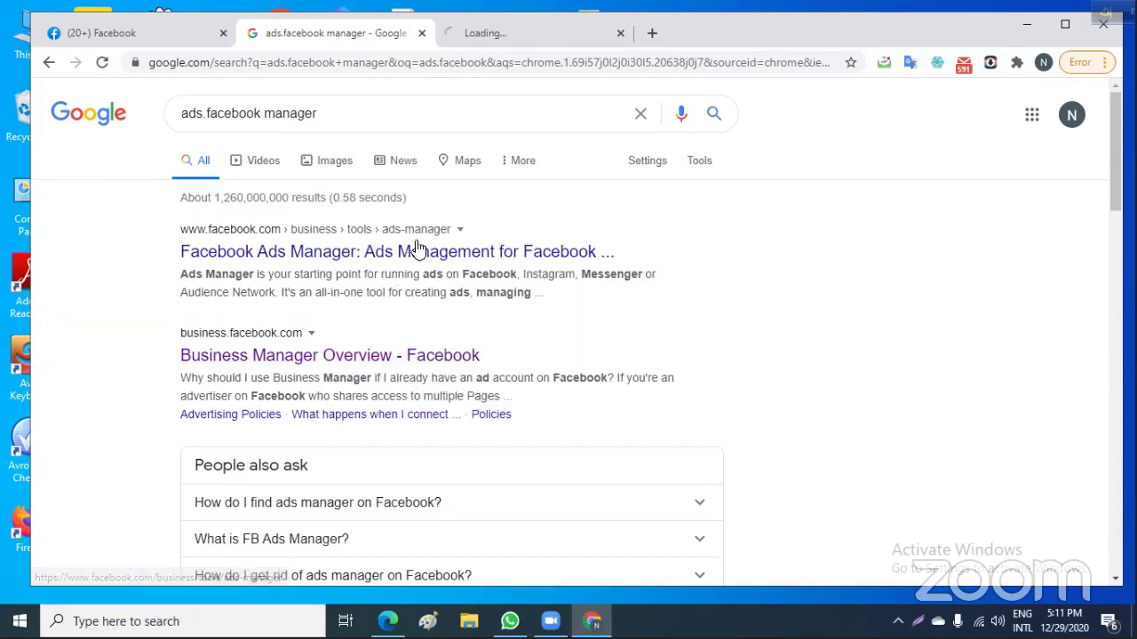
# Step: Switch to the Ads Manager tab and go from the landing page to the Ad accounts page
pyautogui.click(524, 38)
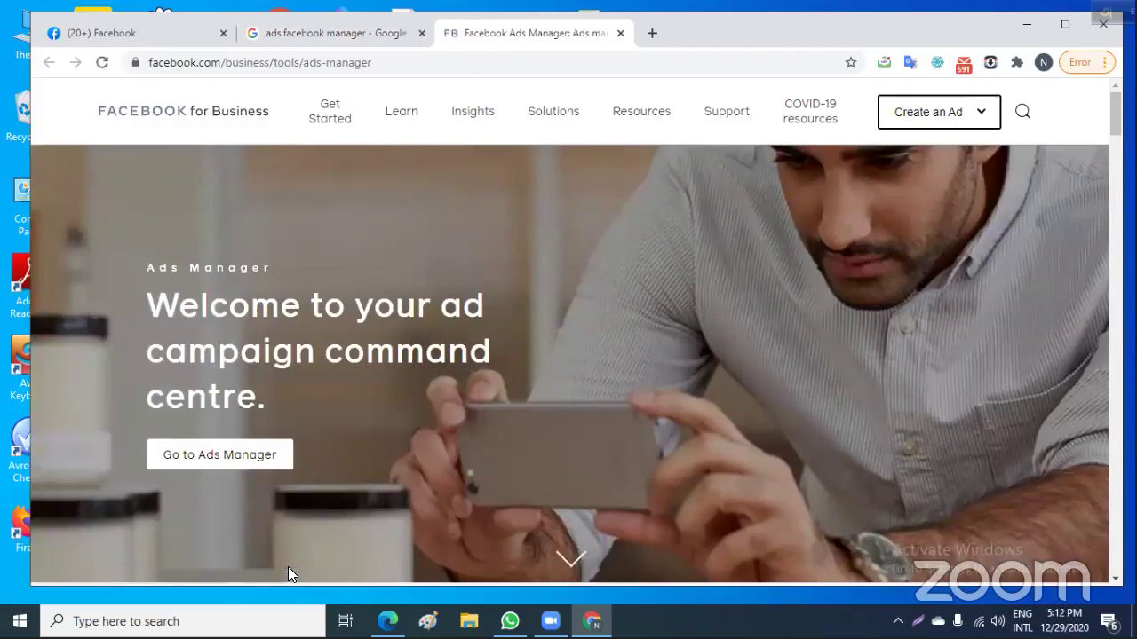
pyautogui.click(218, 463)
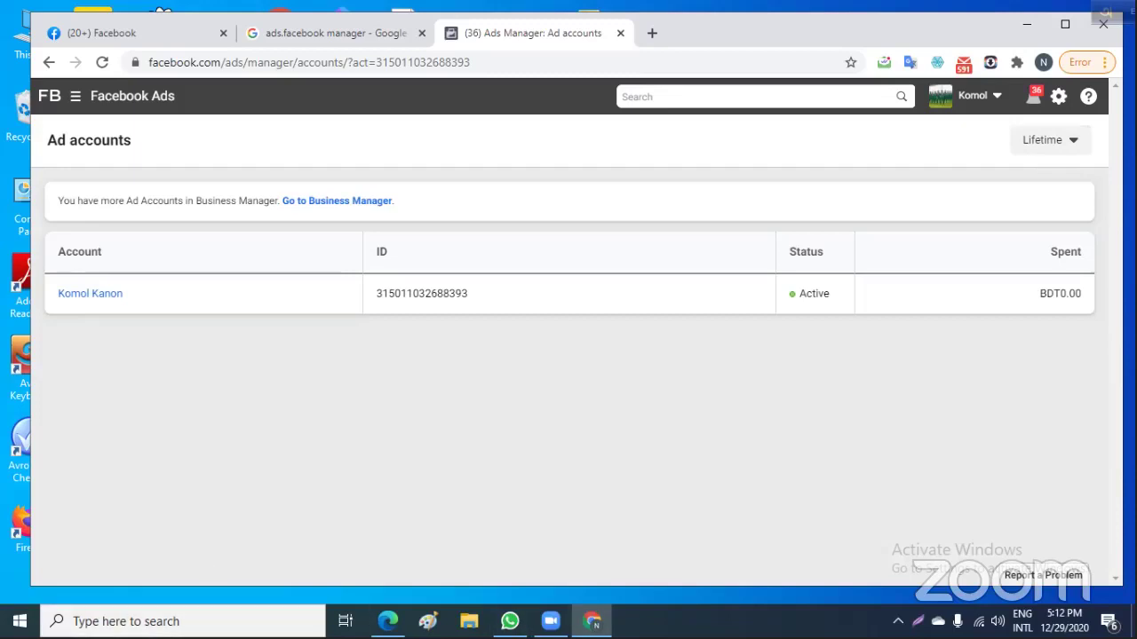
# Step: Open and close the pages and ad accounts list, and dismiss the extension warning
pyautogui.click(380, 619)
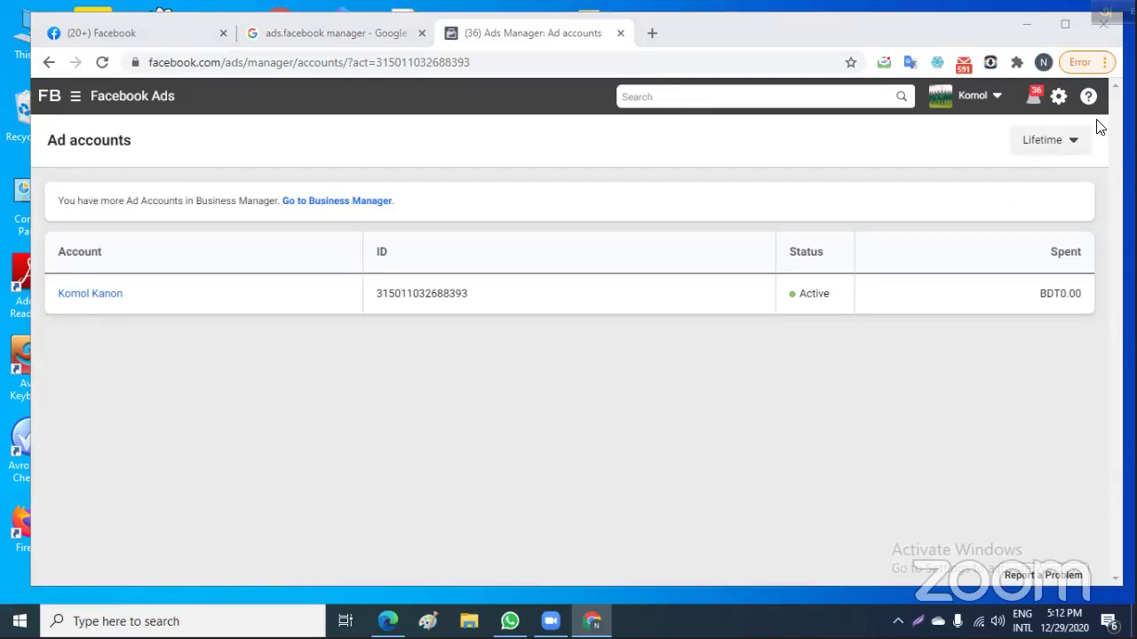
pyautogui.click(992, 102)
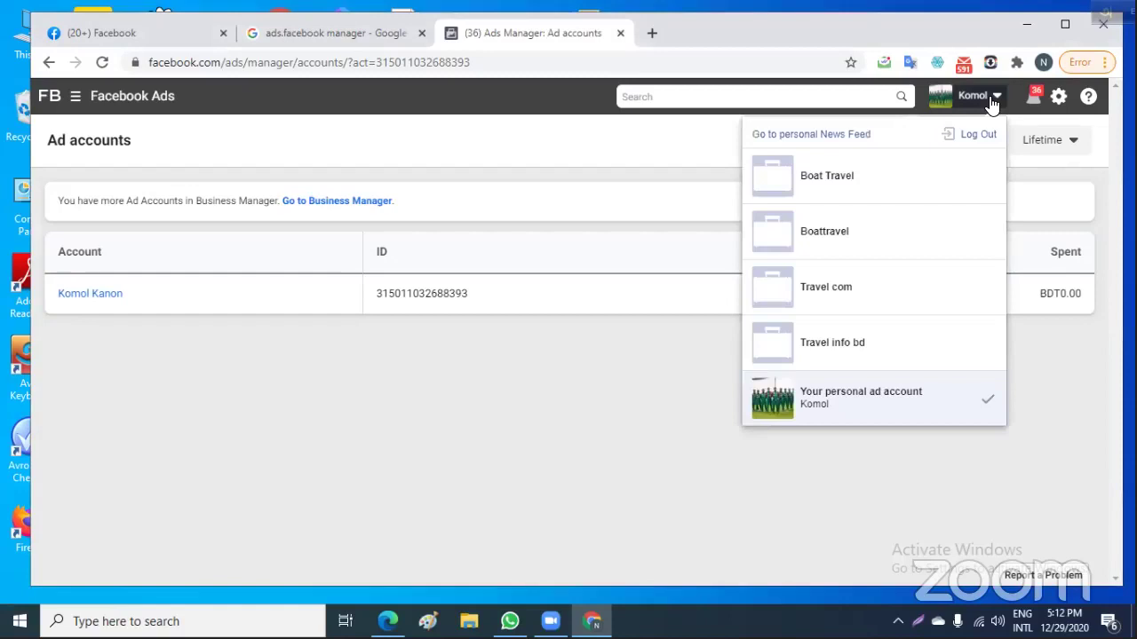
pyautogui.click(992, 101)
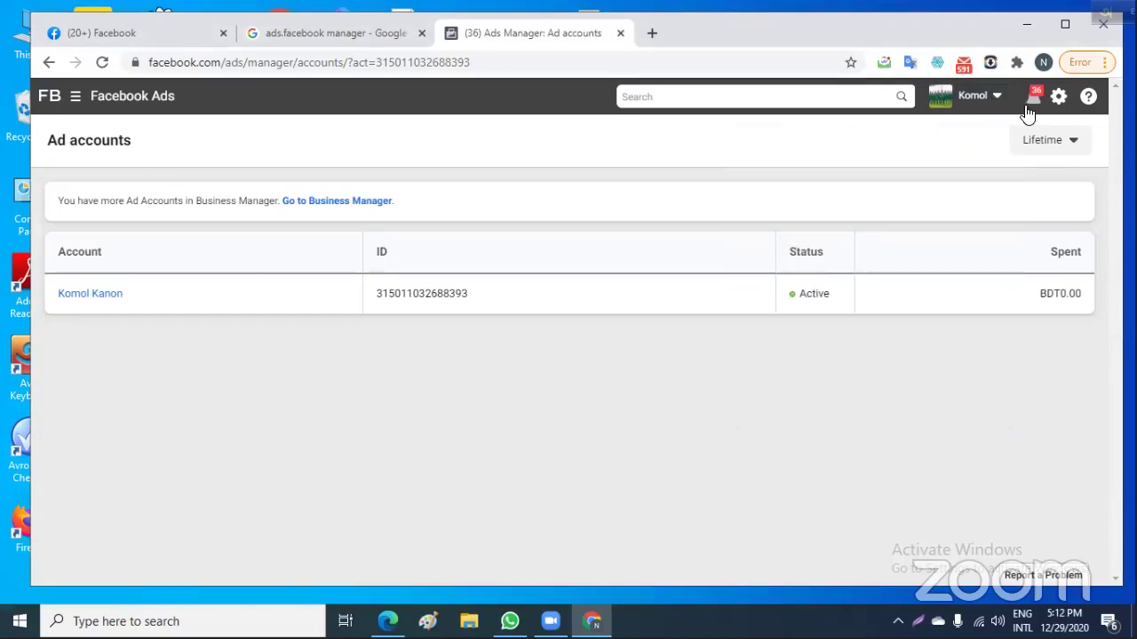
pyautogui.click(997, 96)
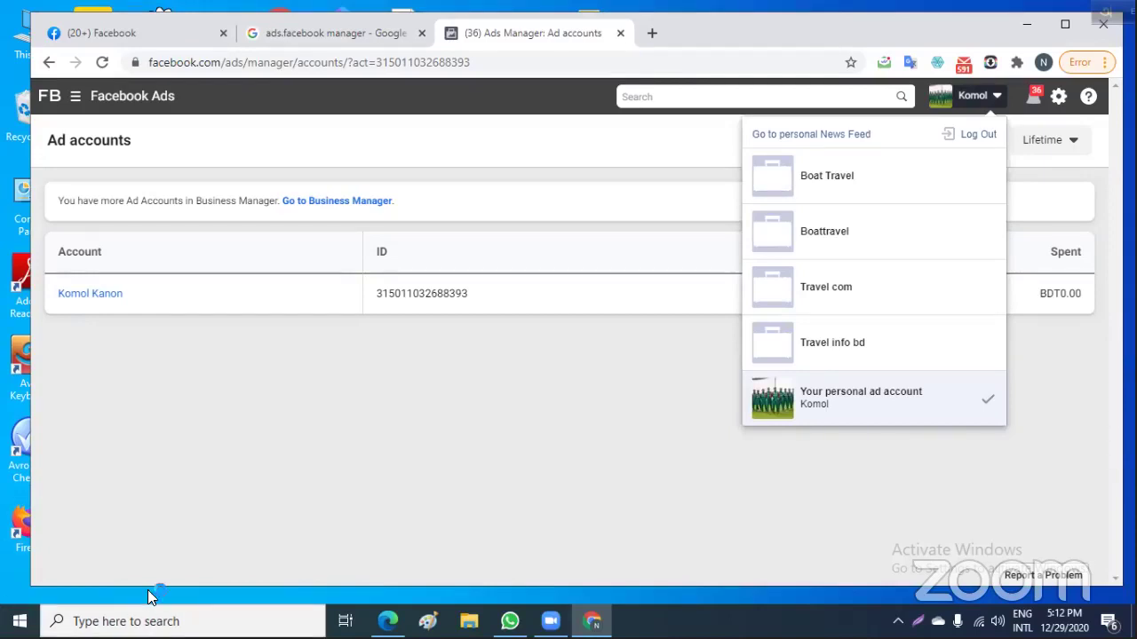
pyautogui.click(430, 621)
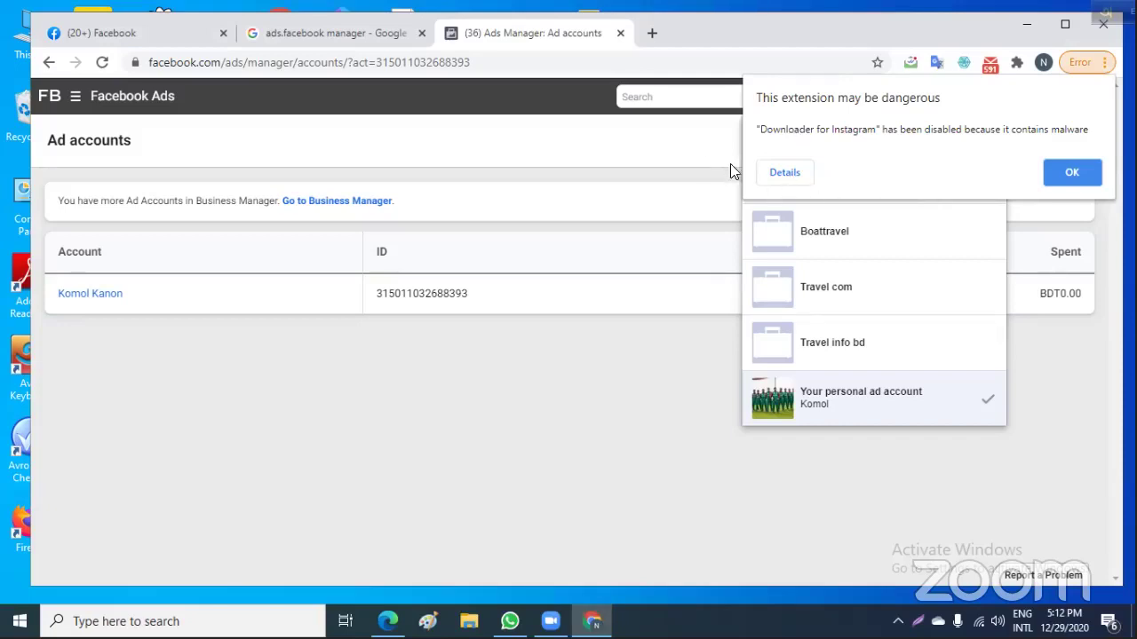
pyautogui.click(702, 152)
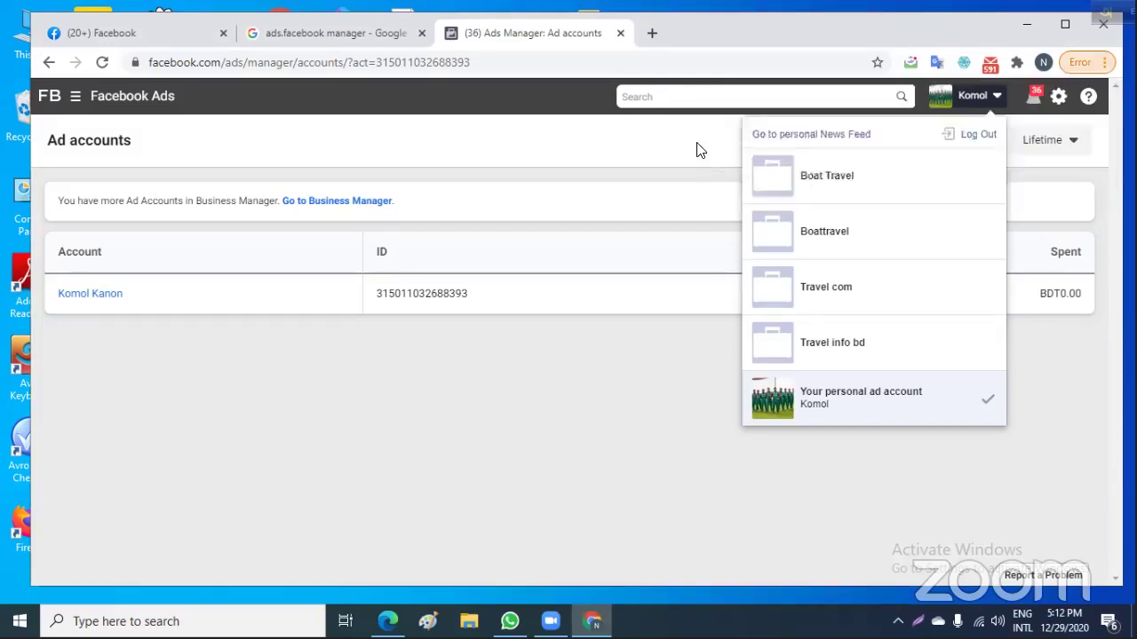
# Step: Reopen the ad accounts list, then open and close the Lifetime date range chooser
pyautogui.click(995, 97)
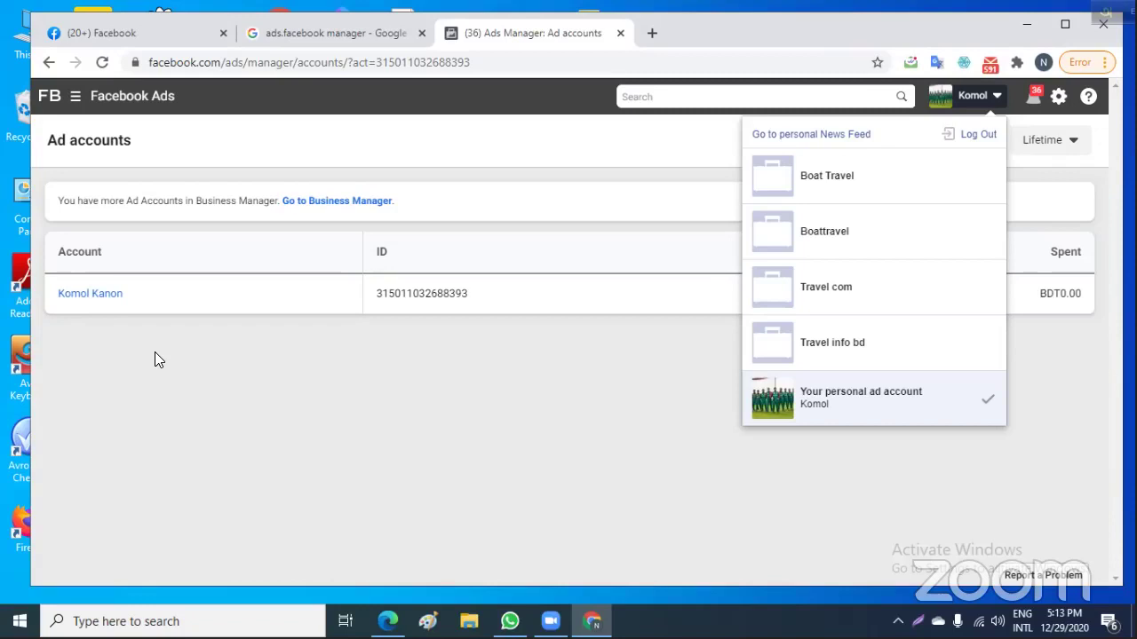
pyautogui.click(1036, 153)
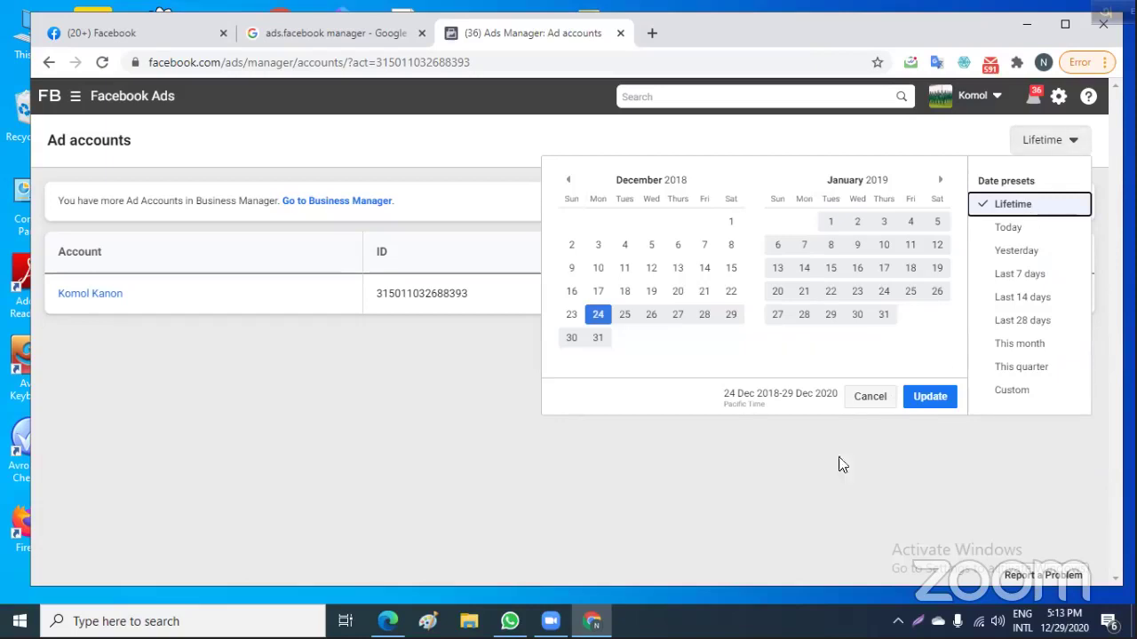
pyautogui.click(737, 504)
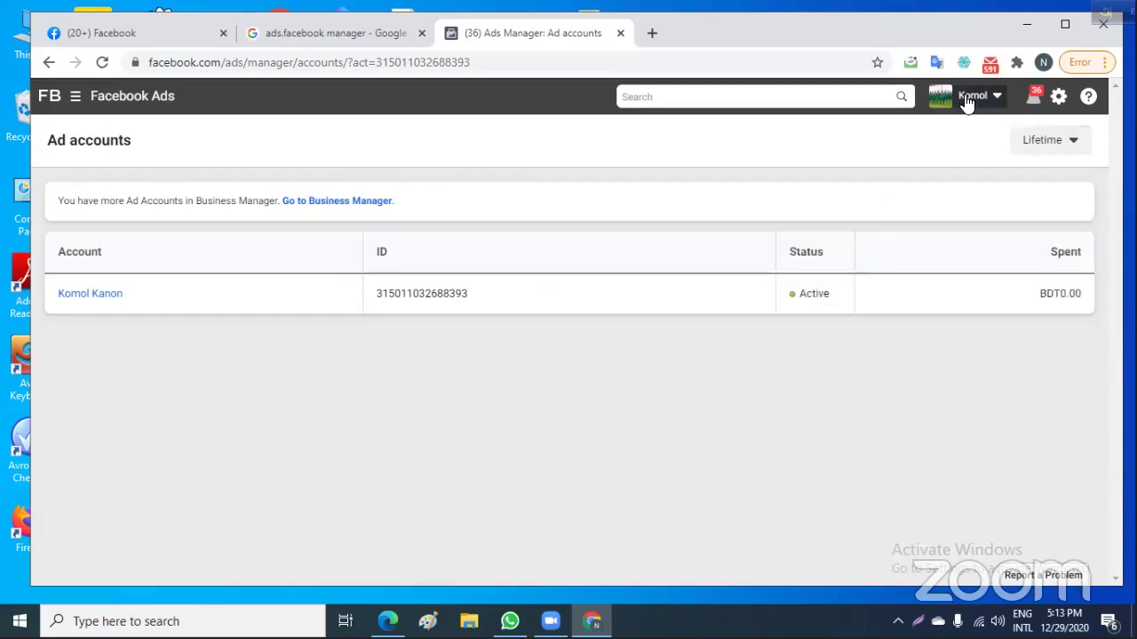
pyautogui.click(75, 105)
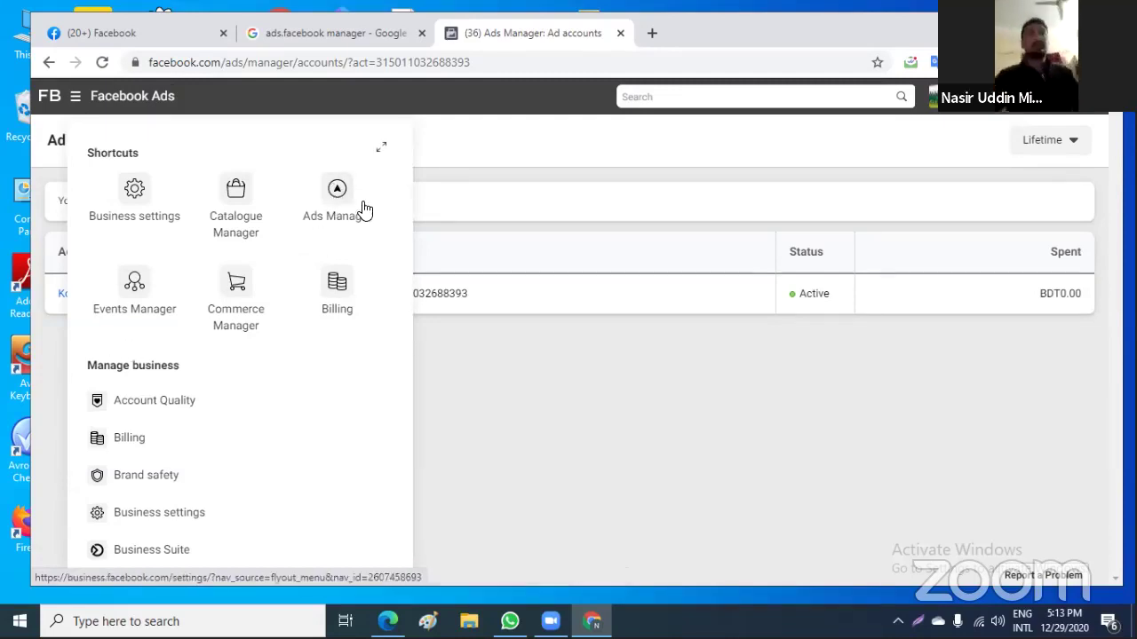
# Step: Go to the Ads Manager Campaigns page and dismiss the account-access and Apple-changes notices
pyautogui.click(345, 194)
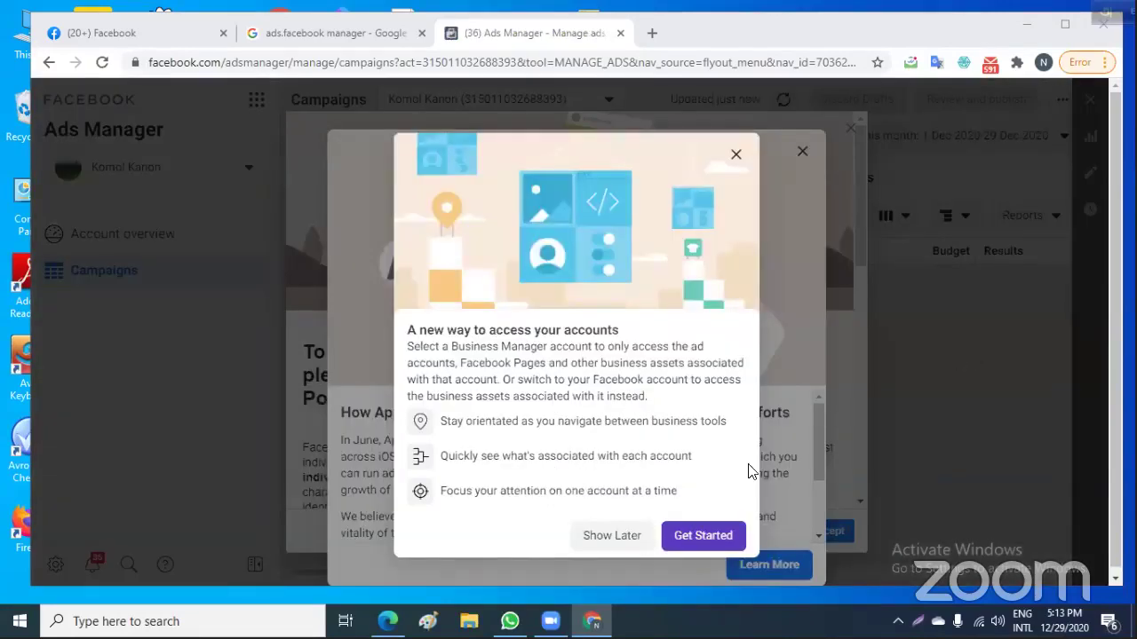
pyautogui.click(701, 535)
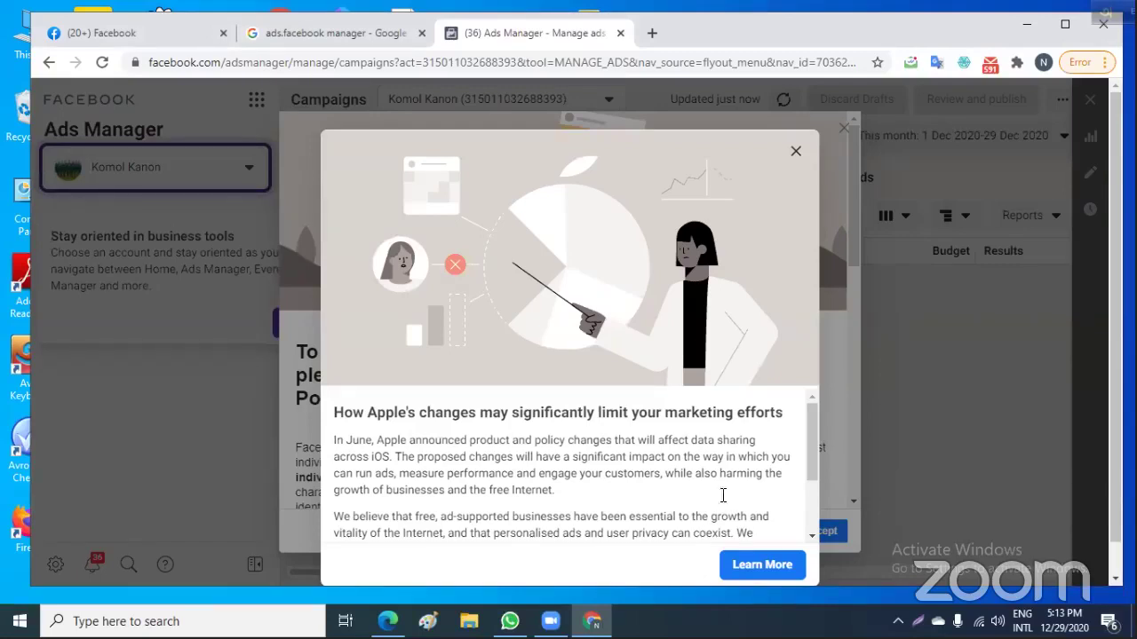
pyautogui.click(797, 151)
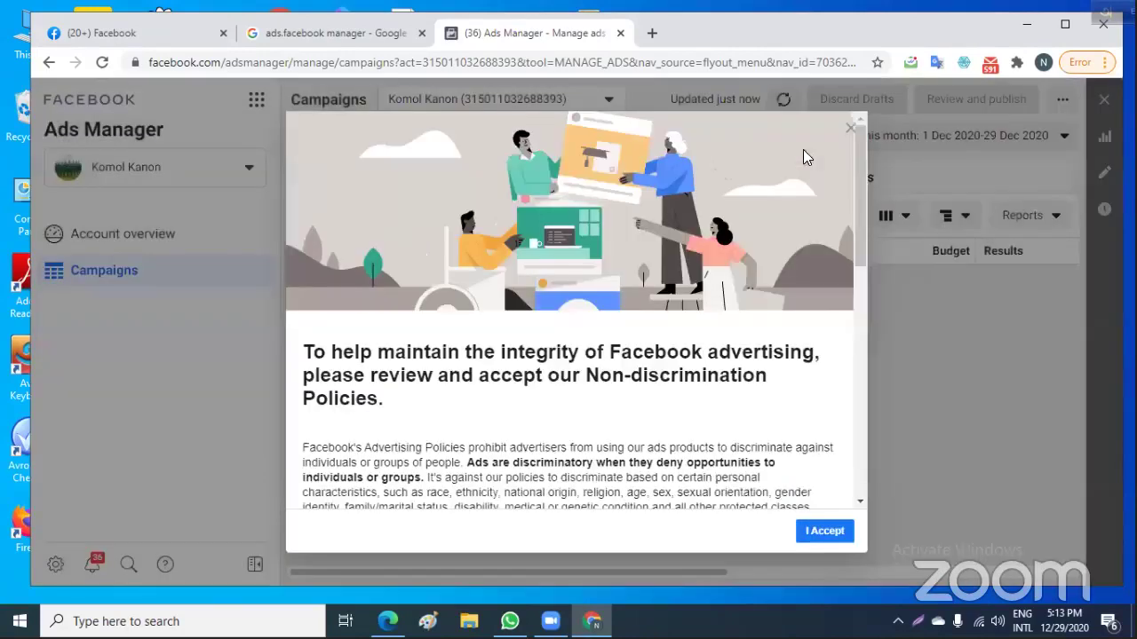
# Step: Accept the Non-discrimination Policies and close the confirmation message
pyautogui.click(824, 534)
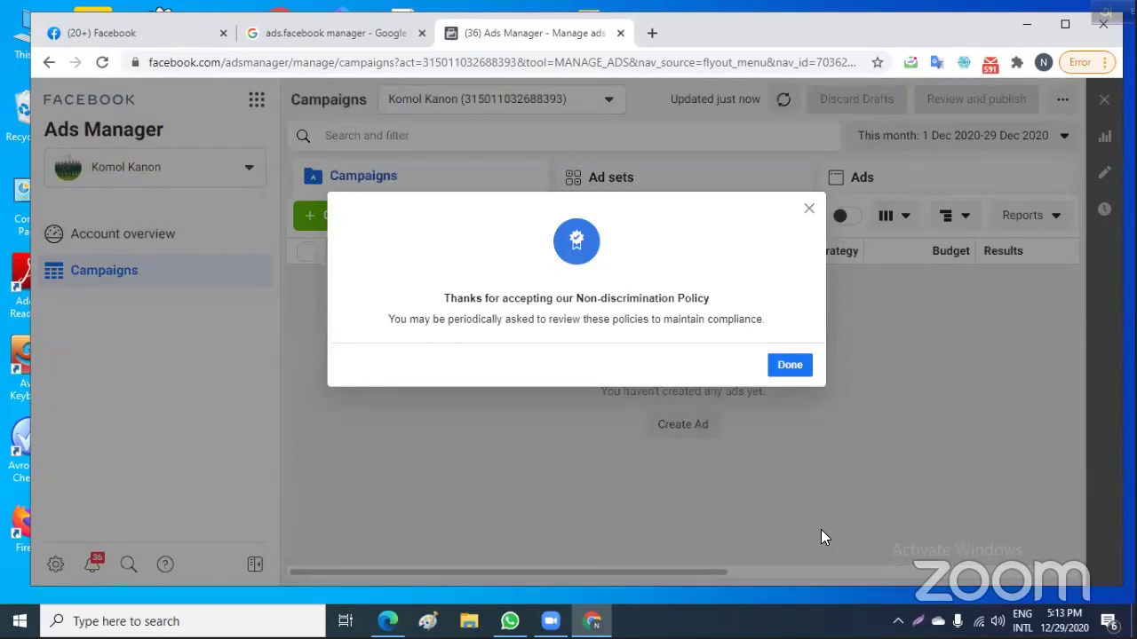
pyautogui.click(797, 367)
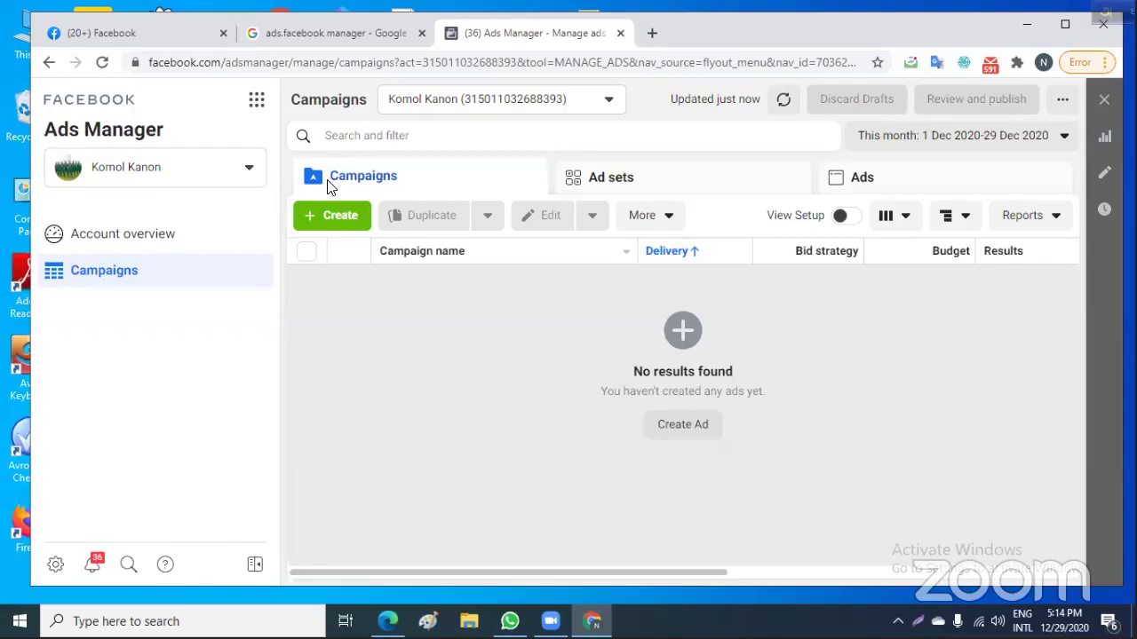
# Step: Open, close and reopen the account switcher listing Boat Travel, Boattravel, Travel com and Travel info bd
pyautogui.click(247, 172)
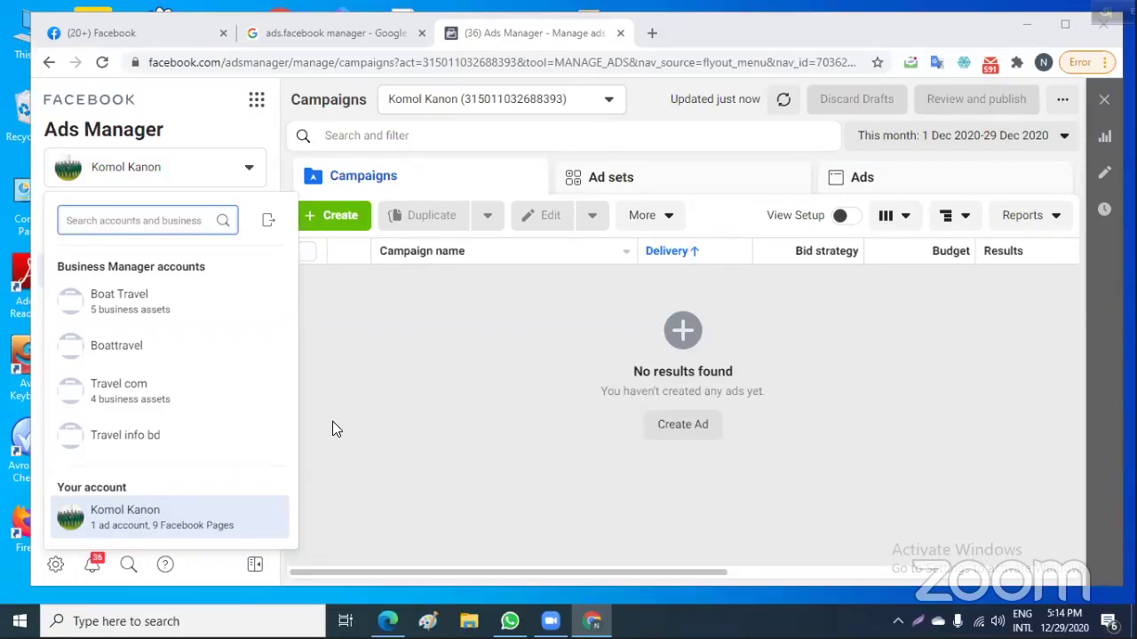
pyautogui.click(355, 382)
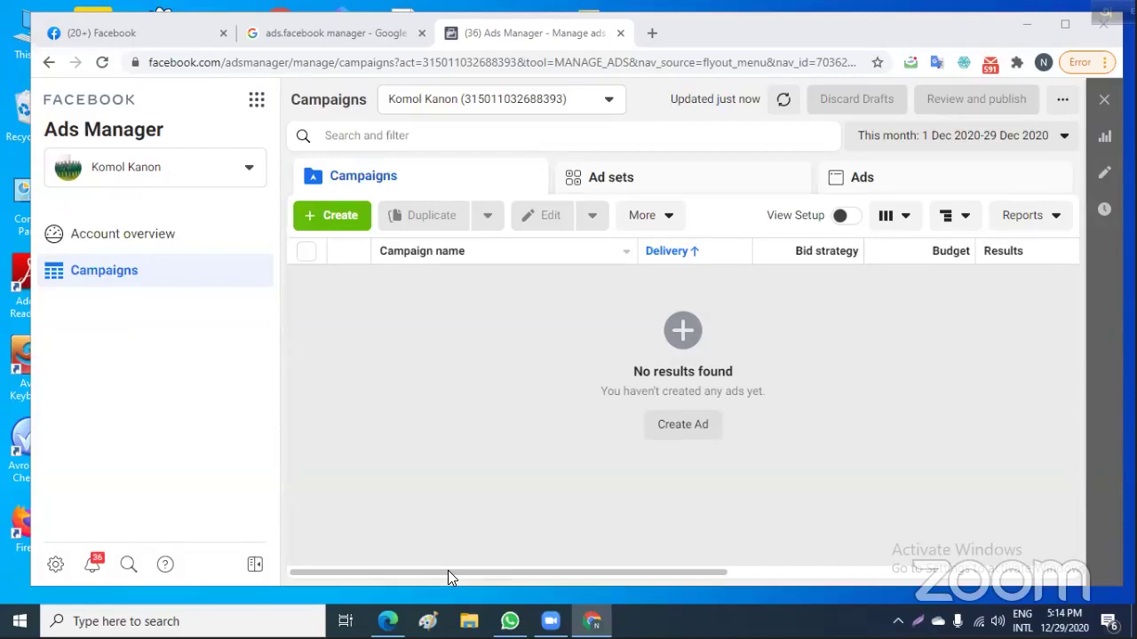
pyautogui.click(247, 168)
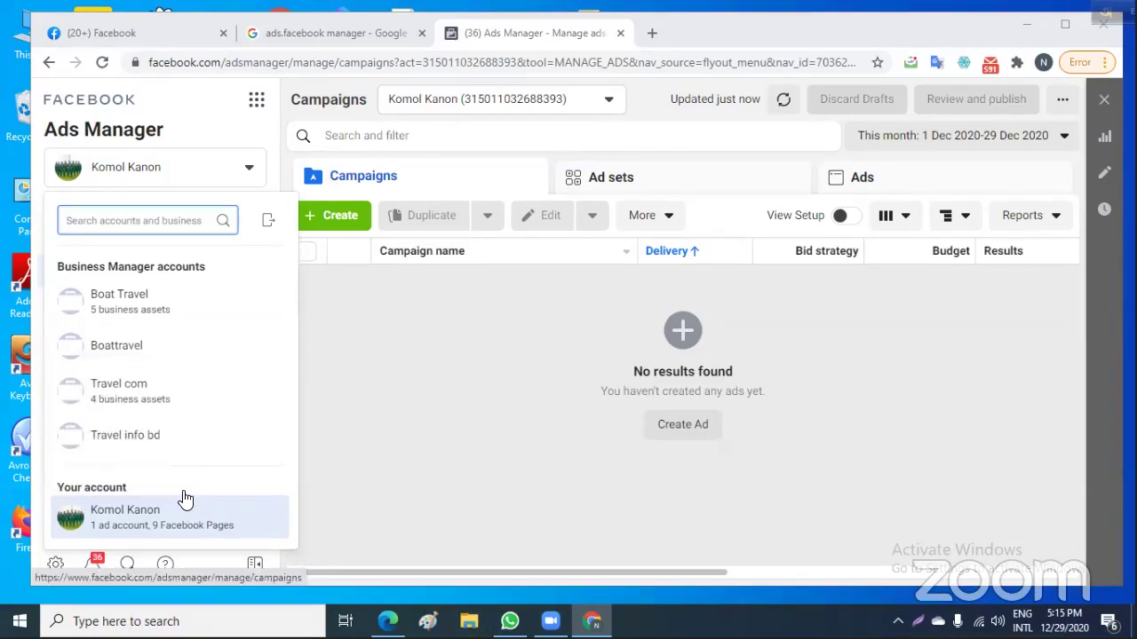
pyautogui.moveTo(184, 500)
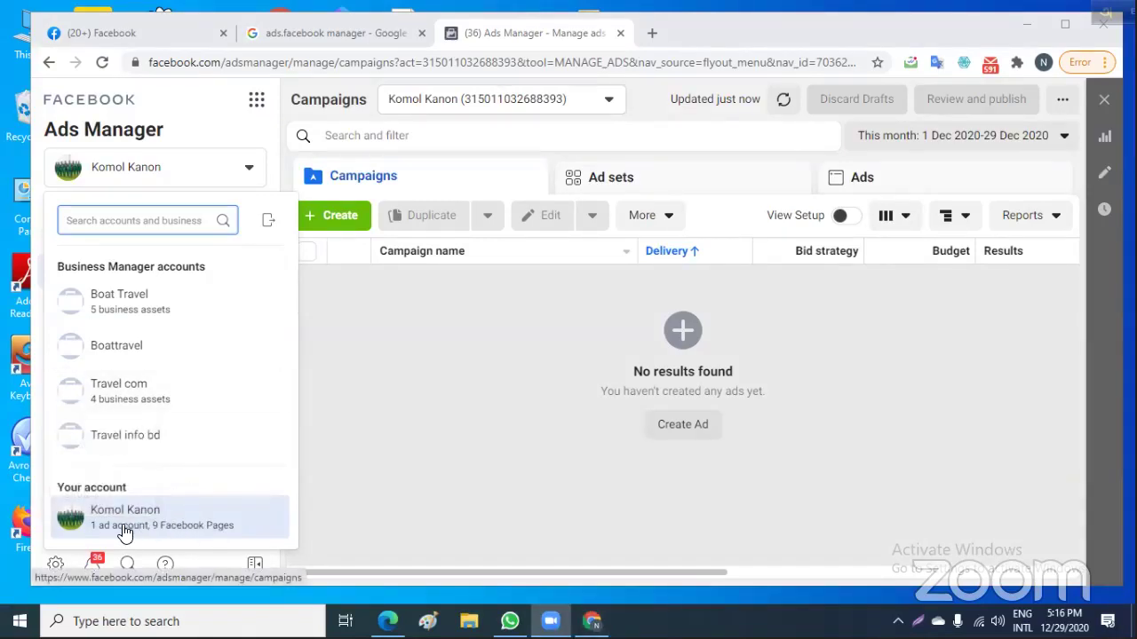
pyautogui.moveTo(125, 531)
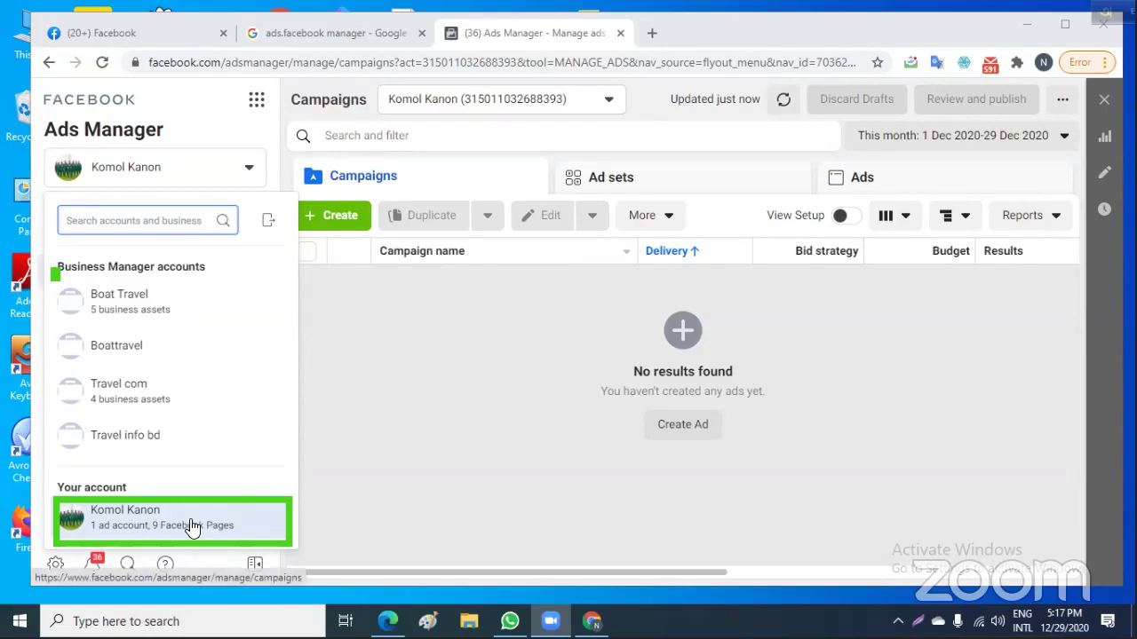
pyautogui.moveTo(192, 526)
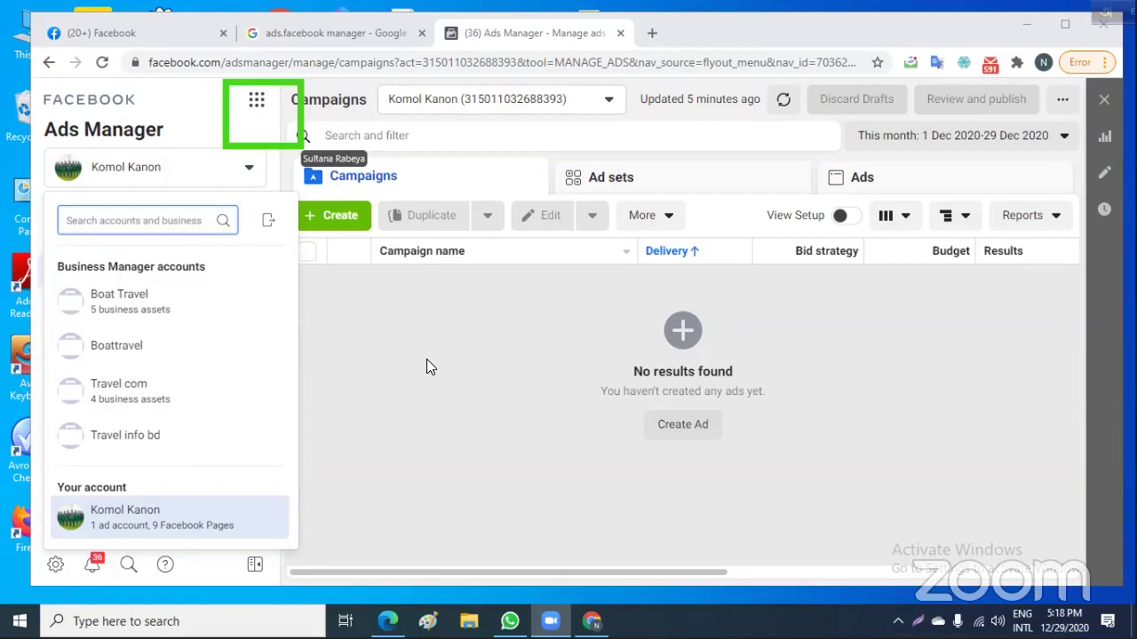
# Step: Reload the empty Campaigns page through the business tools Ads Manager shortcut
pyautogui.click(255, 101)
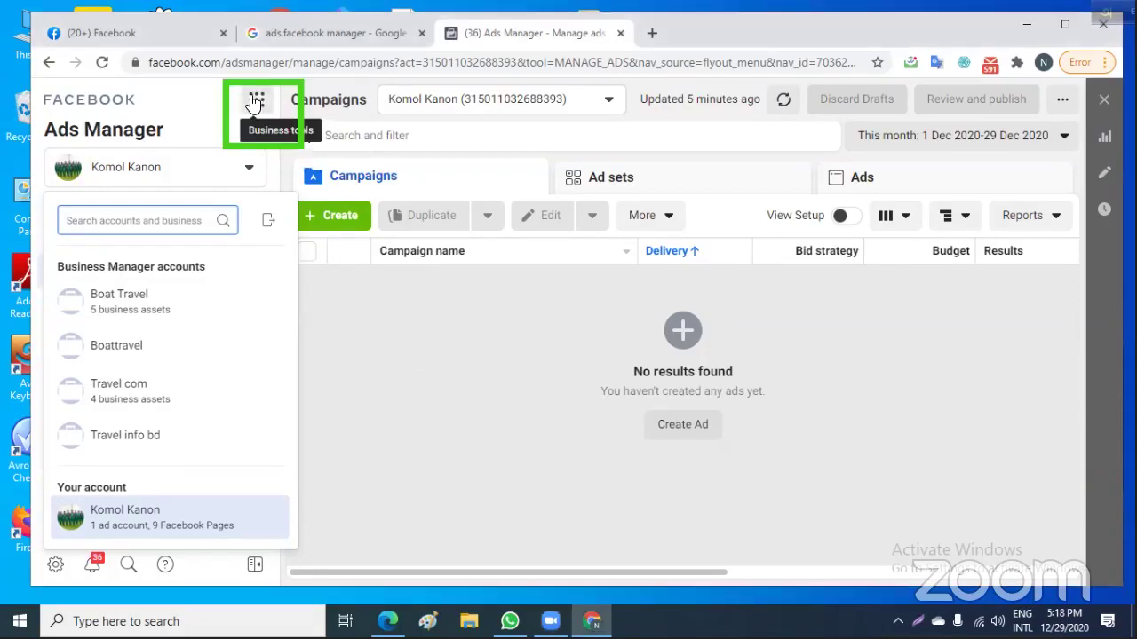
pyautogui.click(255, 103)
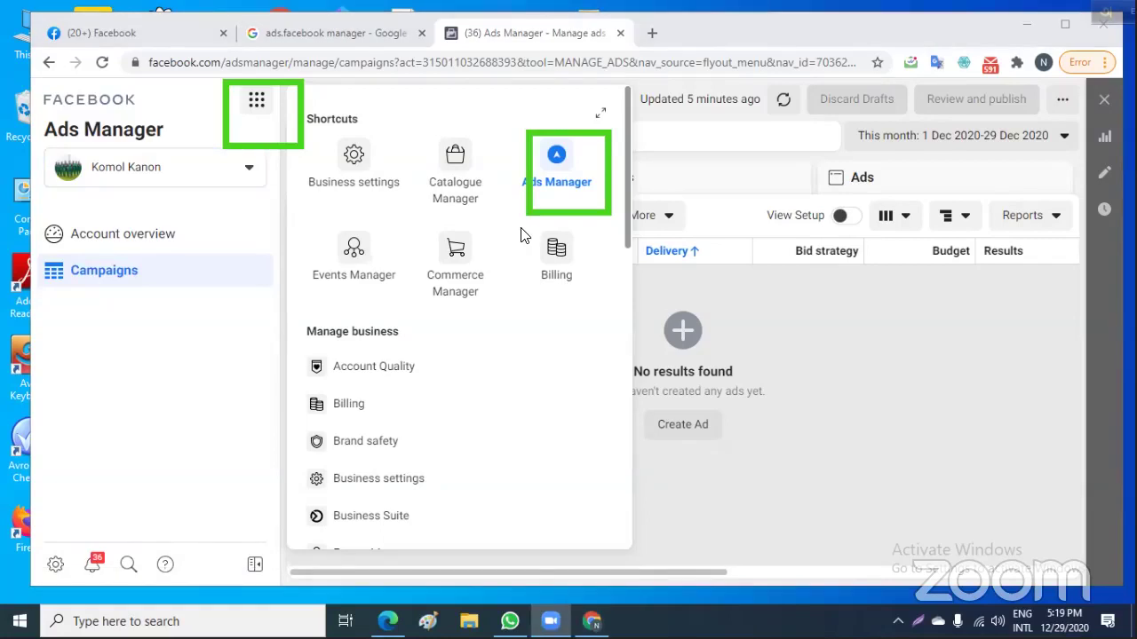
pyautogui.click(573, 155)
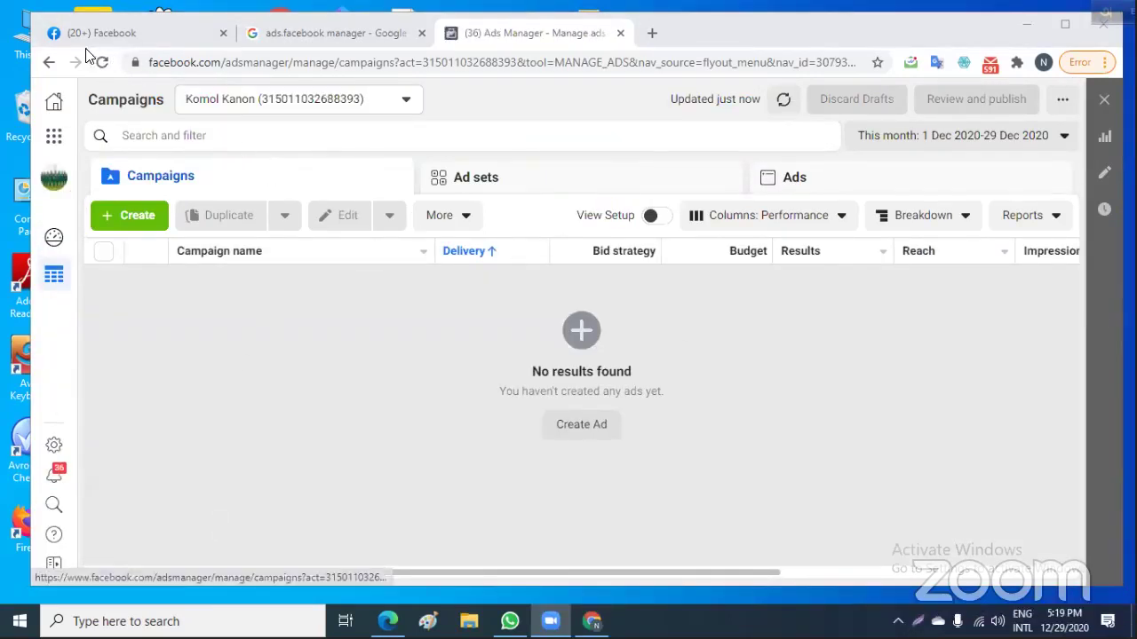
# Step: Reload Ads Manager, relaunch it from the shortcuts, and reopen the business tools panel
pyautogui.click(50, 64)
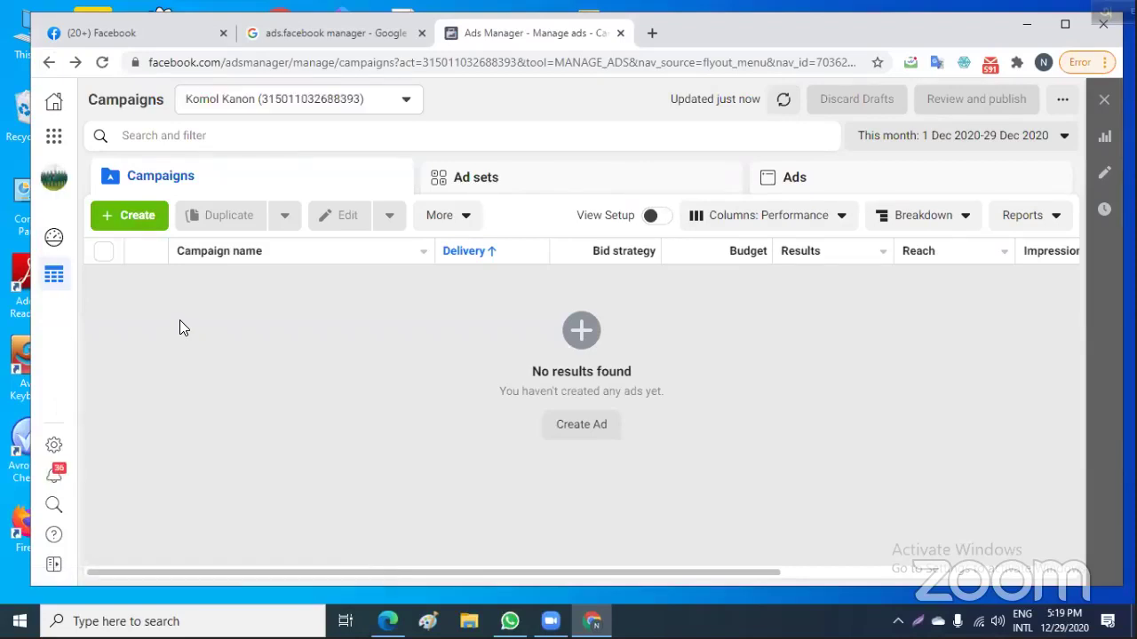
pyautogui.click(51, 133)
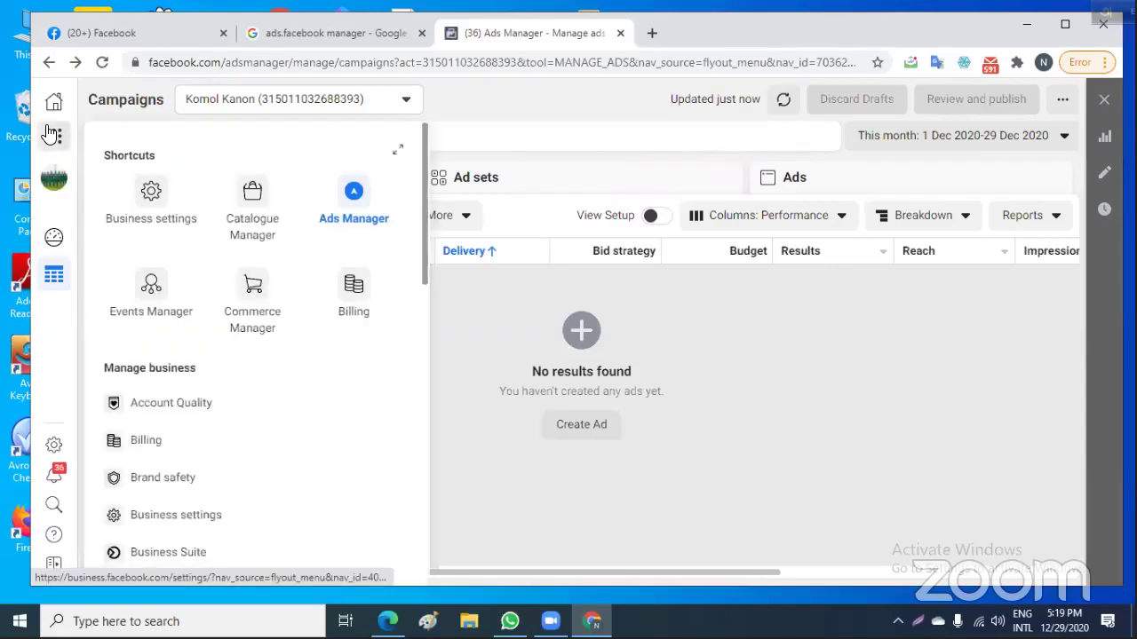
pyautogui.click(352, 199)
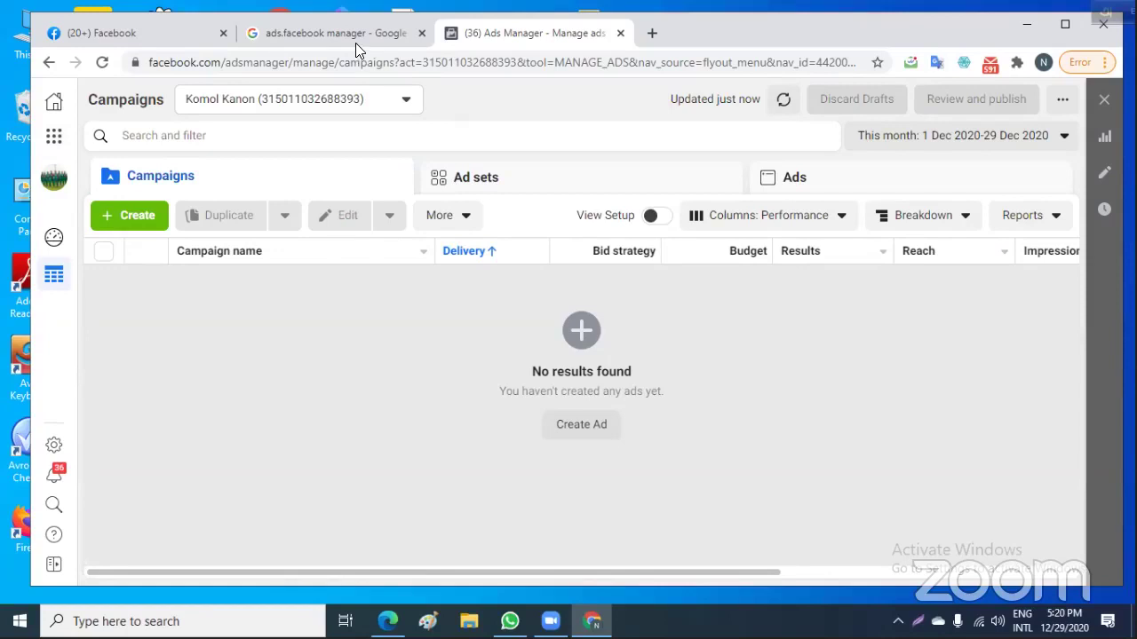
pyautogui.click(54, 136)
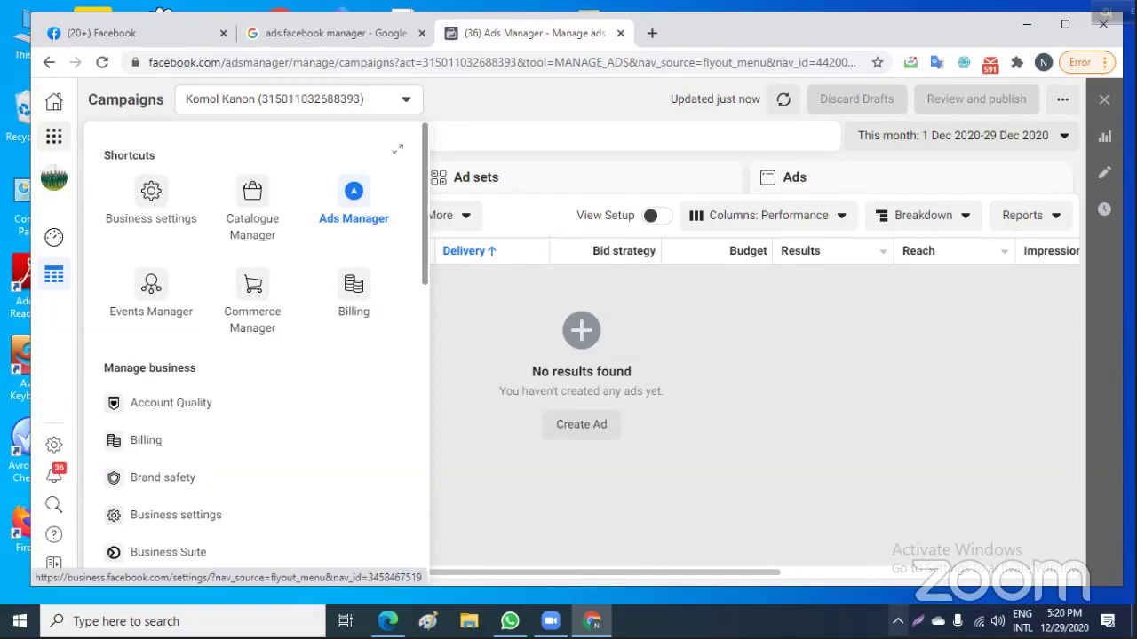
pyautogui.click(918, 621)
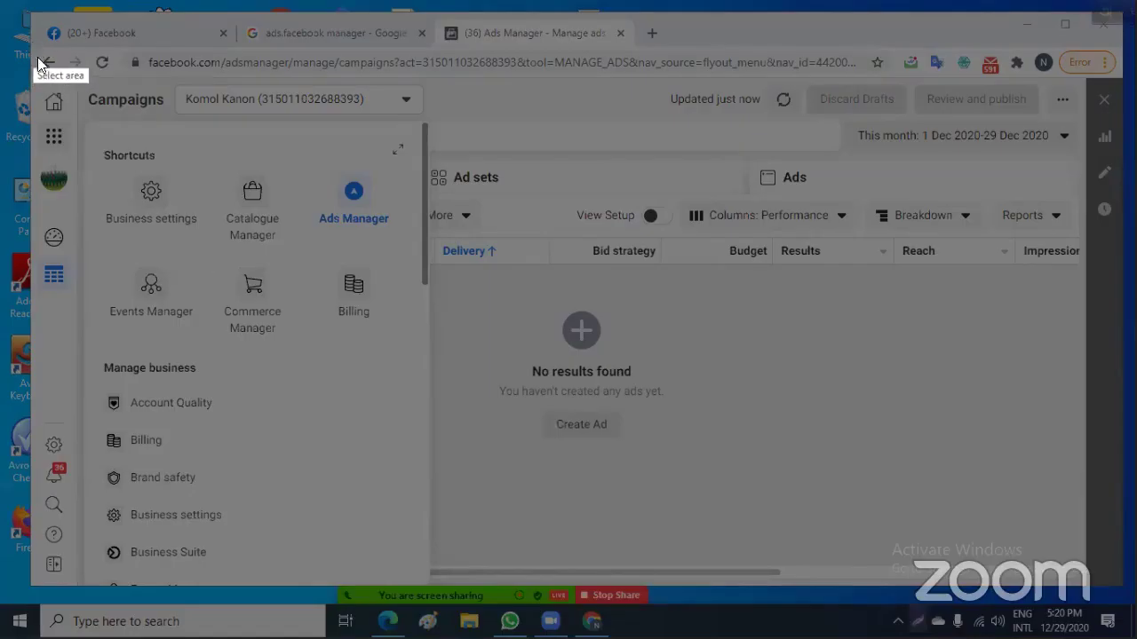
# Step: Capture the browser window area in Lightshot, closing the save dialog that appeared too early
pyautogui.moveTo(32, 41)
pyautogui.mouseDown()
pyautogui.moveTo(254, 538)
pyautogui.moveTo(761, 596)
pyautogui.moveTo(1109, 605)
pyautogui.mouseUp()
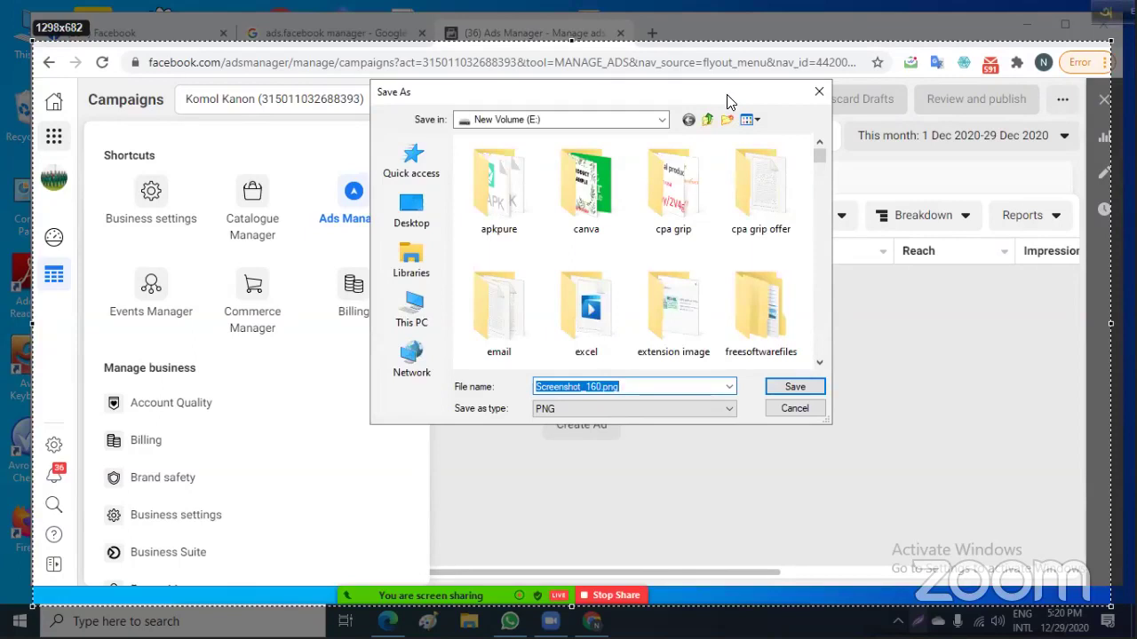
pyautogui.moveTo(726, 99); pyautogui.dragTo(820, 138)
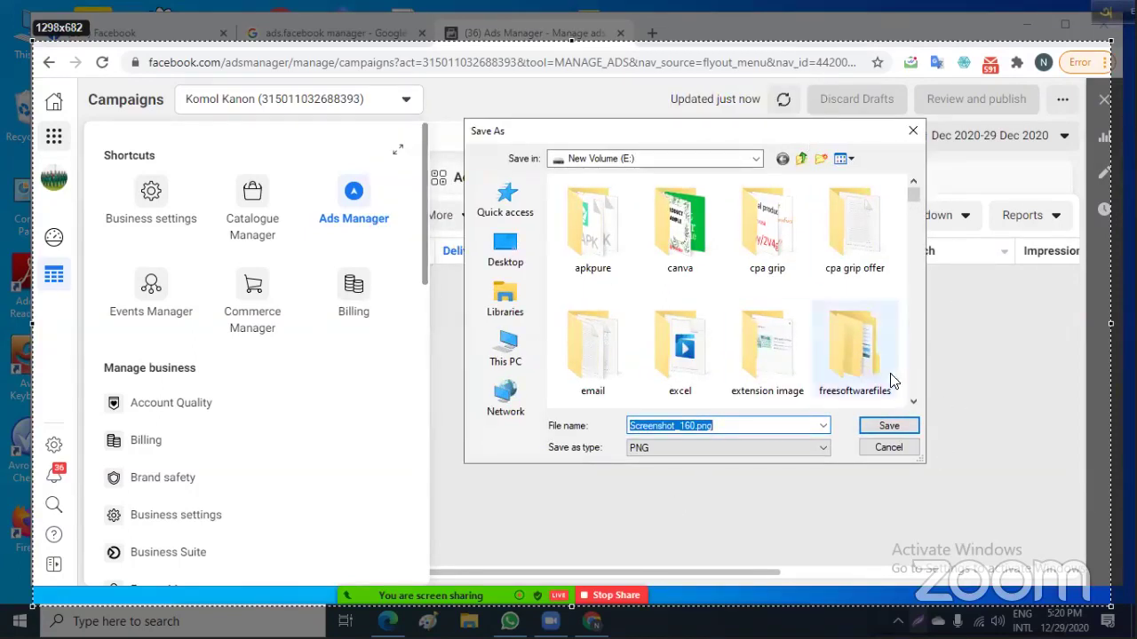
pyautogui.click(912, 130)
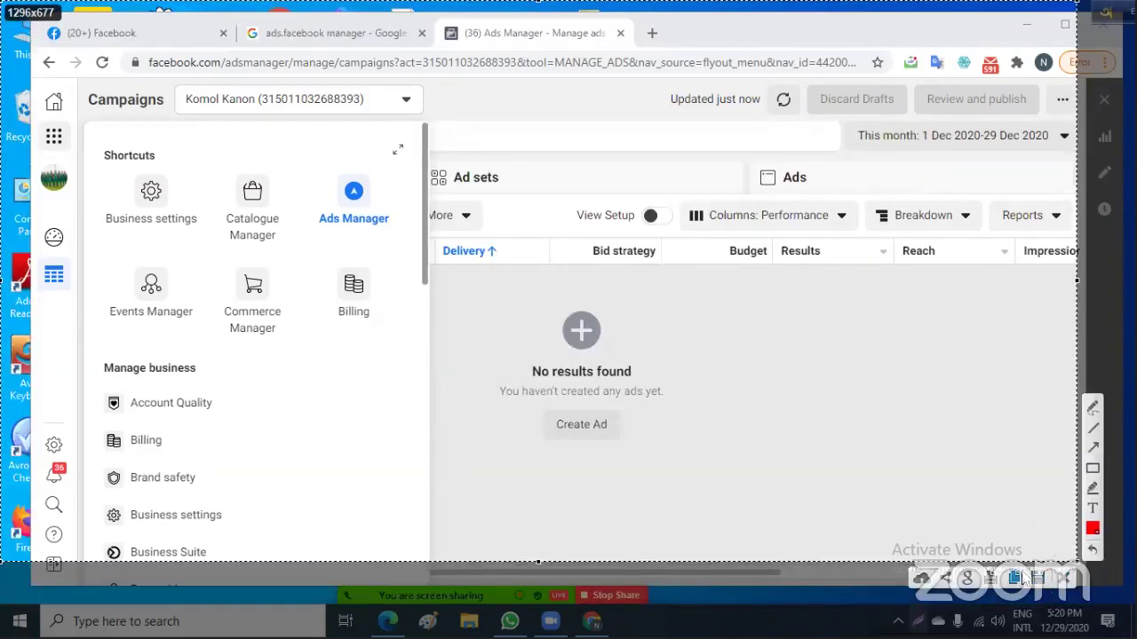
# Step: Box the Ads Manager shortcut in red and save the capture as Screenshot_160.png
pyautogui.click(1093, 469)
pyautogui.moveTo(285, 160); pyautogui.dragTo(413, 244)
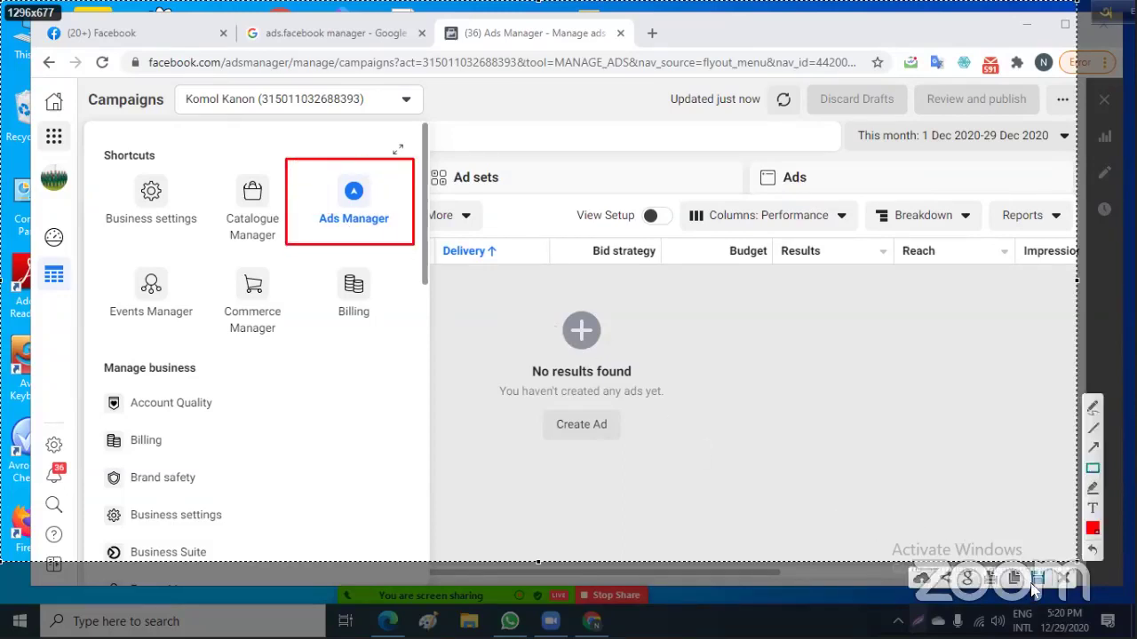
pyautogui.moveTo(905, 357)
pyautogui.mouseDown()
pyautogui.moveTo(940, 406)
pyautogui.moveTo(908, 362)
pyautogui.mouseUp()
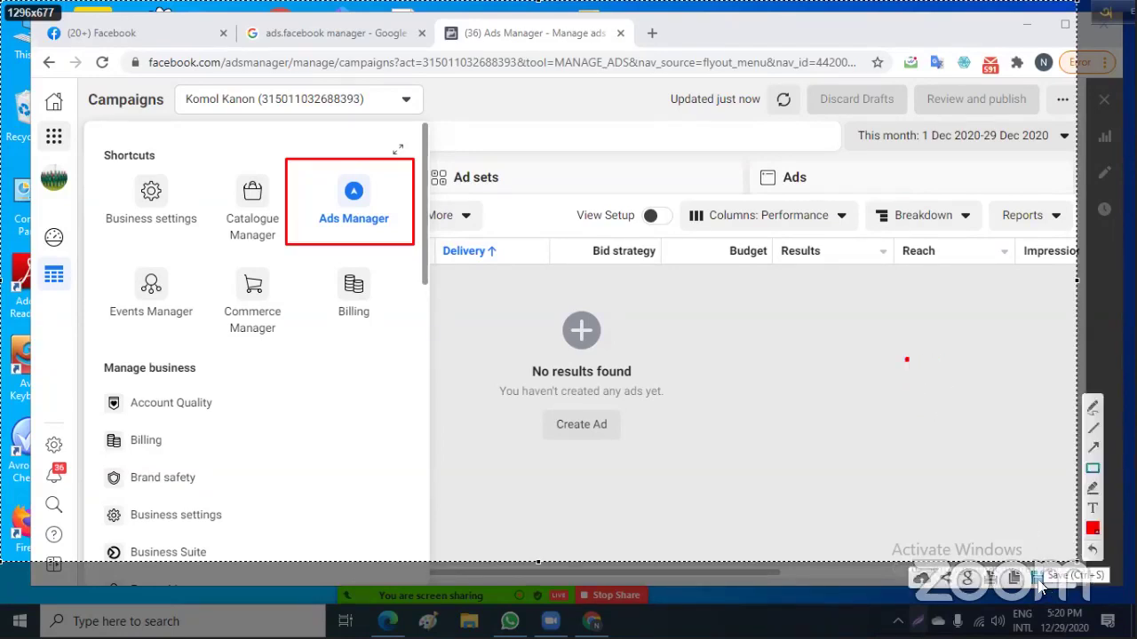
pyautogui.click(1039, 581)
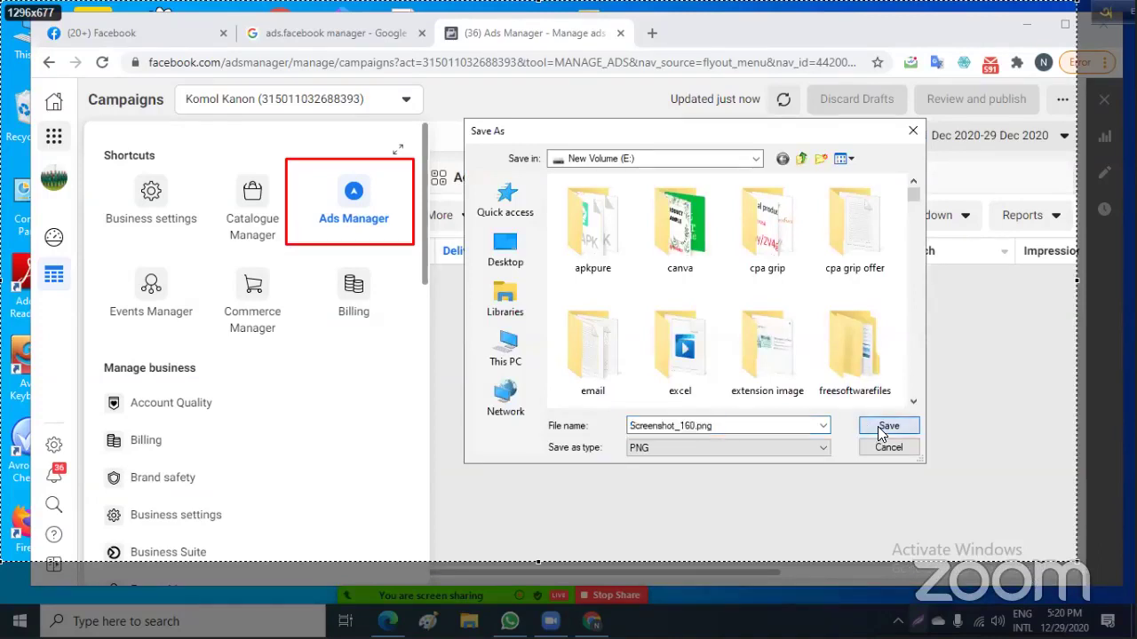
pyautogui.click(882, 429)
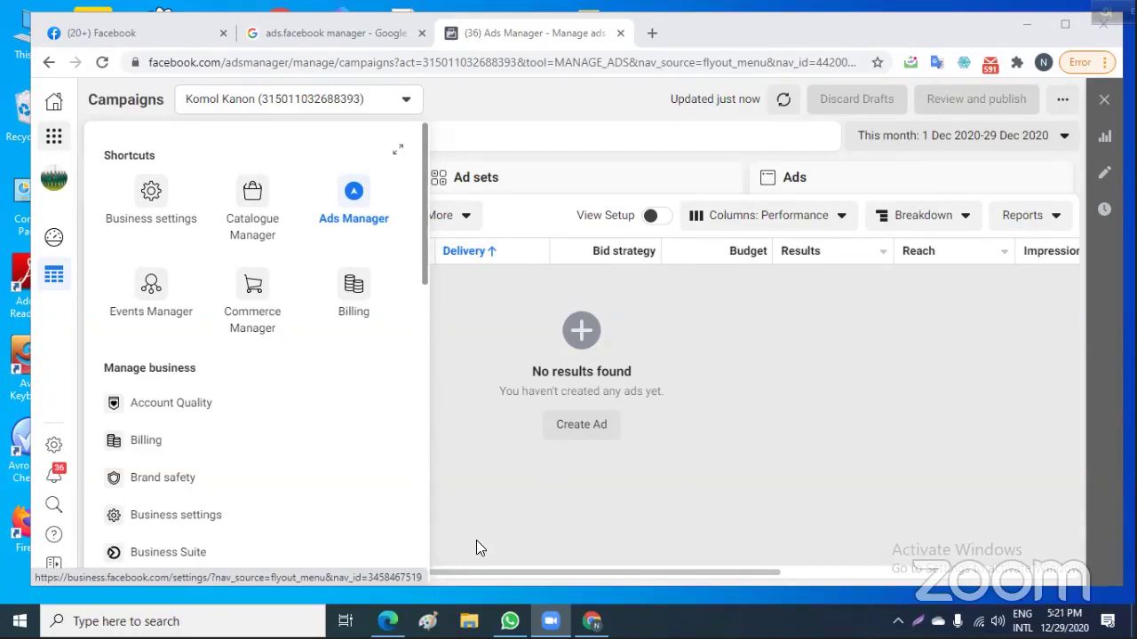
# Step: Return to the Ads Manager Campaigns page and scroll the business tools menu to Audiences
pyautogui.click(358, 190)
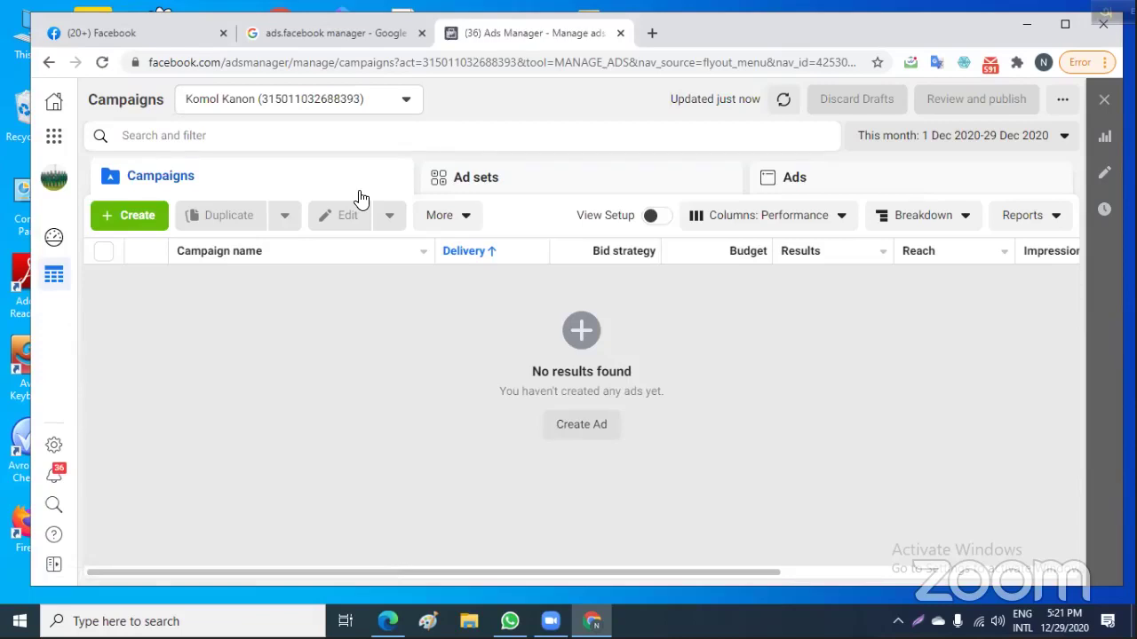
pyautogui.click(55, 140)
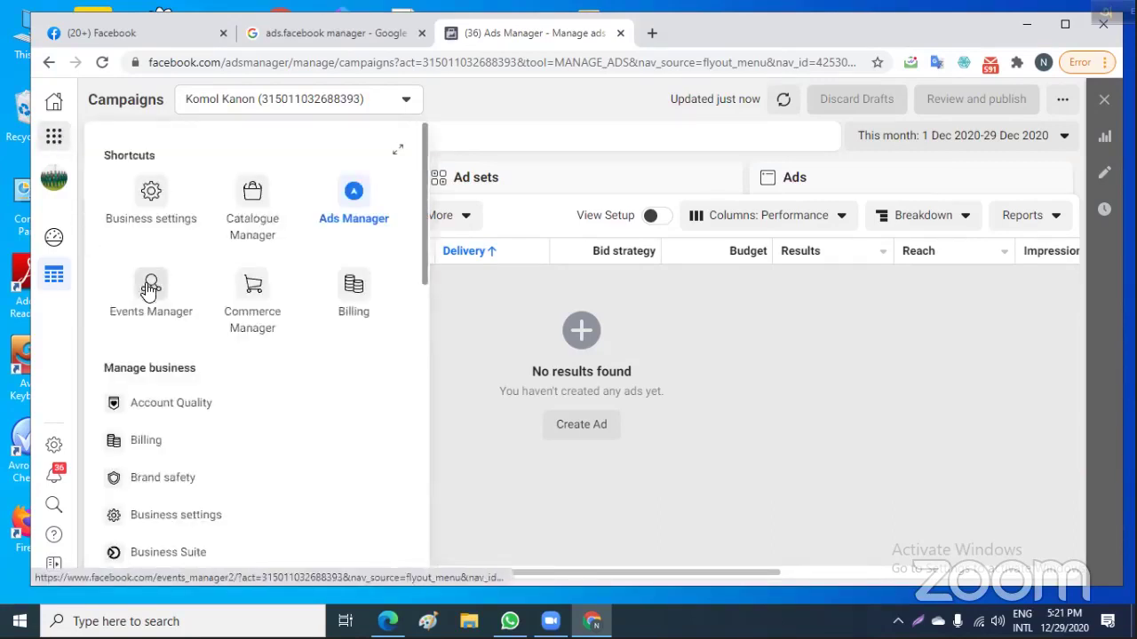
pyautogui.scroll(-3, 313, 414)
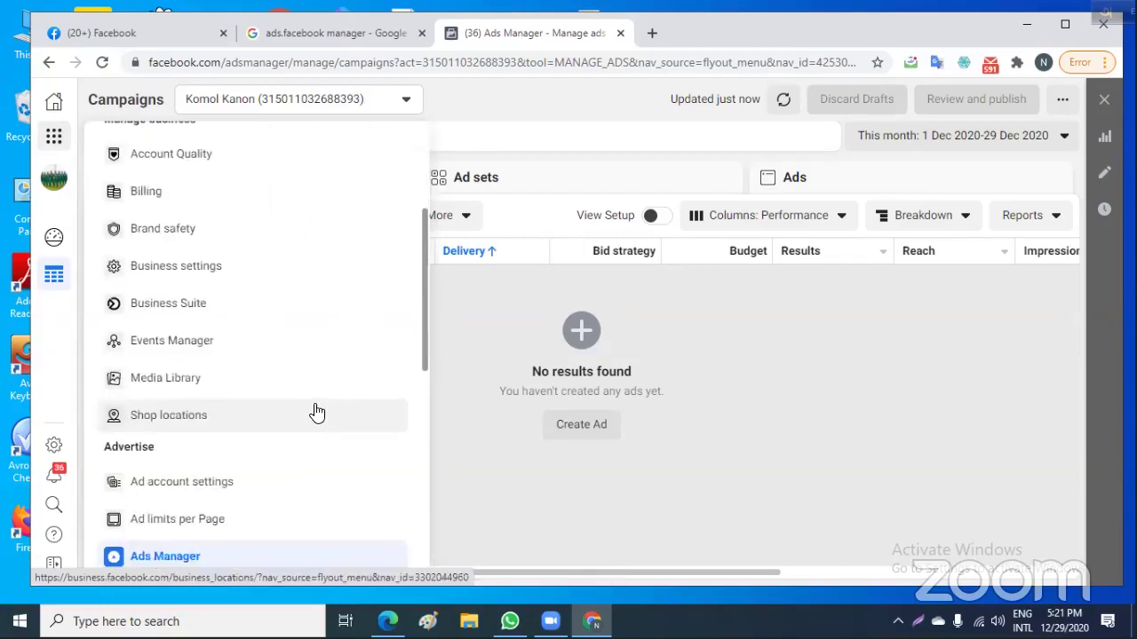
pyautogui.scroll(-3, 317, 413)
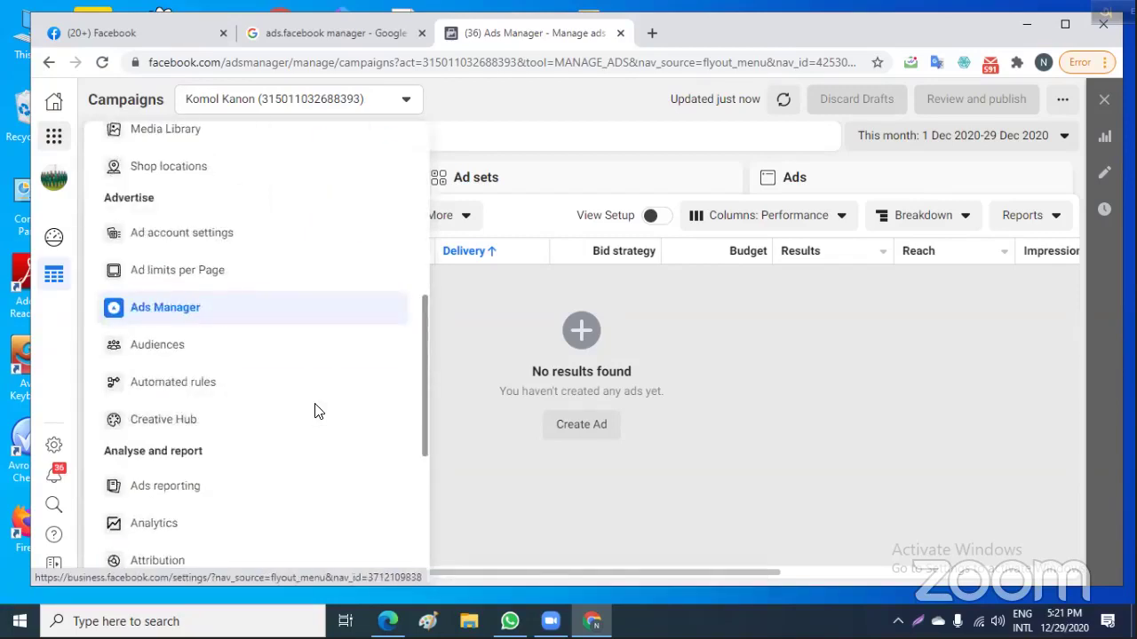
pyautogui.scroll(-3, 317, 411)
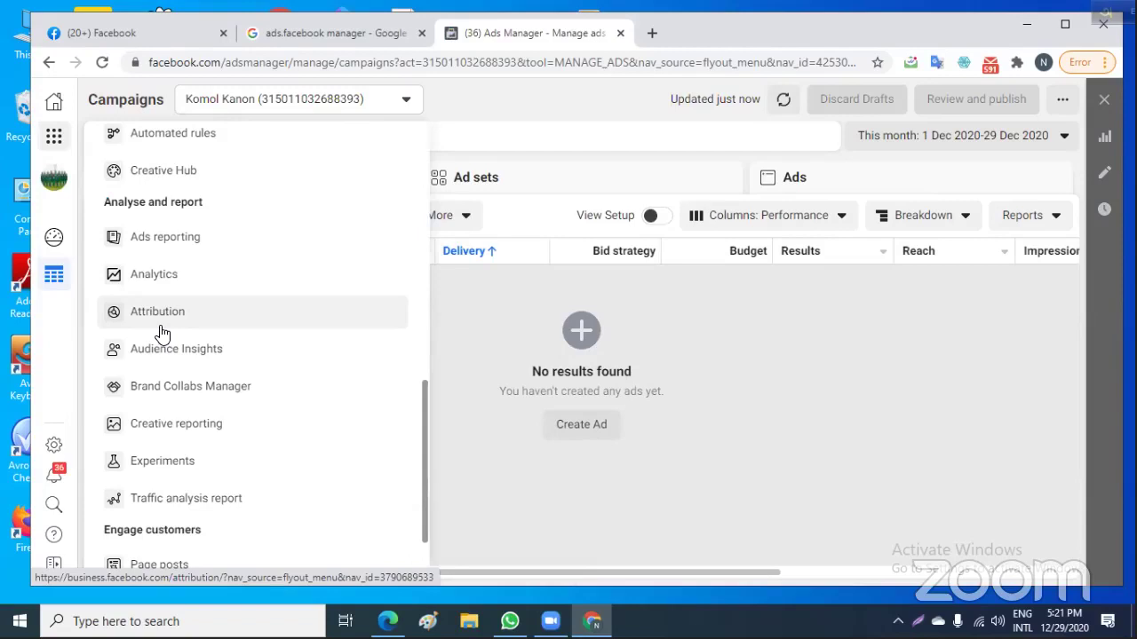
pyautogui.scroll(2, 160, 333)
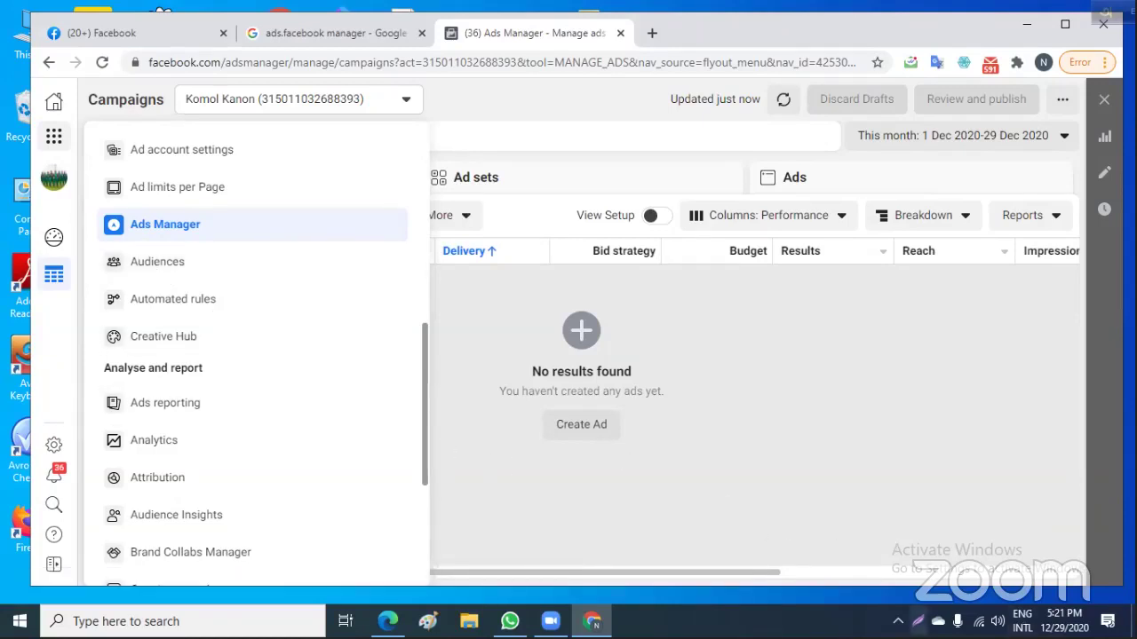
# Step: Capture the browser window and box the Audiences entry in red
pyautogui.press('Print')
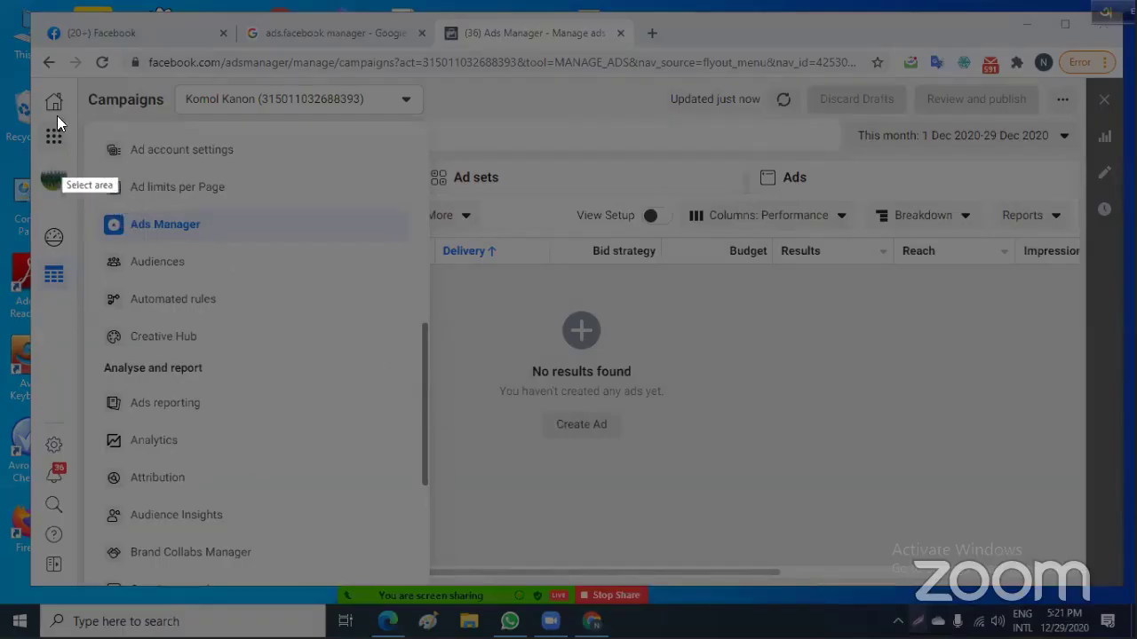
pyautogui.moveTo(30, 67); pyautogui.dragTo(1085, 593)
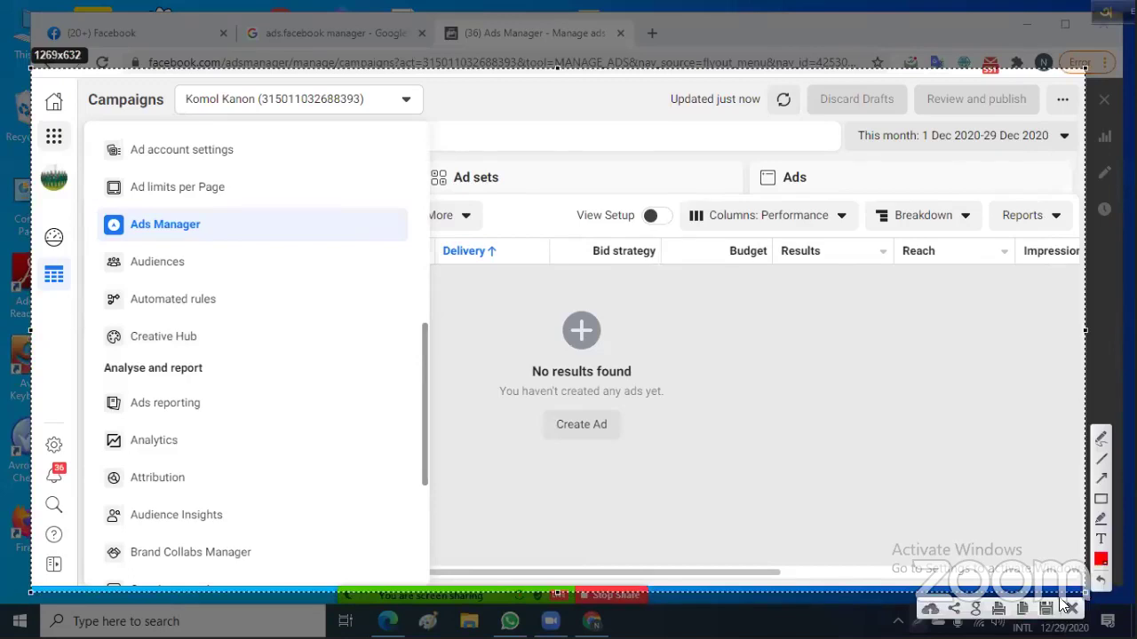
pyautogui.click(1101, 500)
pyautogui.moveTo(93, 247)
pyautogui.mouseDown()
pyautogui.moveTo(169, 285)
pyautogui.moveTo(278, 284)
pyautogui.mouseUp()
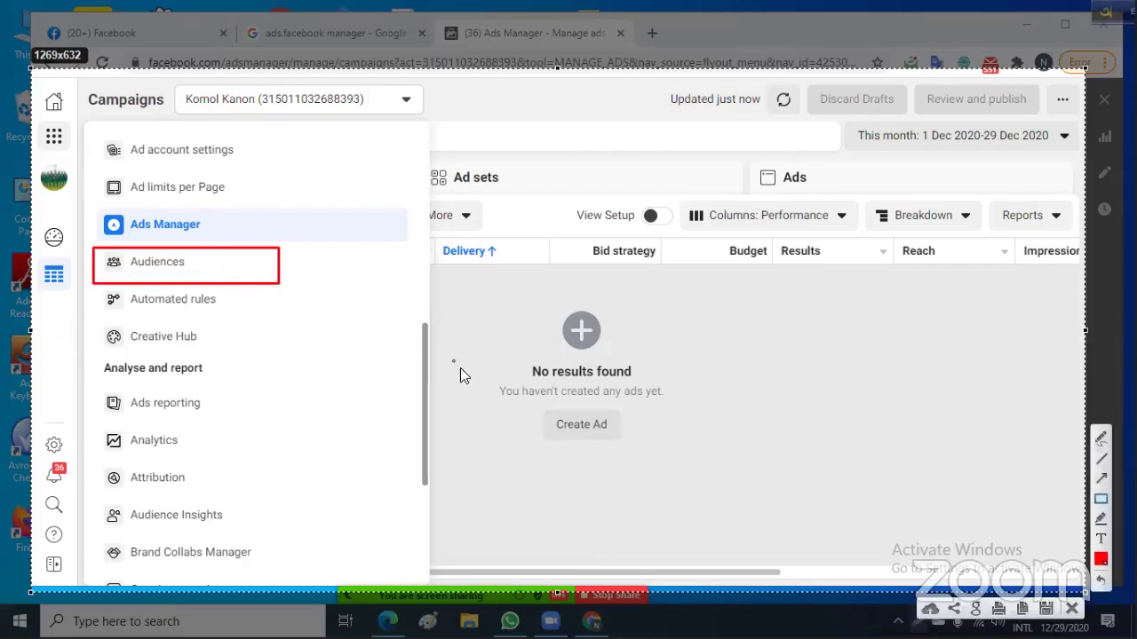
# Step: Save the capture as Screenshot_161.png and open the Audiences page
pyautogui.click(1047, 609)
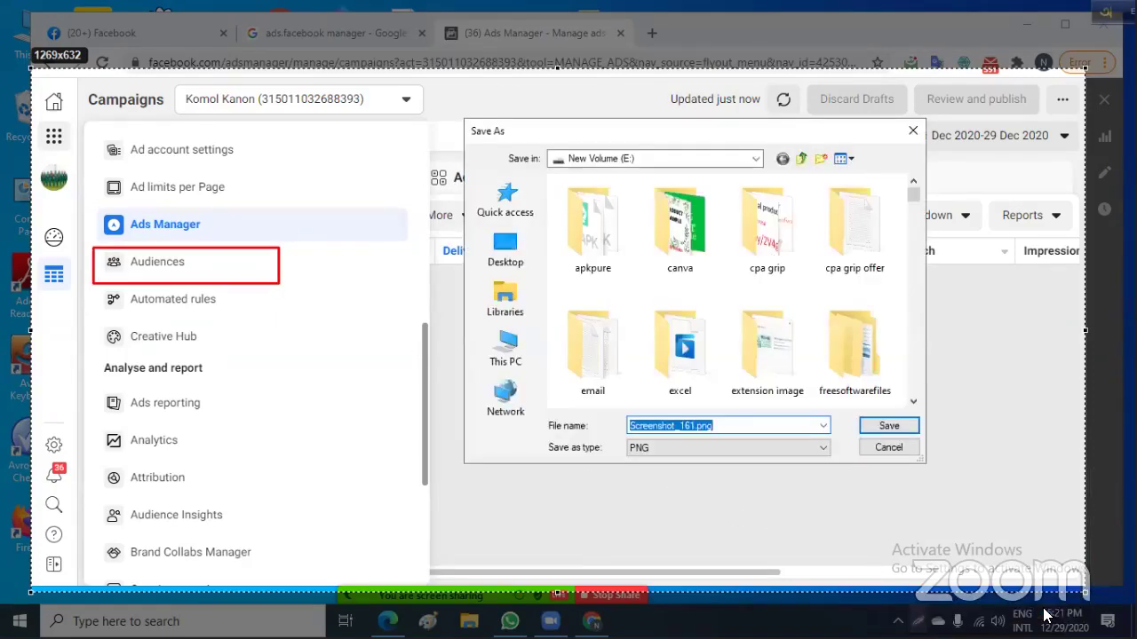
pyautogui.click(888, 428)
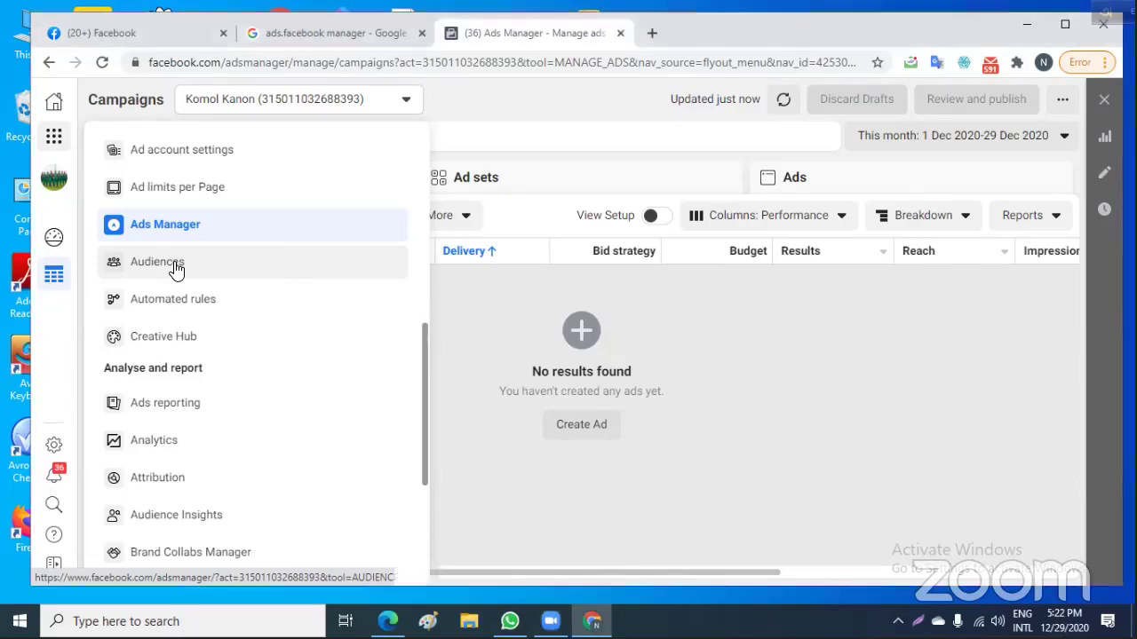
pyautogui.click(176, 268)
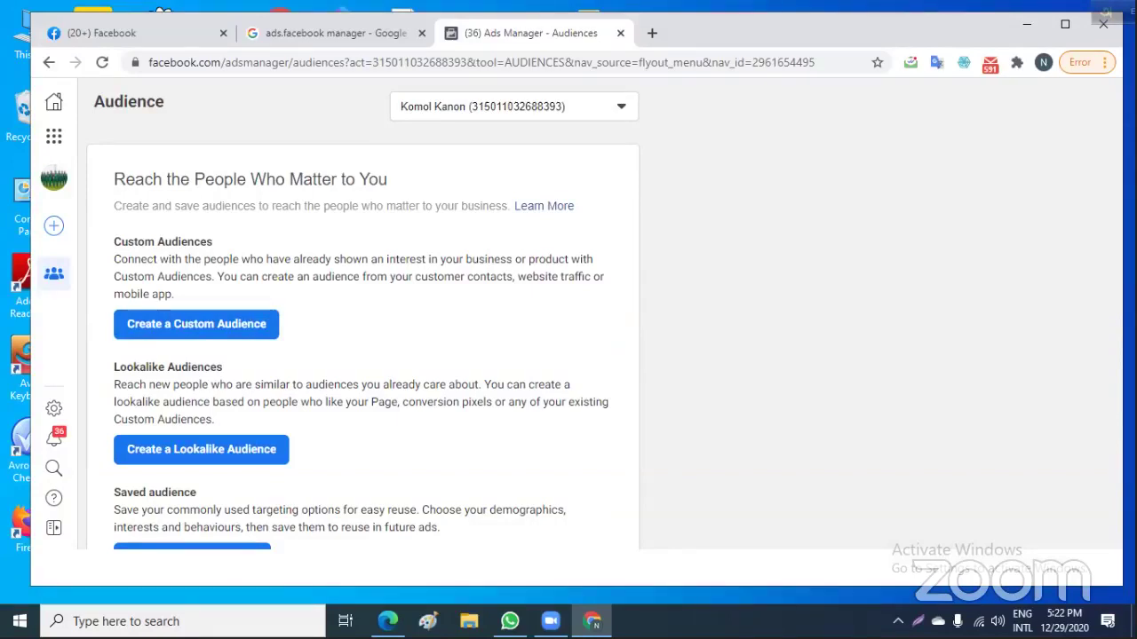
# Step: Capture the Audience page and box Create a Custom Audience in red
pyautogui.press('Print')
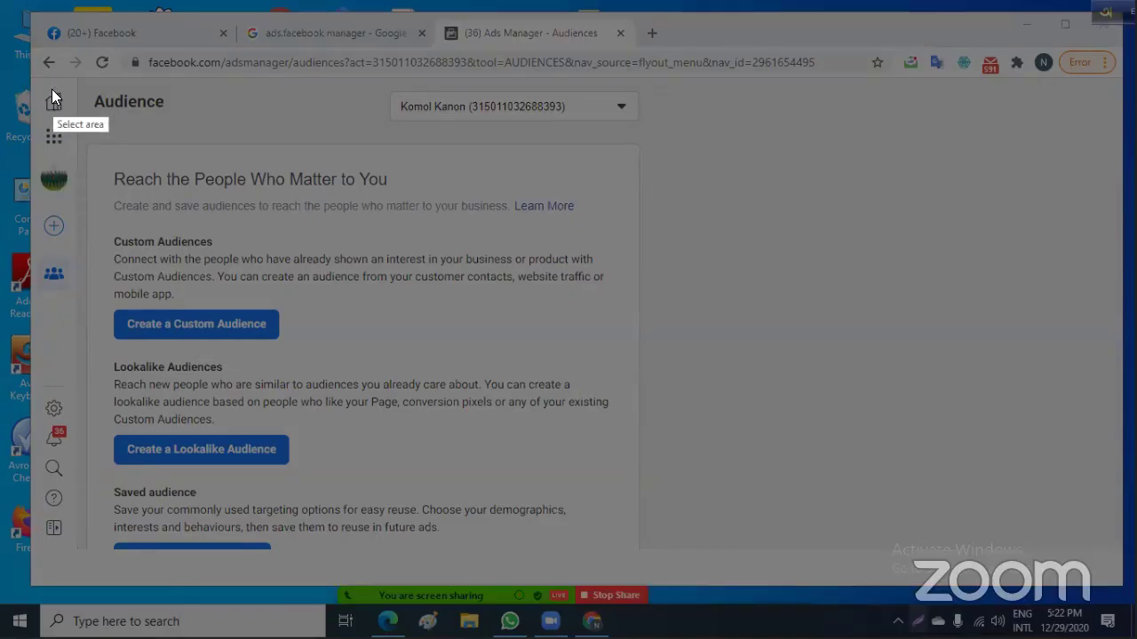
pyautogui.moveTo(59, 80); pyautogui.dragTo(1102, 578)
pyautogui.moveTo(794, 390); pyautogui.dragTo(764, 382)
pyautogui.click(1089, 490)
pyautogui.moveTo(101, 298)
pyautogui.mouseDown()
pyautogui.moveTo(213, 350)
pyautogui.moveTo(342, 358)
pyautogui.moveTo(332, 357)
pyautogui.mouseUp()
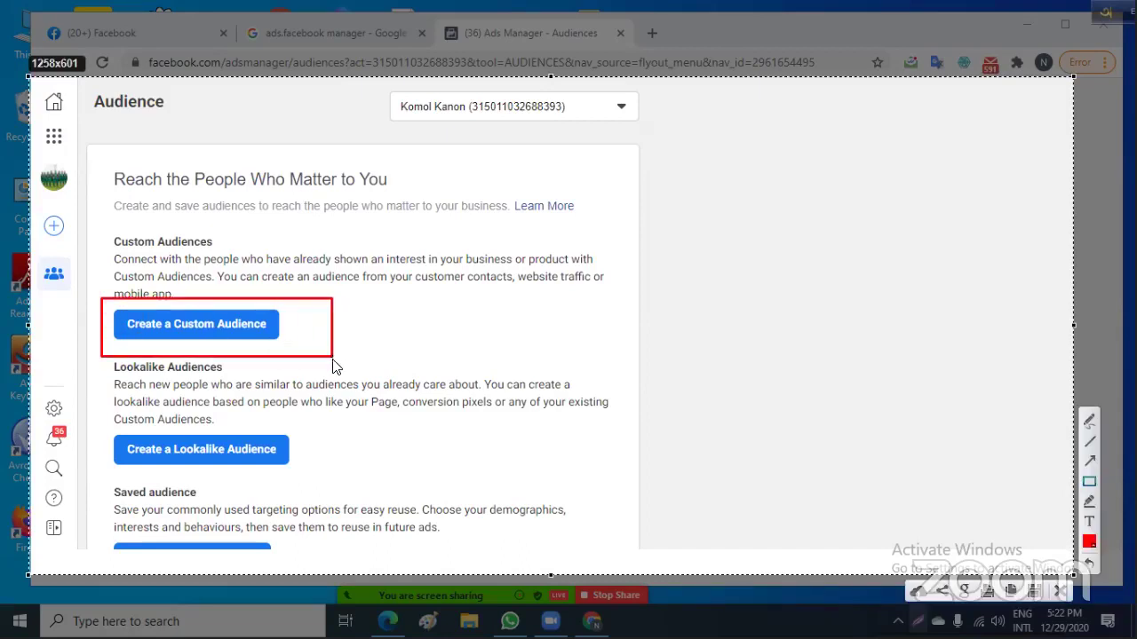
# Step: Save the capture as Screenshot_162.png and start creating a custom audience
pyautogui.click(1034, 591)
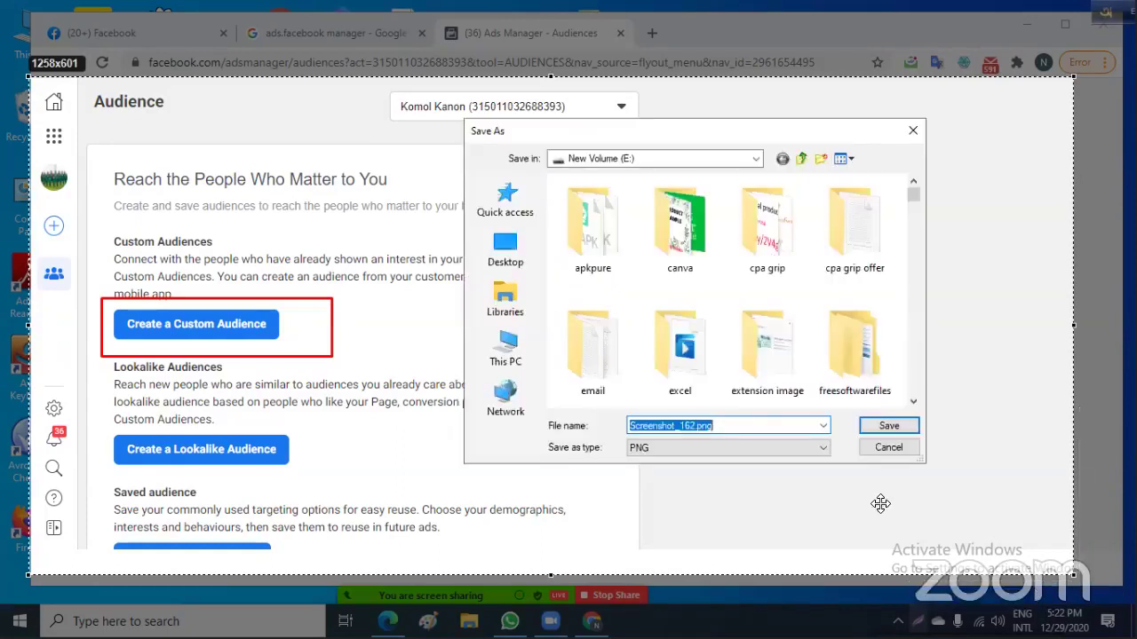
pyautogui.click(889, 427)
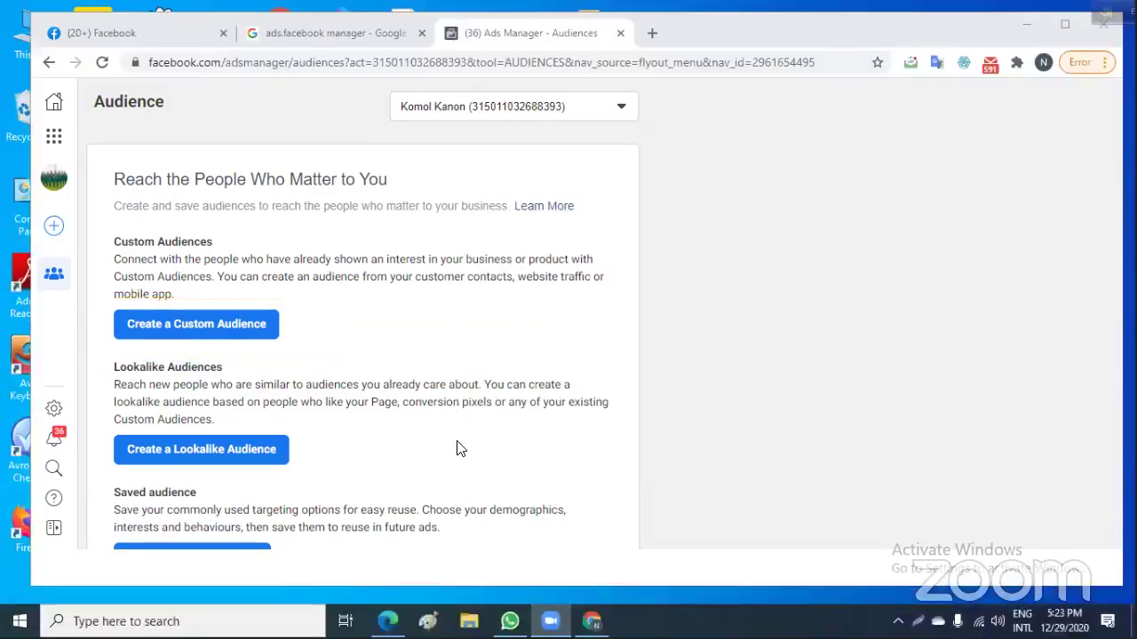
pyautogui.click(199, 325)
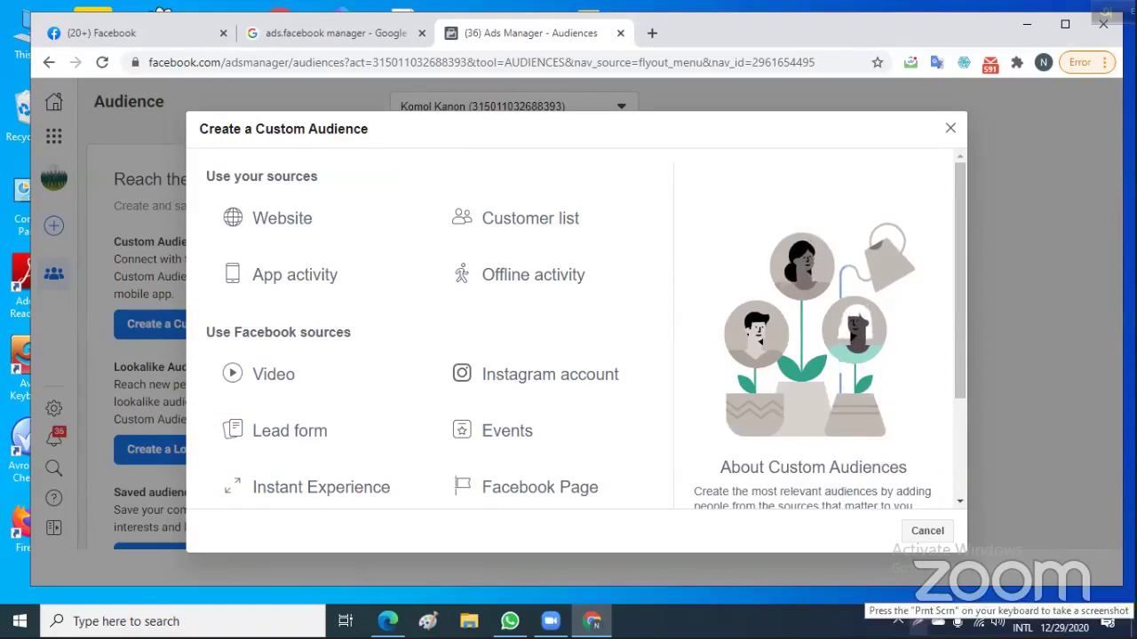
# Step: Capture the audience source chooser and box the Website option in red
pyautogui.press('Print')
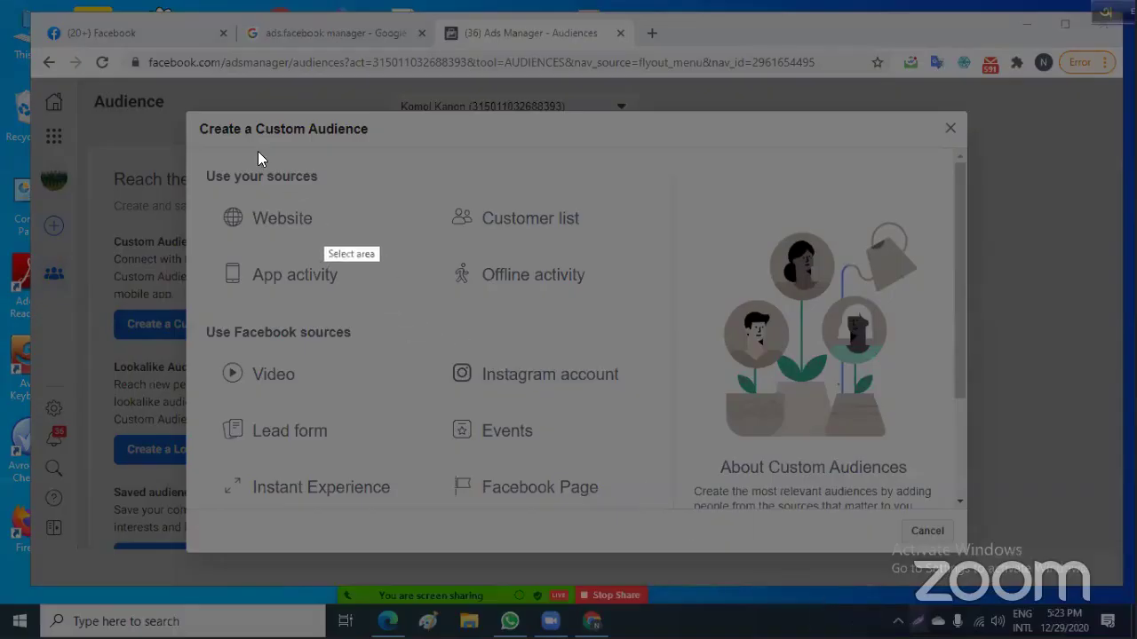
pyautogui.moveTo(184, 112)
pyautogui.mouseDown()
pyautogui.moveTo(258, 246)
pyautogui.moveTo(495, 488)
pyautogui.moveTo(749, 545)
pyautogui.moveTo(961, 553)
pyautogui.mouseUp()
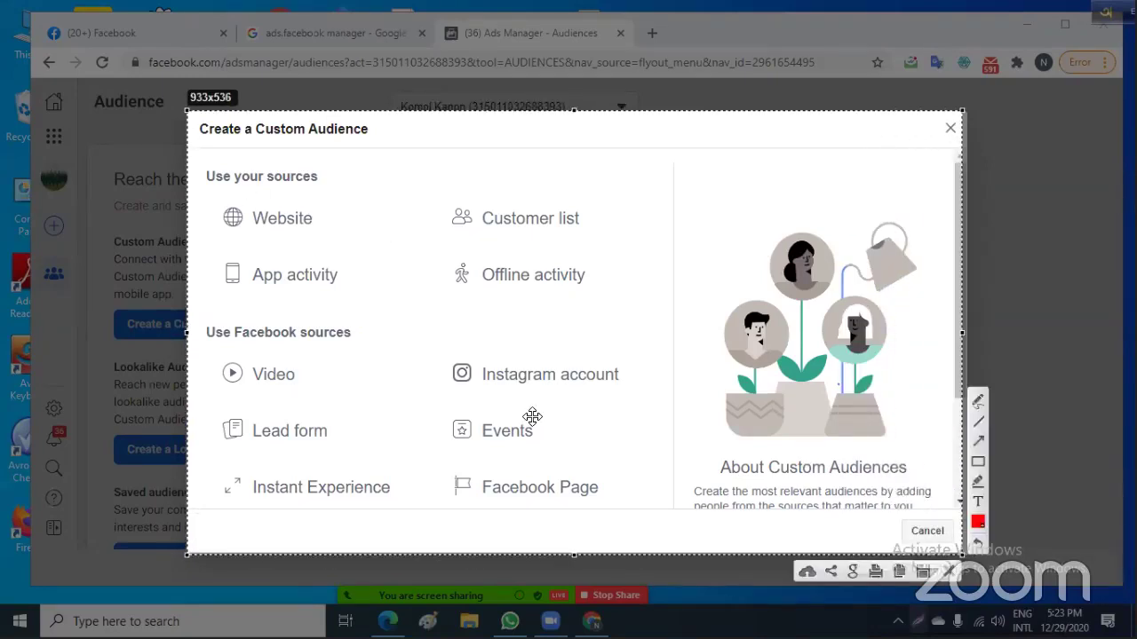
pyautogui.click(978, 462)
pyautogui.moveTo(207, 190)
pyautogui.mouseDown()
pyautogui.moveTo(243, 236)
pyautogui.moveTo(375, 258)
pyautogui.mouseUp()
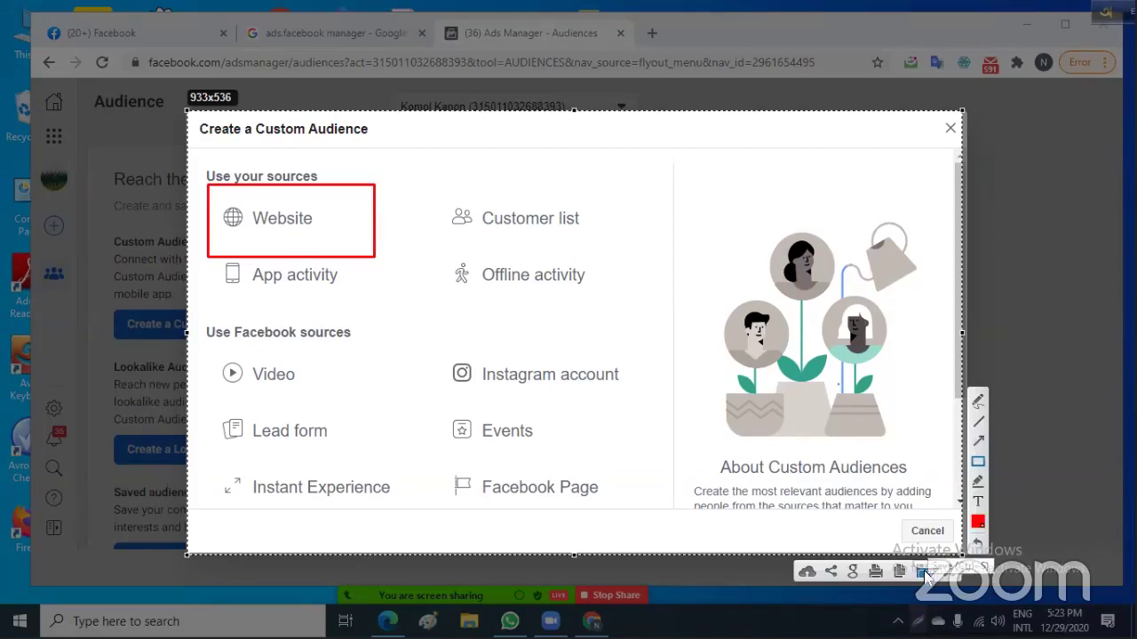
# Step: Save the capture as Screenshot_163.png and choose Website as the audience source
pyautogui.click(923, 573)
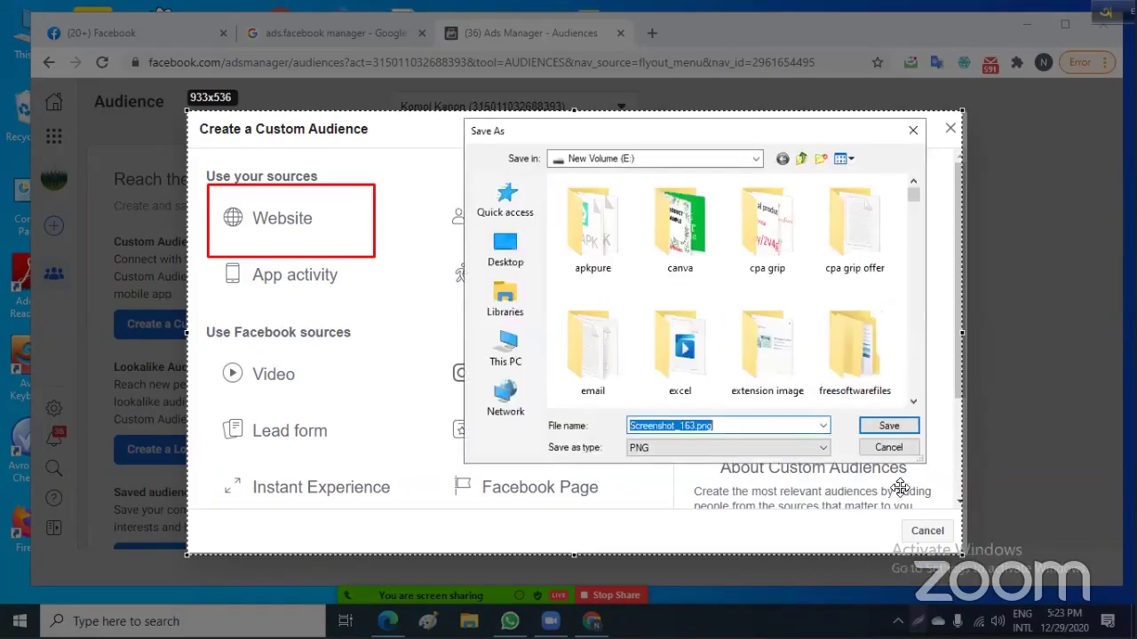
pyautogui.click(888, 426)
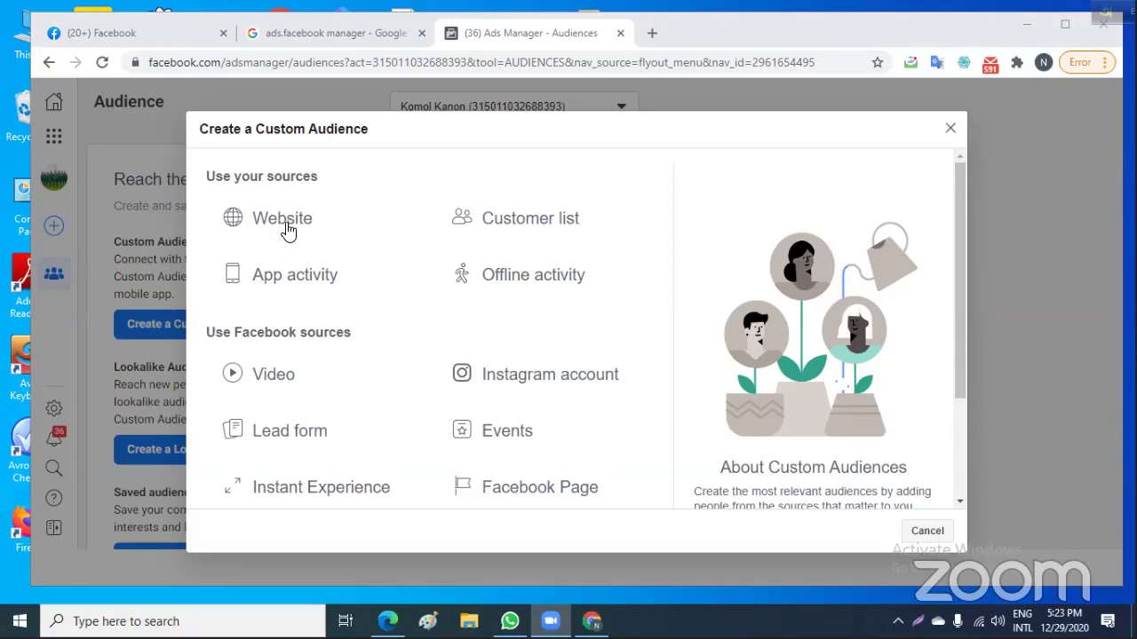
pyautogui.click(286, 227)
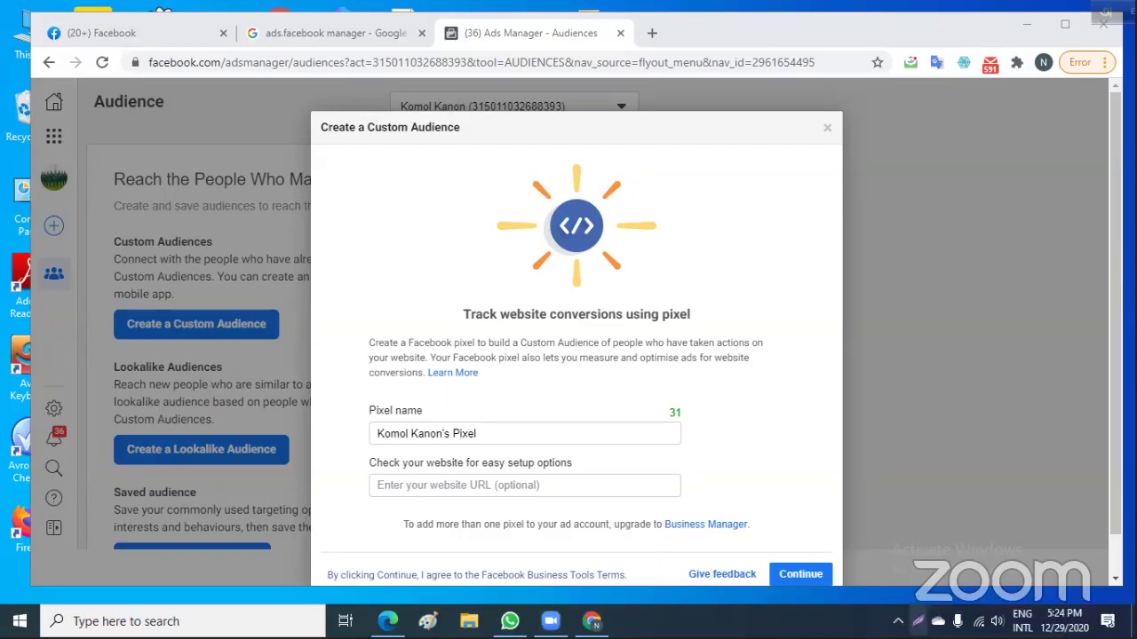
pyautogui.click(918, 605)
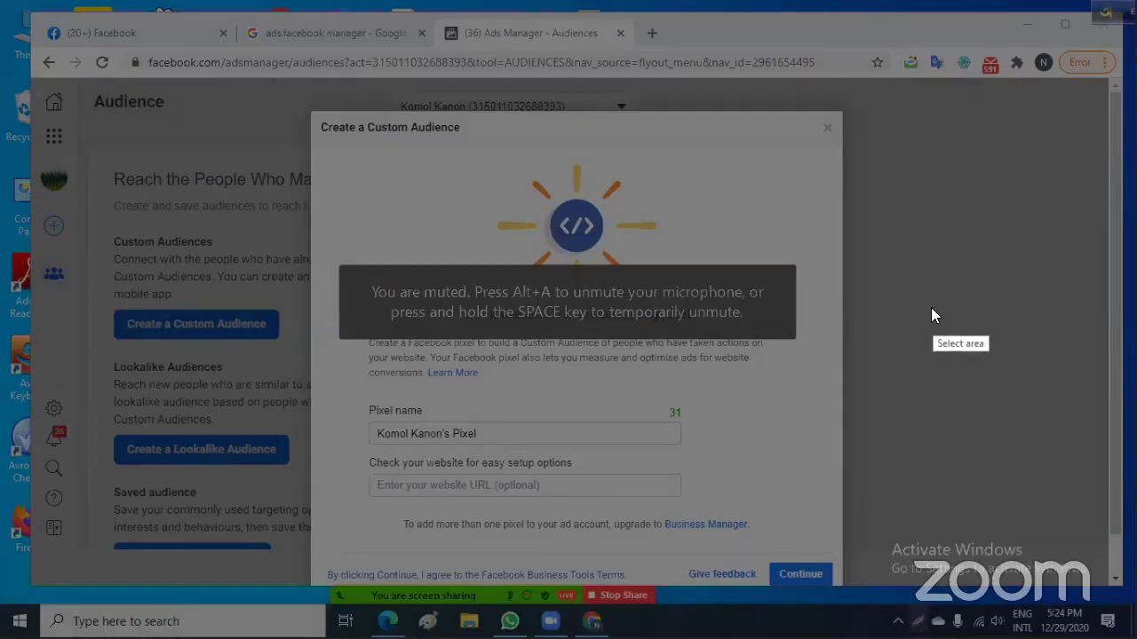
# Step: Discard a stray small capture and capture the pixel setup step instead
pyautogui.moveTo(929, 302); pyautogui.dragTo(970, 377)
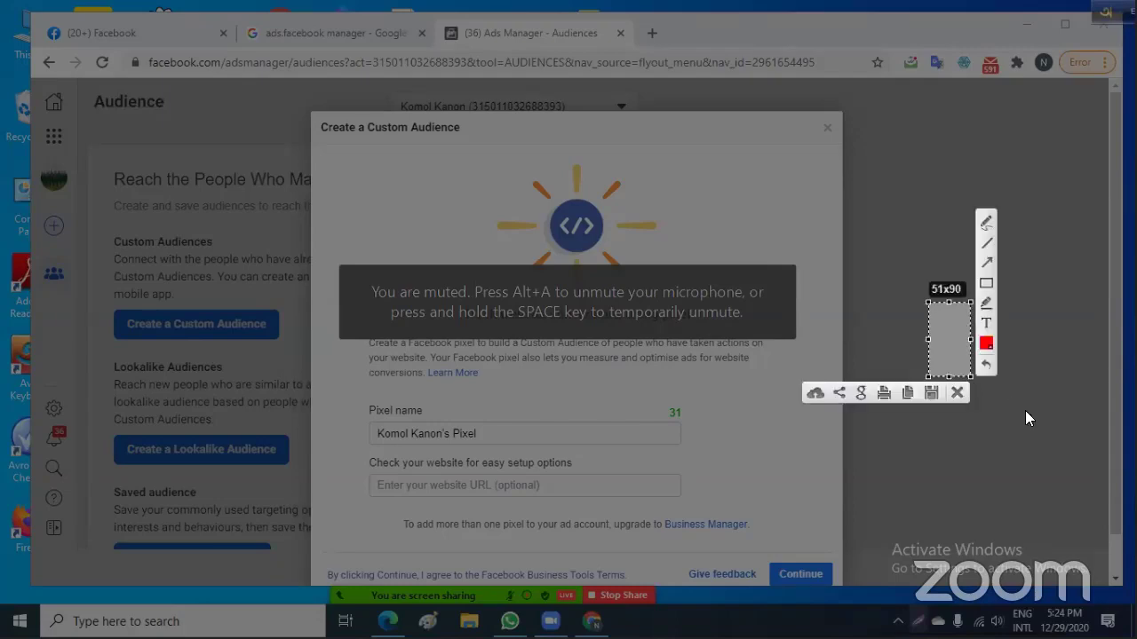
pyautogui.click(956, 393)
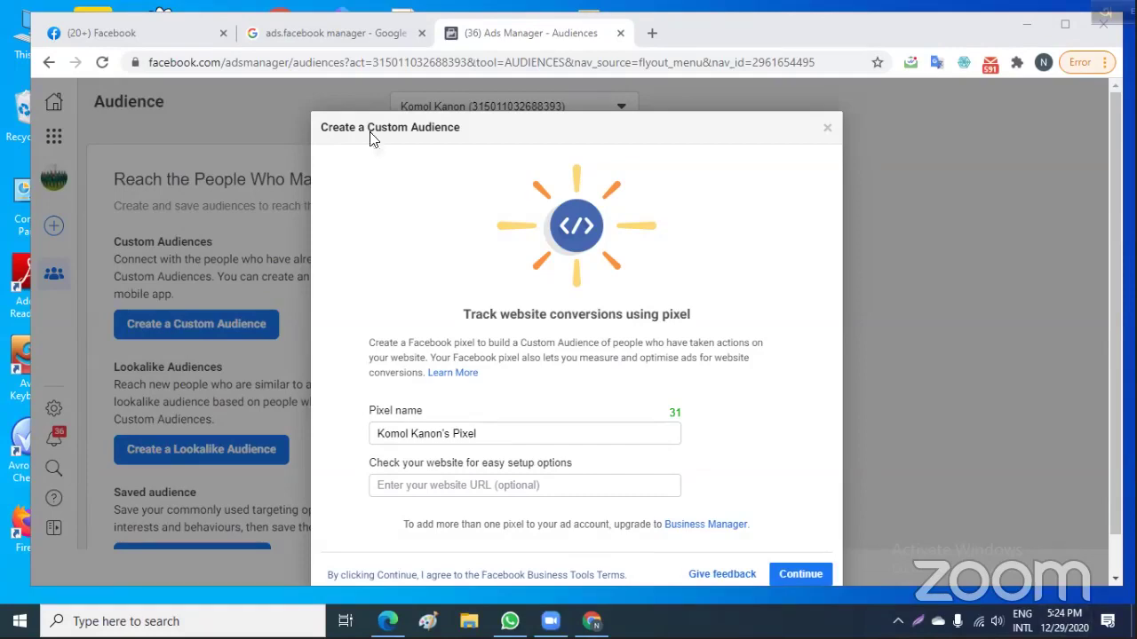
pyautogui.press('Print')
pyautogui.moveTo(103, 101); pyautogui.dragTo(939, 586)
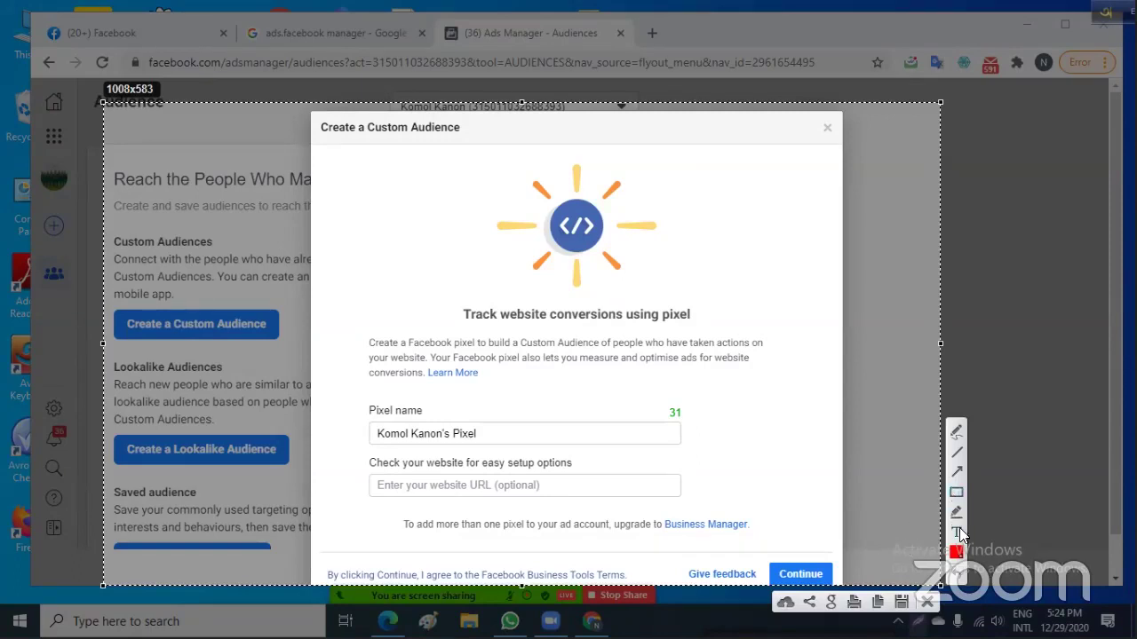
# Step: Dismiss the capture's save dialog and continue past the pixel setup step
pyautogui.click(897, 604)
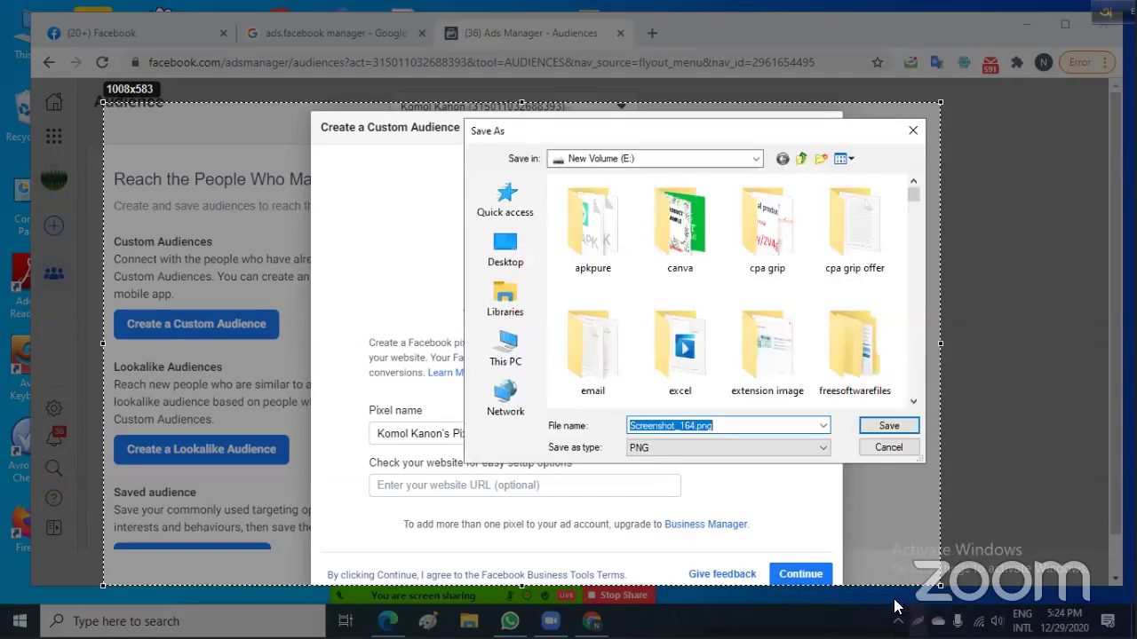
pyautogui.click(896, 423)
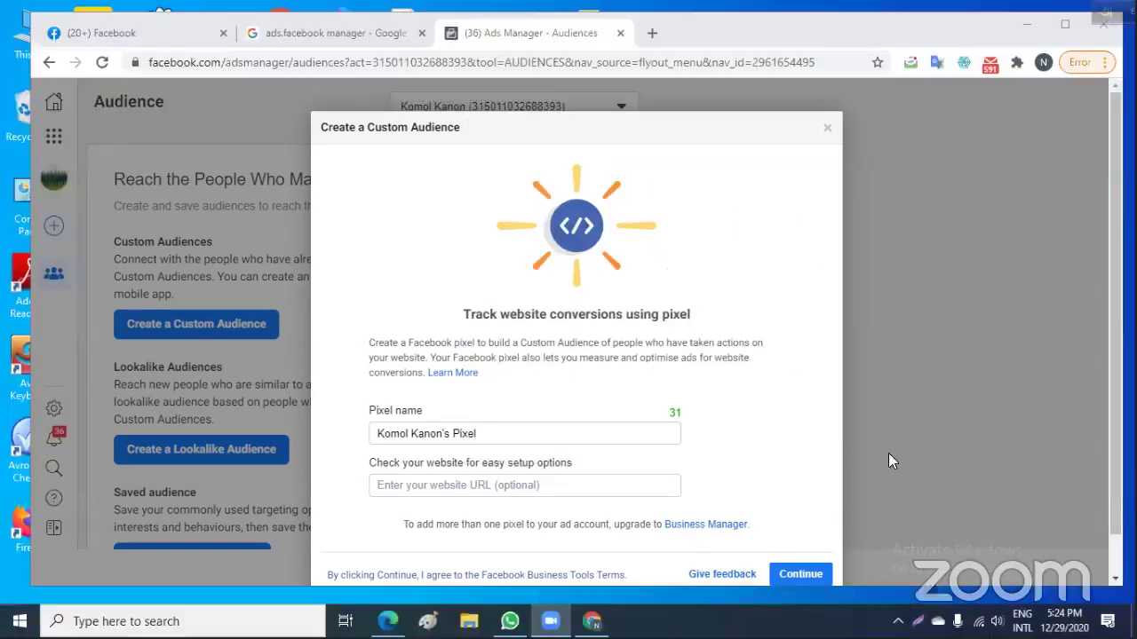
pyautogui.click(802, 575)
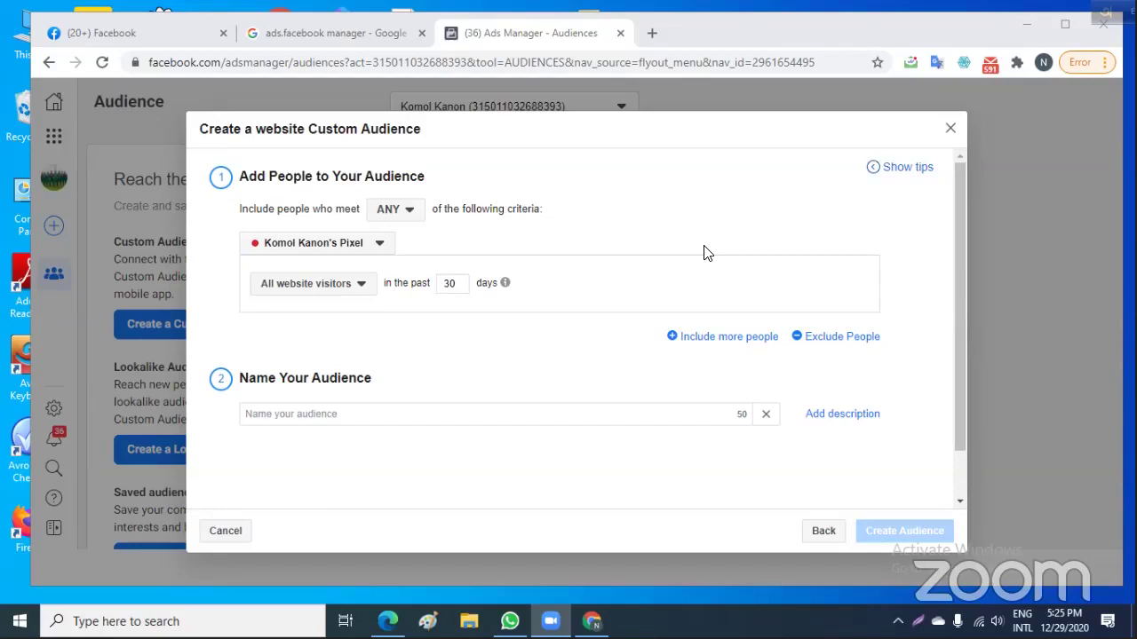
# Step: Change the website visitor retention from 30 to 180 days
pyautogui.click(464, 279)
pyautogui.press('BackSpace')
pyautogui.press('BackSpace')
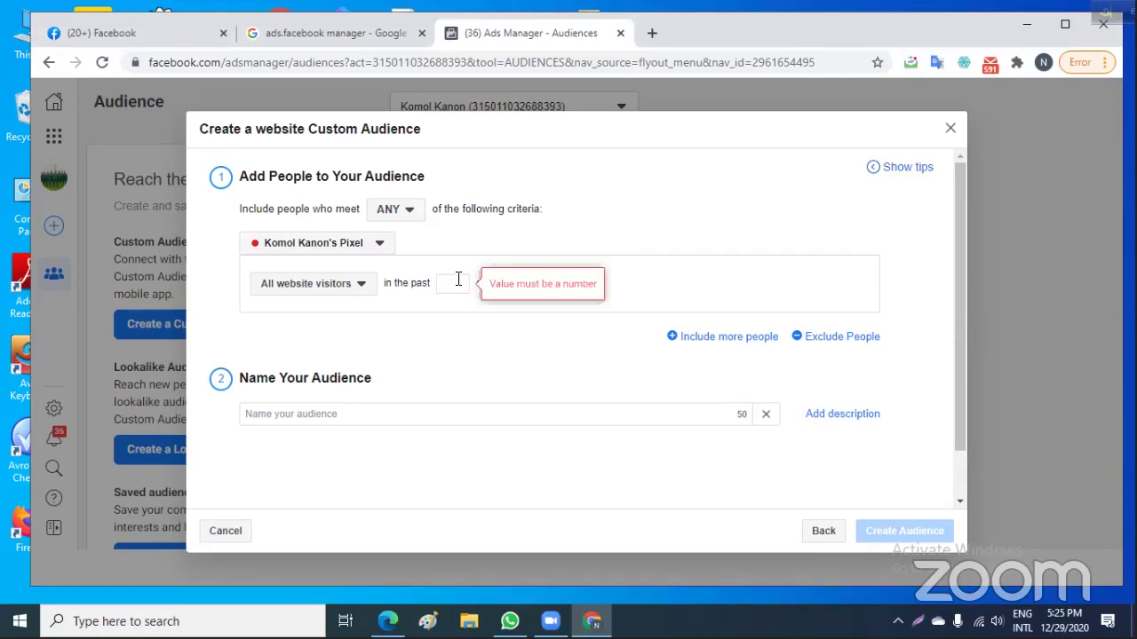
pyautogui.write('180')
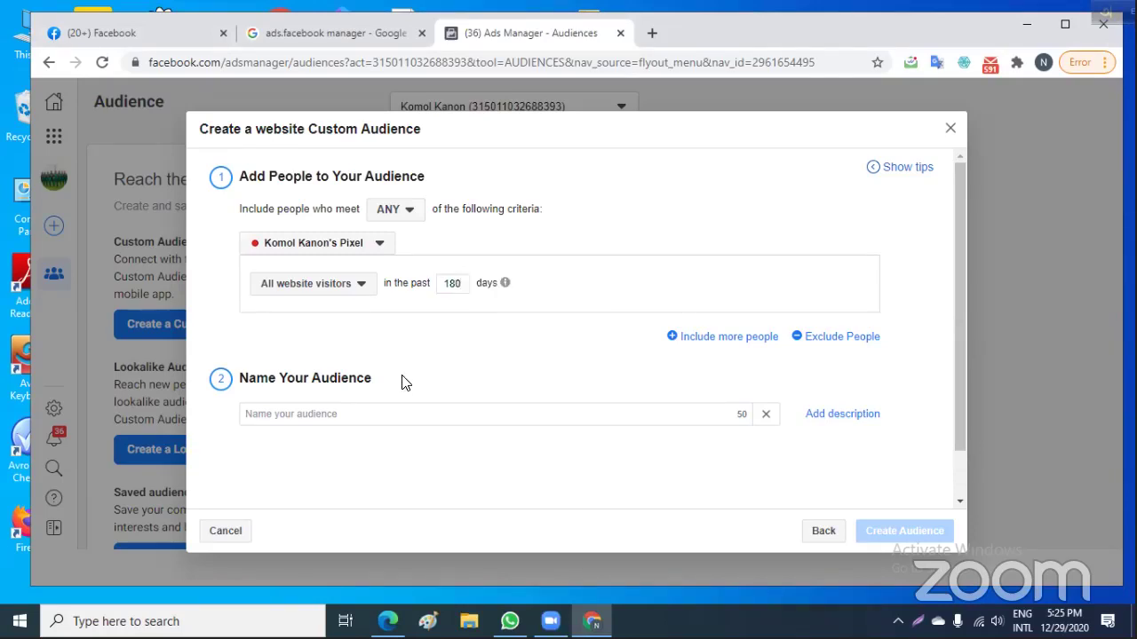
# Step: Name the audience 'pixel setup-934', correcting typos along the way
pyautogui.click(313, 414)
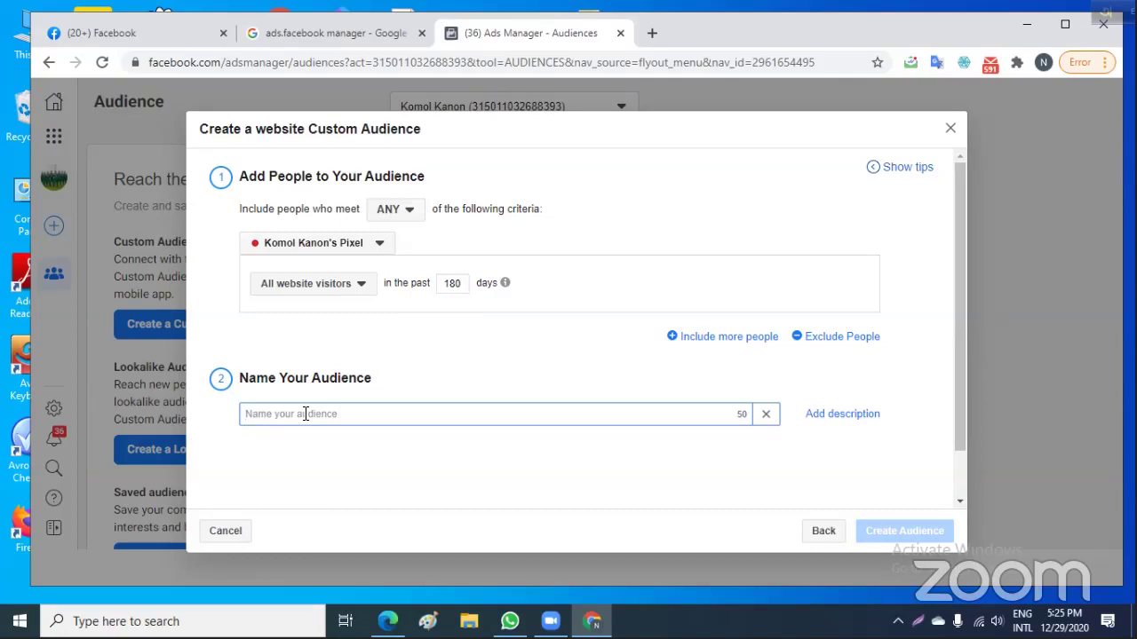
pyautogui.write('934')
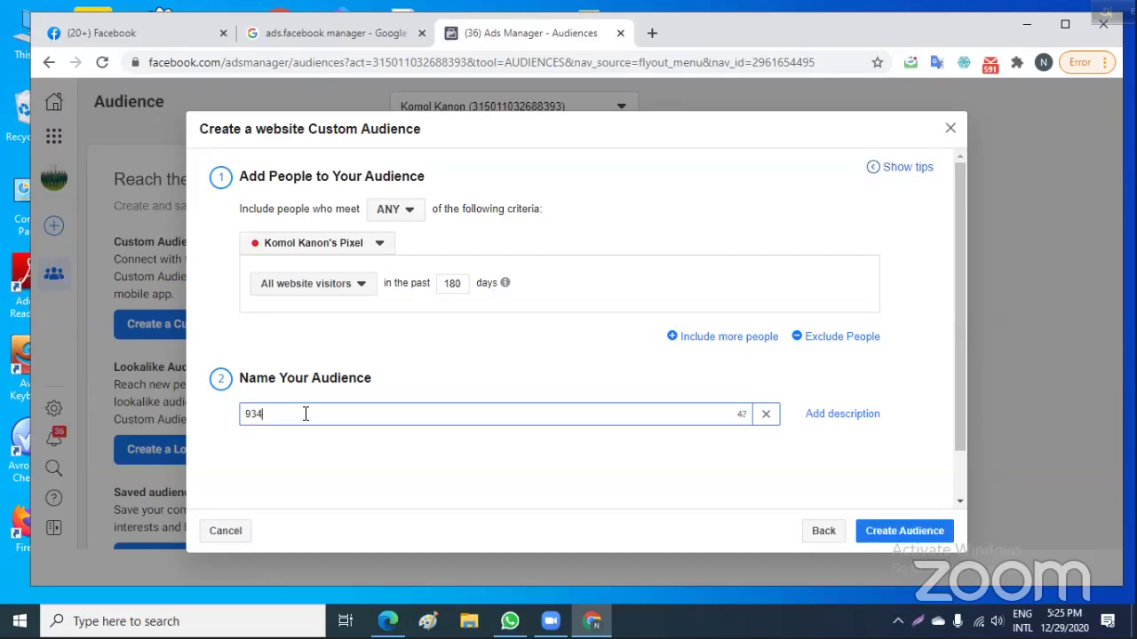
pyautogui.write(' -')
pyautogui.press('BackSpace')
pyautogui.press('BackSpace')
pyautogui.press('BackSpace')
pyautogui.press('BackSpace')
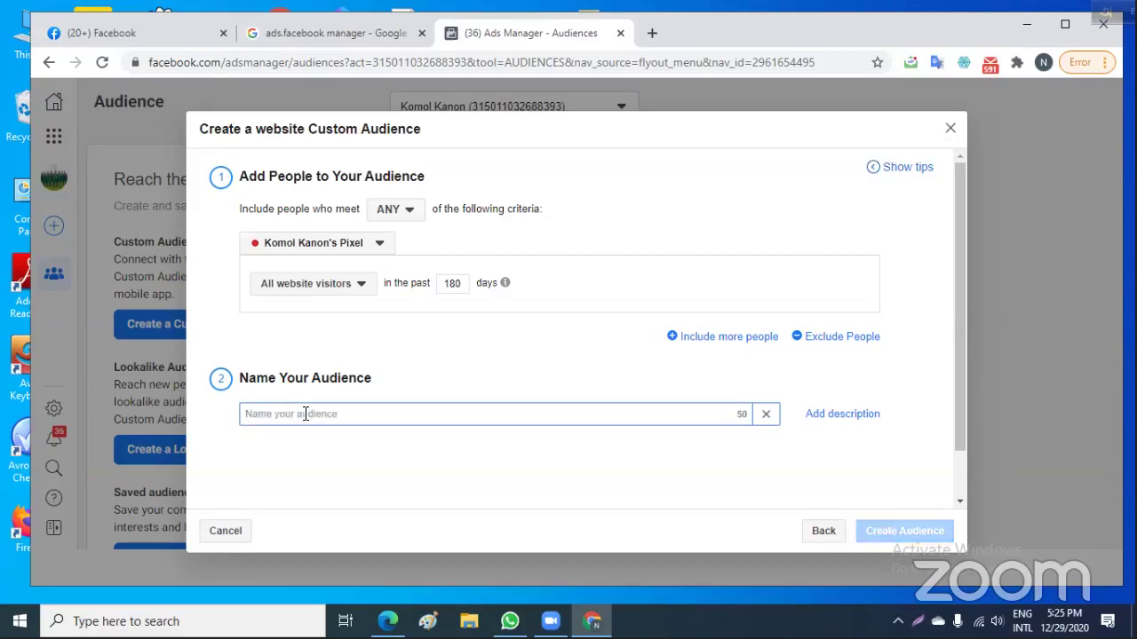
pyautogui.write('pixel')
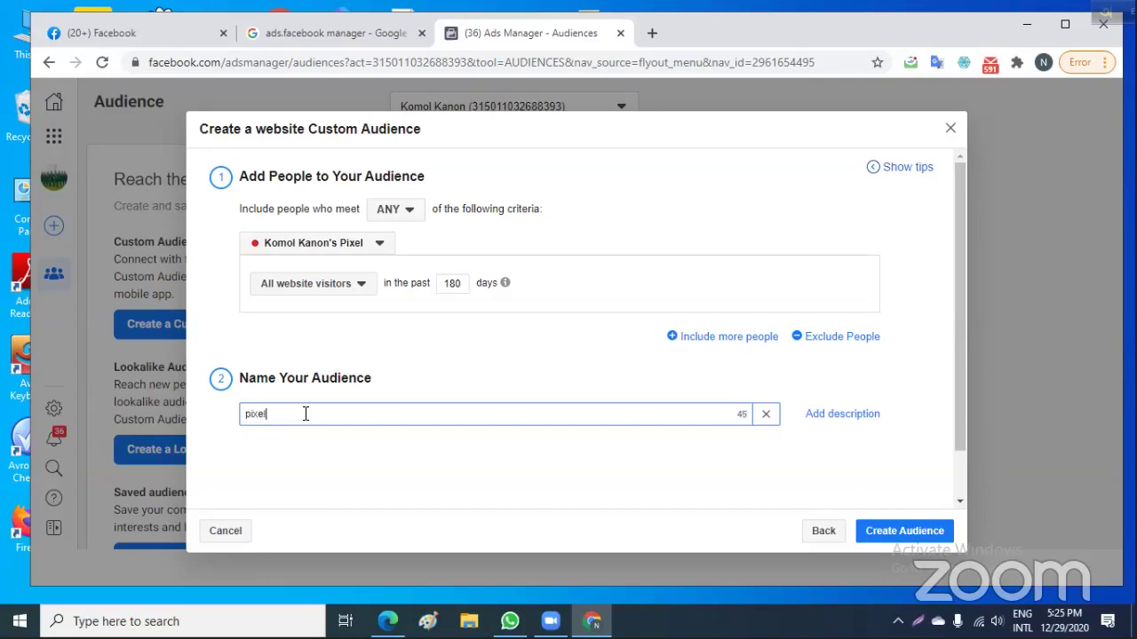
pyautogui.write(' setu')
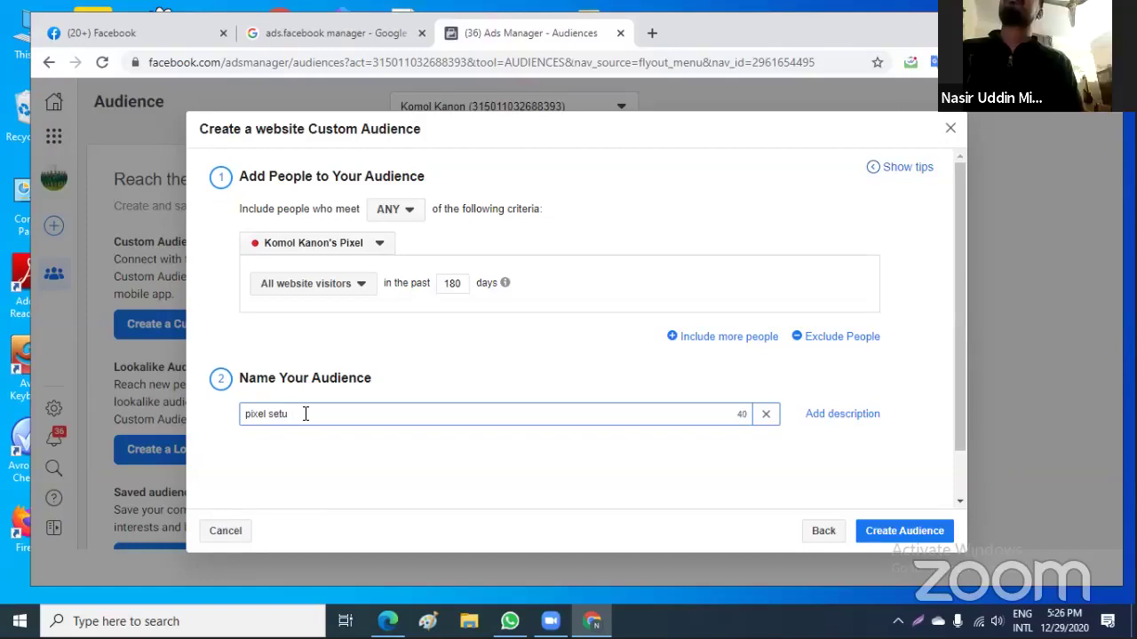
pyautogui.write('p-934')
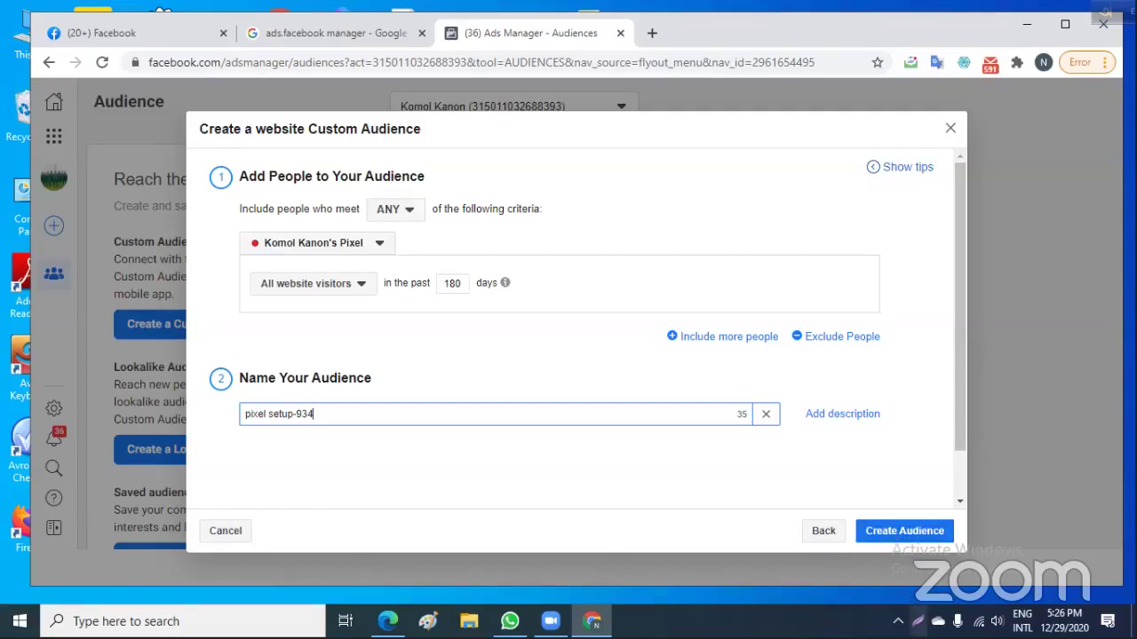
pyautogui.click(918, 631)
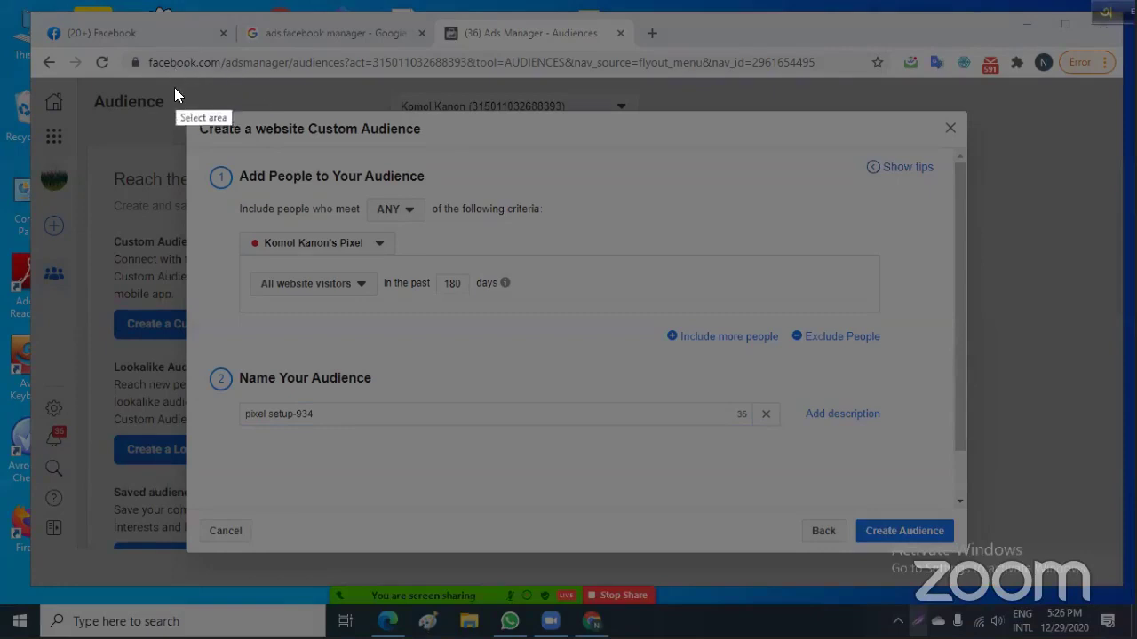
# Step: Capture the audience form and box the 'pixel setup-934' name and 180-day value in red
pyautogui.moveTo(67, 90); pyautogui.dragTo(993, 558)
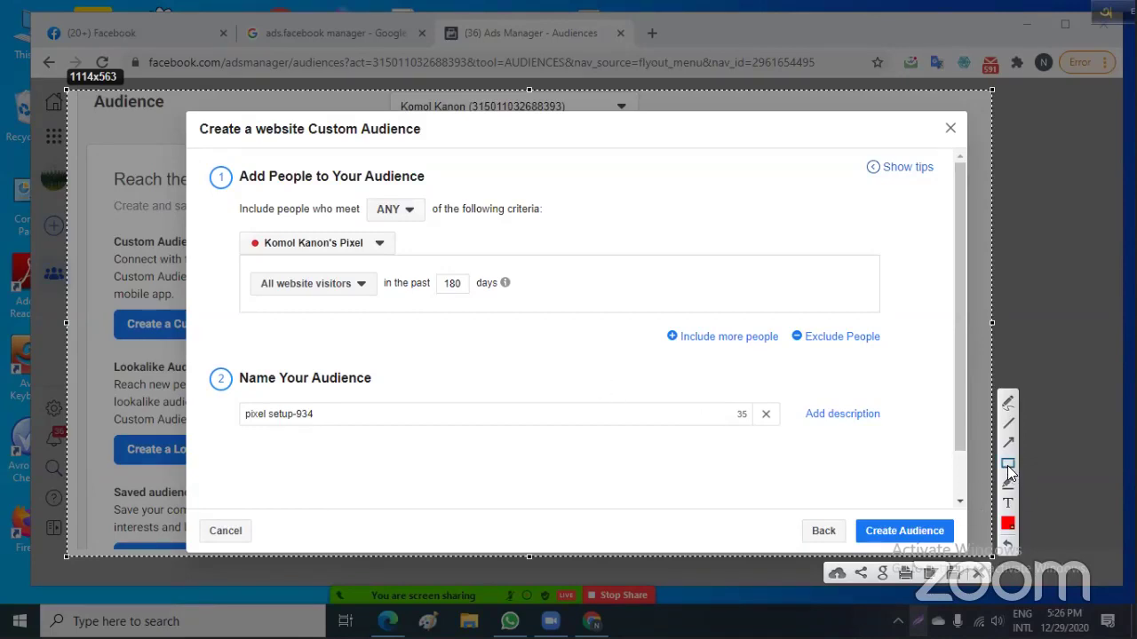
pyautogui.click(1008, 464)
pyautogui.moveTo(223, 400); pyautogui.dragTo(350, 436)
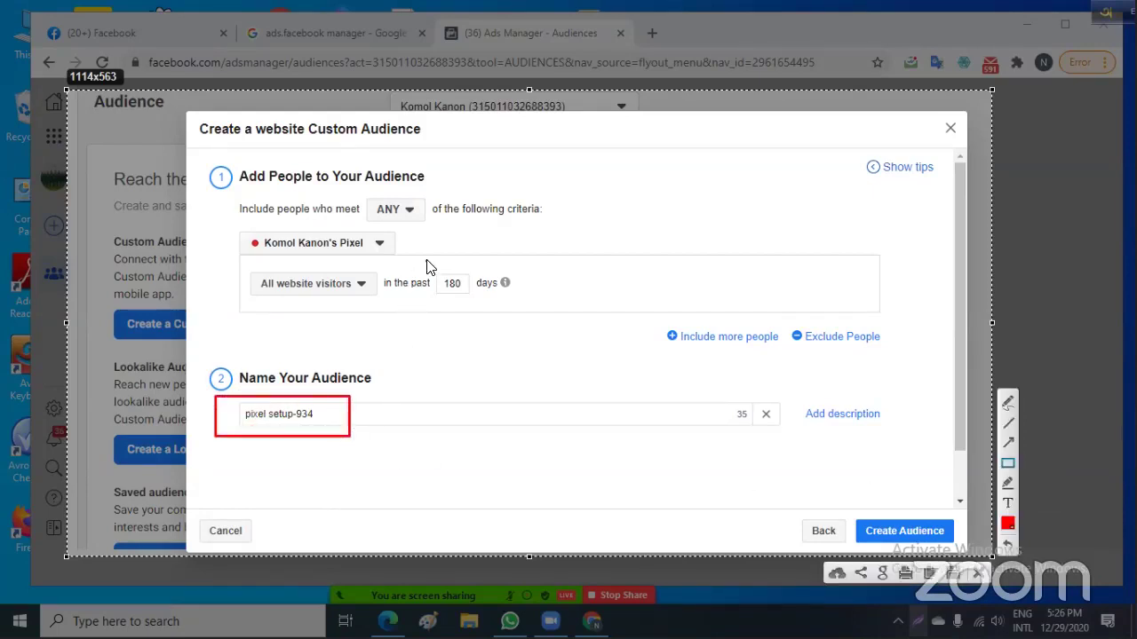
pyautogui.moveTo(430, 257)
pyautogui.mouseDown()
pyautogui.moveTo(478, 303)
pyautogui.moveTo(516, 300)
pyautogui.moveTo(473, 304)
pyautogui.mouseUp()
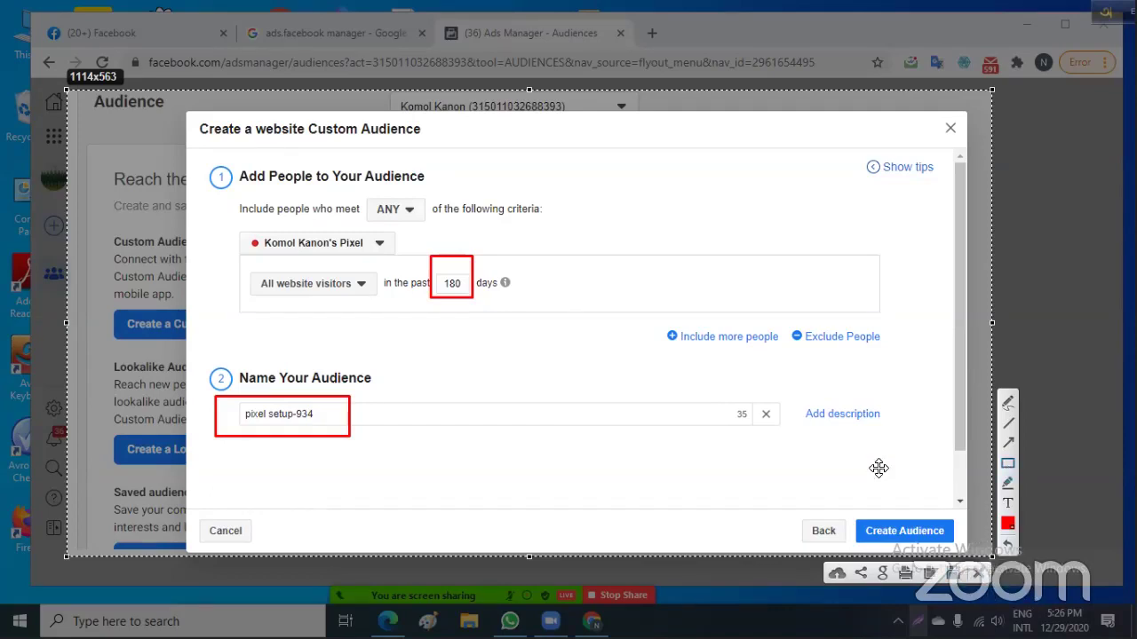
pyautogui.moveTo(532, 379)
pyautogui.mouseDown()
pyautogui.moveTo(498, 352)
pyautogui.moveTo(487, 370)
pyautogui.moveTo(505, 368)
pyautogui.mouseUp()
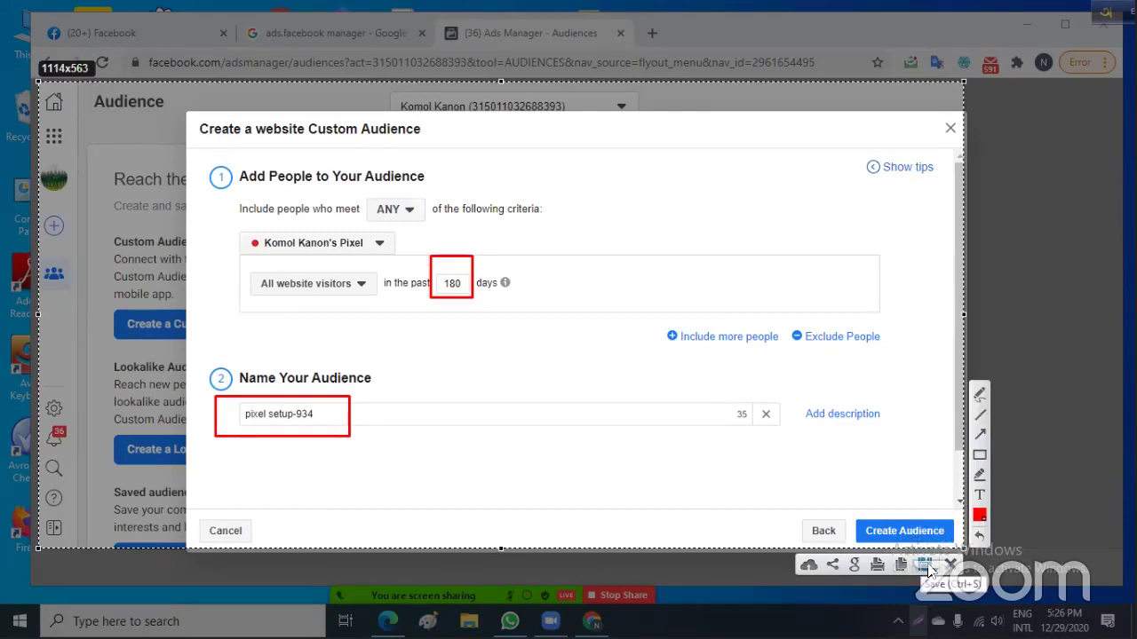
# Step: Store the boxed audience-form capture as Screenshot_165.png on drive E:
pyautogui.click(929, 568)
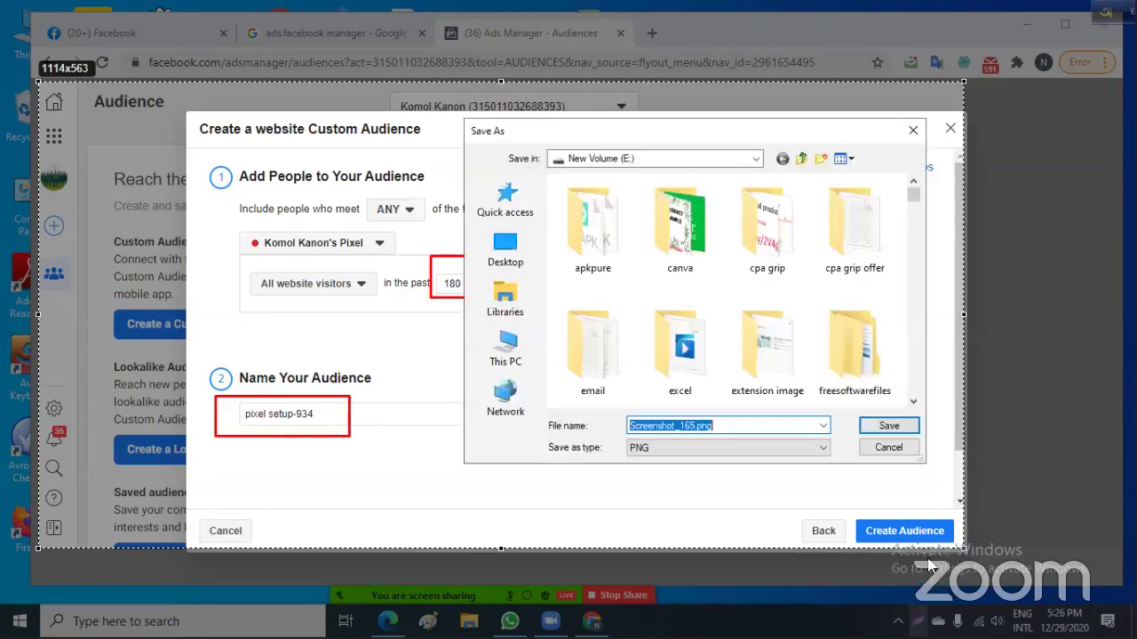
pyautogui.click(880, 432)
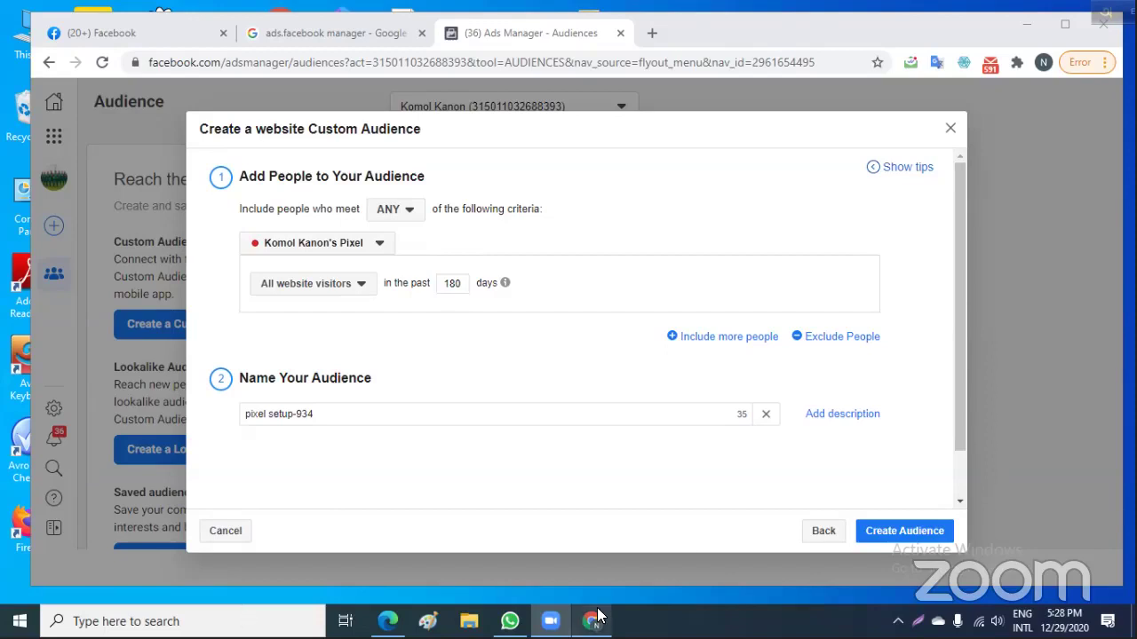
# Step: Browse This PC to New Volume (E:) and open Screenshot_165.png in Photos
pyautogui.moveTo(592, 621)
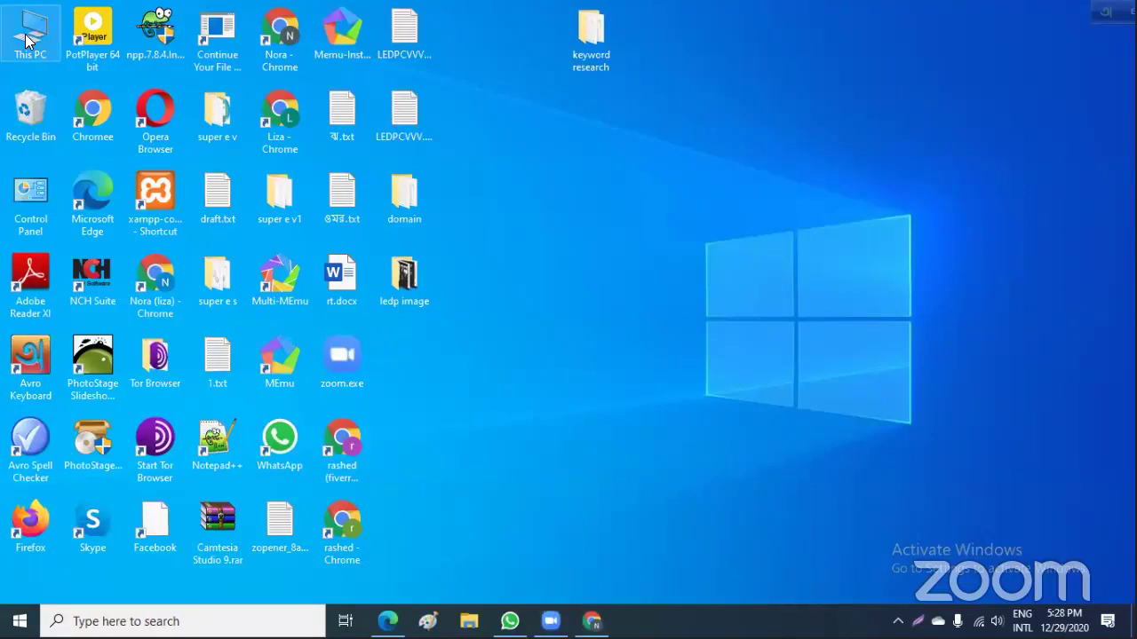
pyautogui.doubleClick(27, 40)
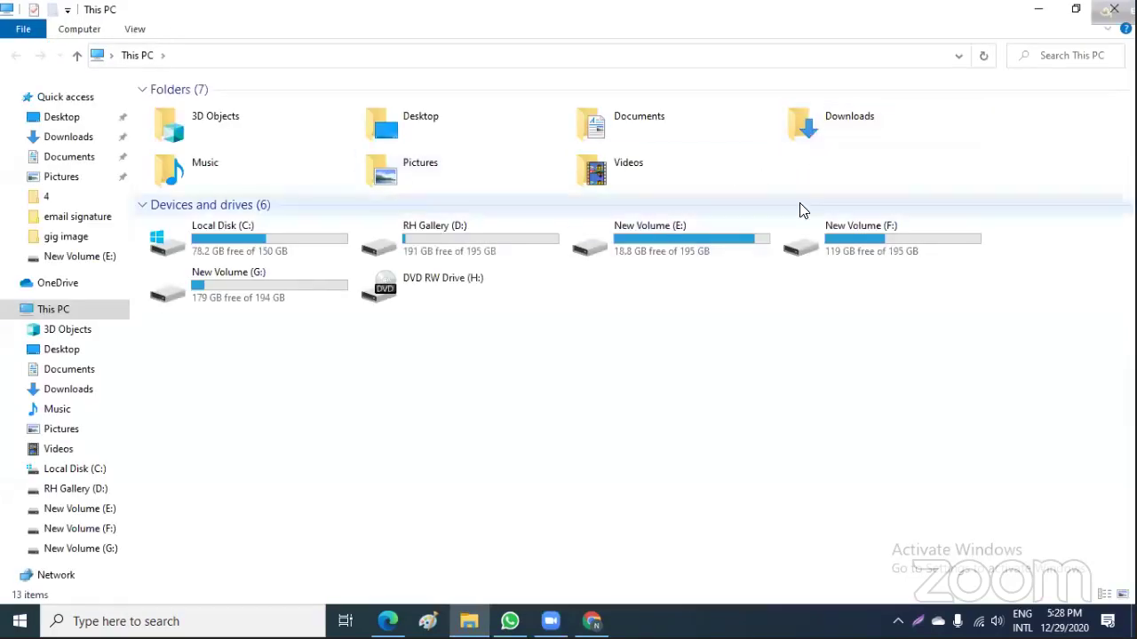
pyautogui.click(676, 247)
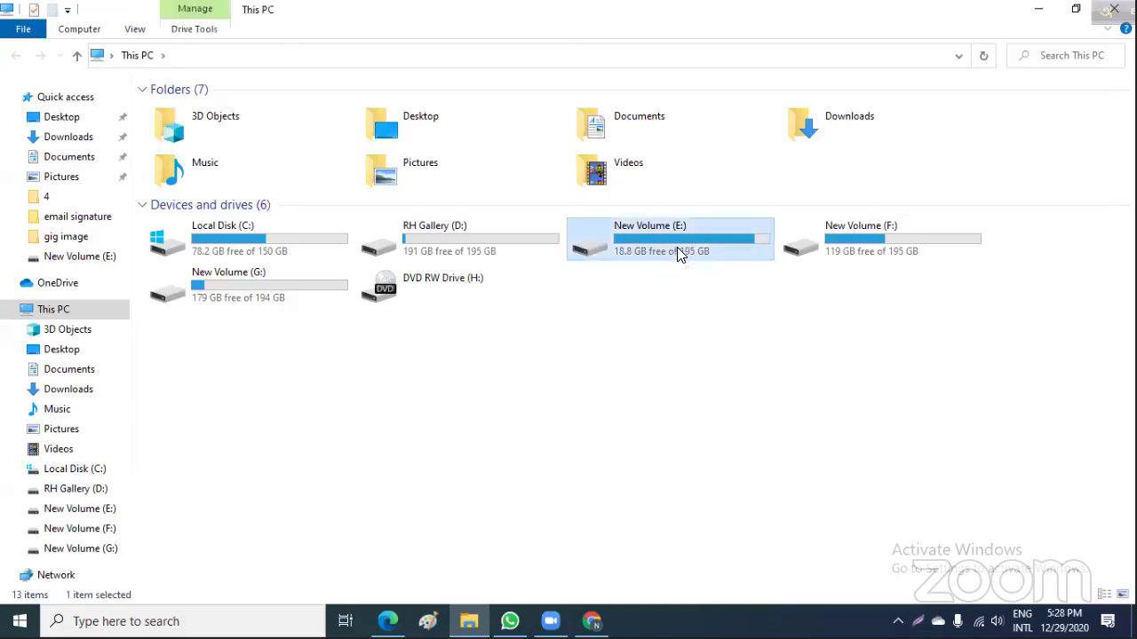
pyautogui.doubleClick(677, 247)
pyautogui.scroll(-15, 458, 275)
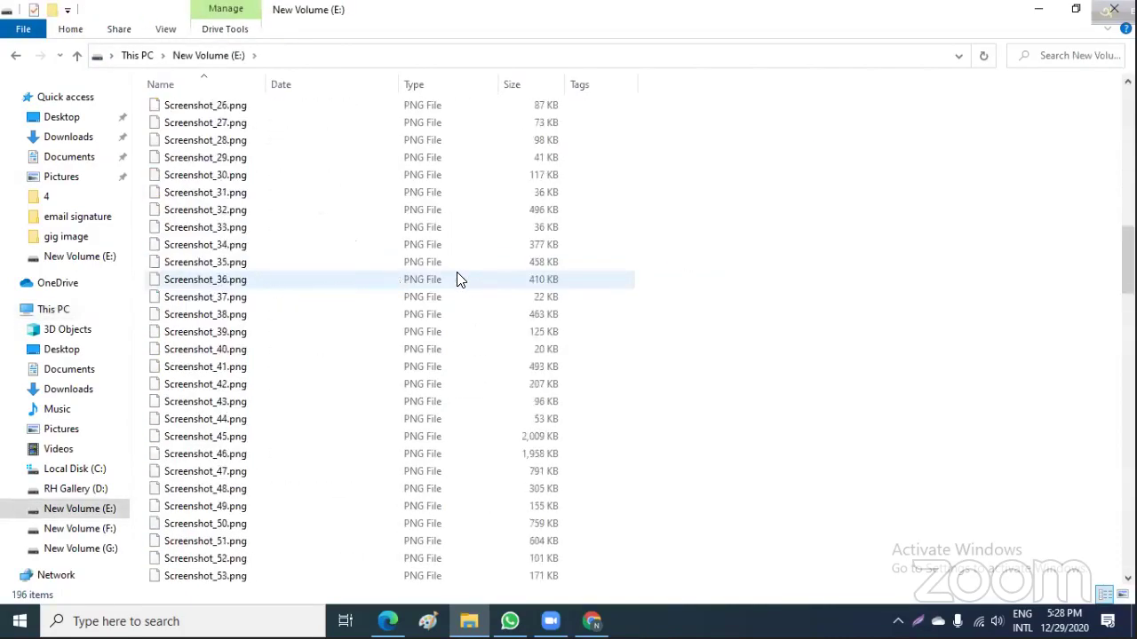
pyautogui.scroll(-20, 460, 280)
pyautogui.scroll(-1, 458, 278)
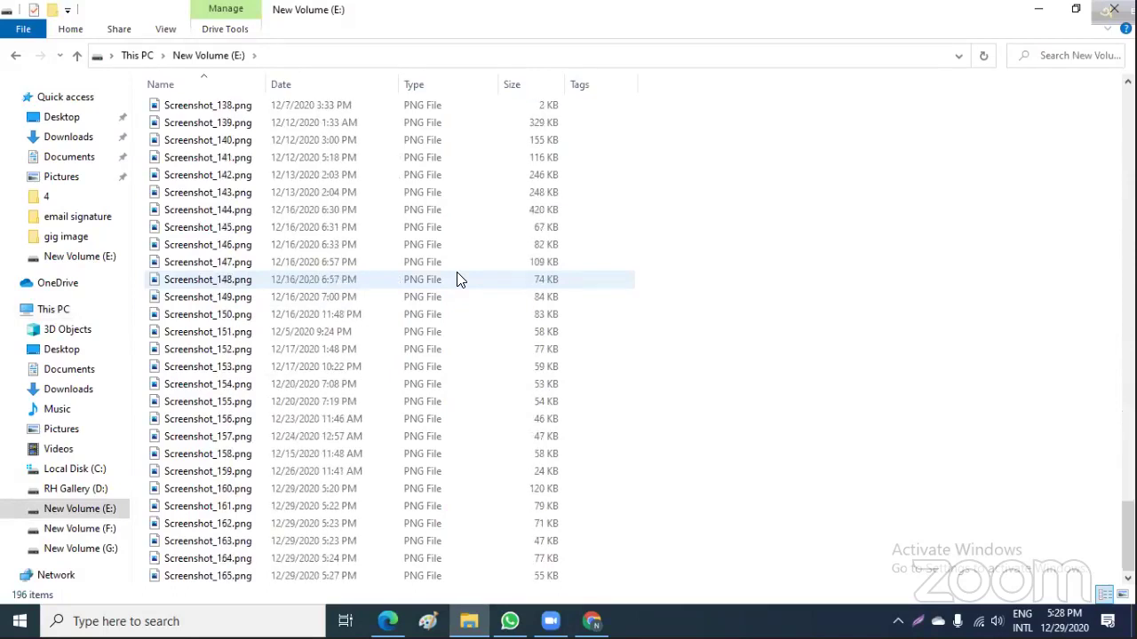
pyautogui.doubleClick(224, 578)
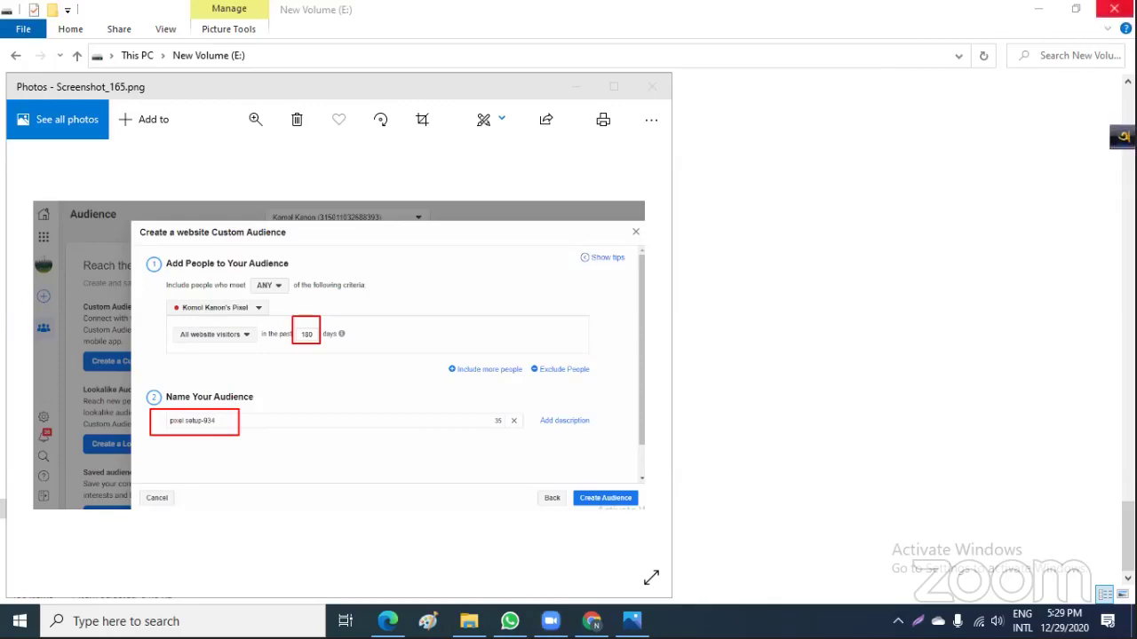
# Step: Close File Explorer and Photos, then return to the Ads Manager browser window
pyautogui.click(1113, 9)
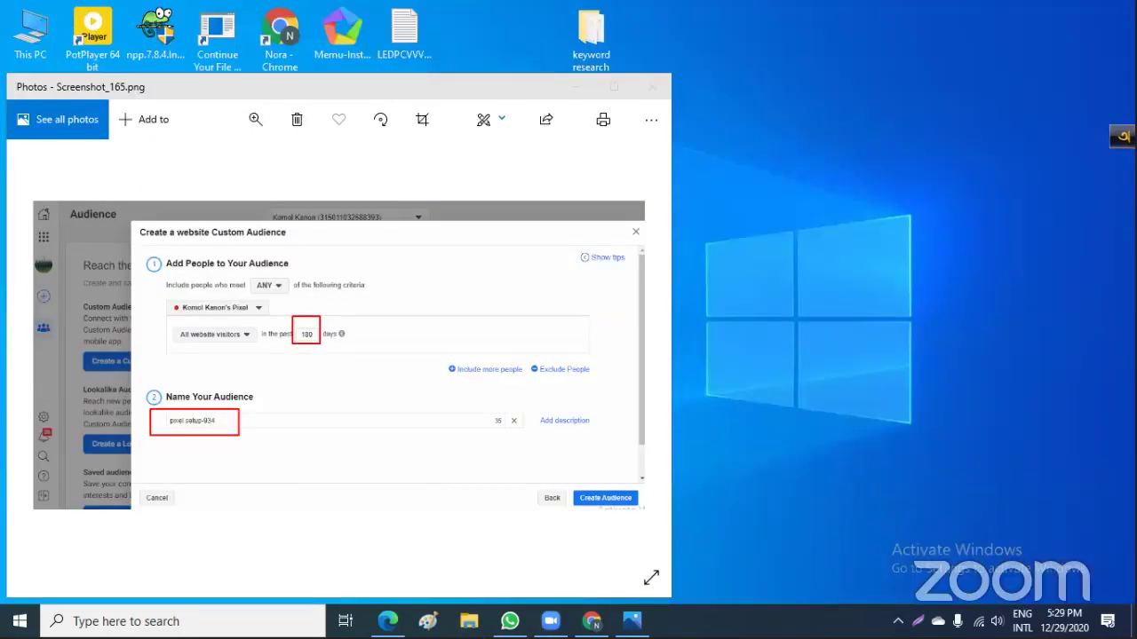
pyautogui.click(652, 85)
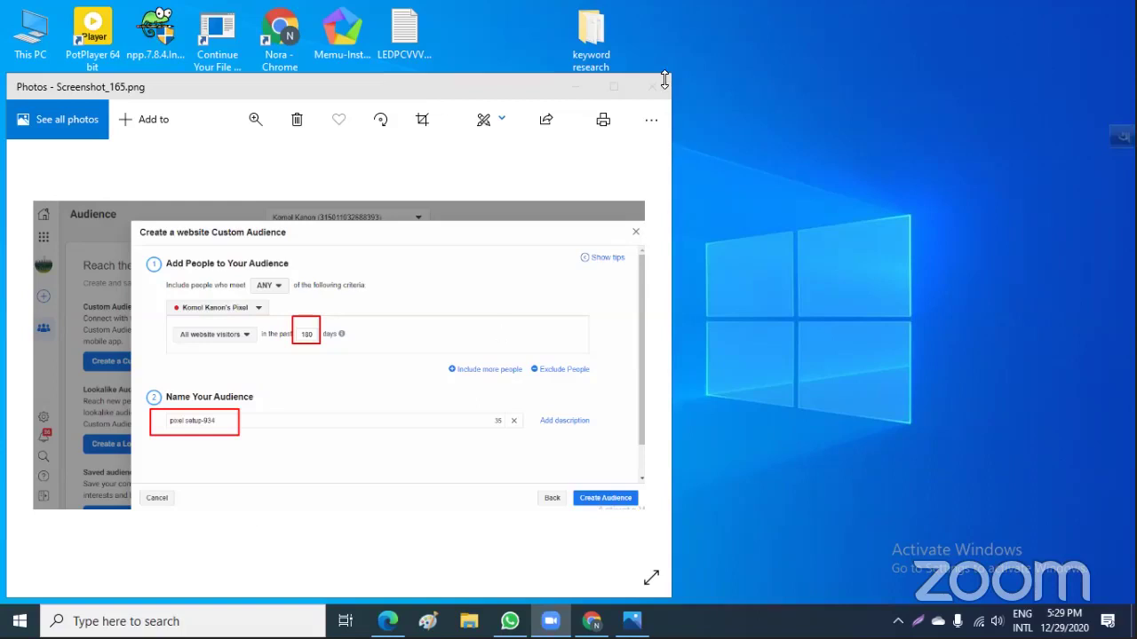
pyautogui.hotkey('alt', 'F4')
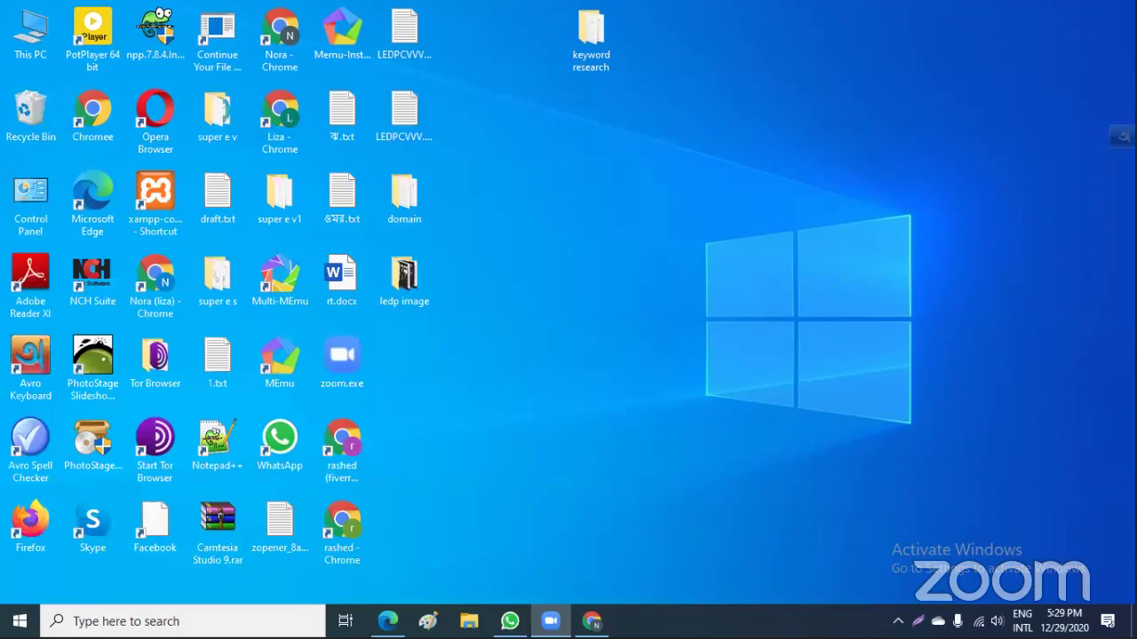
pyautogui.hotkey('alt', 'Tab')
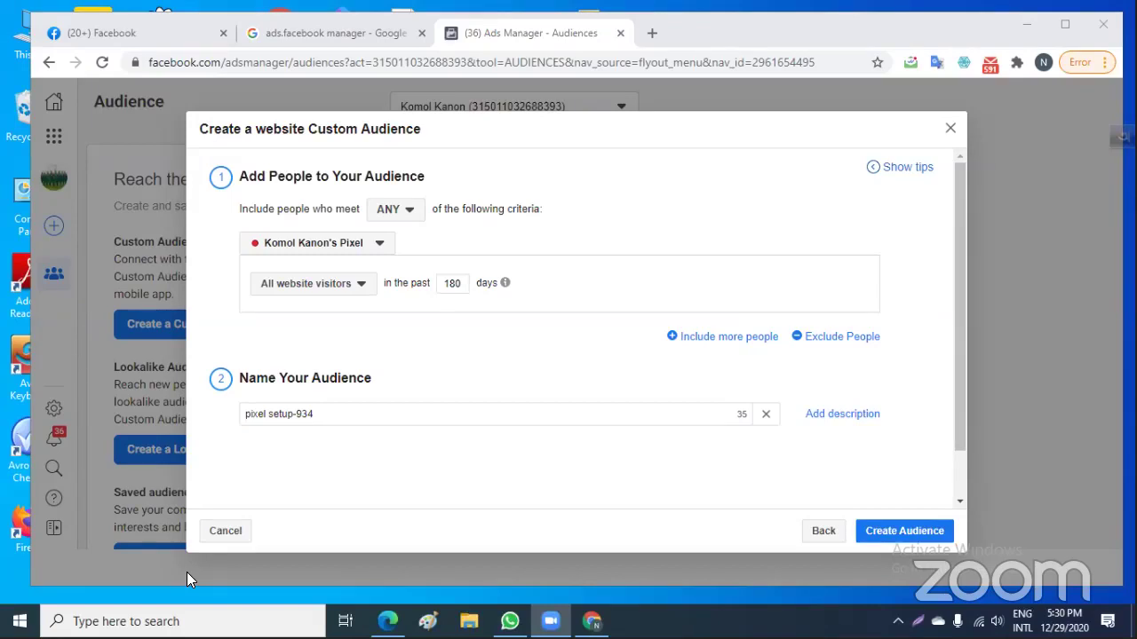
# Step: Create the 'pixel setup-934' website audience, confirm it lists as Ready, and start a new browser tab
pyautogui.click(904, 531)
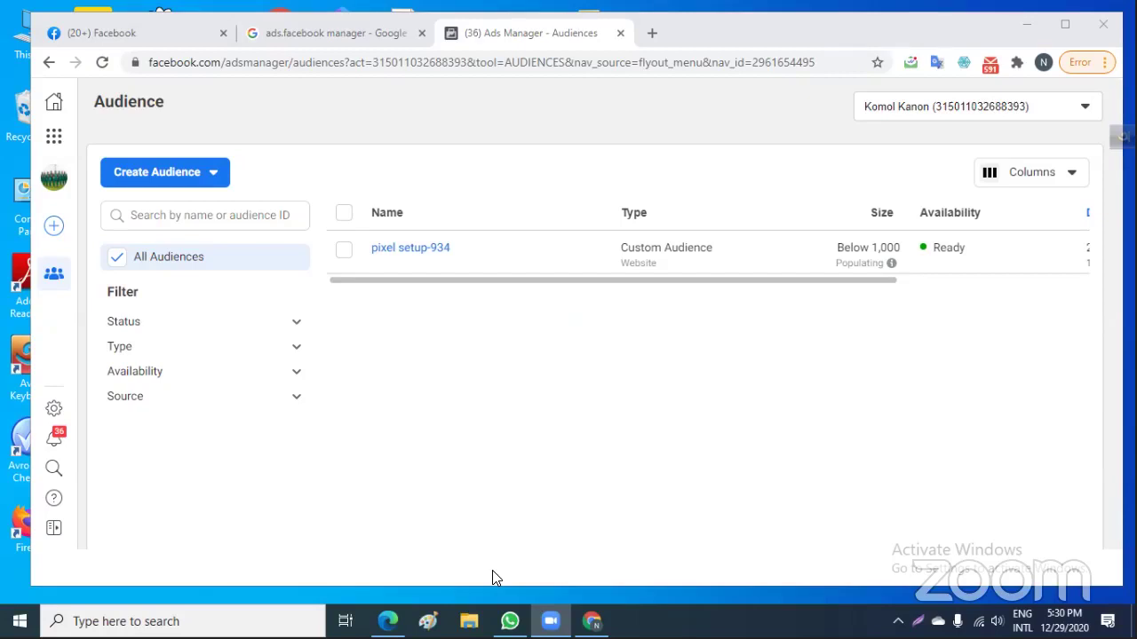
pyautogui.click(654, 32)
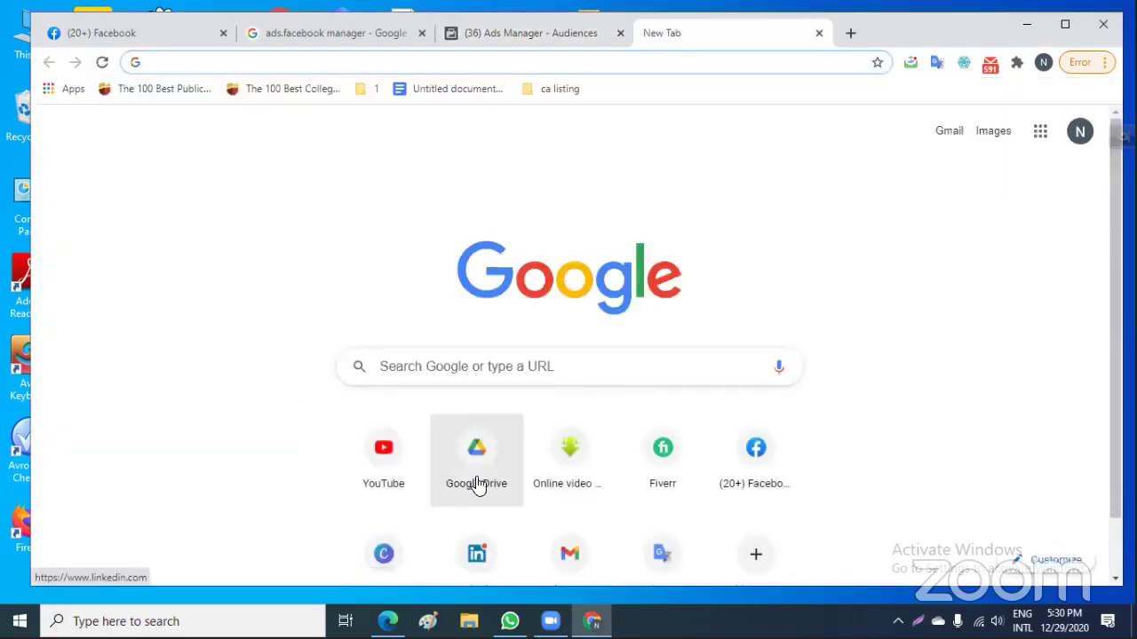
# Step: Open the break time document from Google Drive, then launch a second Chrome window under another profile
pyautogui.click(475, 464)
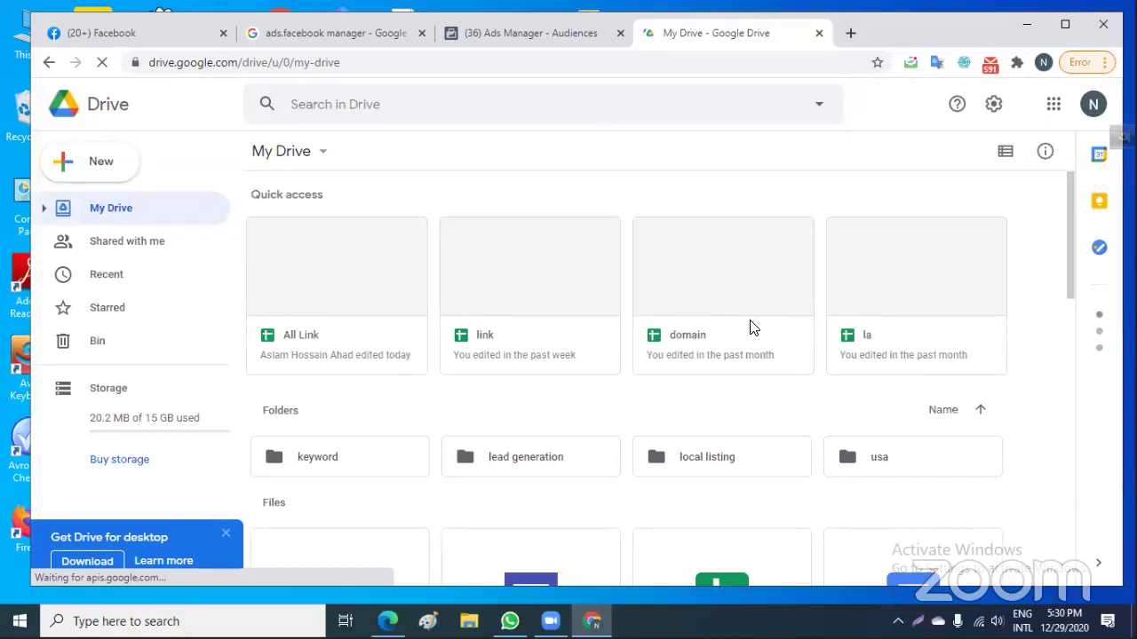
pyautogui.scroll(-3, 915, 352)
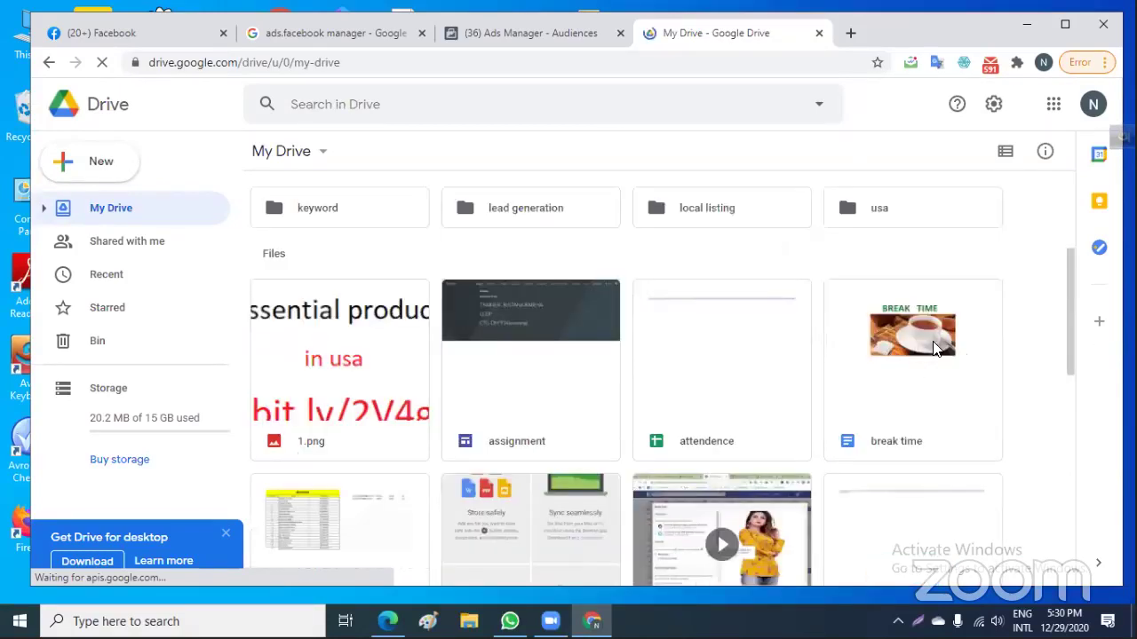
pyautogui.click(935, 348)
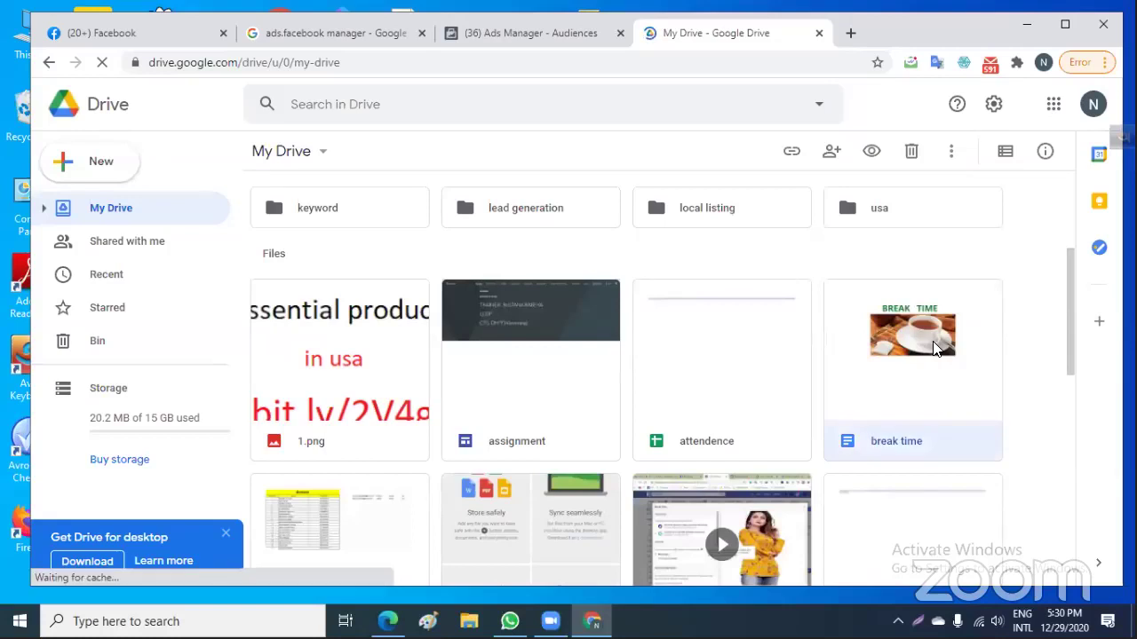
pyautogui.doubleClick(934, 349)
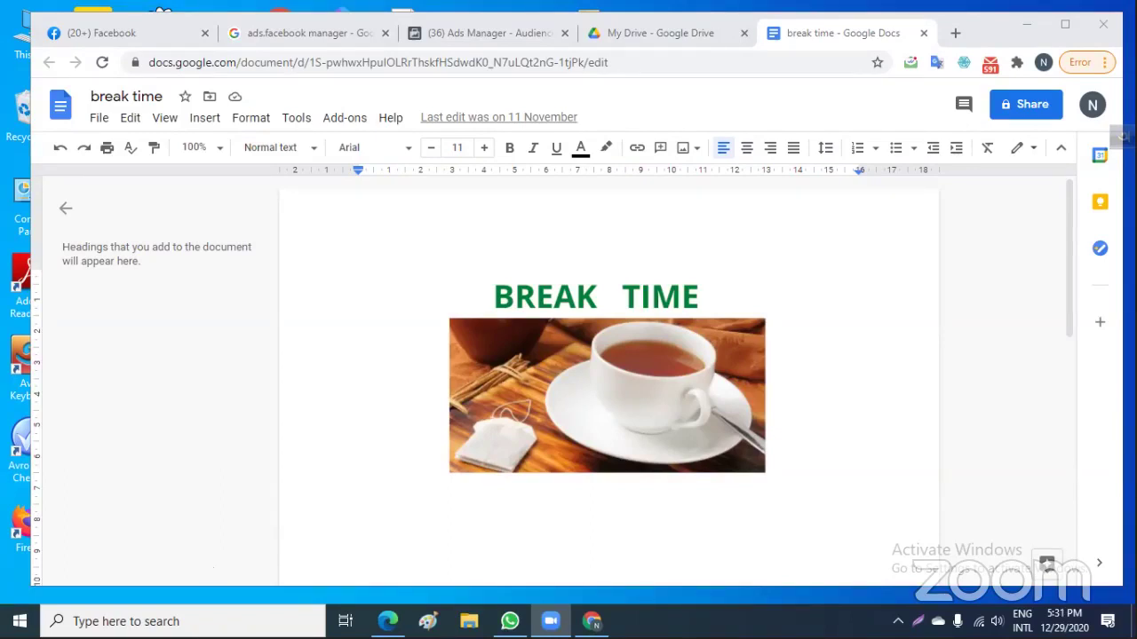
pyautogui.press('super+d')
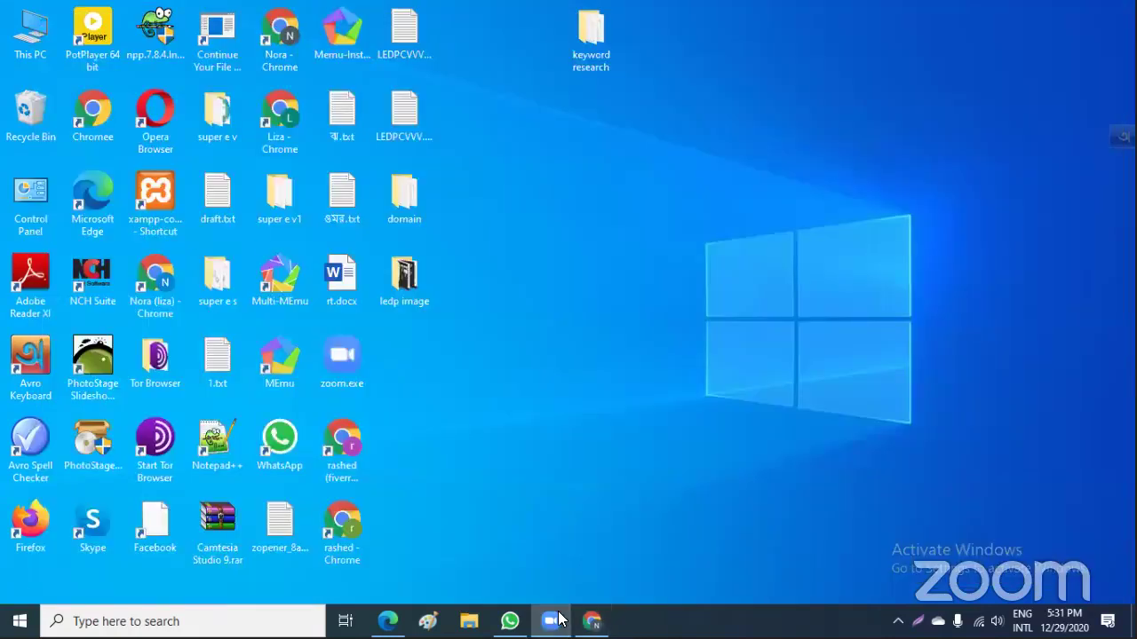
pyautogui.doubleClick(166, 300)
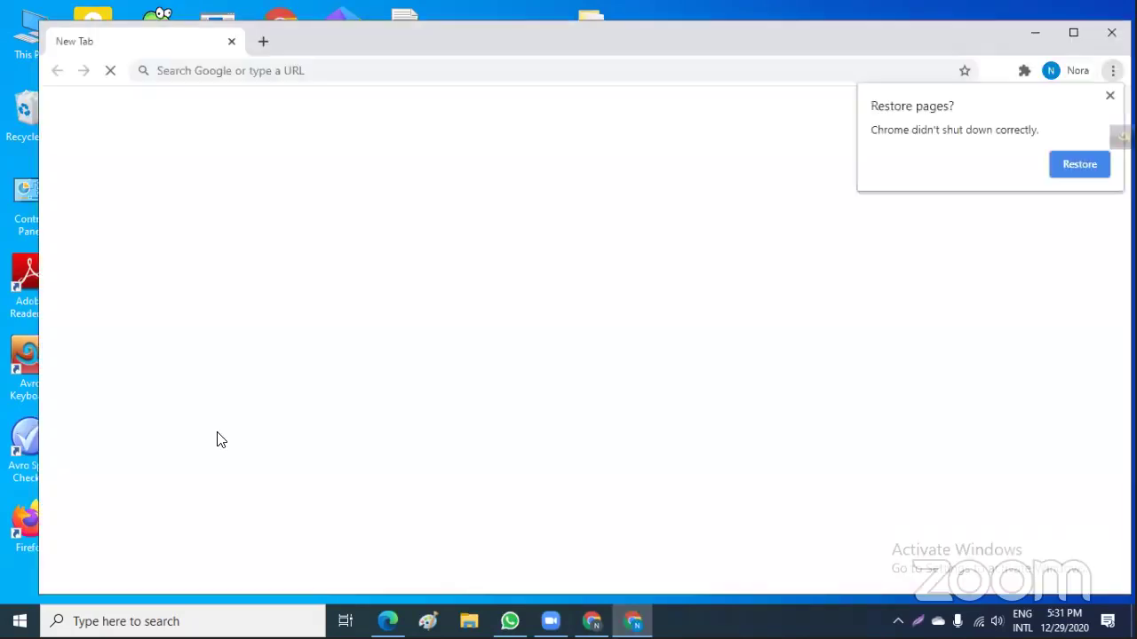